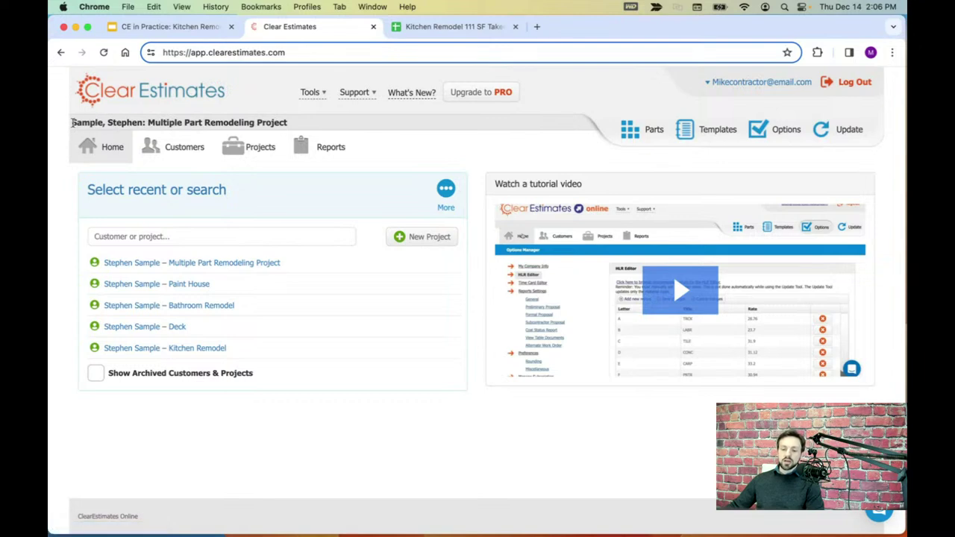
# - Highlight the current project title twice, clearing the selection each time
pyautogui.moveTo(72, 123); pyautogui.dragTo(337, 131)
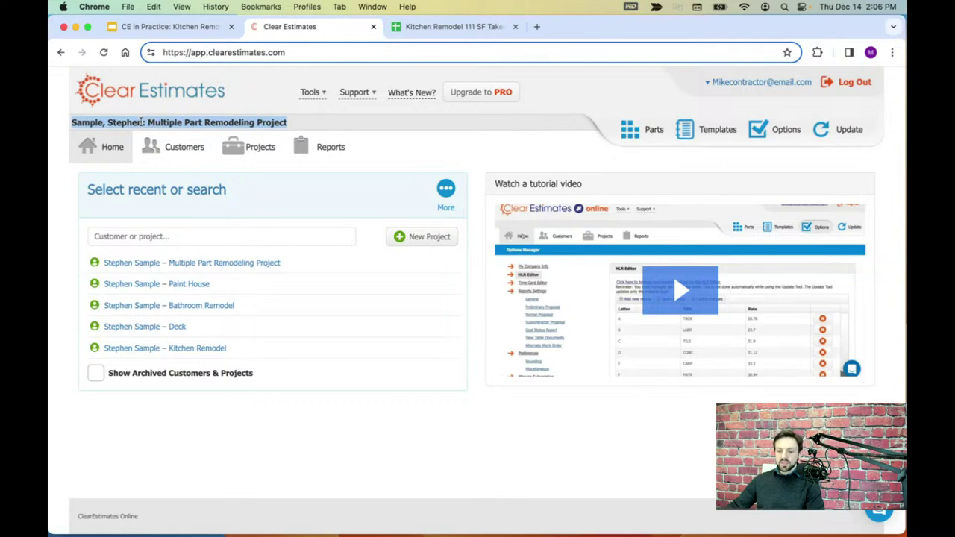
pyautogui.click(338, 123)
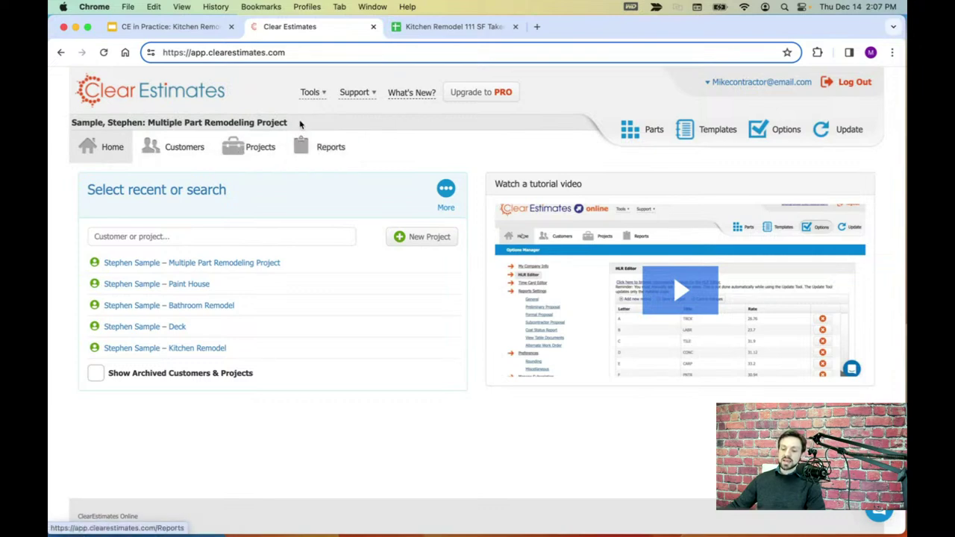
pyautogui.moveTo(297, 122); pyautogui.dragTo(71, 122)
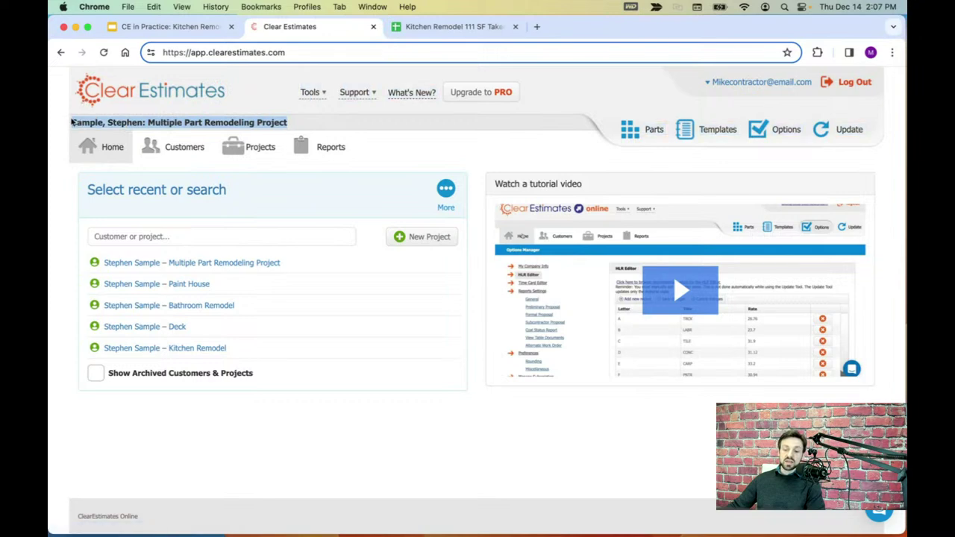
pyautogui.click(385, 133)
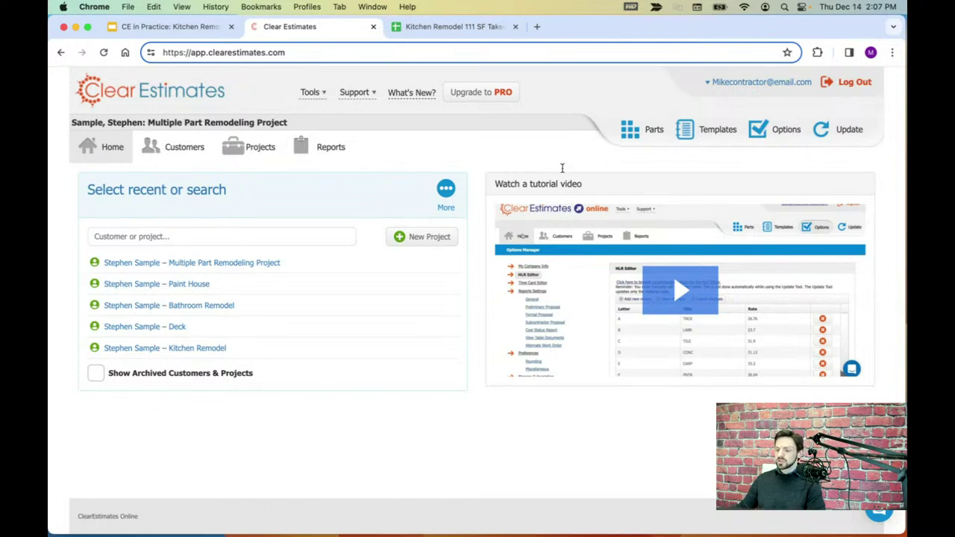
# - Open My Company Info in Options and review the name, street address and city entries
pyautogui.click(773, 131)
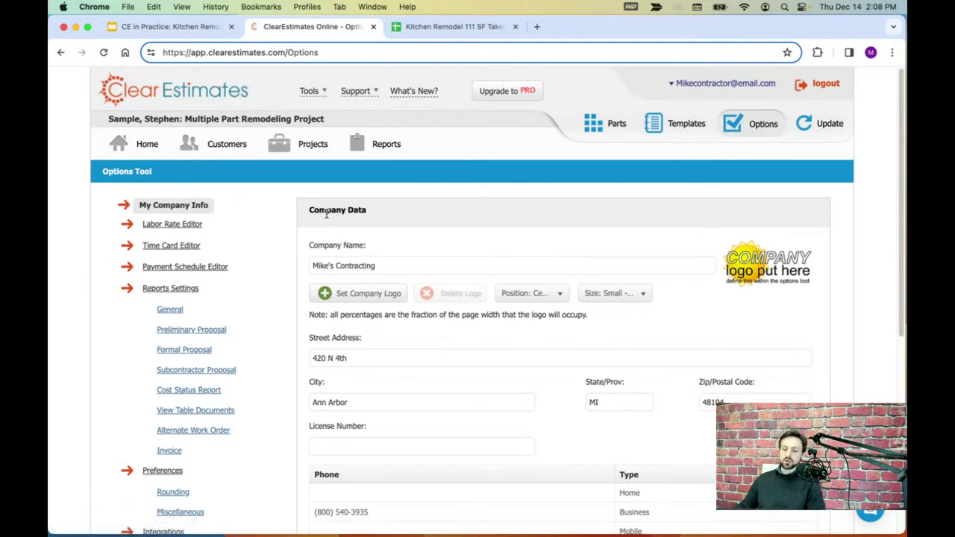
pyautogui.scroll(-1, 398, 214)
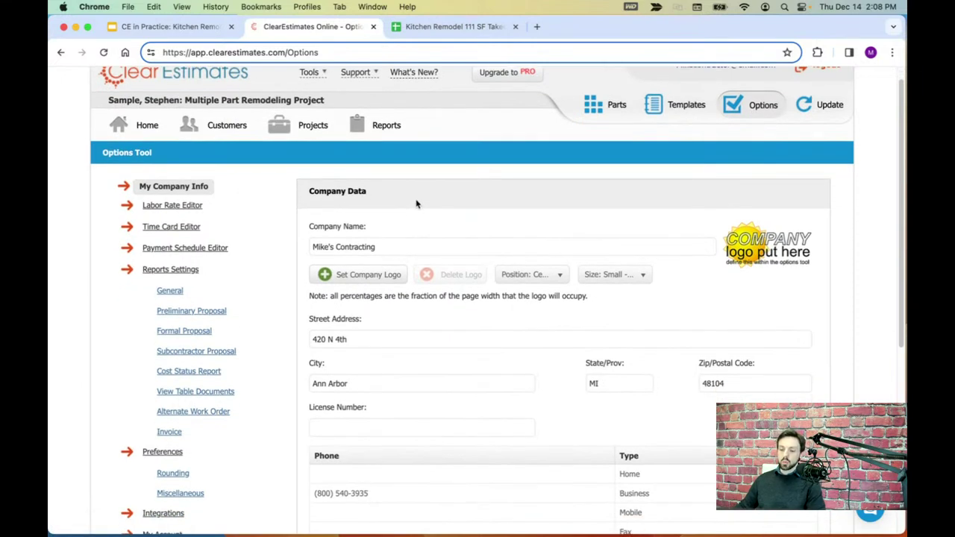
pyautogui.scroll(-2, 482, 206)
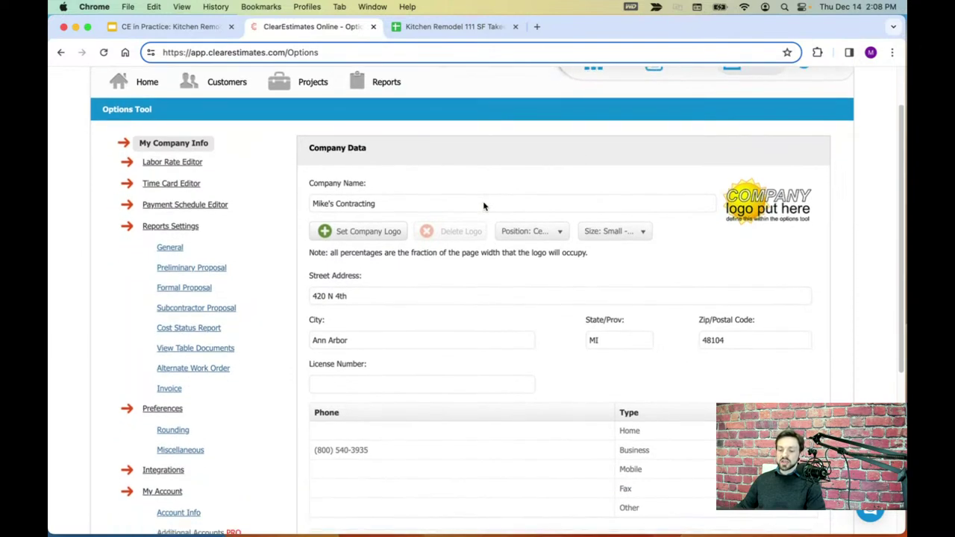
pyautogui.scroll(-2, 484, 206)
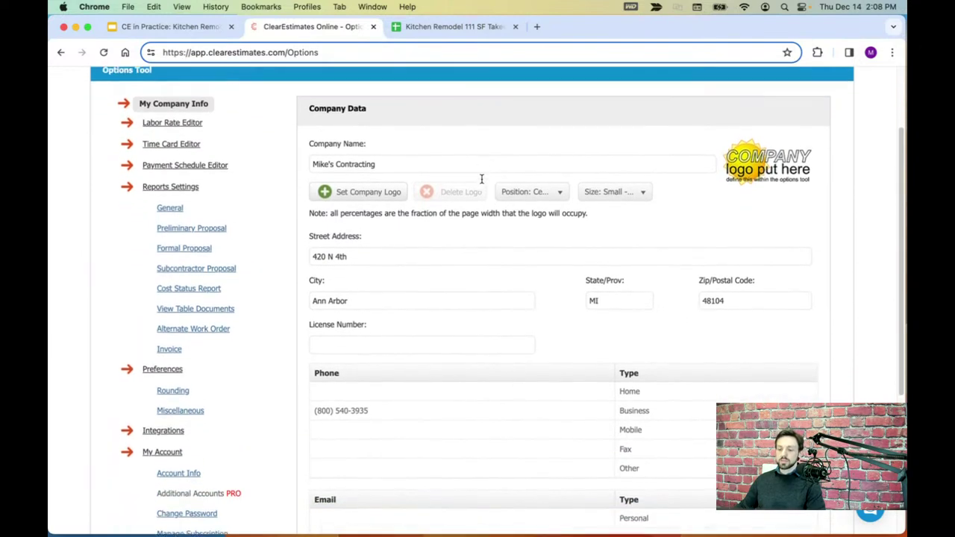
pyautogui.scroll(-2, 482, 179)
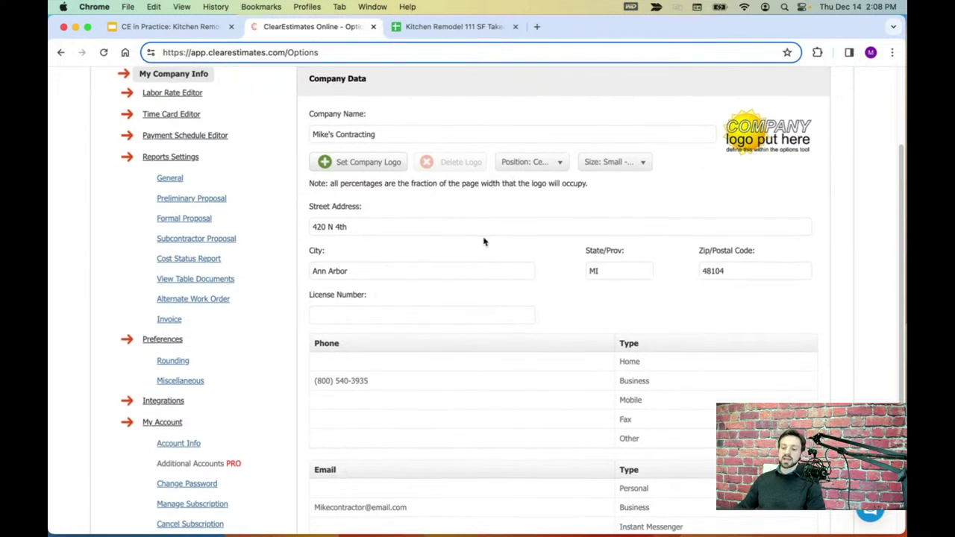
pyautogui.scroll(-1, 484, 239)
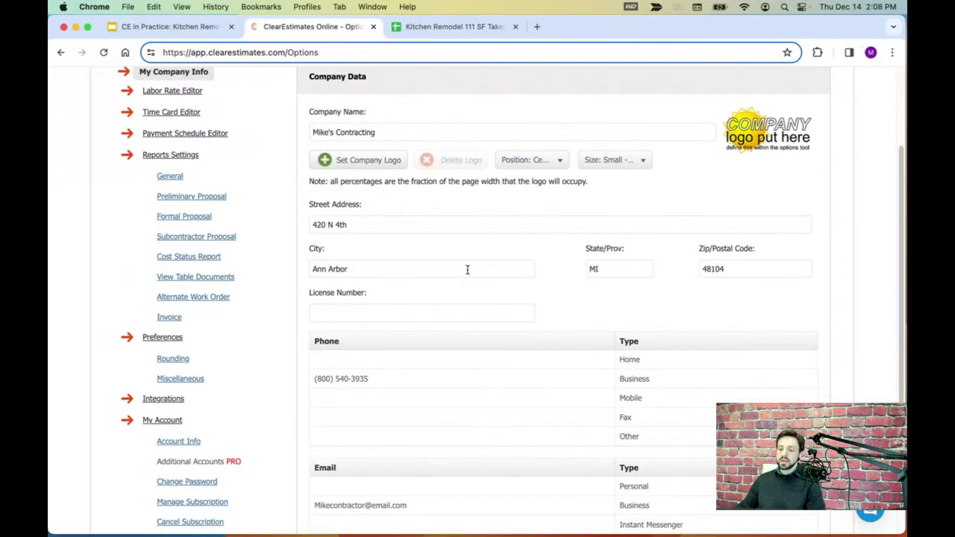
pyautogui.scroll(-1, 463, 261)
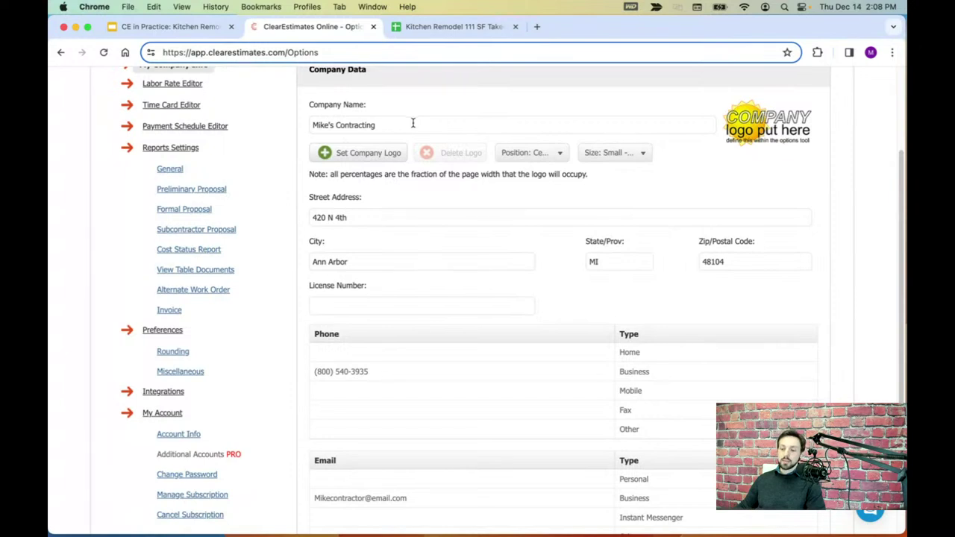
pyautogui.scroll(-2, 422, 135)
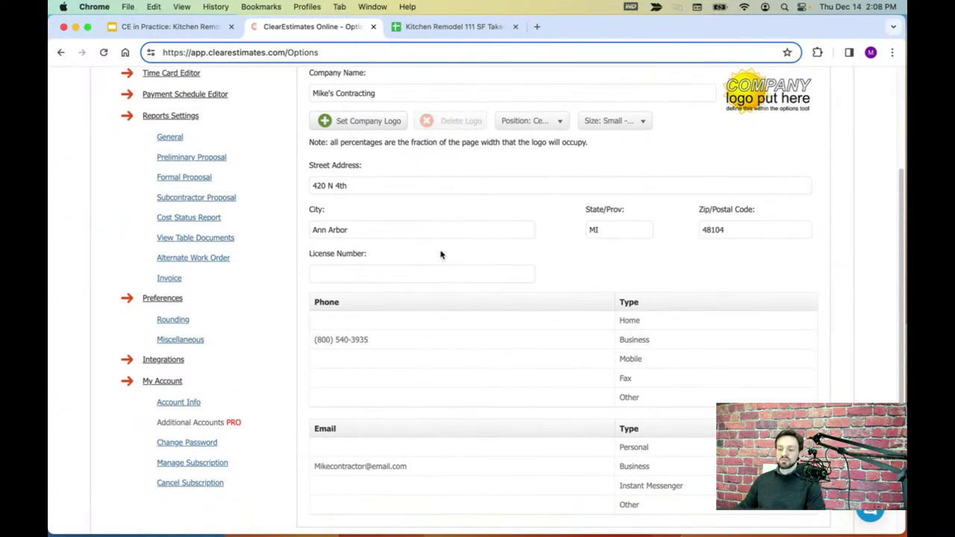
pyautogui.scroll(1, 441, 254)
pyautogui.moveTo(384, 111); pyautogui.dragTo(309, 113)
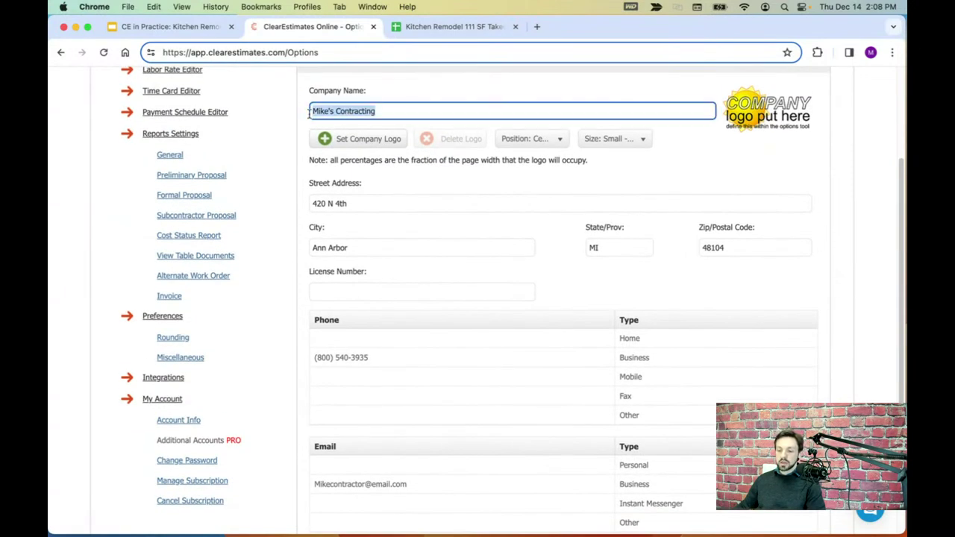
pyautogui.moveTo(365, 203); pyautogui.dragTo(305, 205)
pyautogui.click(353, 247)
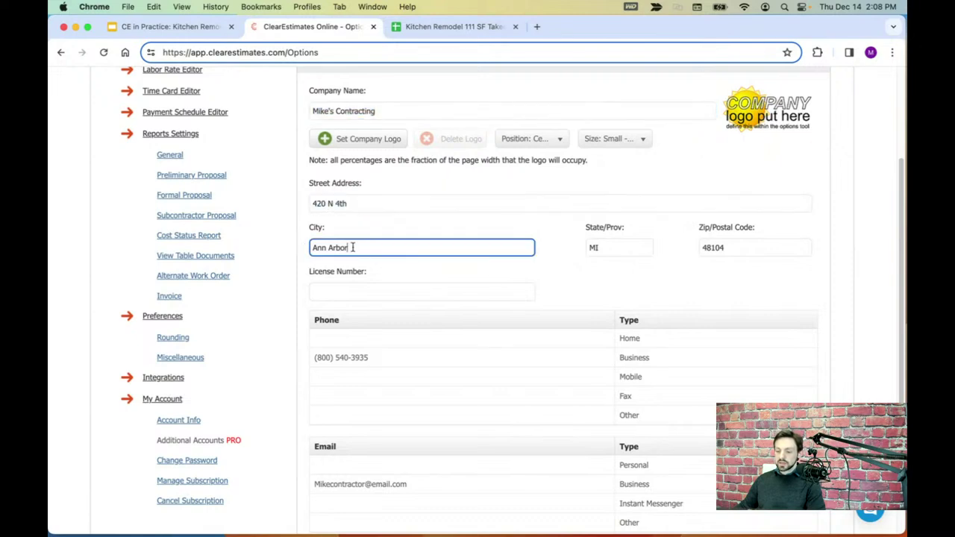
pyautogui.scroll(-1, 420, 279)
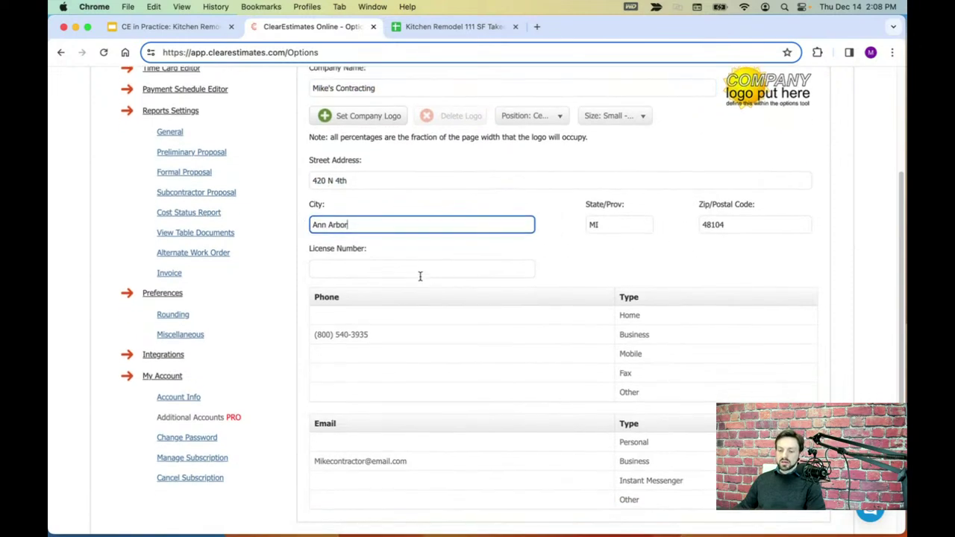
# - Enter the company's contractor license number in the License Number field
pyautogui.click(398, 264)
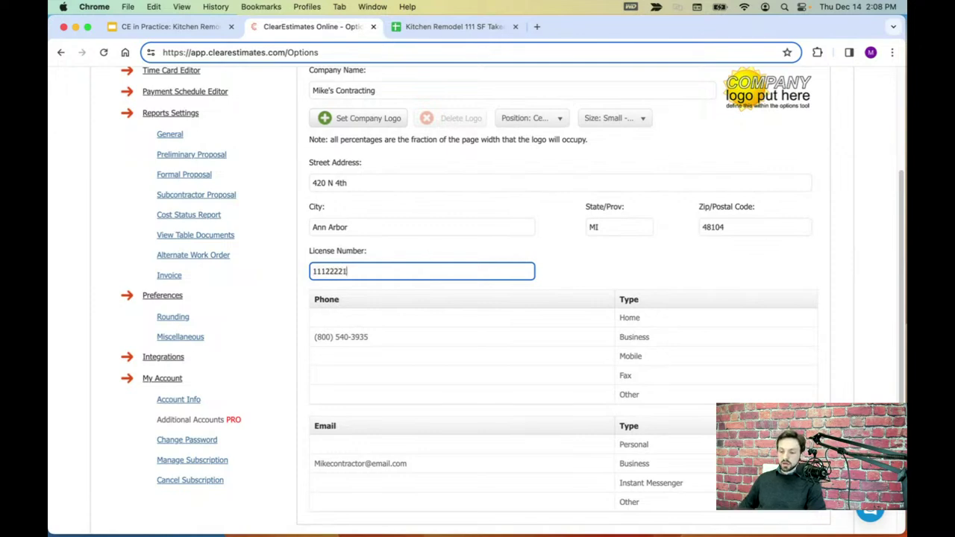
pyautogui.write('11122221')
pyautogui.click(550, 266)
pyautogui.scroll(-3, 553, 259)
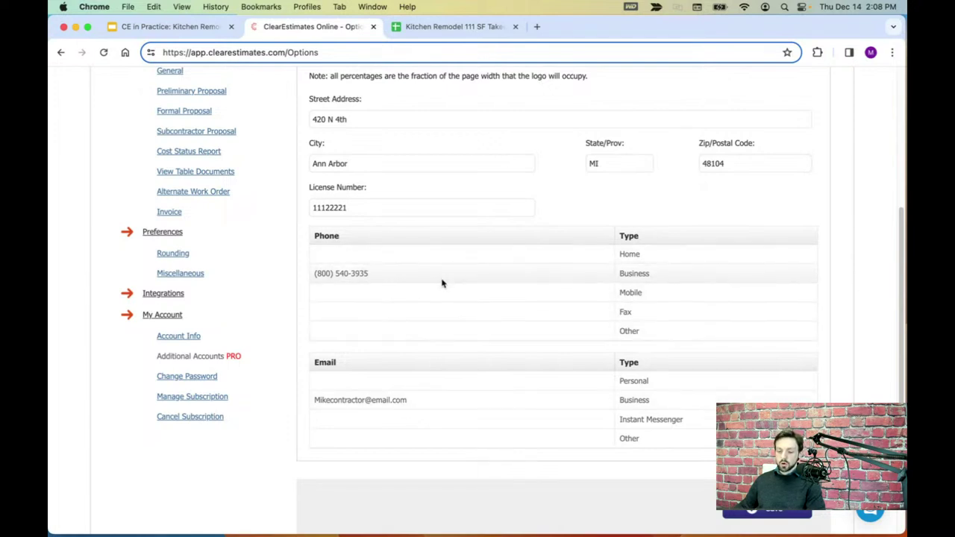
pyautogui.scroll(5, 475, 292)
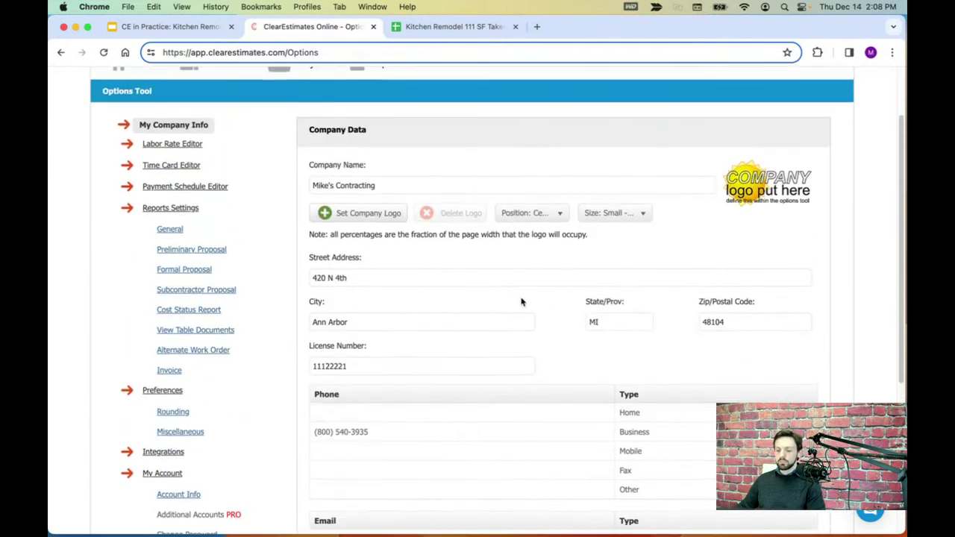
pyautogui.scroll(3, 515, 323)
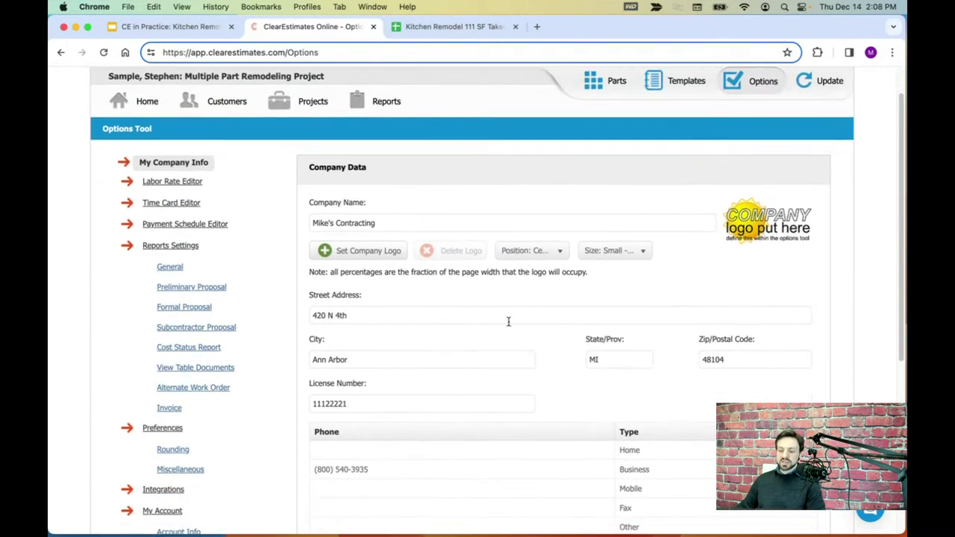
pyautogui.click(356, 250)
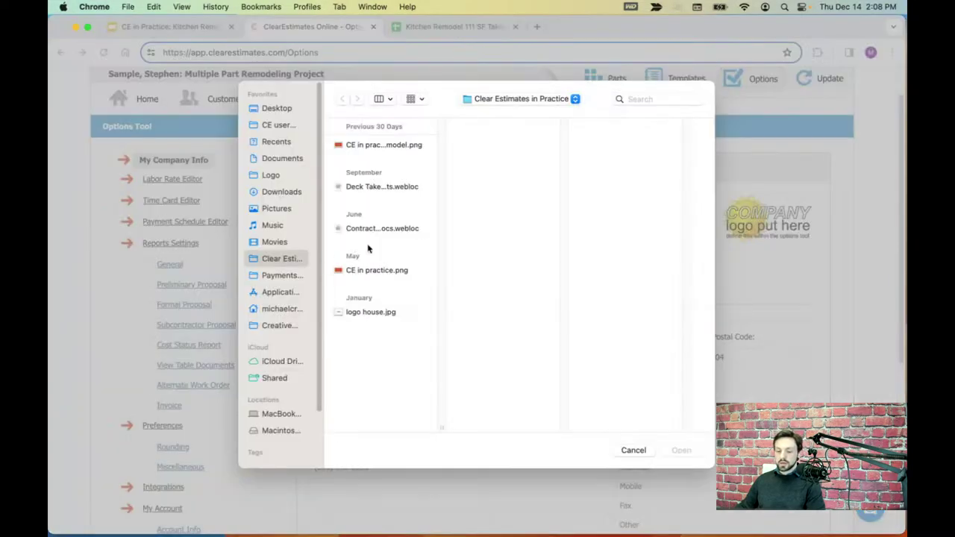
# - Set logo house.jpg as the company logo, centered at its default size, and save the company info
pyautogui.click(377, 314)
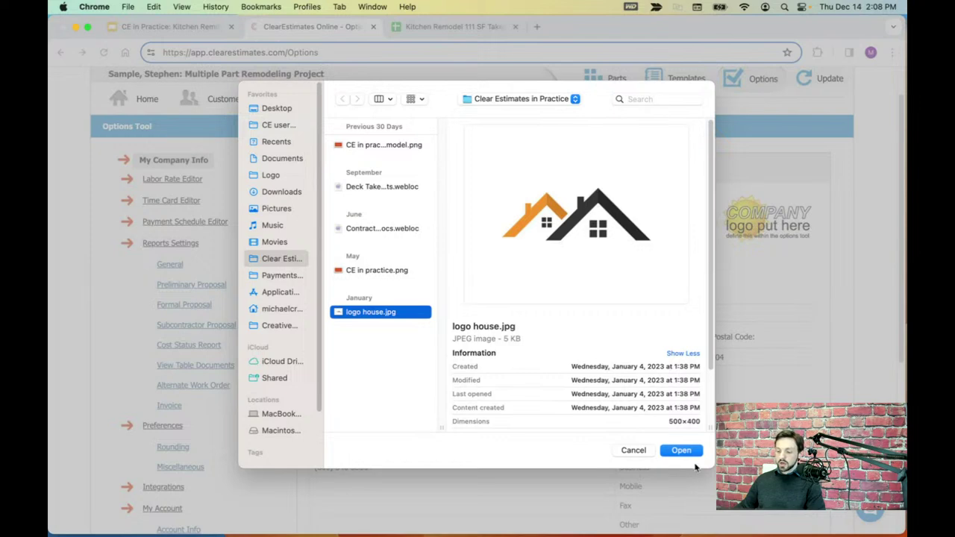
pyautogui.click(681, 452)
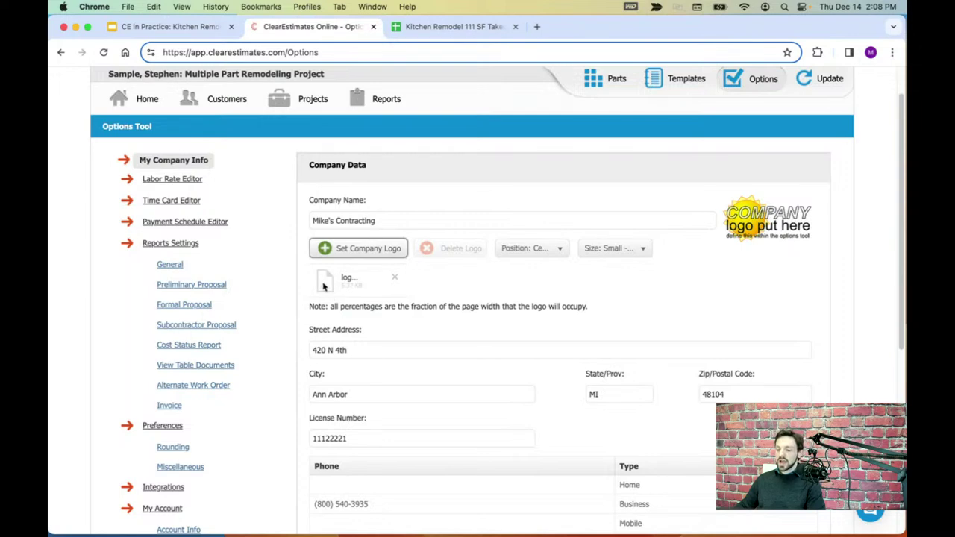
pyautogui.click(553, 249)
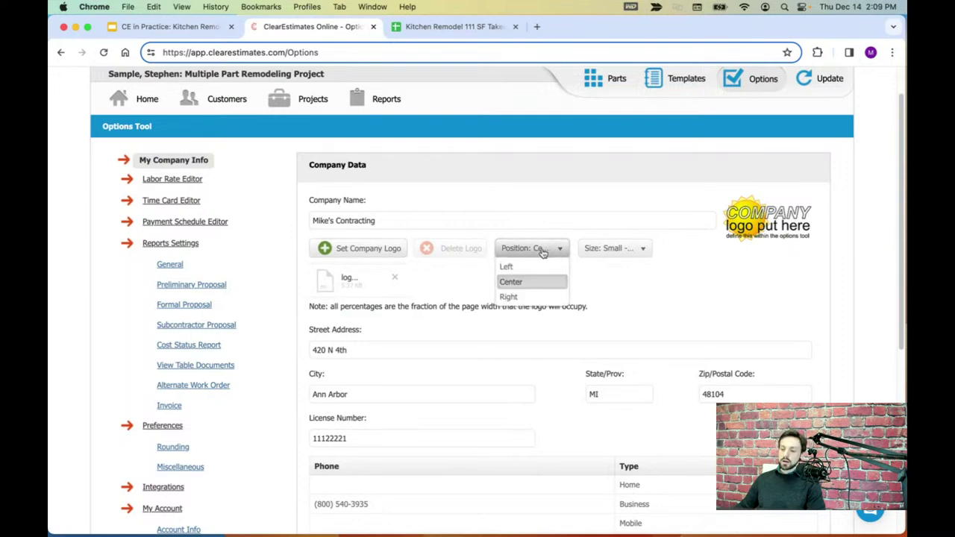
pyautogui.click(512, 282)
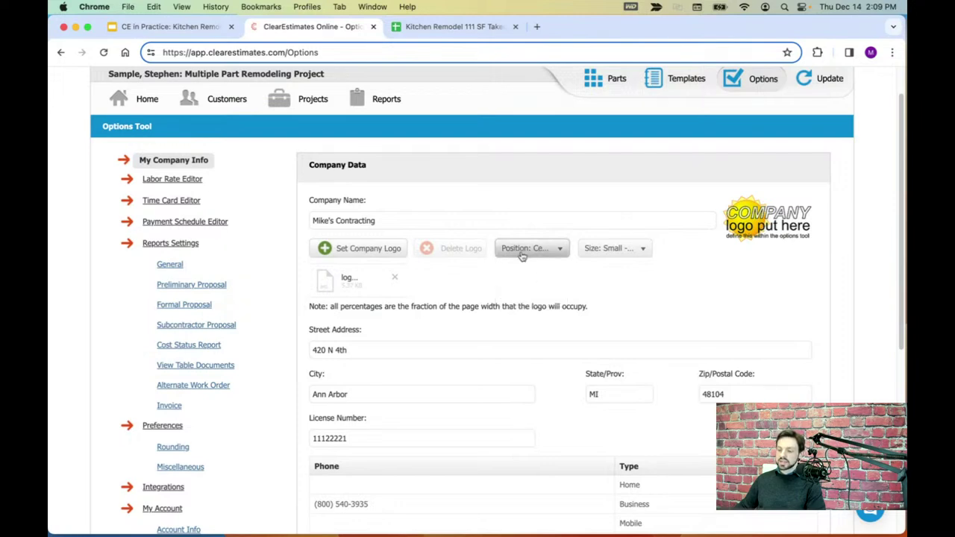
pyautogui.click(609, 253)
pyautogui.click(606, 276)
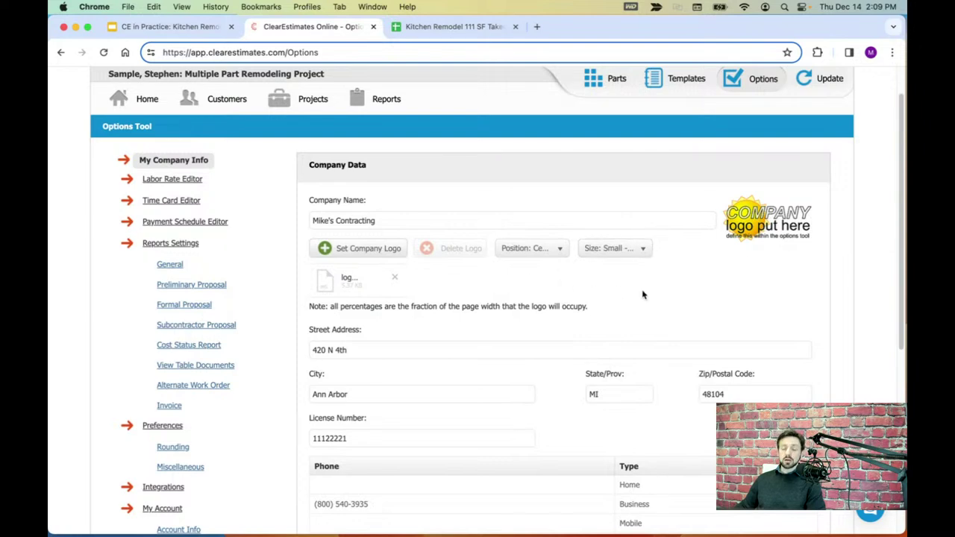
pyautogui.scroll(-5, 643, 295)
pyautogui.click(768, 407)
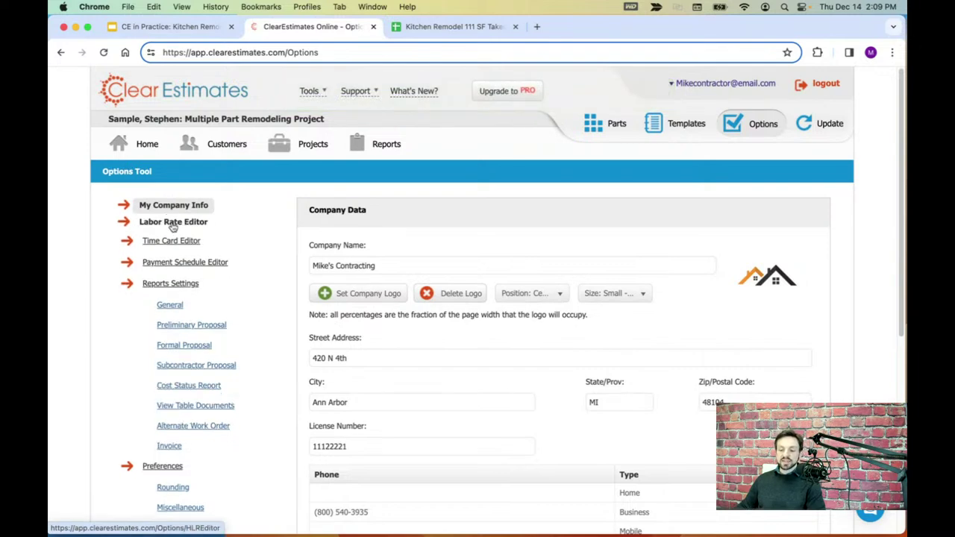
# - Open the Labor Rate Editor and save the rates with TRCK kept at 46.47
pyautogui.click(173, 227)
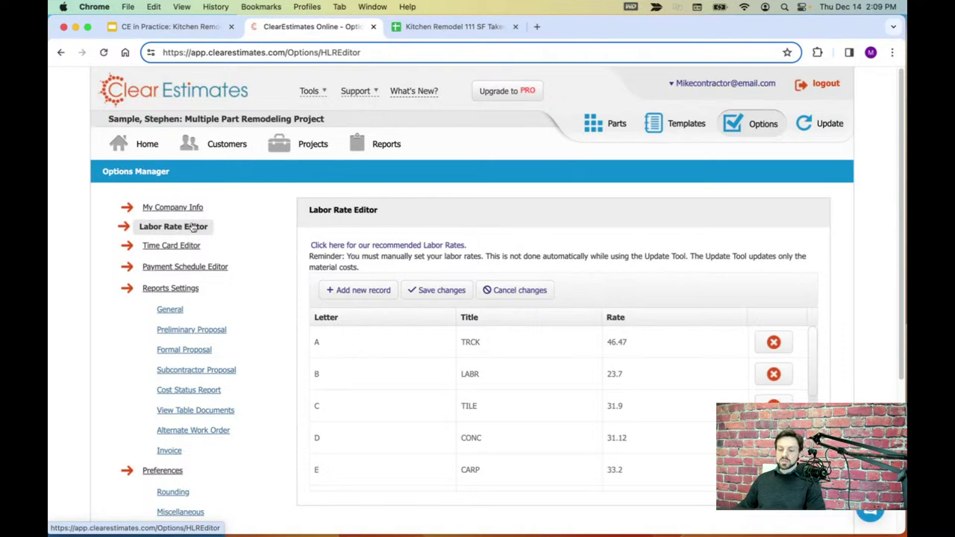
pyautogui.scroll(-1, 608, 250)
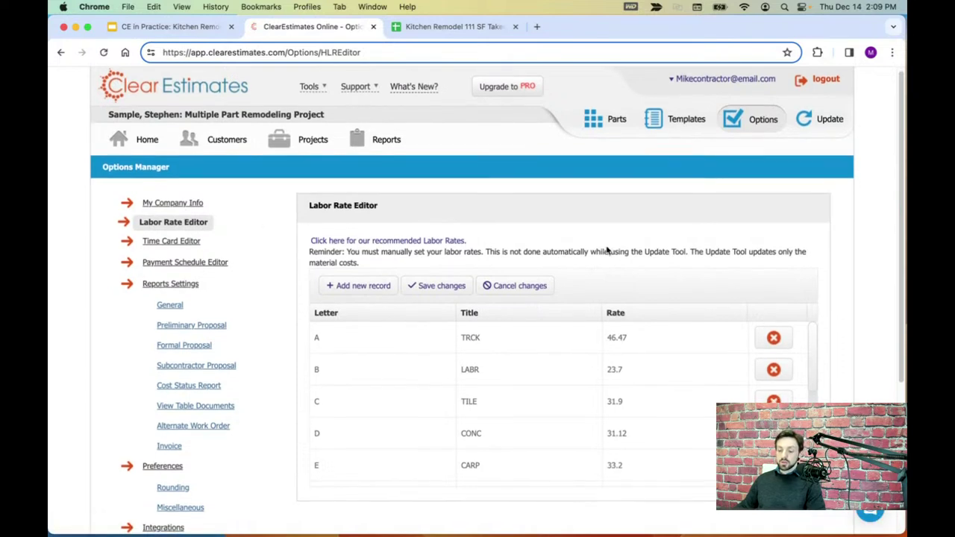
pyautogui.scroll(-3, 608, 246)
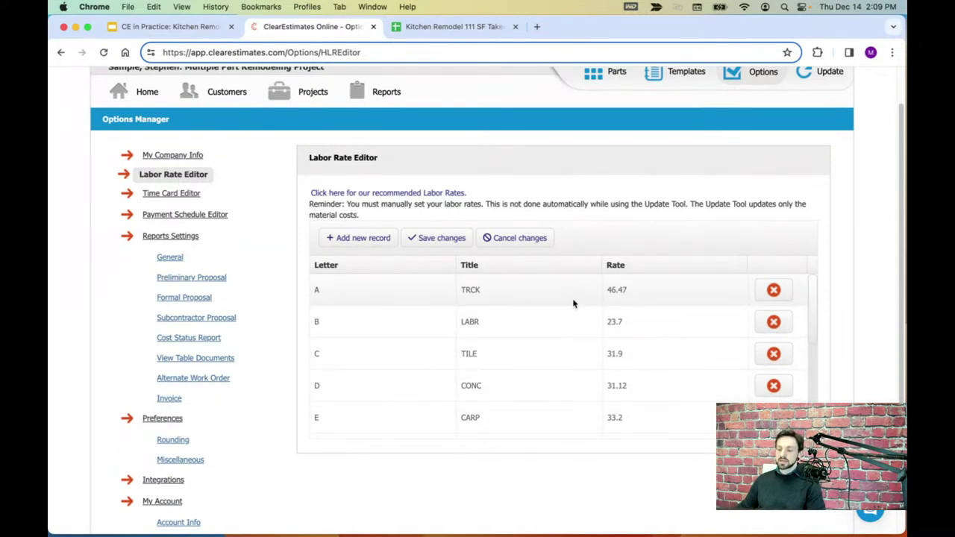
pyautogui.scroll(-5, 622, 313)
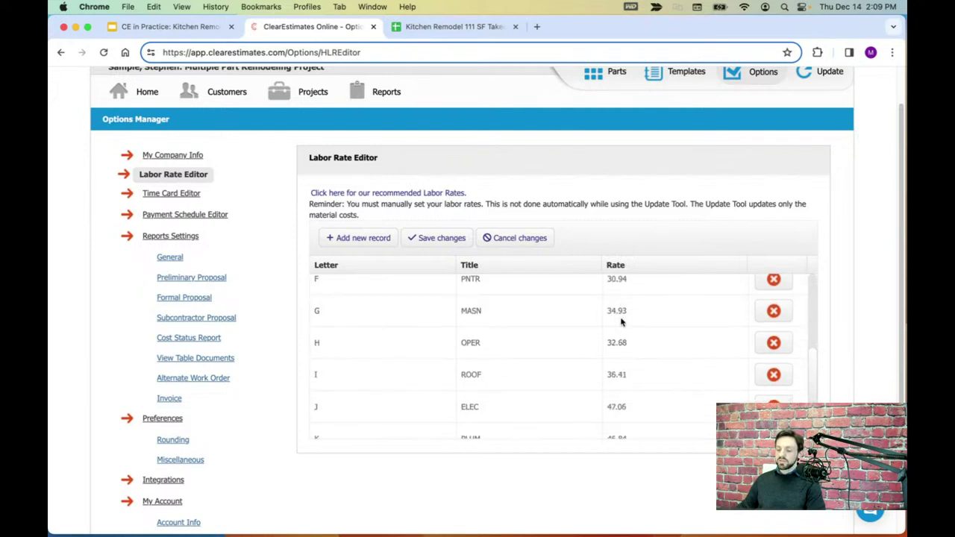
pyautogui.scroll(-2, 619, 331)
pyautogui.scroll(6, 618, 343)
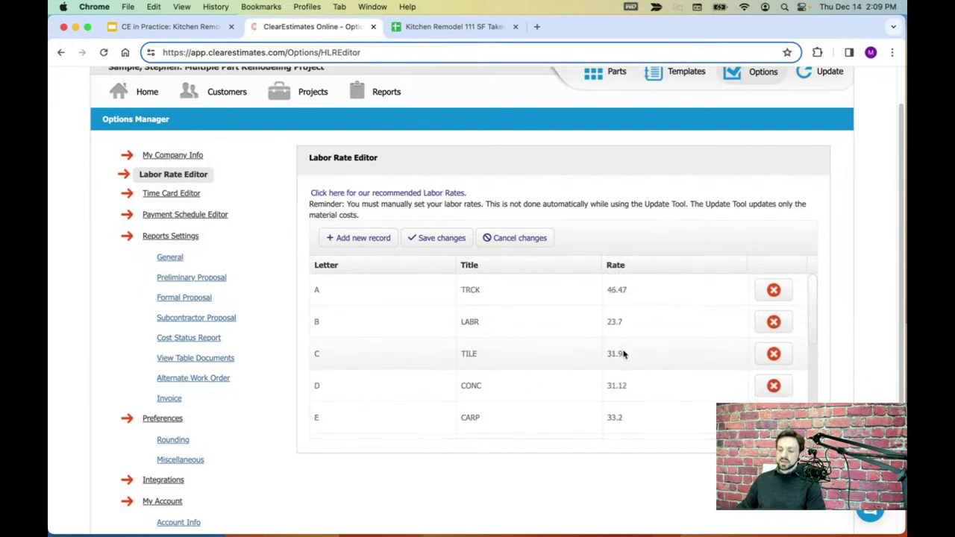
pyautogui.click(617, 291)
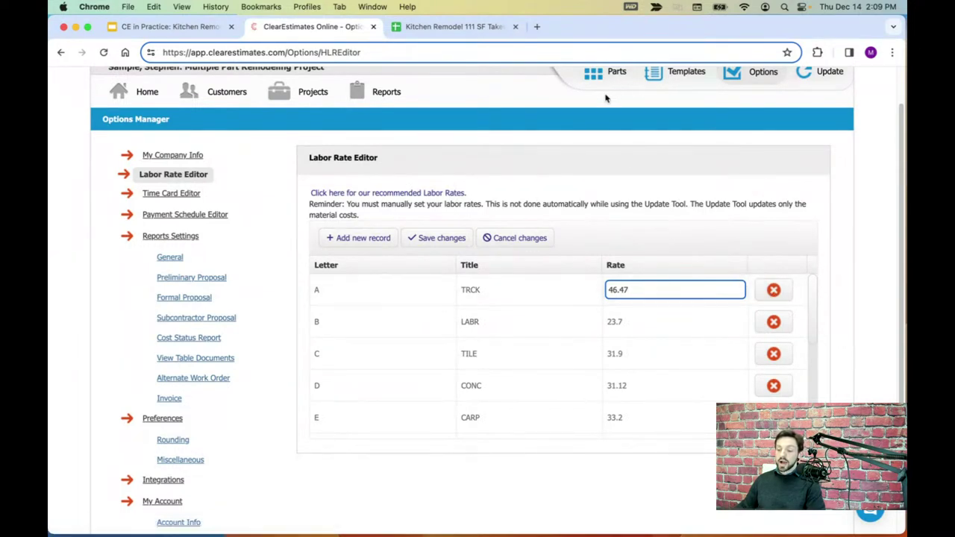
pyautogui.click(698, 235)
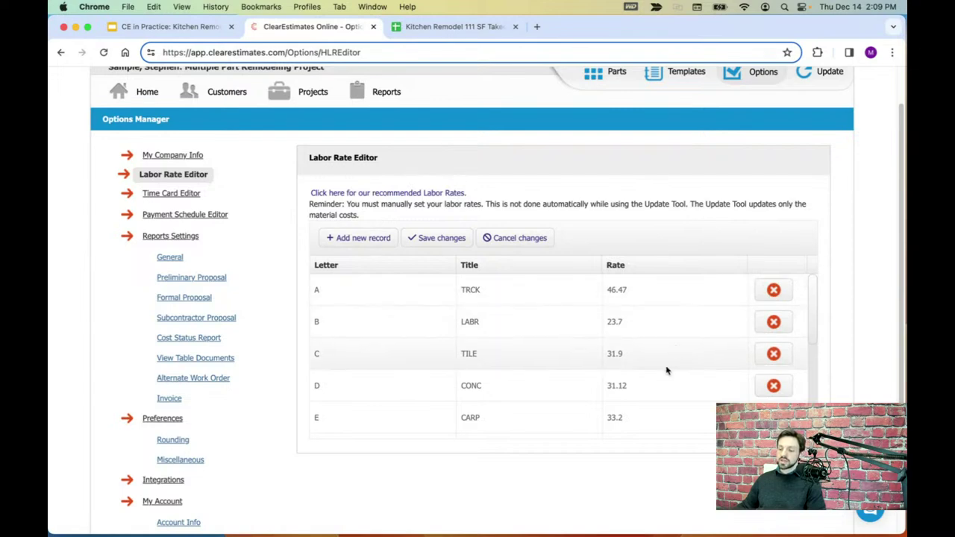
pyautogui.click(630, 292)
pyautogui.moveTo(629, 292); pyautogui.dragTo(603, 290)
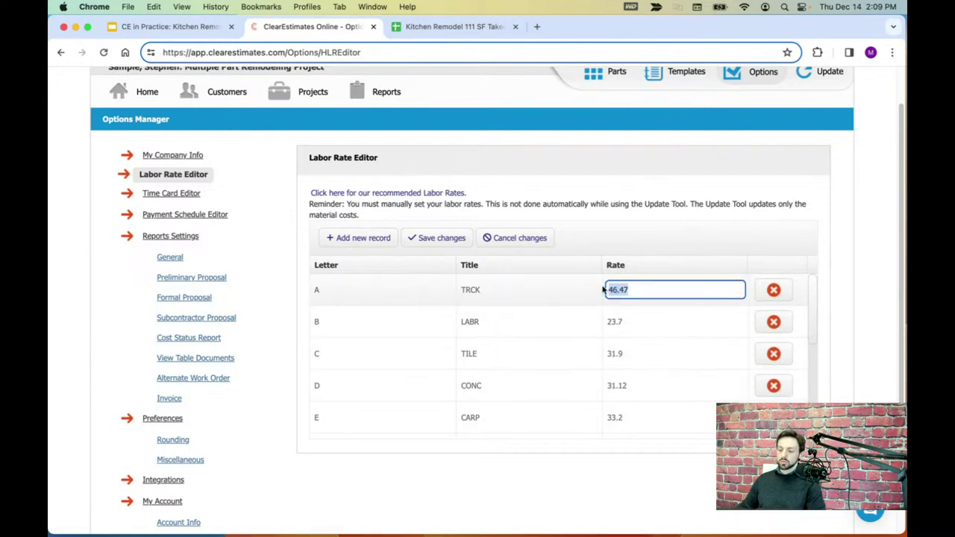
pyautogui.click(437, 244)
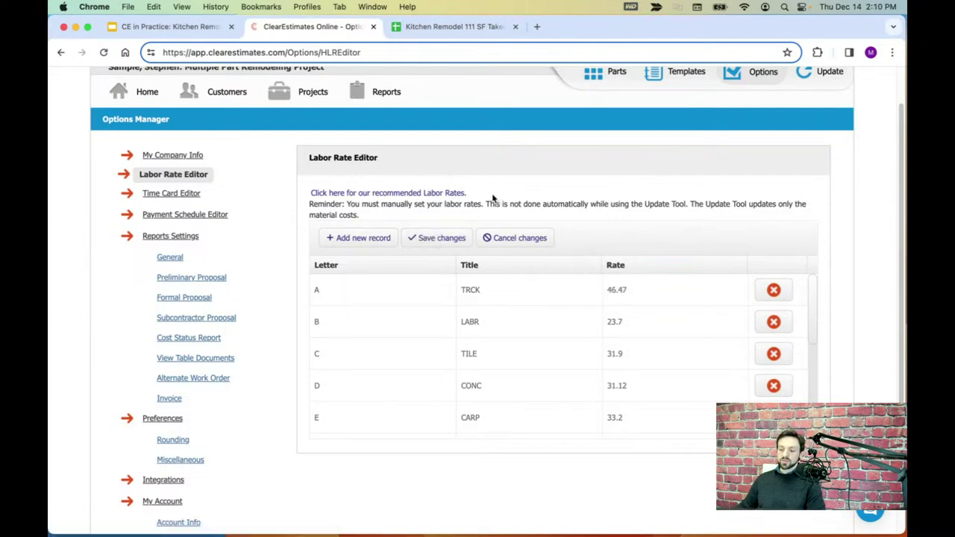
# - Review the recommended labor rates note and return to the Home screen
pyautogui.moveTo(492, 198); pyautogui.dragTo(312, 194)
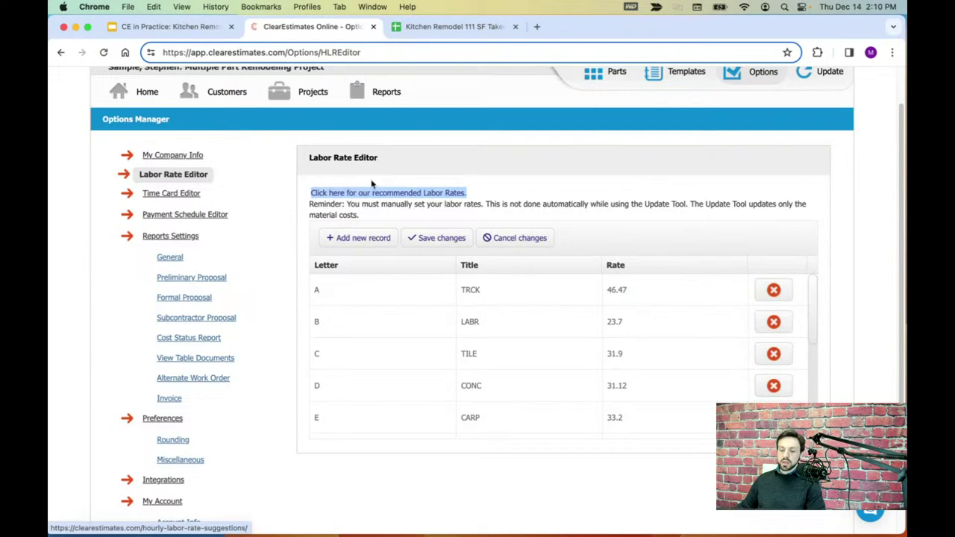
pyautogui.click(496, 192)
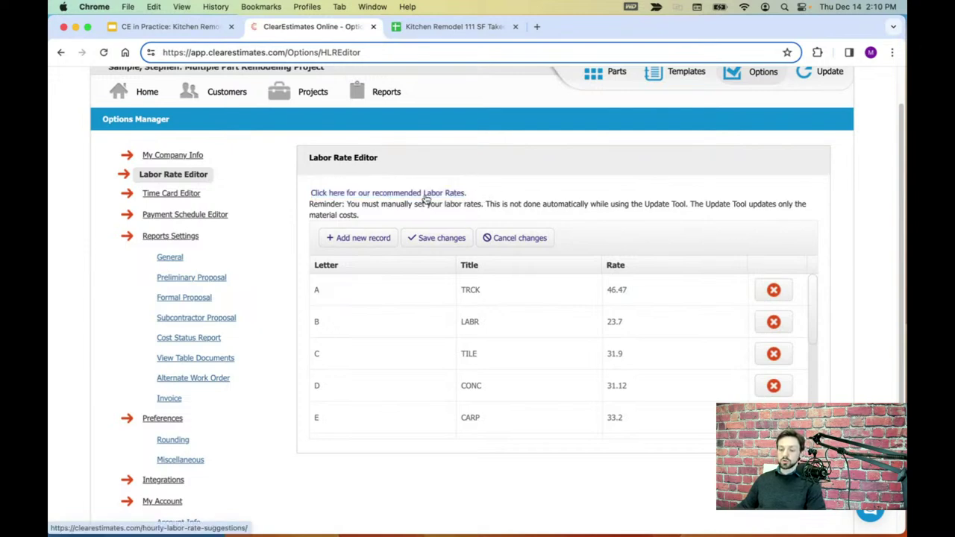
pyautogui.scroll(2, 518, 200)
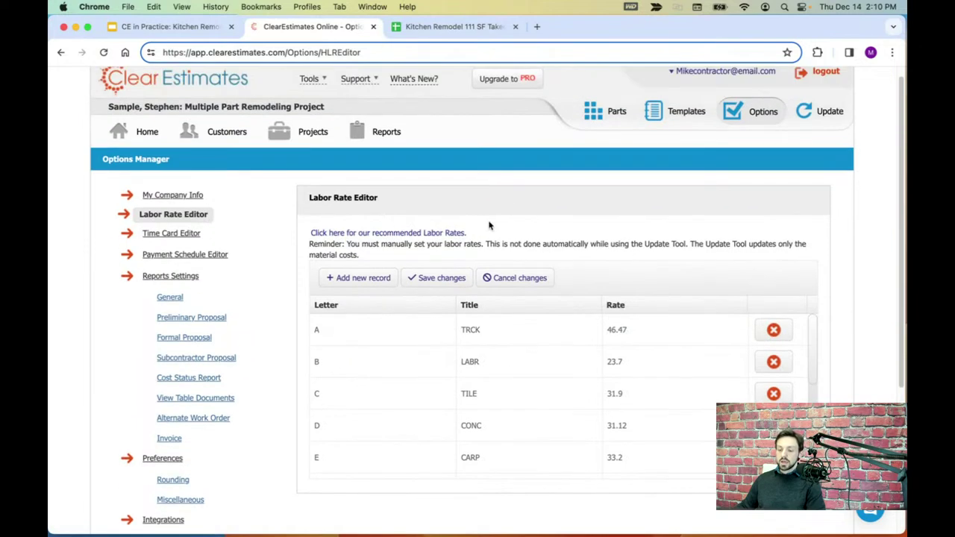
pyautogui.scroll(1, 521, 244)
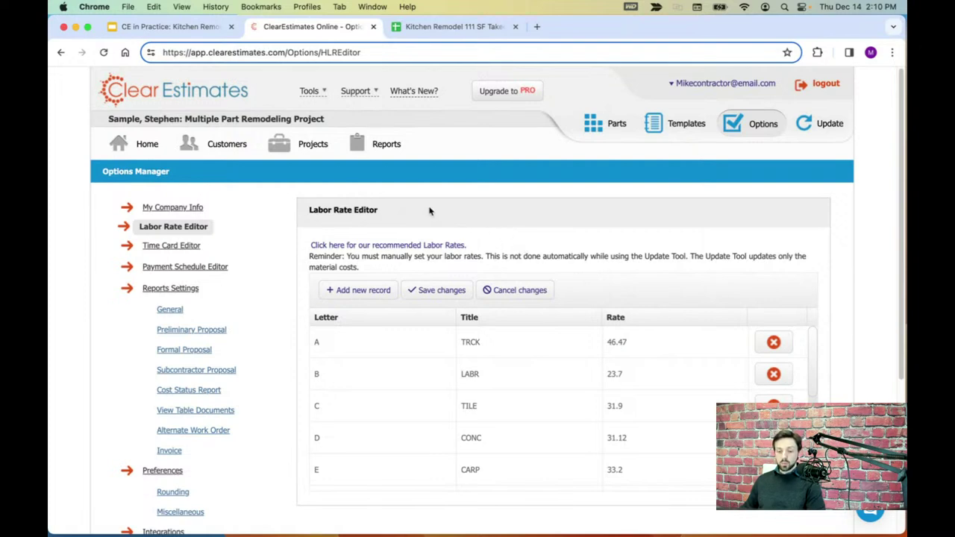
pyautogui.click(117, 145)
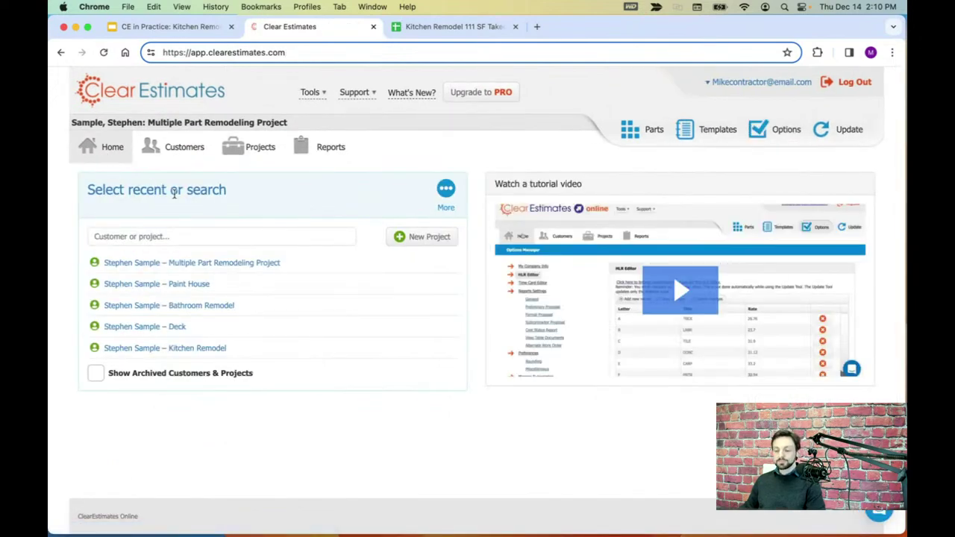
# - Start a new project and enter the customer's first name, last name and e-mail
pyautogui.click(423, 237)
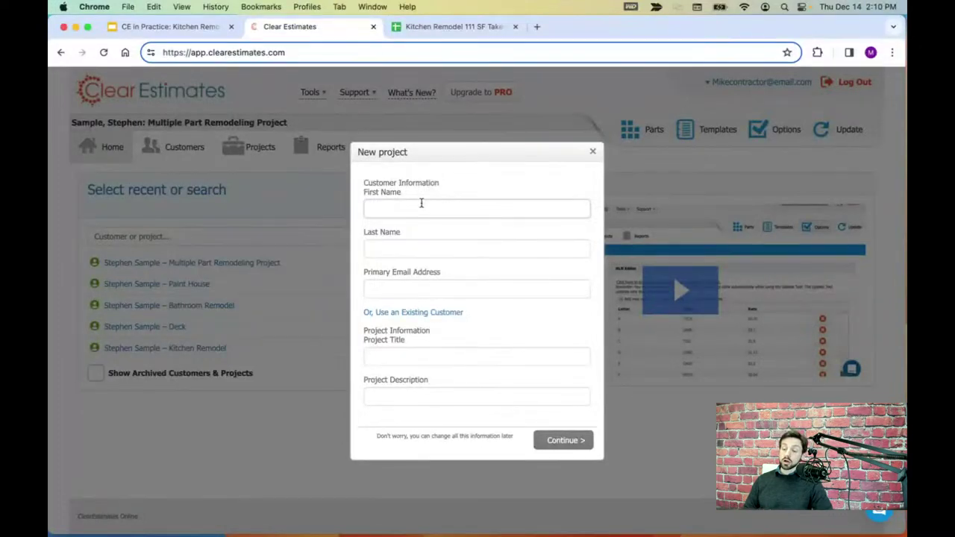
pyautogui.click(414, 248)
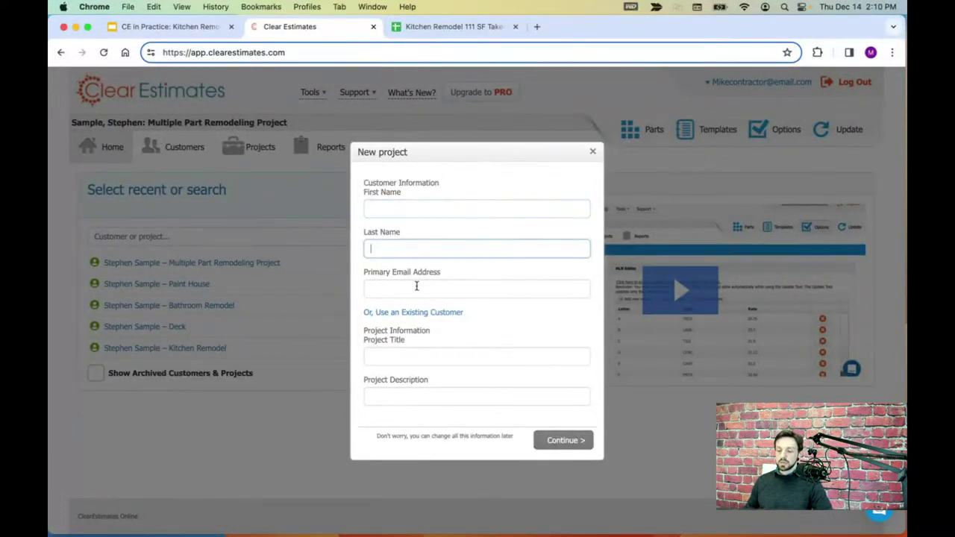
pyautogui.click(416, 289)
pyautogui.click(418, 357)
pyautogui.click(420, 395)
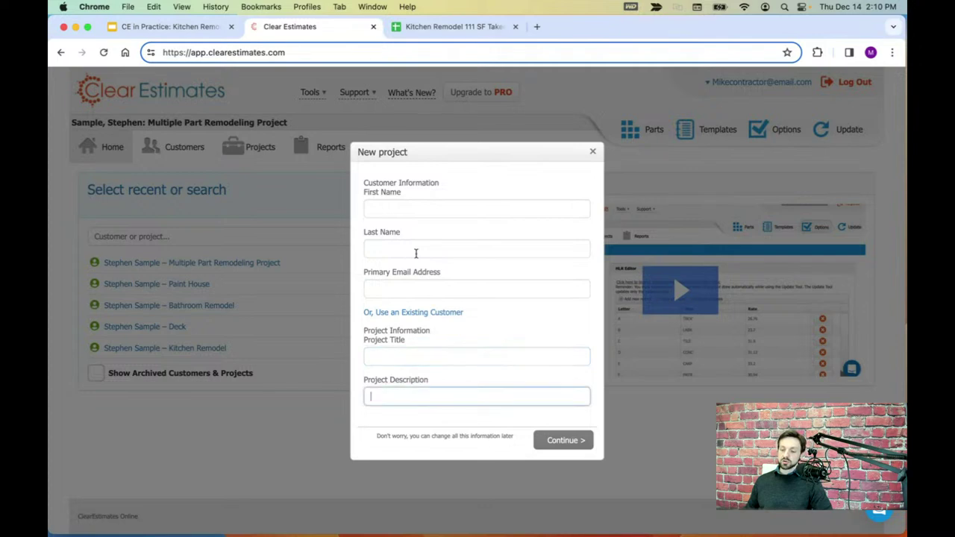
pyautogui.click(406, 210)
pyautogui.write('J')
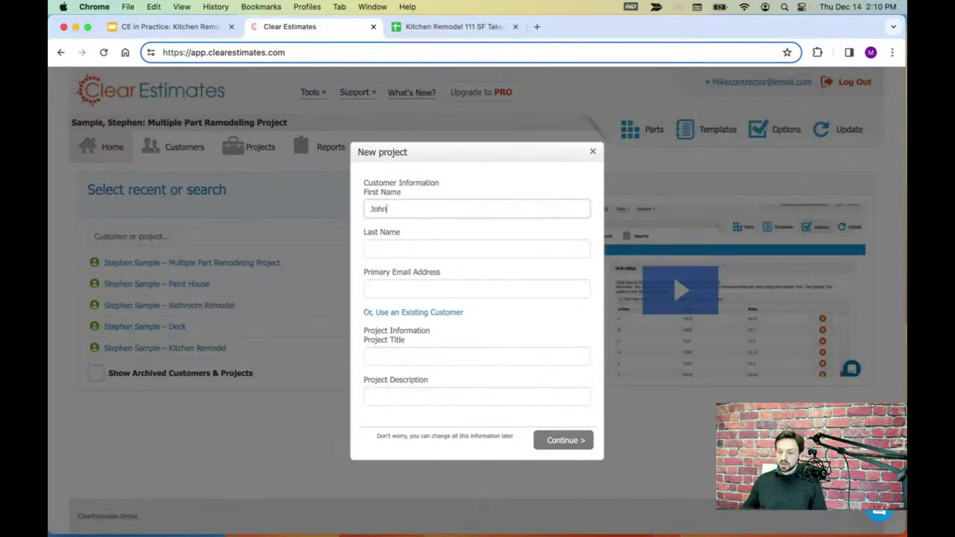
pyautogui.write('ohn')
pyautogui.click(419, 250)
pyautogui.write('Homeowner')
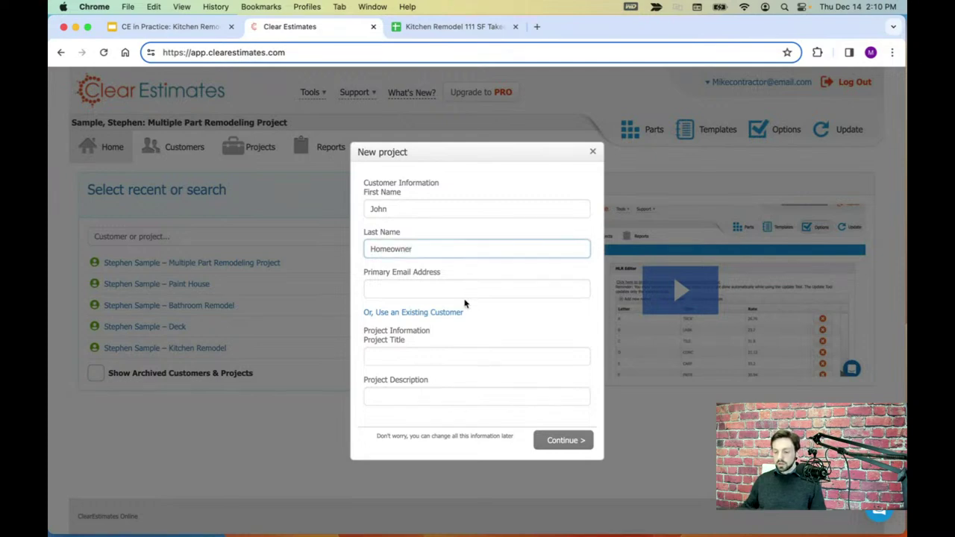
pyautogui.click(468, 291)
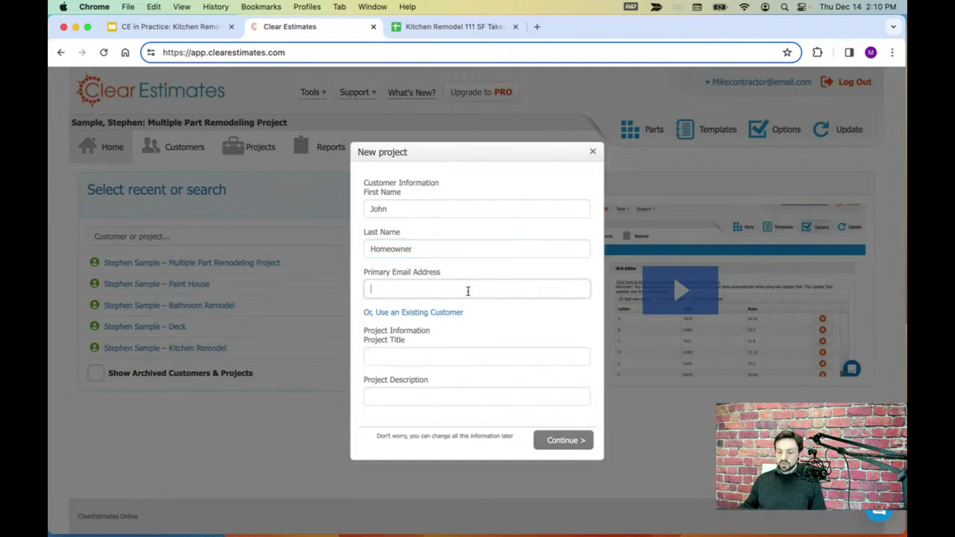
pyautogui.write('John@email.com')
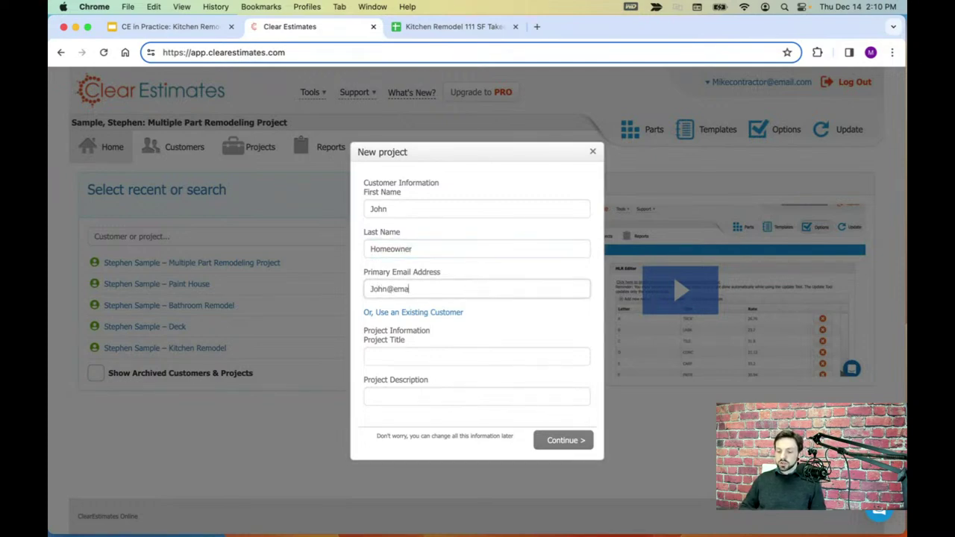
# - Describe it as 'Kitchen Remodel 111 SF average grade' and create it with a single component
pyautogui.click(448, 355)
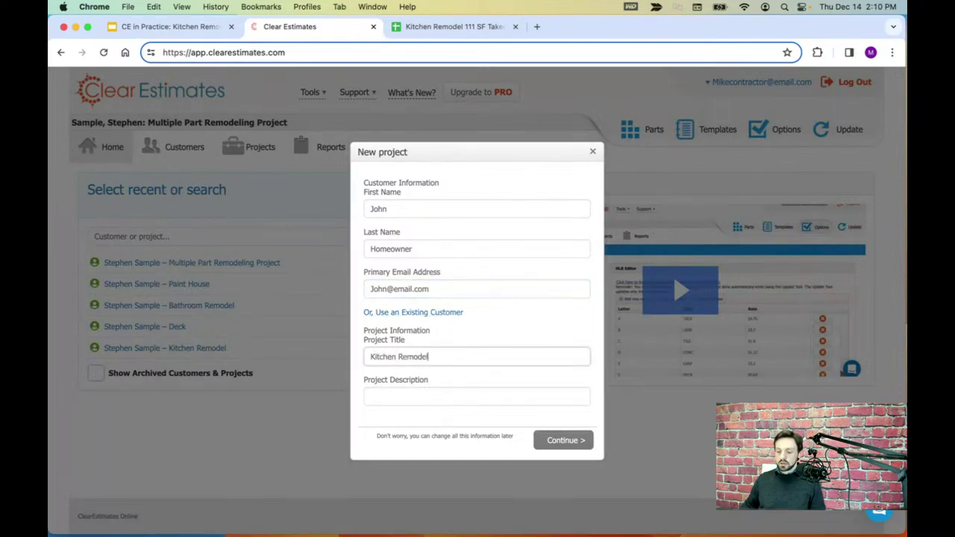
pyautogui.click(403, 396)
pyautogui.click(410, 402)
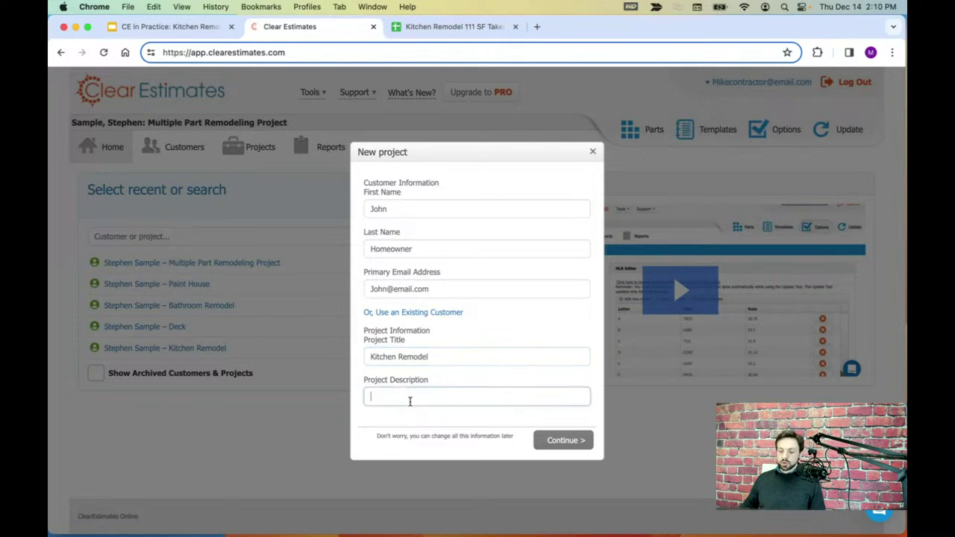
pyautogui.write('Kitchen Rem')
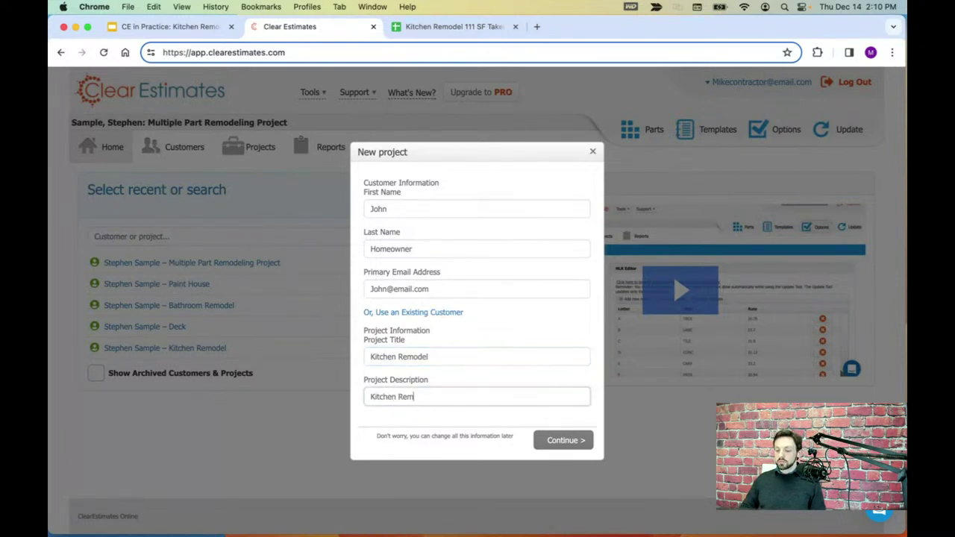
pyautogui.write('odel 111 SF average grade')
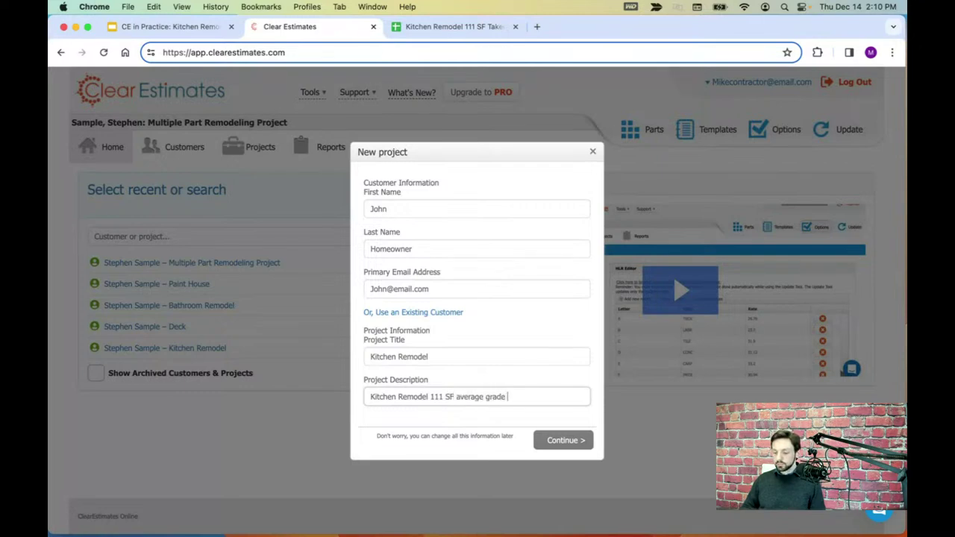
pyautogui.press('BackSpace')
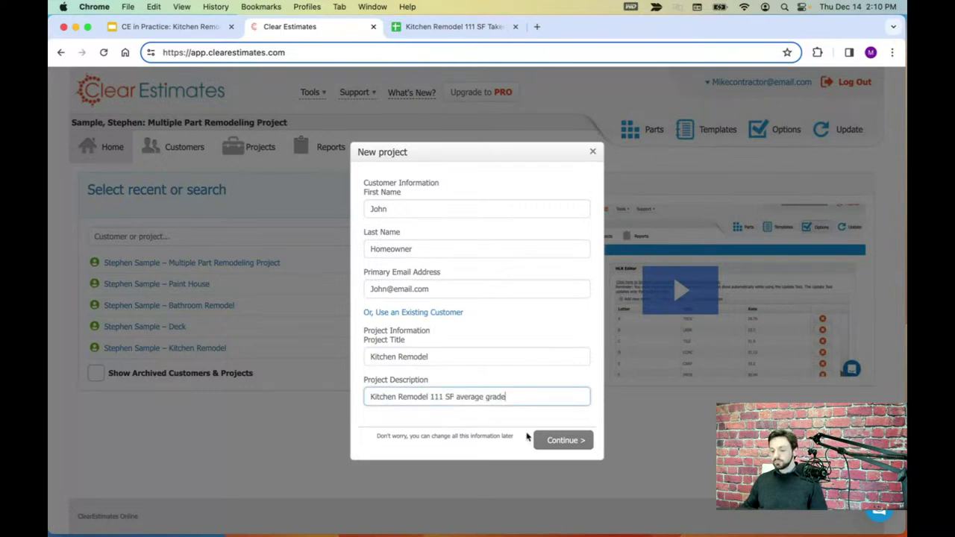
pyautogui.click(552, 442)
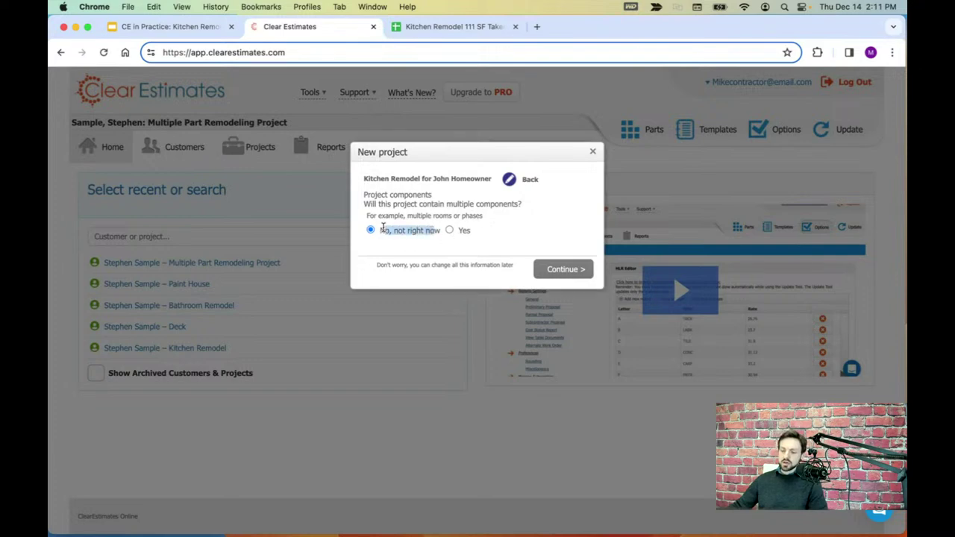
pyautogui.click(554, 271)
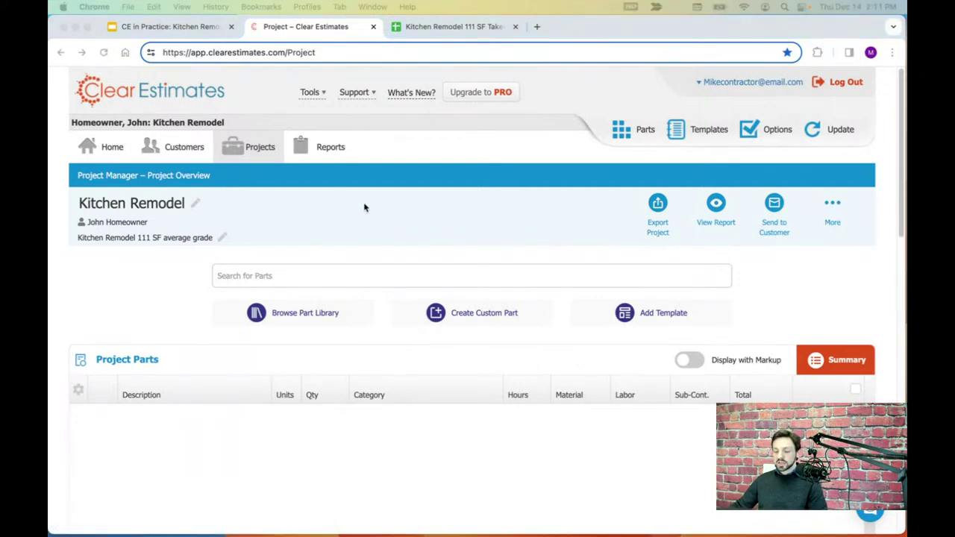
pyautogui.scroll(-1, 366, 191)
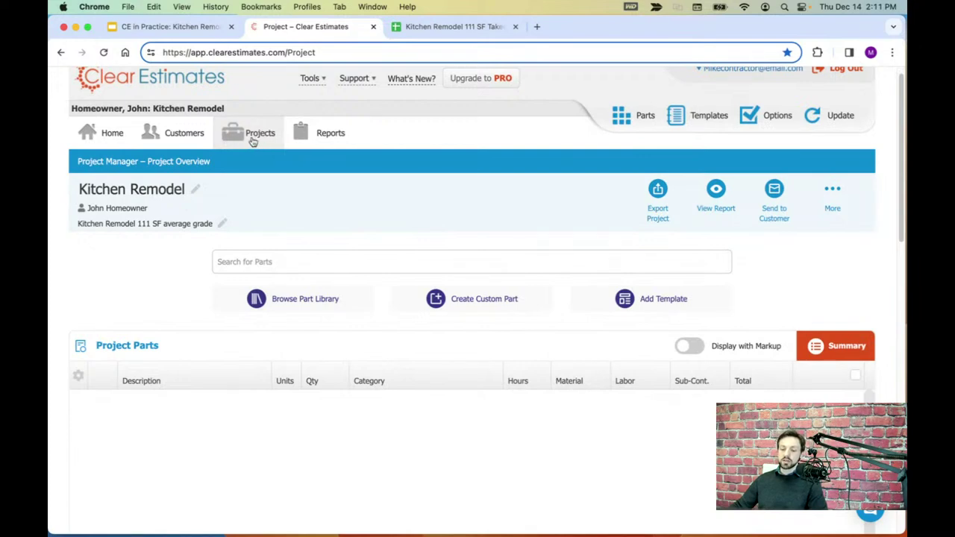
pyautogui.scroll(-1, 400, 209)
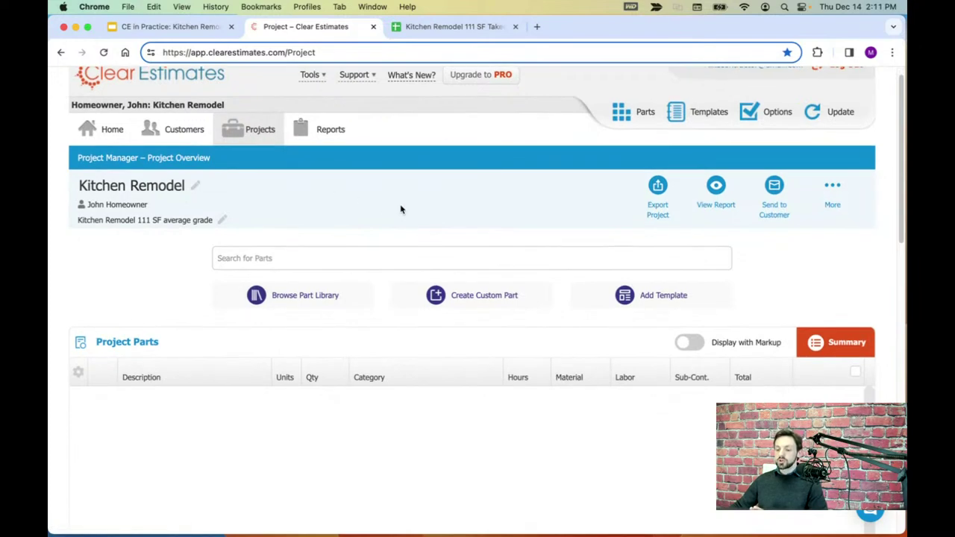
pyautogui.scroll(-2, 400, 209)
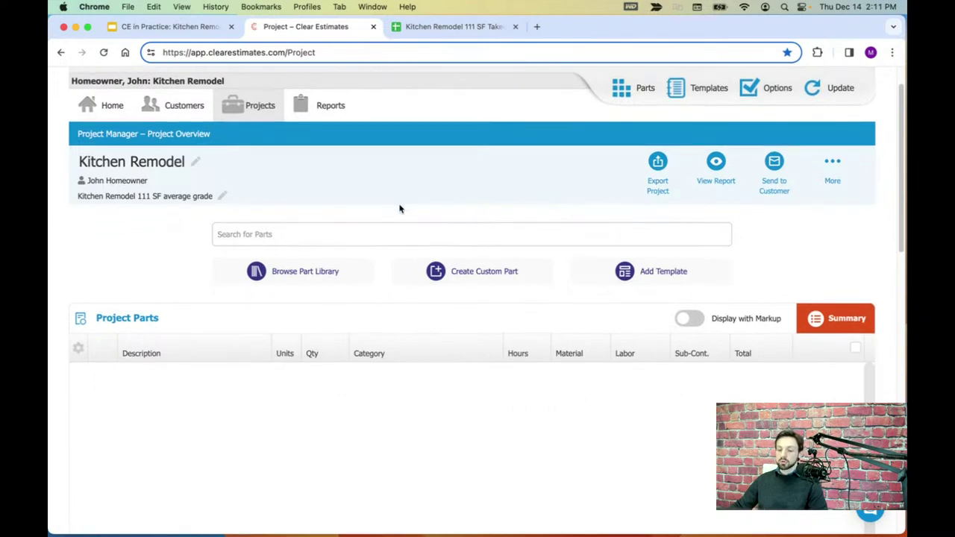
pyautogui.scroll(3, 400, 209)
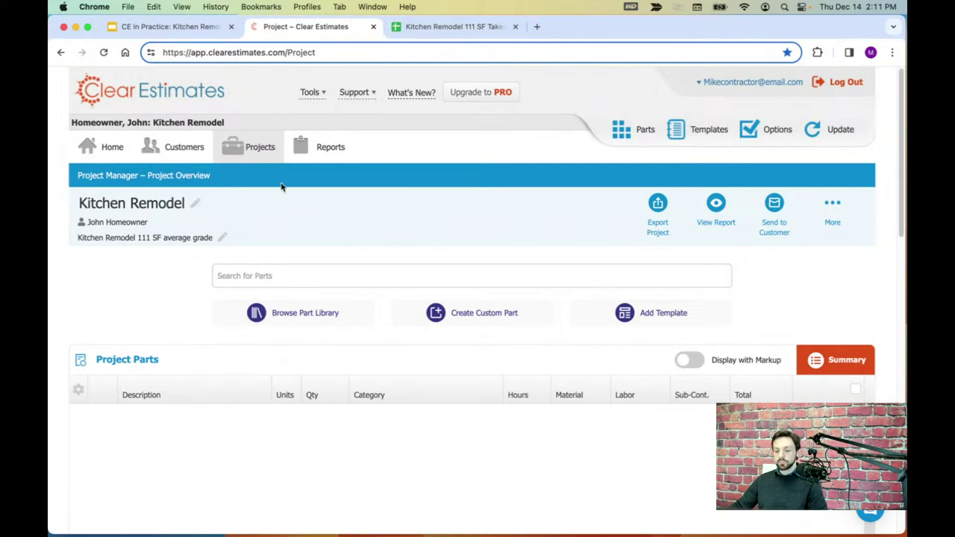
pyautogui.click(165, 205)
pyautogui.moveTo(198, 207); pyautogui.dragTo(72, 208)
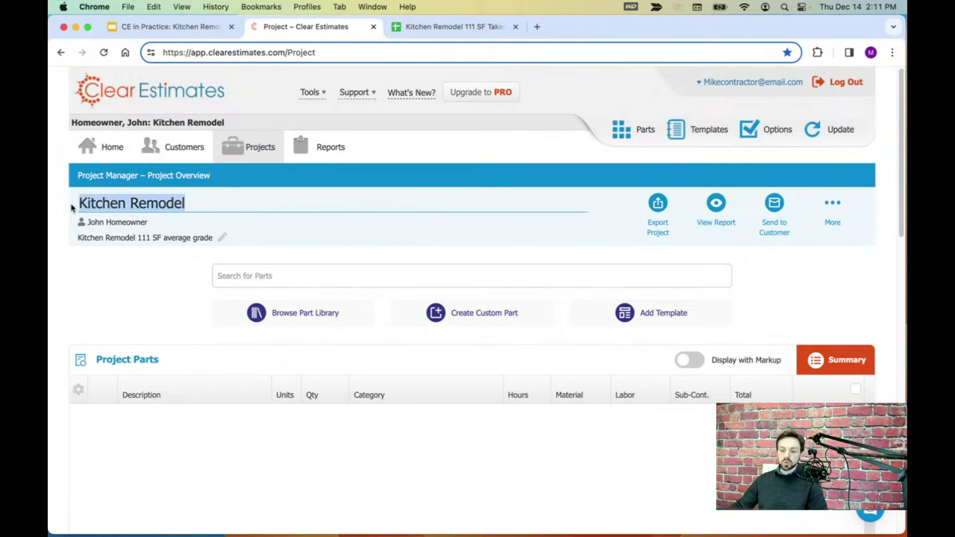
pyautogui.scroll(-2, 210, 200)
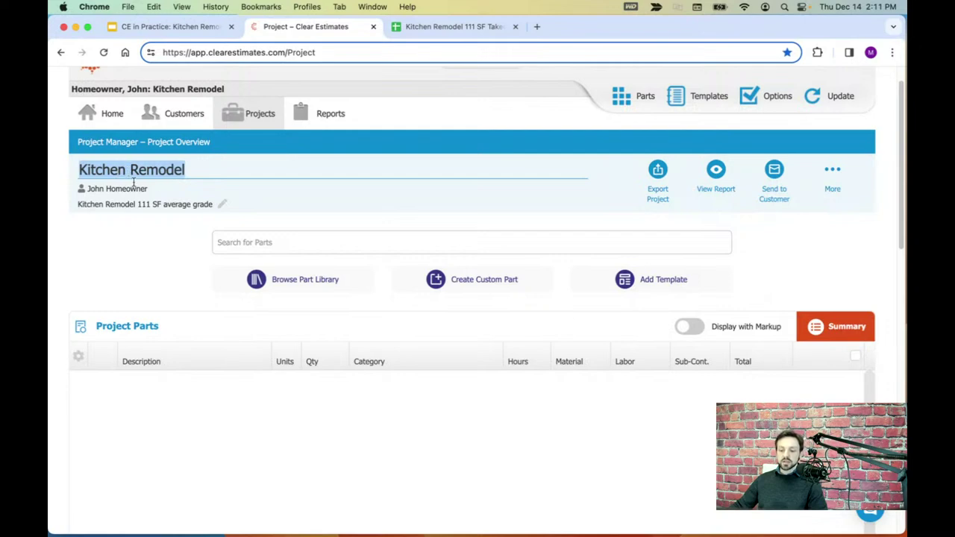
pyautogui.click(190, 211)
pyautogui.click(196, 207)
pyautogui.moveTo(214, 205); pyautogui.dragTo(88, 198)
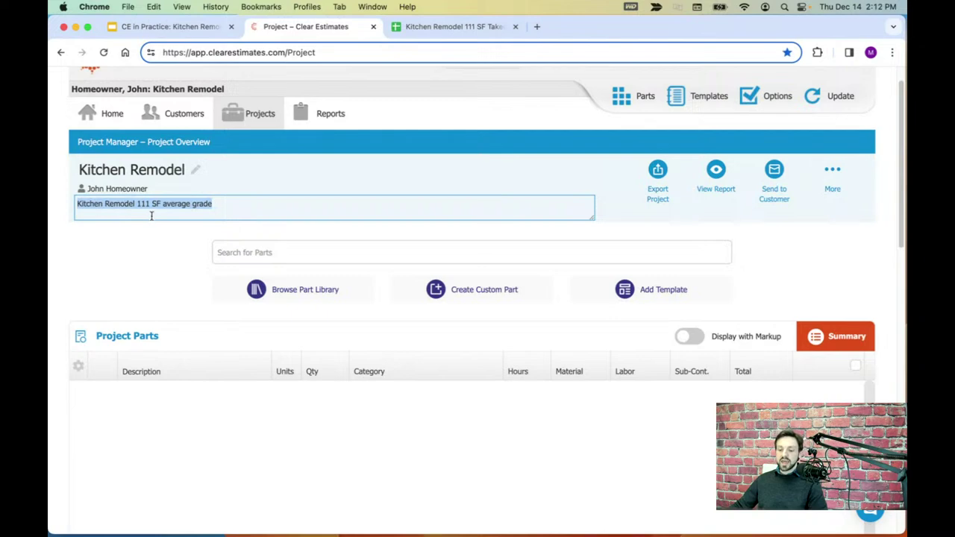
pyautogui.click(166, 257)
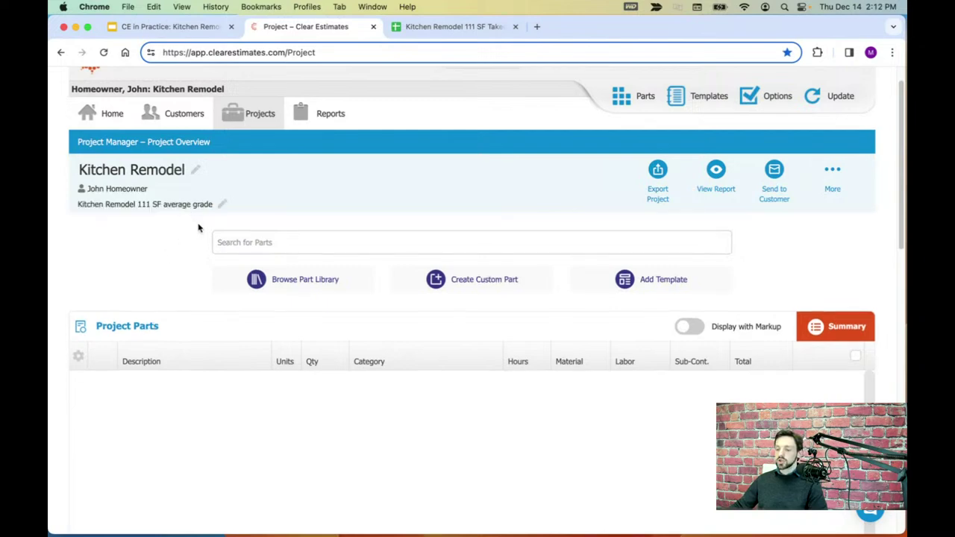
pyautogui.click(835, 172)
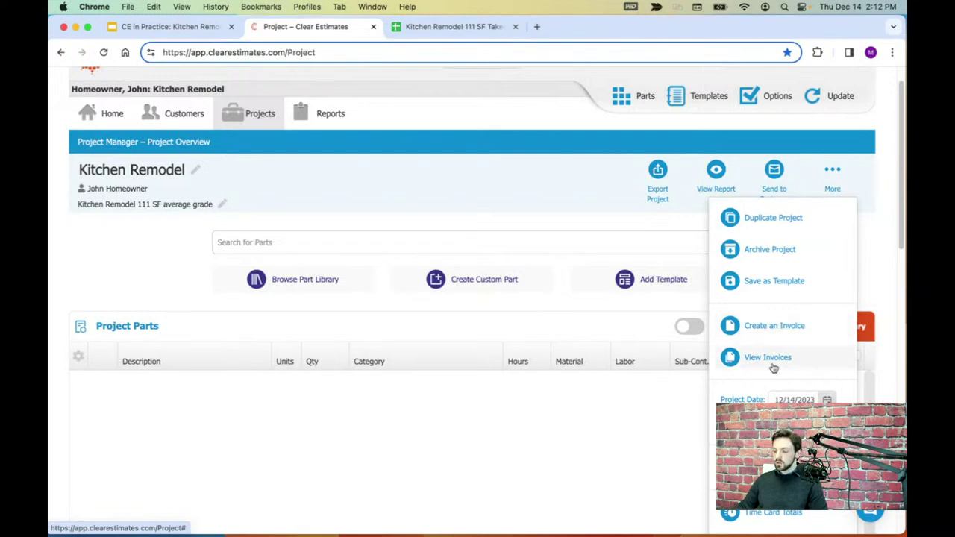
pyautogui.scroll(-1, 778, 370)
pyautogui.scroll(-5, 778, 371)
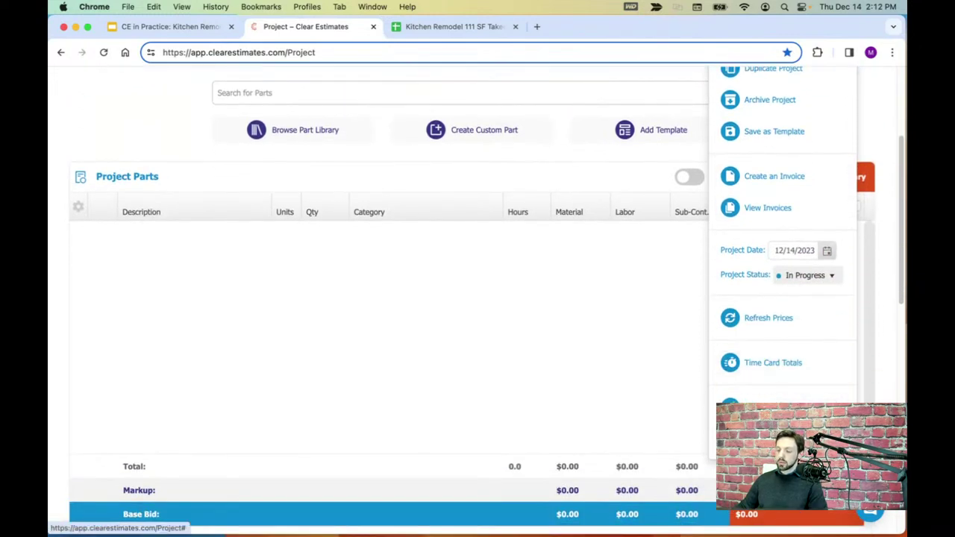
pyautogui.scroll(5, 784, 367)
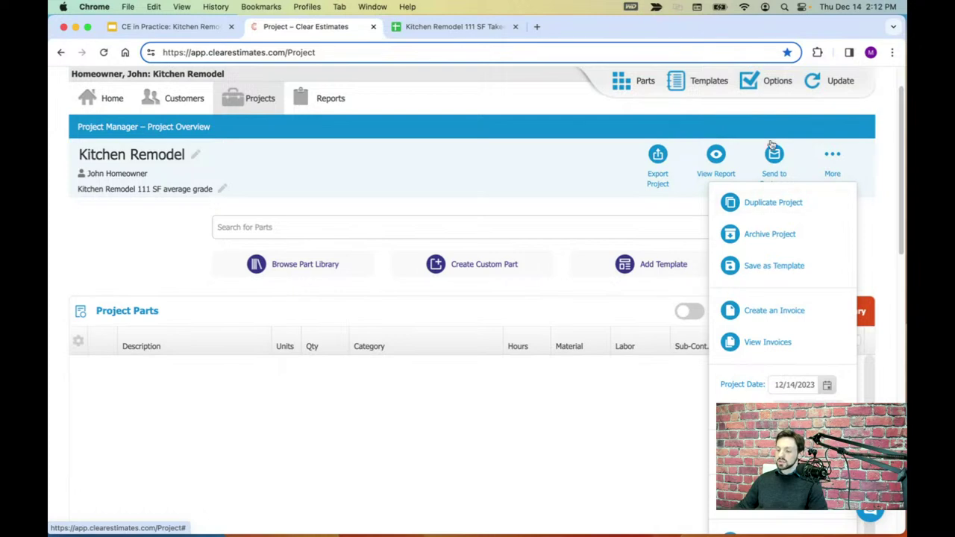
pyautogui.click(840, 167)
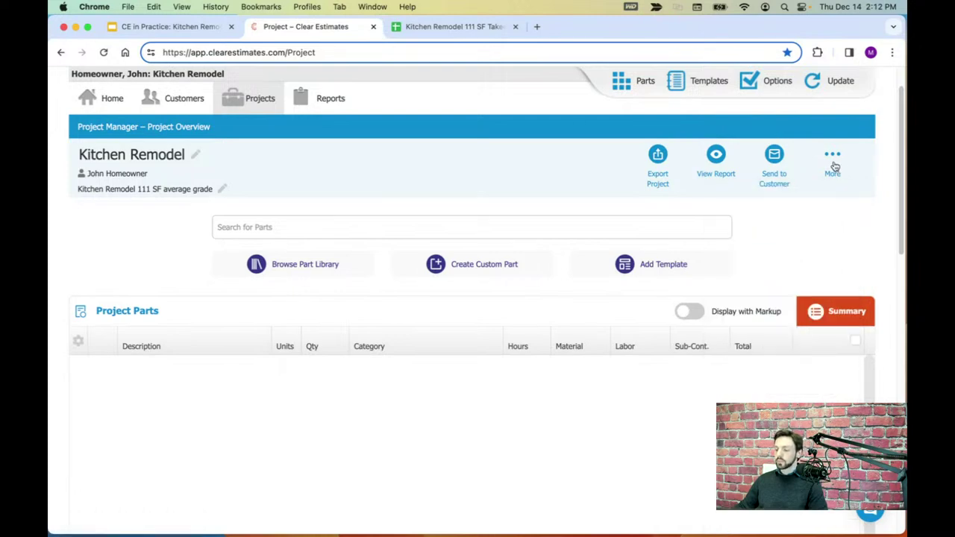
pyautogui.click(775, 157)
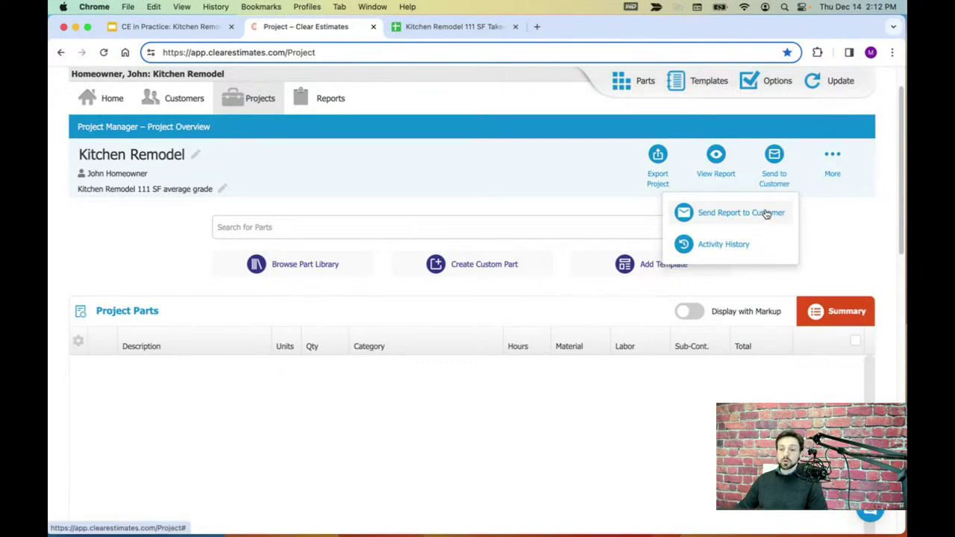
pyautogui.click(839, 220)
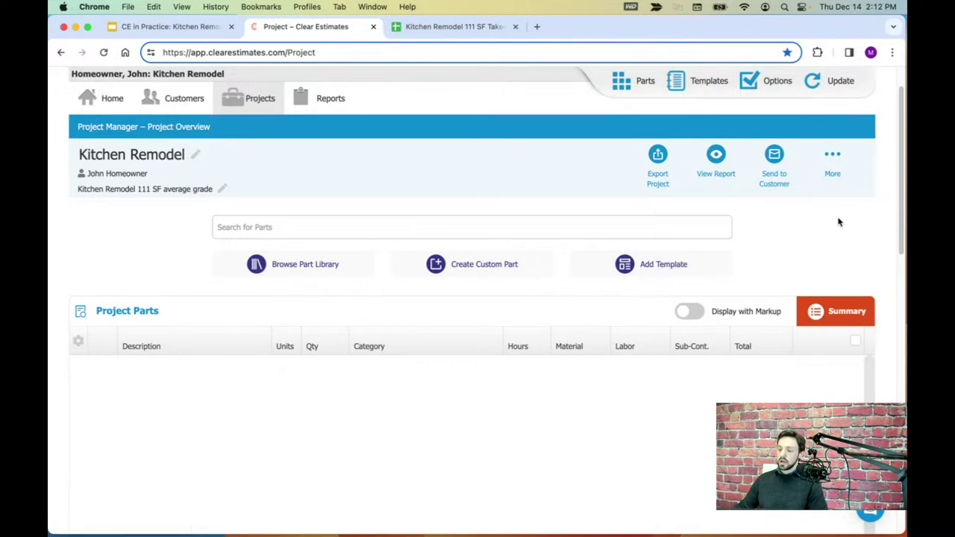
pyautogui.click(718, 156)
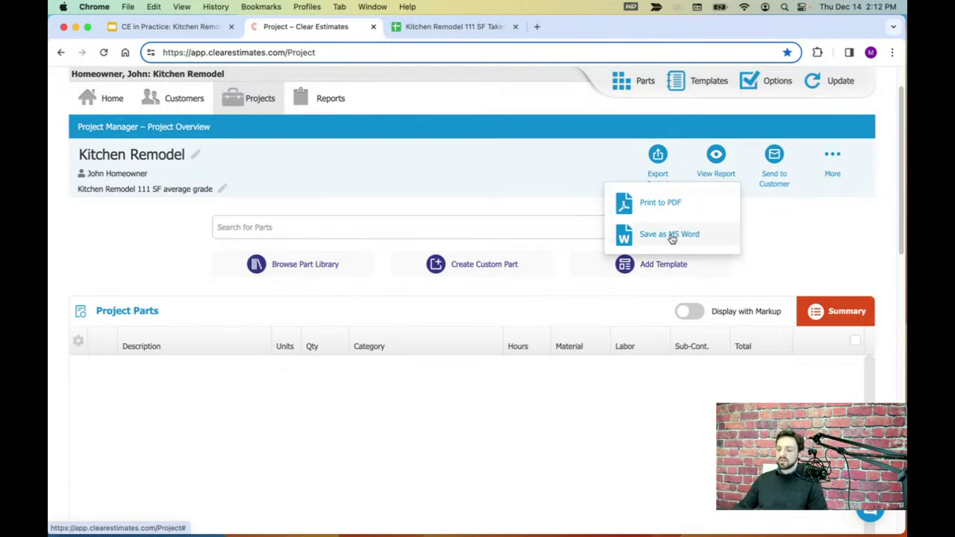
pyautogui.click(718, 153)
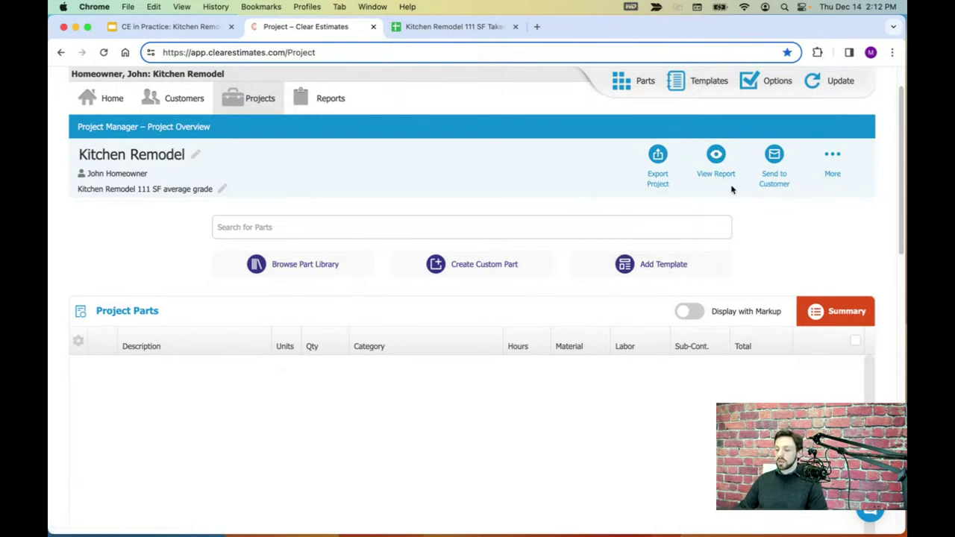
pyautogui.click(658, 155)
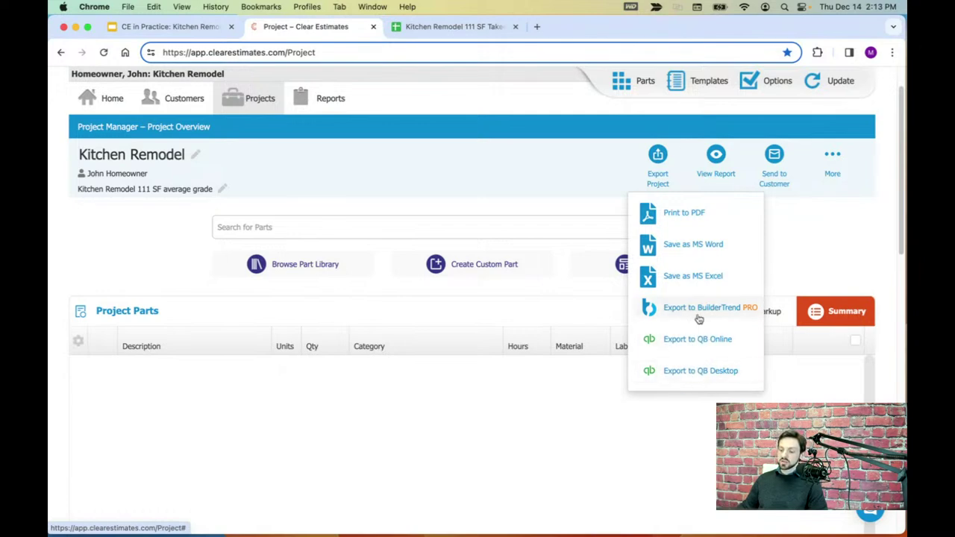
pyautogui.click(660, 151)
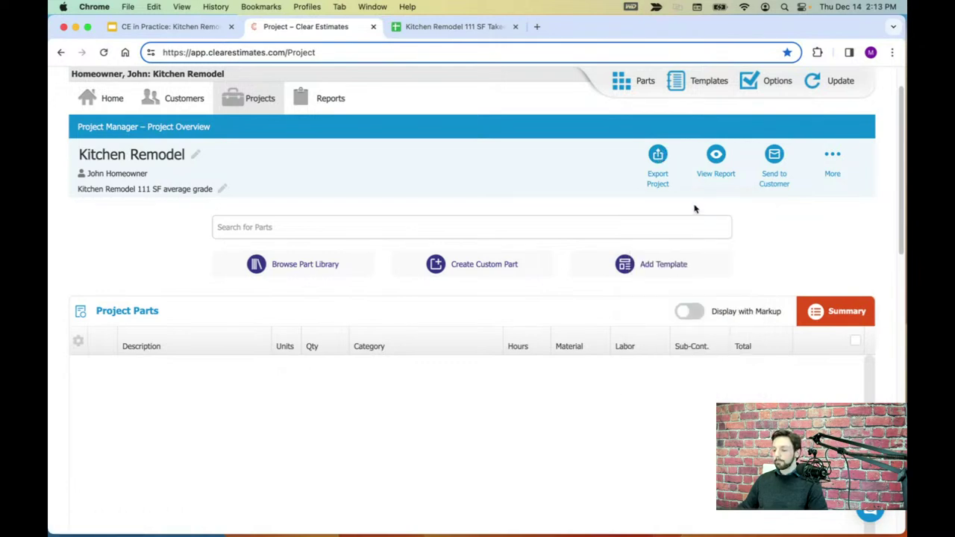
pyautogui.scroll(-1, 541, 172)
# - Scroll down to the Markup section showing 50% material, labor and subcontractor markups
pyautogui.scroll(-1, 541, 172)
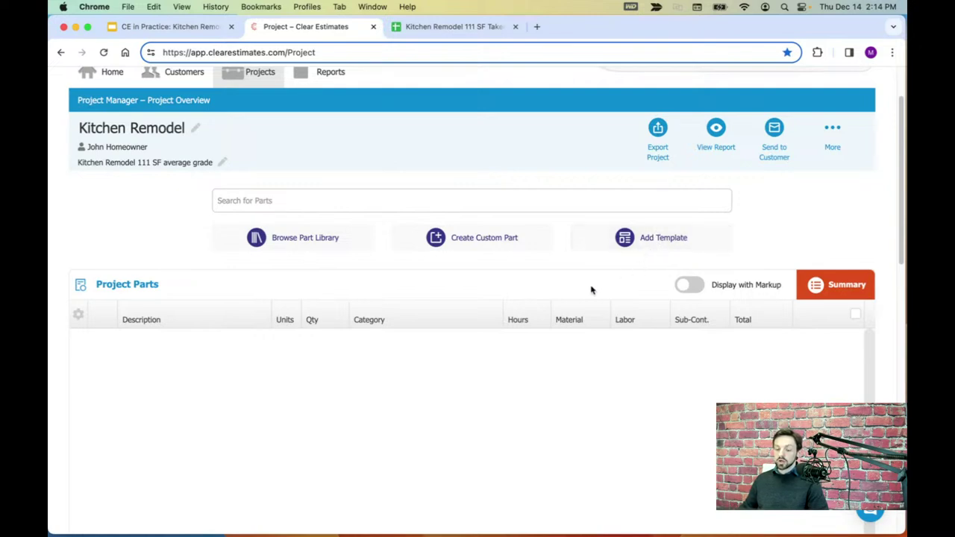
pyautogui.scroll(-1, 592, 279)
pyautogui.scroll(-5, 593, 279)
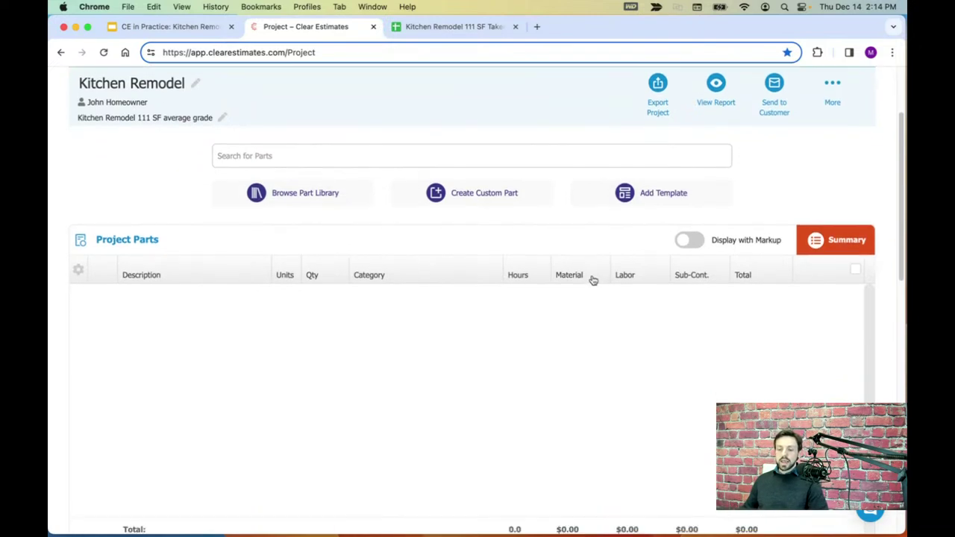
pyautogui.scroll(-2, 594, 282)
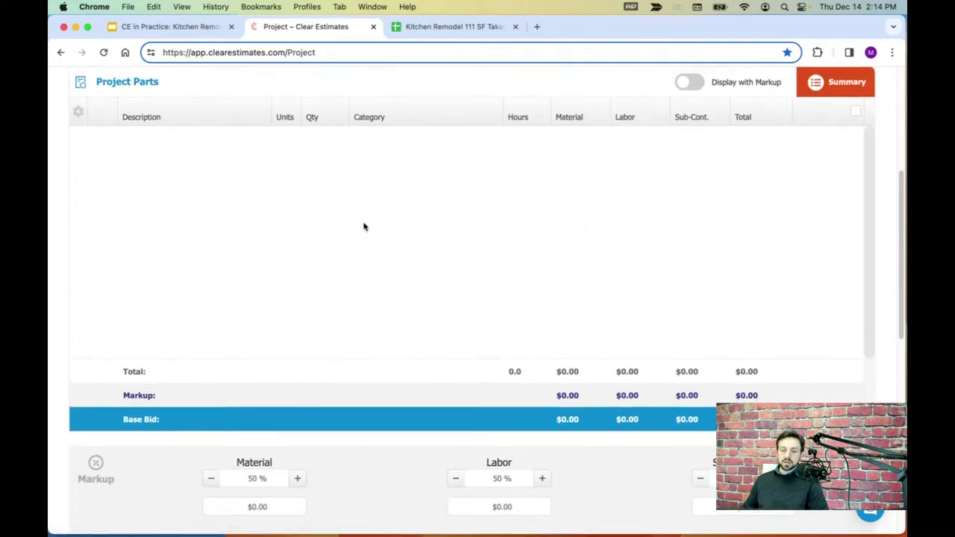
pyautogui.scroll(-2, 418, 241)
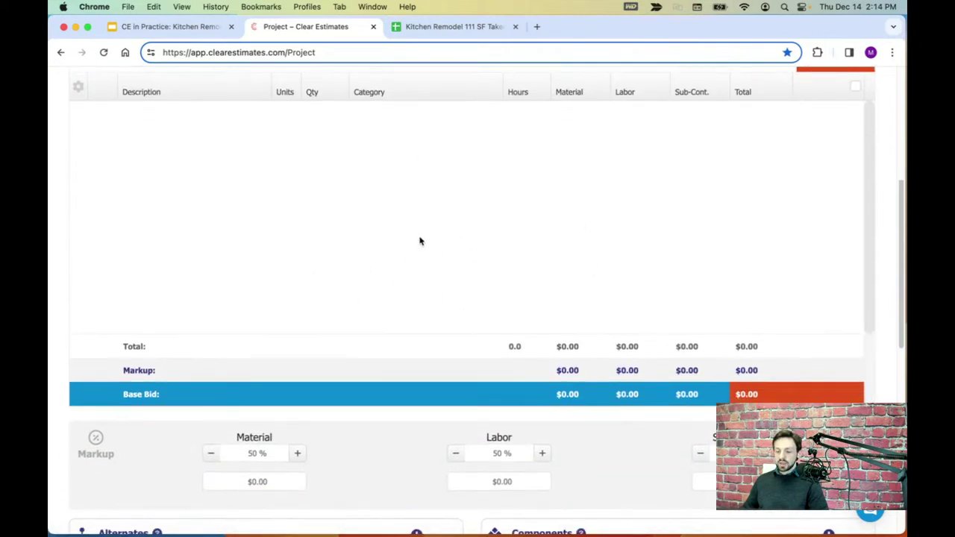
pyautogui.scroll(-5, 420, 241)
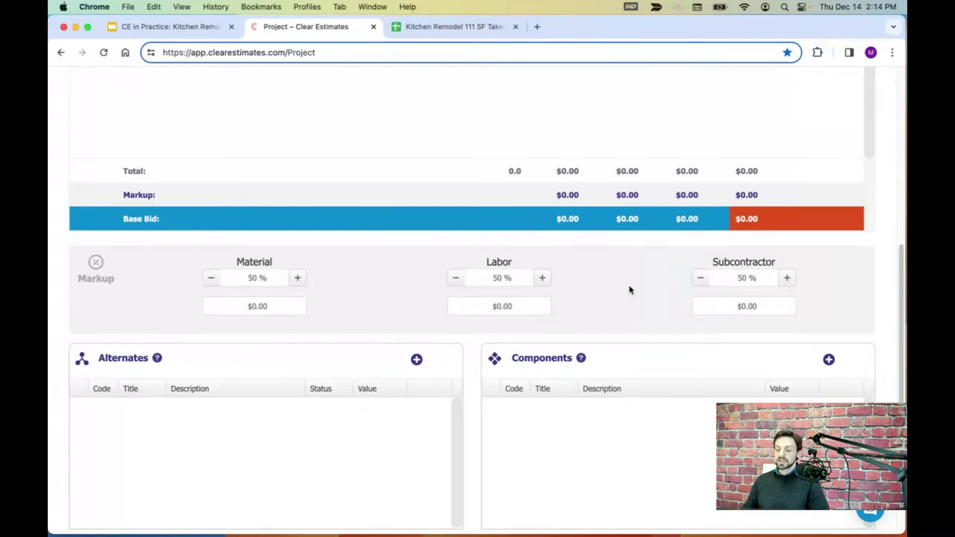
pyautogui.click(246, 279)
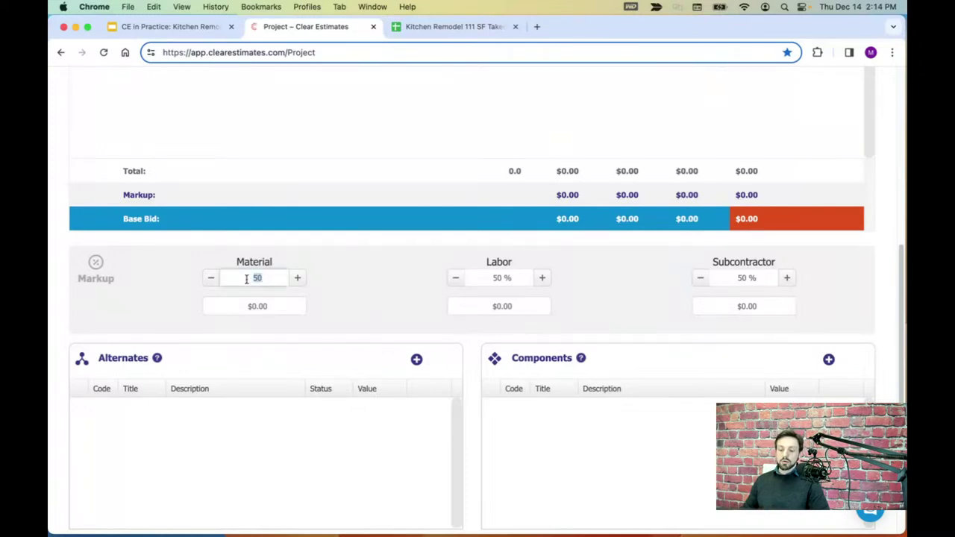
pyautogui.click(373, 272)
pyautogui.click(255, 276)
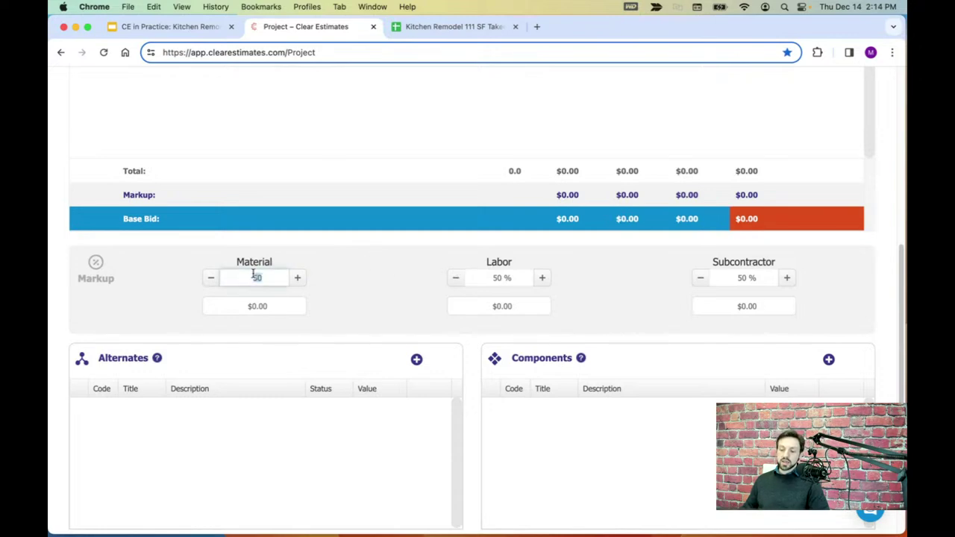
pyautogui.click(490, 278)
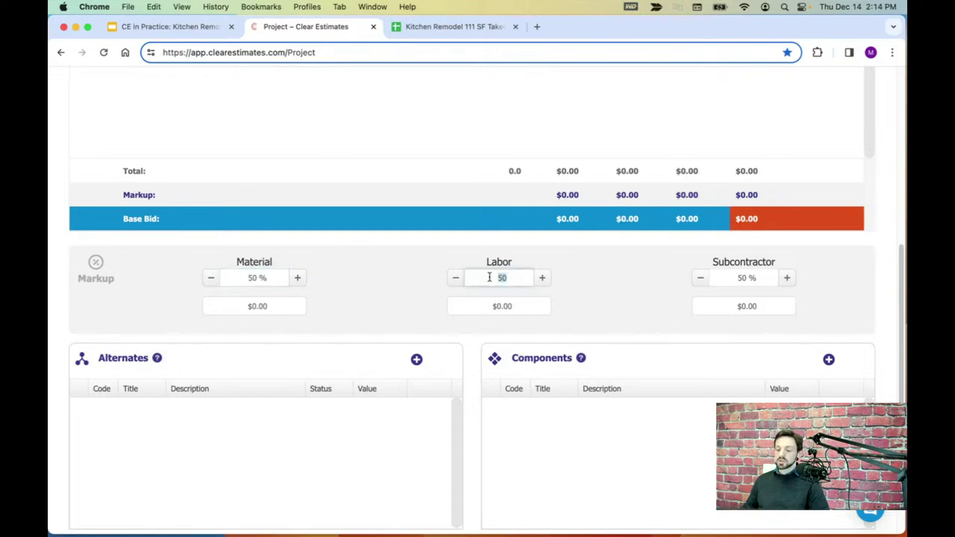
pyautogui.click(427, 281)
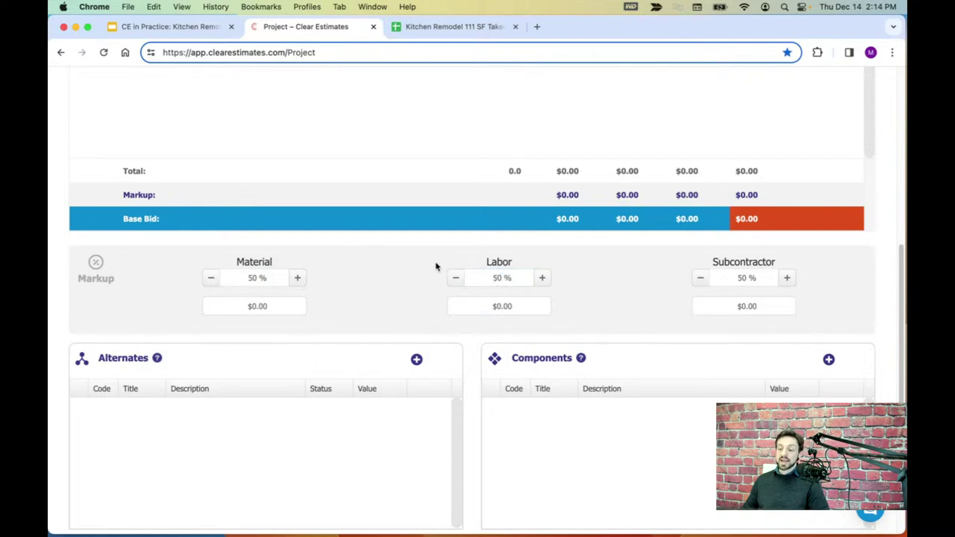
# - Look over Misc. Items and Project Final Bid, then scroll back up and open the Add Part window
pyautogui.scroll(-1, 438, 269)
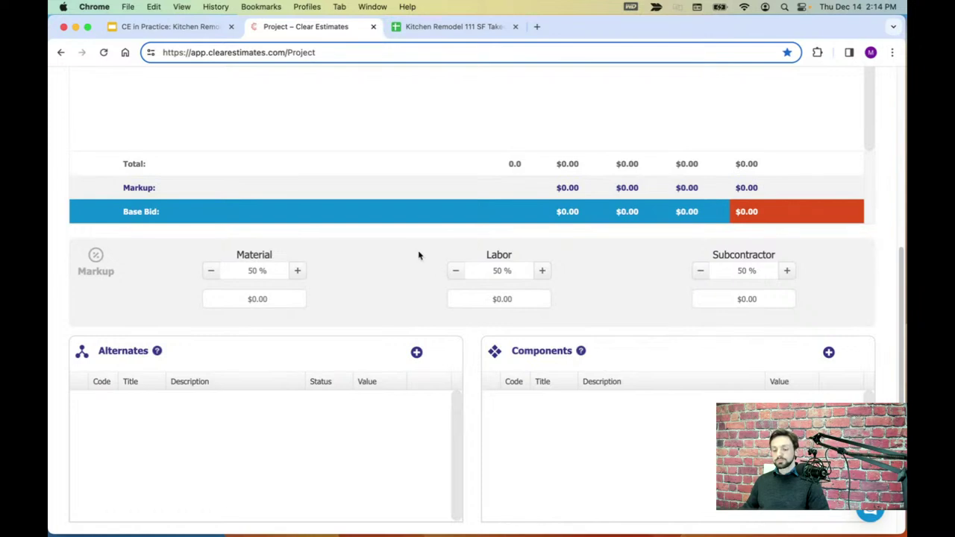
pyautogui.scroll(-3, 418, 254)
pyautogui.scroll(-2, 415, 253)
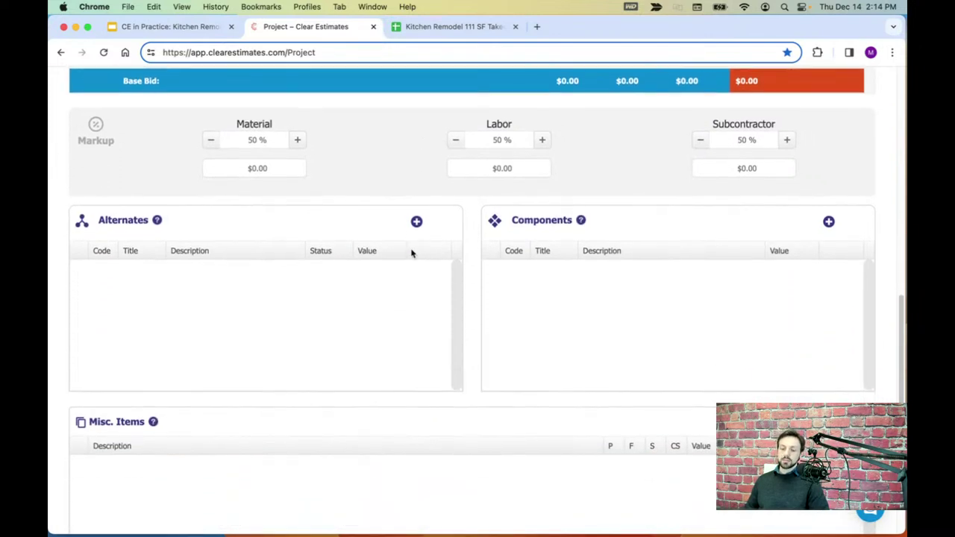
pyautogui.scroll(2, 613, 325)
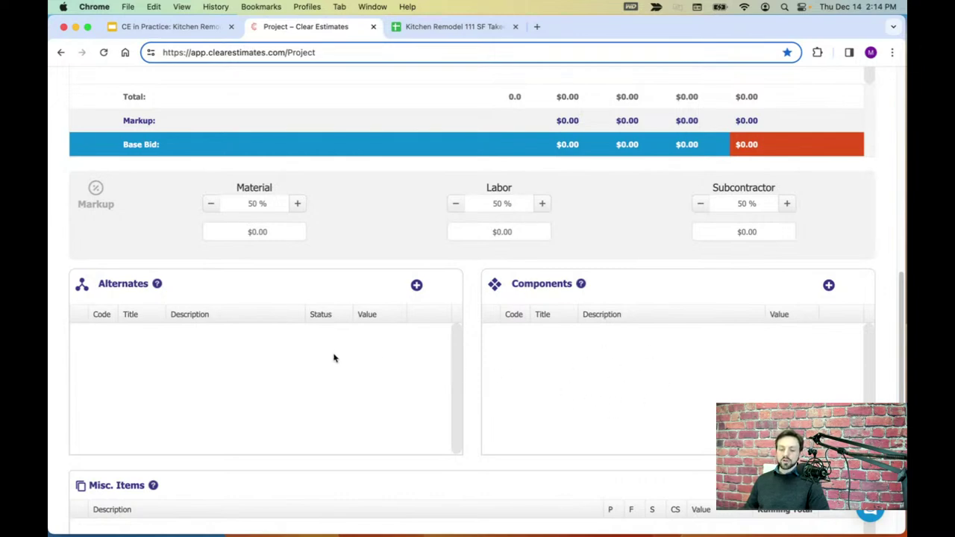
pyautogui.scroll(-2, 334, 358)
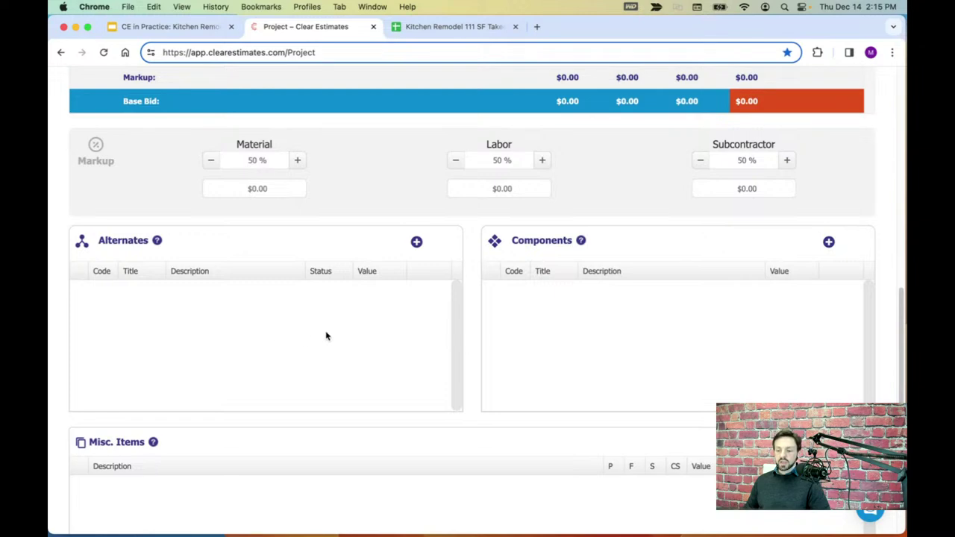
pyautogui.scroll(-1, 328, 333)
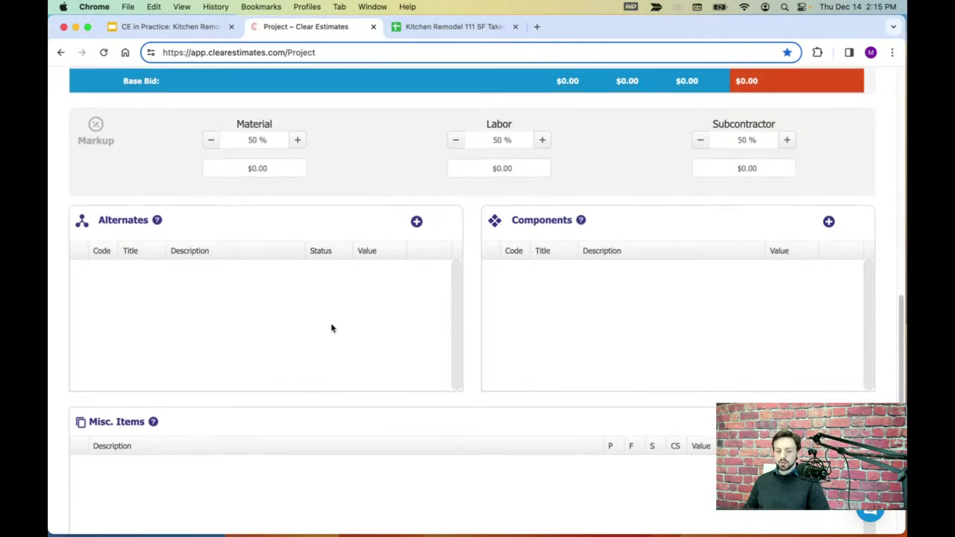
pyautogui.scroll(-5, 332, 328)
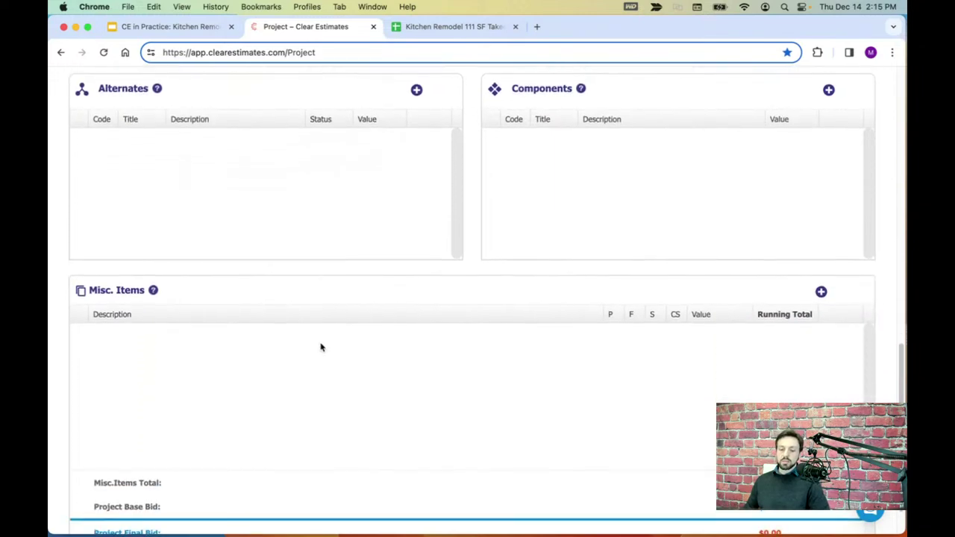
pyautogui.scroll(-2, 322, 345)
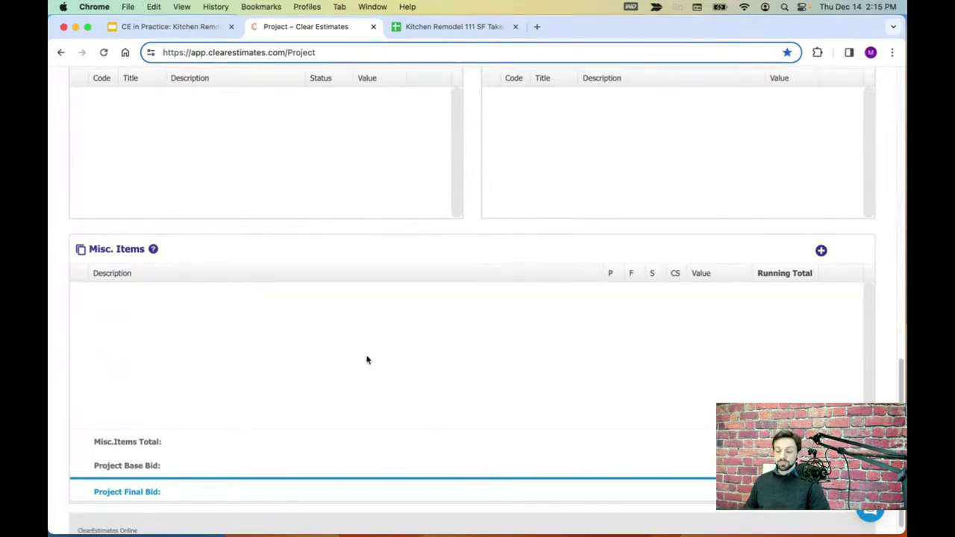
pyautogui.scroll(-1, 365, 356)
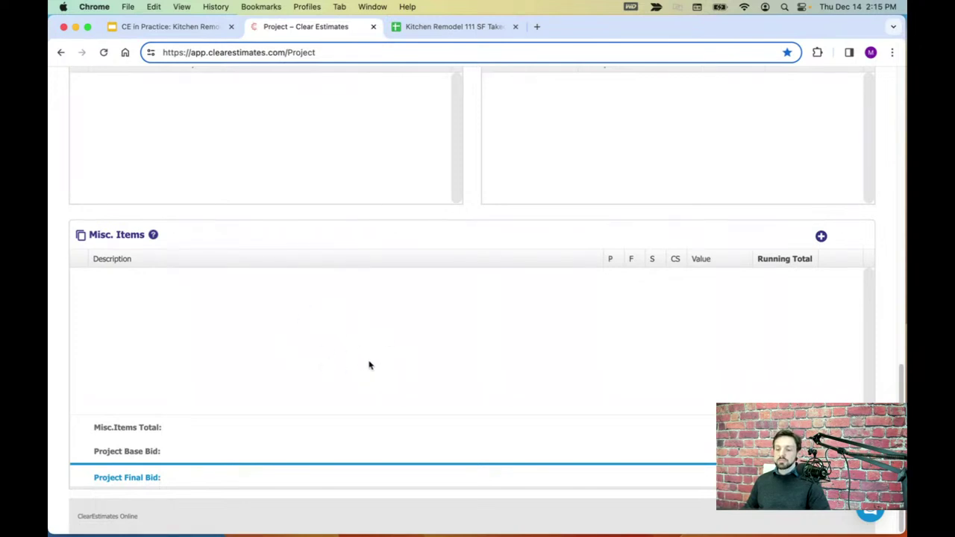
pyautogui.scroll(15, 427, 370)
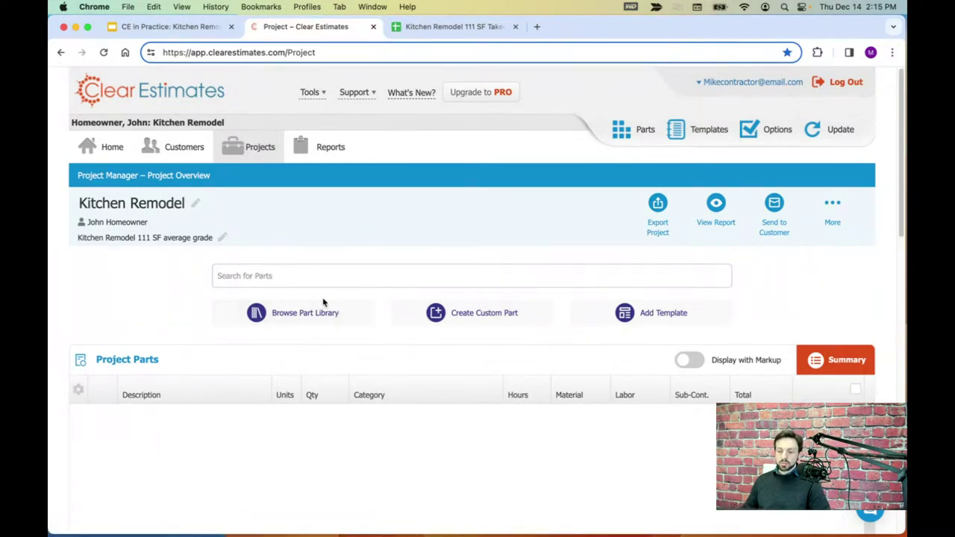
pyautogui.click(316, 319)
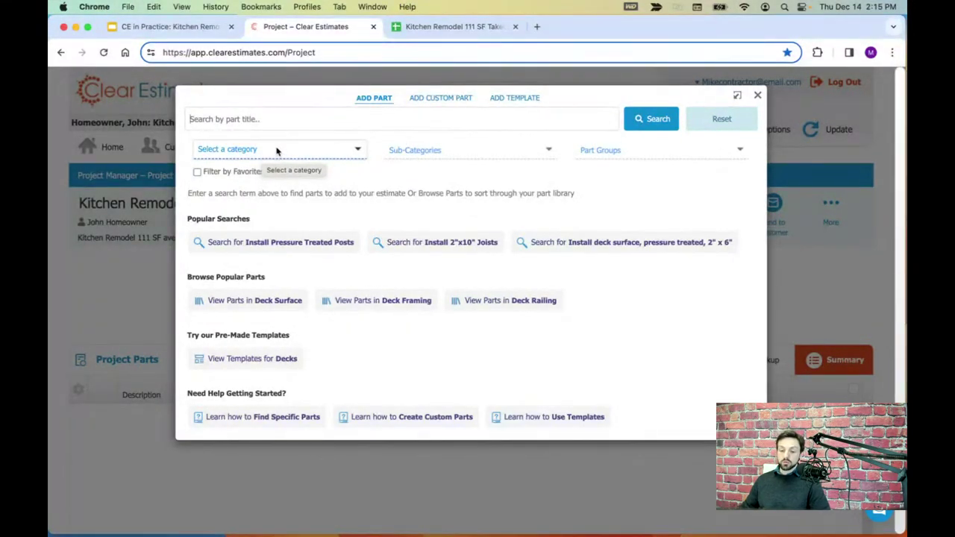
# - Filter the Add Part list to category 1 PROJECT PREPARATION, sub-category Surface Protection
pyautogui.click(276, 148)
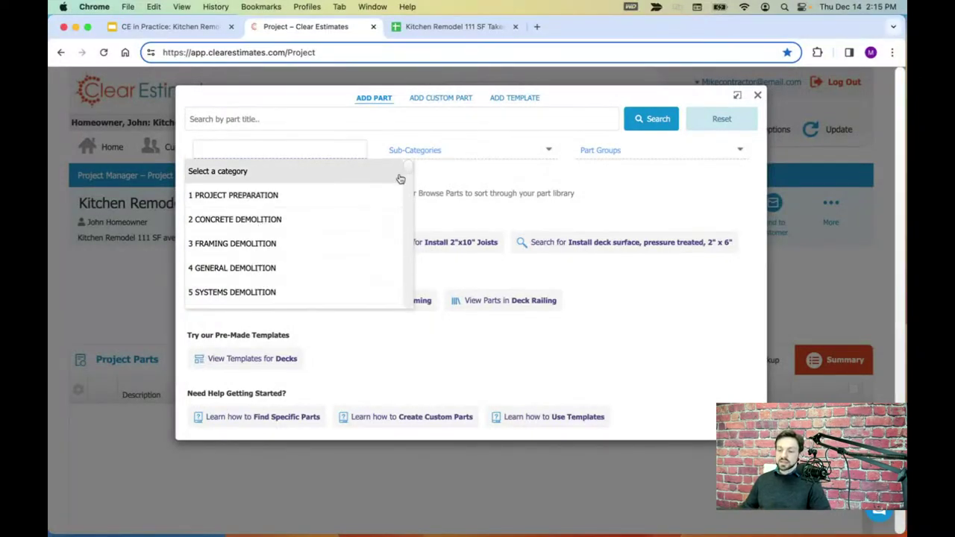
pyautogui.moveTo(411, 171); pyautogui.dragTo(413, 168)
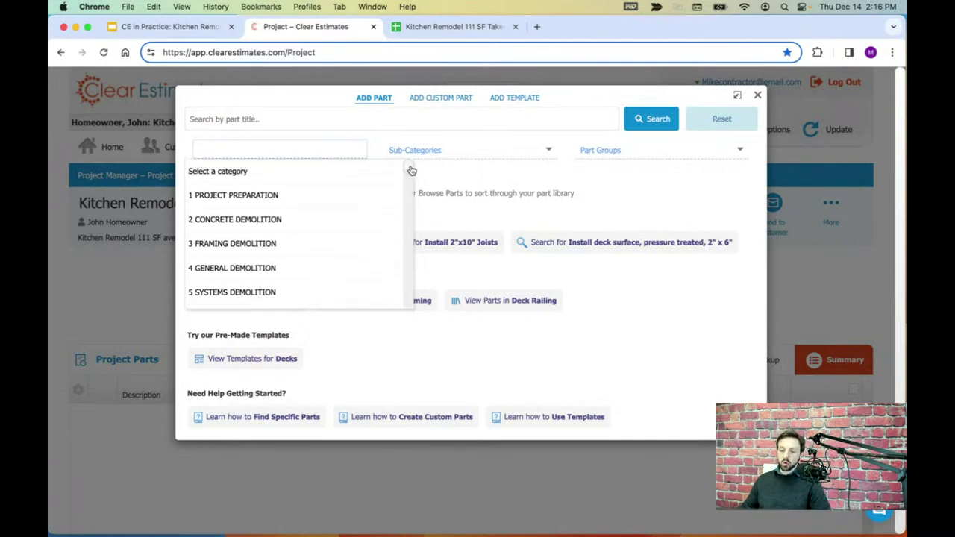
pyautogui.click(228, 198)
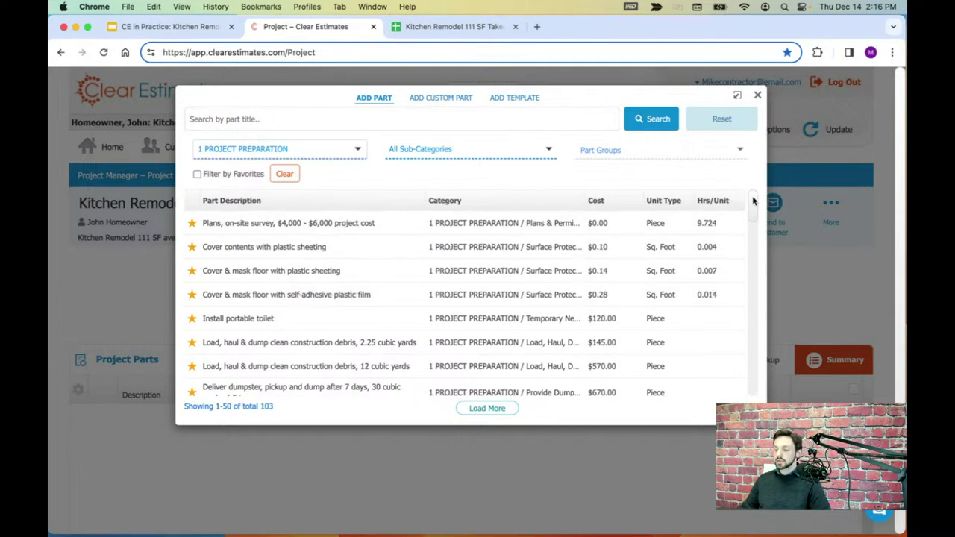
pyautogui.scroll(-5, 760, 207)
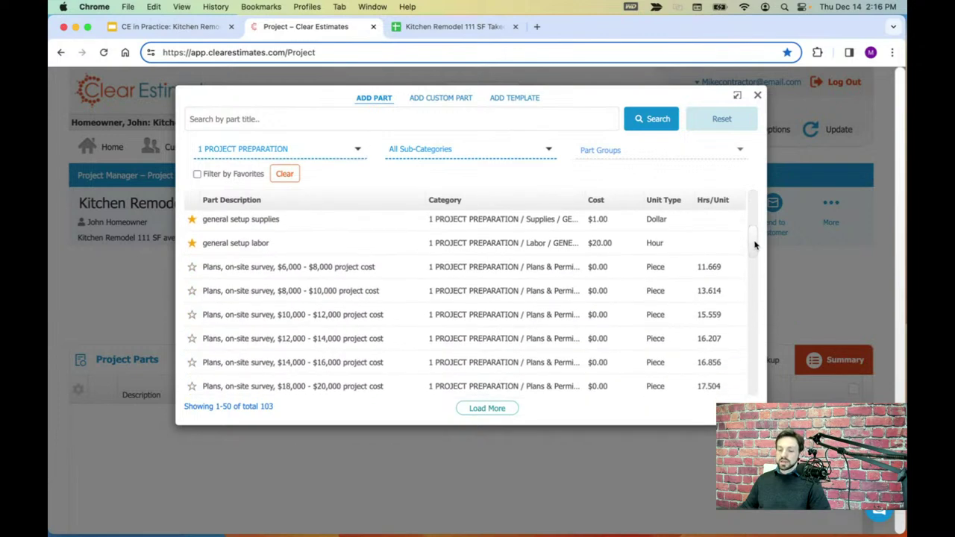
pyautogui.scroll(5, 757, 200)
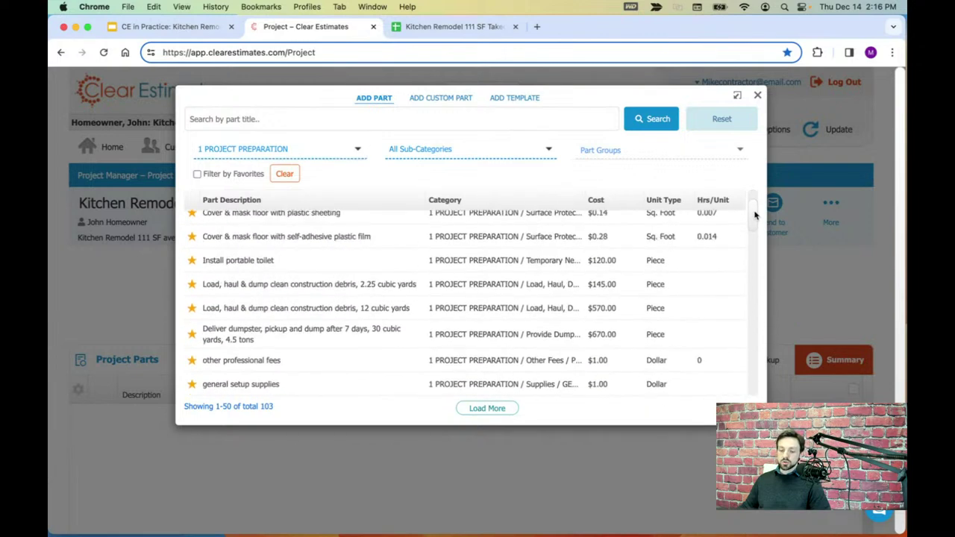
pyautogui.click(464, 148)
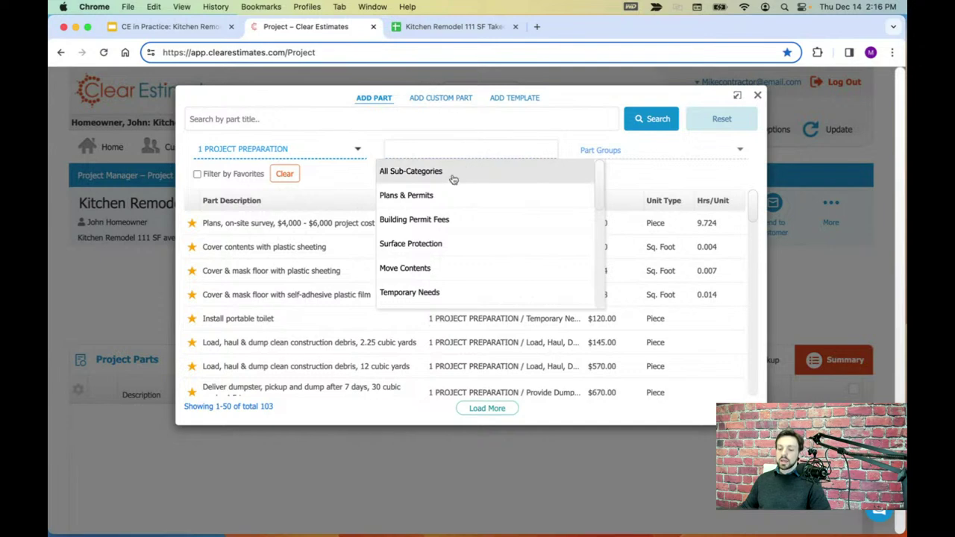
pyautogui.click(413, 250)
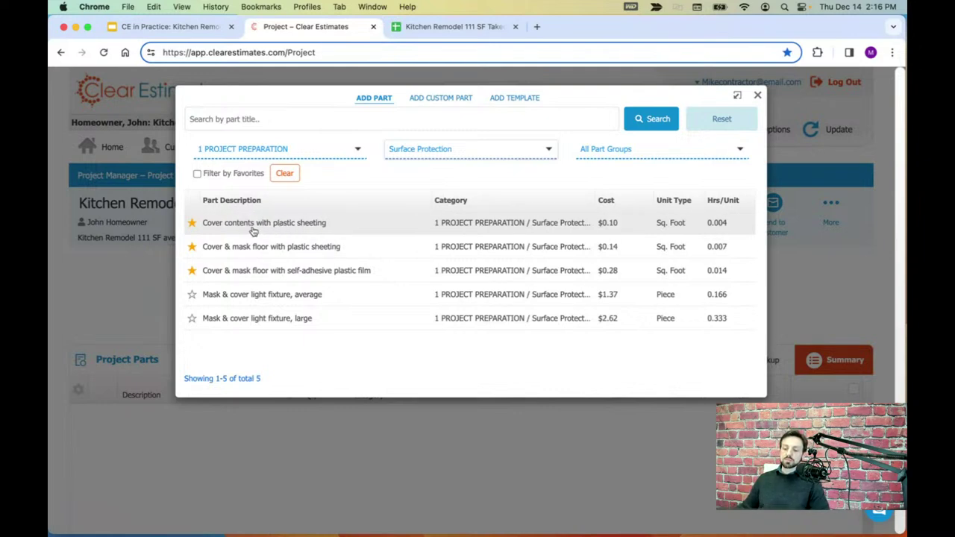
pyautogui.click(299, 224)
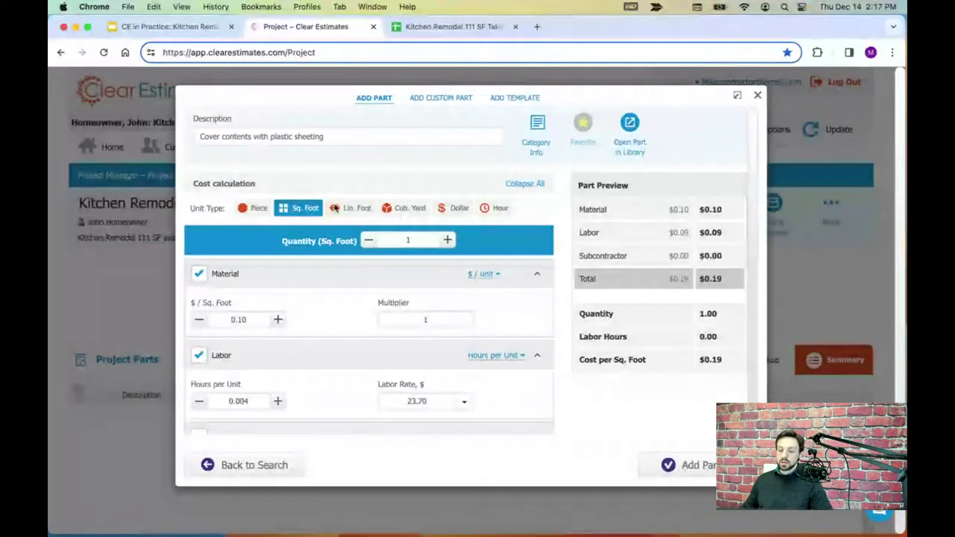
# - Enter a 70 sq ft quantity and check the $7.00 material, $6.64 labor totals and 0.10 rate
pyautogui.click(403, 240)
pyautogui.write('70')
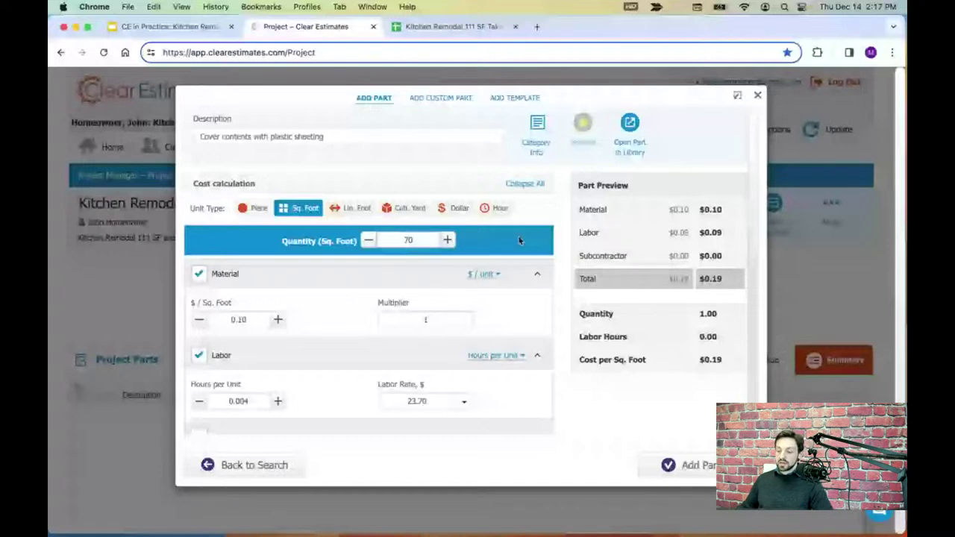
pyautogui.click(520, 241)
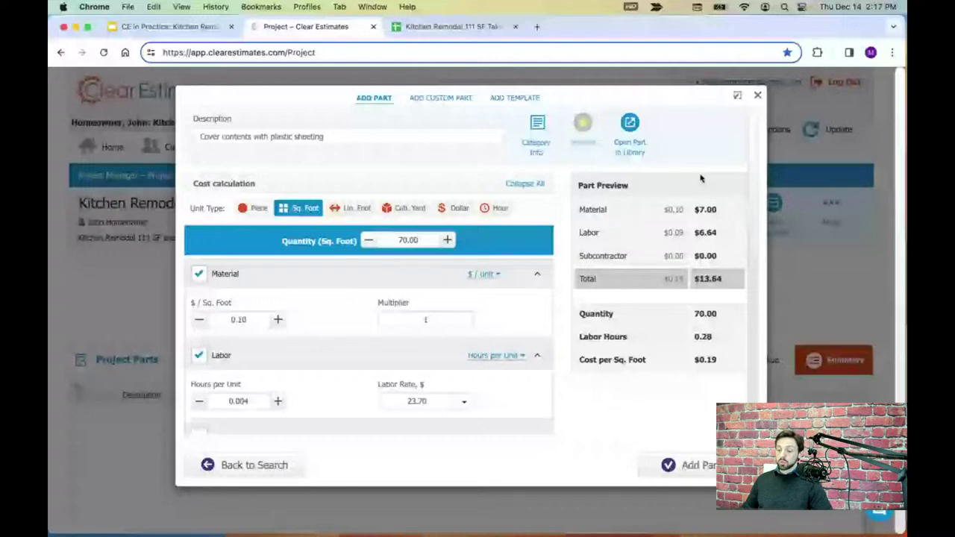
pyautogui.moveTo(725, 214); pyautogui.dragTo(695, 232)
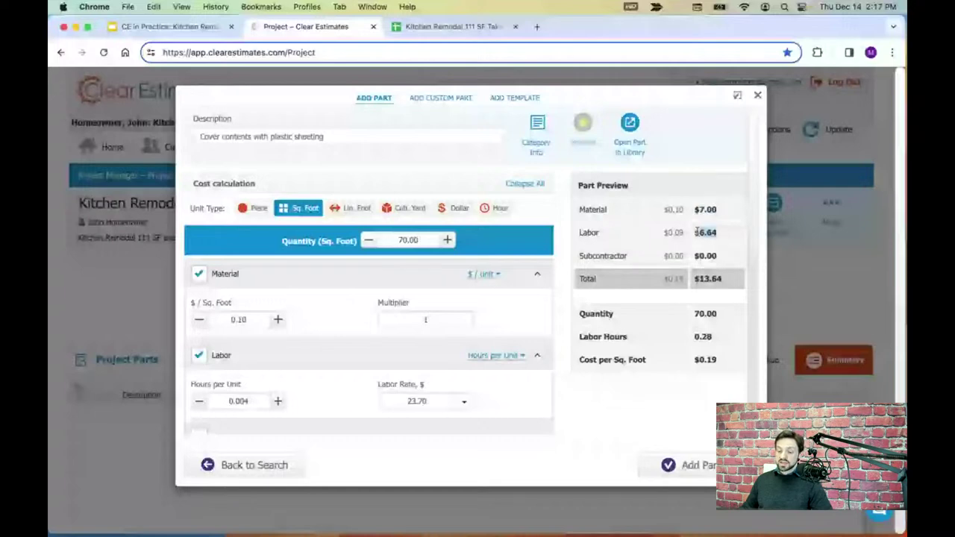
pyautogui.click(451, 282)
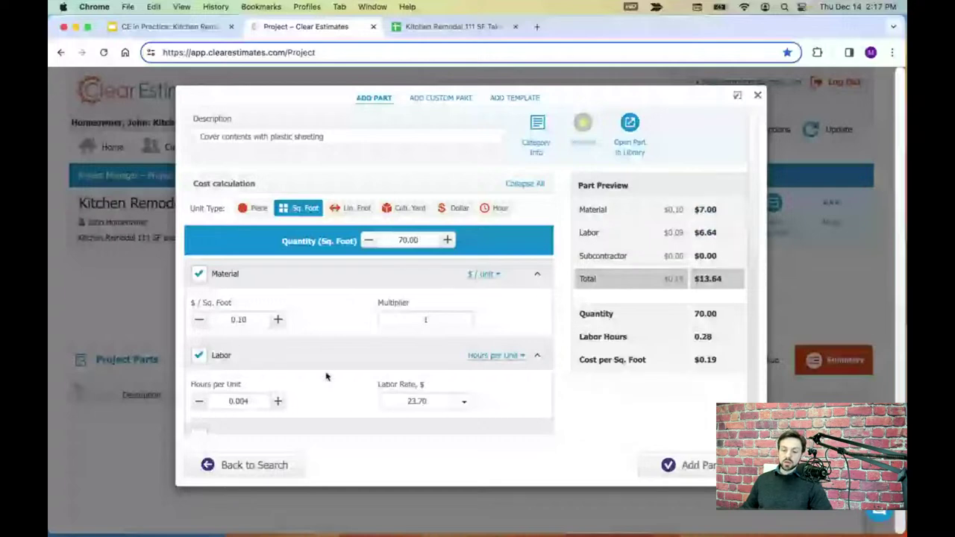
pyautogui.scroll(-1, 326, 377)
pyautogui.click(248, 305)
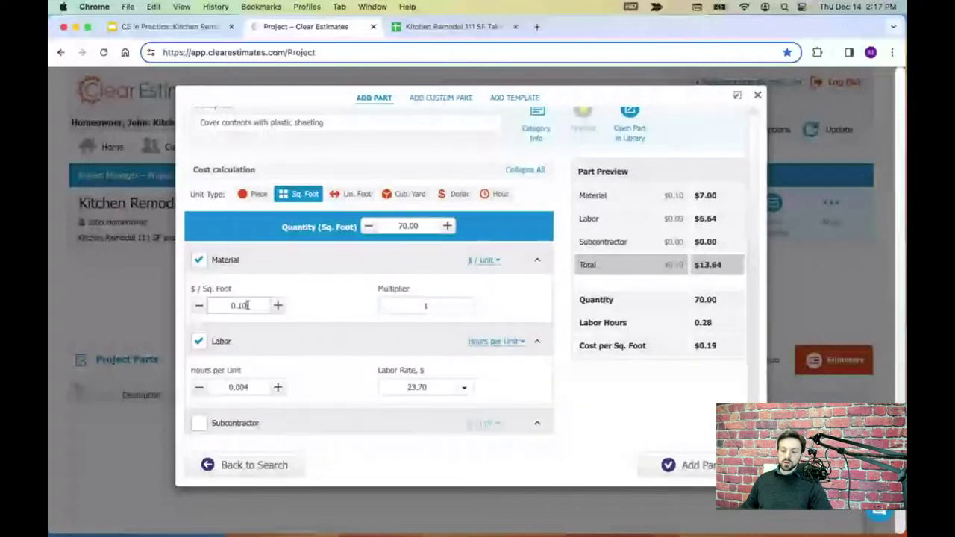
pyautogui.moveTo(248, 306); pyautogui.dragTo(231, 300)
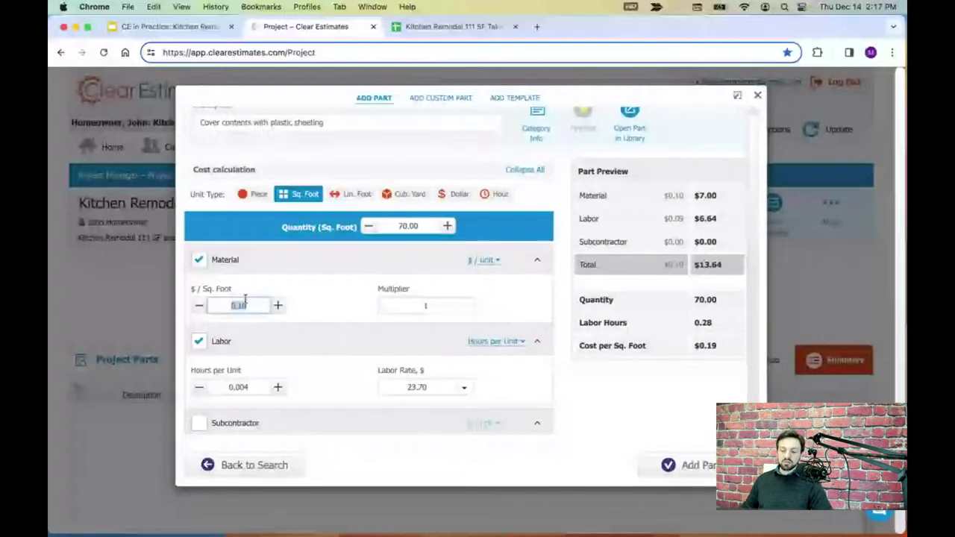
pyautogui.scroll(1, 250, 307)
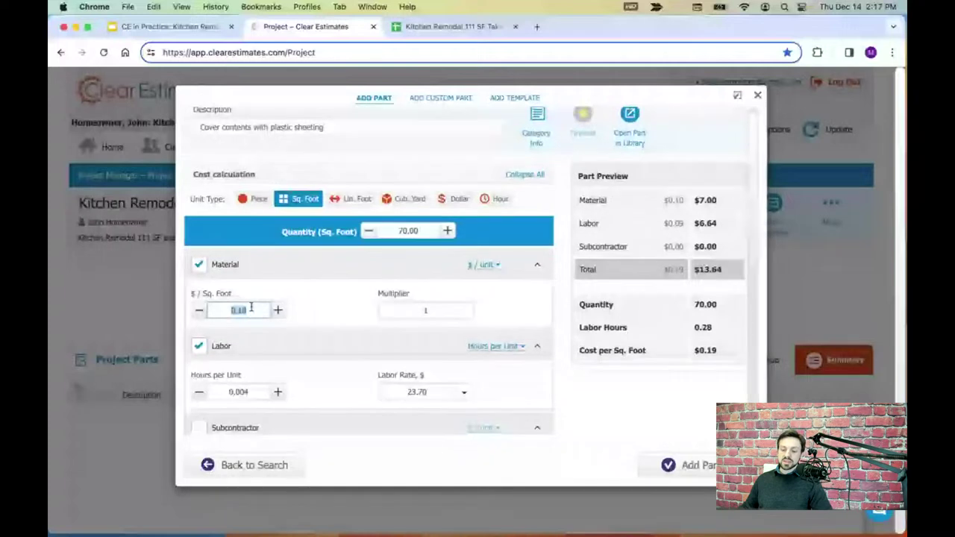
pyautogui.click(250, 312)
pyautogui.moveTo(248, 310); pyautogui.dragTo(222, 313)
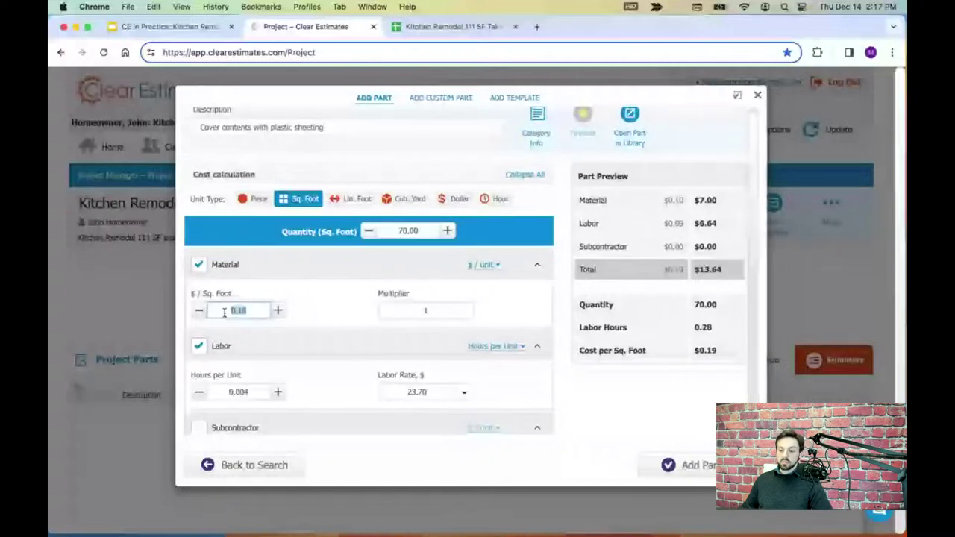
pyautogui.doubleClick(427, 231)
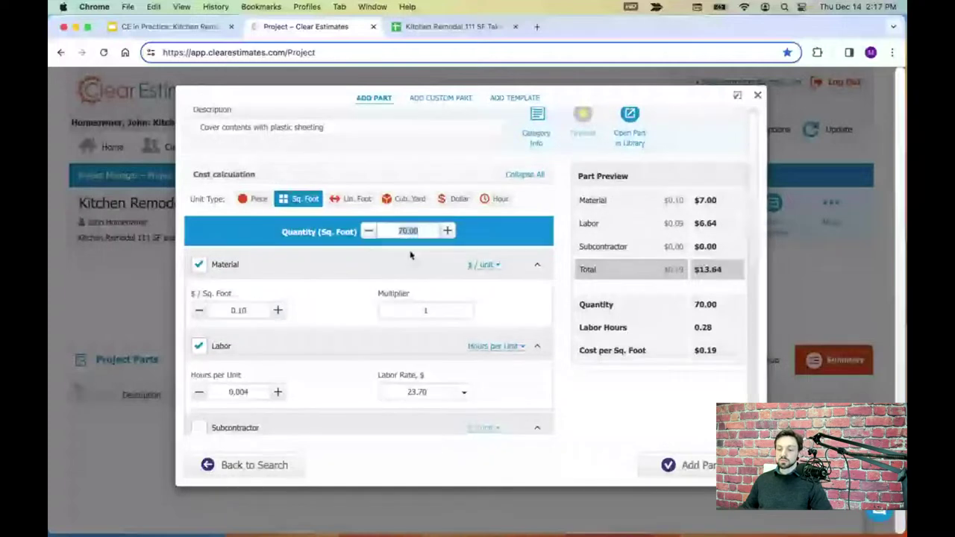
pyautogui.click(368, 269)
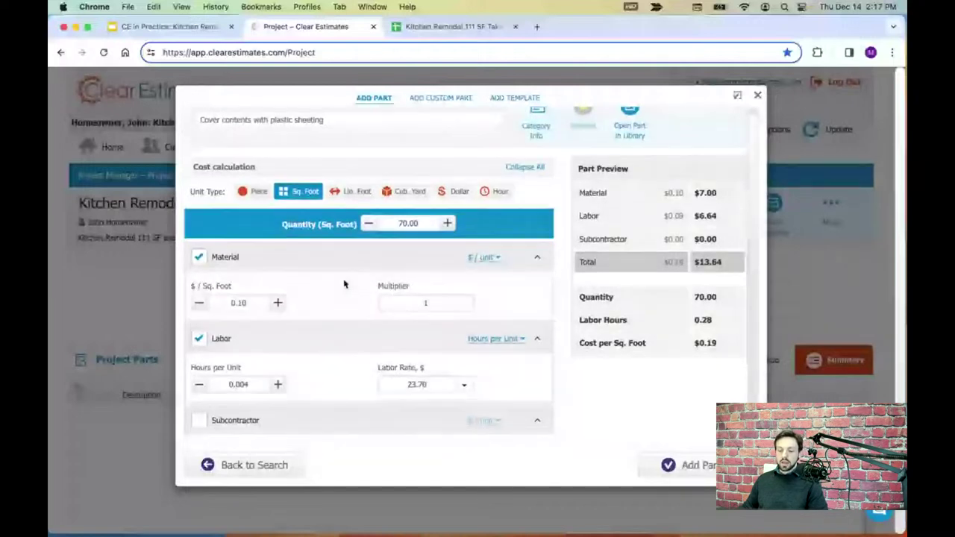
# - Confirm 0.004 hours per unit and the 23.70 labor rate, then add the part to the project
pyautogui.scroll(-1, 344, 284)
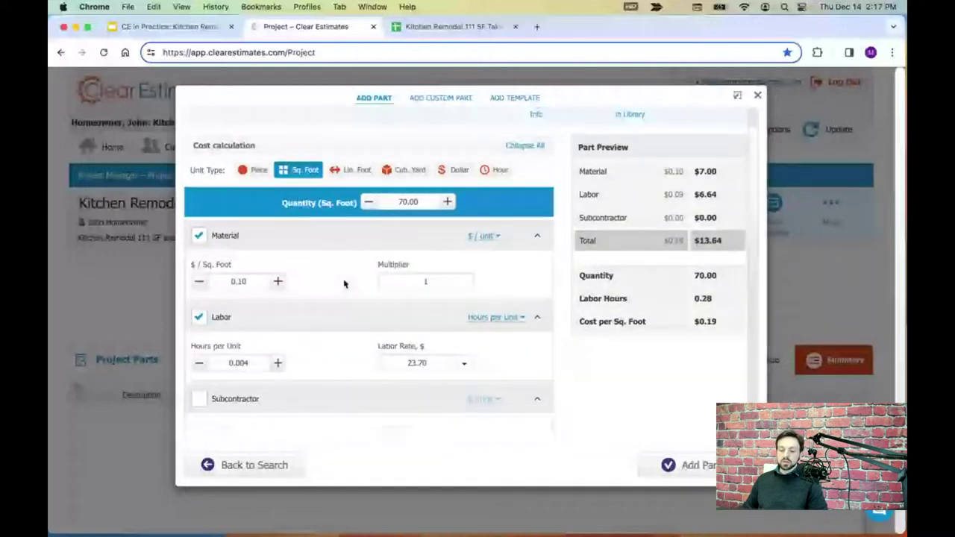
pyautogui.doubleClick(248, 363)
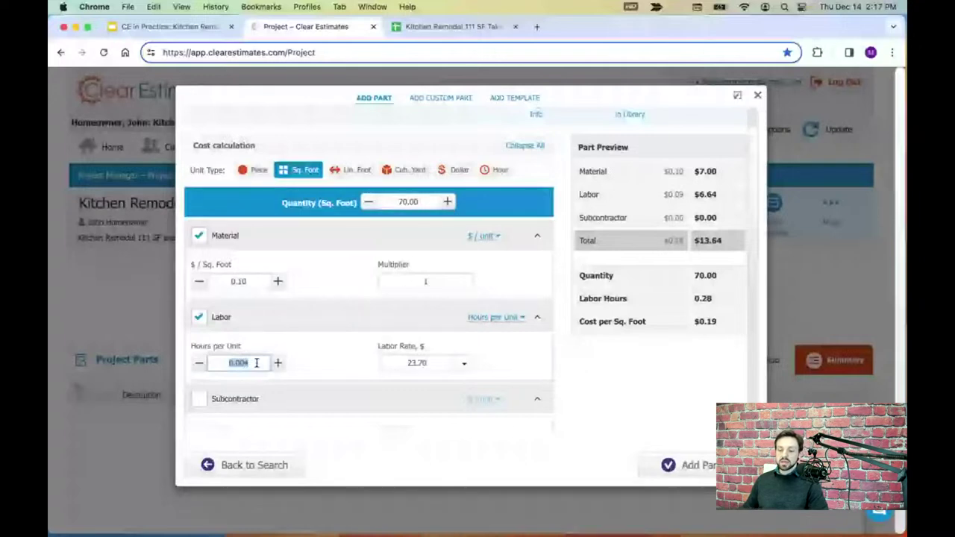
pyautogui.doubleClick(400, 202)
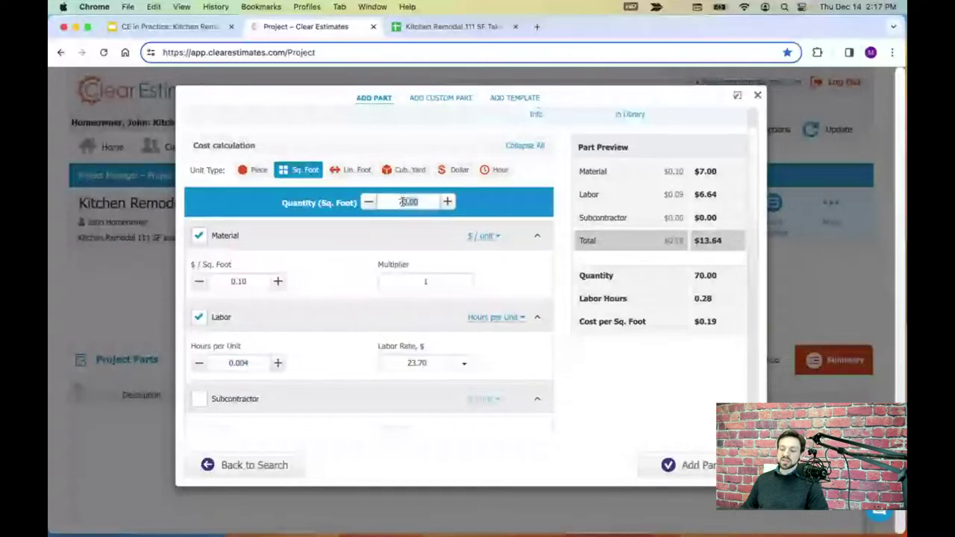
pyautogui.doubleClick(231, 362)
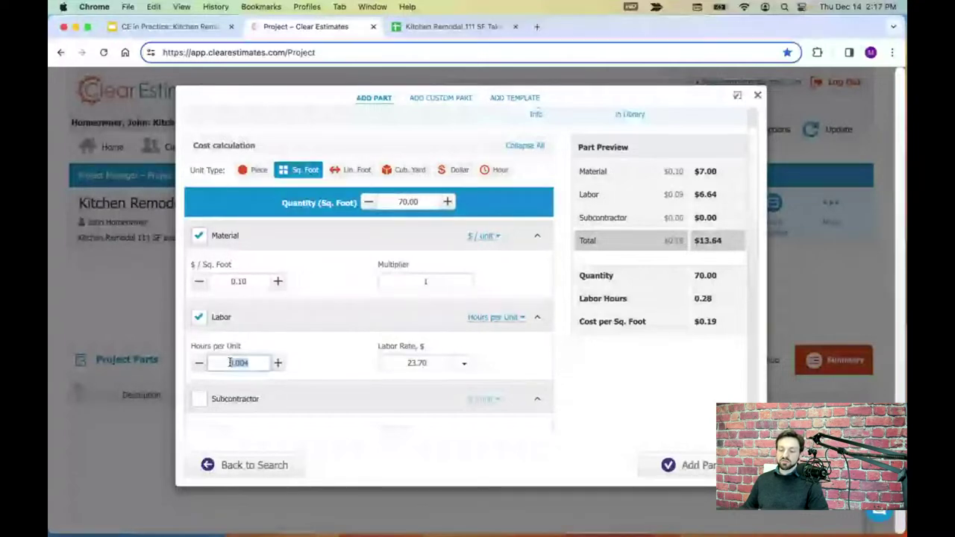
pyautogui.click(253, 364)
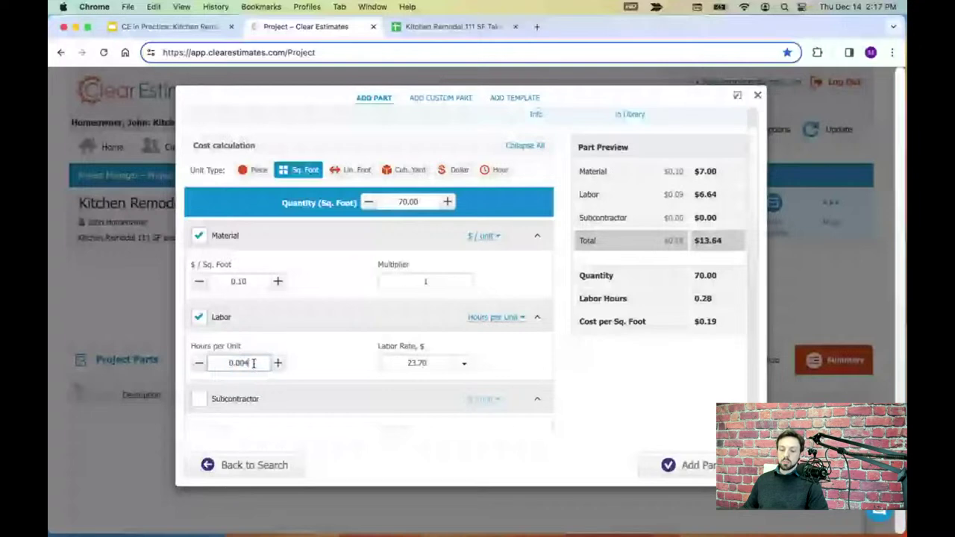
pyautogui.click(393, 203)
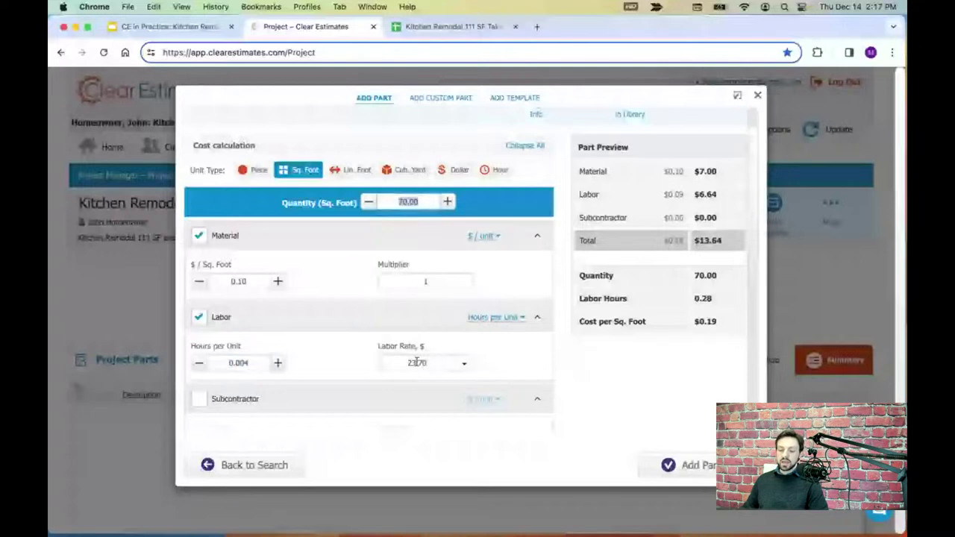
pyautogui.click(248, 281)
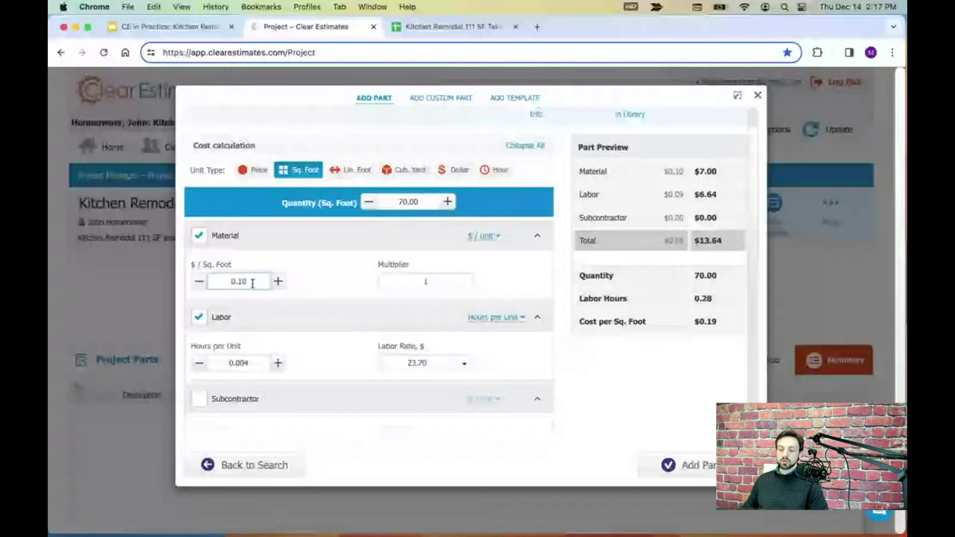
pyautogui.click(249, 363)
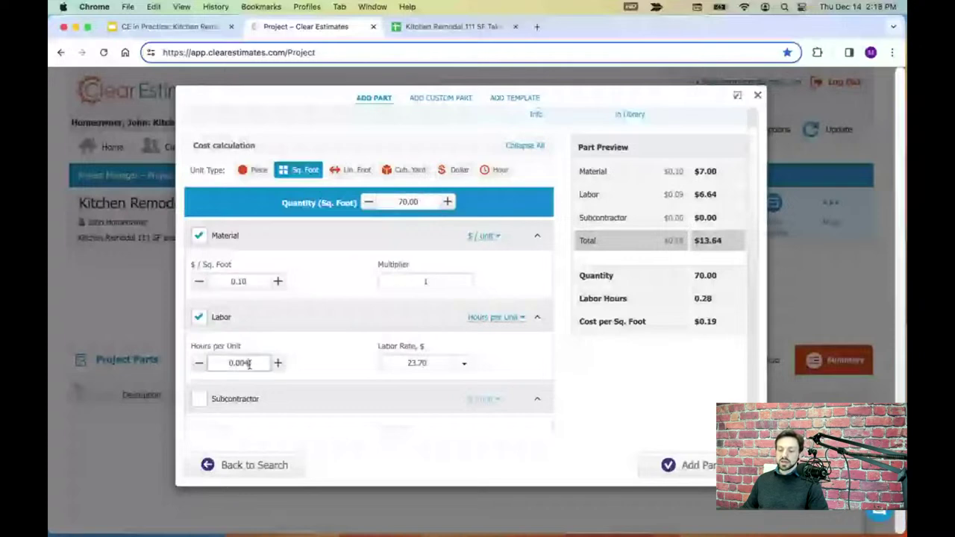
pyautogui.click(463, 365)
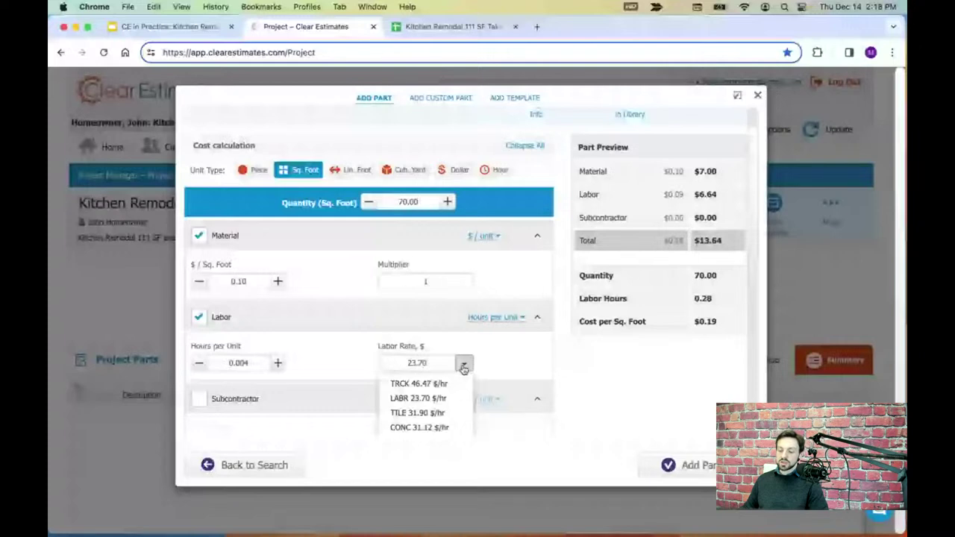
pyautogui.click(463, 365)
pyautogui.scroll(2, 535, 360)
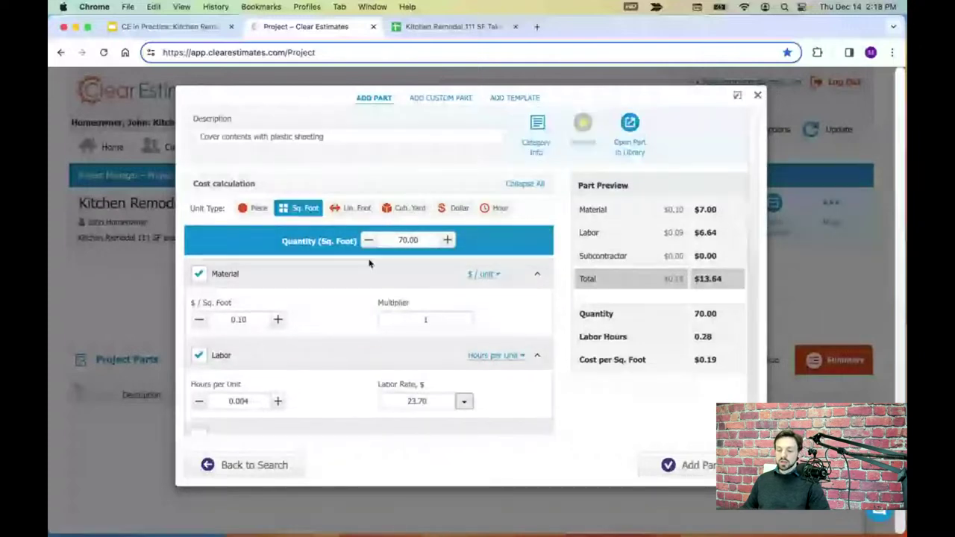
pyautogui.click(421, 240)
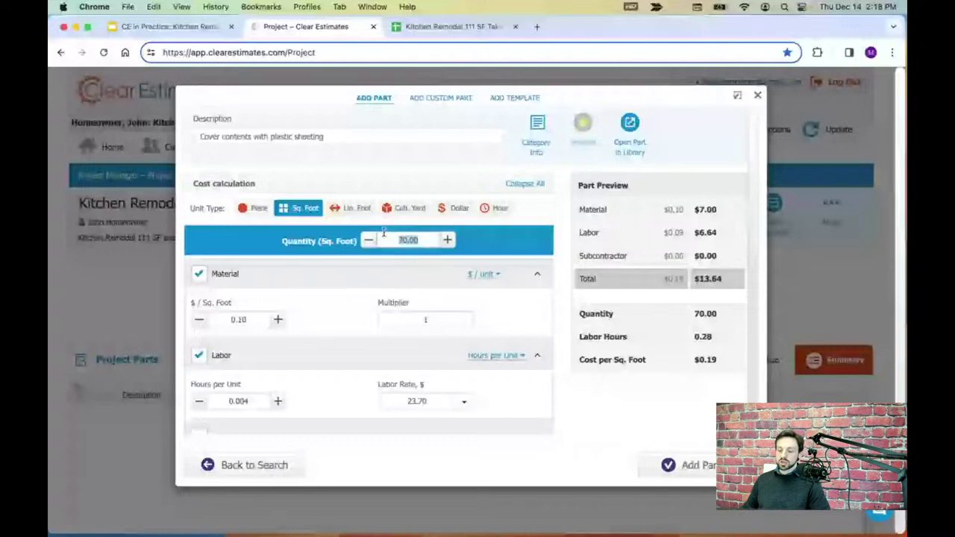
pyautogui.click(709, 475)
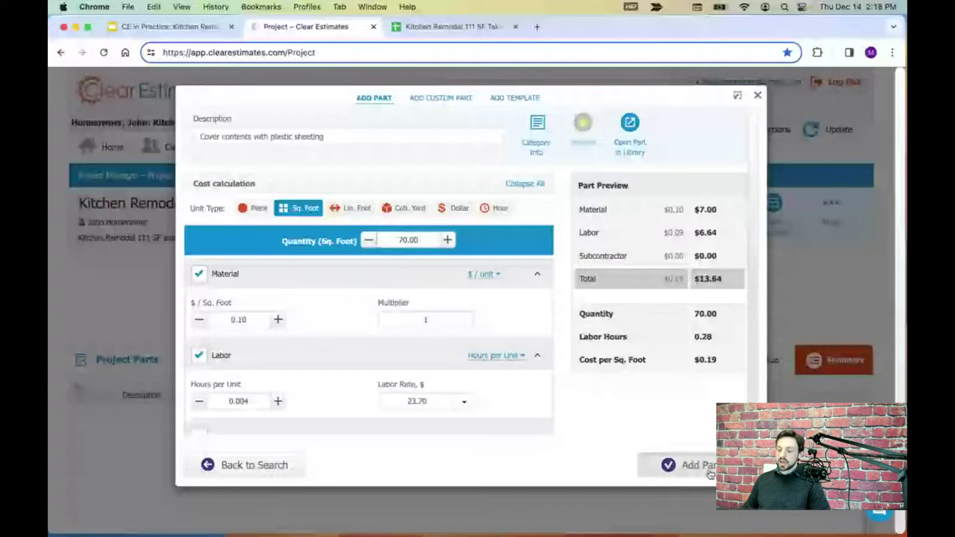
pyautogui.click(758, 95)
# - Open and close the plastic sheeting line's edit dialog unchanged, then browse the part library again
pyautogui.scroll(-3, 273, 237)
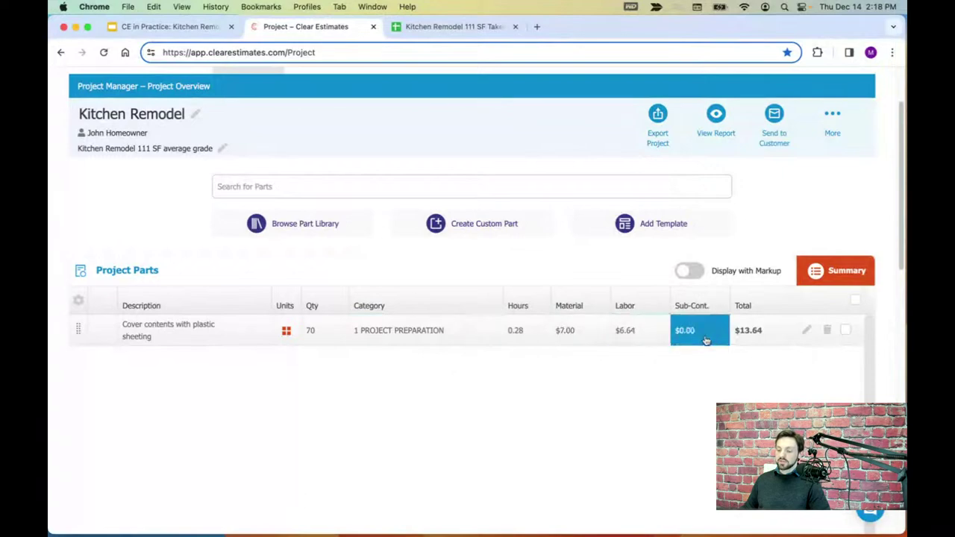
pyautogui.click(807, 332)
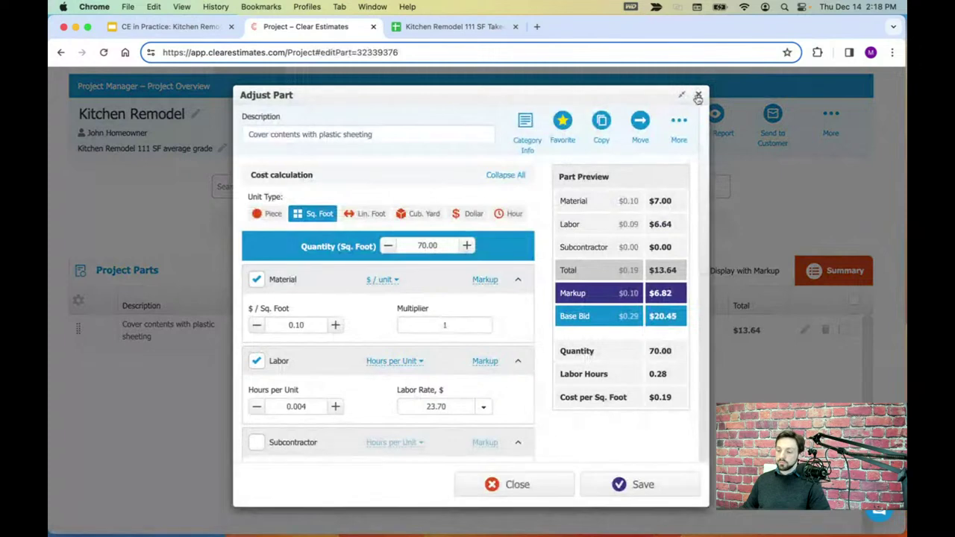
pyautogui.click(698, 97)
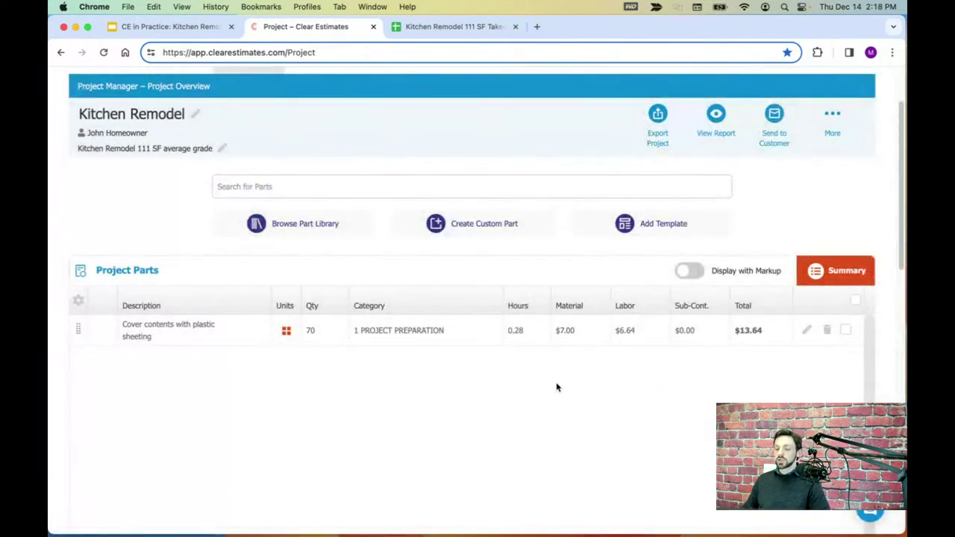
pyautogui.scroll(1, 564, 386)
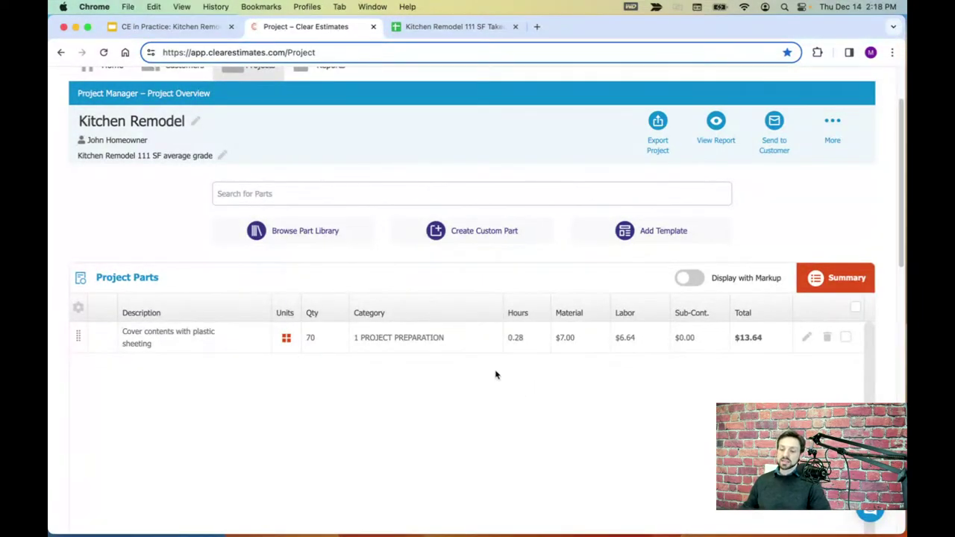
pyautogui.click(300, 231)
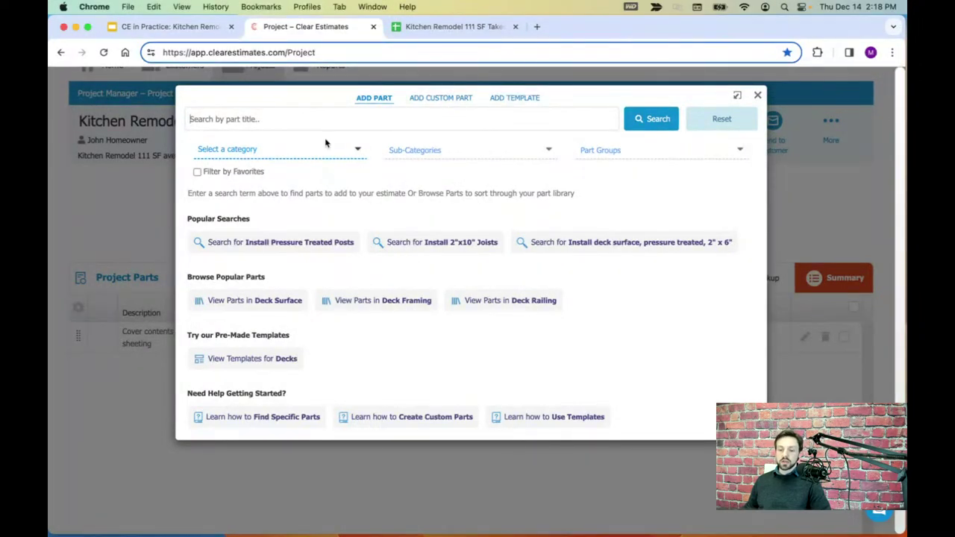
pyautogui.click(327, 150)
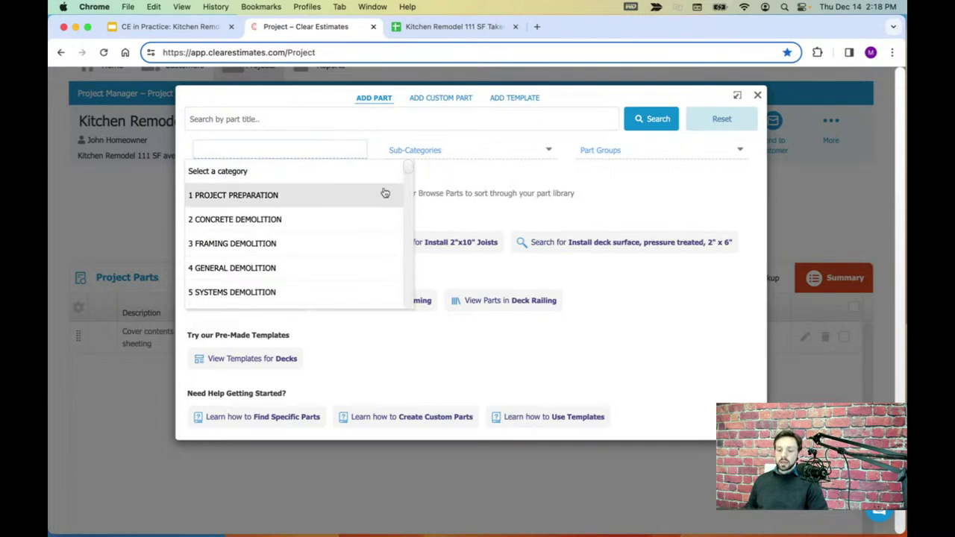
# - Try the framing demolition category, then switch the category to 4 GENERAL DEMOLITION
pyautogui.scroll(-2, 409, 174)
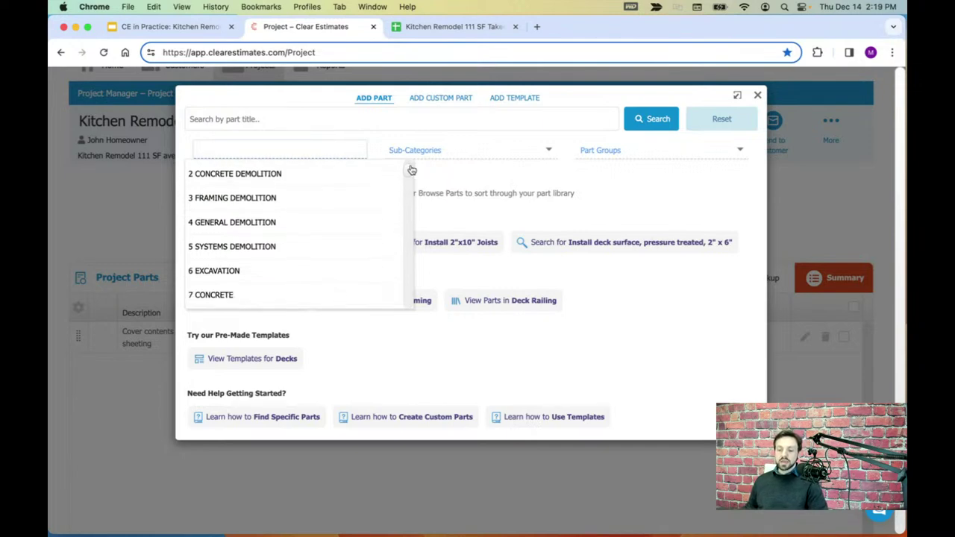
pyautogui.click(246, 200)
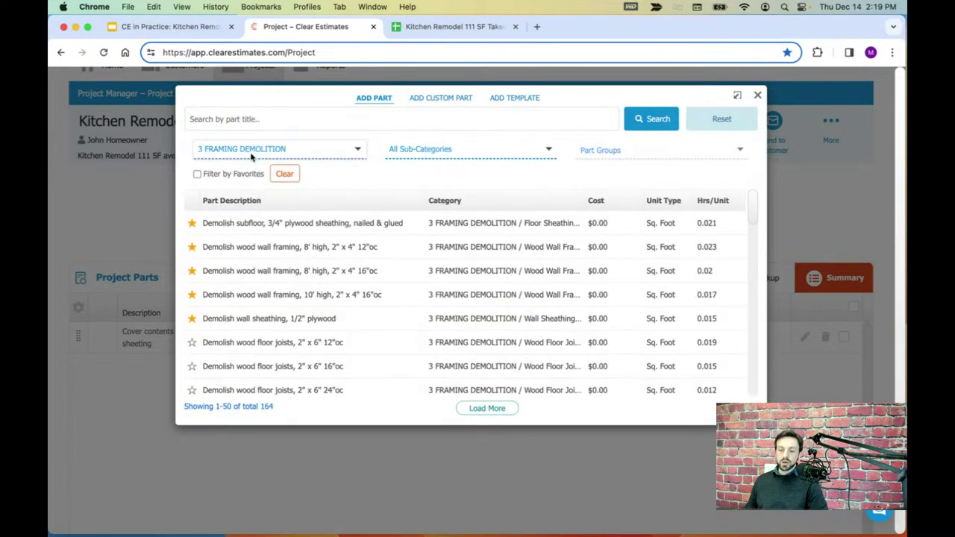
pyautogui.click(429, 153)
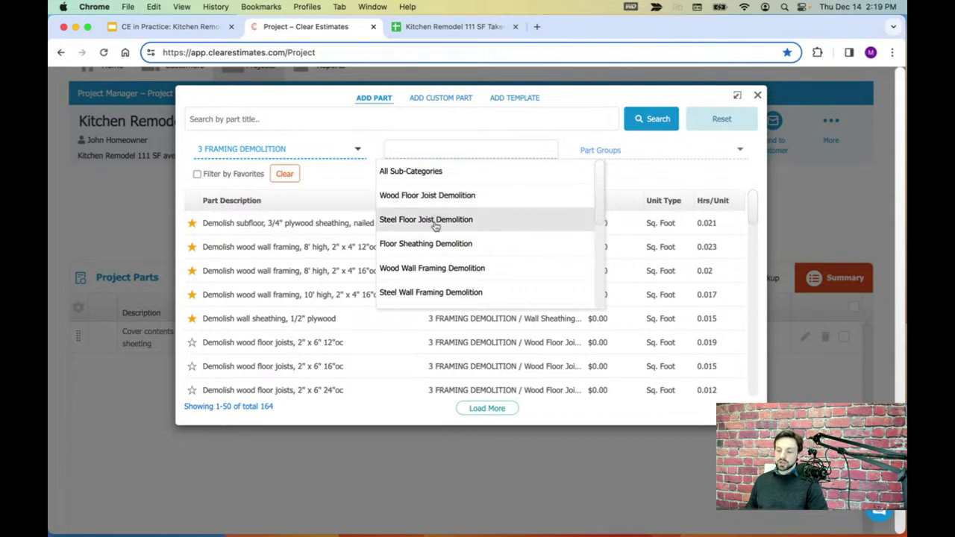
pyautogui.click(340, 153)
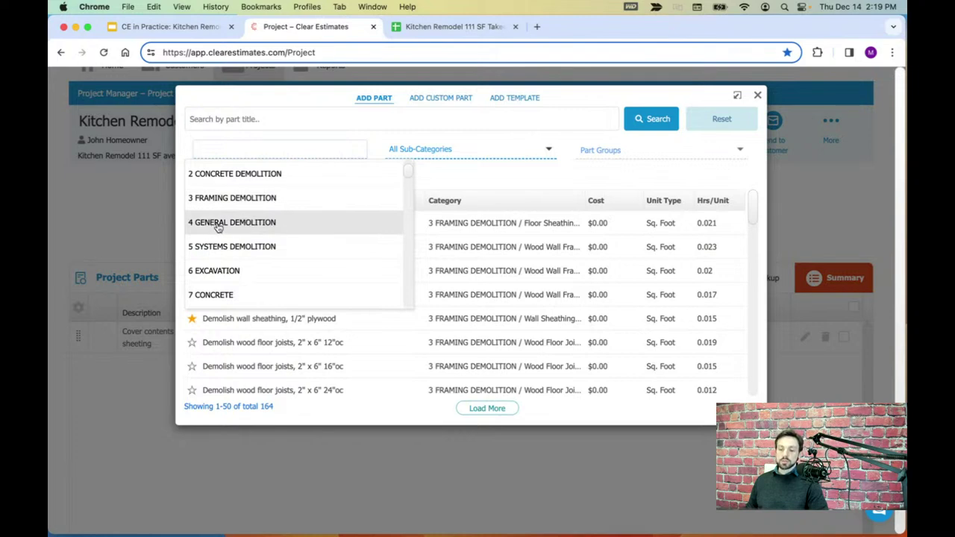
pyautogui.click(216, 224)
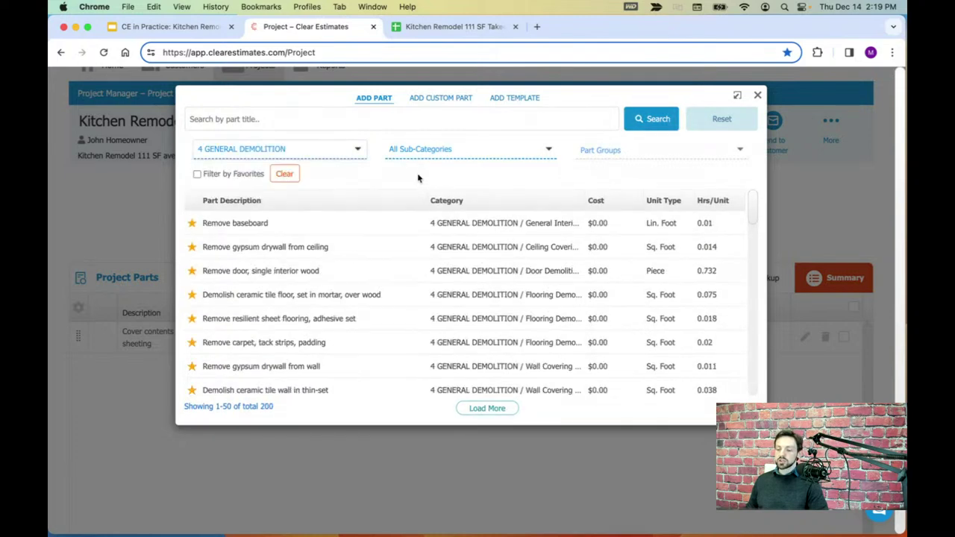
# - Try the General Interior Demolition sub-category and its Demolish Interior Trim part group
pyautogui.click(433, 151)
pyautogui.scroll(-2, 452, 188)
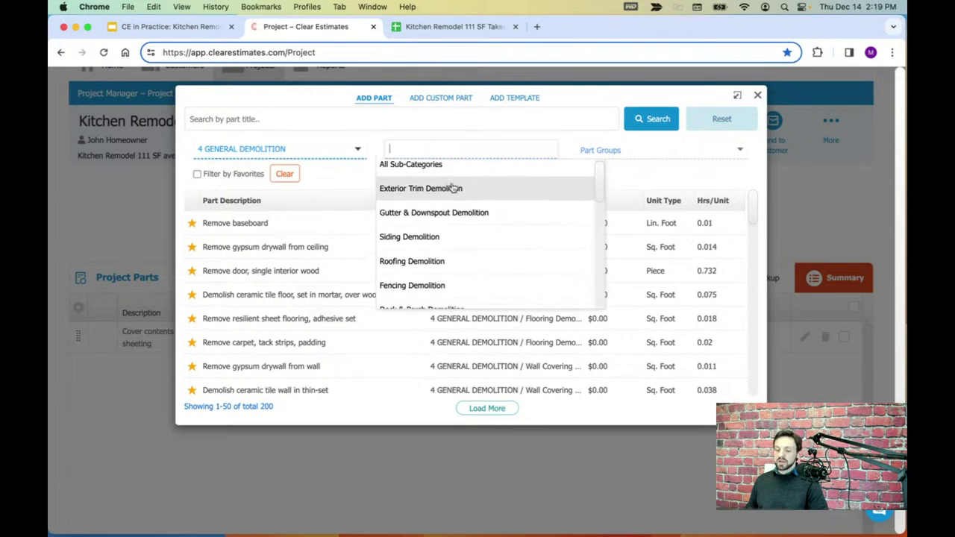
pyautogui.scroll(-3, 463, 205)
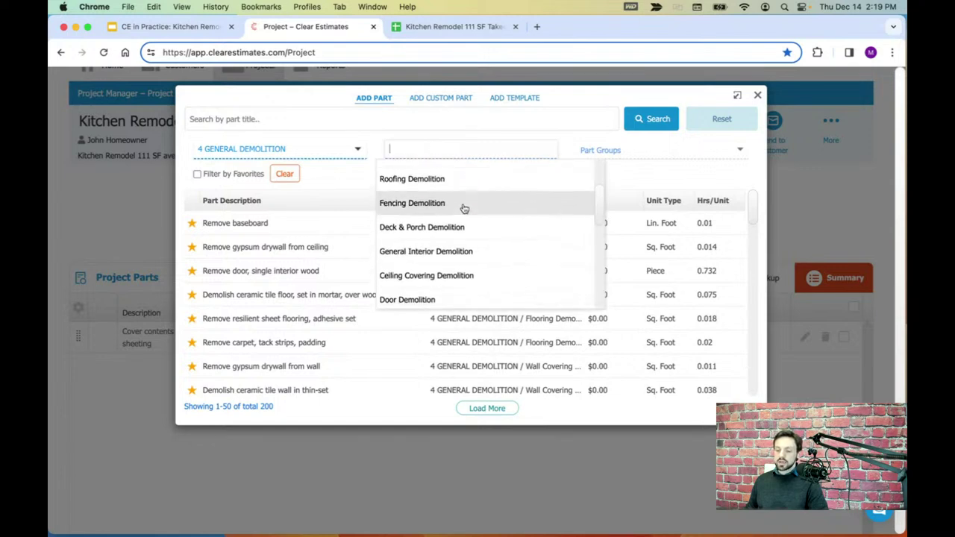
pyautogui.click(426, 254)
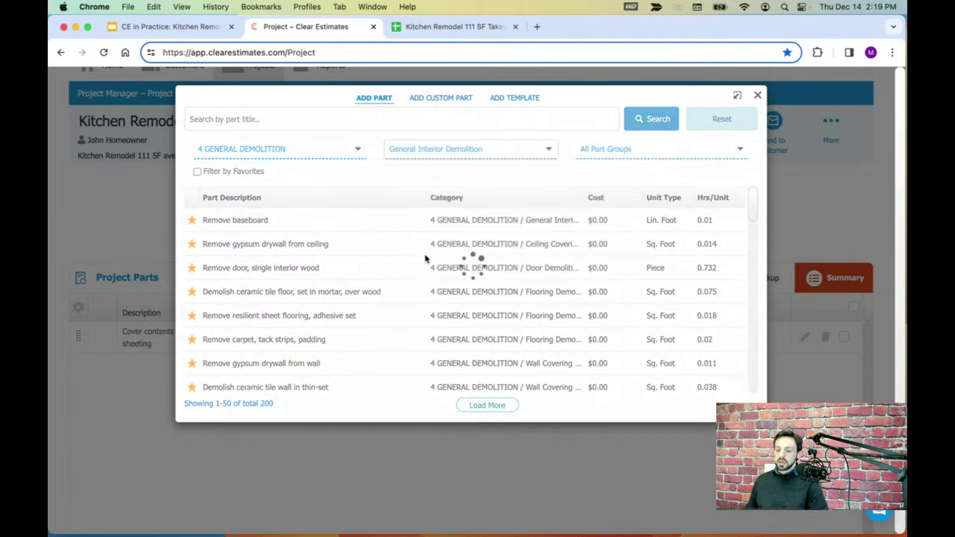
pyautogui.click(597, 150)
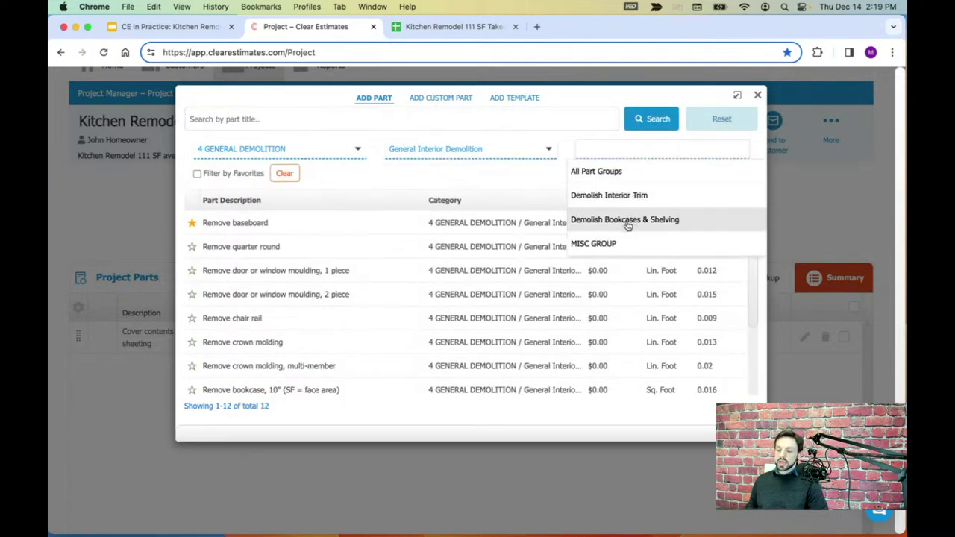
pyautogui.click(545, 188)
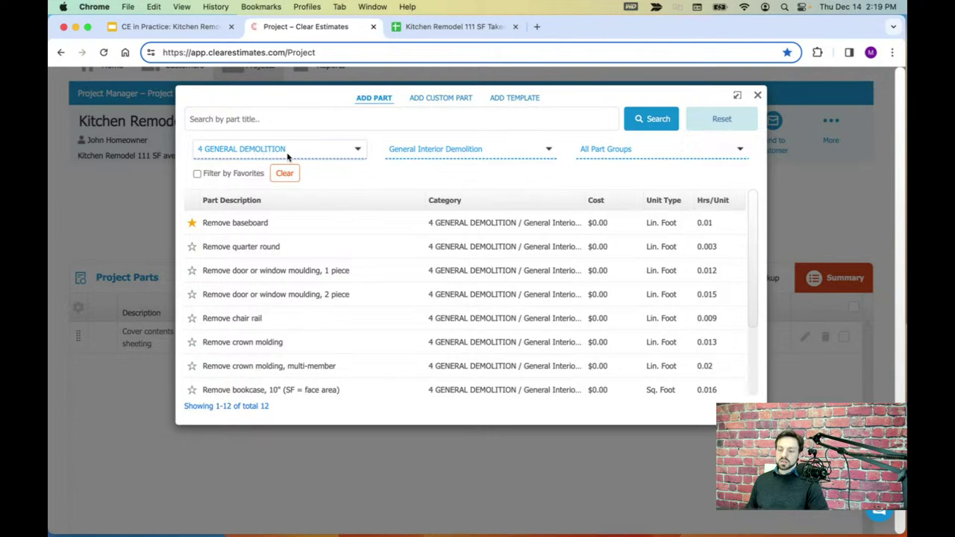
pyautogui.click(436, 147)
pyautogui.click(358, 177)
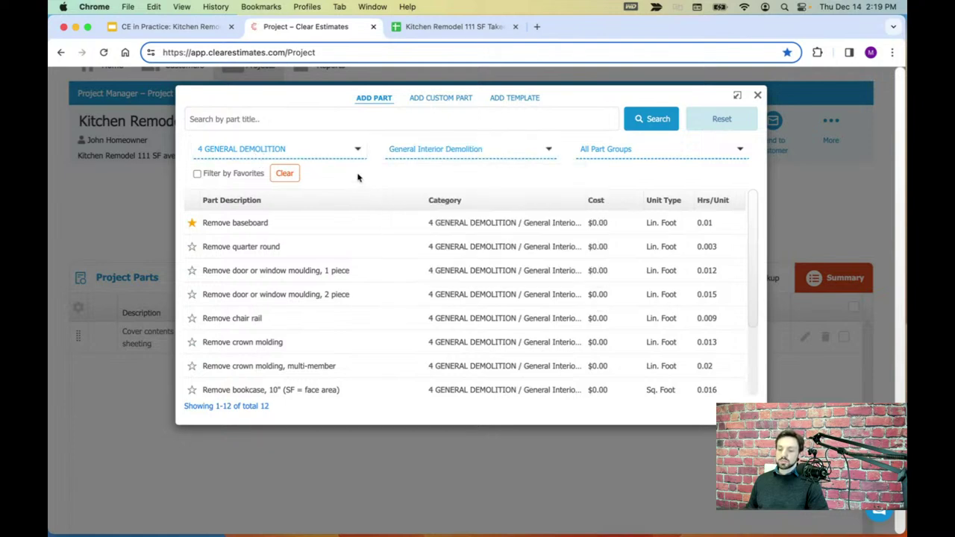
pyautogui.click(614, 157)
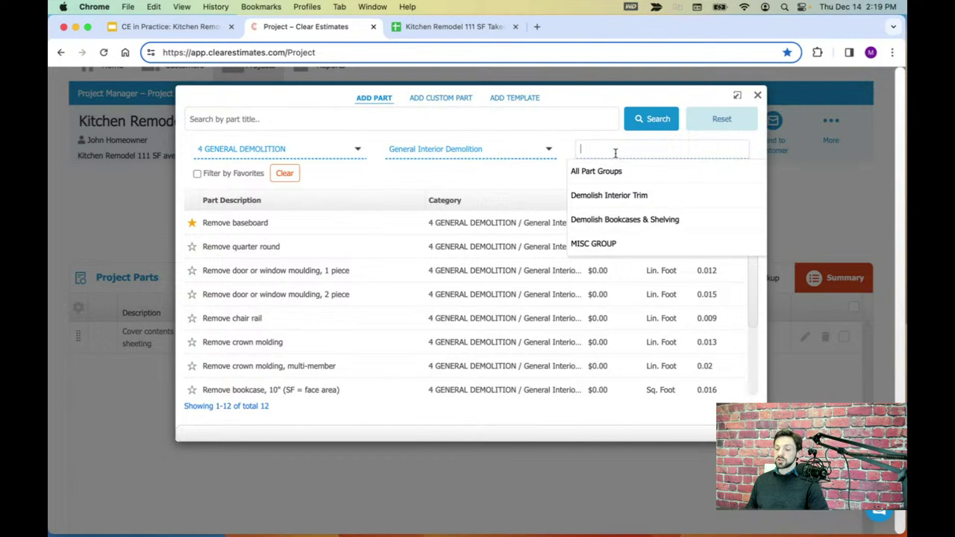
pyautogui.click(609, 196)
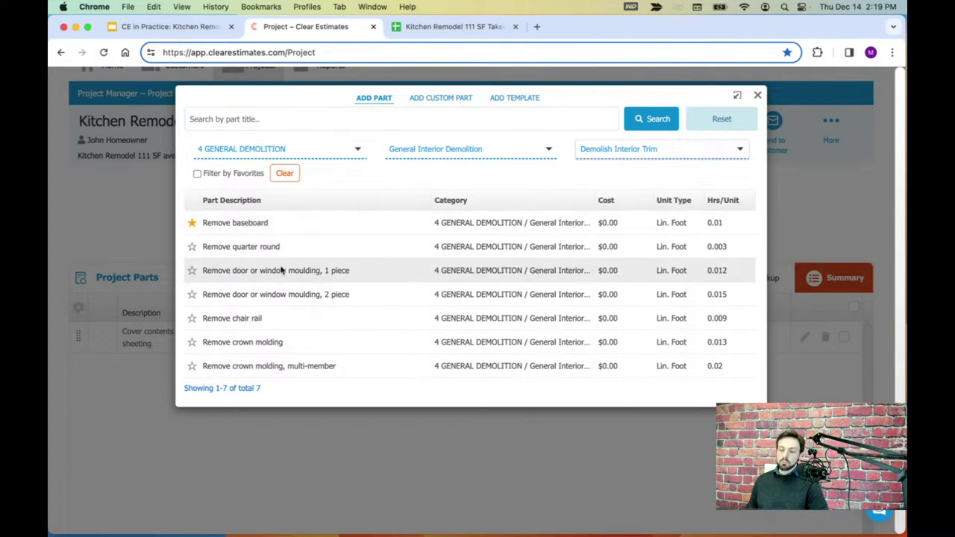
# - Set the sub-category to Cabinet & Countertop Demolition with Part Groups left at All
pyautogui.click(298, 155)
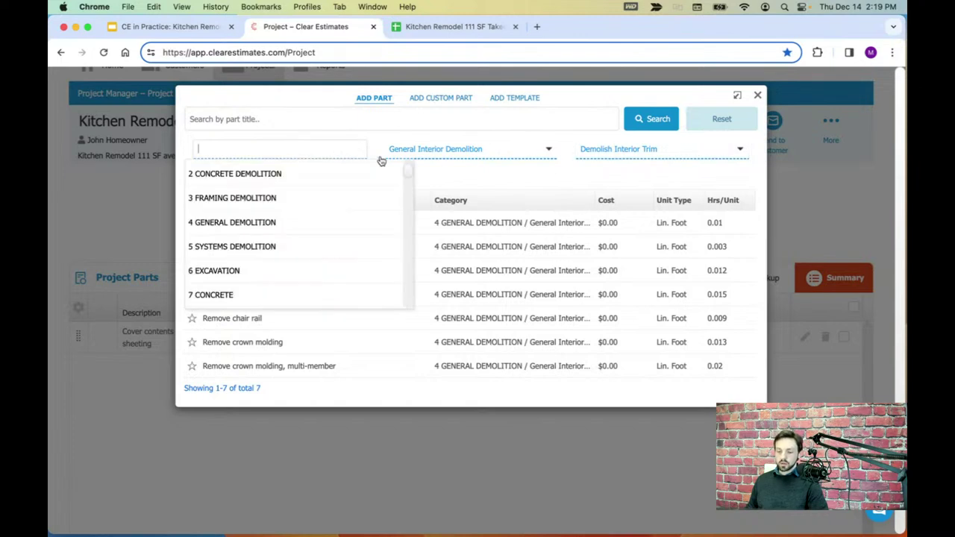
pyautogui.click(441, 152)
pyautogui.scroll(-1, 443, 222)
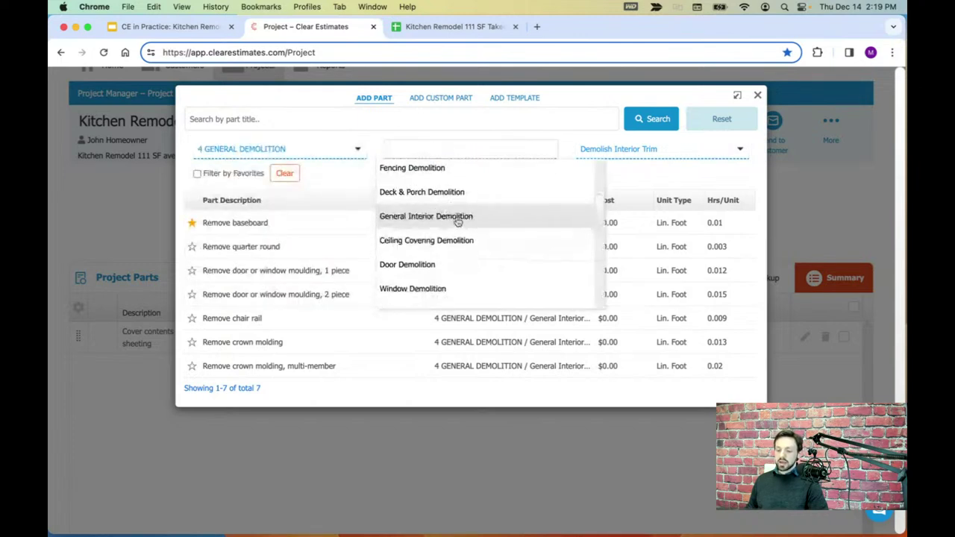
pyautogui.scroll(-6, 457, 222)
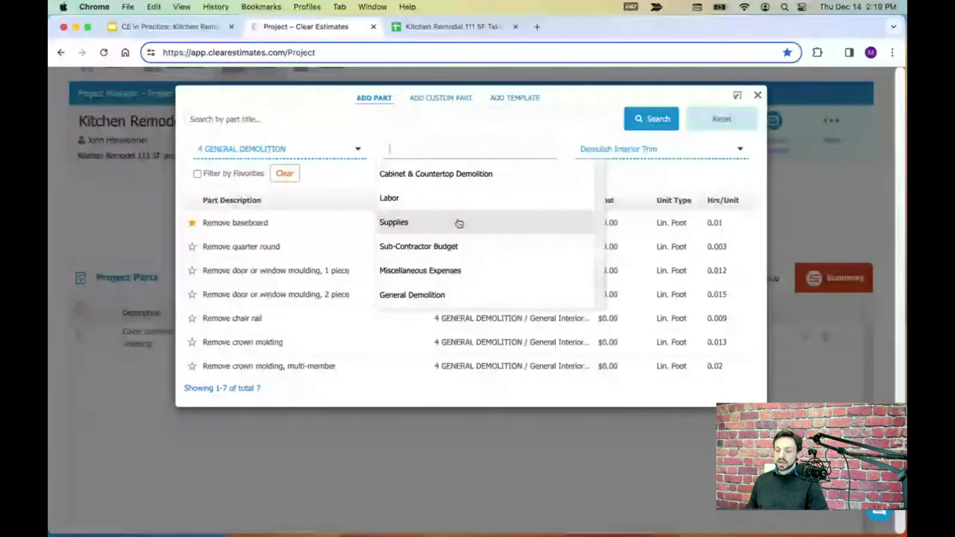
pyautogui.scroll(2, 459, 223)
pyautogui.click(452, 196)
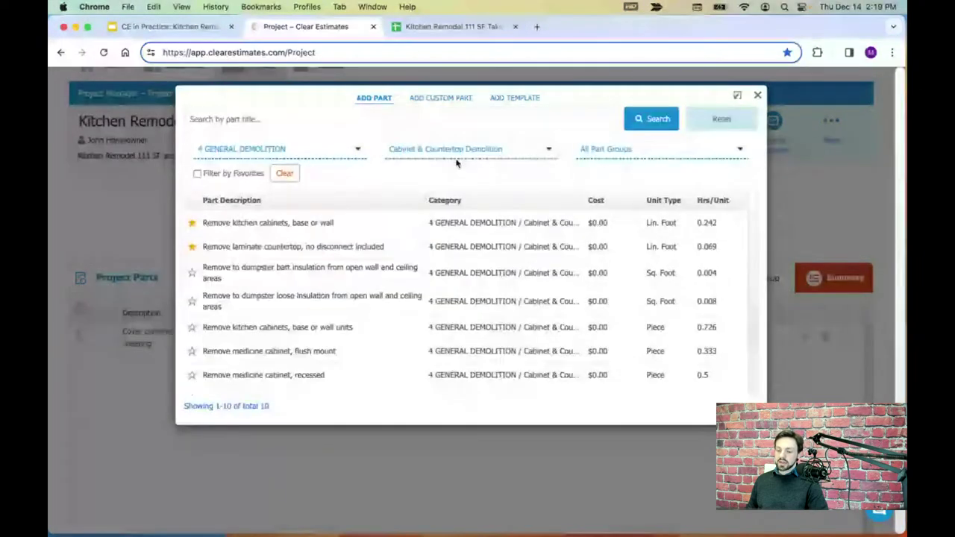
pyautogui.click(615, 150)
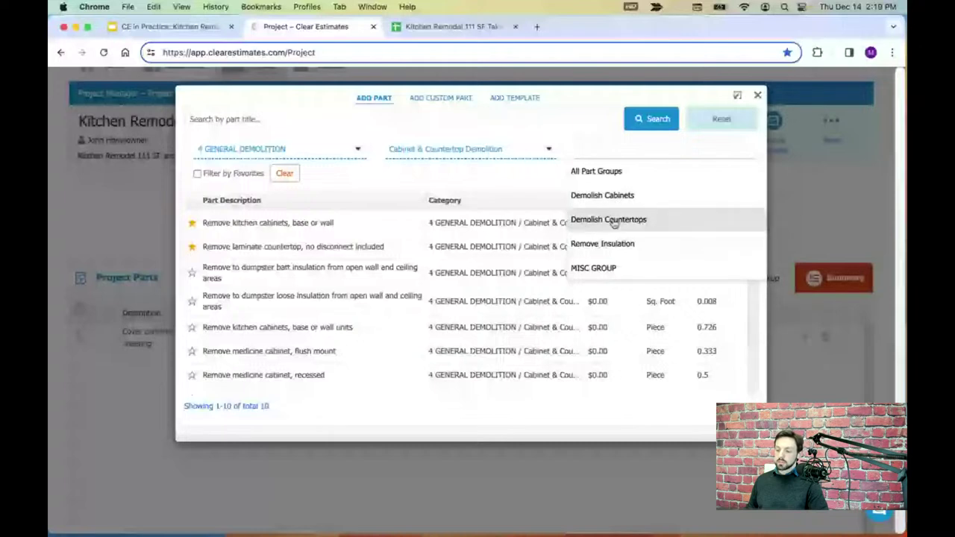
pyautogui.click(525, 186)
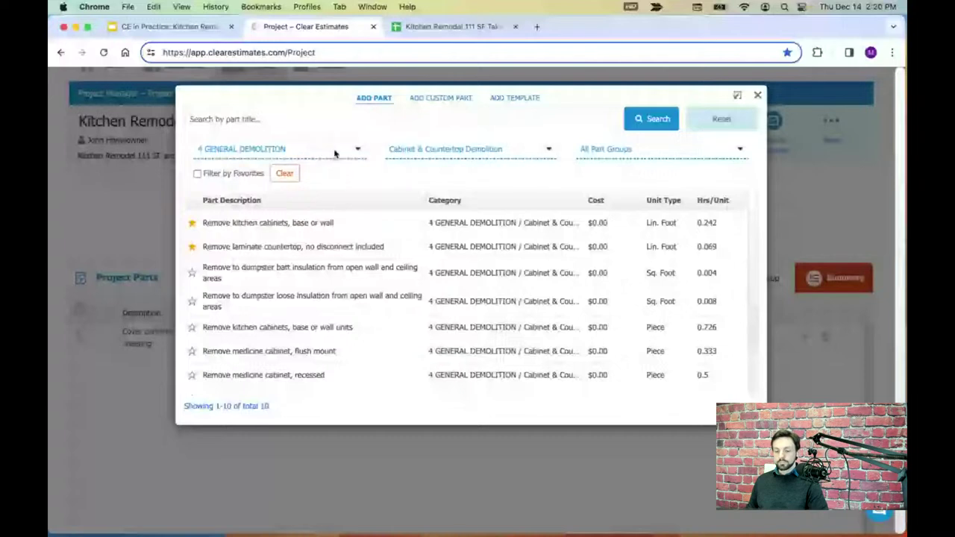
# - Search sub-categories for 'coverings', then clear the search and keep Cabinet & Countertop Demolition
pyautogui.click(335, 153)
pyautogui.click(522, 192)
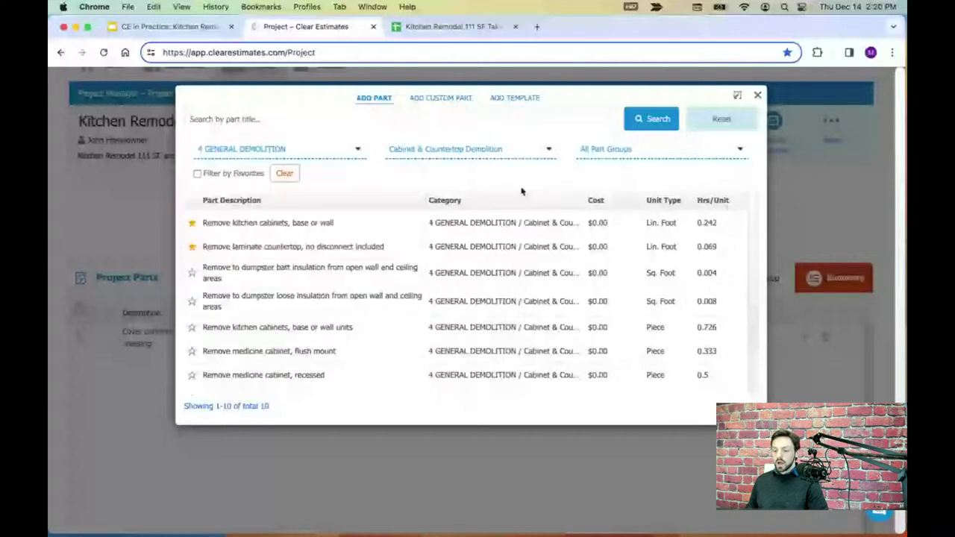
pyautogui.click(481, 149)
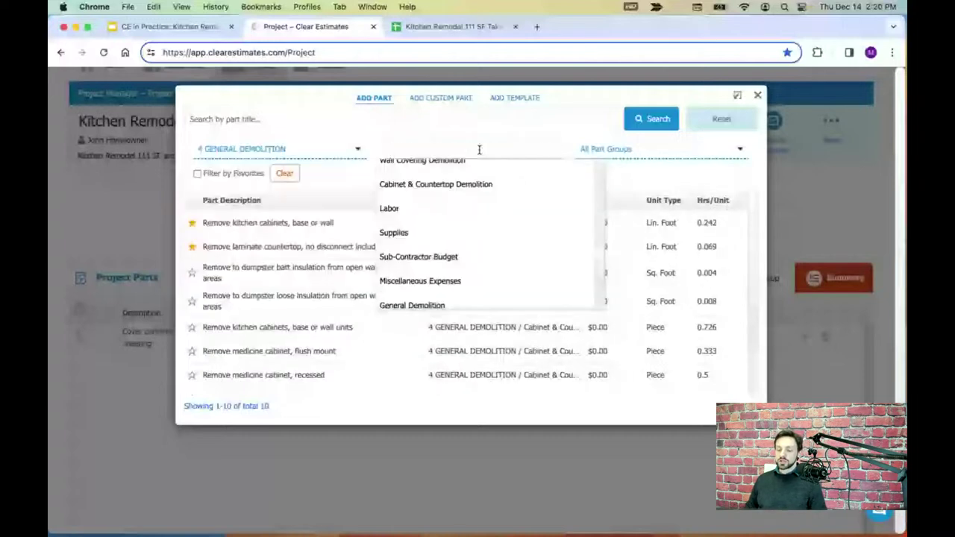
pyautogui.write('covering')
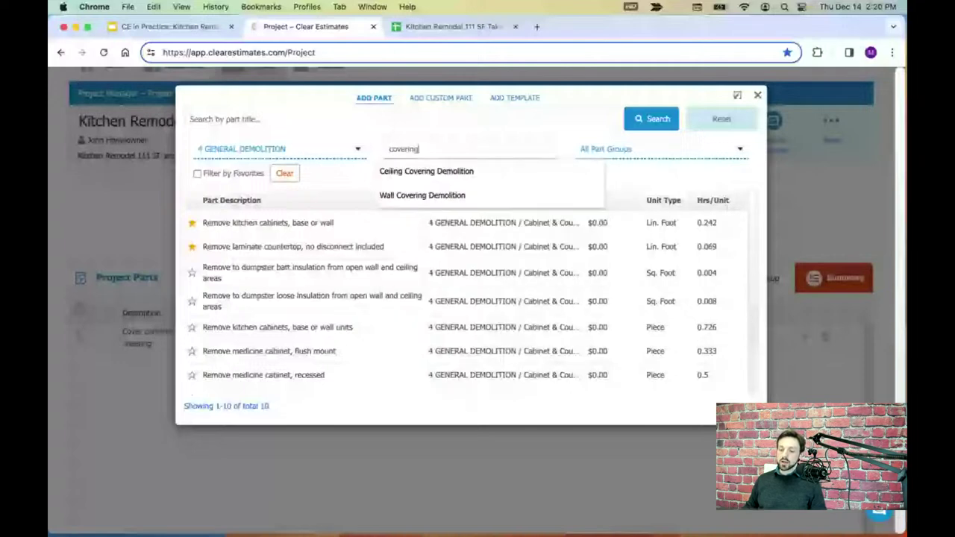
pyautogui.write('s')
pyautogui.moveTo(422, 148); pyautogui.dragTo(388, 144)
pyautogui.press('BackSpace')
pyautogui.click(373, 171)
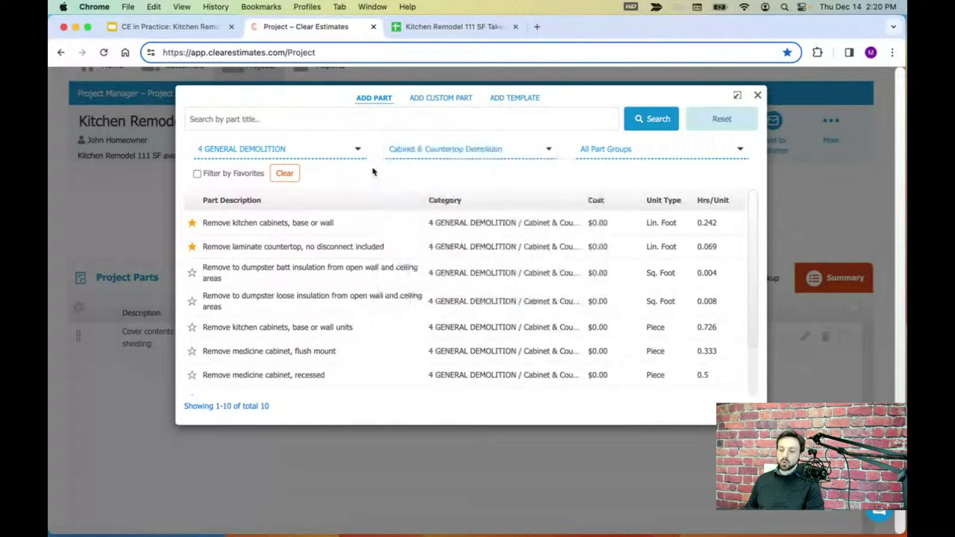
# - Search sub-categories for 'coverings' and try Wall Covering Demolition, leaving part groups at All
pyautogui.click(425, 152)
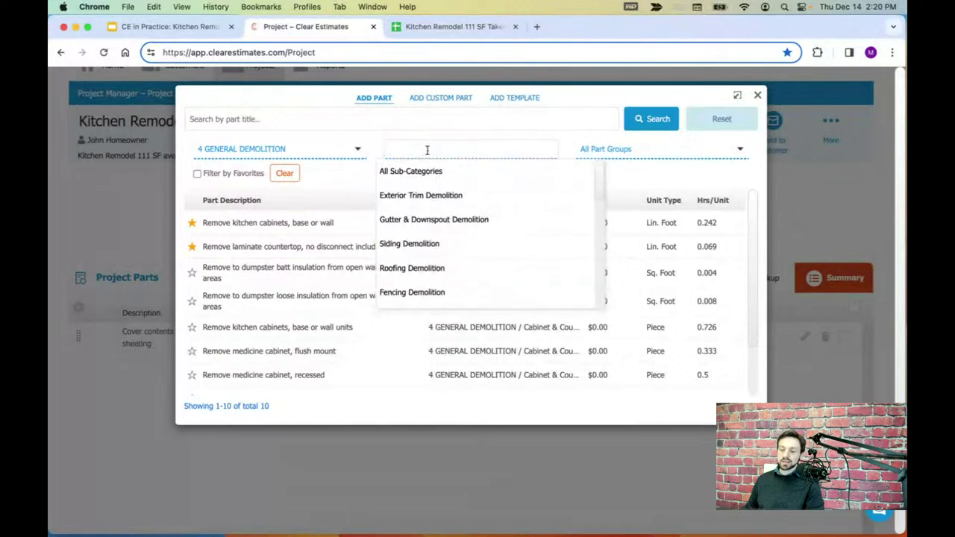
pyautogui.write('cover')
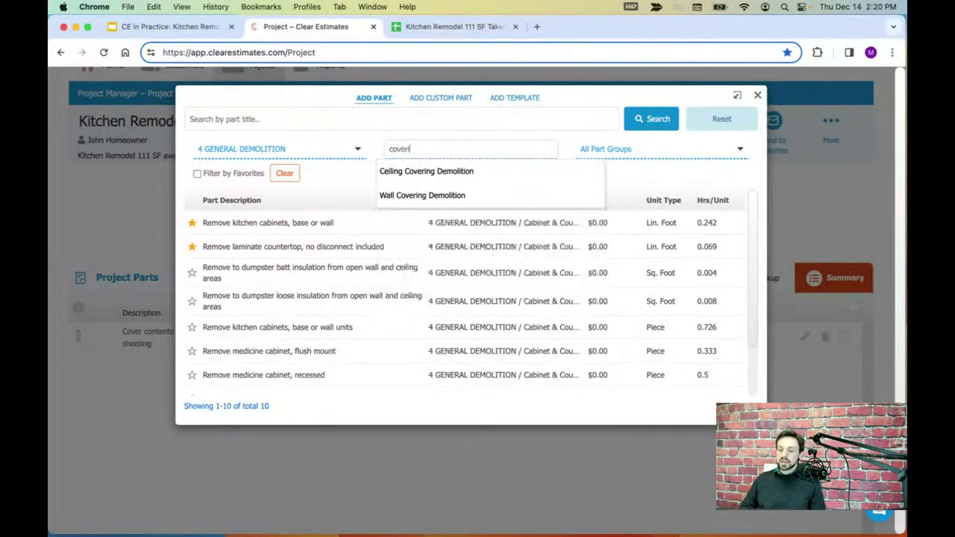
pyautogui.write('ings')
pyautogui.press('BackSpace')
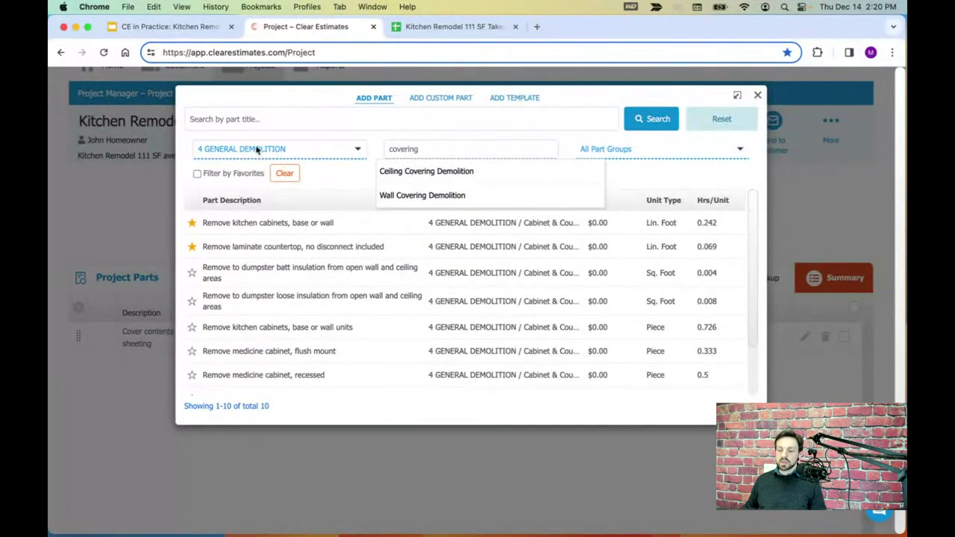
pyautogui.click(430, 198)
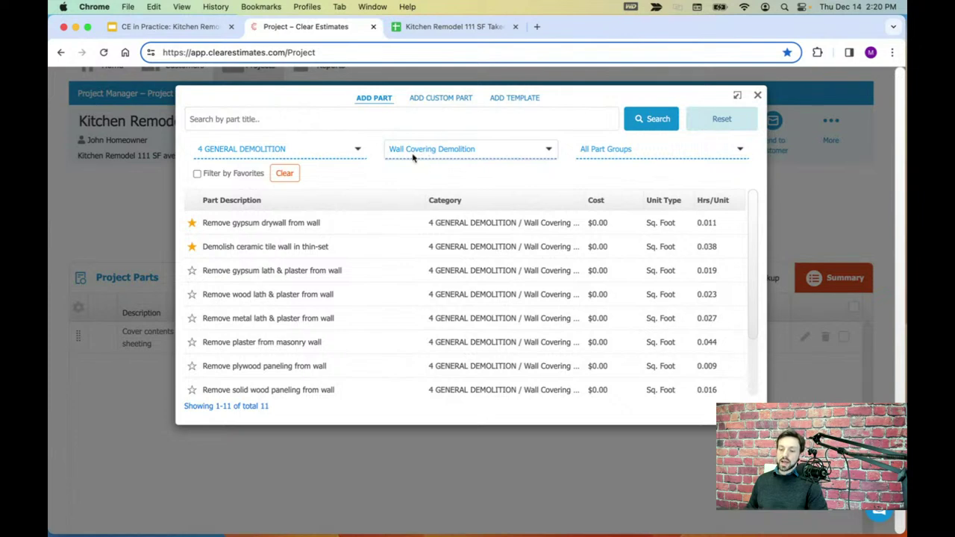
pyautogui.click(645, 152)
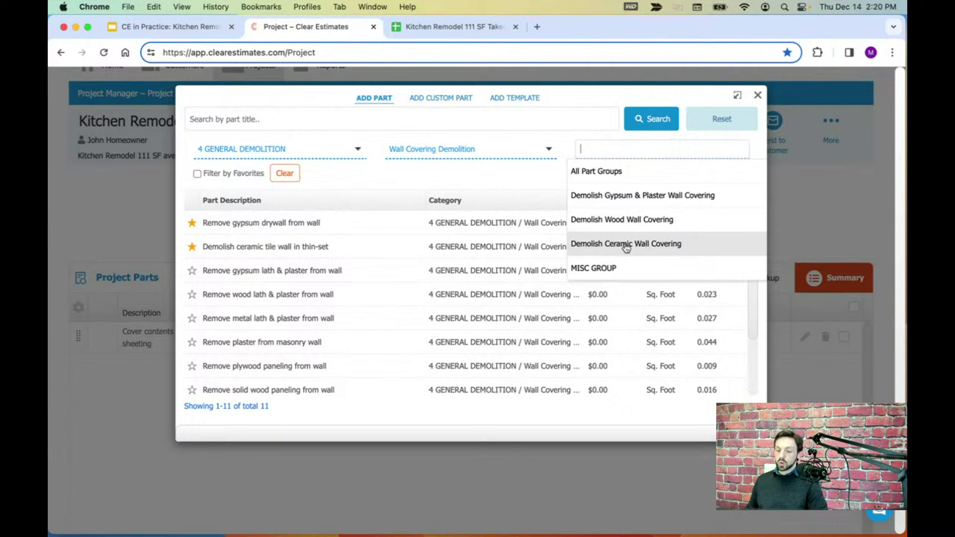
pyautogui.click(490, 187)
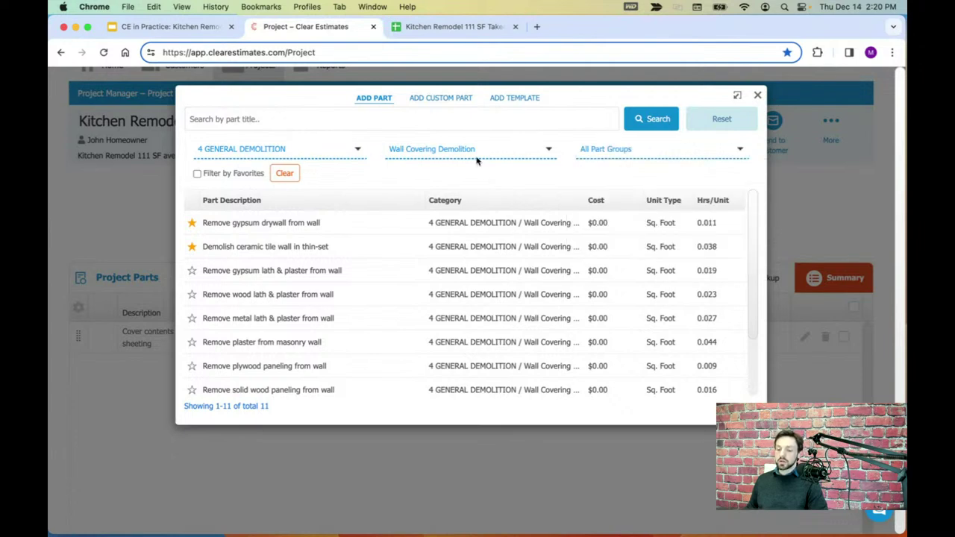
# - Pick Ceiling Covering Demolition via a 'ceilin' search, then choose the 5 SYSTEMS DEMOLITION category
pyautogui.click(476, 158)
pyautogui.write('ceilin')
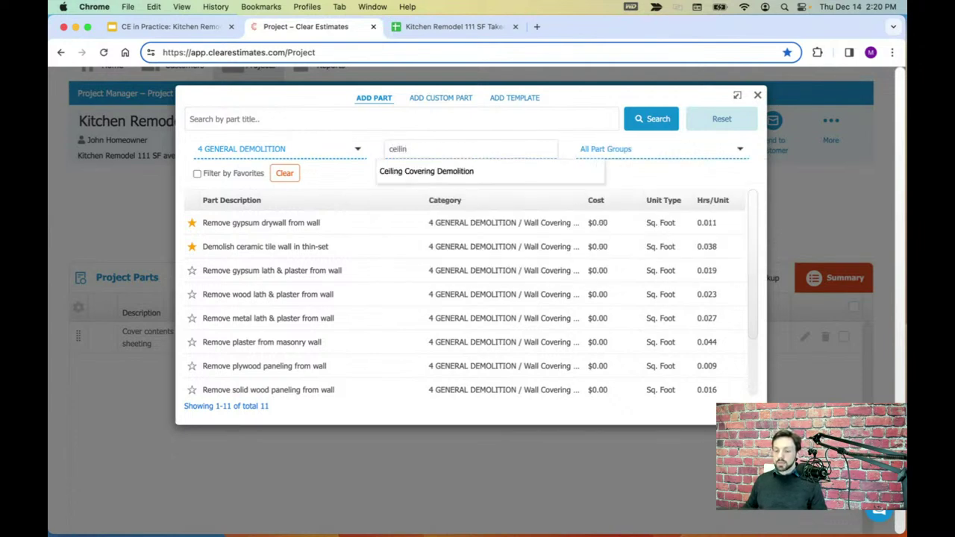
pyautogui.click(441, 173)
pyautogui.click(641, 148)
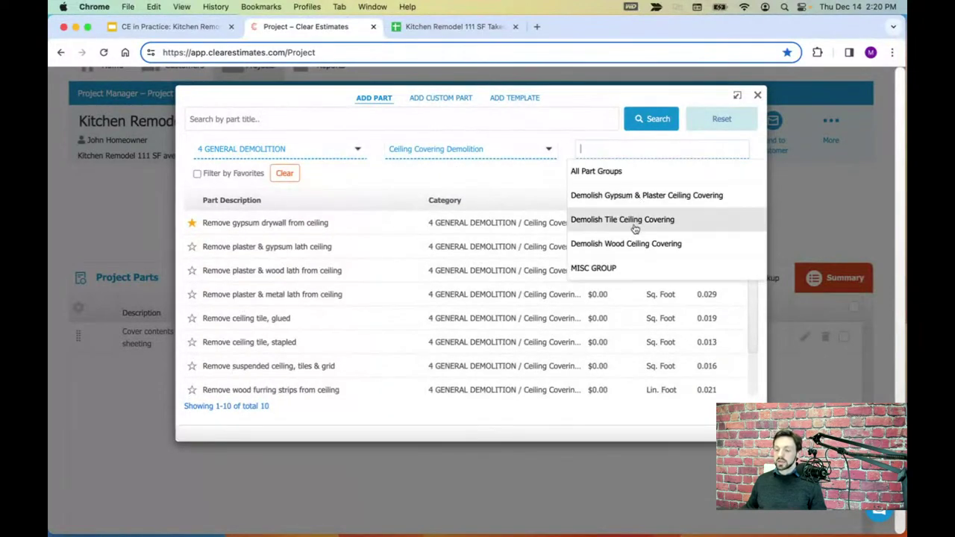
pyautogui.click(440, 185)
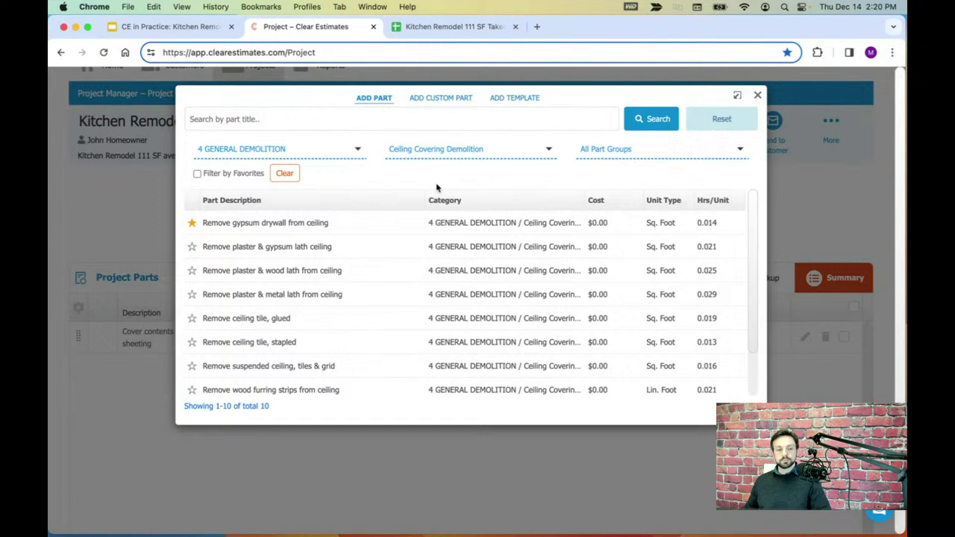
pyautogui.click(273, 152)
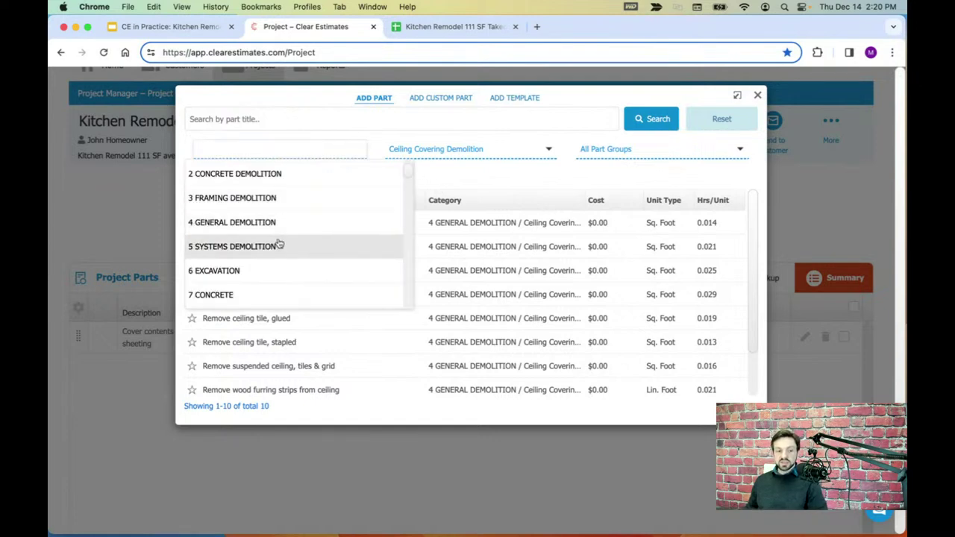
pyautogui.click(278, 244)
# - Browse the Plumbing, HVAC and Electrical Demolition sub-categories of 5 SYSTEMS DEMOLITION
pyautogui.click(447, 153)
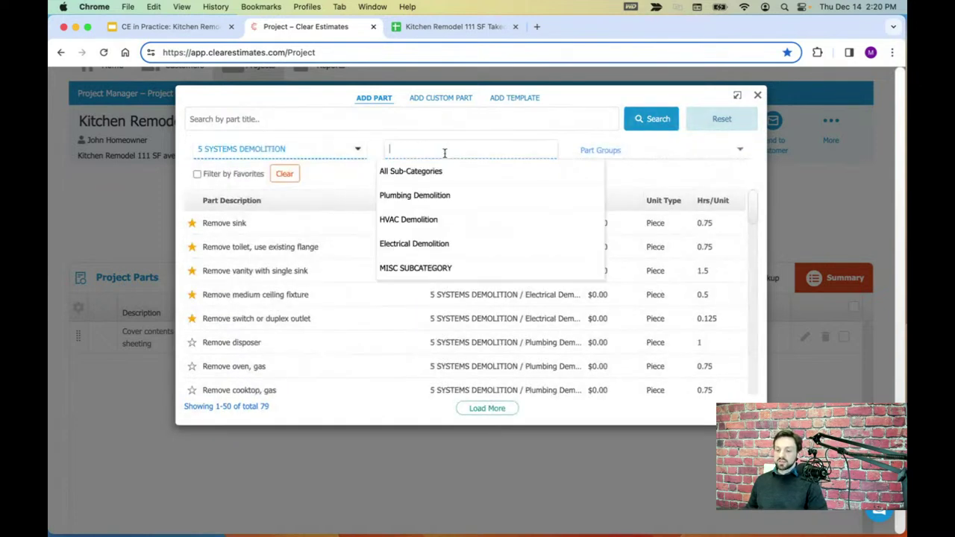
pyautogui.click(439, 197)
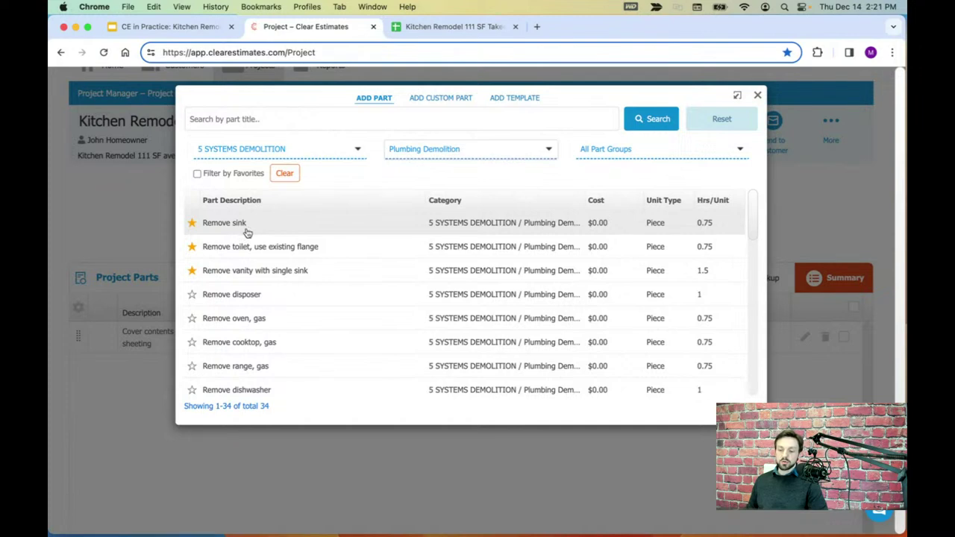
pyautogui.click(465, 151)
pyautogui.click(419, 220)
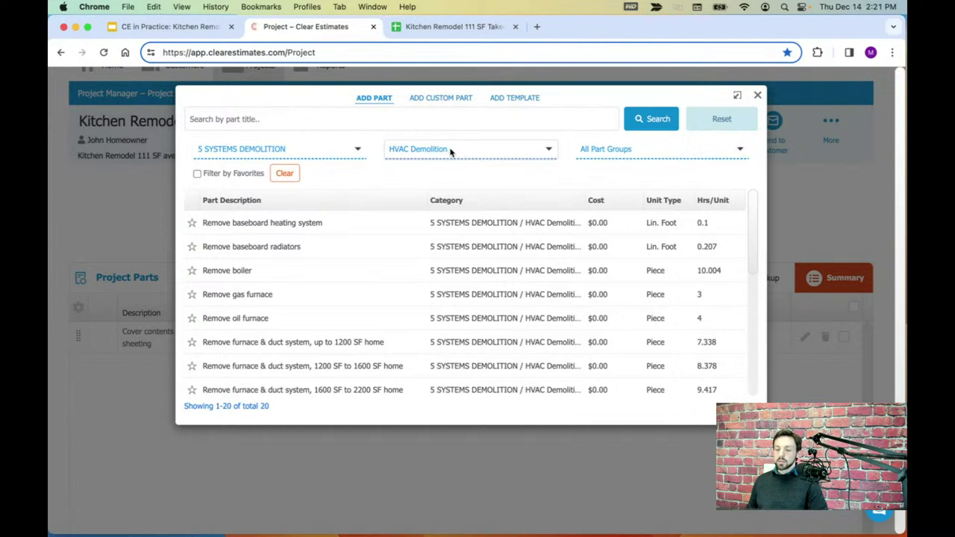
pyautogui.click(450, 150)
pyautogui.click(422, 244)
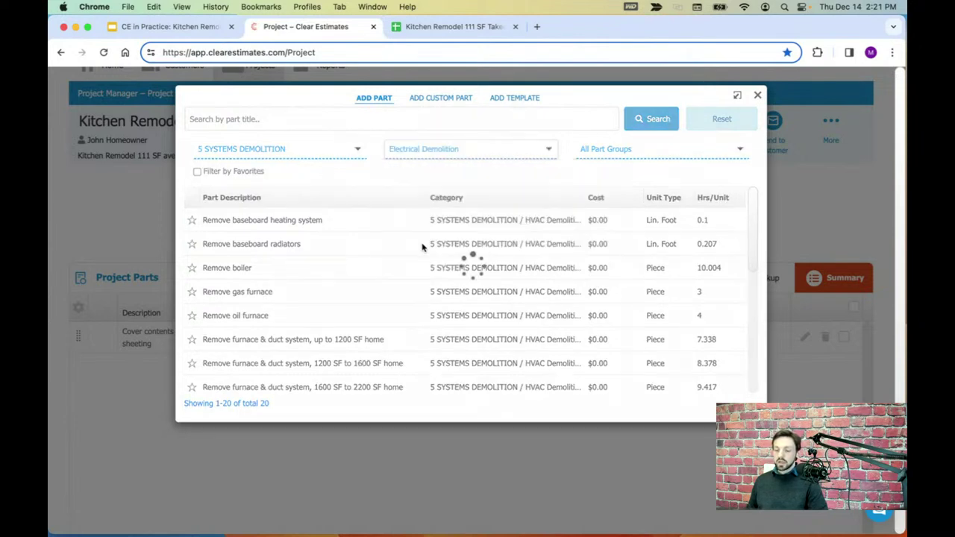
pyautogui.click(627, 150)
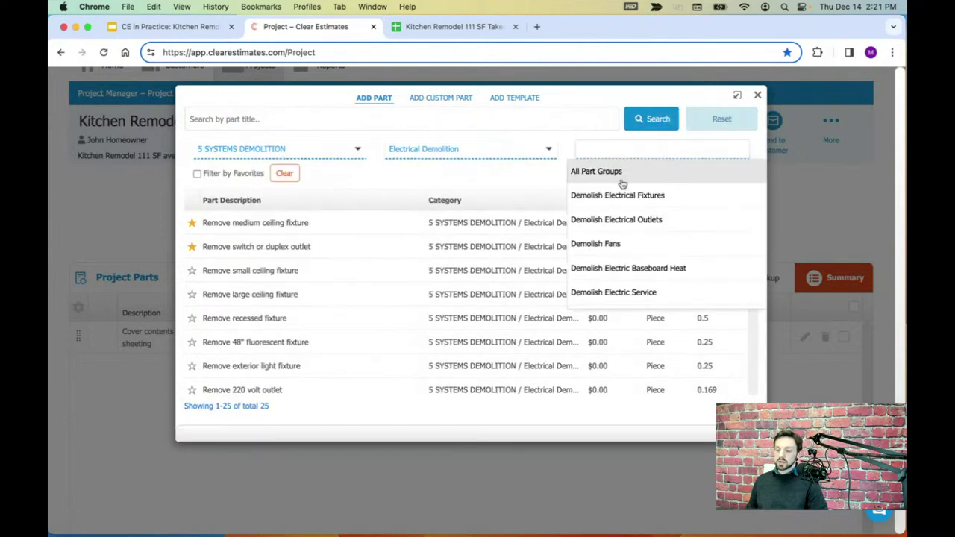
pyautogui.scroll(-1, 618, 237)
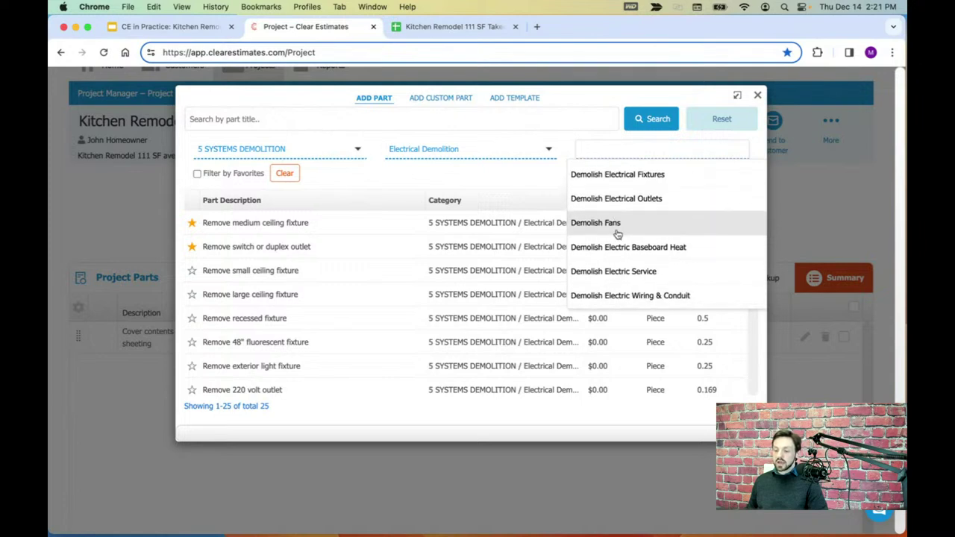
# - Set the category to 23 KITCHEN AND LAUNDRY PLUMBING, listing its 198 parts
pyautogui.click(351, 153)
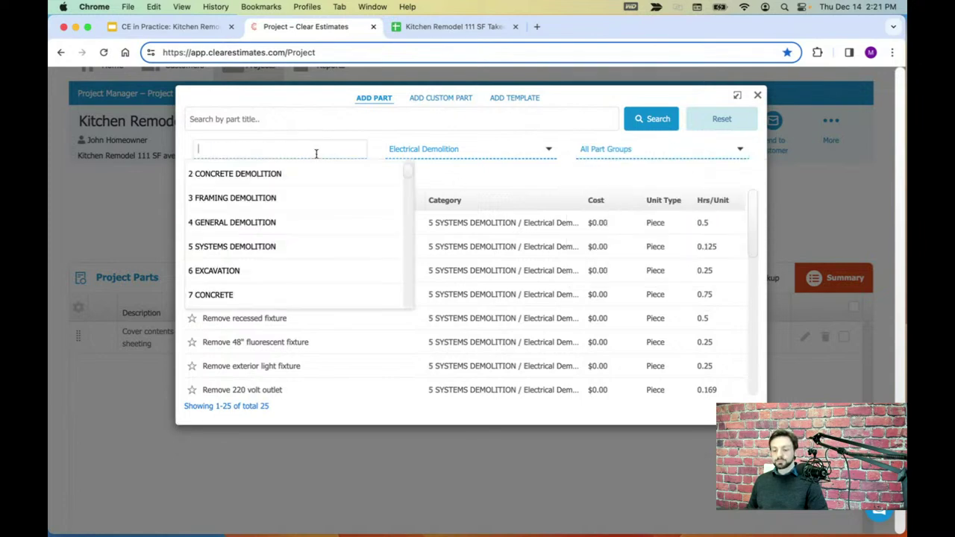
pyautogui.scroll(-1, 326, 248)
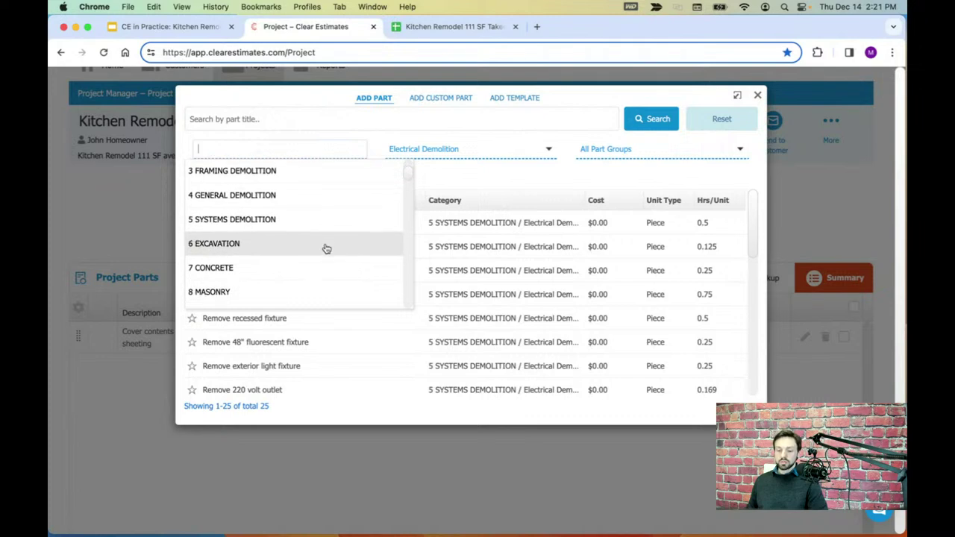
pyautogui.scroll(-4, 321, 242)
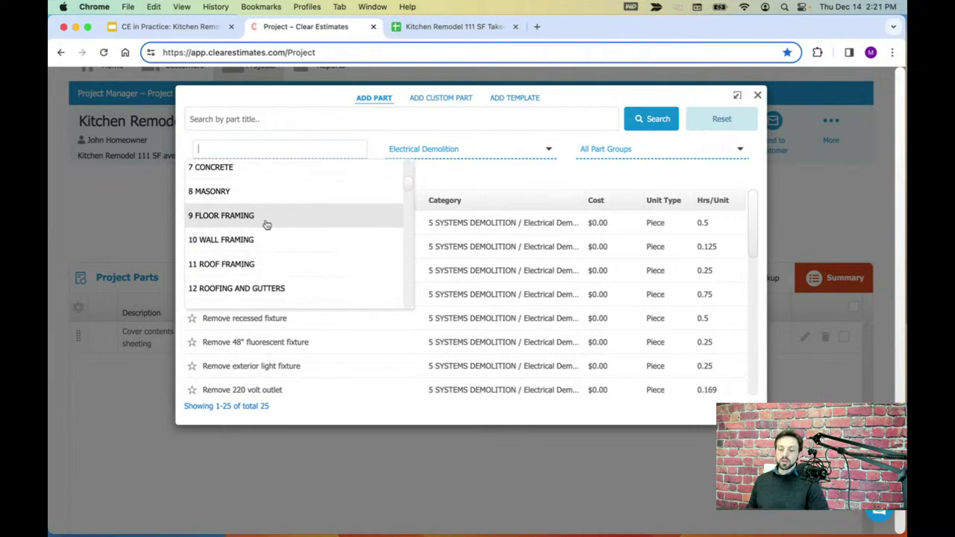
pyautogui.scroll(-1, 271, 221)
pyautogui.scroll(-1, 271, 221)
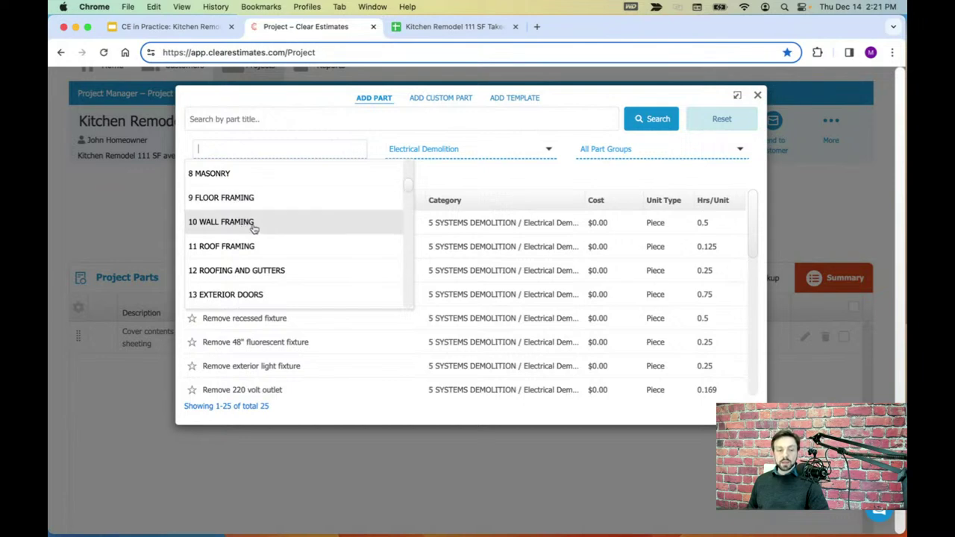
pyautogui.scroll(-4, 254, 229)
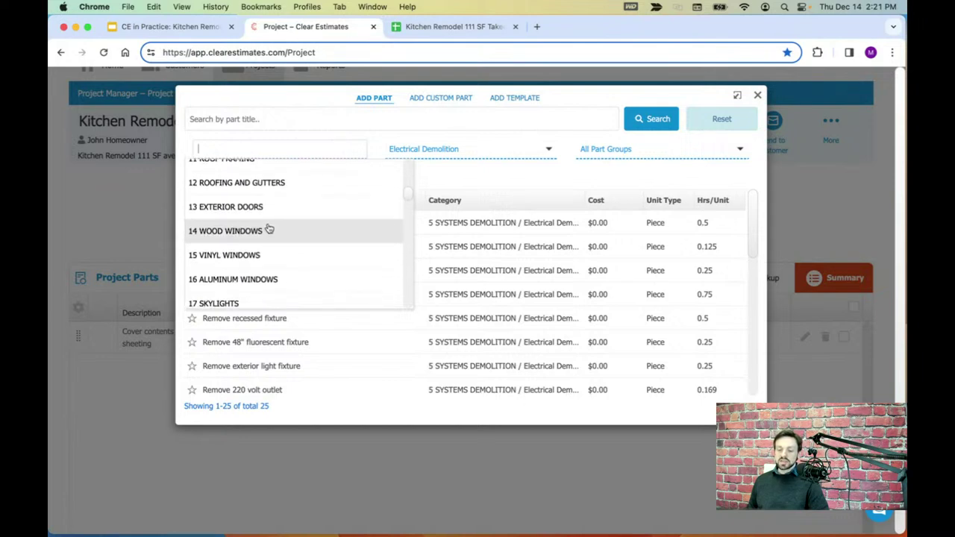
pyautogui.scroll(-1, 269, 229)
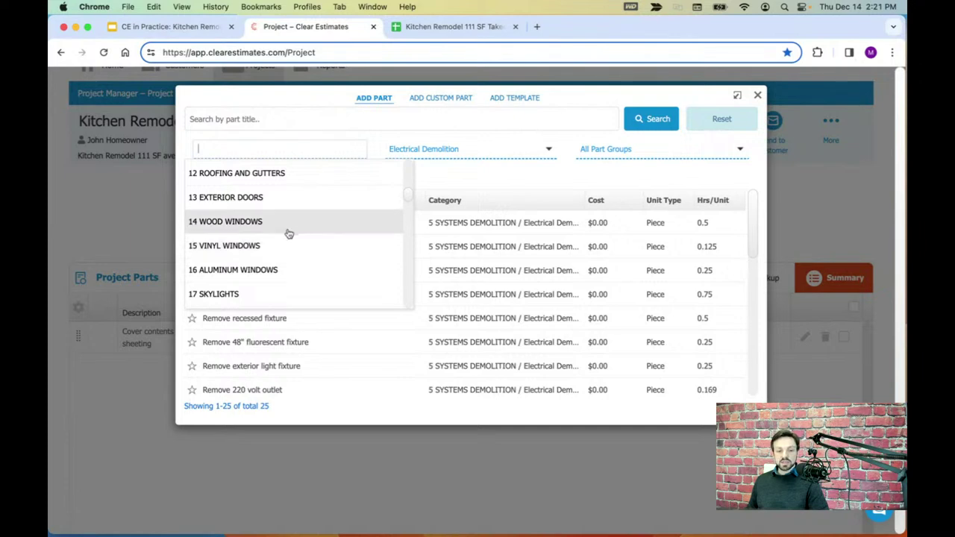
pyautogui.scroll(-1, 304, 230)
pyautogui.scroll(-3, 301, 228)
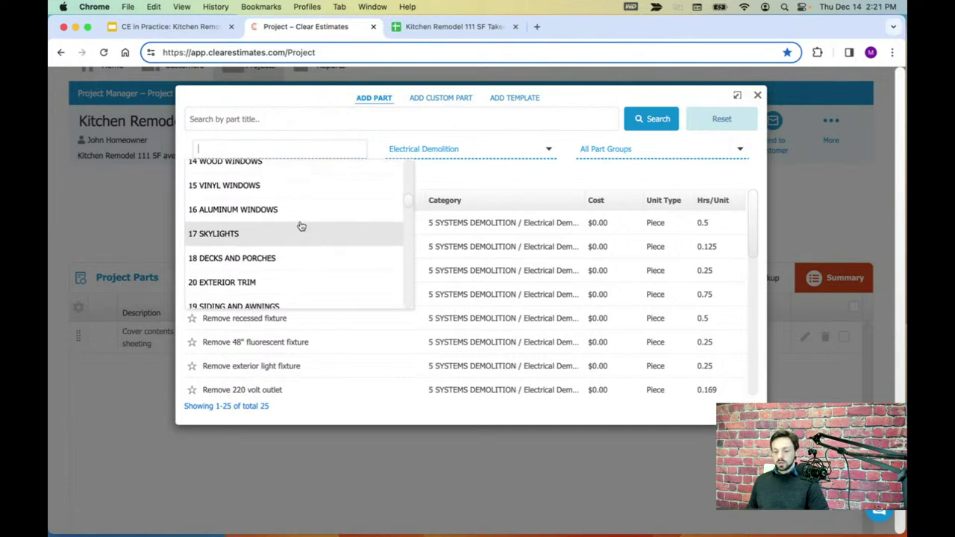
pyautogui.scroll(-5, 295, 219)
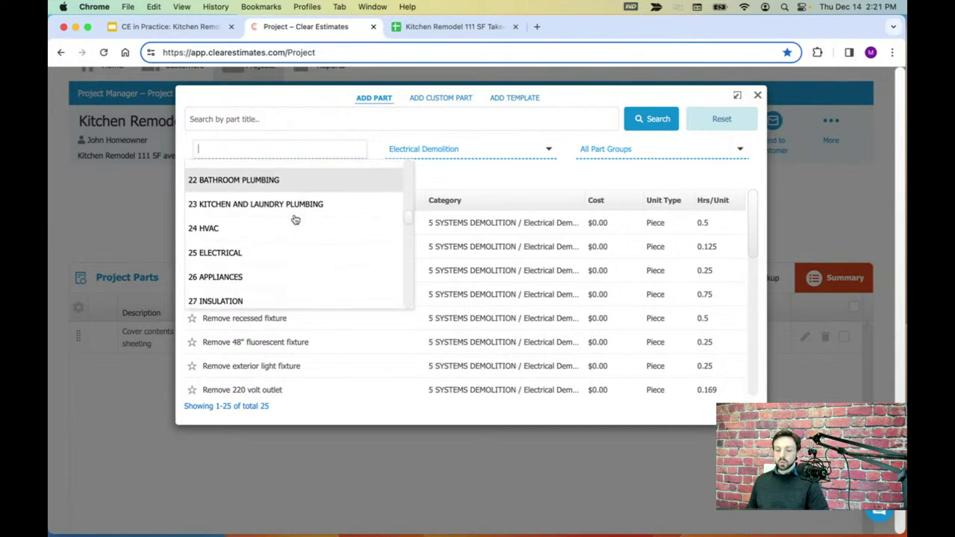
pyautogui.scroll(1, 295, 219)
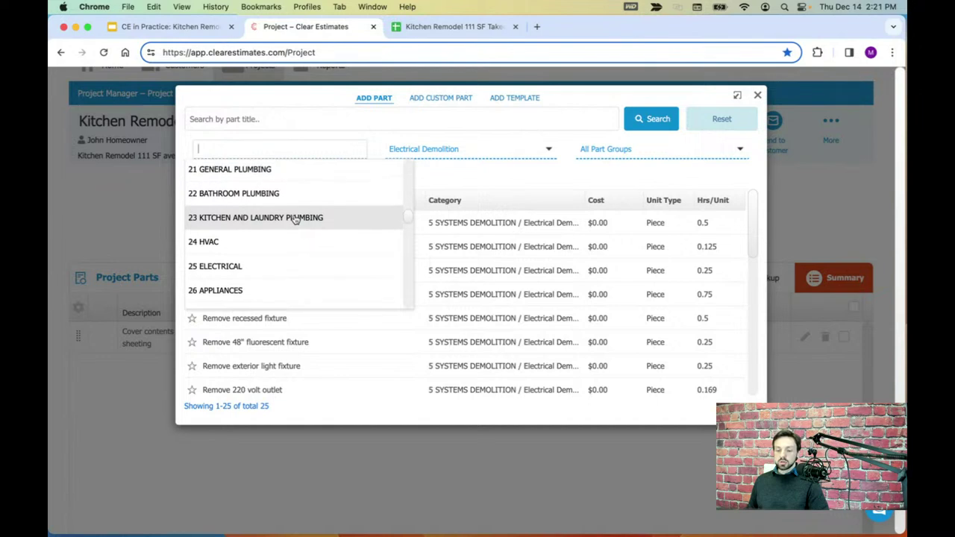
pyautogui.click(249, 219)
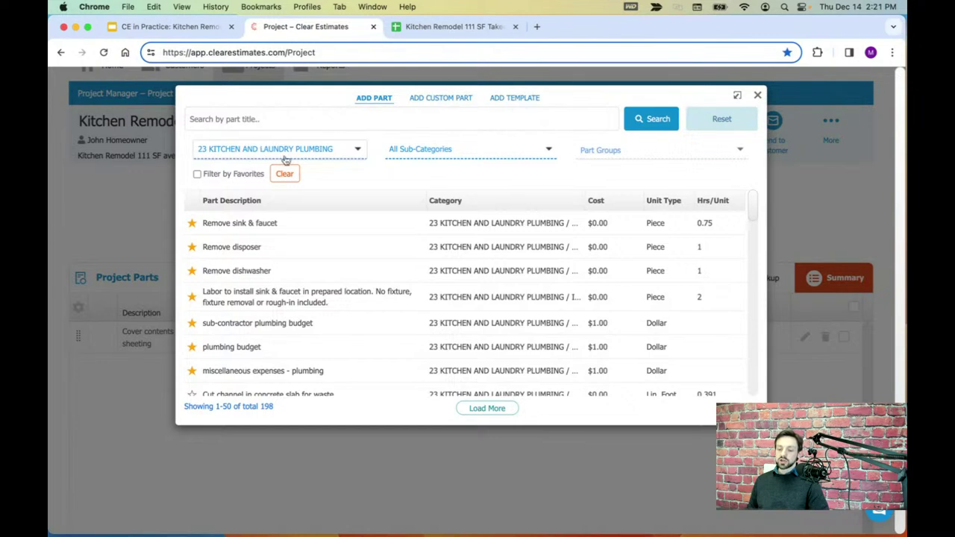
pyautogui.click(429, 151)
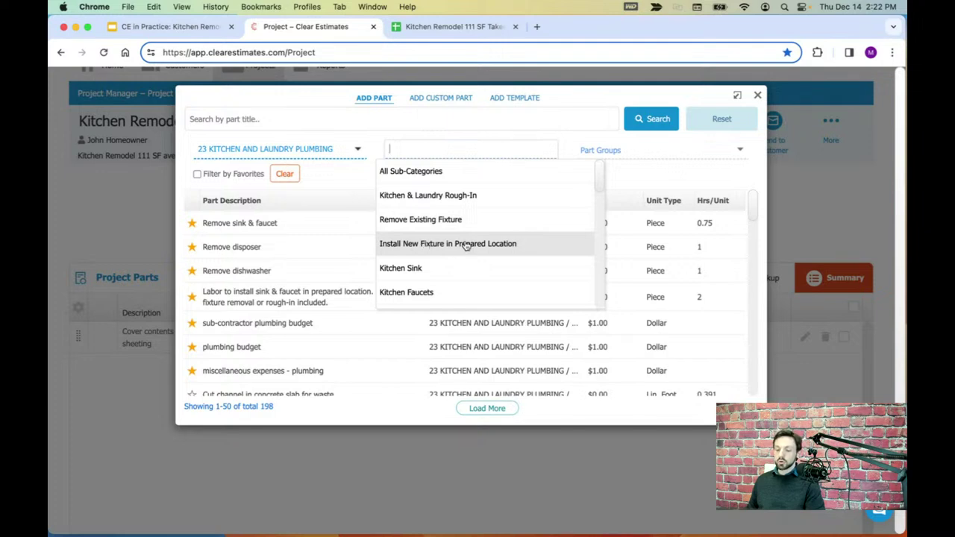
pyautogui.scroll(-1, 466, 243)
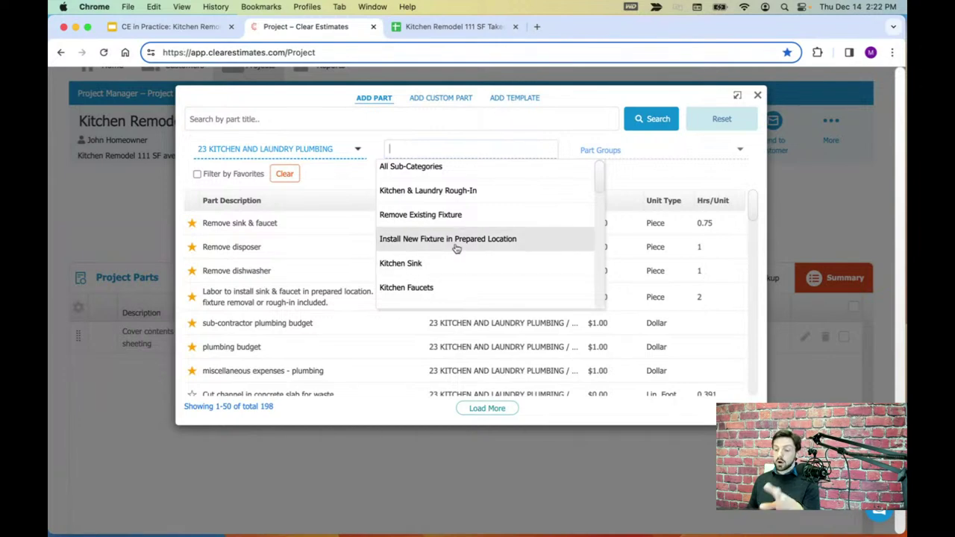
pyautogui.scroll(-1, 456, 248)
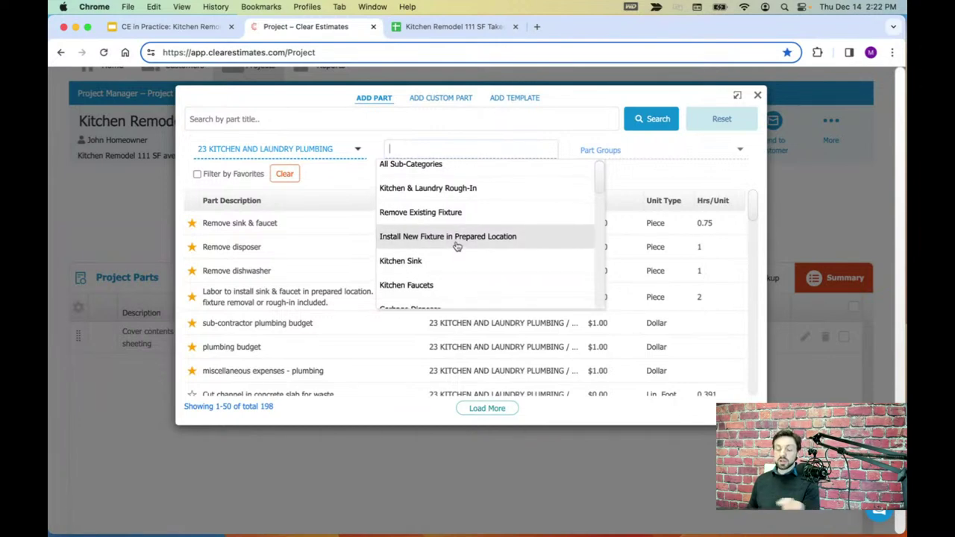
pyautogui.scroll(-1, 457, 246)
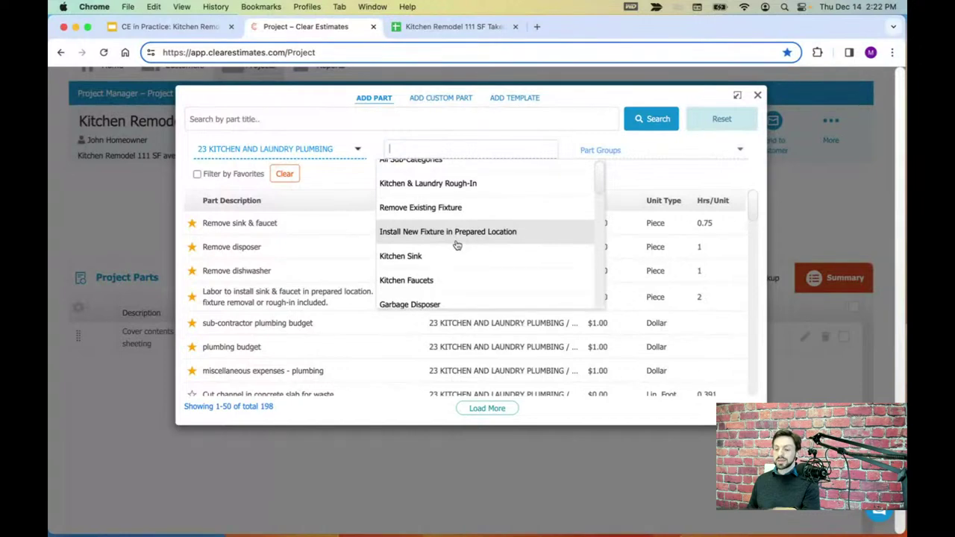
pyautogui.scroll(-1, 462, 241)
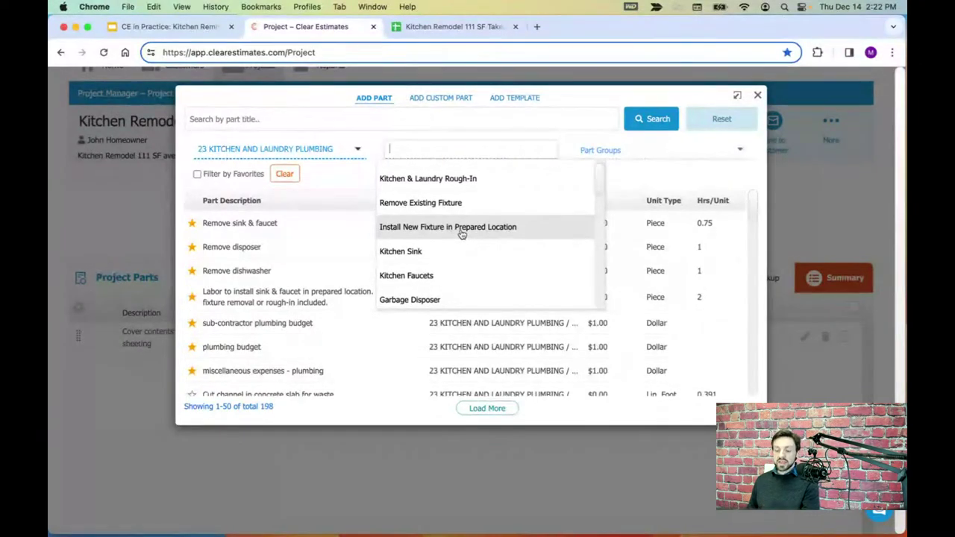
pyautogui.scroll(-1, 462, 234)
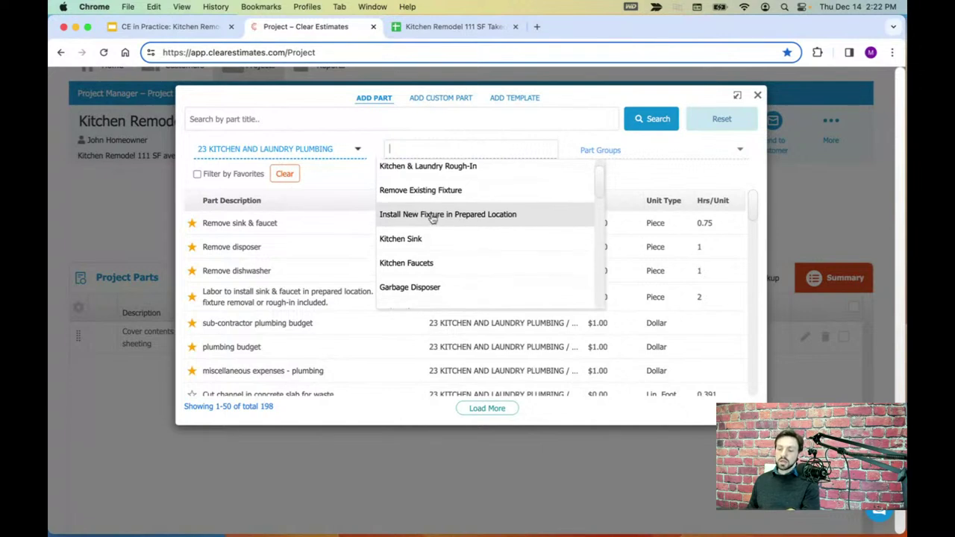
pyautogui.scroll(-1, 417, 235)
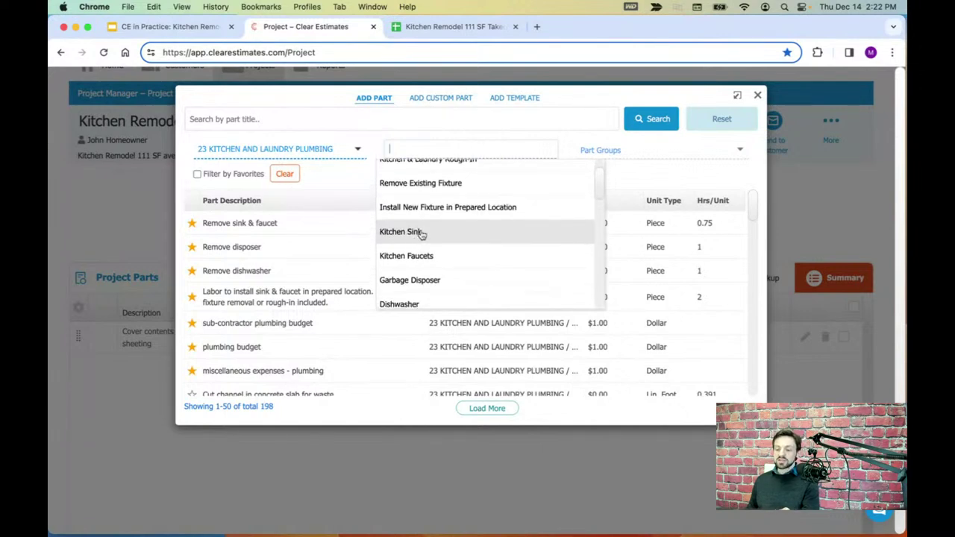
pyautogui.scroll(-1, 426, 236)
pyautogui.scroll(-1, 427, 235)
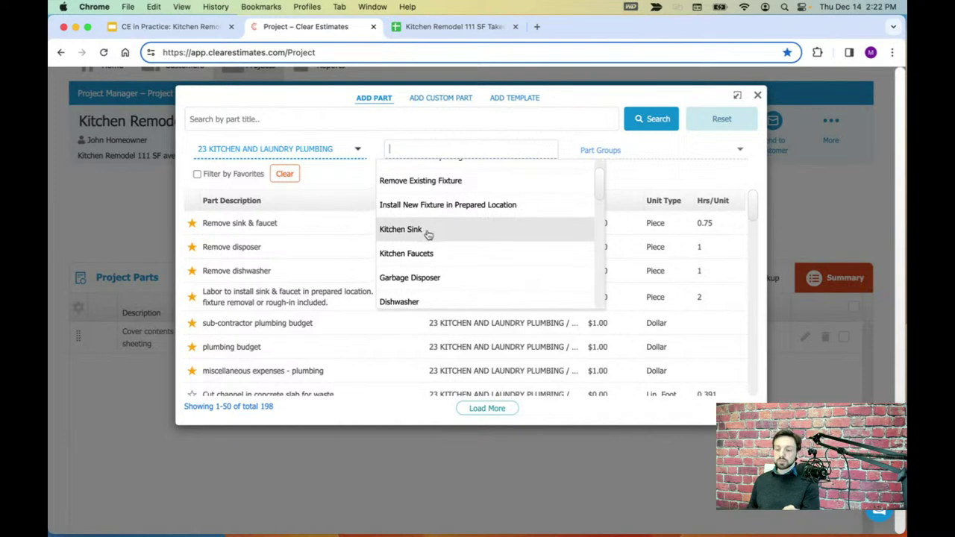
pyautogui.scroll(-2, 429, 235)
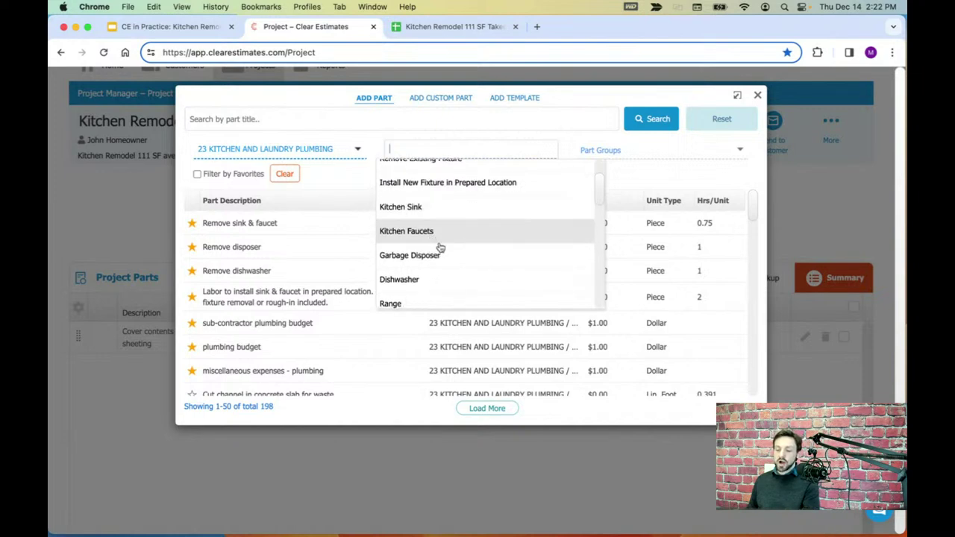
pyautogui.scroll(-2, 440, 251)
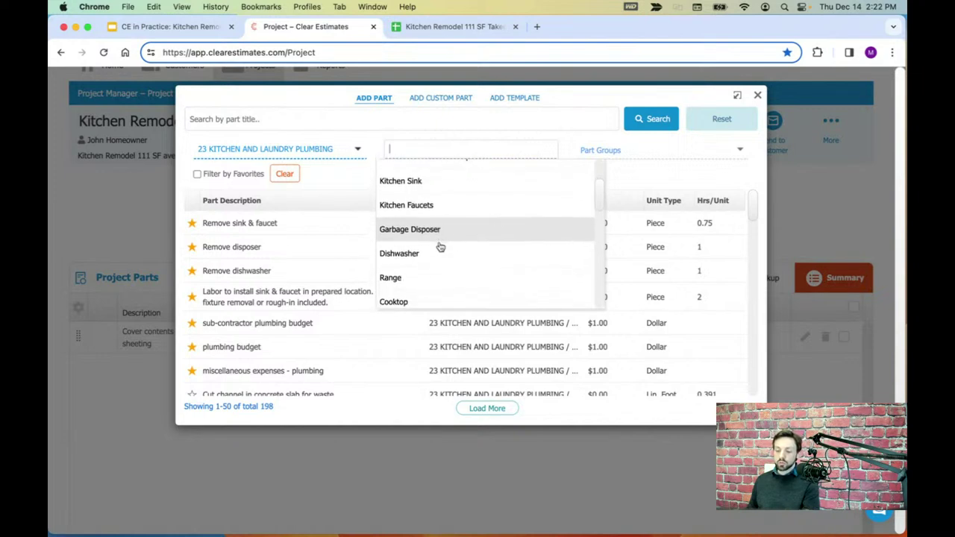
pyautogui.scroll(-5, 440, 246)
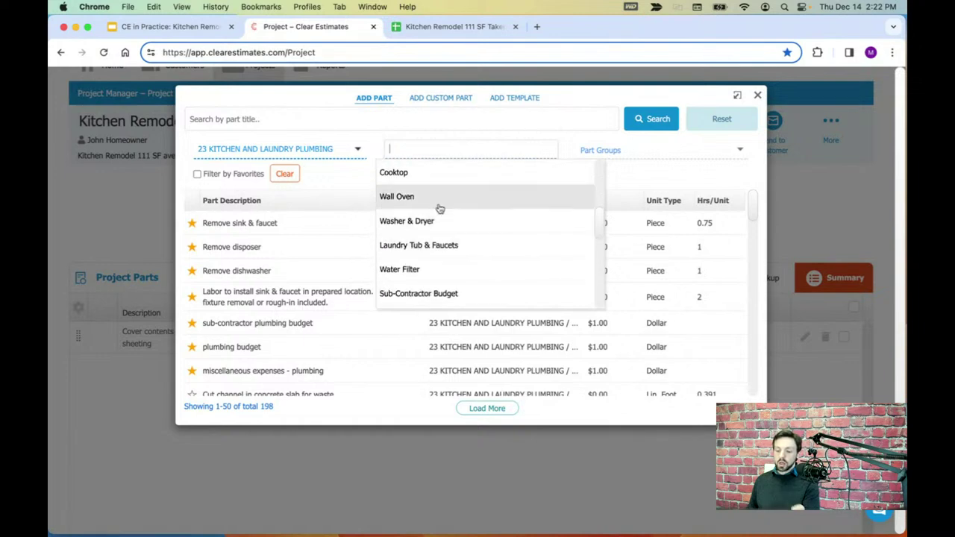
pyautogui.scroll(10, 441, 209)
pyautogui.click(306, 149)
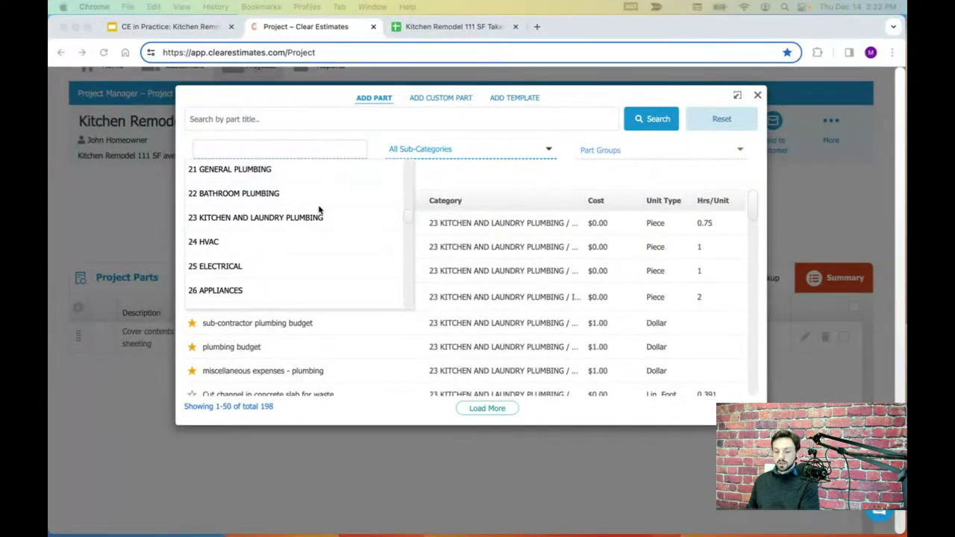
# - Switch the catalogue to 25 ELECTRICAL and look through its sub-categories
pyautogui.scroll(-1, 298, 231)
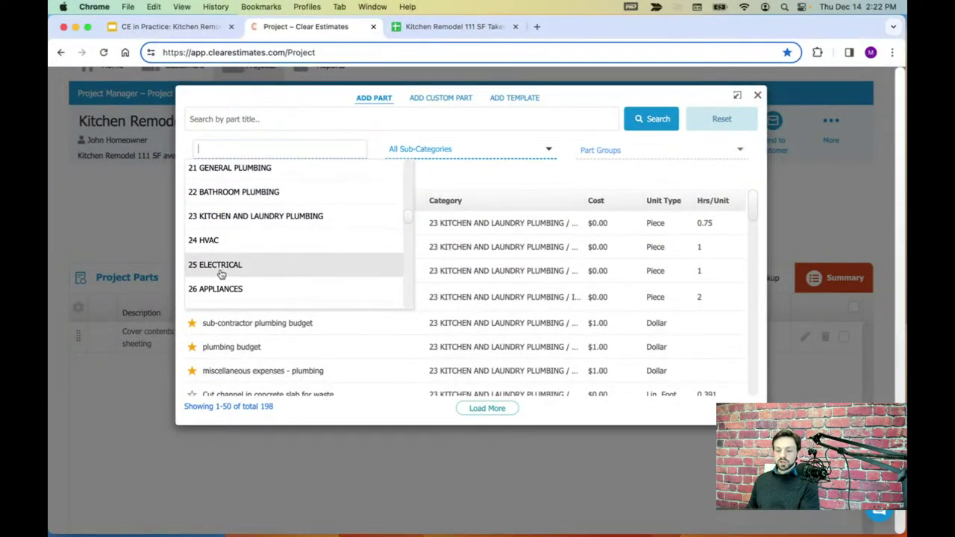
pyautogui.click(220, 267)
pyautogui.click(462, 151)
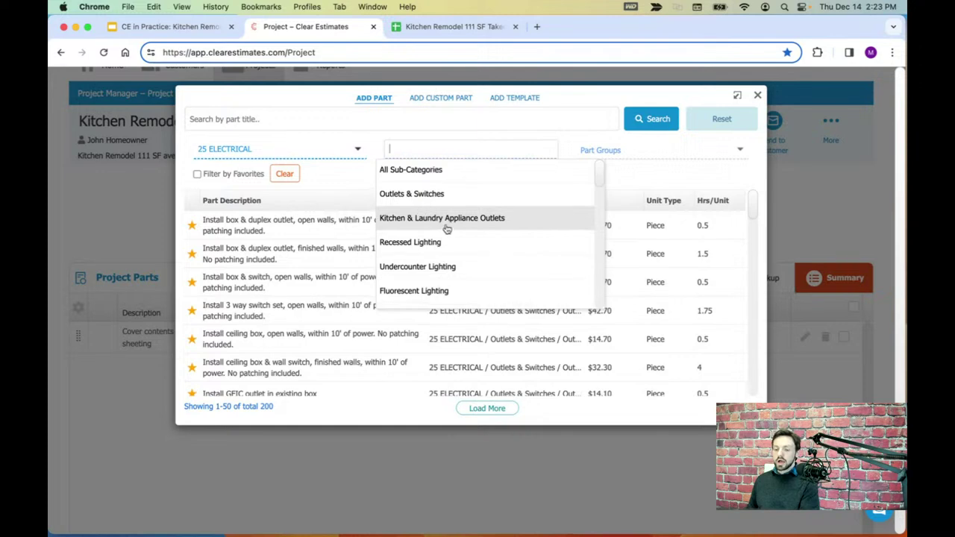
pyautogui.scroll(-1, 443, 233)
pyautogui.scroll(-1, 464, 232)
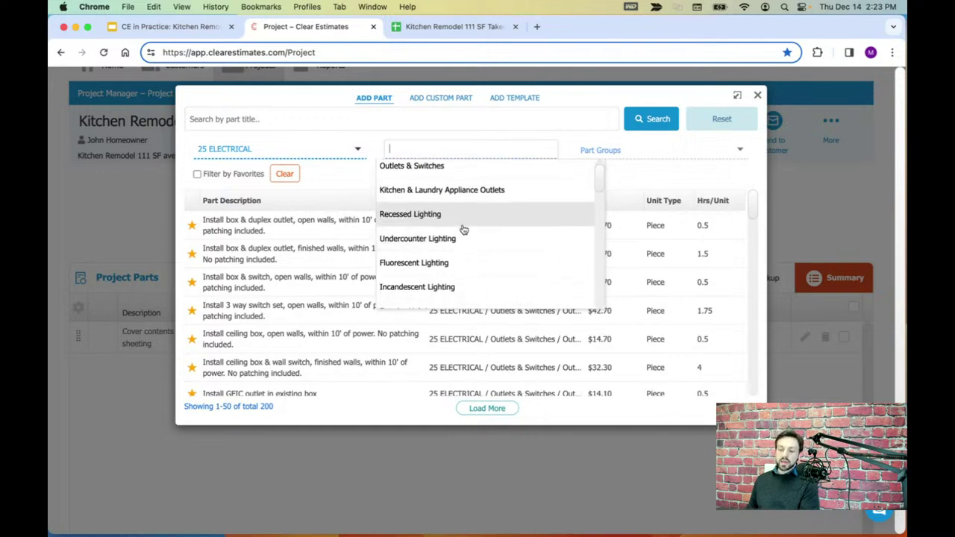
pyautogui.scroll(-2, 464, 249)
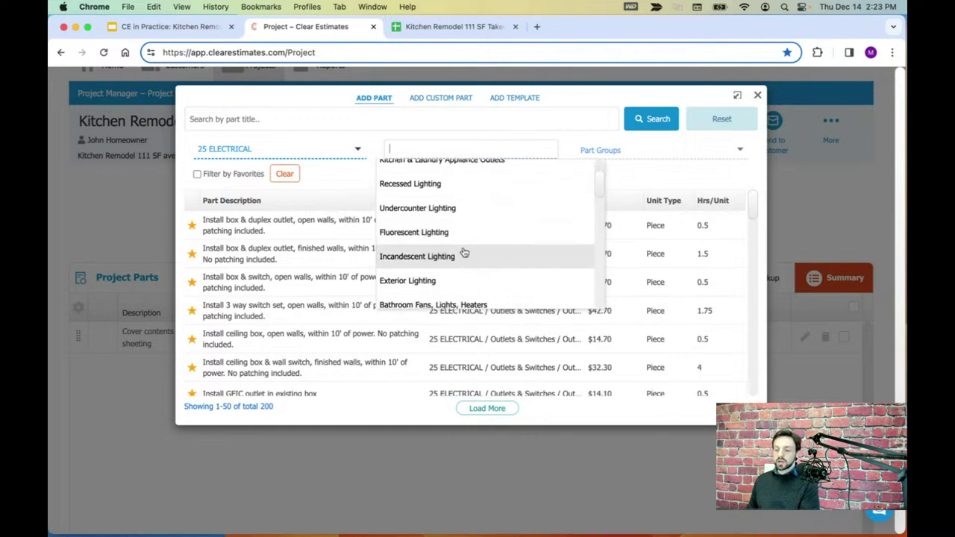
pyautogui.scroll(-2, 462, 251)
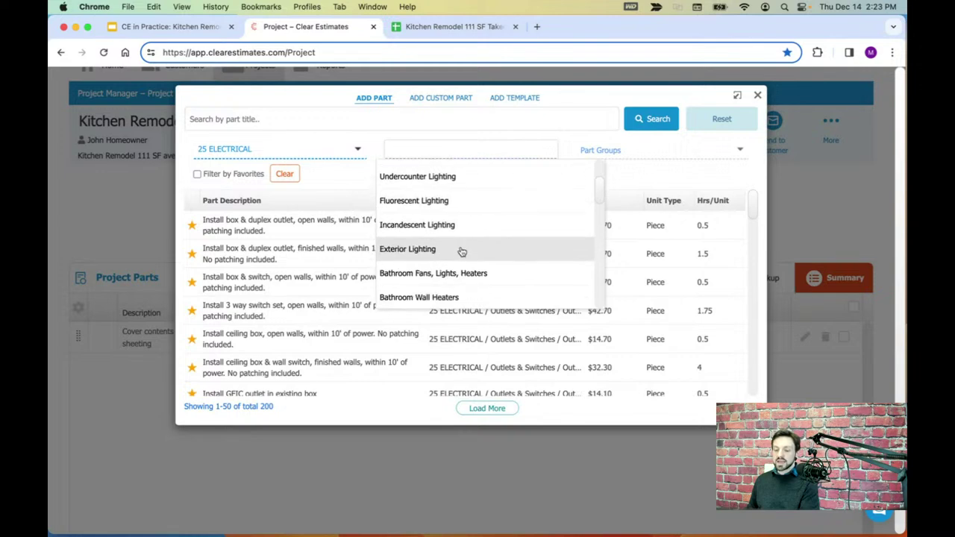
# - Show the 26 APPLIANCES parts and browse the appliance sub-categories
pyautogui.click(309, 157)
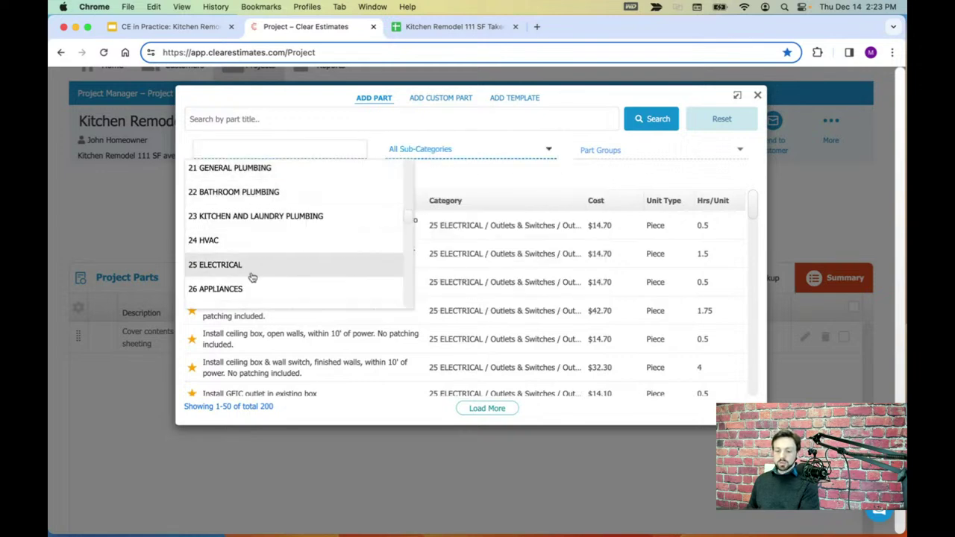
pyautogui.click(226, 293)
pyautogui.click(442, 152)
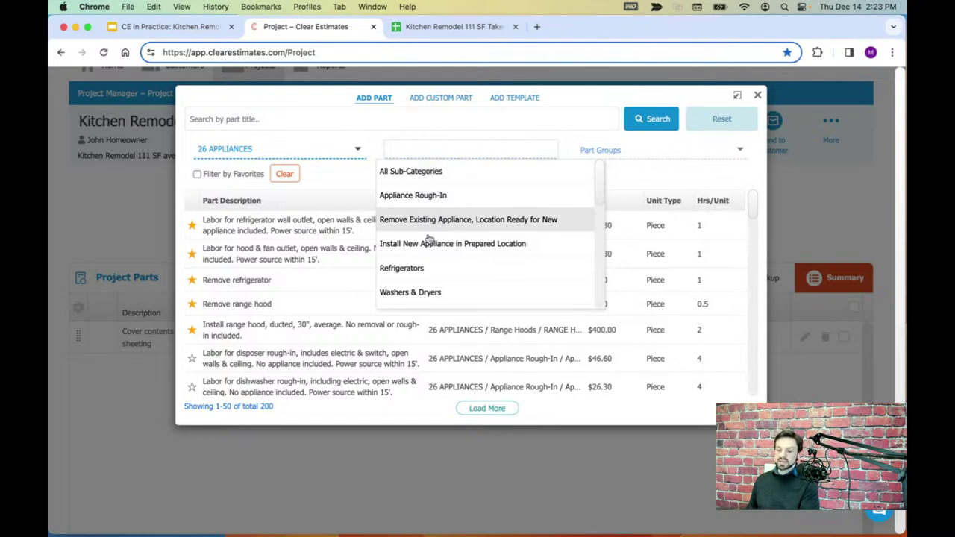
pyautogui.scroll(-1, 493, 224)
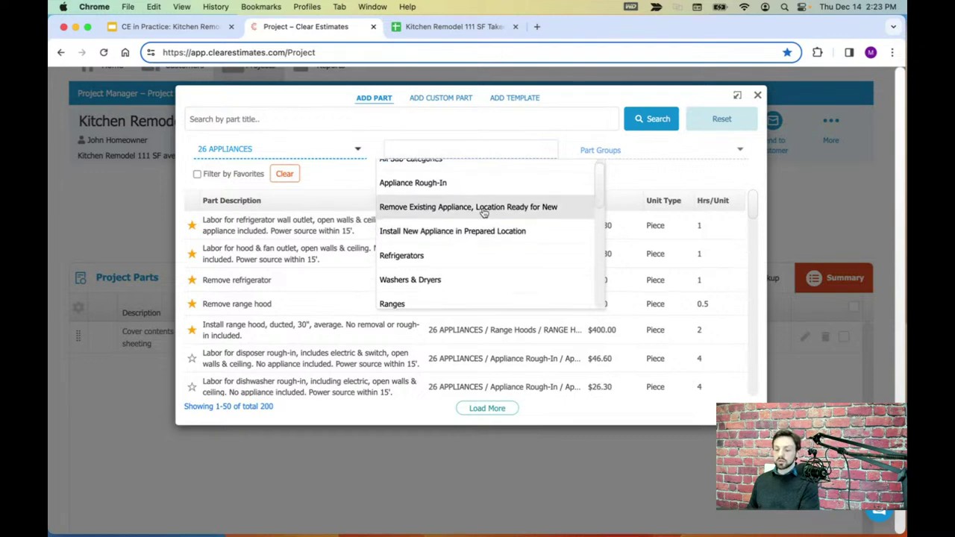
pyautogui.scroll(-3, 475, 214)
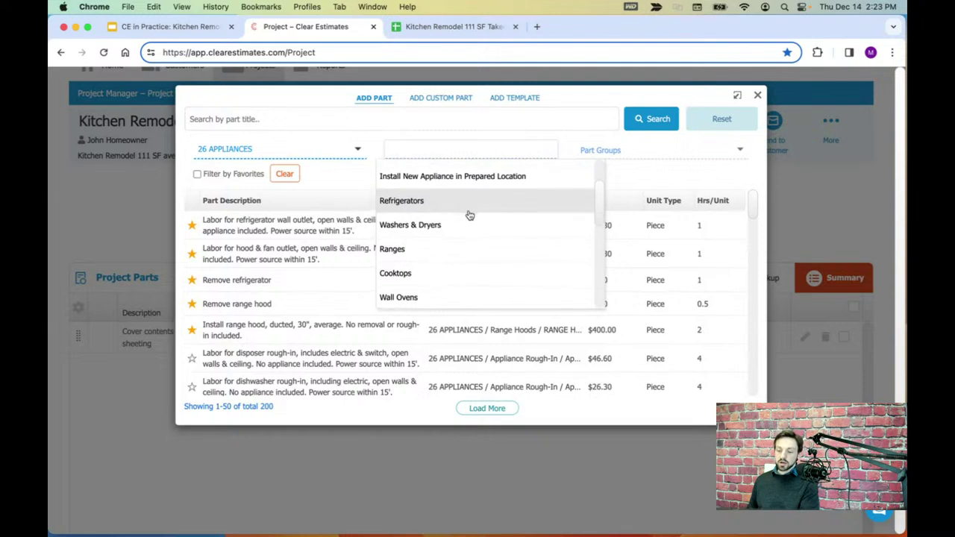
pyautogui.scroll(-2, 463, 224)
pyautogui.scroll(-1, 453, 268)
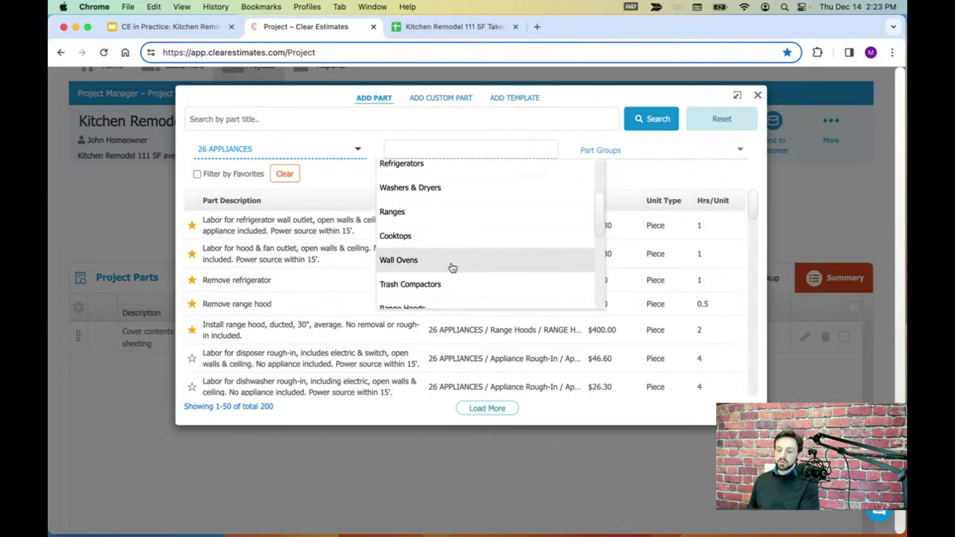
pyautogui.scroll(-3, 450, 277)
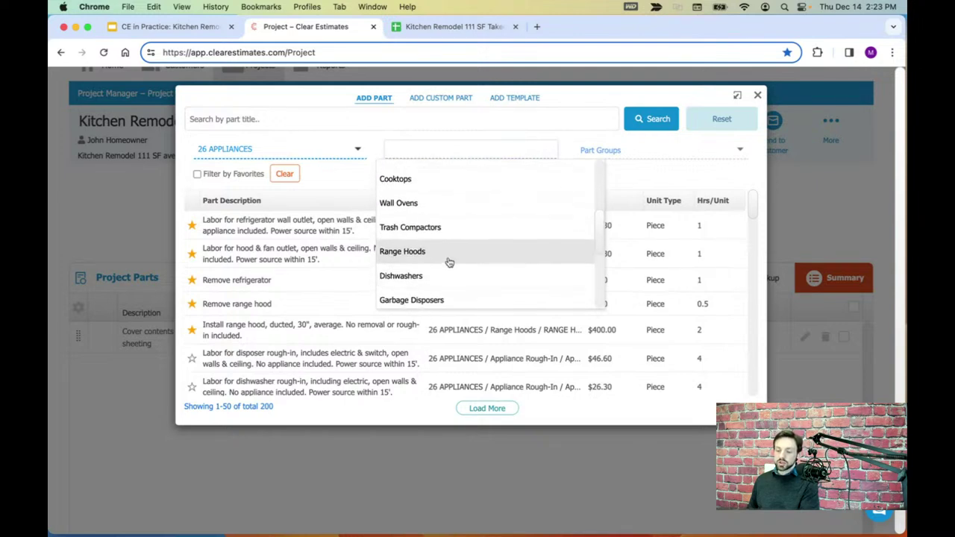
pyautogui.scroll(-3, 446, 270)
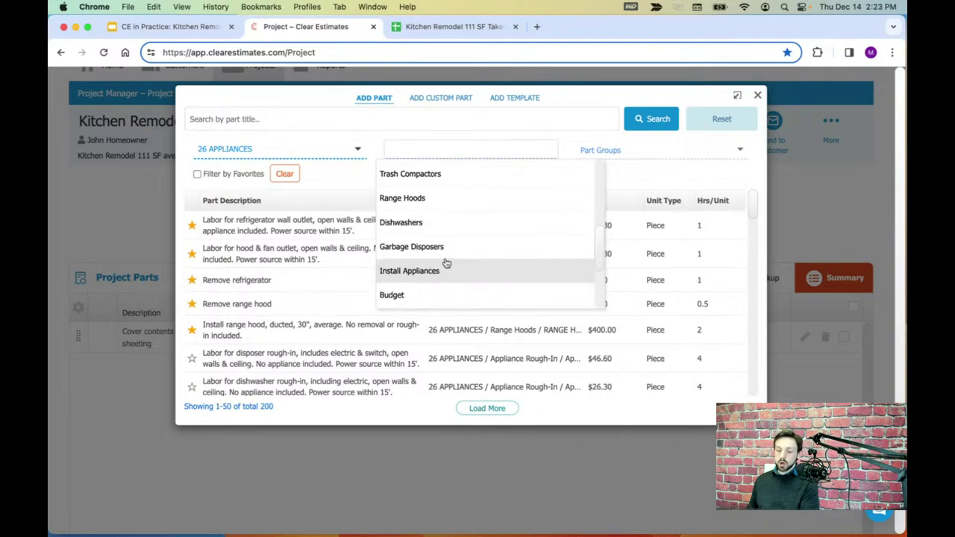
pyautogui.scroll(10, 445, 262)
# - Set the category to 28 WALL COVERINGS, listing 182 parts
pyautogui.click(296, 152)
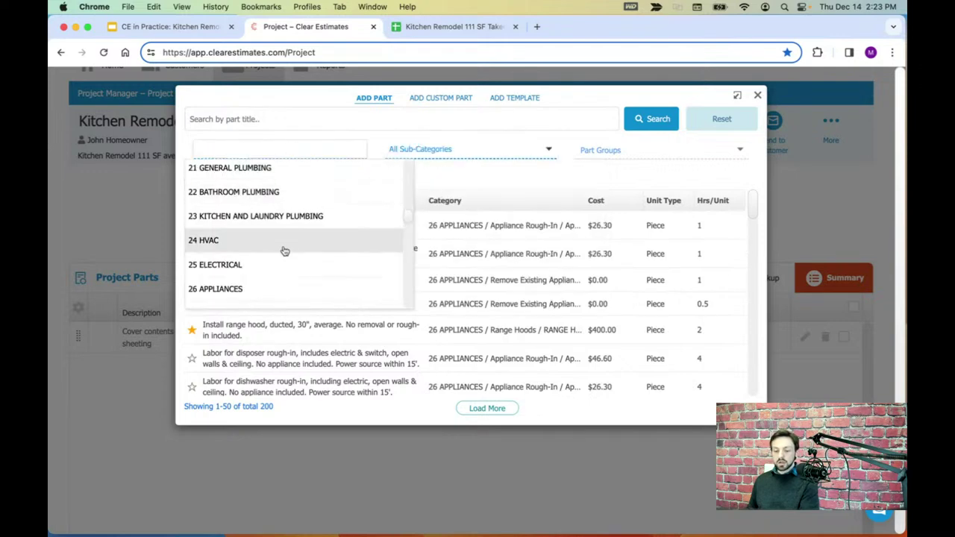
pyautogui.scroll(-1, 285, 249)
pyautogui.scroll(-3, 286, 248)
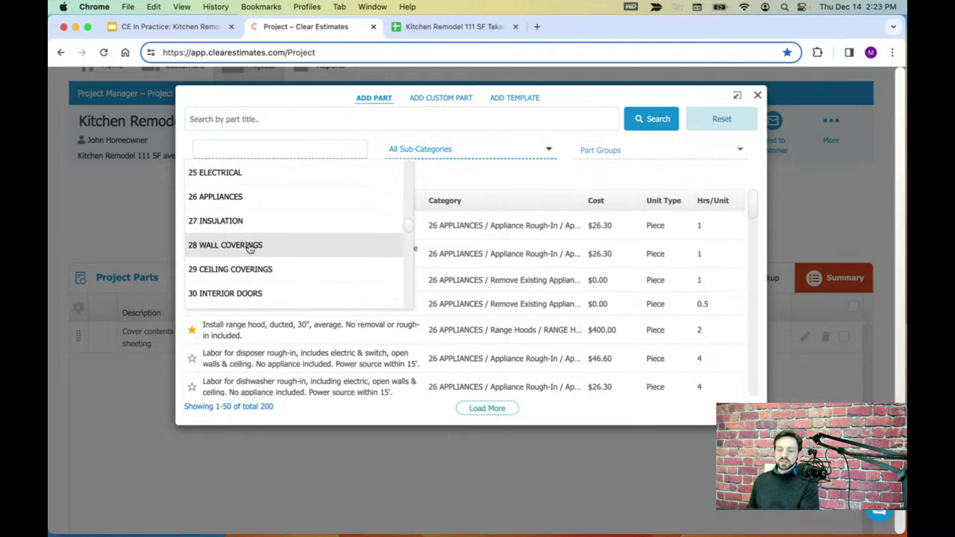
pyautogui.scroll(20, 251, 247)
pyautogui.scroll(-20, 251, 247)
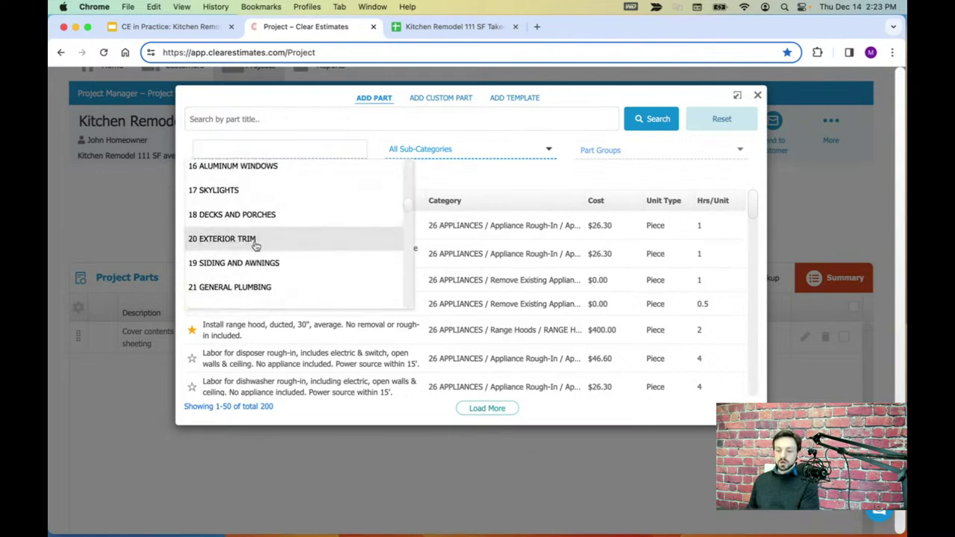
pyautogui.scroll(-1, 256, 241)
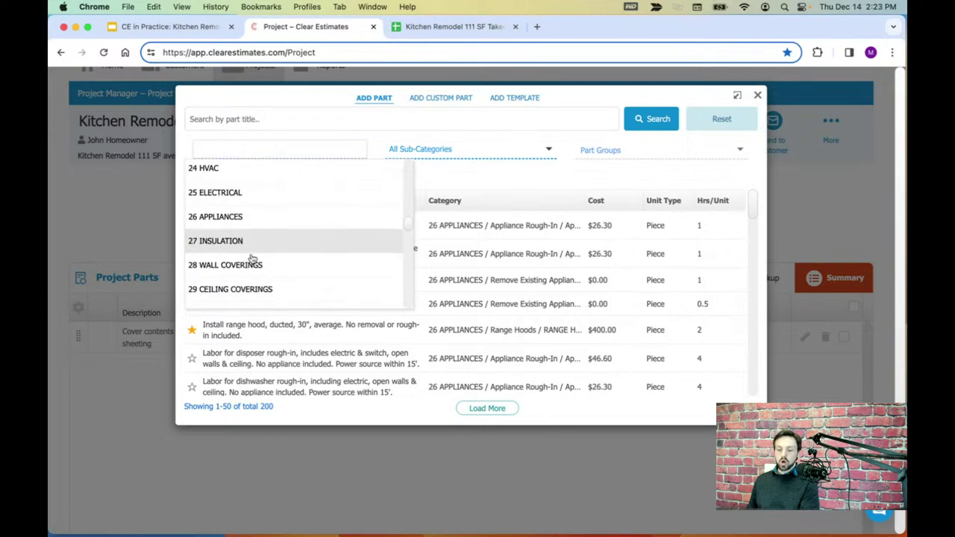
pyautogui.click(242, 273)
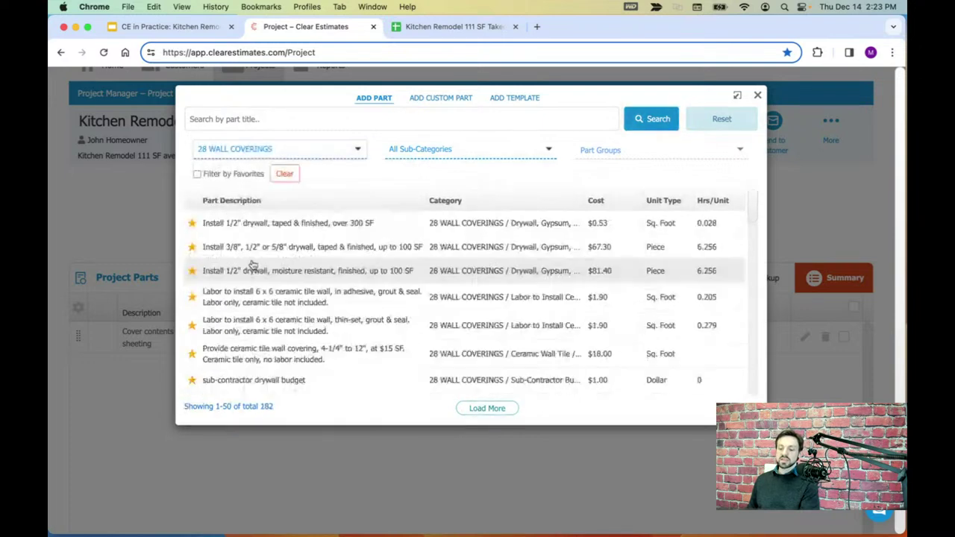
# - Look through the wall covering sub-categories
pyautogui.click(433, 156)
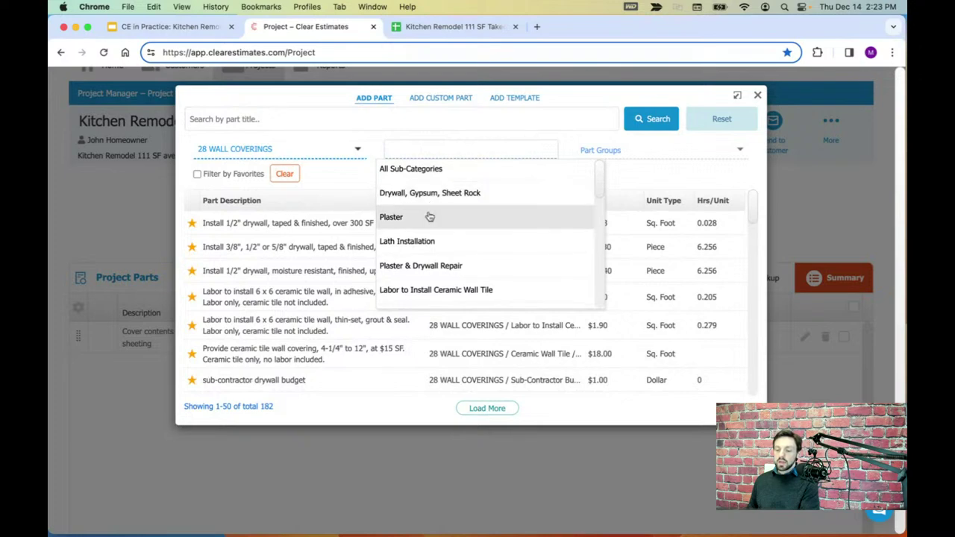
pyautogui.scroll(-3, 429, 218)
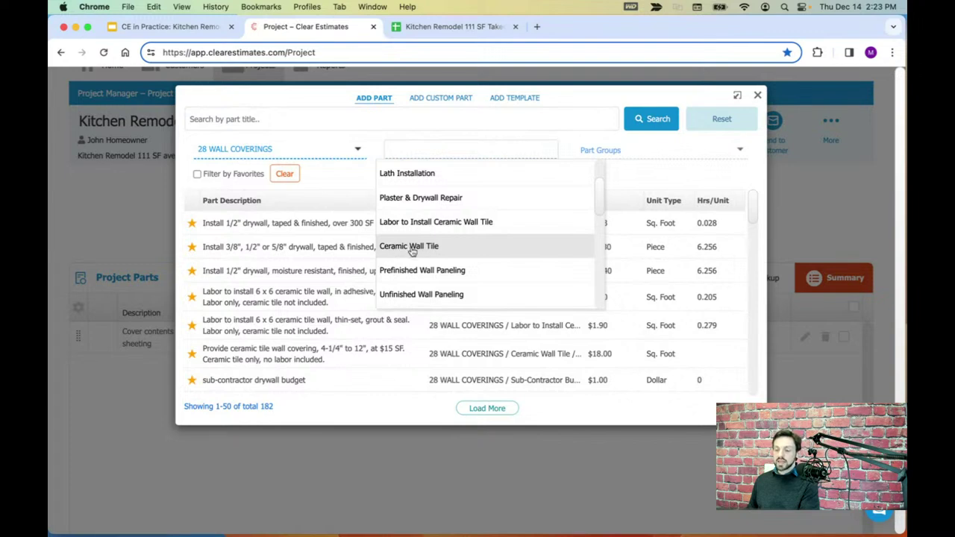
pyautogui.scroll(-3, 429, 249)
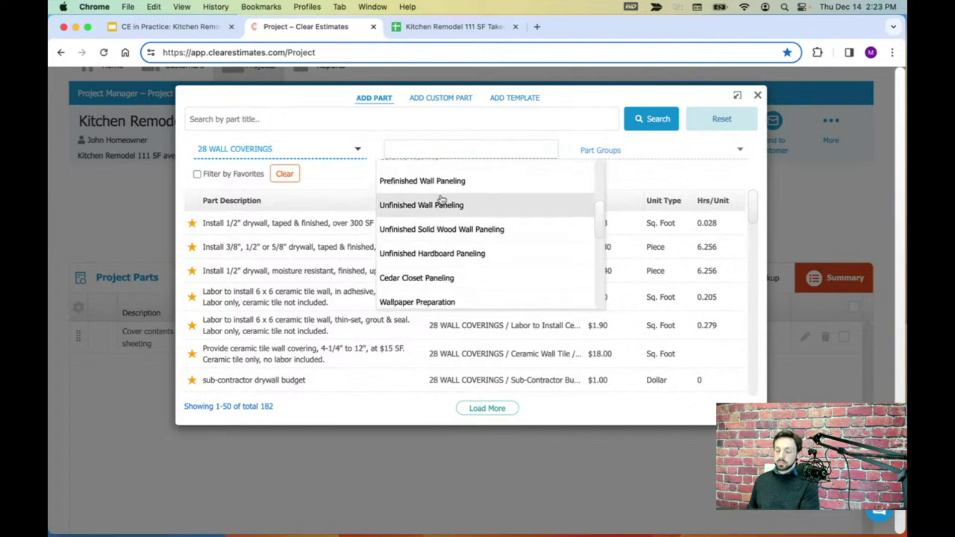
pyautogui.scroll(1, 439, 252)
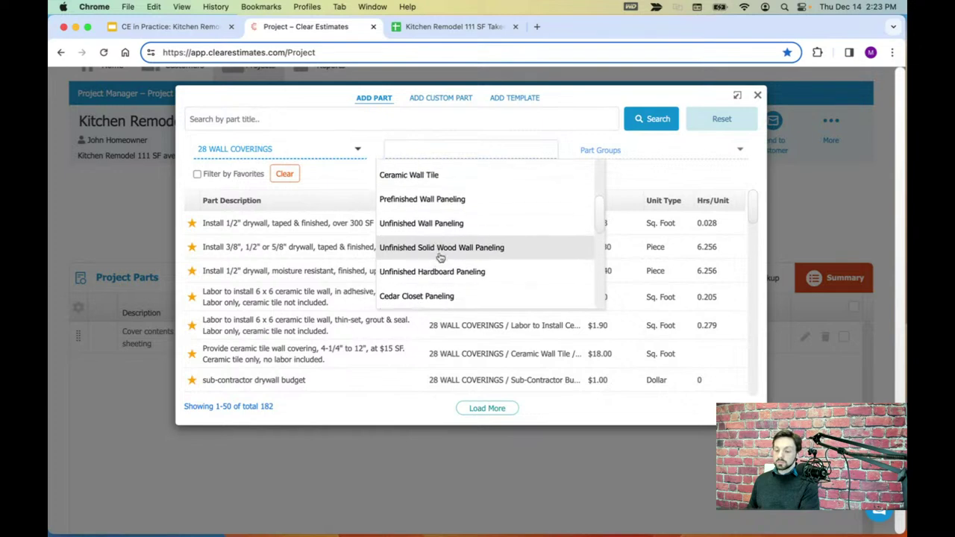
pyautogui.scroll(-1, 439, 259)
pyautogui.scroll(5, 444, 239)
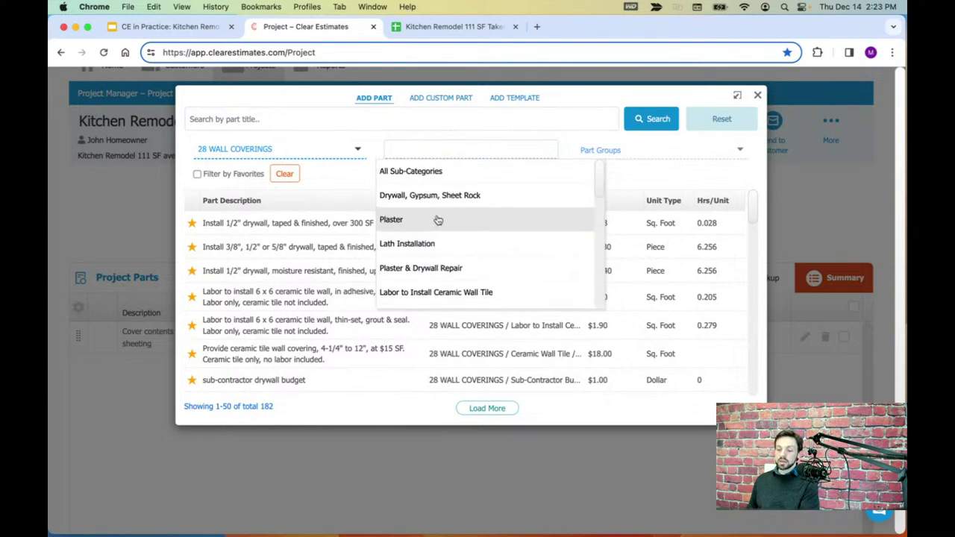
# - Show the 29 CEILING COVERINGS parts and browse their sub-categories
pyautogui.click(310, 146)
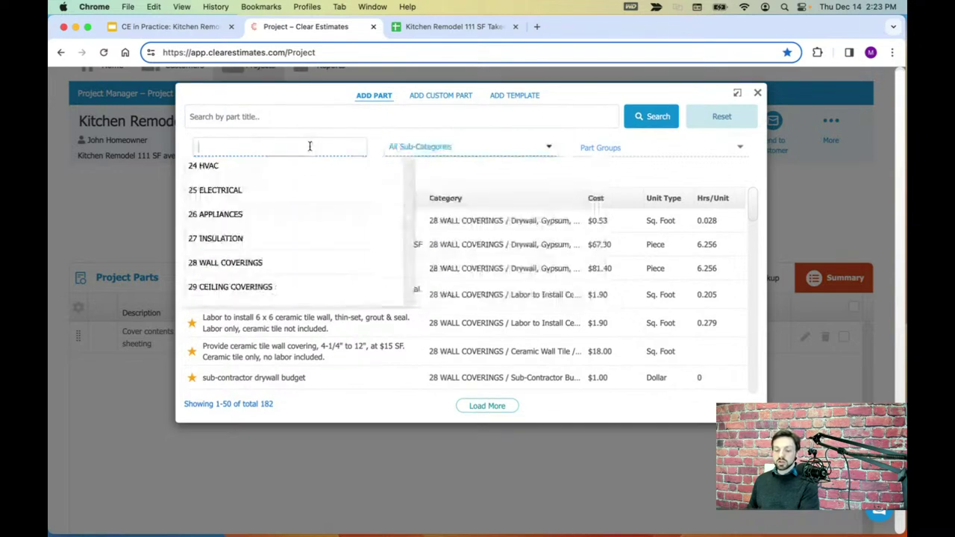
pyautogui.scroll(-3, 298, 219)
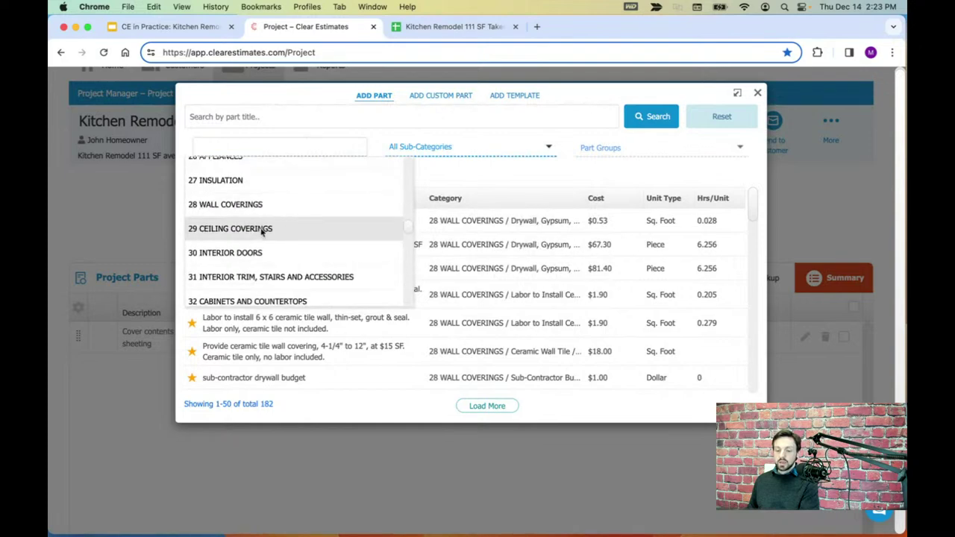
pyautogui.click(261, 230)
pyautogui.click(478, 147)
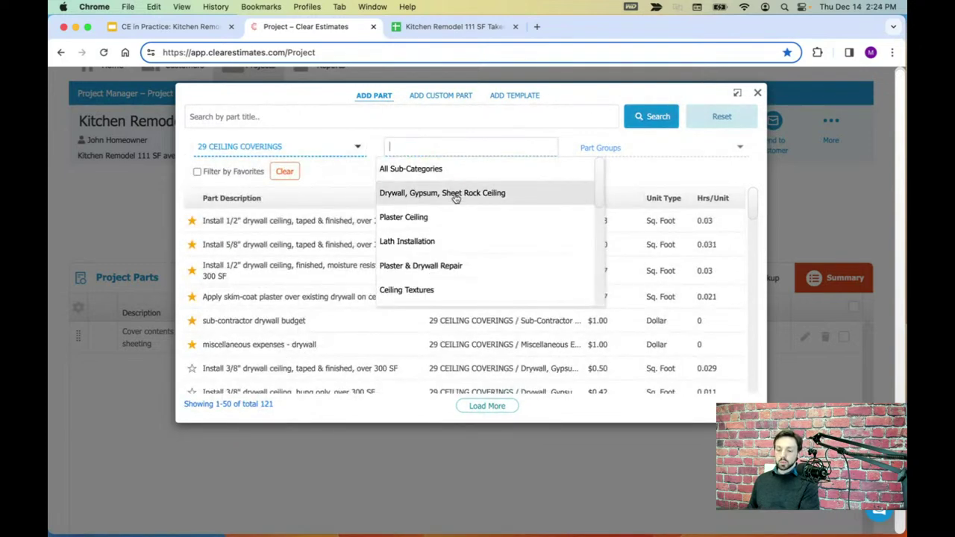
pyautogui.scroll(-1, 452, 200)
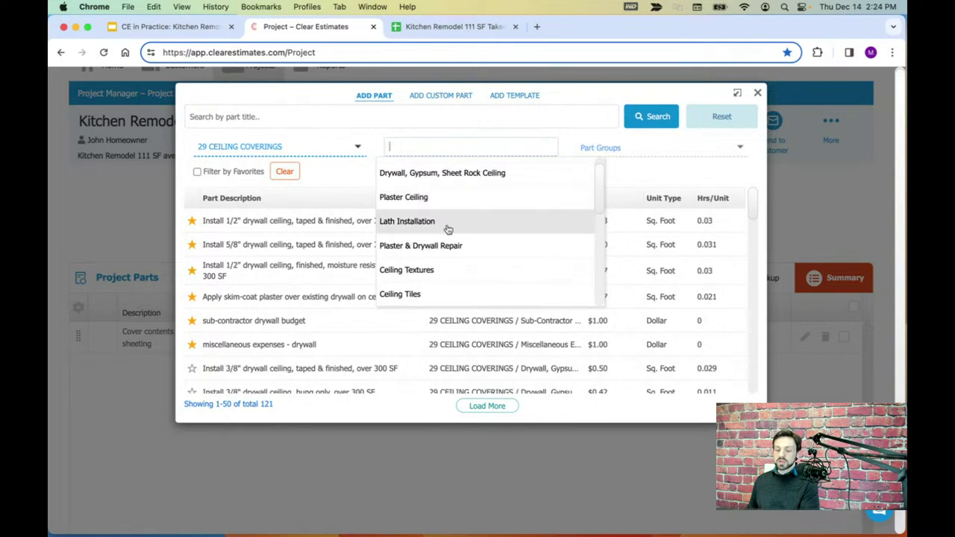
pyautogui.scroll(-2, 462, 243)
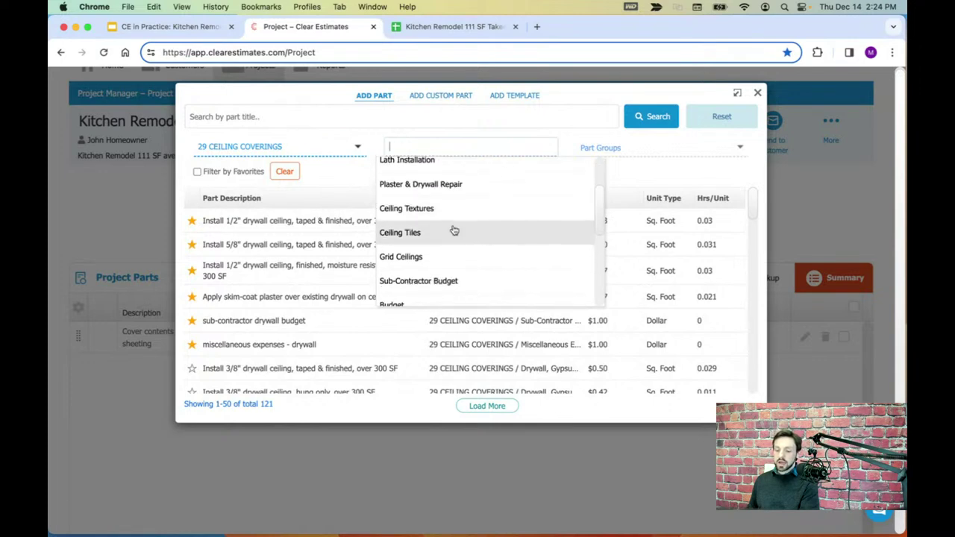
pyautogui.scroll(-1, 450, 230)
# - Set the category to 32 CABINETS AND COUNTERTOPS, listing 200 parts
pyautogui.click(280, 146)
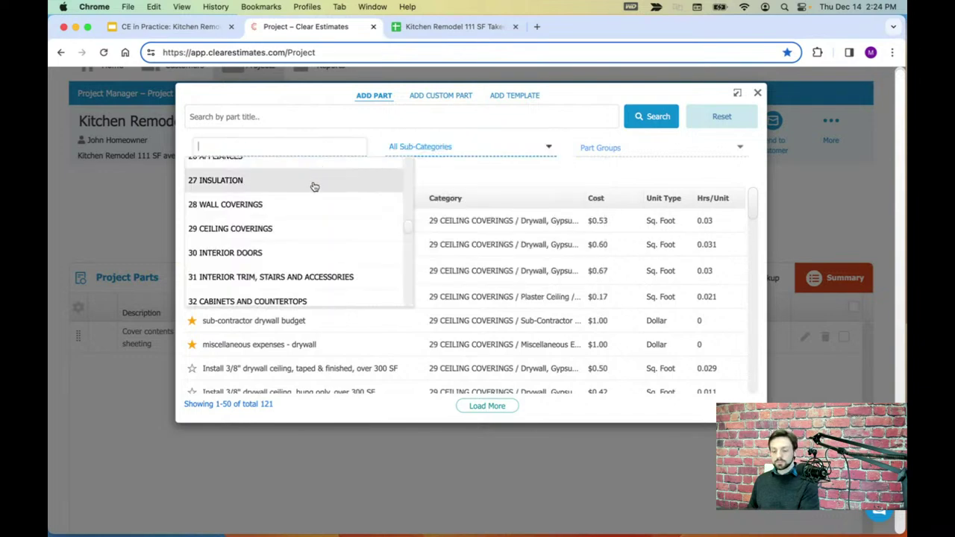
pyautogui.scroll(-1, 314, 208)
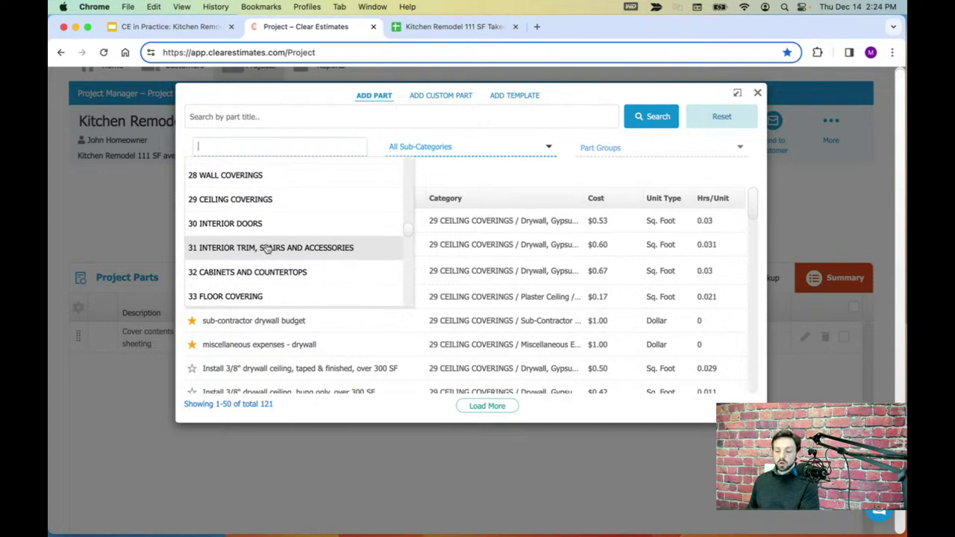
pyautogui.scroll(-1, 262, 250)
pyautogui.click(243, 255)
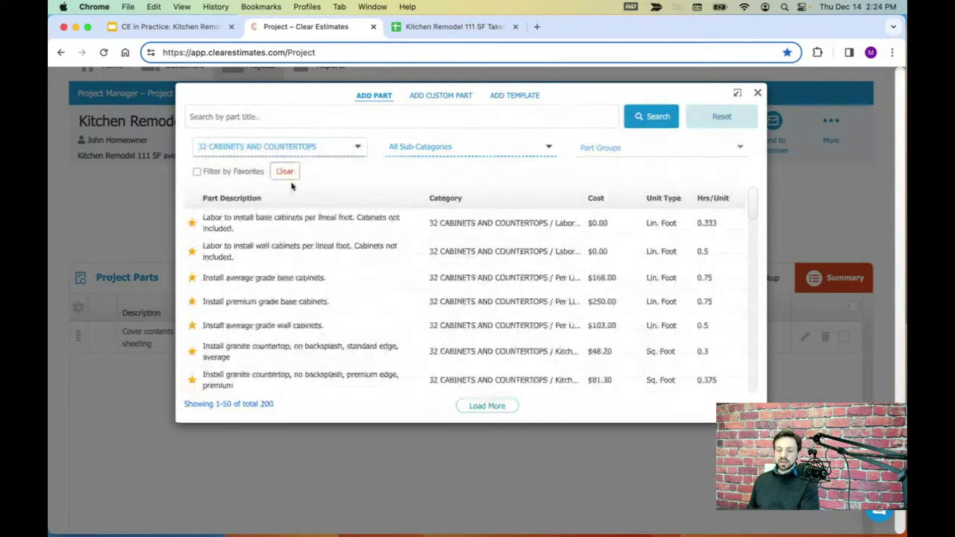
# - Narrow the cabinet parts to Kitchen Countertops and review its part groups
pyautogui.click(422, 147)
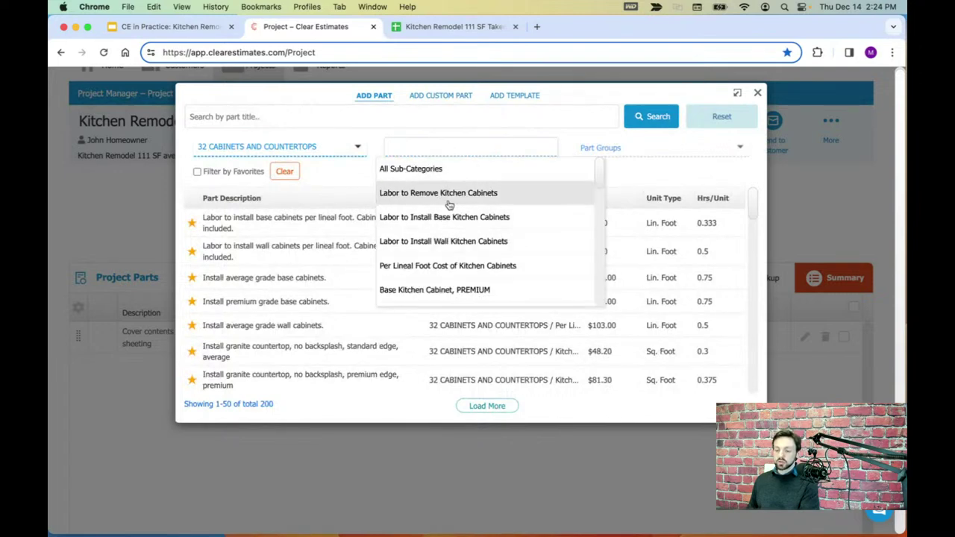
pyautogui.scroll(-1, 468, 237)
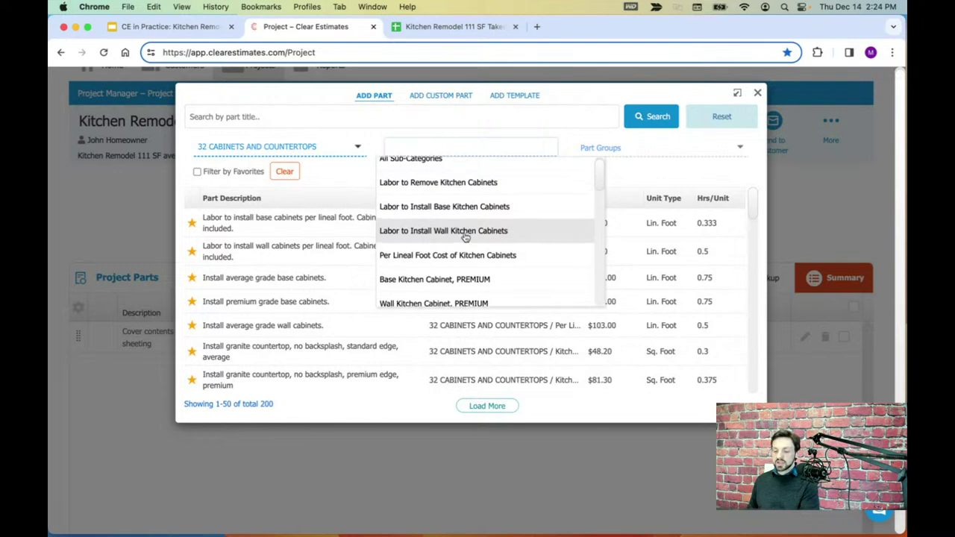
pyautogui.scroll(-2, 463, 234)
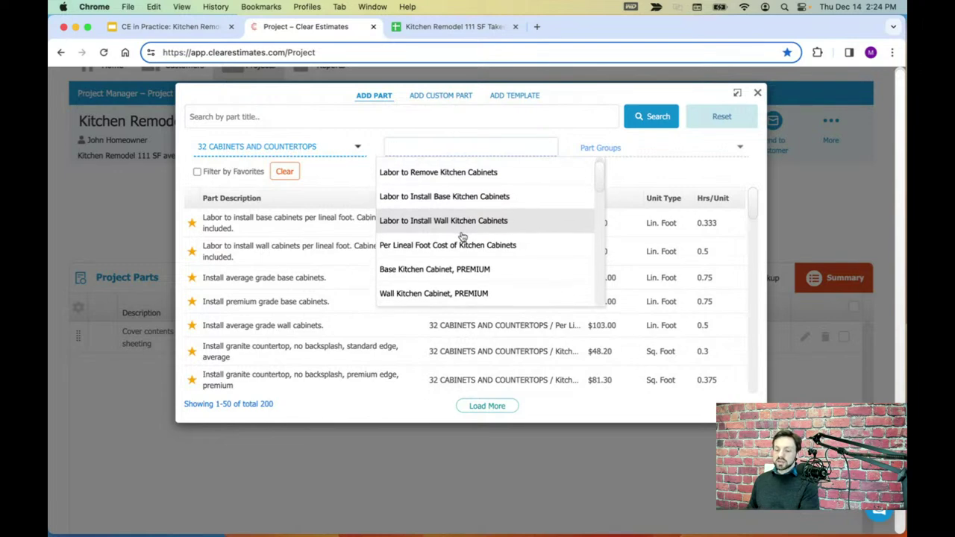
pyautogui.scroll(-1, 459, 242)
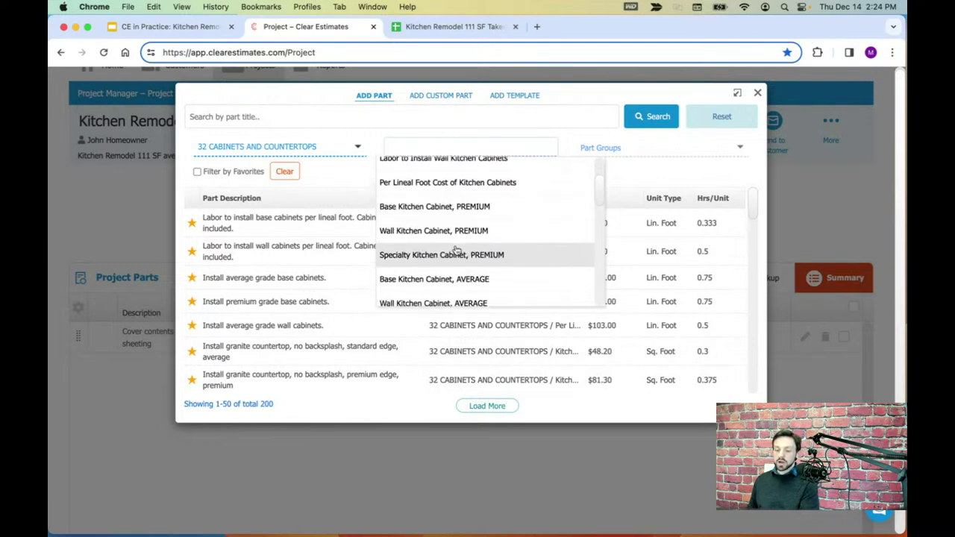
pyautogui.scroll(-1, 456, 220)
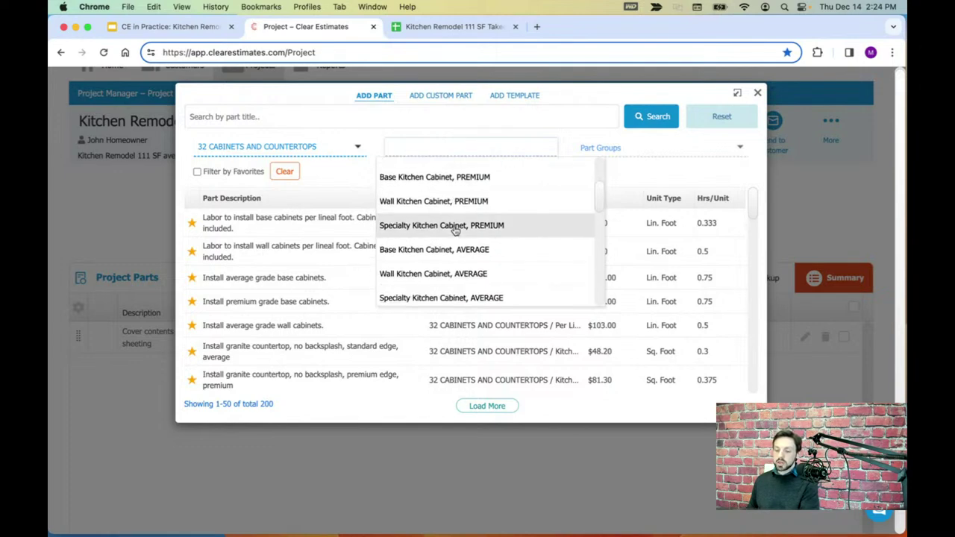
pyautogui.scroll(-2, 455, 231)
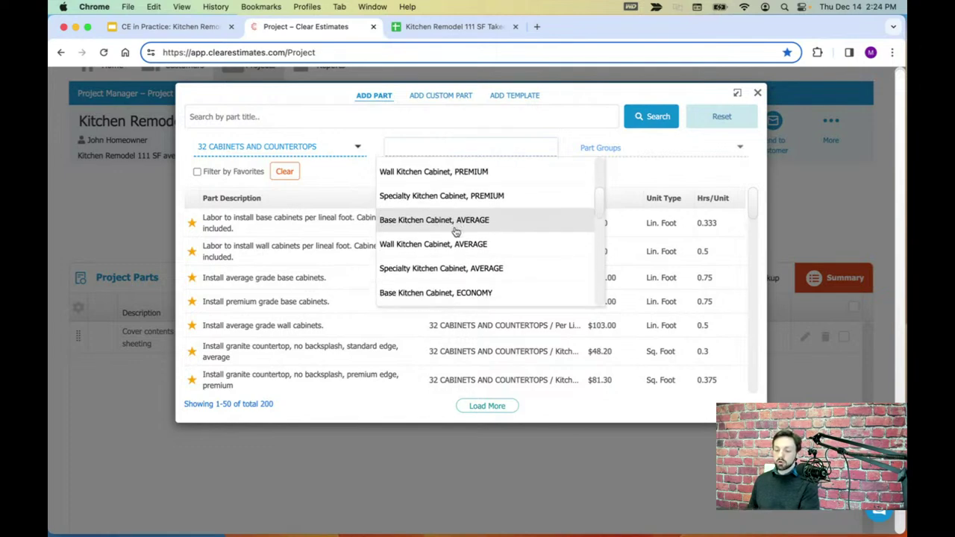
pyautogui.scroll(-3, 456, 233)
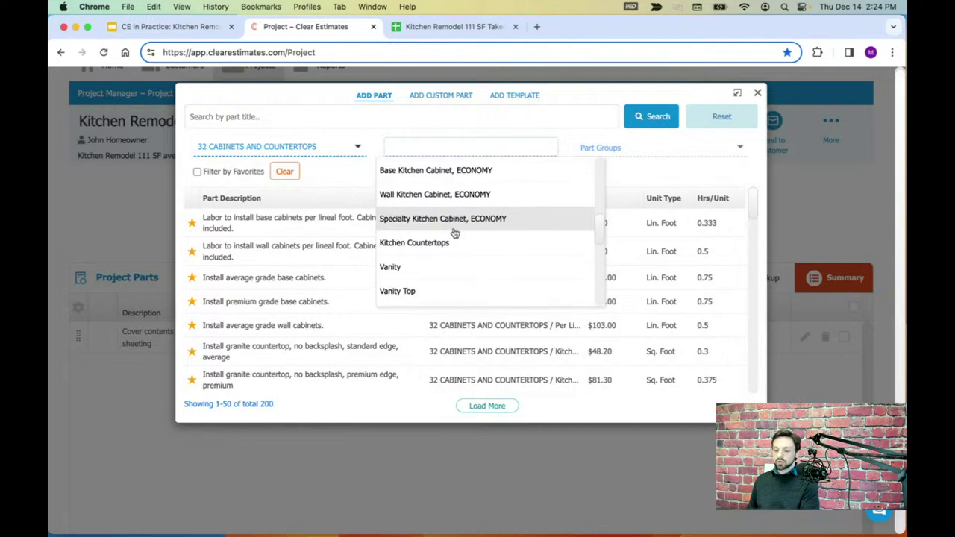
pyautogui.click(413, 245)
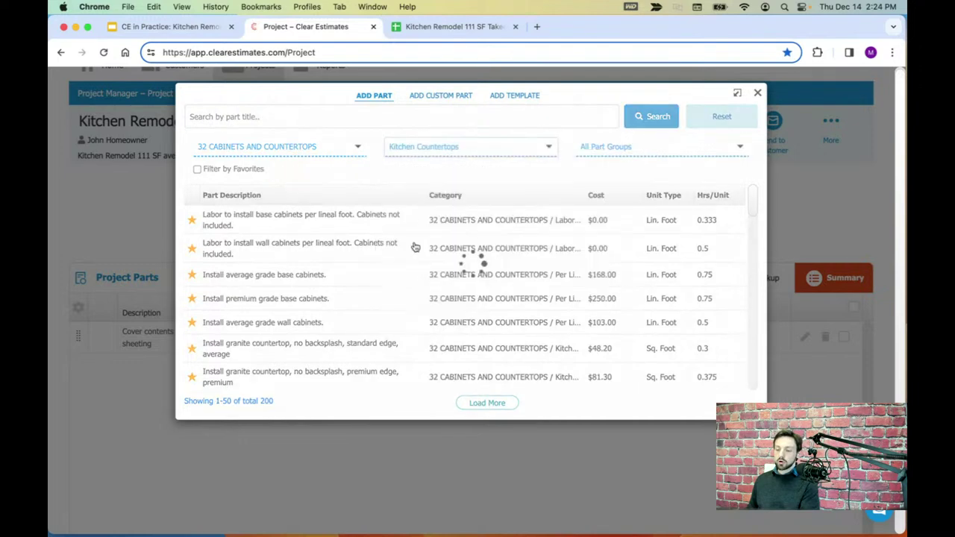
pyautogui.click(609, 149)
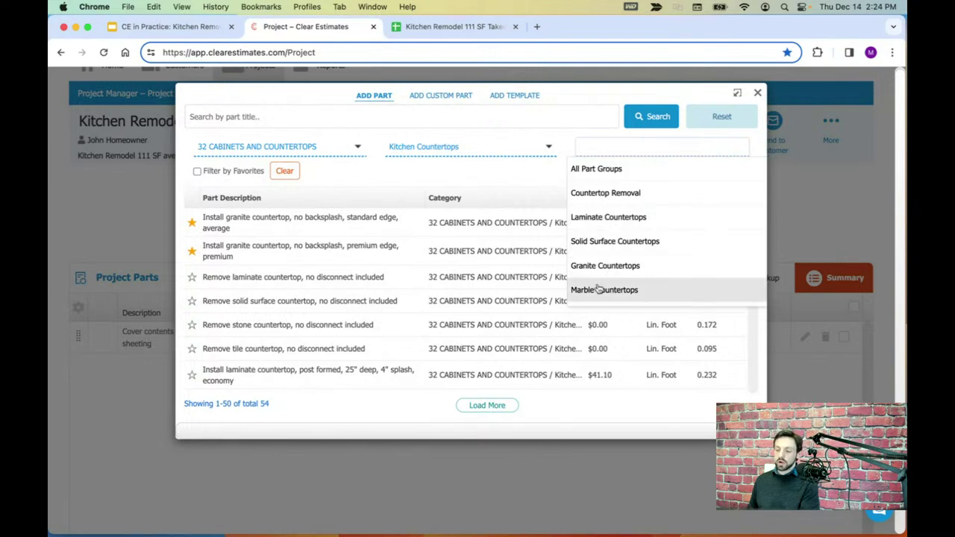
pyautogui.scroll(-1, 601, 288)
pyautogui.scroll(-1, 601, 295)
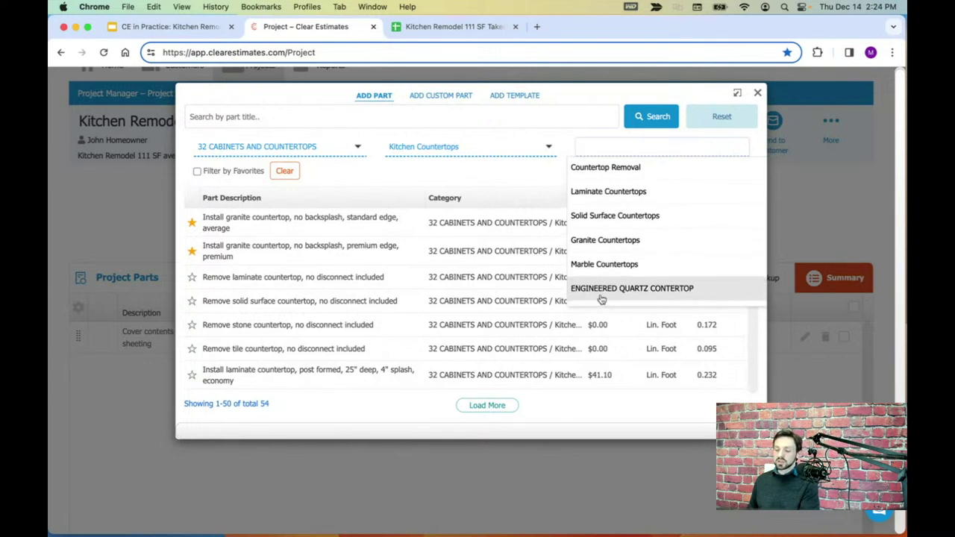
pyautogui.scroll(1, 604, 290)
# - Browse 35 INTERIOR PAINTING AND WALLPAPER sub-categories, then reset to All Sub-Categories
pyautogui.click(300, 154)
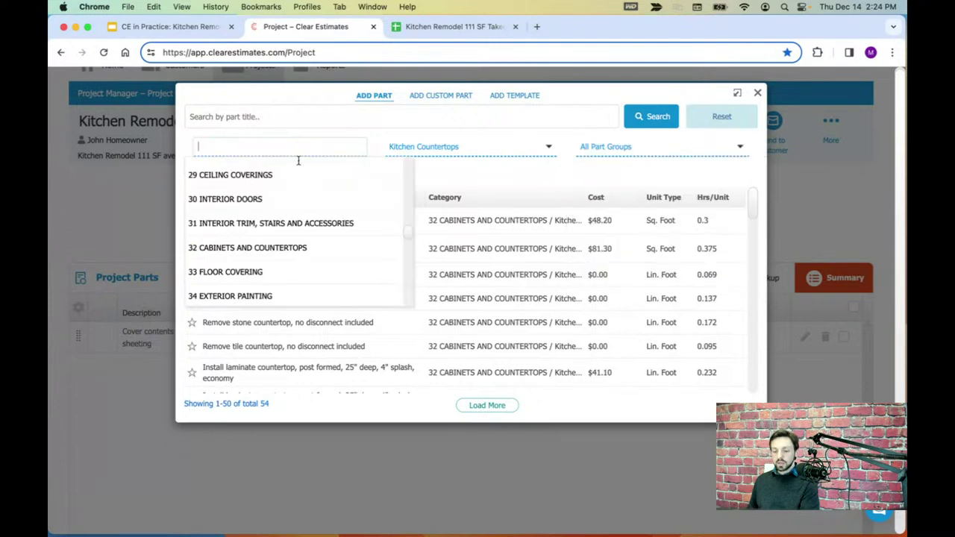
pyautogui.scroll(-1, 297, 237)
pyautogui.scroll(-2, 298, 238)
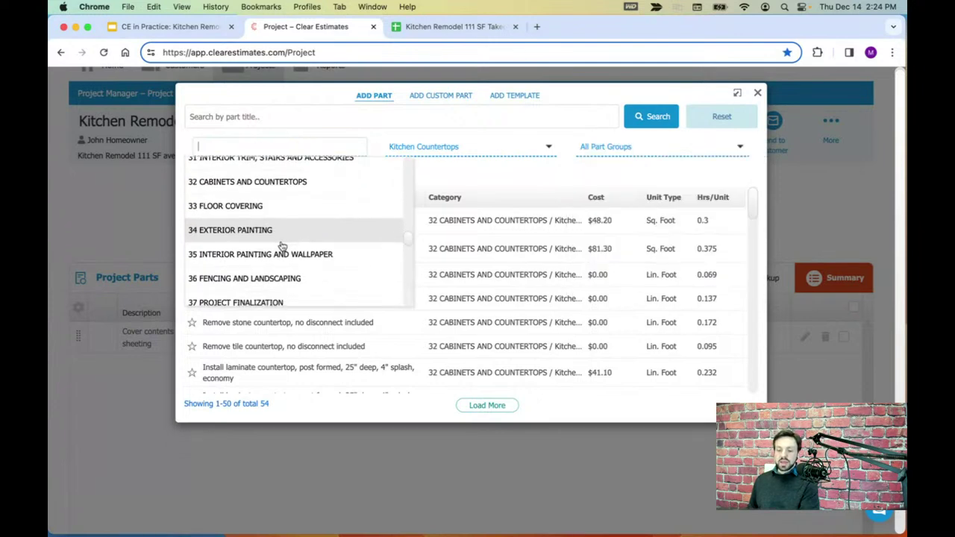
pyautogui.click(264, 244)
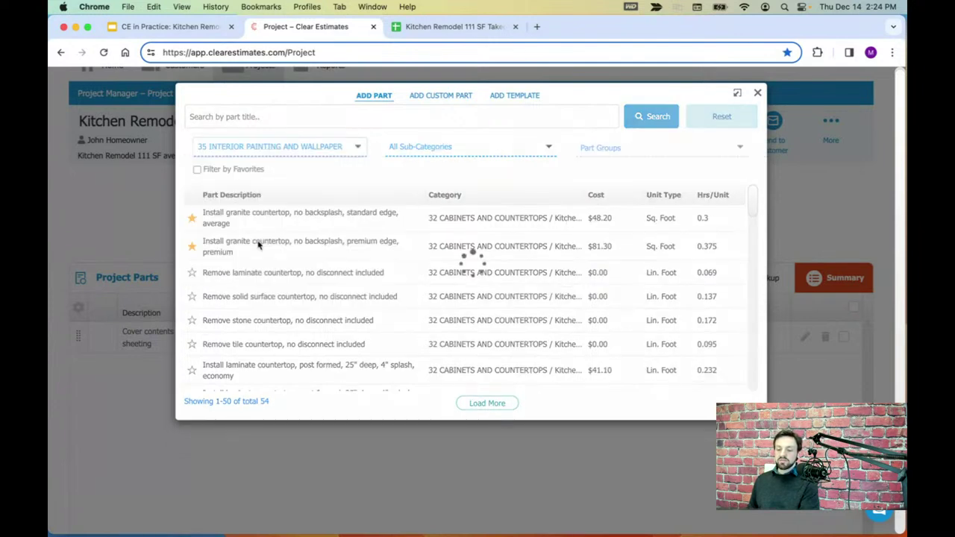
pyautogui.click(449, 153)
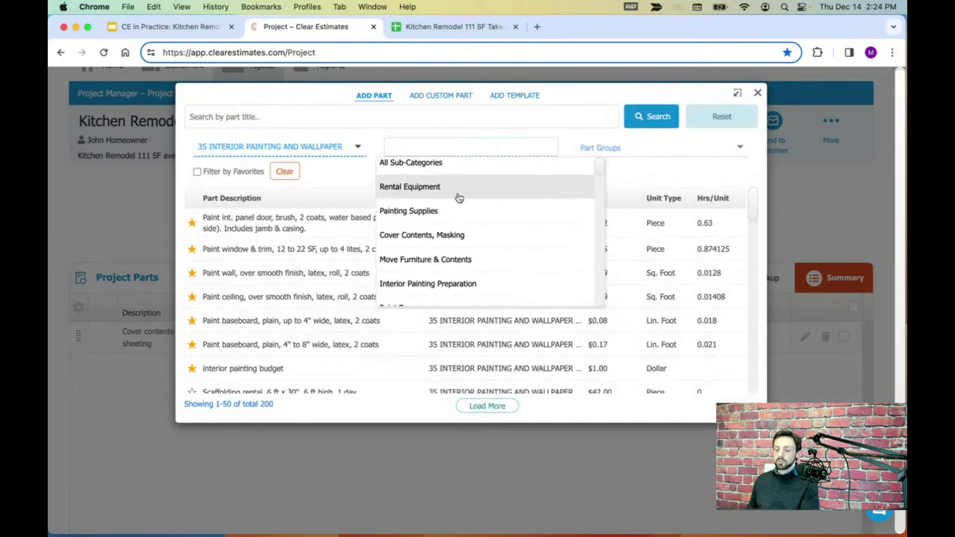
pyautogui.scroll(-5, 455, 197)
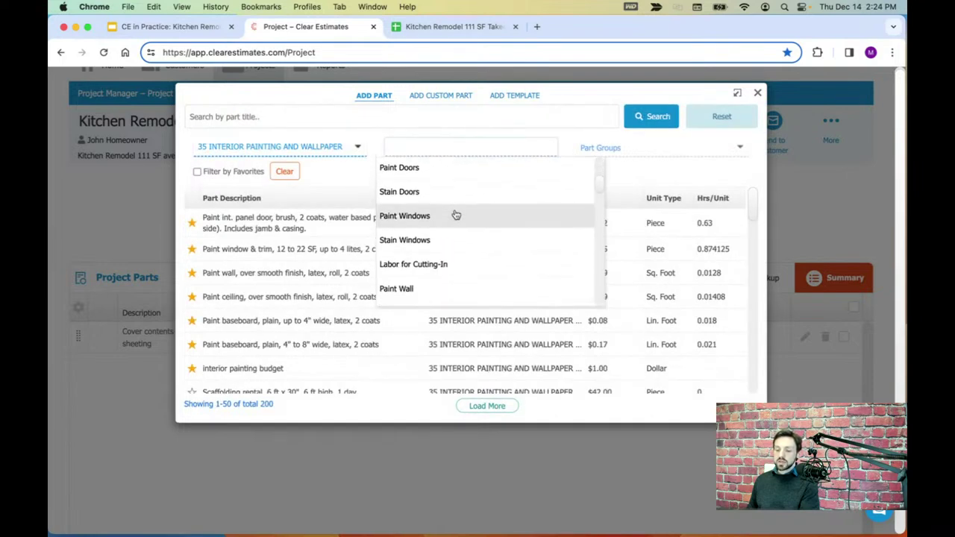
pyautogui.scroll(-2, 454, 215)
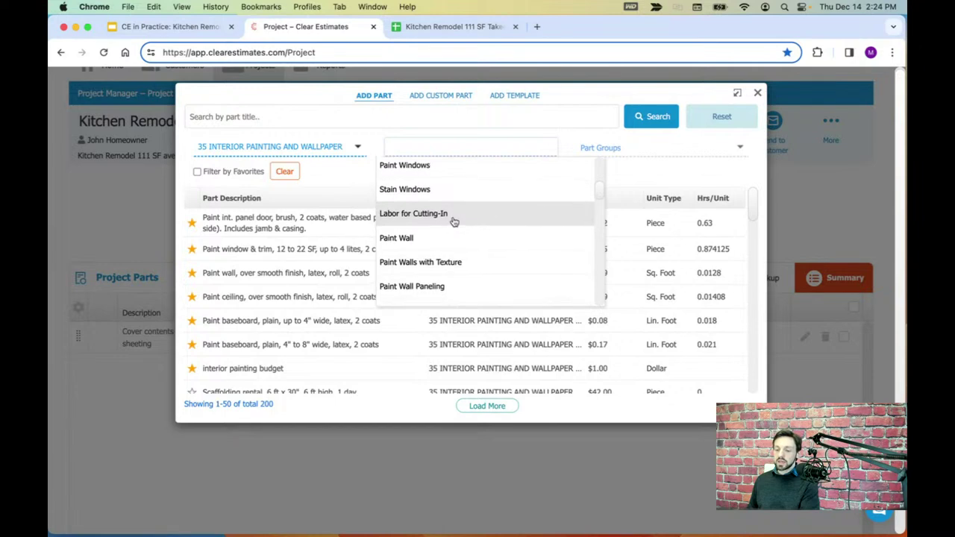
pyautogui.scroll(-1, 430, 239)
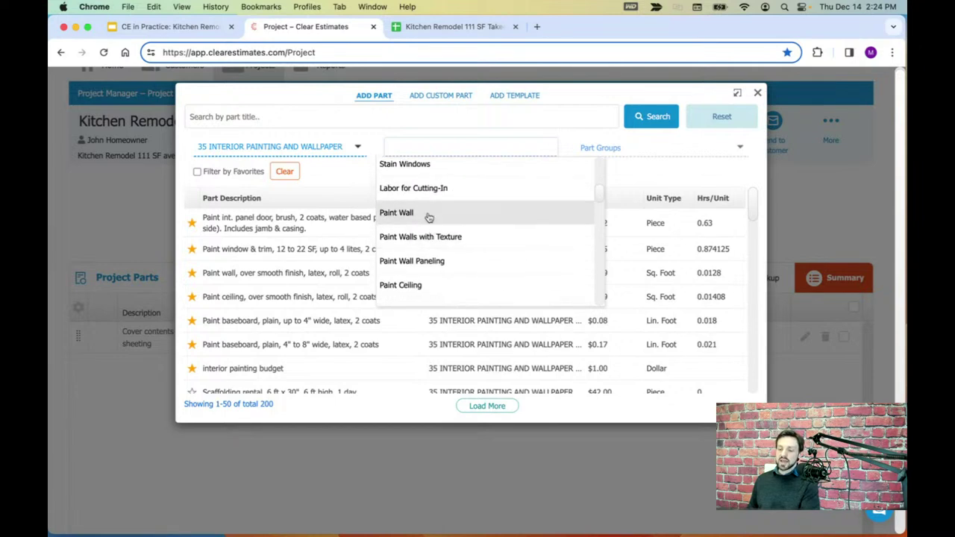
pyautogui.scroll(-1, 428, 216)
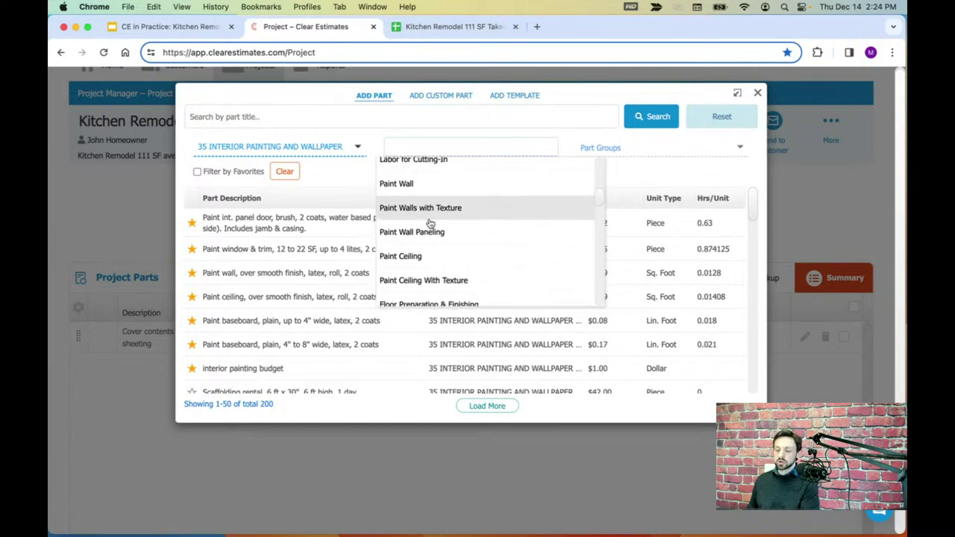
pyautogui.scroll(-1, 422, 253)
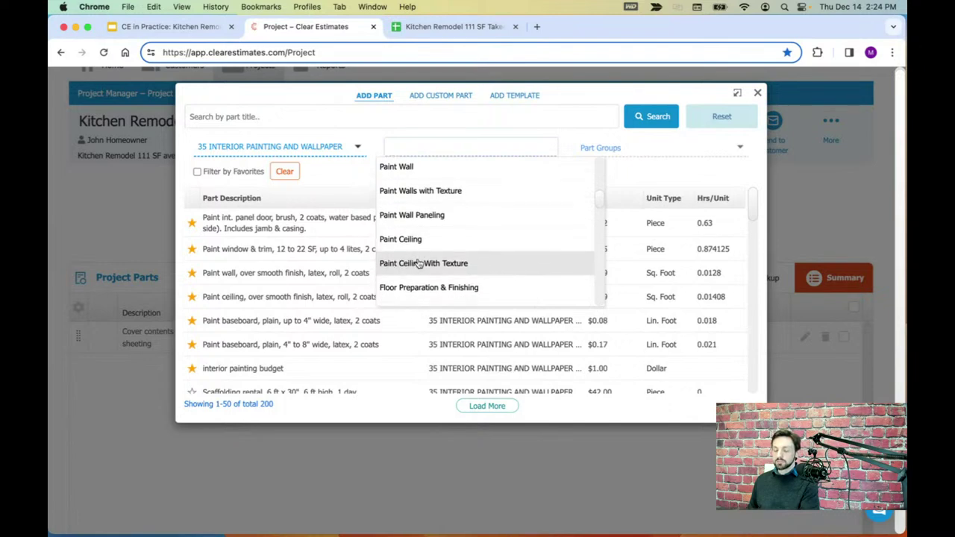
pyautogui.scroll(-4, 419, 261)
pyautogui.scroll(10, 416, 257)
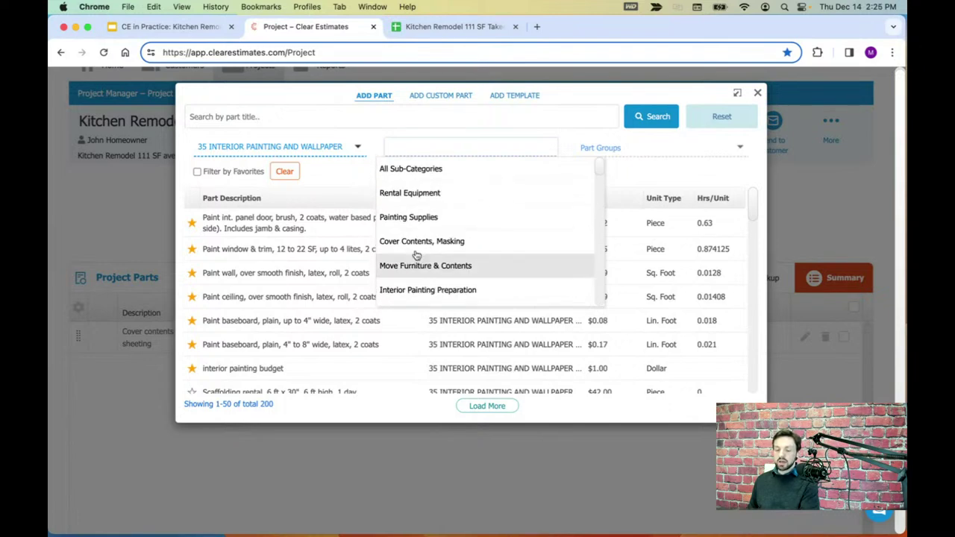
pyautogui.click(336, 184)
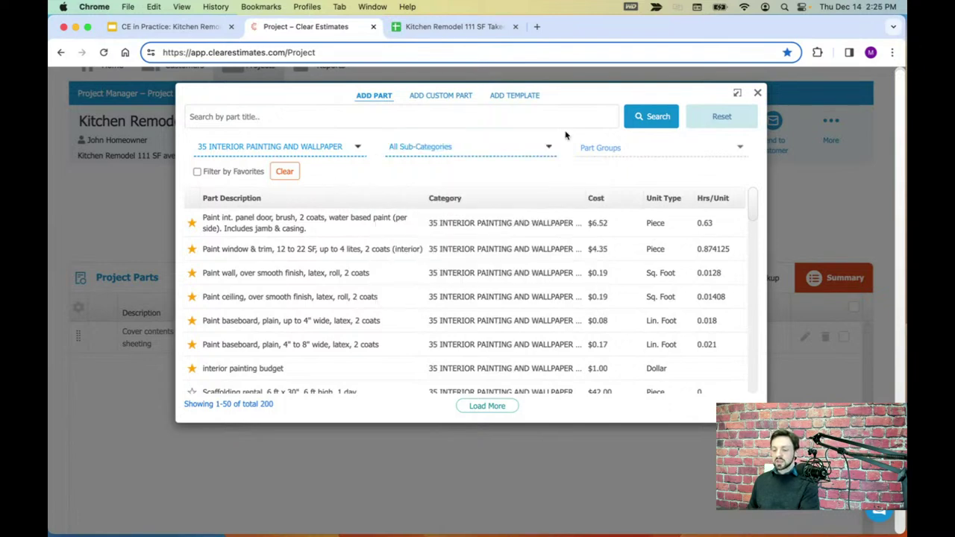
# - Close the part library unchanged, switch to the Kitchen Remodel takeoff sheet, and select Surface Protection
pyautogui.click(757, 94)
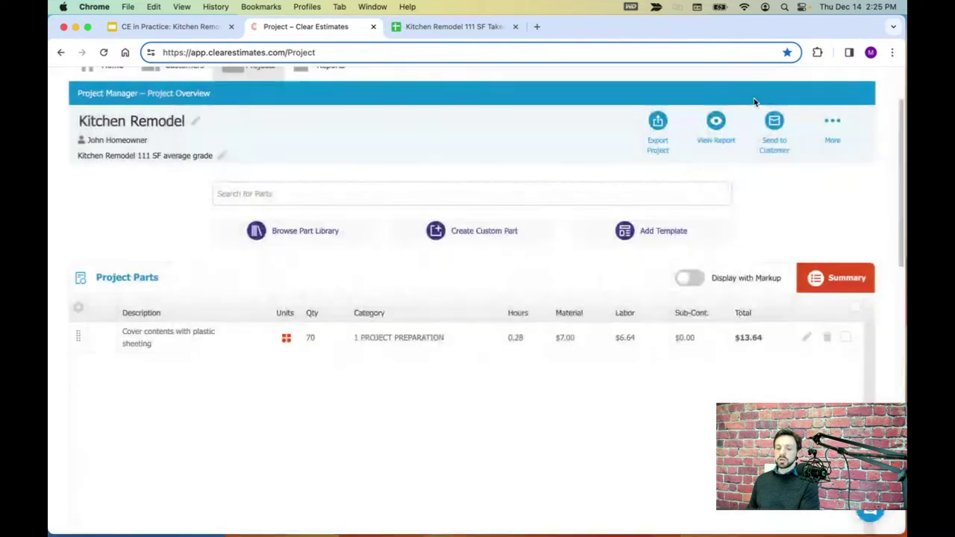
pyautogui.click(376, 155)
pyautogui.click(508, 415)
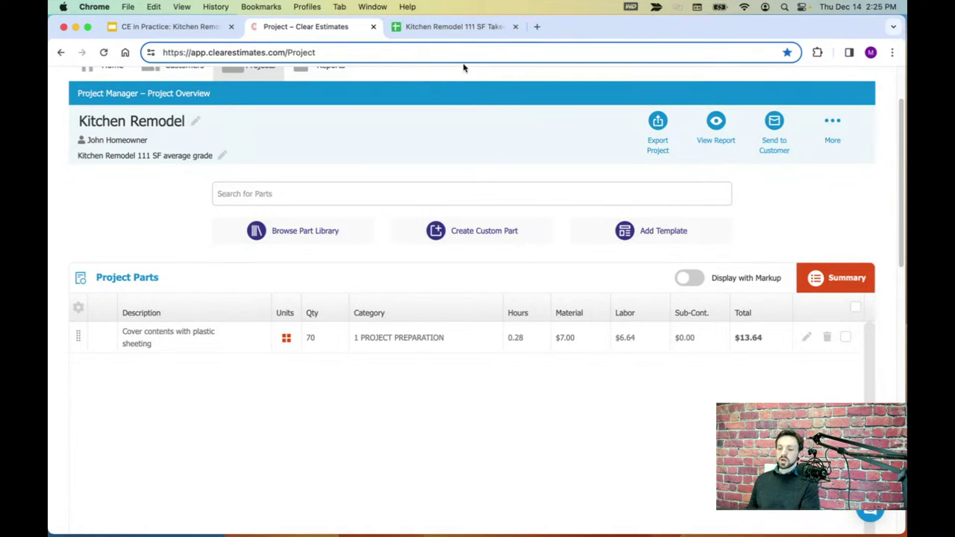
pyautogui.click(456, 27)
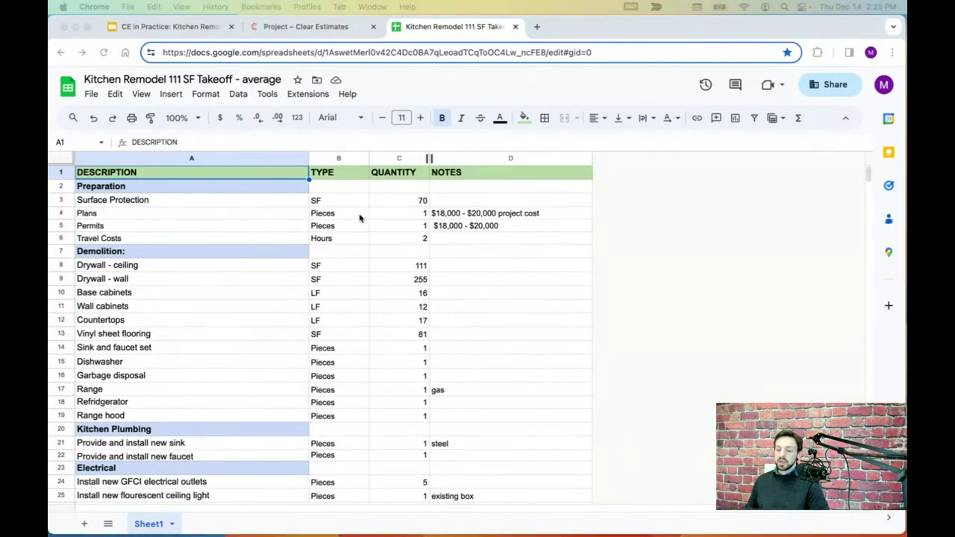
pyautogui.click(53, 200)
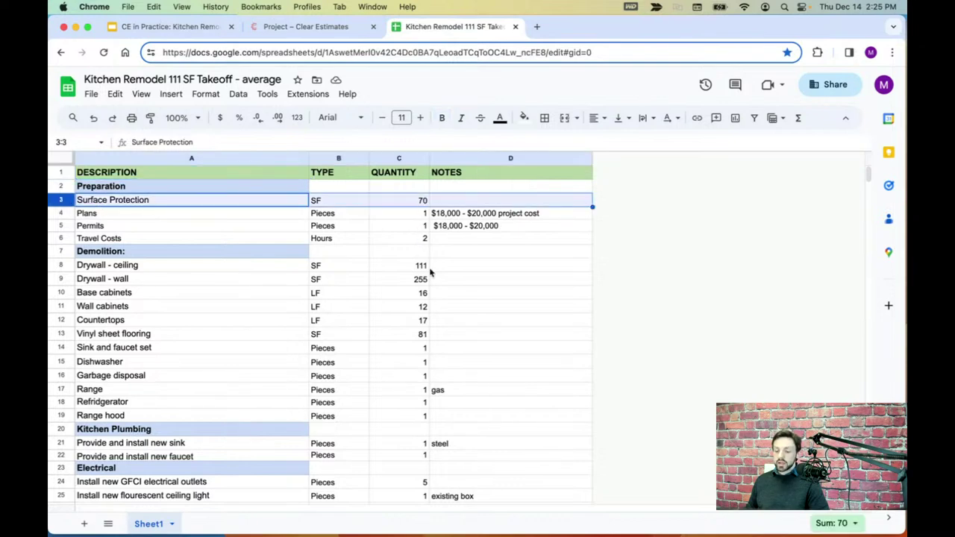
pyautogui.click(409, 160)
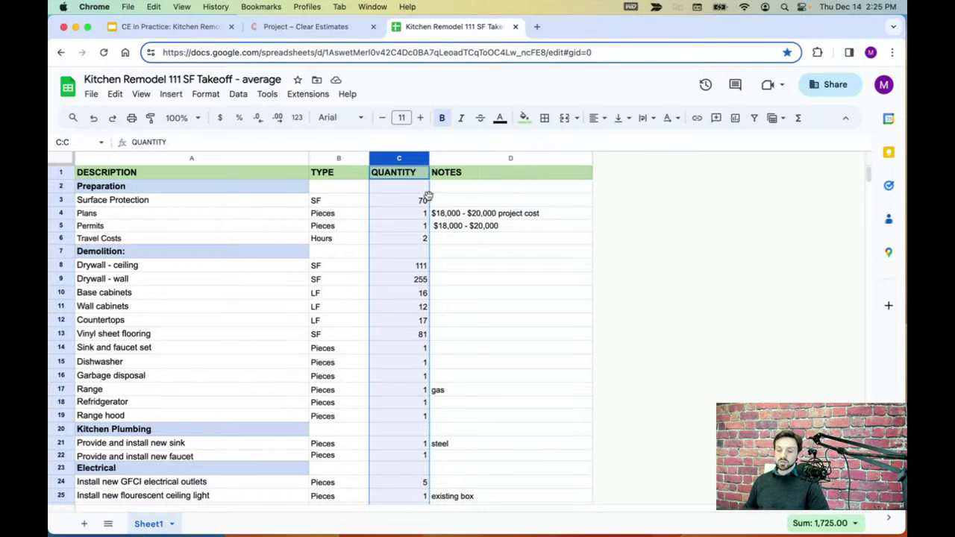
pyautogui.click(552, 214)
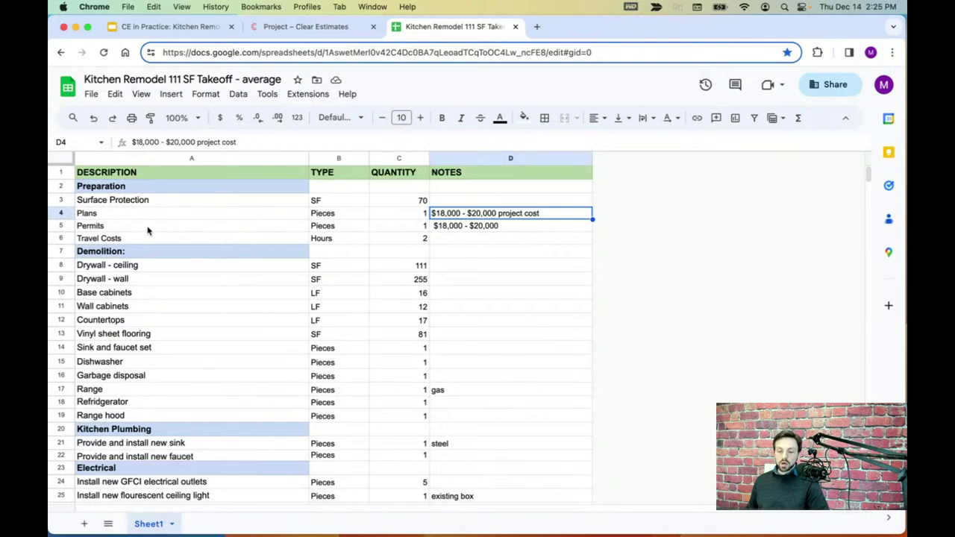
pyautogui.scroll(-2, 147, 231)
pyautogui.scroll(-2, 148, 309)
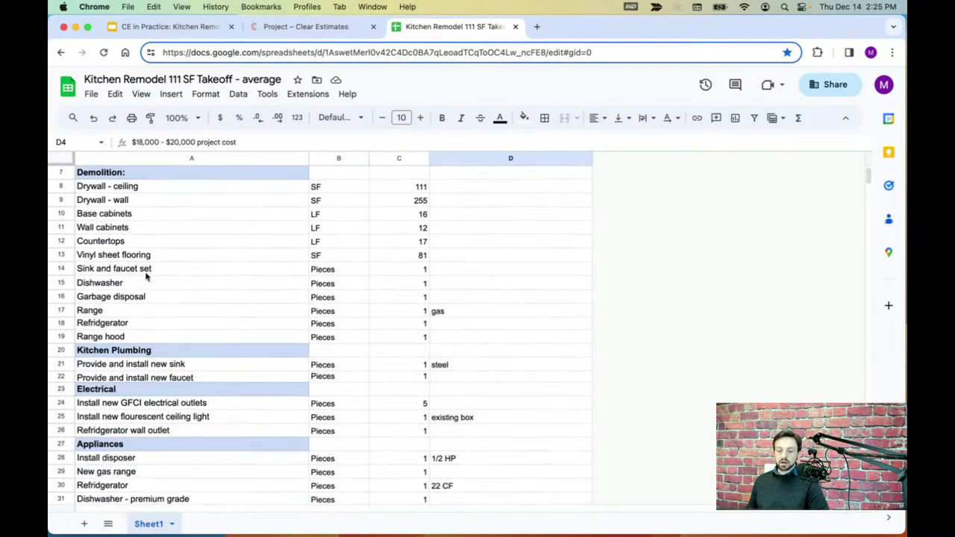
pyautogui.scroll(-3, 147, 270)
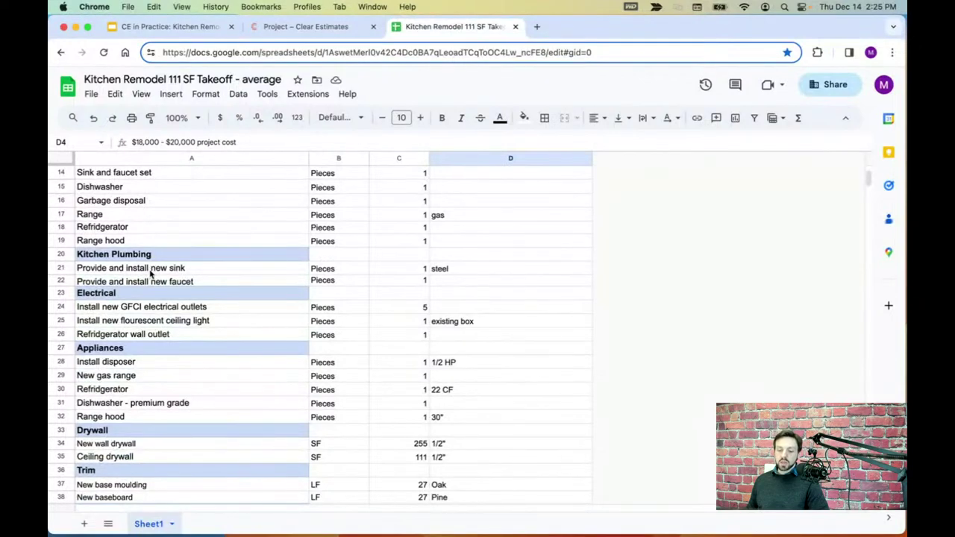
pyautogui.scroll(-5, 150, 274)
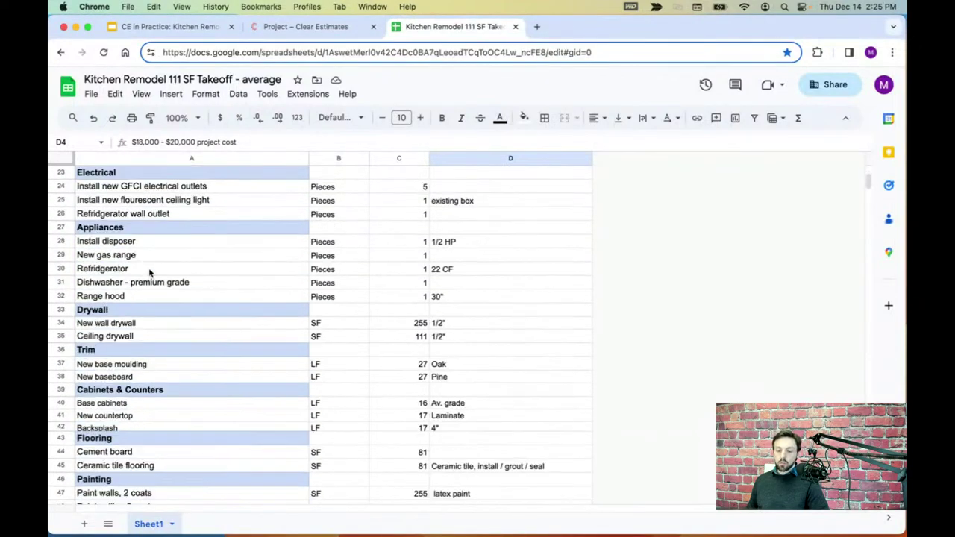
pyautogui.scroll(-1, 152, 288)
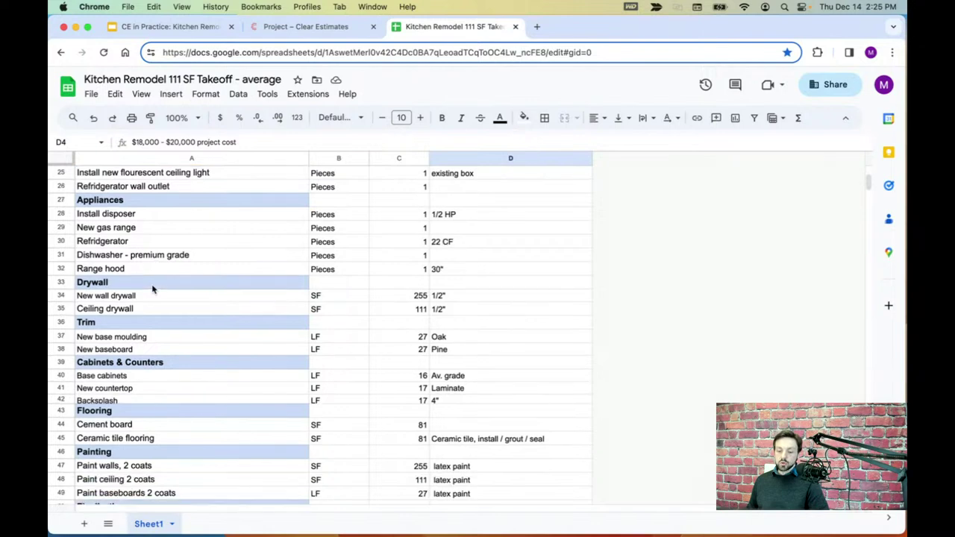
pyautogui.scroll(-1, 152, 289)
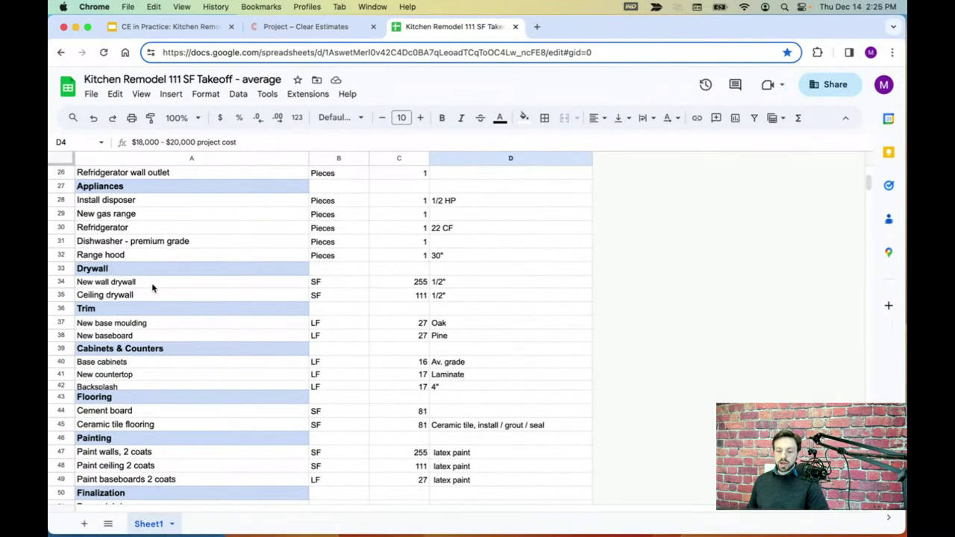
pyautogui.scroll(6, 152, 288)
pyautogui.scroll(-8, 150, 288)
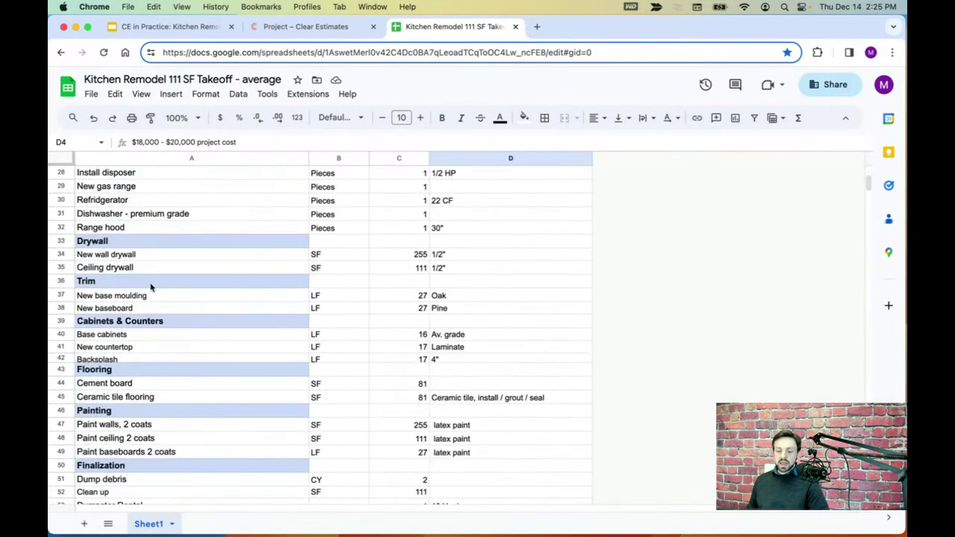
pyautogui.scroll(-3, 150, 288)
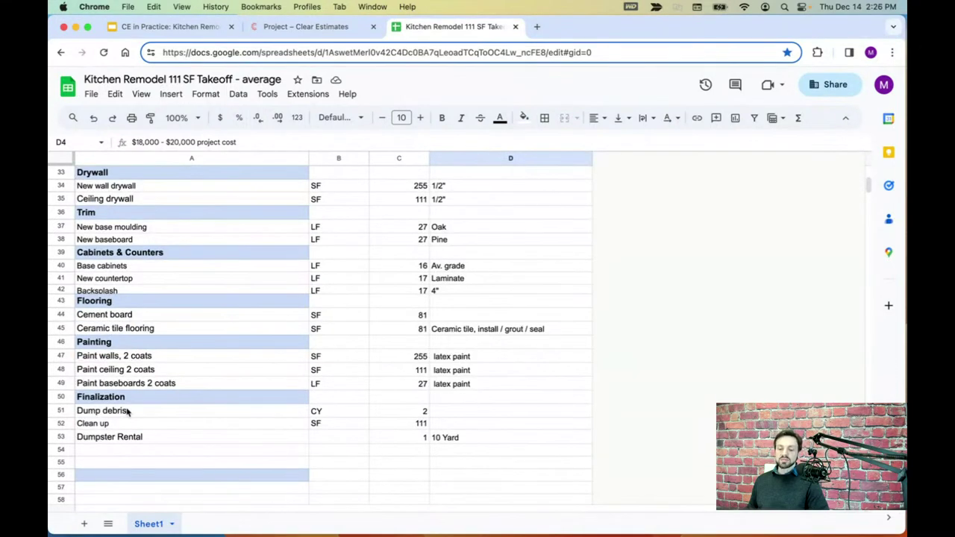
pyautogui.scroll(15, 200, 385)
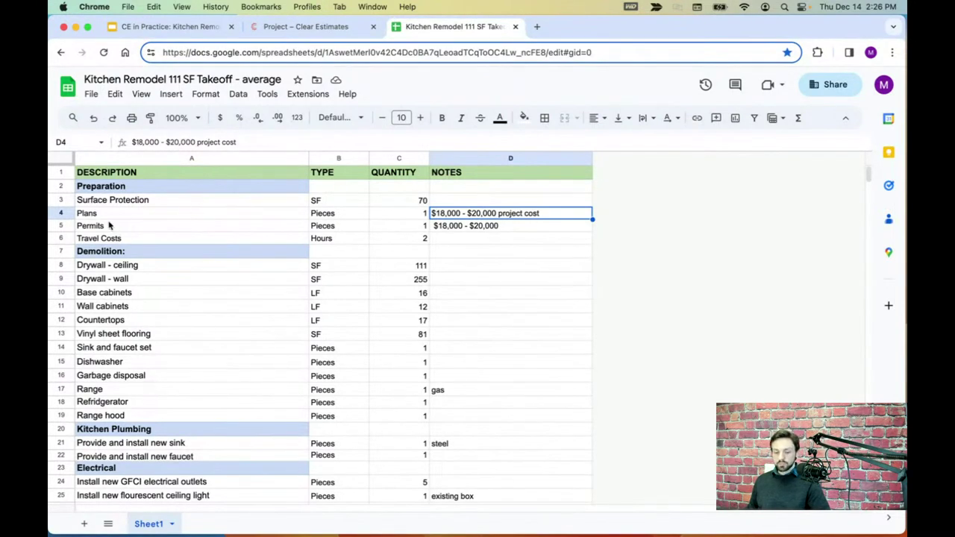
pyautogui.click(61, 200)
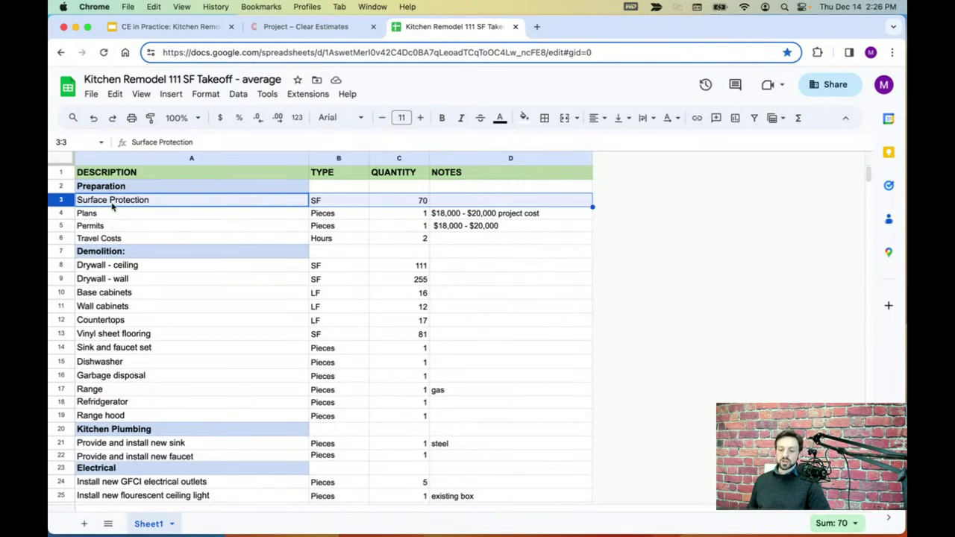
pyautogui.click(408, 202)
pyautogui.click(353, 203)
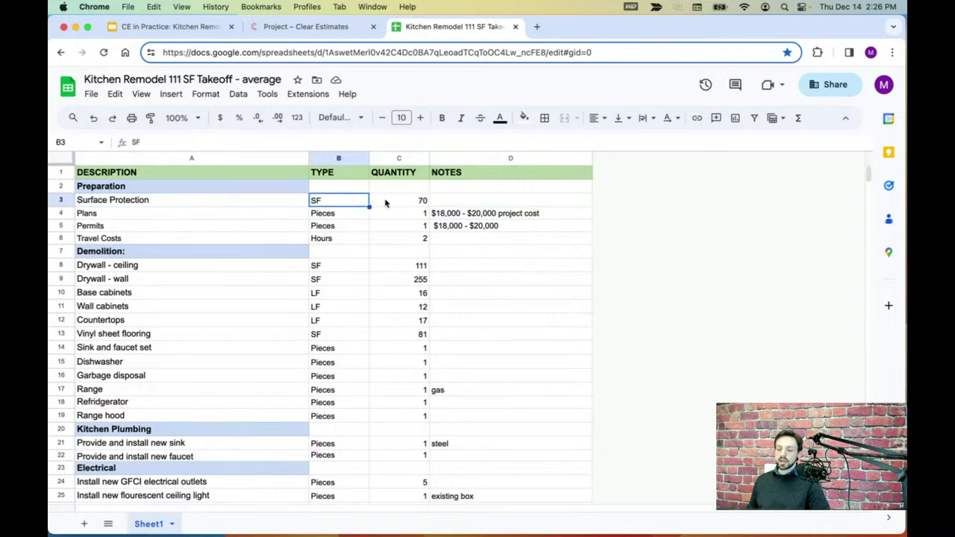
pyautogui.click(387, 202)
pyautogui.click(312, 27)
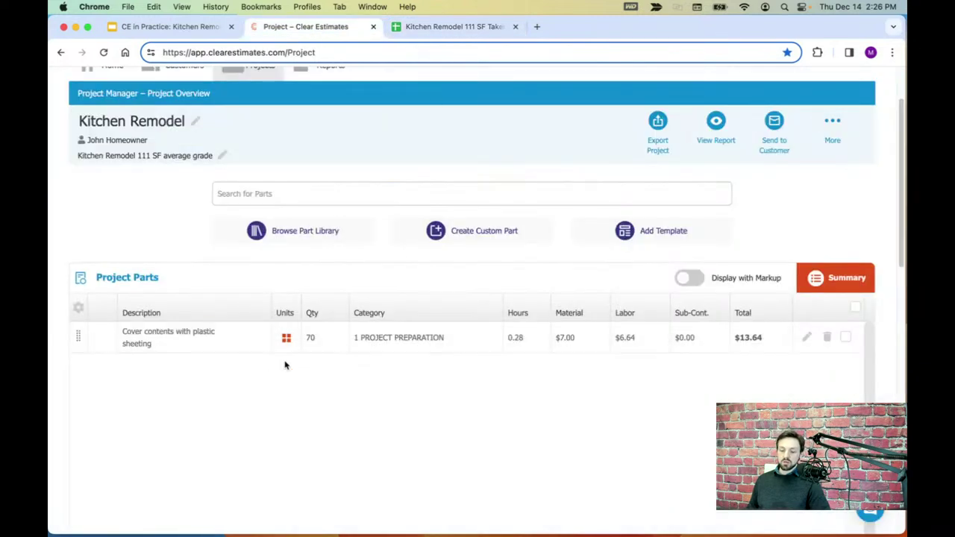
pyautogui.click(440, 27)
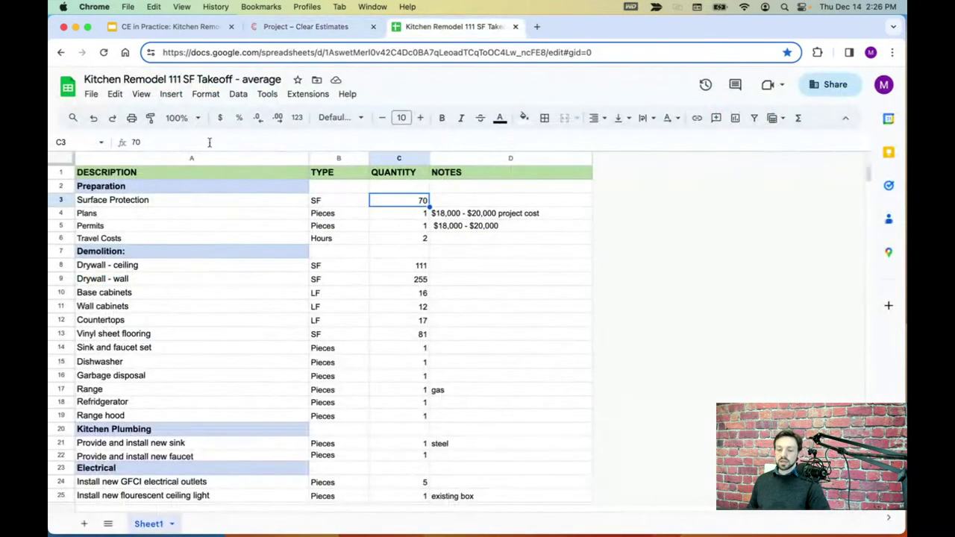
pyautogui.click(61, 213)
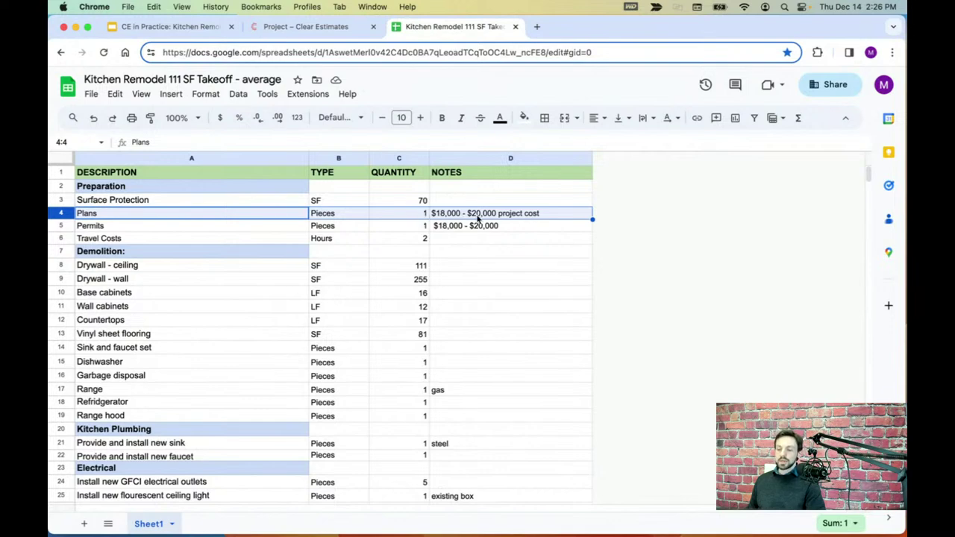
pyautogui.click(313, 27)
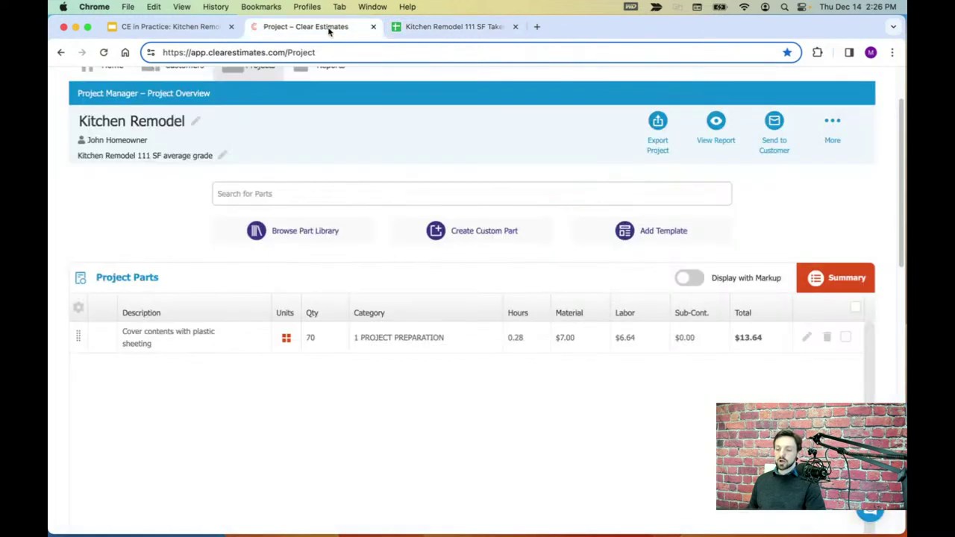
# - Filter the part library to 1 PROJECT PREPARATION, sub-category Plans & Permits
pyautogui.click(294, 239)
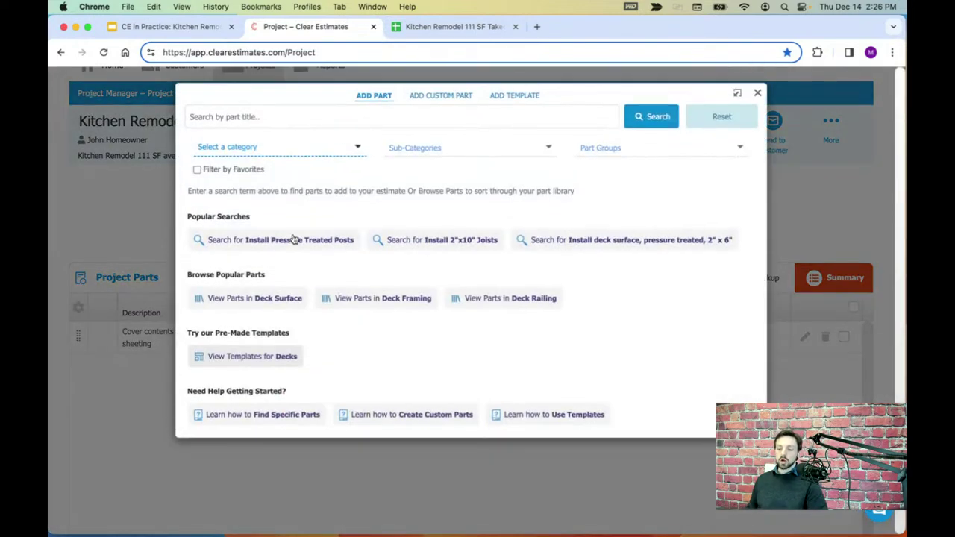
pyautogui.click(257, 151)
pyautogui.click(258, 194)
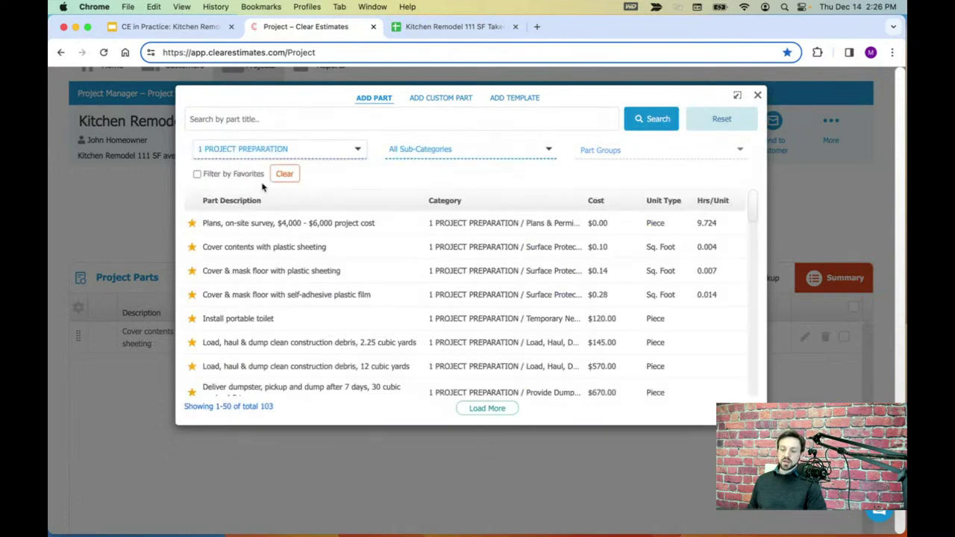
pyautogui.click(443, 152)
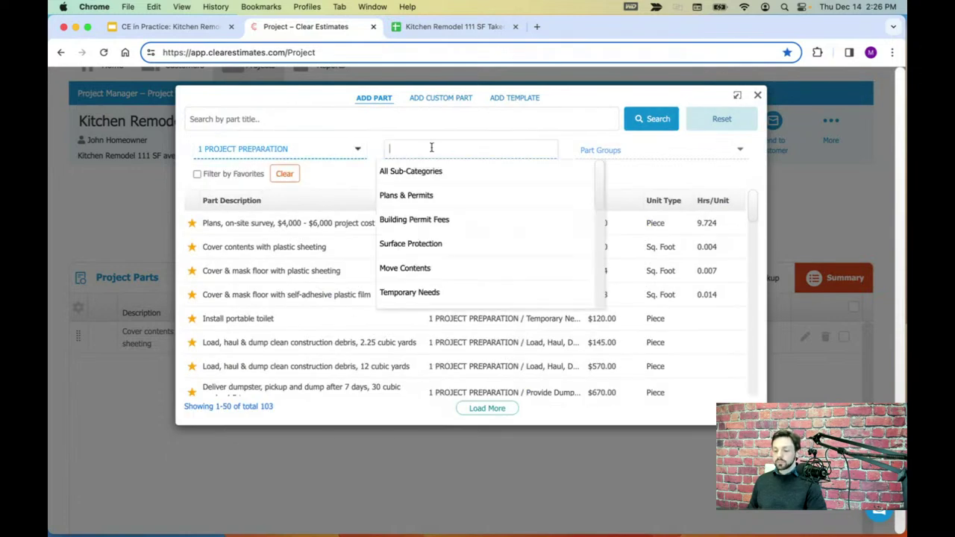
pyautogui.click(403, 198)
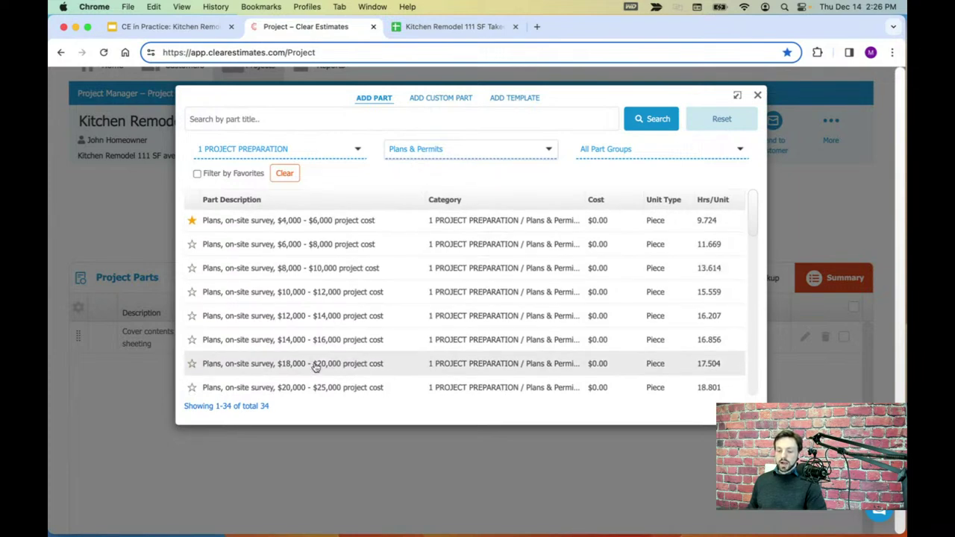
# - Add the $581.13 'Plans, on-site survey, $18,000 - $20,000' part, then return to the takeoff sheet
pyautogui.click(287, 365)
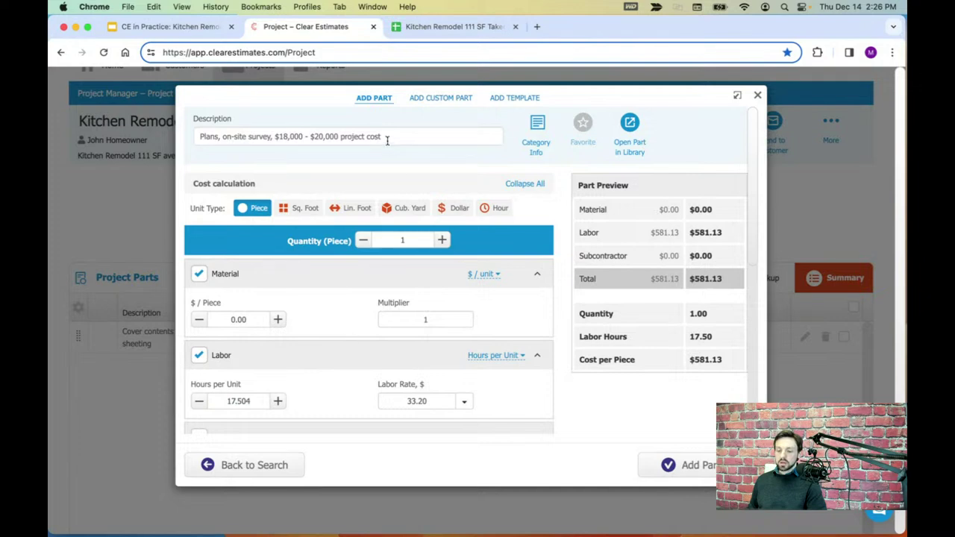
pyautogui.moveTo(387, 140); pyautogui.dragTo(390, 139)
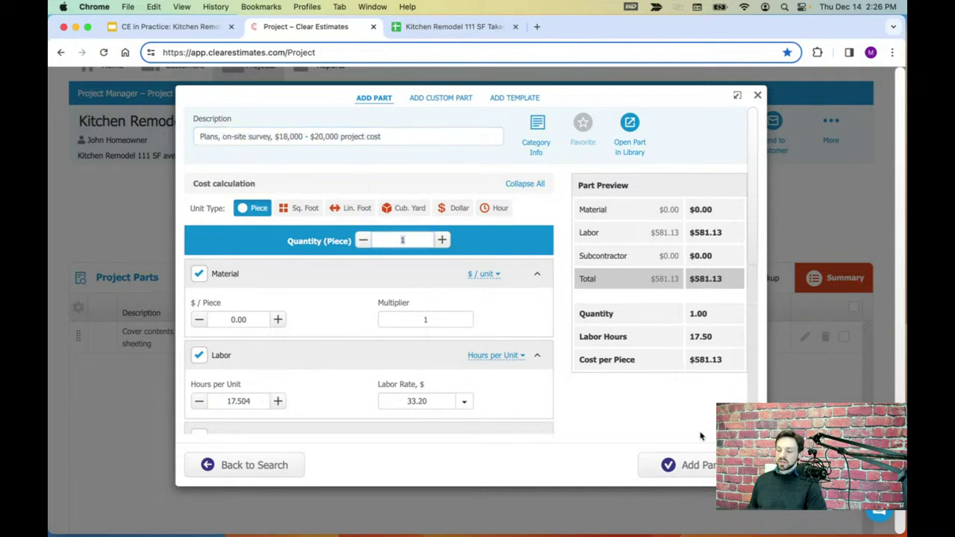
pyautogui.click(687, 464)
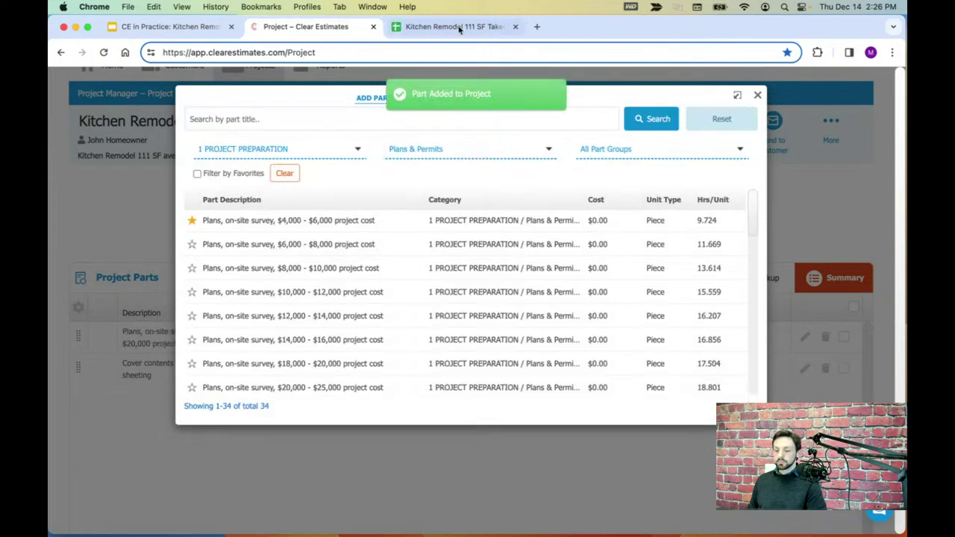
pyautogui.click(421, 27)
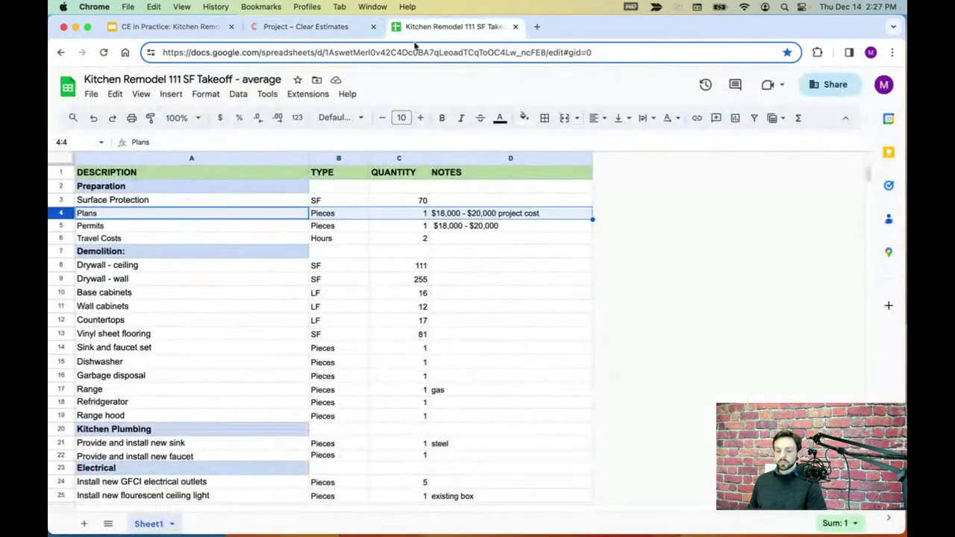
# - Check the Permits line in the takeoff, then narrow the part library to Building Permit Fees
pyautogui.click(65, 225)
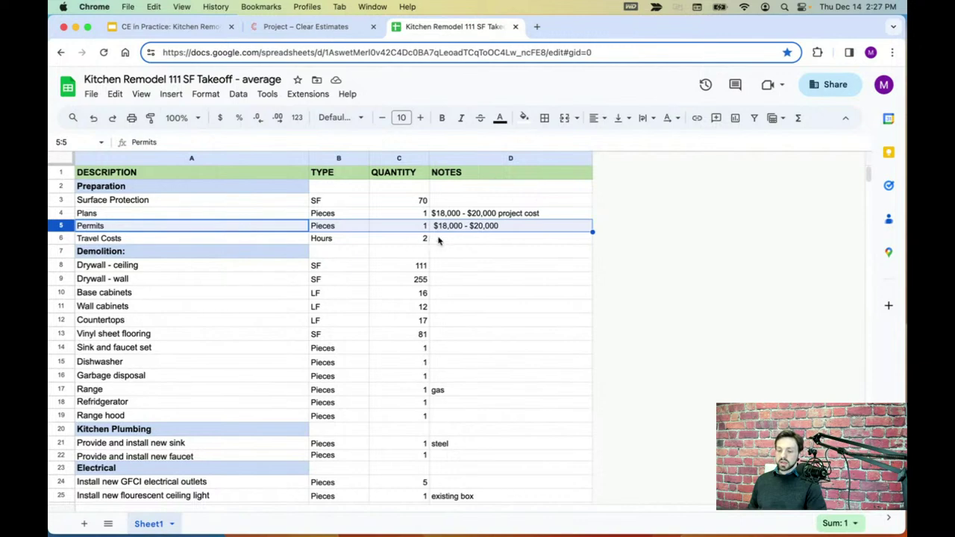
pyautogui.click(327, 29)
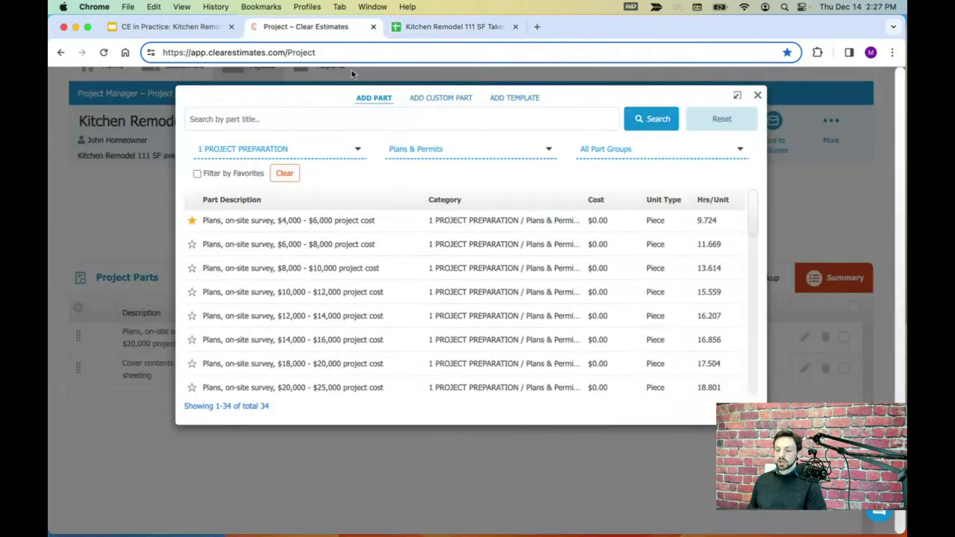
pyautogui.click(425, 151)
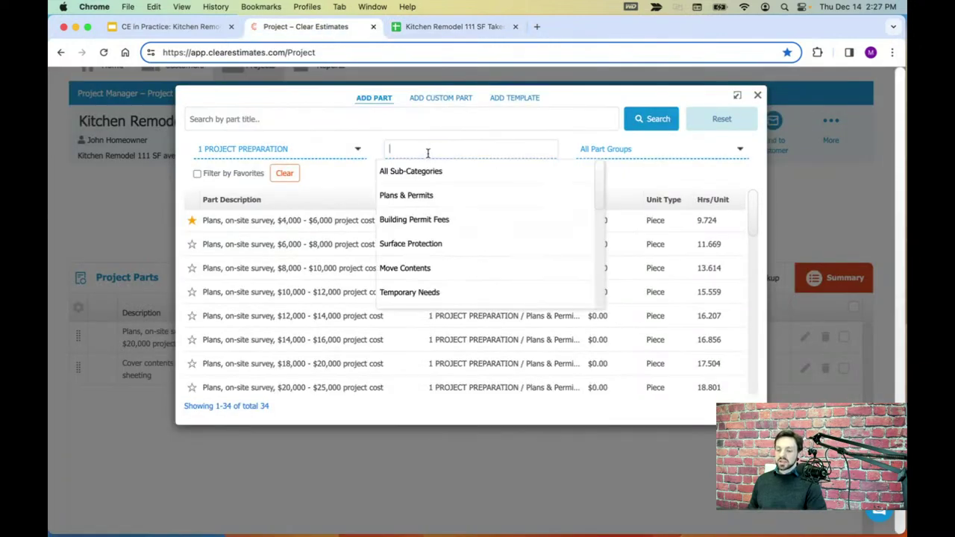
pyautogui.click(417, 219)
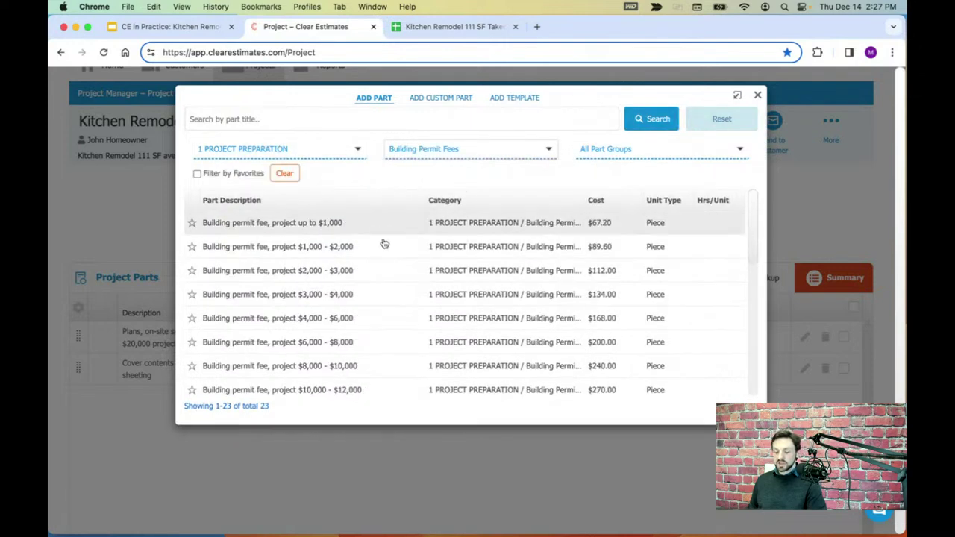
# - Add the $400 'Building permit fee, project $18,000 - $20,000' part at quantity 1
pyautogui.scroll(-5, 399, 279)
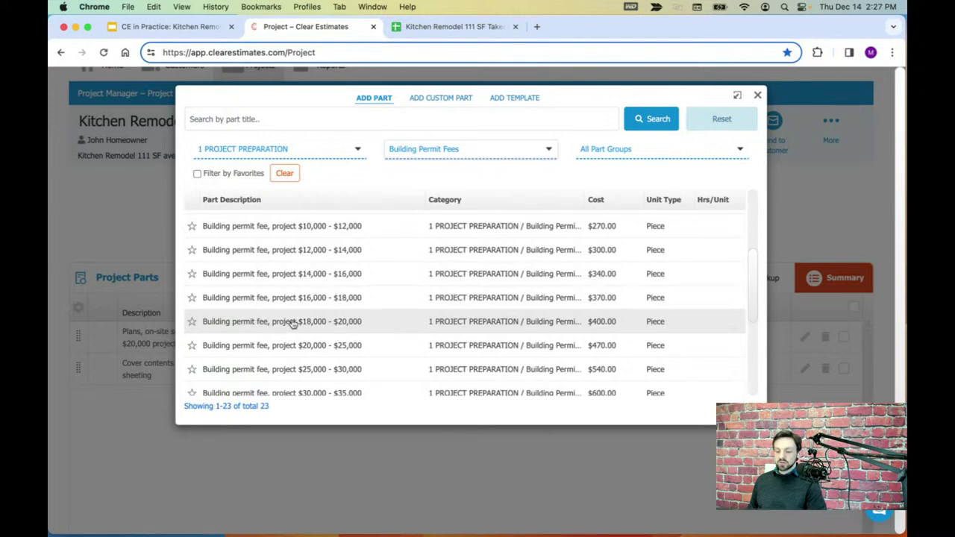
pyautogui.click(289, 323)
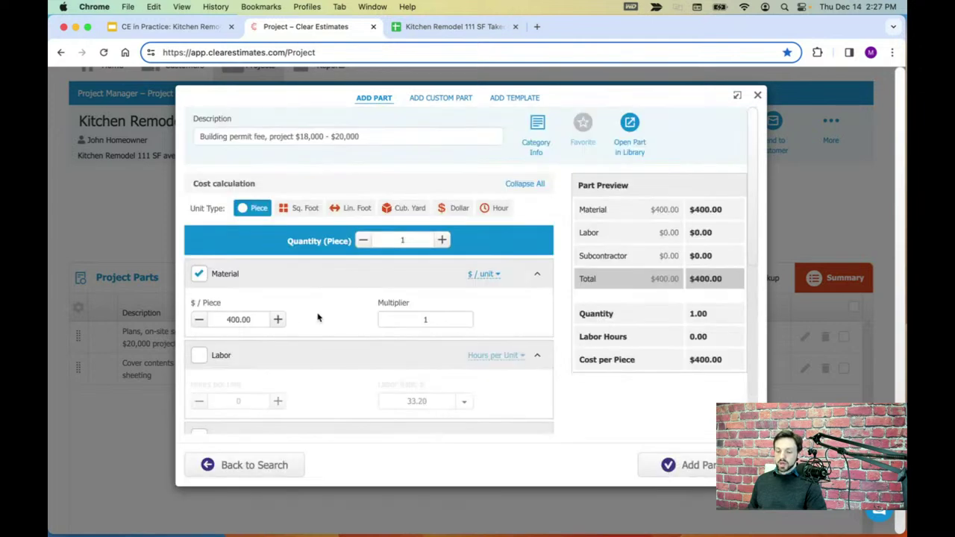
pyautogui.click(416, 241)
pyautogui.click(693, 465)
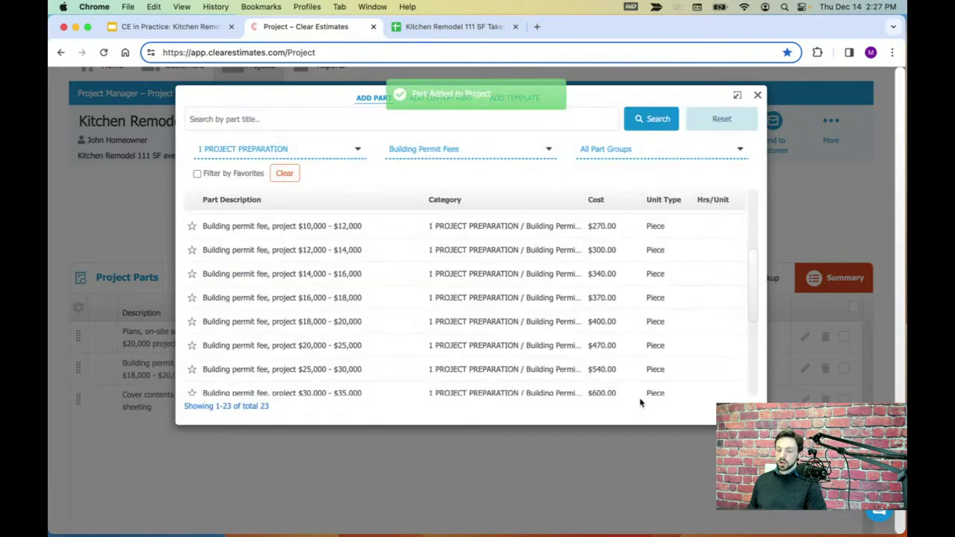
# - Check the Travel Costs line in the takeoff sheet and return to the estimate
pyautogui.click(457, 28)
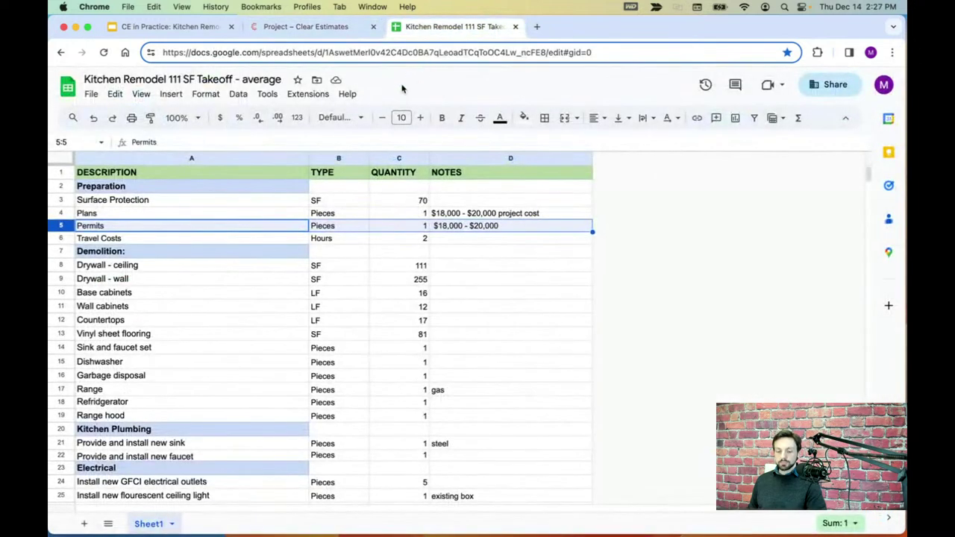
pyautogui.click(77, 237)
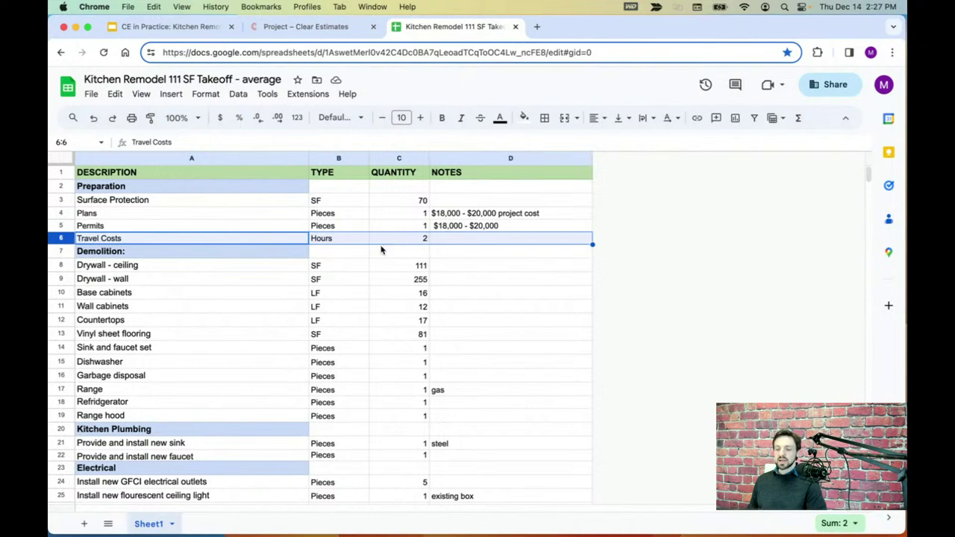
pyautogui.click(310, 28)
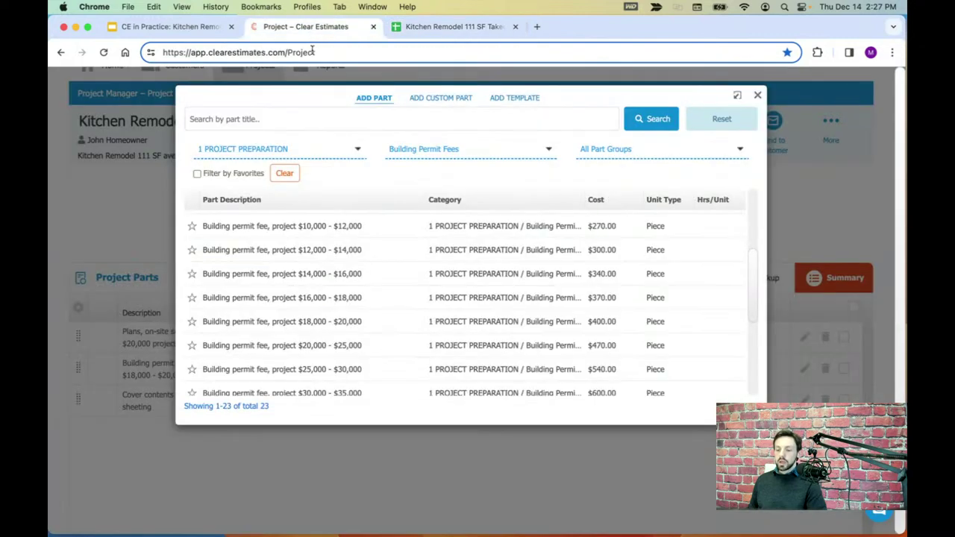
# - Close the Add Part dialog and start a new custom part for the Kitchen Remodel project
pyautogui.click(757, 97)
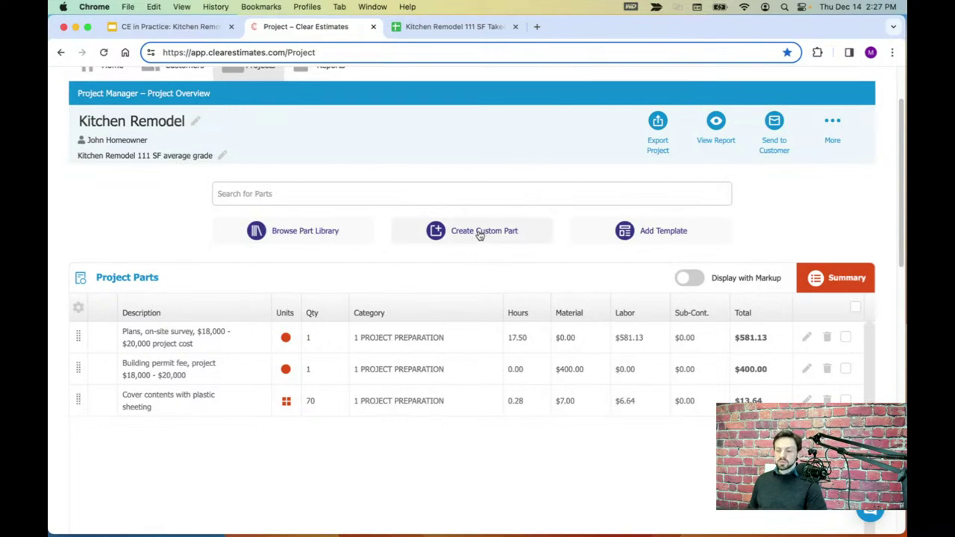
pyautogui.click(471, 232)
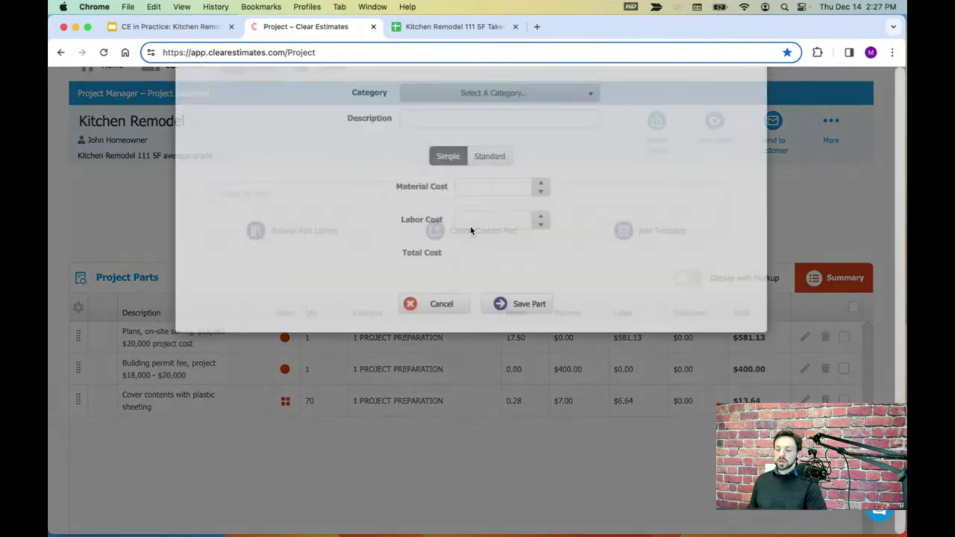
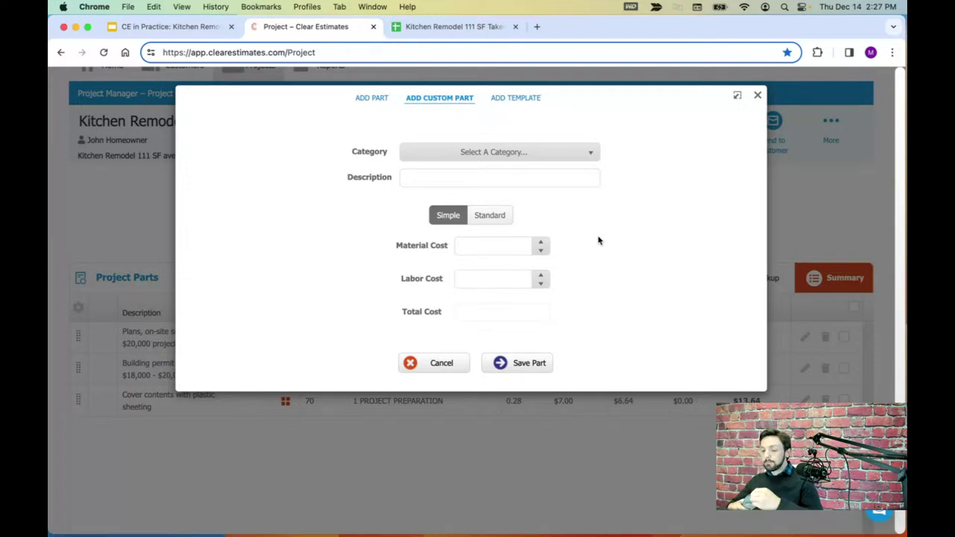
# - Create a custom part named 'Travel Cost' under 1 PROJECT PREPARATION
pyautogui.click(545, 153)
pyautogui.click(485, 186)
pyautogui.click(486, 179)
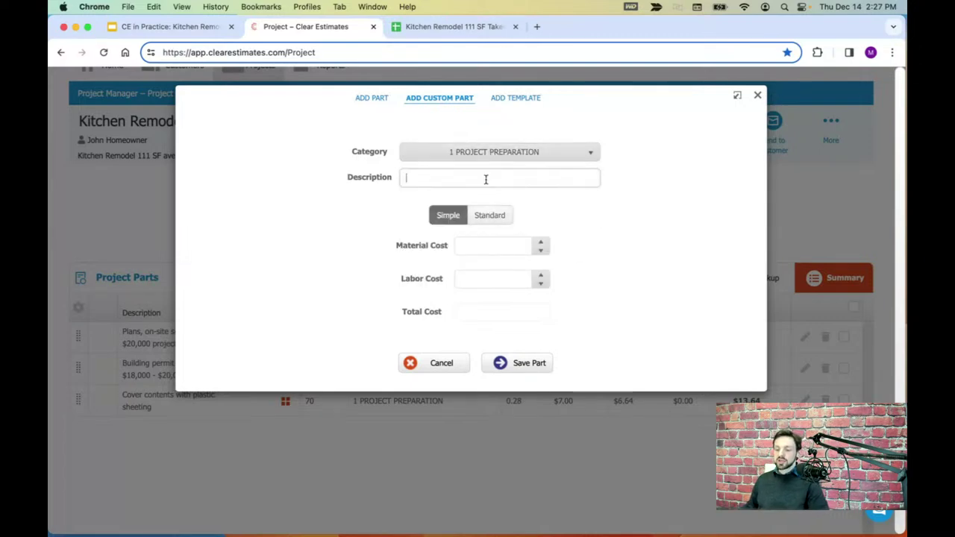
pyautogui.write('Travel Co')
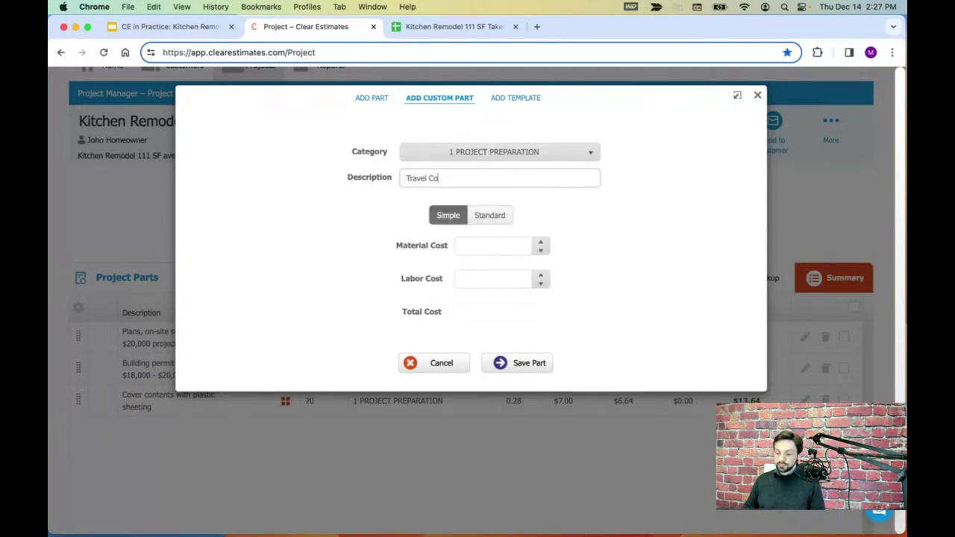
pyautogui.write('st')
# - Give Travel Cost a $150 material cost, save it, and drag its row toward the list bottom
pyautogui.click(492, 245)
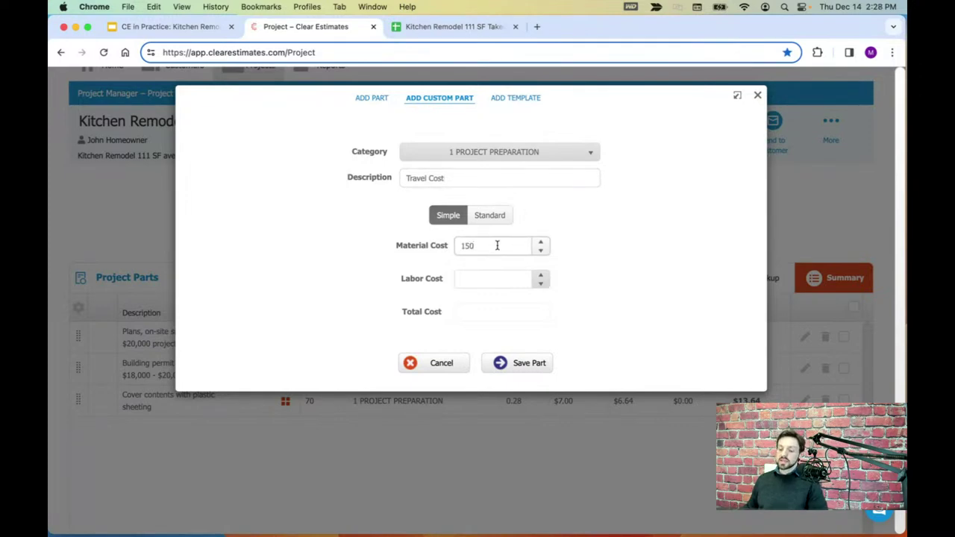
pyautogui.moveTo(497, 246); pyautogui.dragTo(459, 245)
pyautogui.click(473, 243)
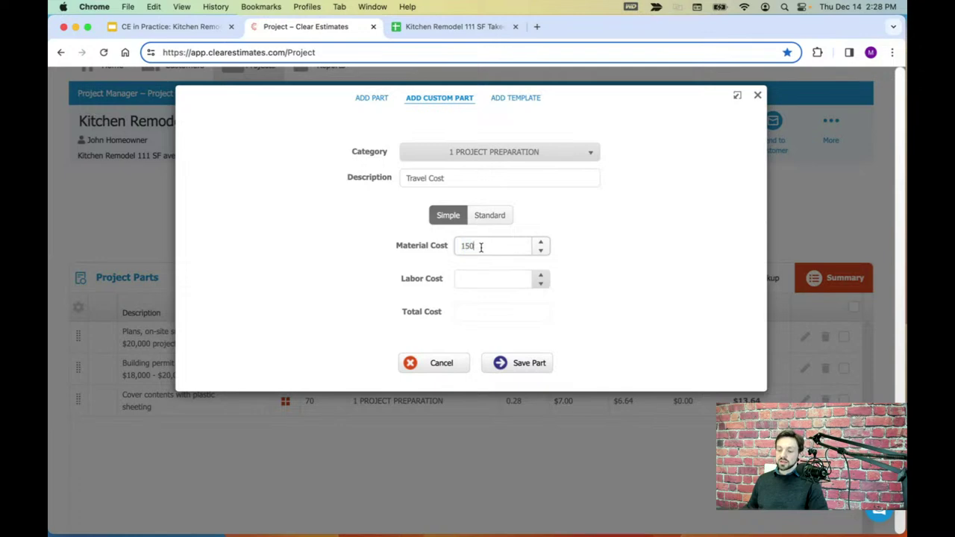
pyautogui.click(535, 367)
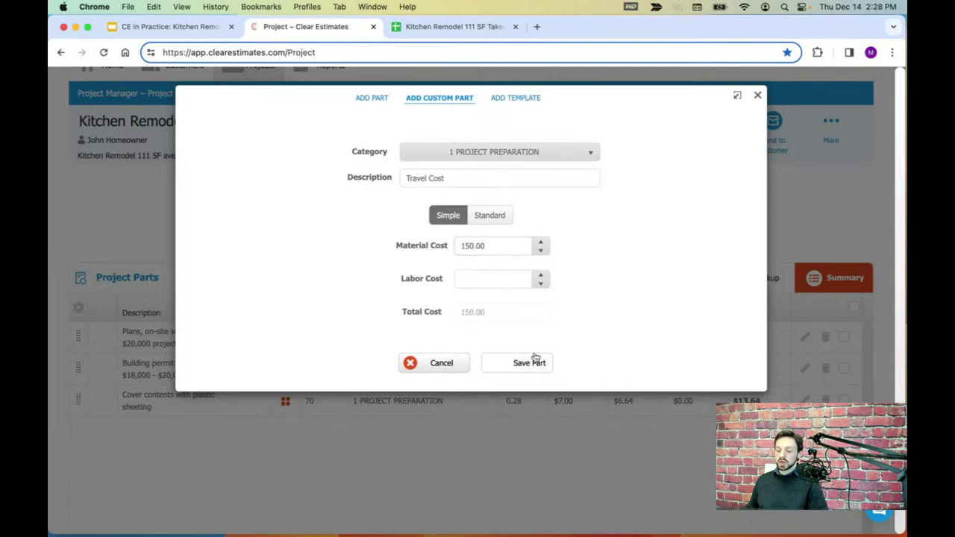
pyautogui.click(757, 96)
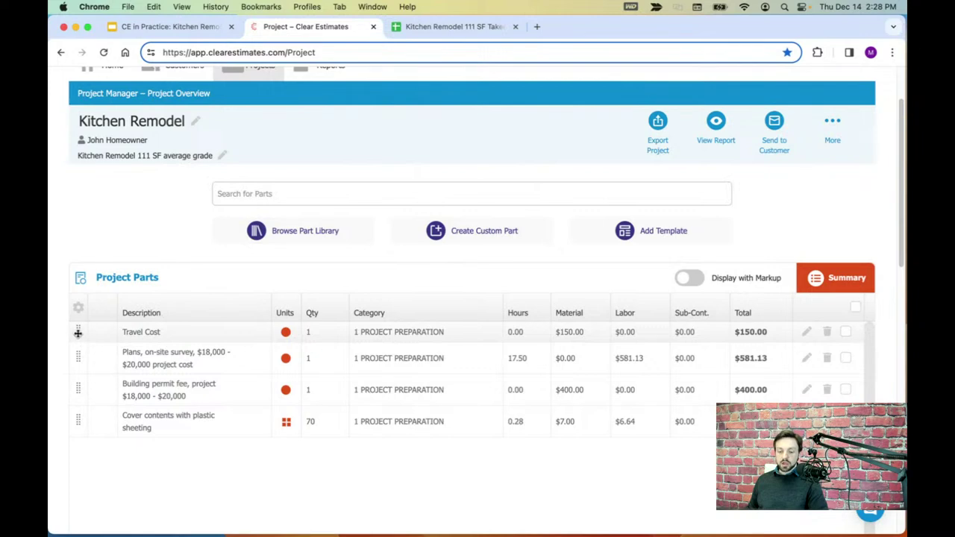
pyautogui.moveTo(78, 332); pyautogui.dragTo(126, 415)
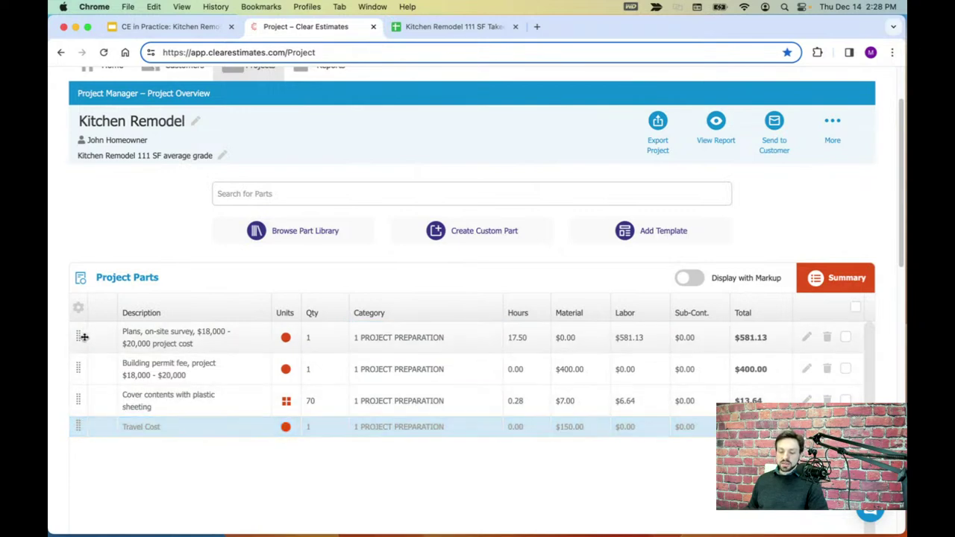
# - Confirm Travel Cost stays in 1 PROJECT PREPARATION and glance at the takeoff's Demolition row
pyautogui.click(384, 437)
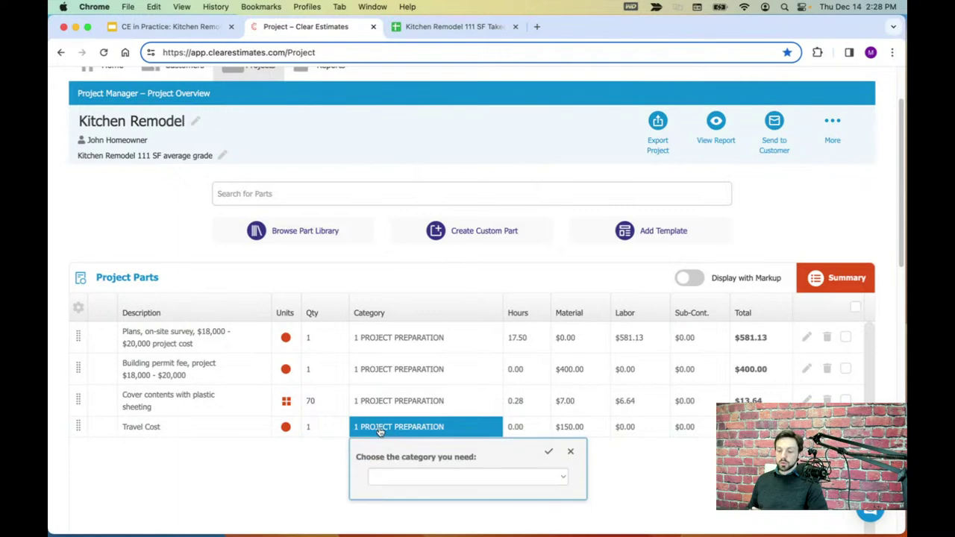
pyautogui.click(311, 454)
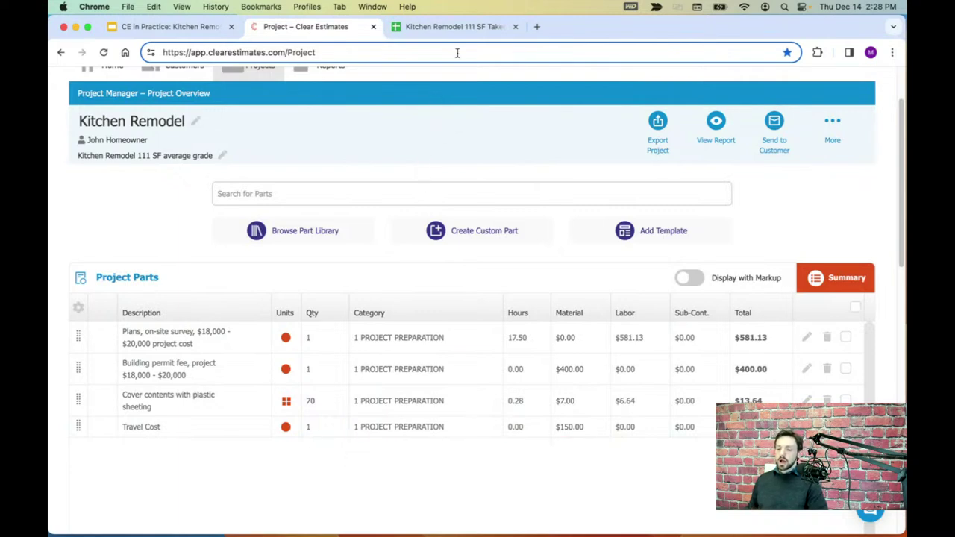
pyautogui.click(455, 26)
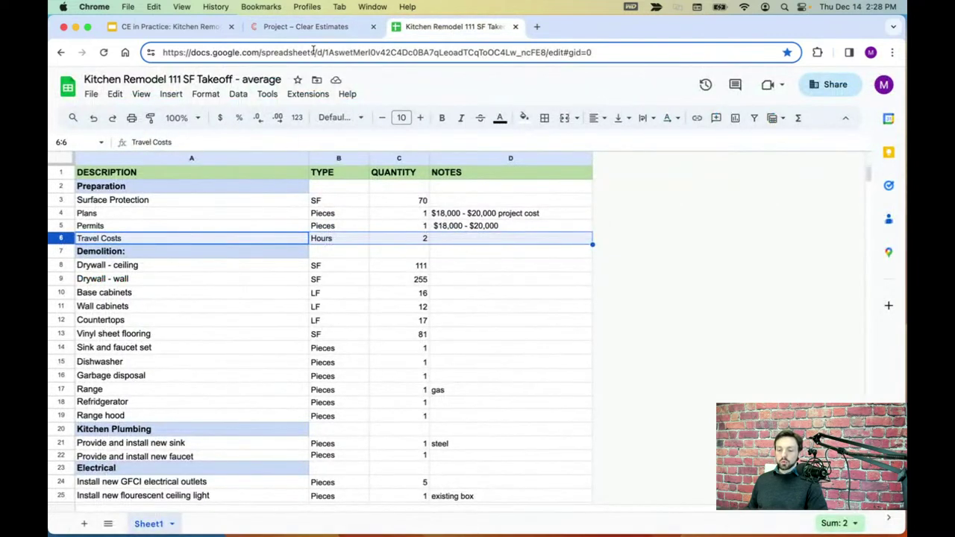
pyautogui.click(61, 251)
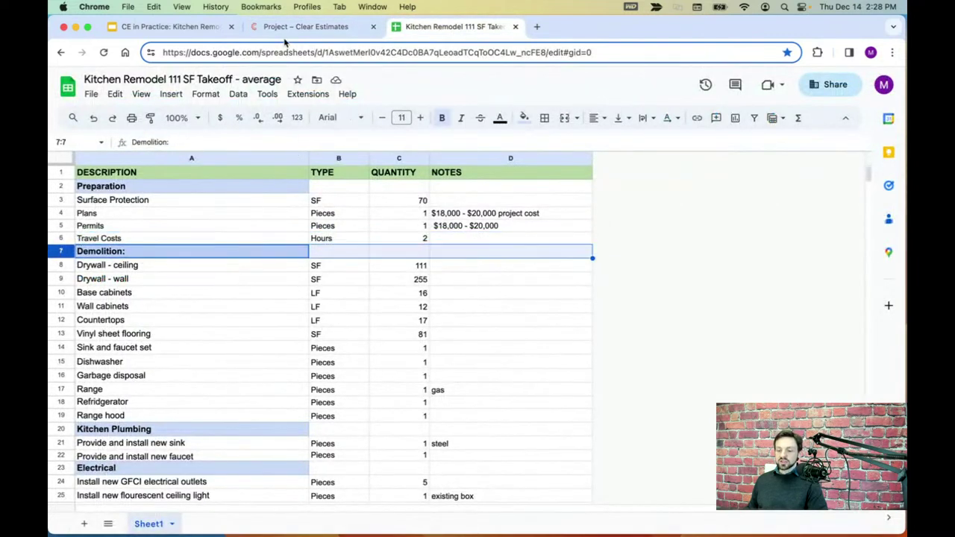
pyautogui.click(288, 27)
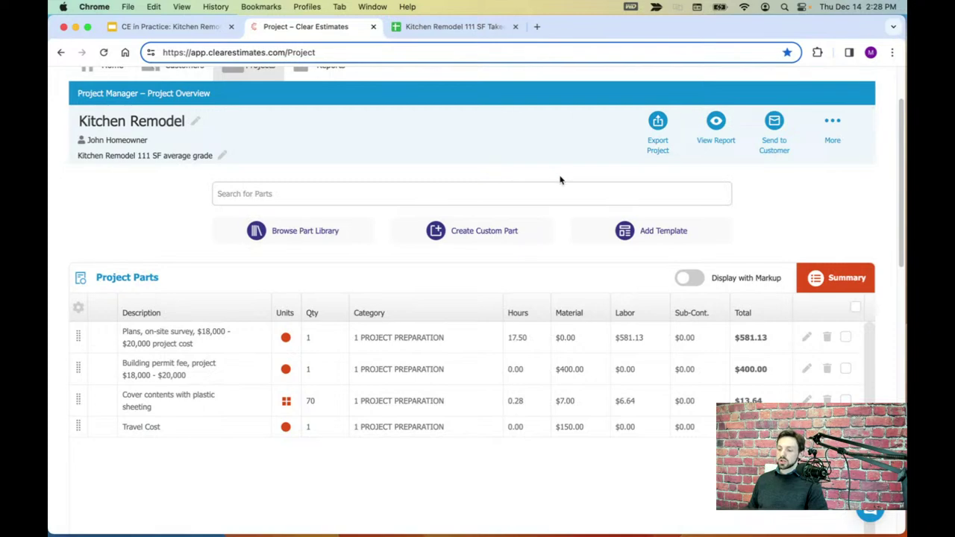
pyautogui.scroll(1, 561, 177)
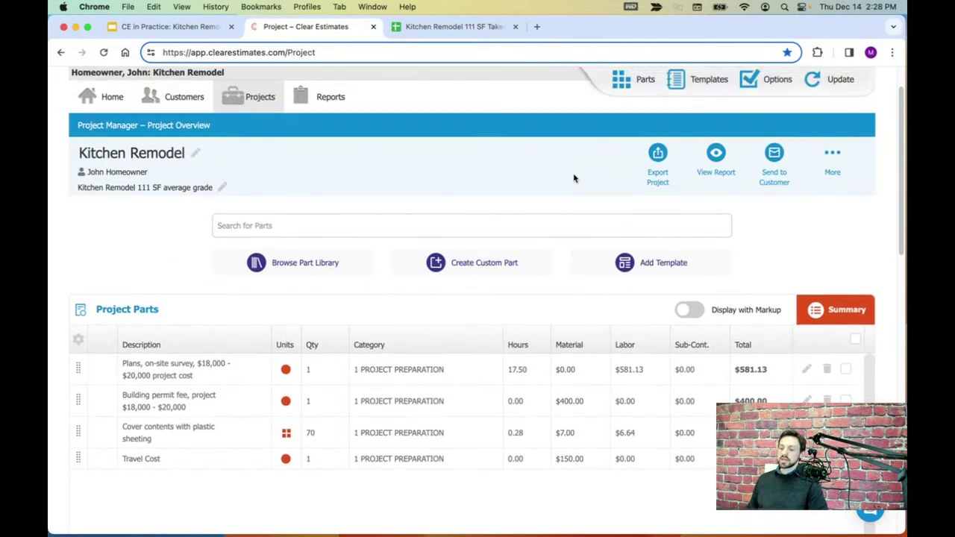
# - Generate the Kitchen Remodel proposal as a PDF and view it
pyautogui.click(716, 155)
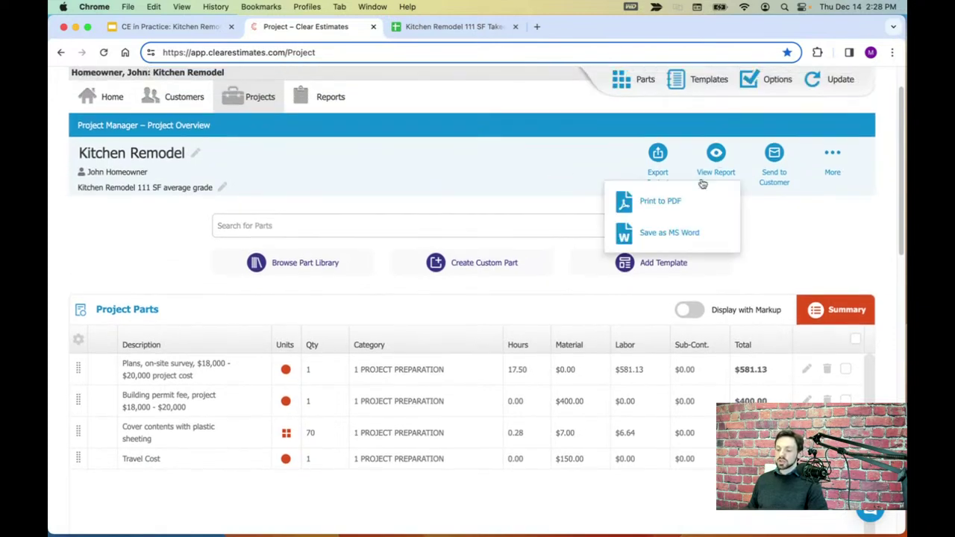
pyautogui.click(665, 201)
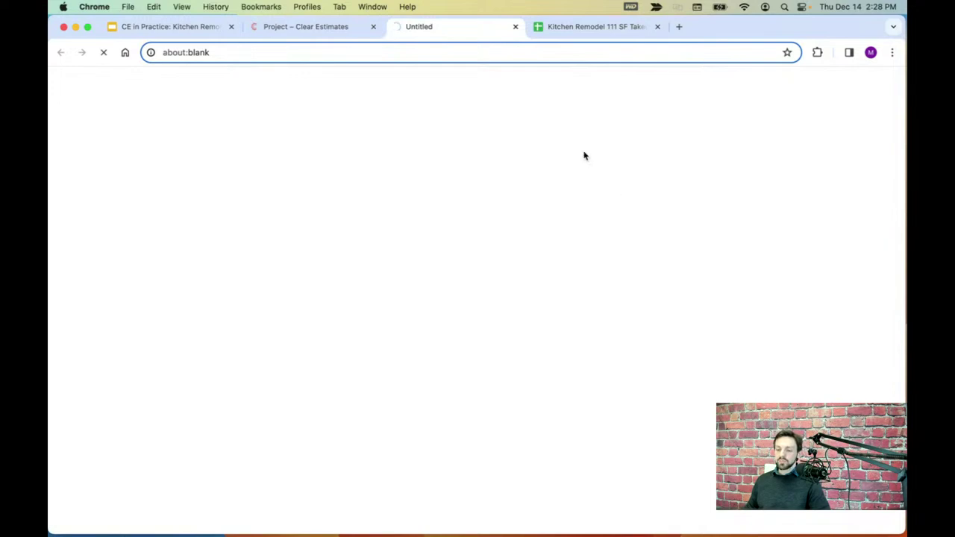
pyautogui.click(302, 29)
pyautogui.click(719, 210)
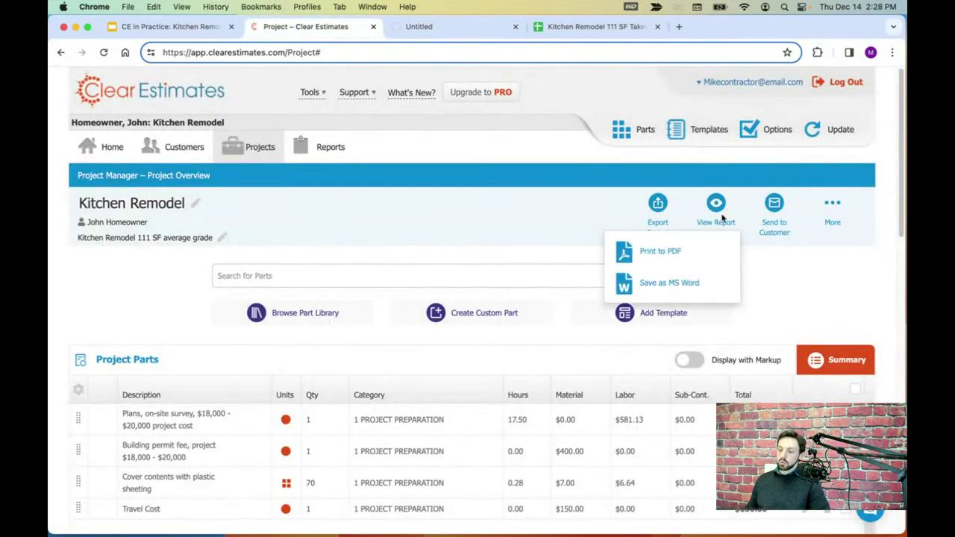
pyautogui.click(676, 250)
pyautogui.click(468, 30)
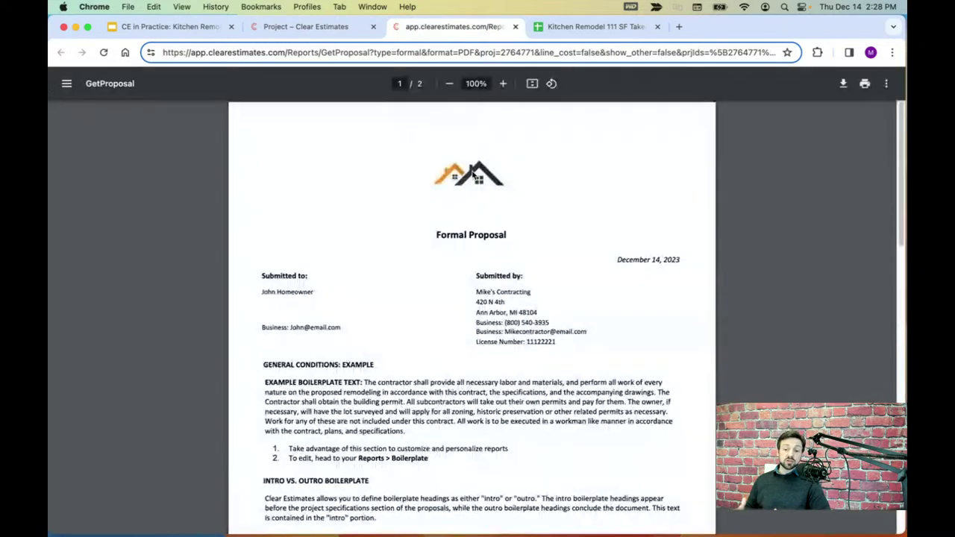
# - Review the proposal's customer name and boilerplate text
pyautogui.scroll(-1, 411, 226)
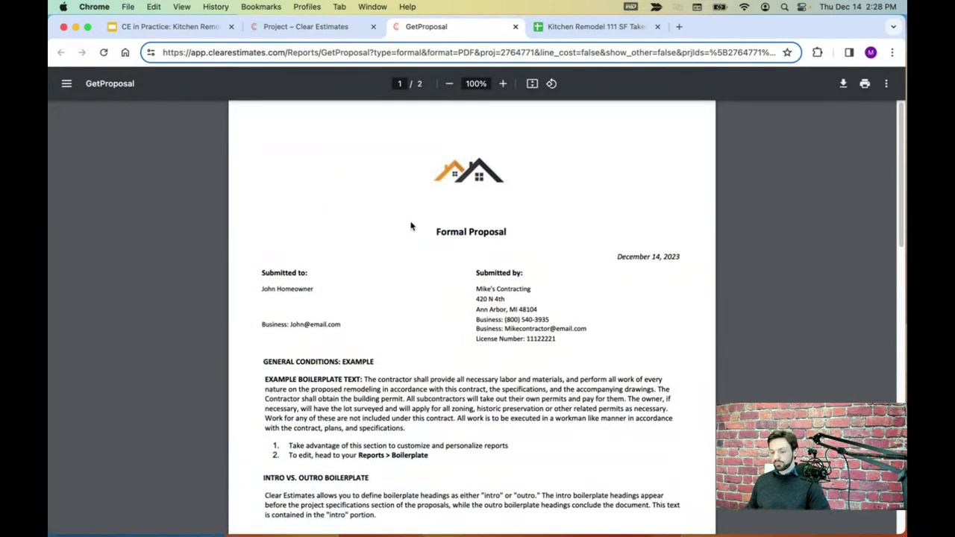
pyautogui.scroll(-1, 411, 224)
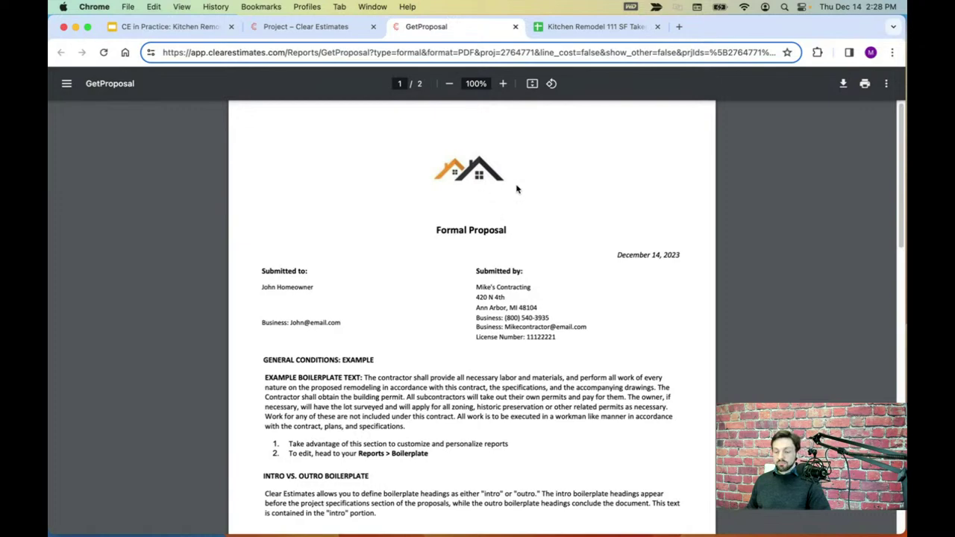
pyautogui.scroll(-5, 448, 209)
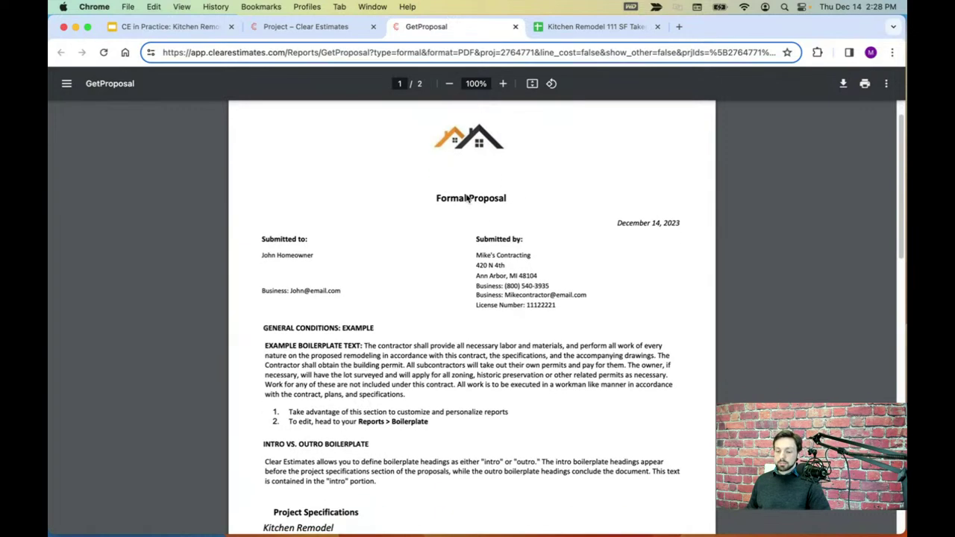
pyautogui.scroll(-1, 463, 234)
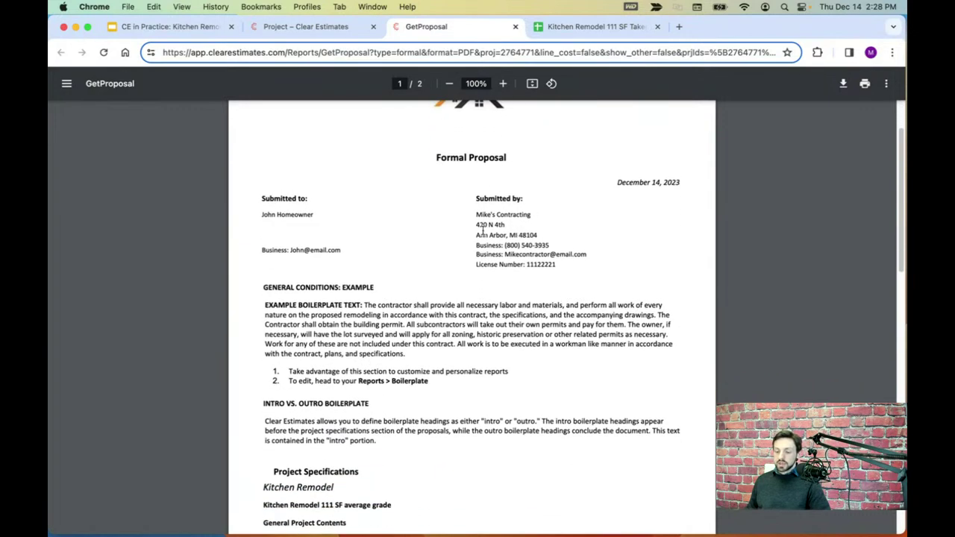
pyautogui.moveTo(262, 215); pyautogui.dragTo(312, 214)
pyautogui.click(324, 228)
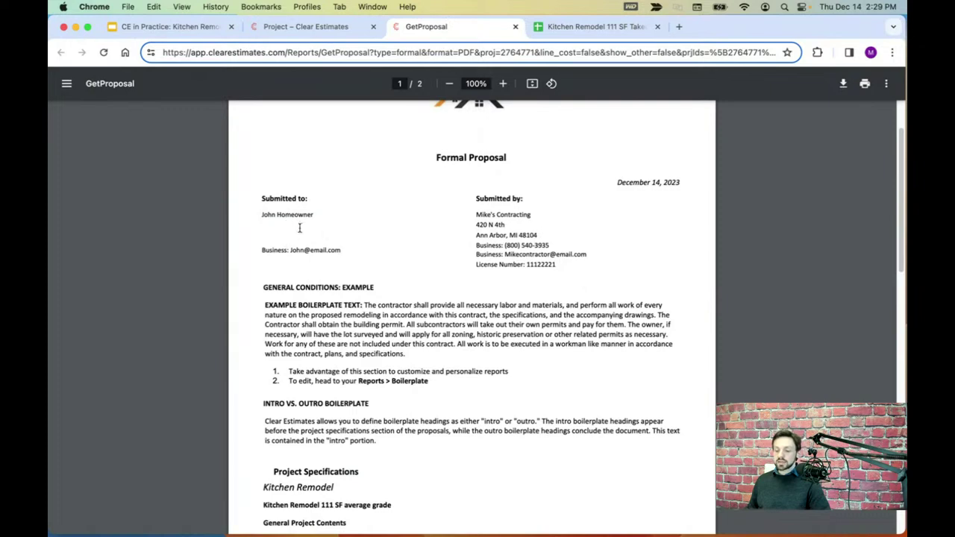
pyautogui.scroll(-3, 363, 235)
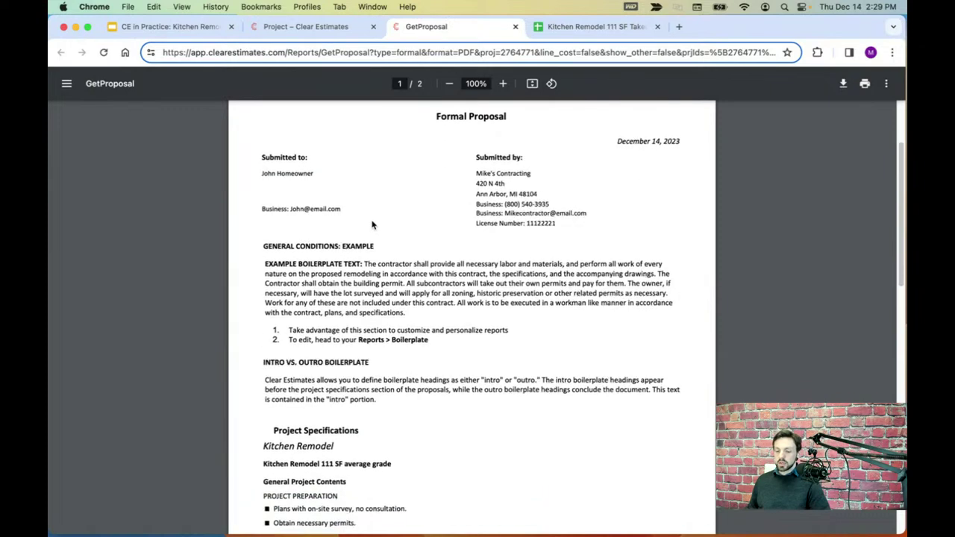
pyautogui.scroll(-1, 373, 224)
pyautogui.moveTo(261, 169); pyautogui.dragTo(397, 331)
pyautogui.click(396, 334)
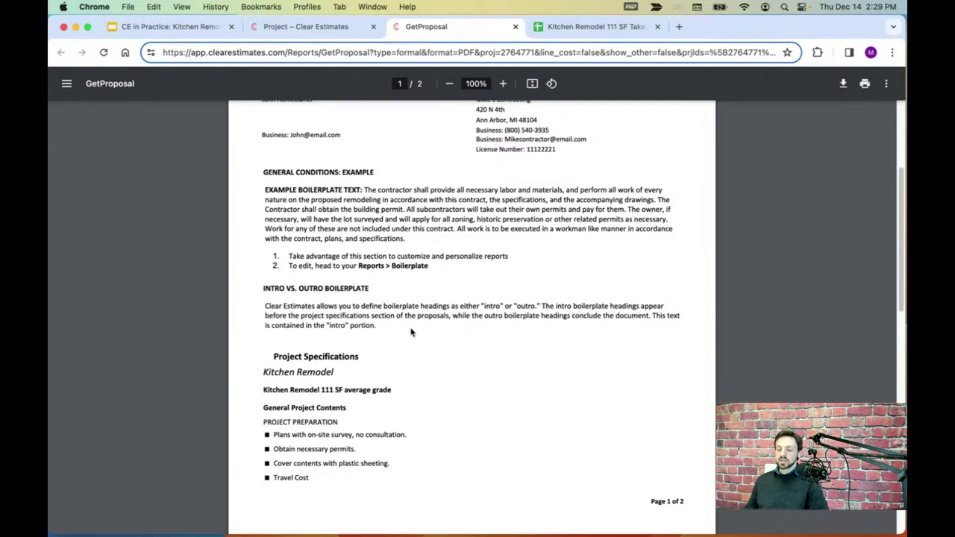
# - Check the proposal's Travel Cost and Plans bullet lines
pyautogui.scroll(-1, 410, 333)
pyautogui.scroll(-5, 411, 331)
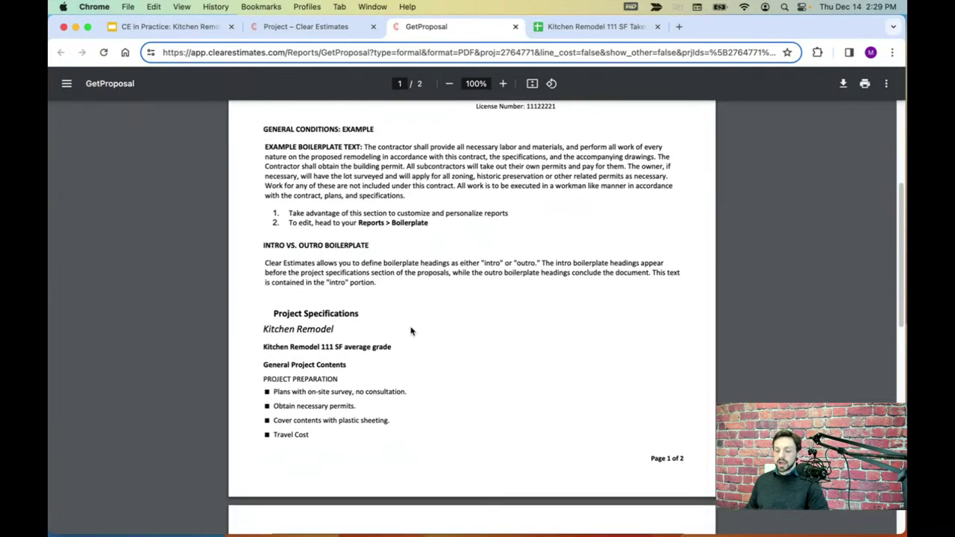
pyautogui.scroll(-2, 411, 331)
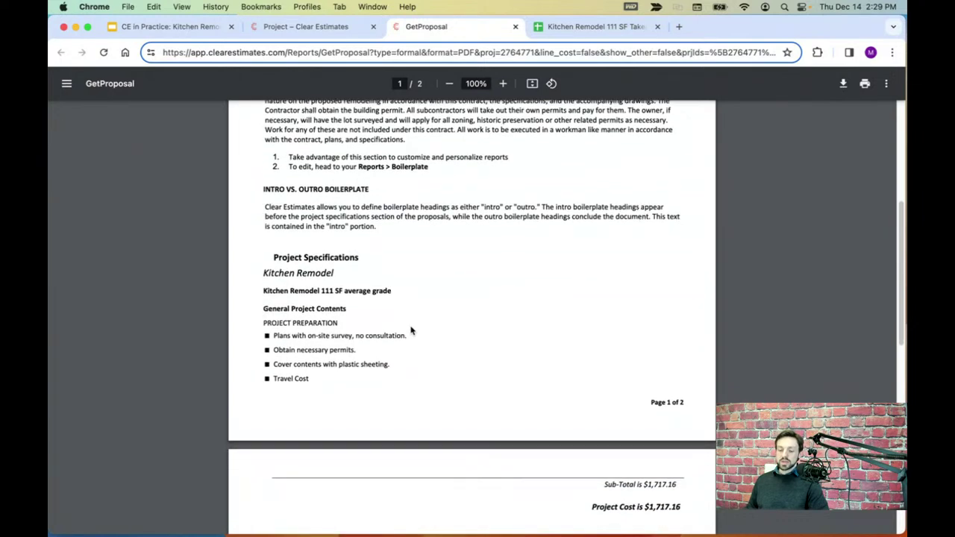
pyautogui.scroll(-5, 376, 374)
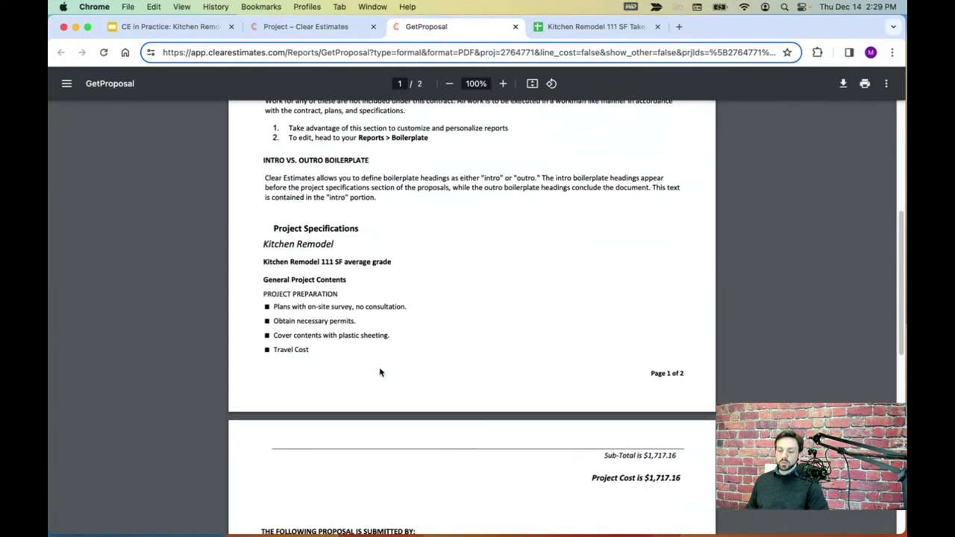
pyautogui.moveTo(311, 303); pyautogui.dragTo(272, 300)
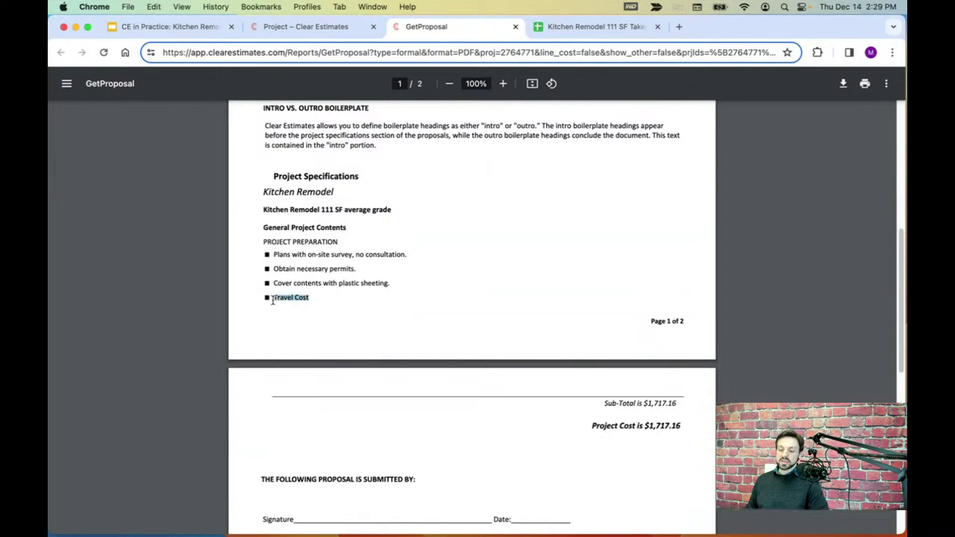
pyautogui.click(399, 286)
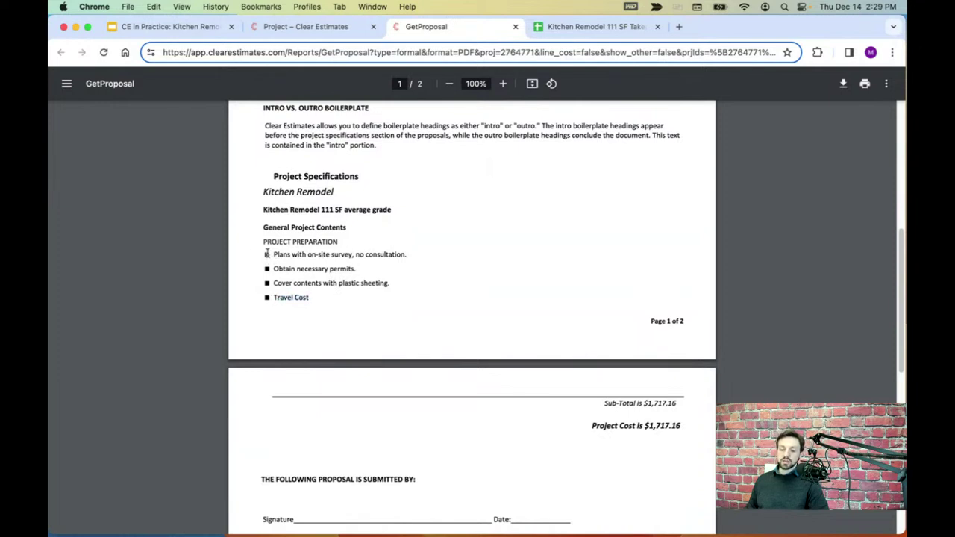
pyautogui.moveTo(273, 254); pyautogui.dragTo(412, 252)
pyautogui.click(408, 272)
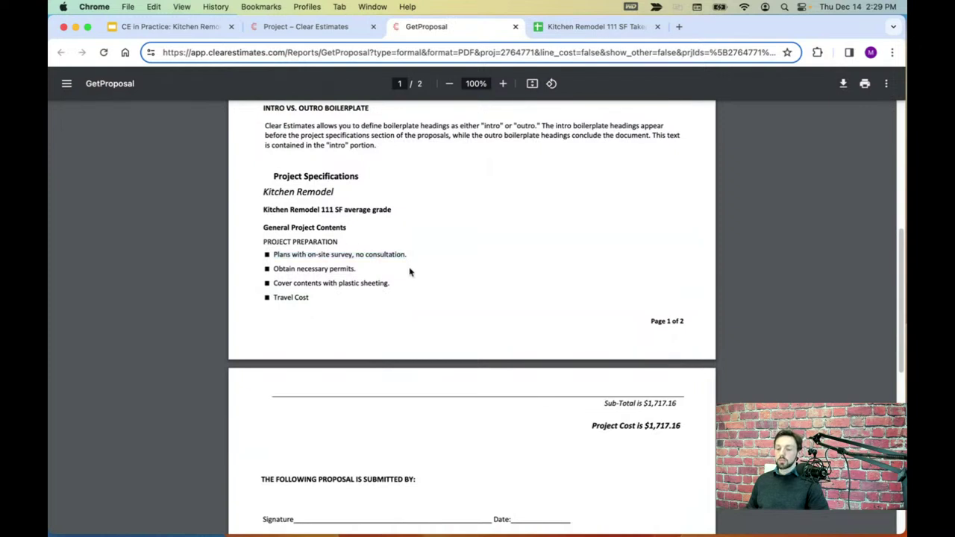
# - Check the $1,717.16 Project Cost and close the proposal preview
pyautogui.scroll(-2, 408, 269)
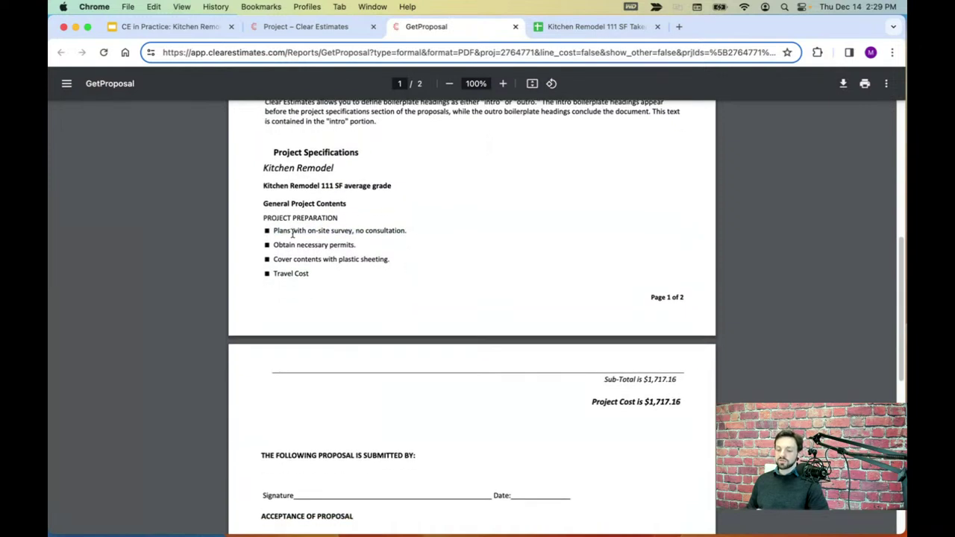
pyautogui.scroll(-5, 443, 264)
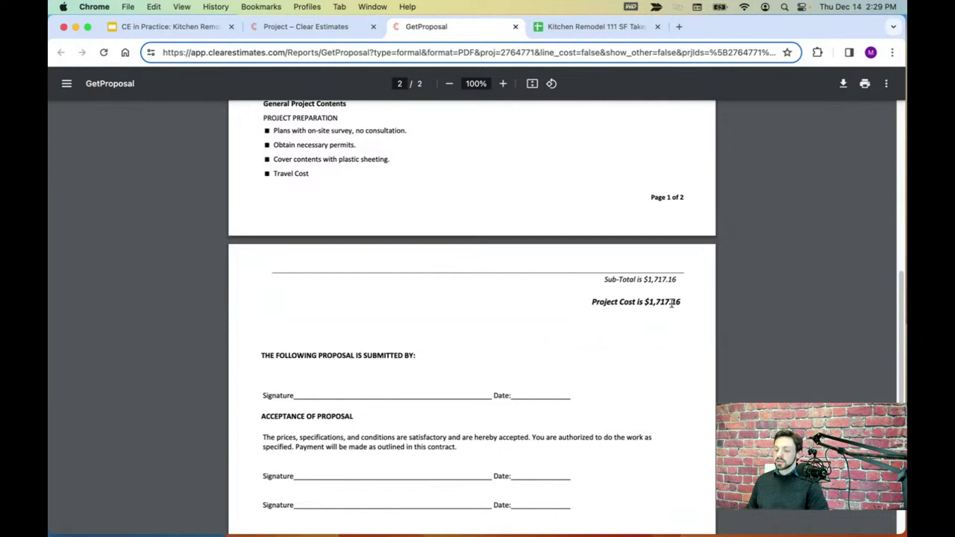
pyautogui.moveTo(681, 304); pyautogui.dragTo(587, 299)
pyautogui.click(568, 293)
pyautogui.scroll(-1, 565, 293)
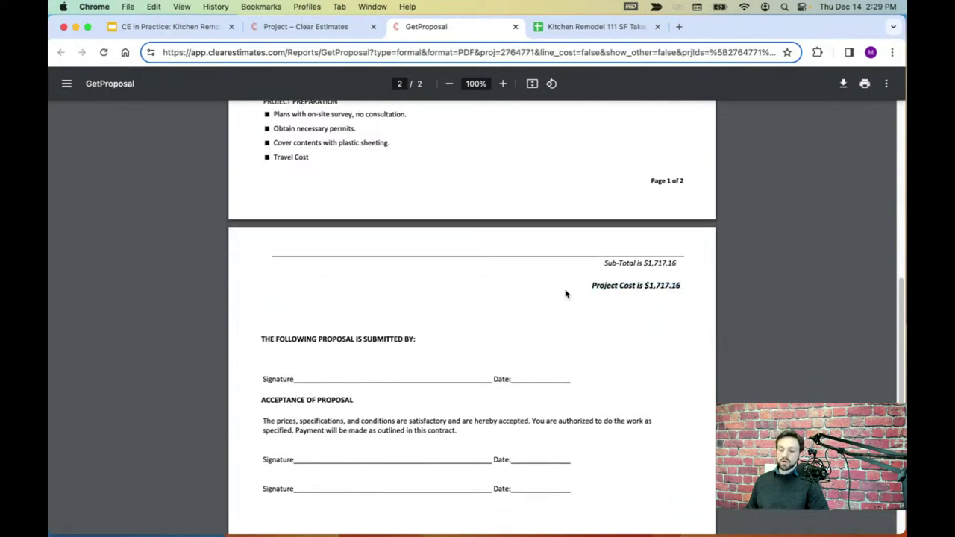
pyautogui.scroll(1, 554, 292)
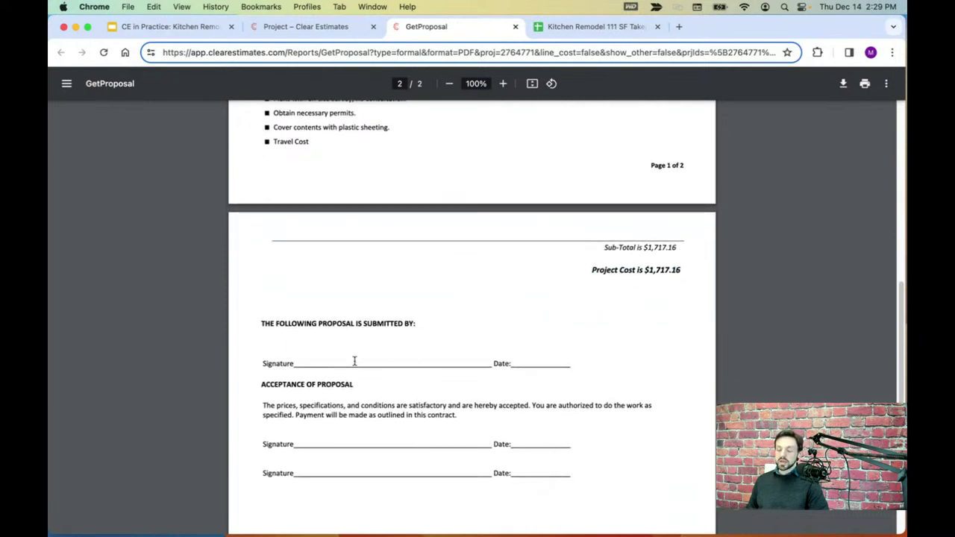
pyautogui.click(516, 28)
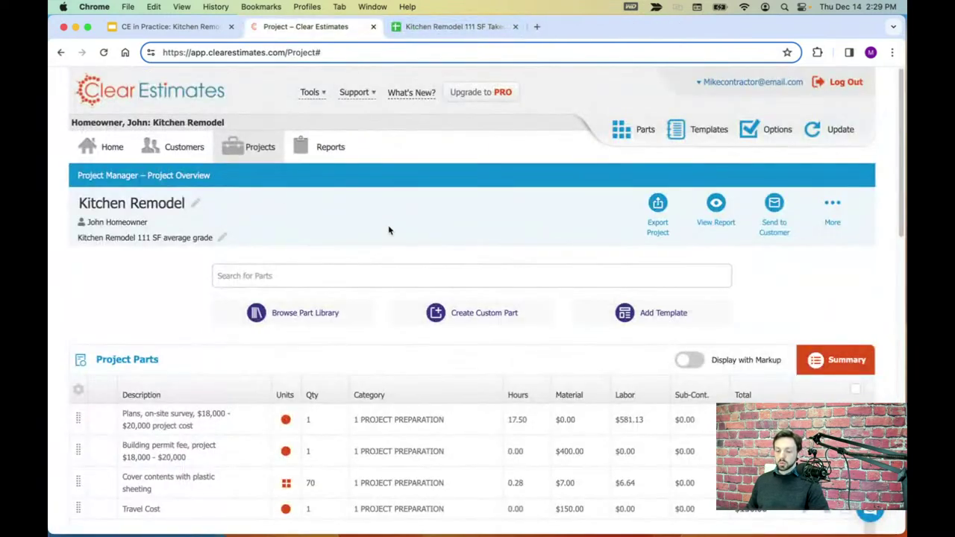
pyautogui.scroll(-2, 389, 231)
pyautogui.scroll(-3, 410, 297)
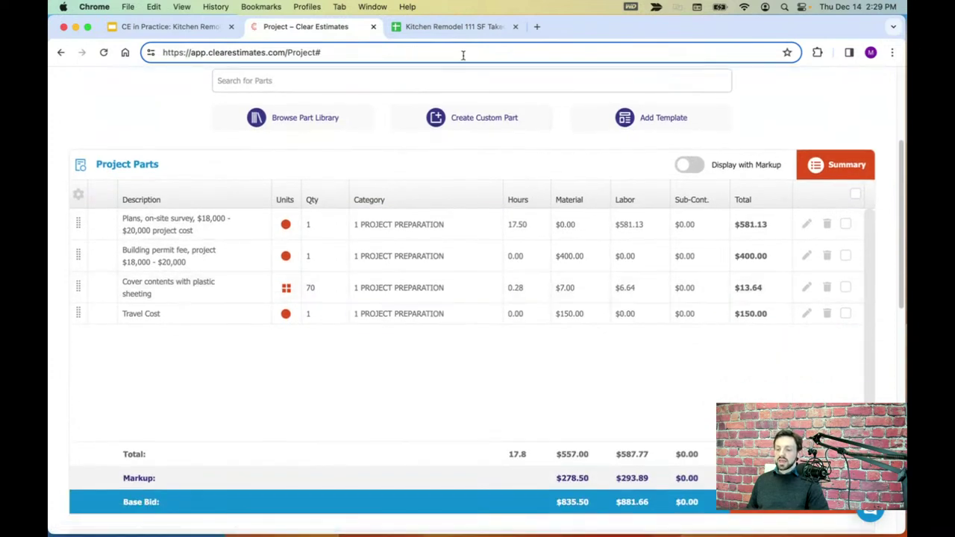
pyautogui.click(452, 26)
pyautogui.scroll(-1, 239, 261)
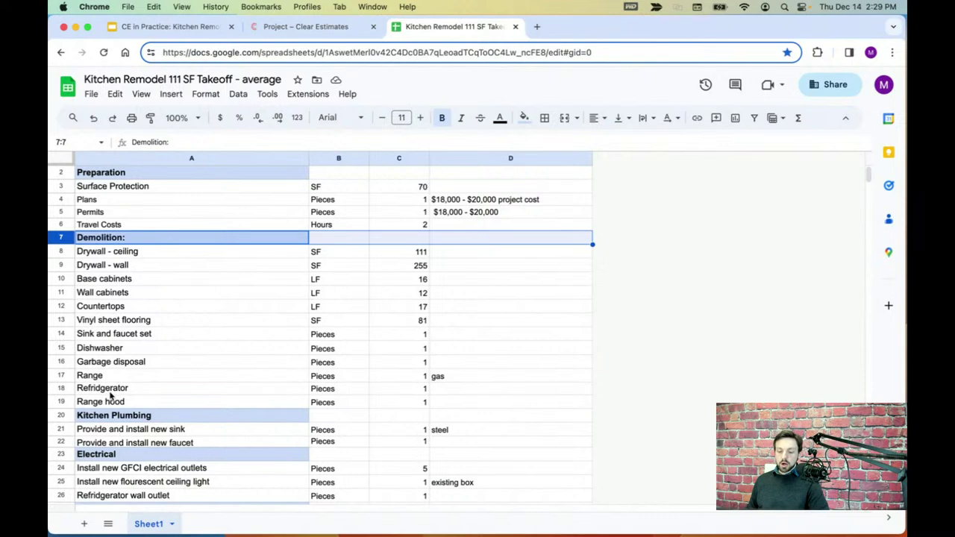
pyautogui.moveTo(868, 171); pyautogui.dragTo(872, 180)
pyautogui.scroll(1, 871, 189)
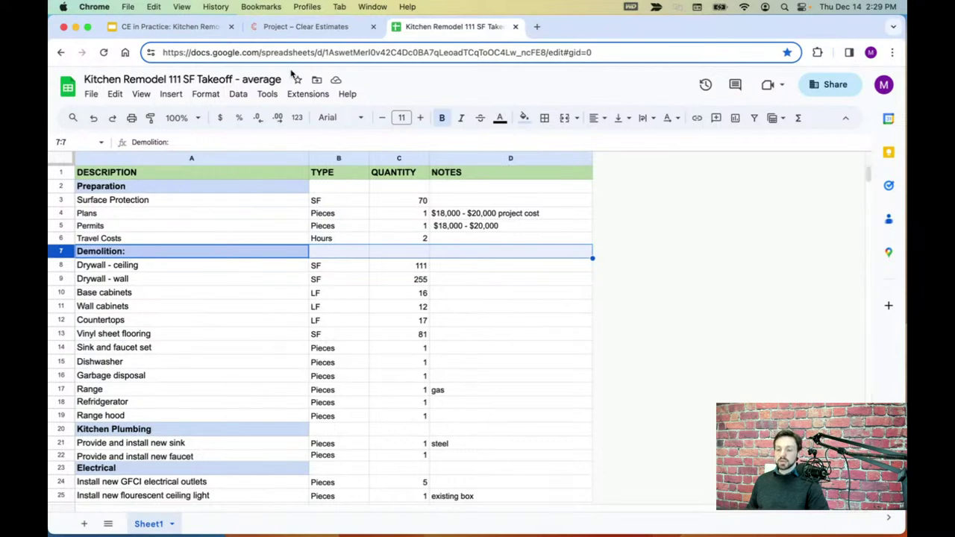
pyautogui.click(304, 30)
pyautogui.scroll(1, 580, 160)
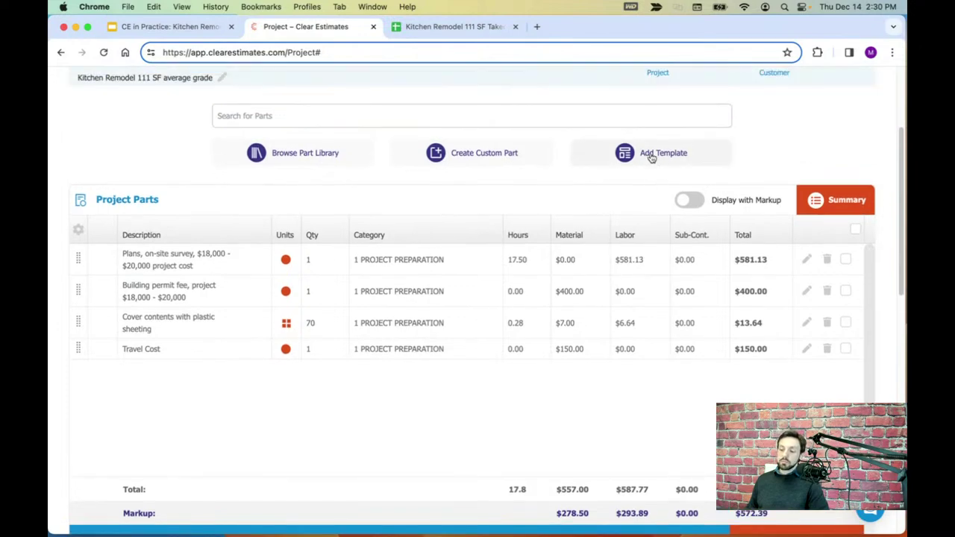
pyautogui.scroll(1, 631, 187)
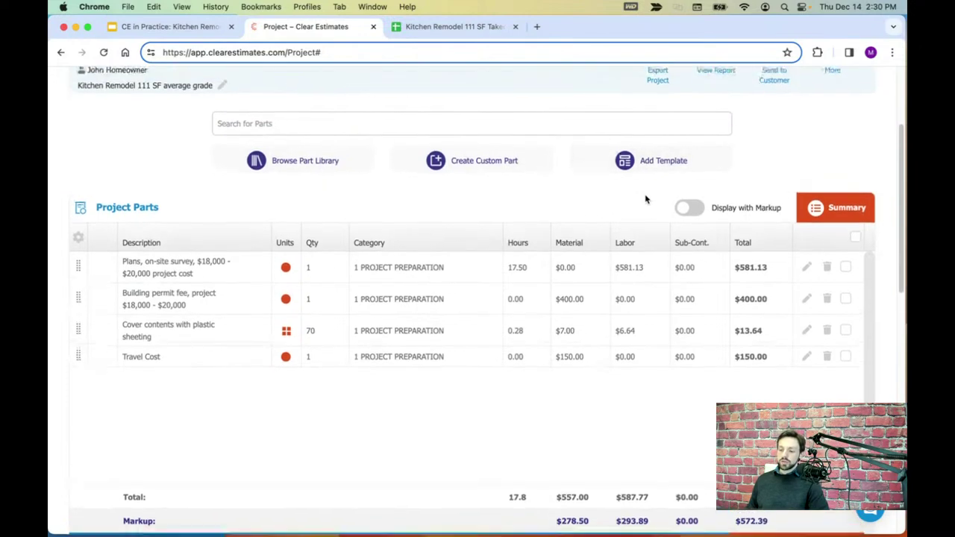
pyautogui.scroll(1, 646, 199)
# - Start adding a template and filter the categories to Kitchen
pyautogui.click(651, 181)
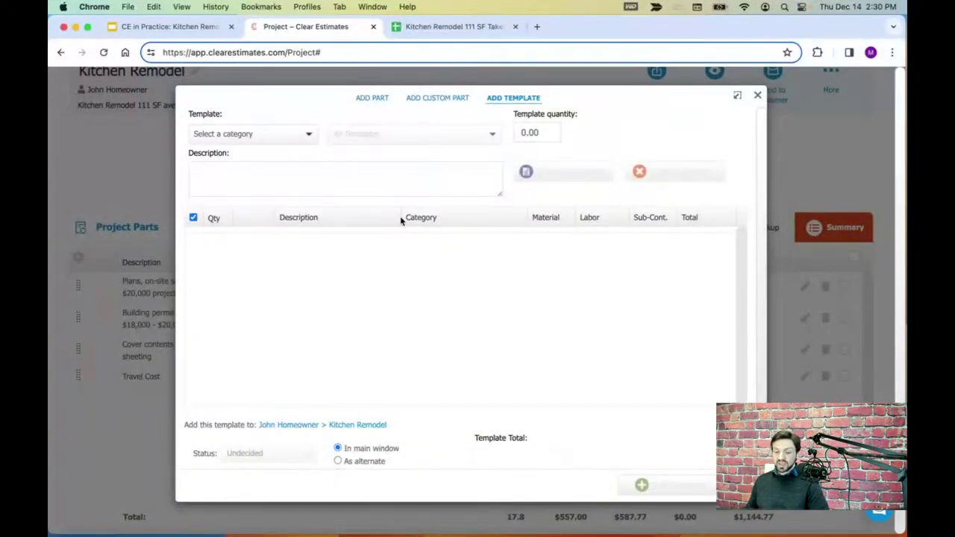
pyautogui.click(258, 139)
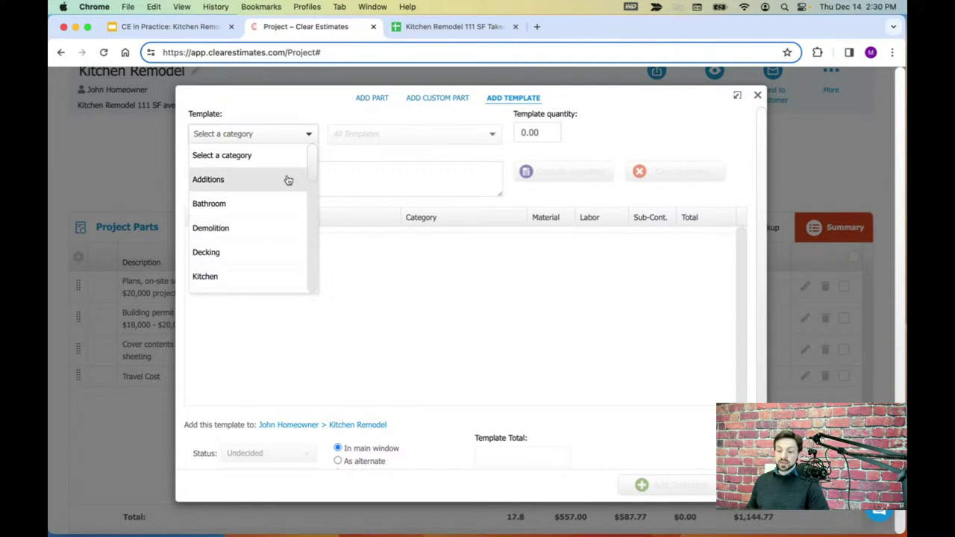
pyautogui.moveTo(312, 158); pyautogui.dragTo(311, 169)
pyautogui.click(206, 231)
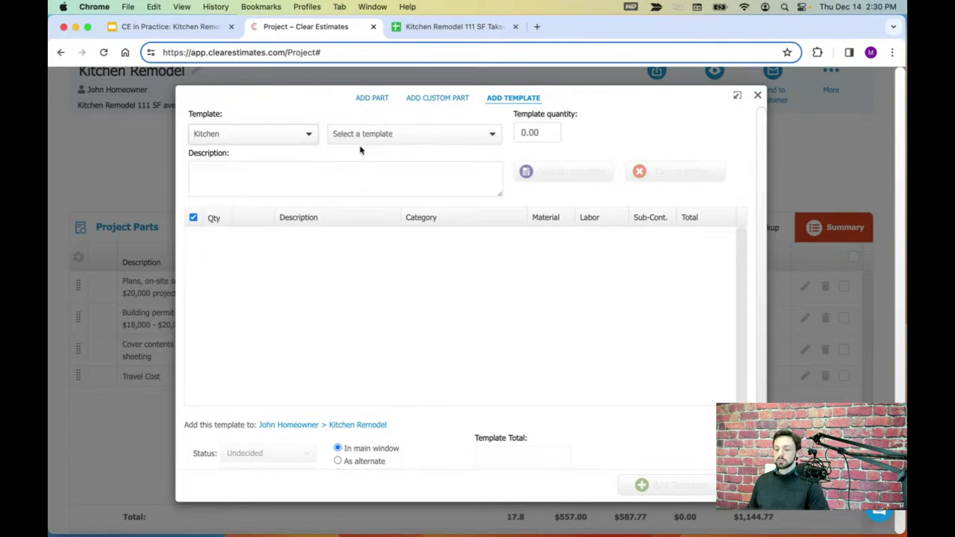
# - Choose the Kitchen, Remodel, Average Grade template from the kitchen templates list
pyautogui.click(398, 135)
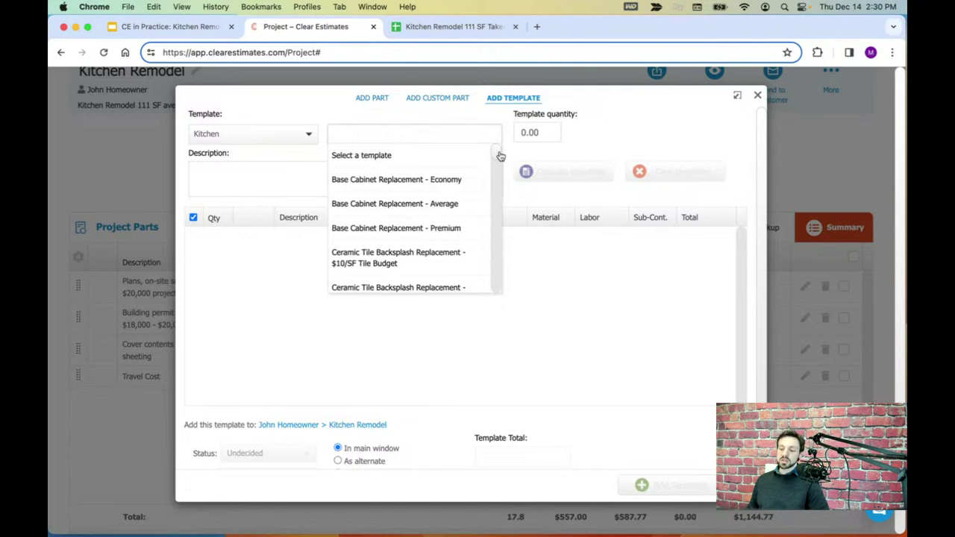
pyautogui.moveTo(501, 156); pyautogui.dragTo(500, 158)
pyautogui.scroll(-3, 500, 158)
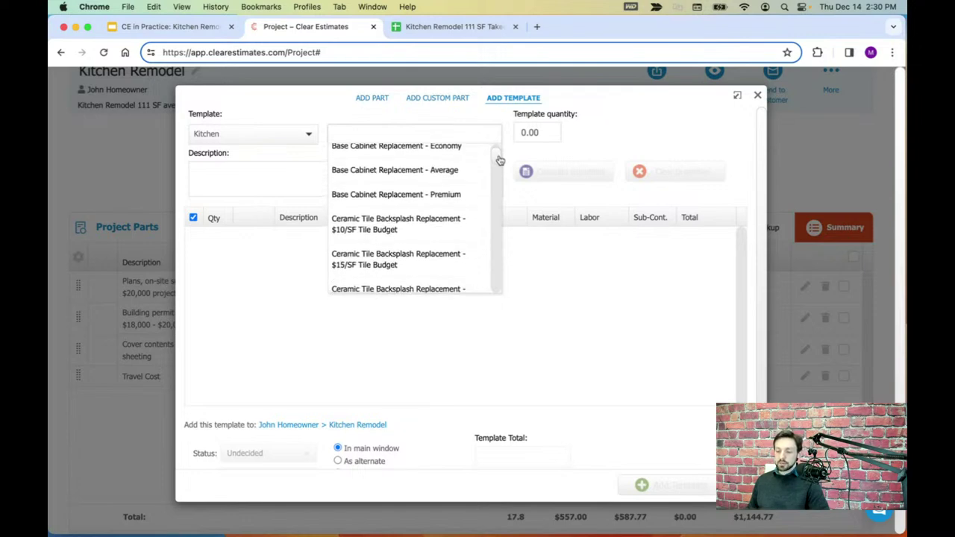
pyautogui.moveTo(501, 164); pyautogui.dragTo(496, 207)
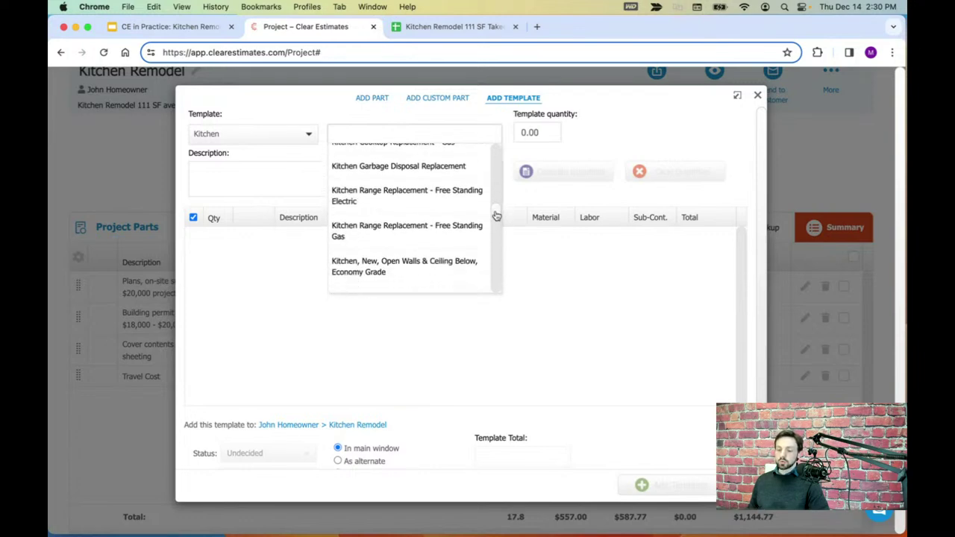
pyautogui.moveTo(496, 215); pyautogui.dragTo(497, 218)
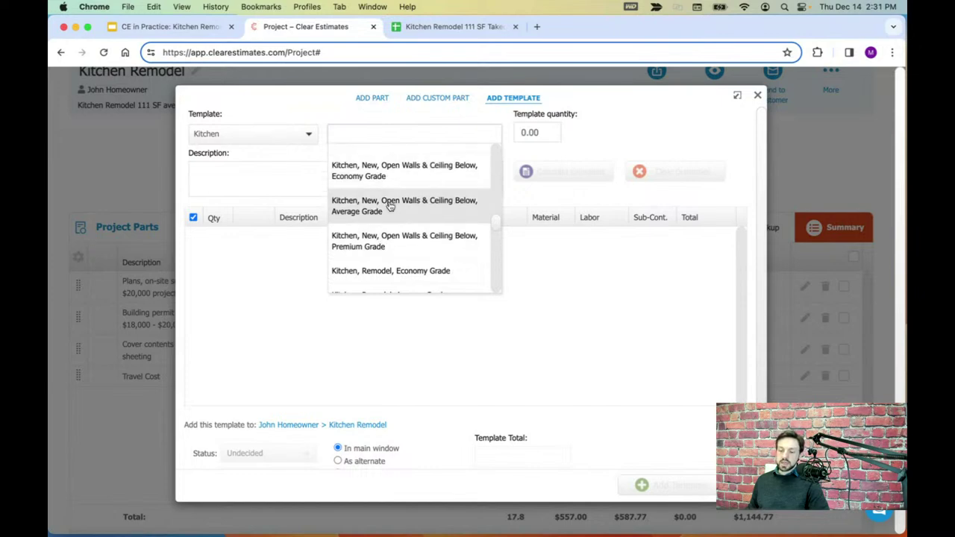
pyautogui.moveTo(496, 229); pyautogui.dragTo(497, 232)
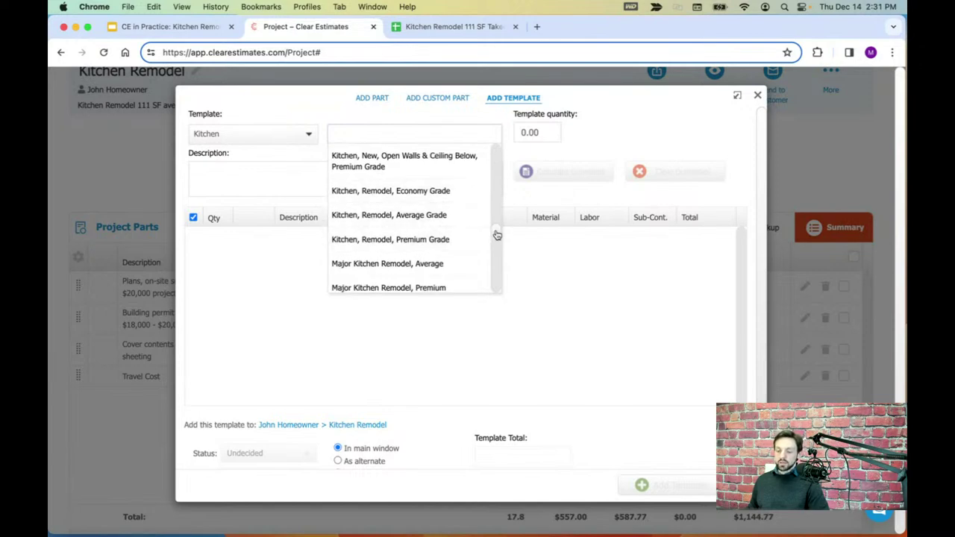
pyautogui.moveTo(497, 234); pyautogui.dragTo(494, 234)
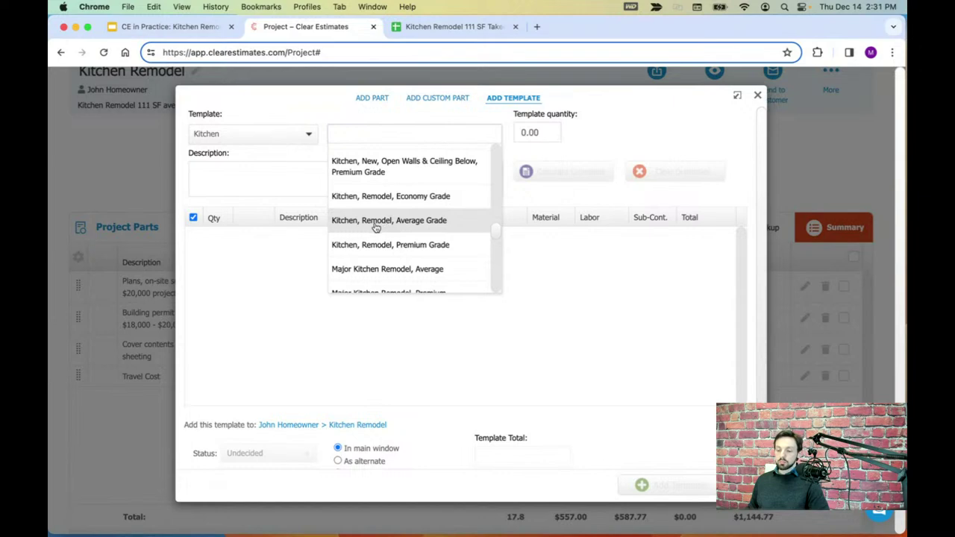
pyautogui.click(369, 223)
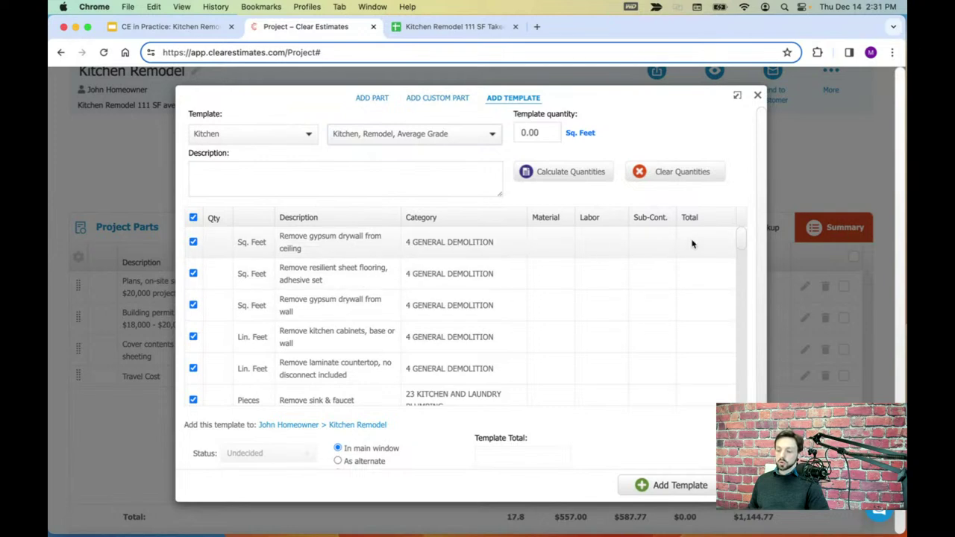
# - Review the template's demolition and sink parts and begin editing the square-foot template quantity
pyautogui.moveTo(739, 240); pyautogui.dragTo(748, 188)
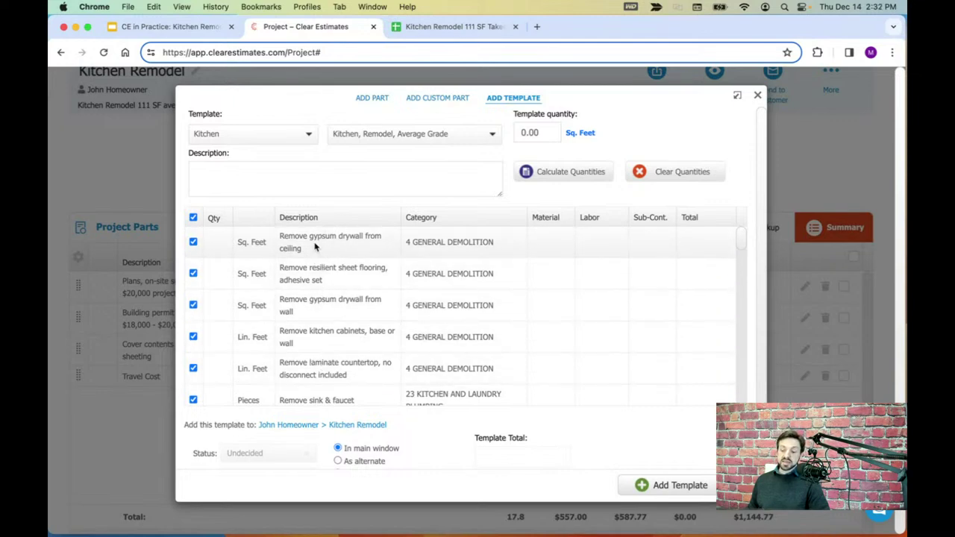
pyautogui.click(555, 131)
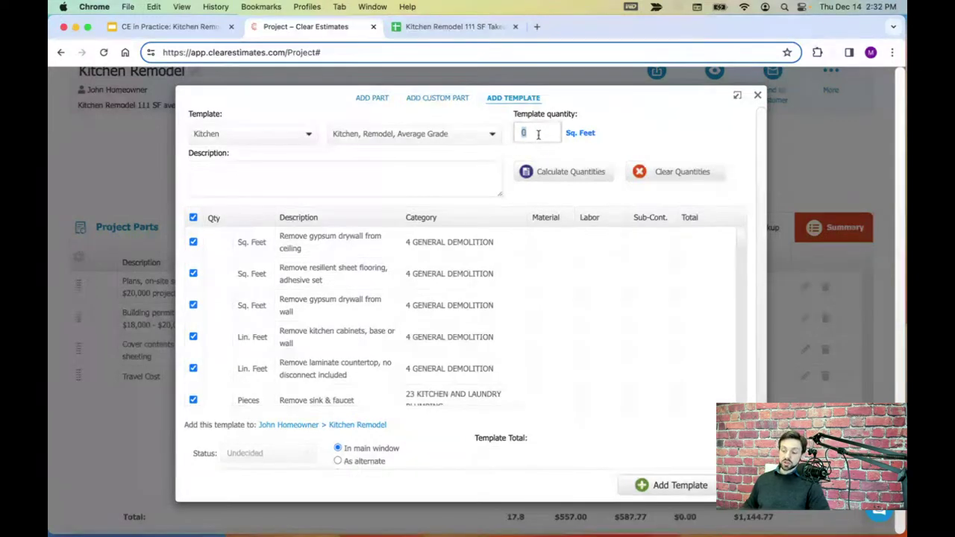
# - Set the template quantity to 111 square feet and calculate the part quantities
pyautogui.write('111')
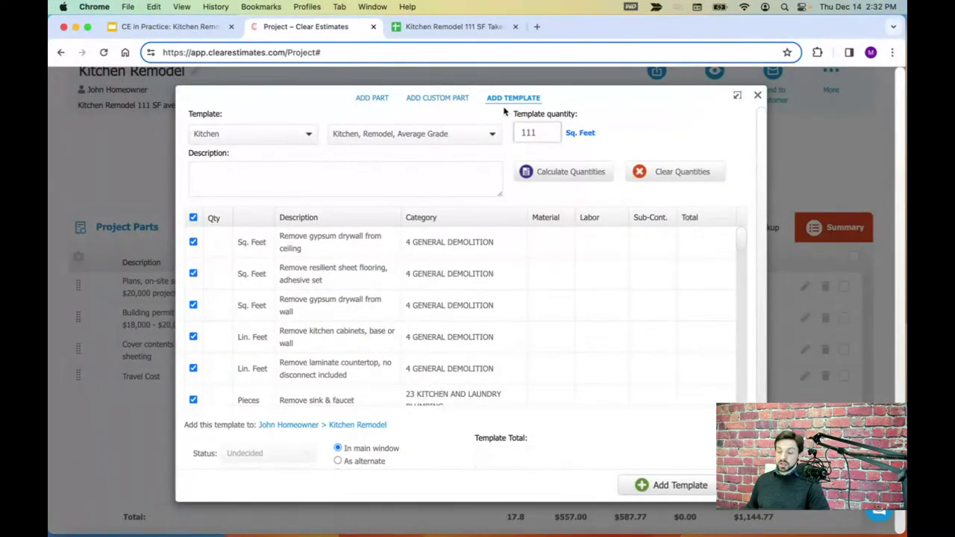
pyautogui.moveTo(541, 132); pyautogui.dragTo(521, 130)
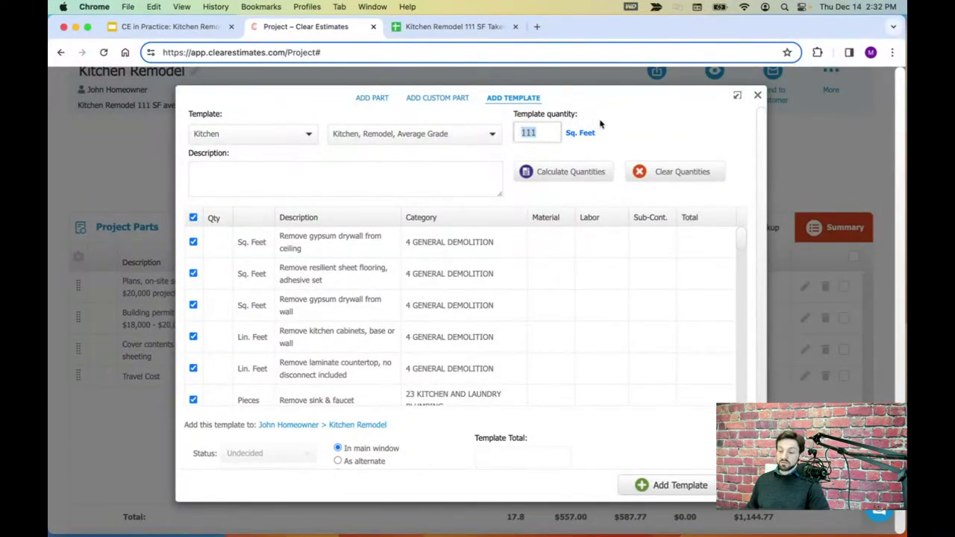
pyautogui.click(600, 124)
pyautogui.click(559, 173)
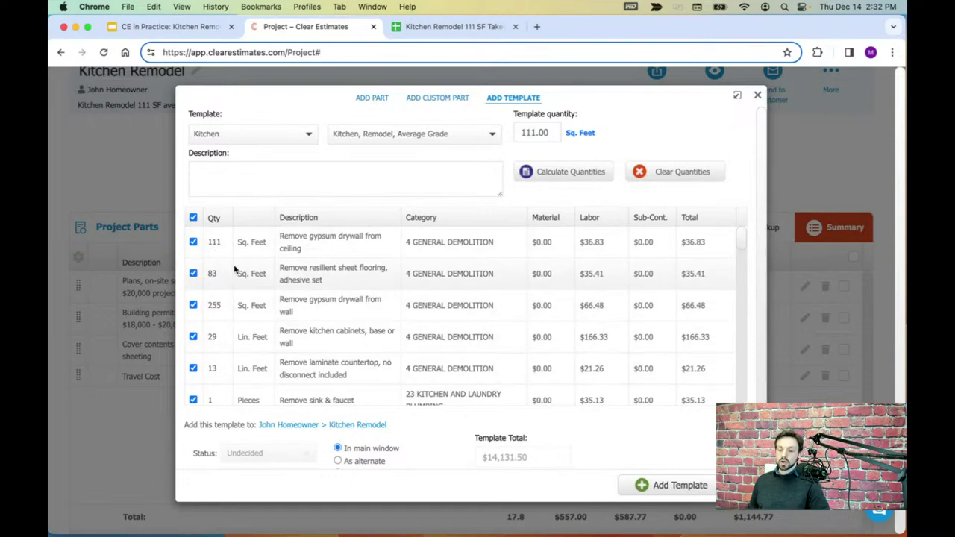
# - Check calculated quantities: ceiling drywall 111, flooring 83, wall drywall 255, cabinets 29, countertop 13
pyautogui.click(214, 240)
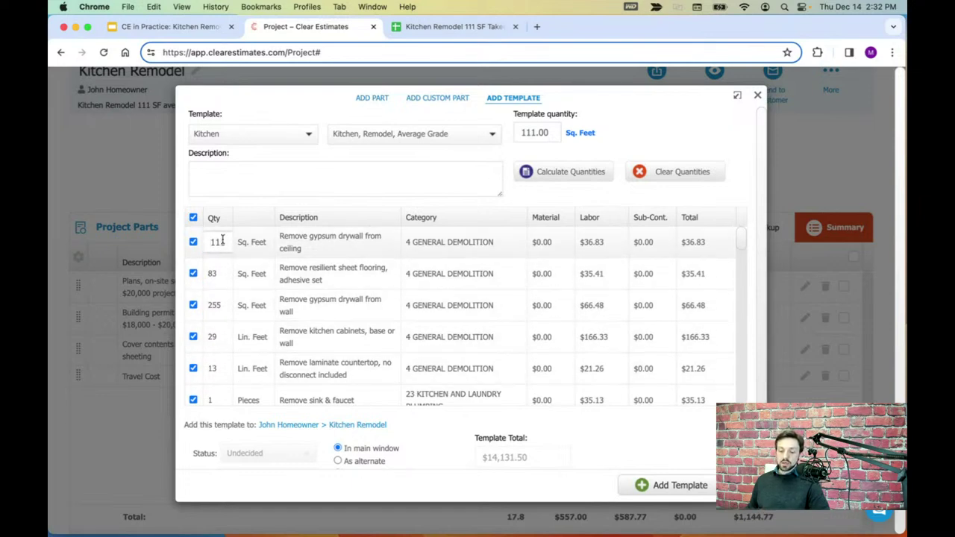
pyautogui.doubleClick(216, 242)
pyautogui.click(214, 274)
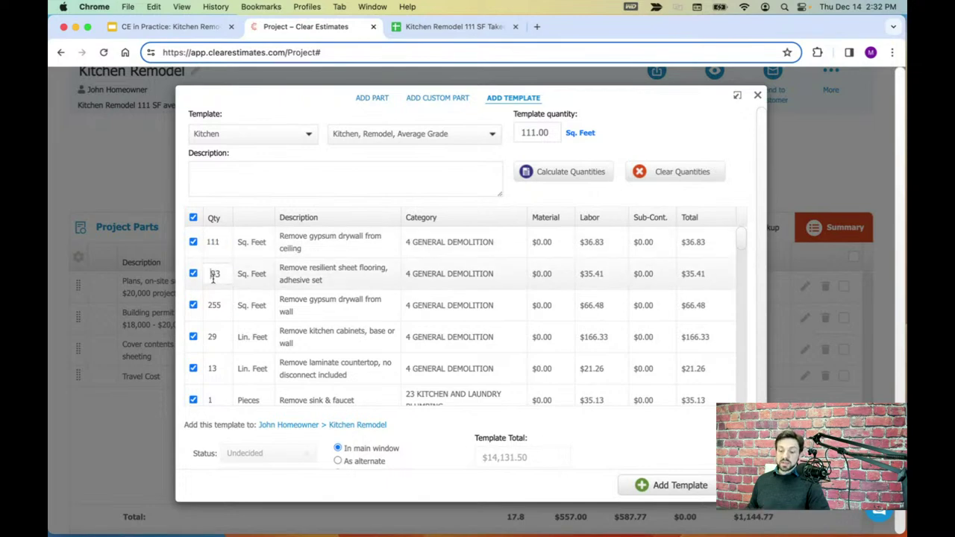
pyautogui.click(216, 304)
pyautogui.click(212, 337)
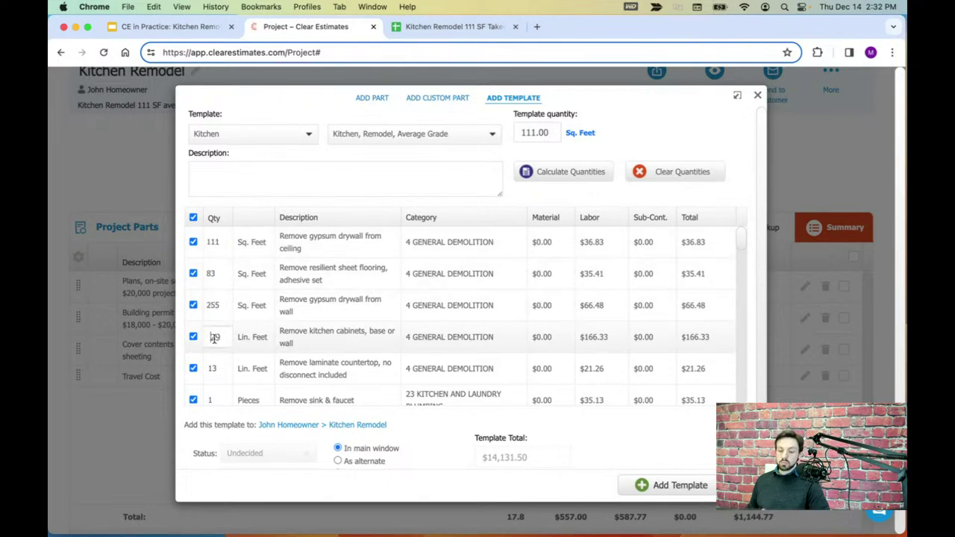
pyautogui.click(214, 368)
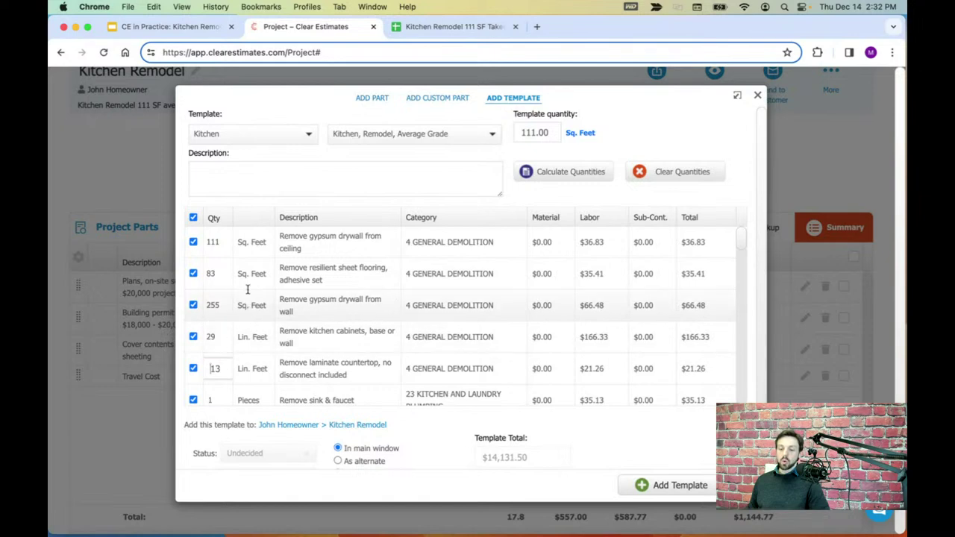
pyautogui.click(284, 215)
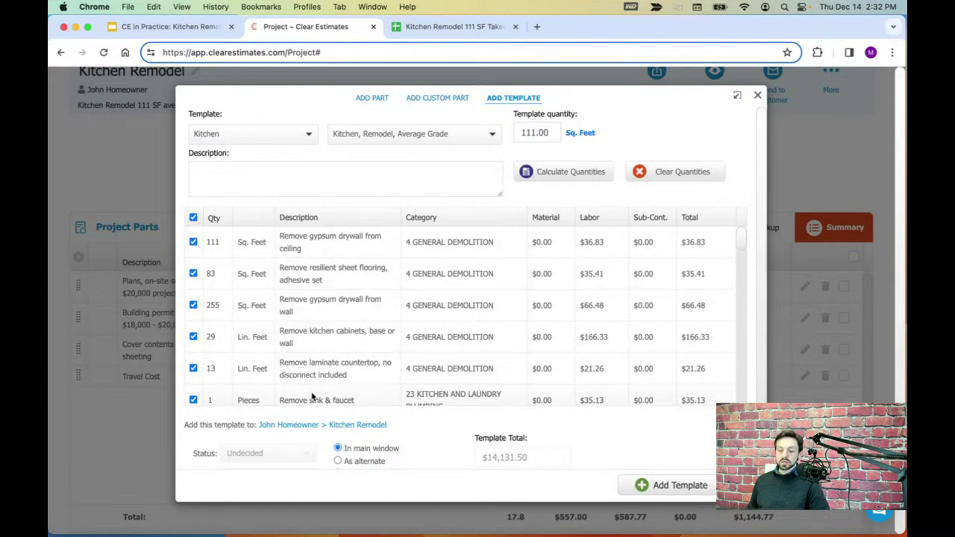
pyautogui.click(451, 26)
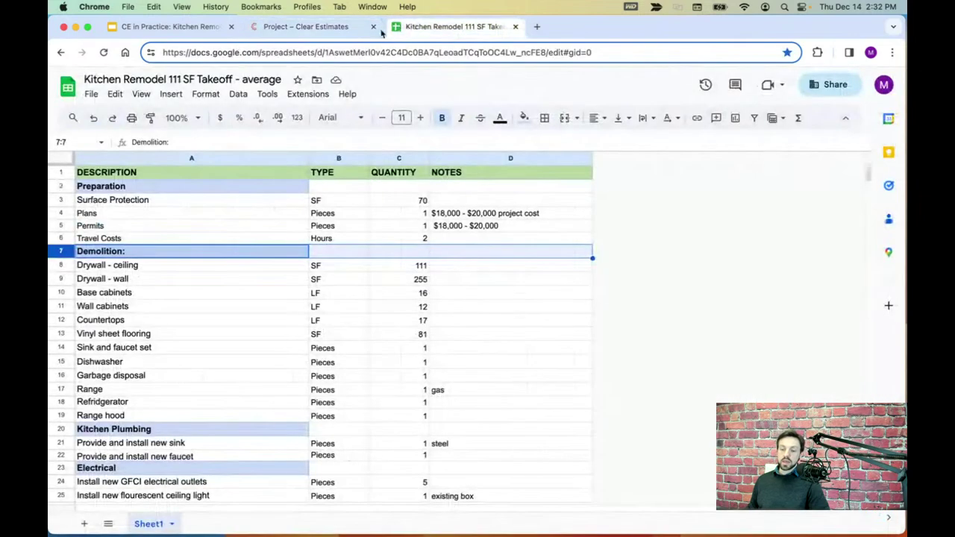
# - Confirm the takeoff's Drywall - ceiling row reads 111 SF, matching the template's ceiling removal
pyautogui.click(306, 26)
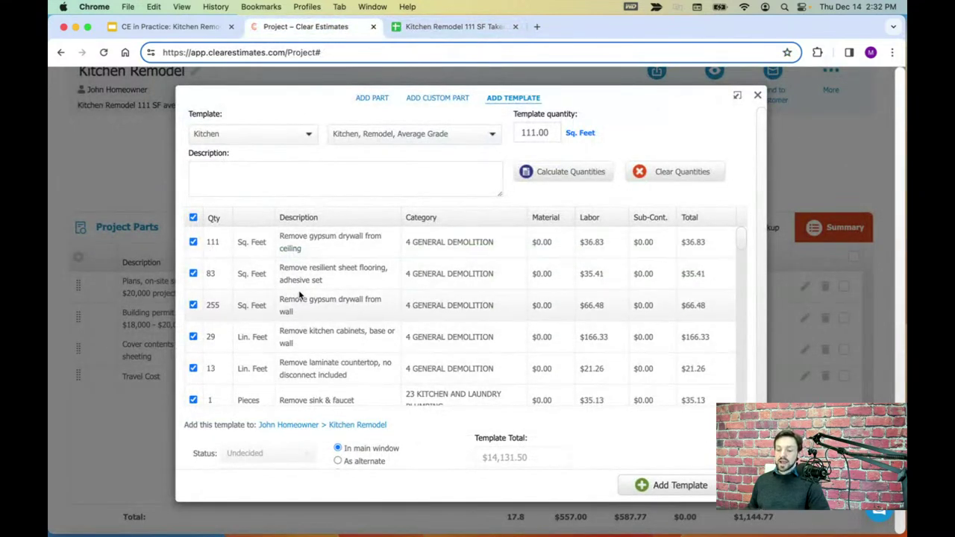
pyautogui.click(433, 28)
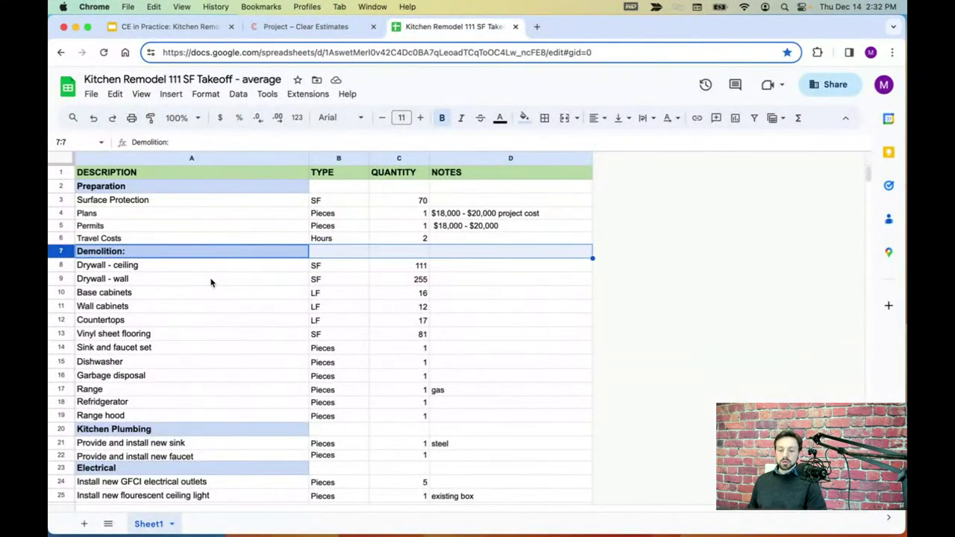
pyautogui.moveTo(871, 177); pyautogui.dragTo(871, 183)
pyautogui.scroll(-1, 646, 178)
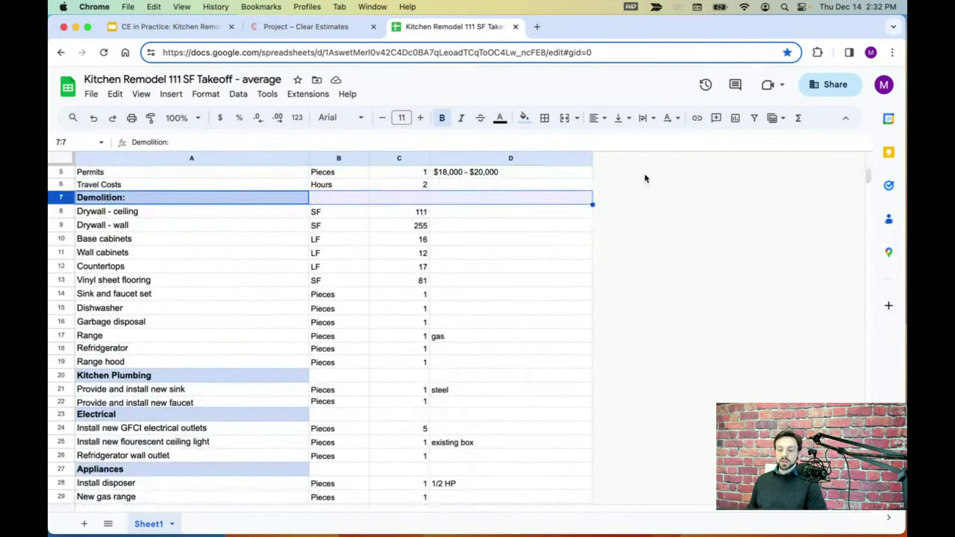
pyautogui.click(64, 215)
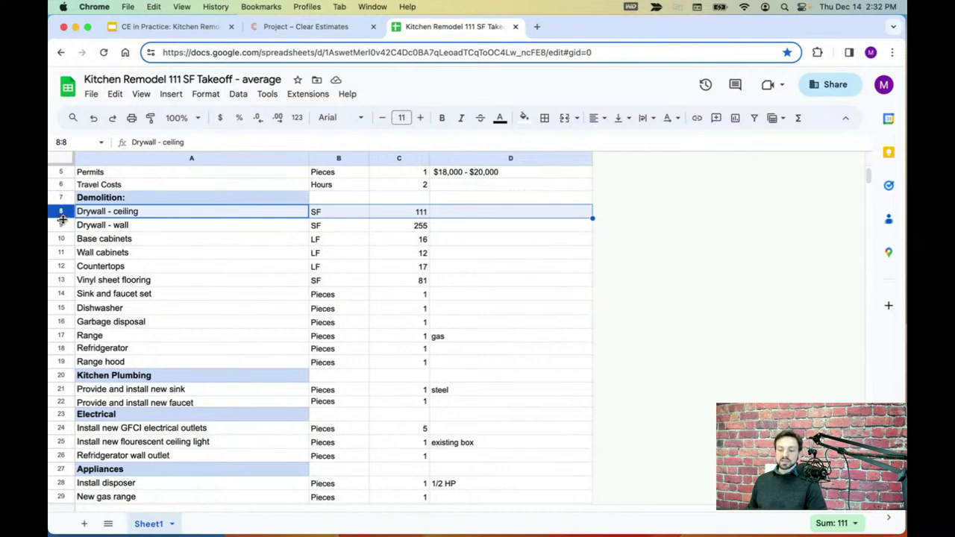
pyautogui.click(65, 225)
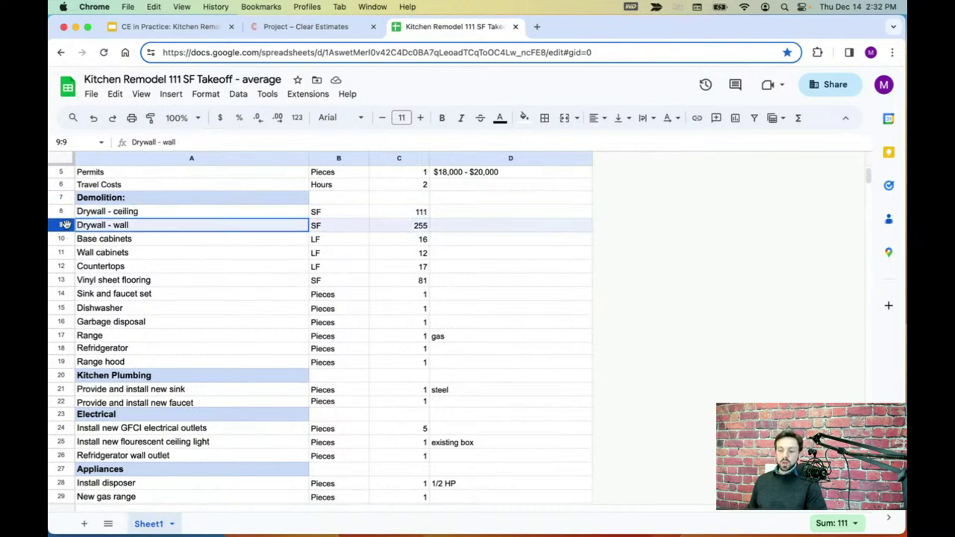
pyautogui.click(62, 212)
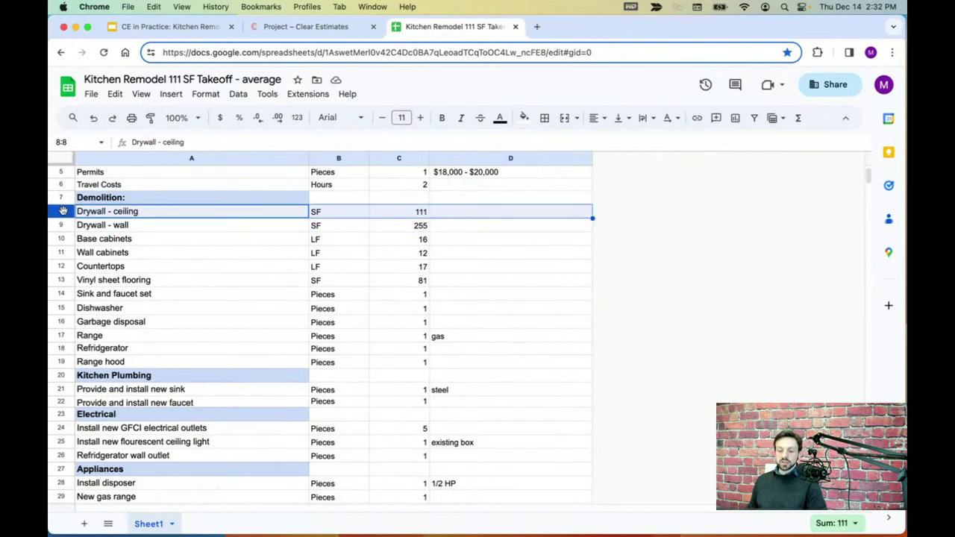
pyautogui.click(415, 215)
pyautogui.click(349, 216)
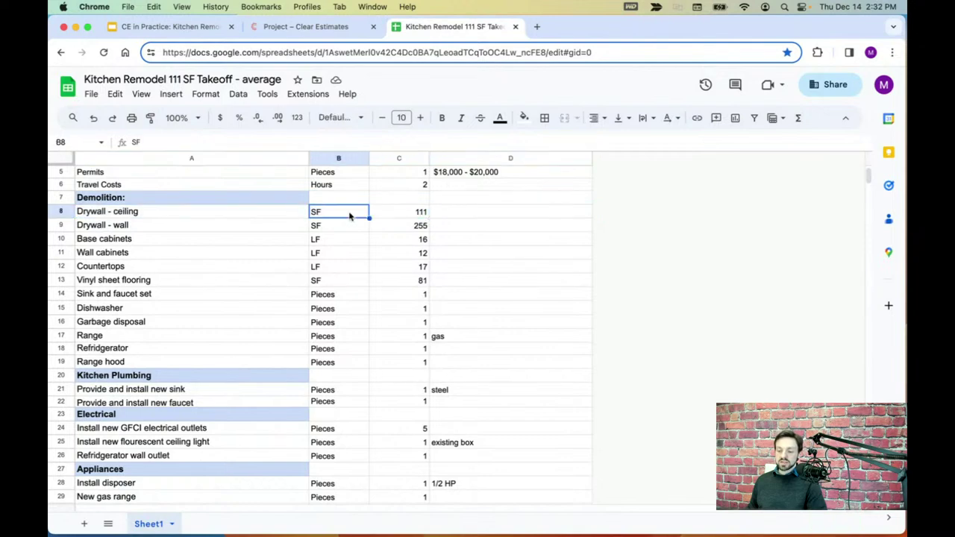
pyautogui.click(64, 215)
pyautogui.click(307, 27)
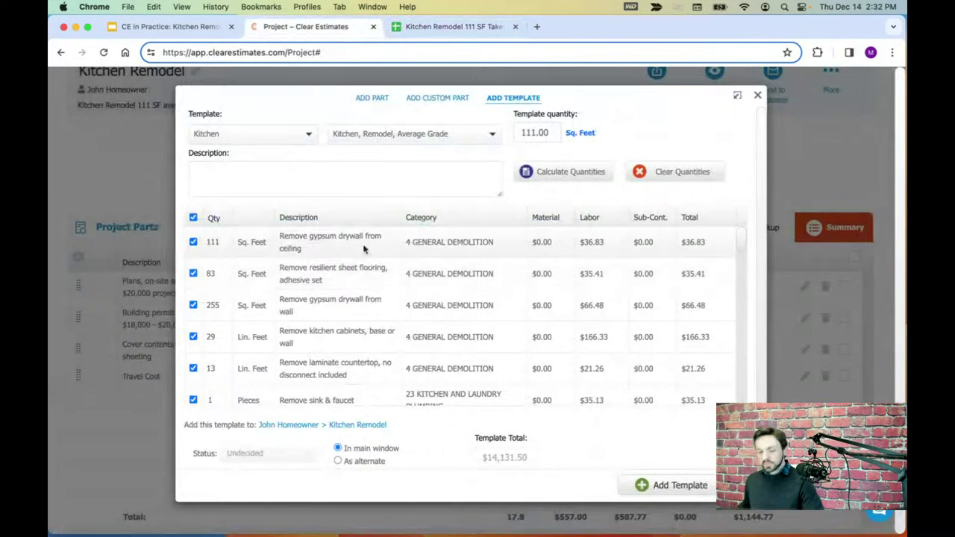
pyautogui.moveTo(281, 235); pyautogui.dragTo(305, 251)
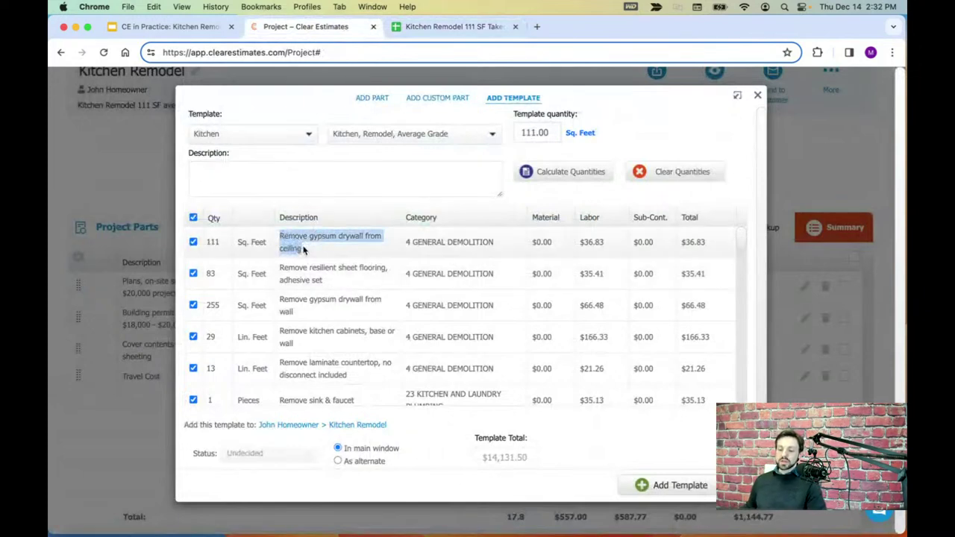
pyautogui.doubleClick(216, 243)
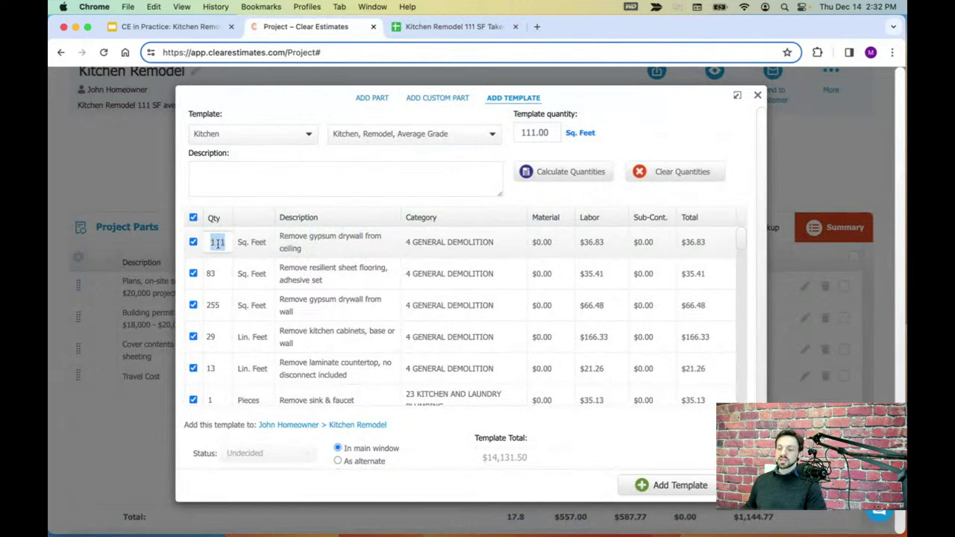
# - Confirm the takeoff's Drywall - wall row reads 255 SF, matching the template's wall removal
pyautogui.click(456, 26)
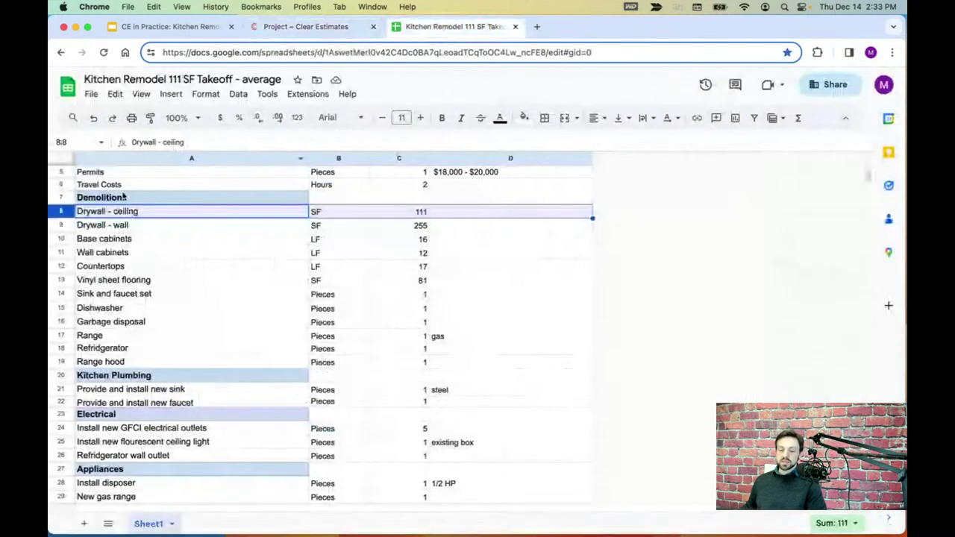
pyautogui.click(67, 225)
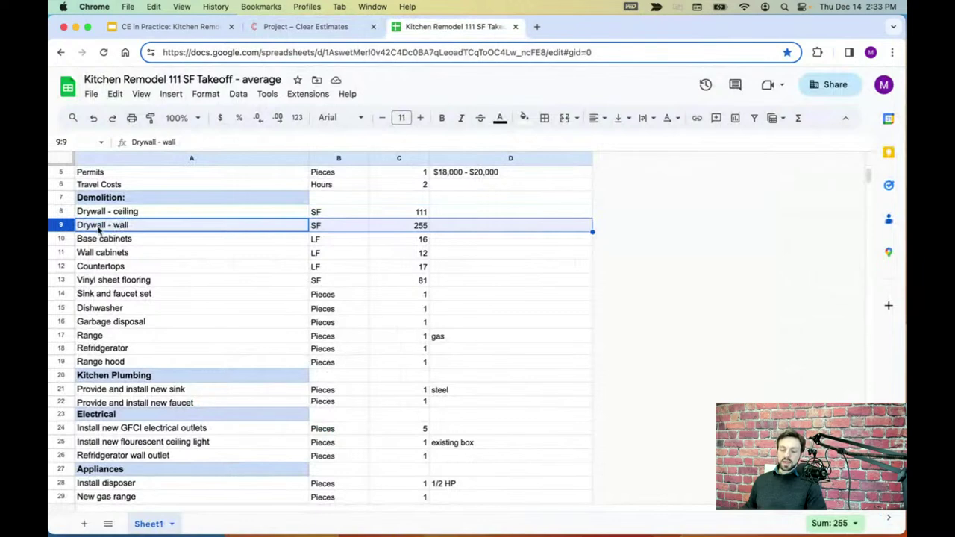
pyautogui.click(416, 228)
pyautogui.click(340, 227)
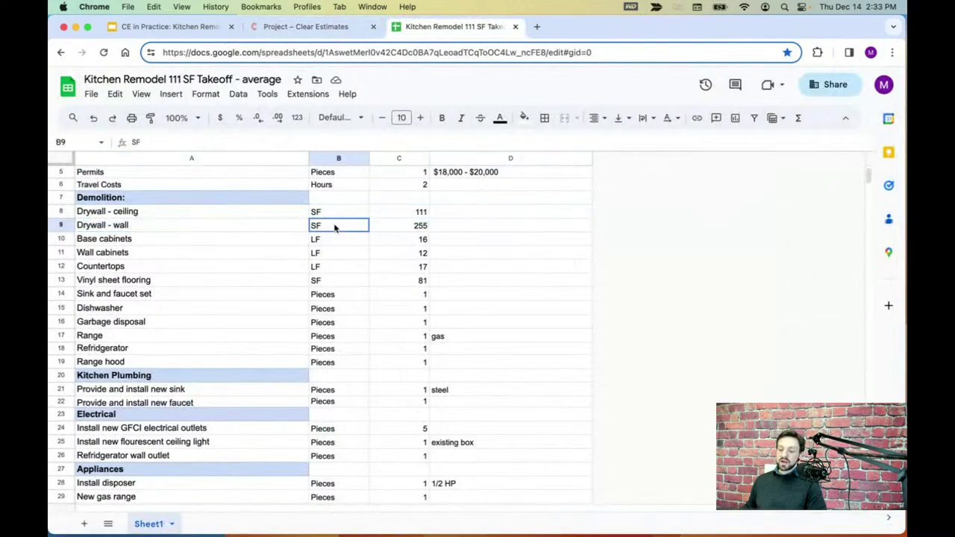
pyautogui.click(57, 228)
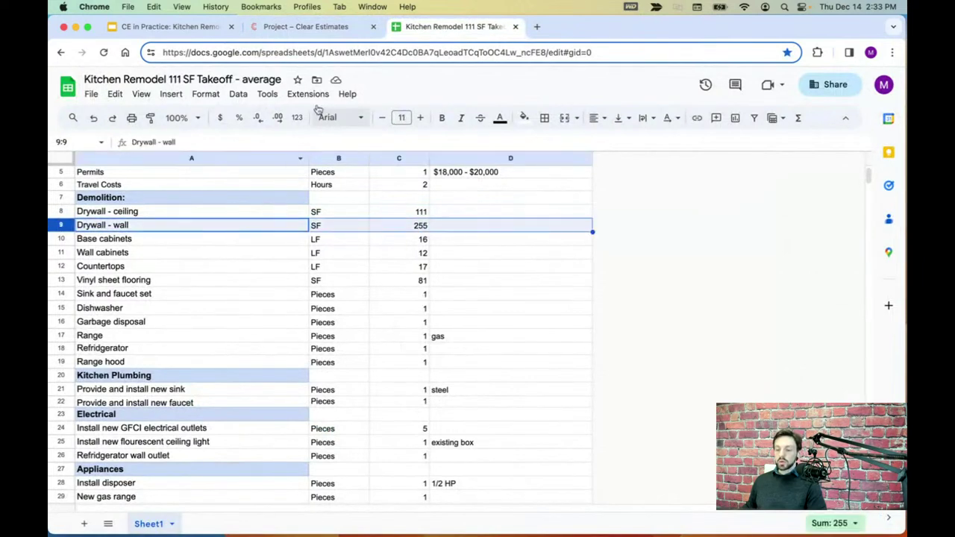
pyautogui.click(313, 27)
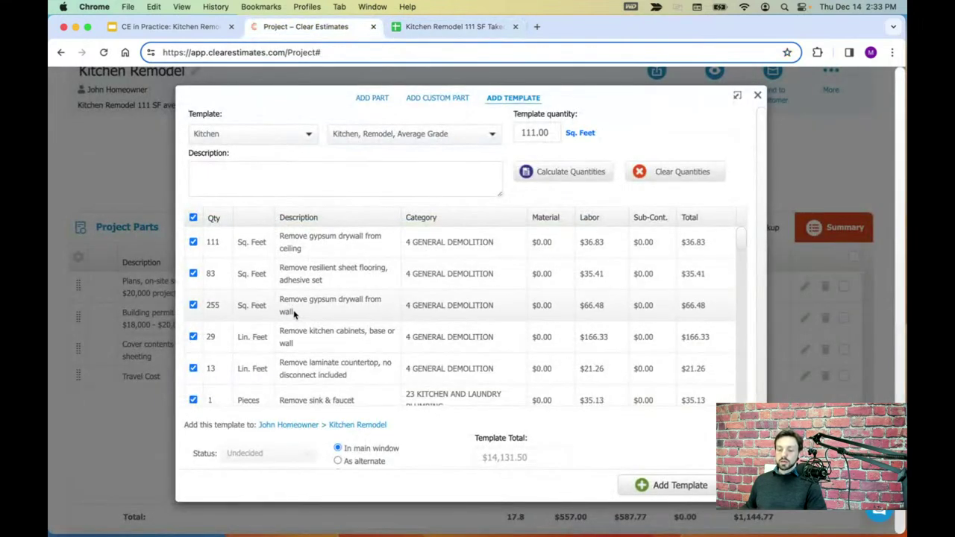
pyautogui.moveTo(293, 314); pyautogui.dragTo(282, 299)
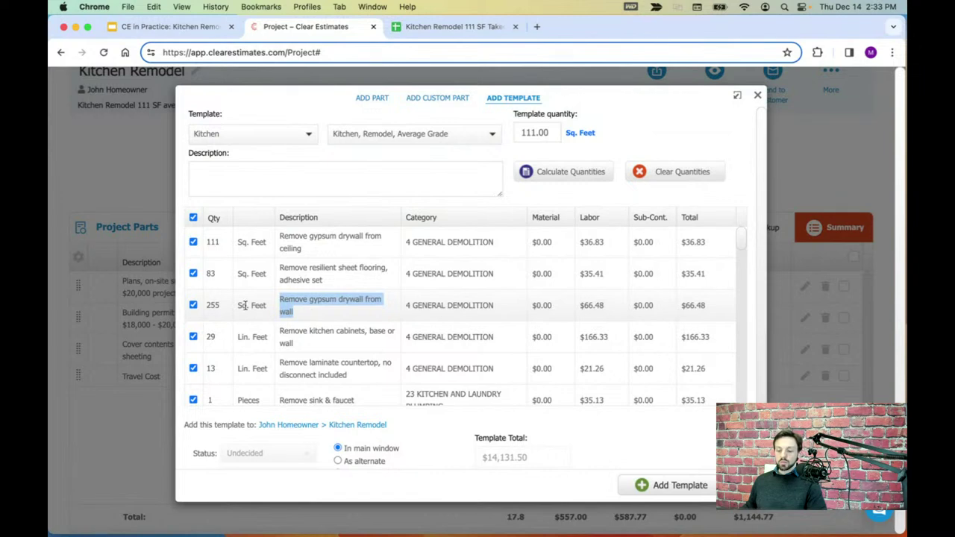
# - Leave wall drywall at 255 and look up the takeoff's Base and Wall cabinets rows
pyautogui.click(220, 309)
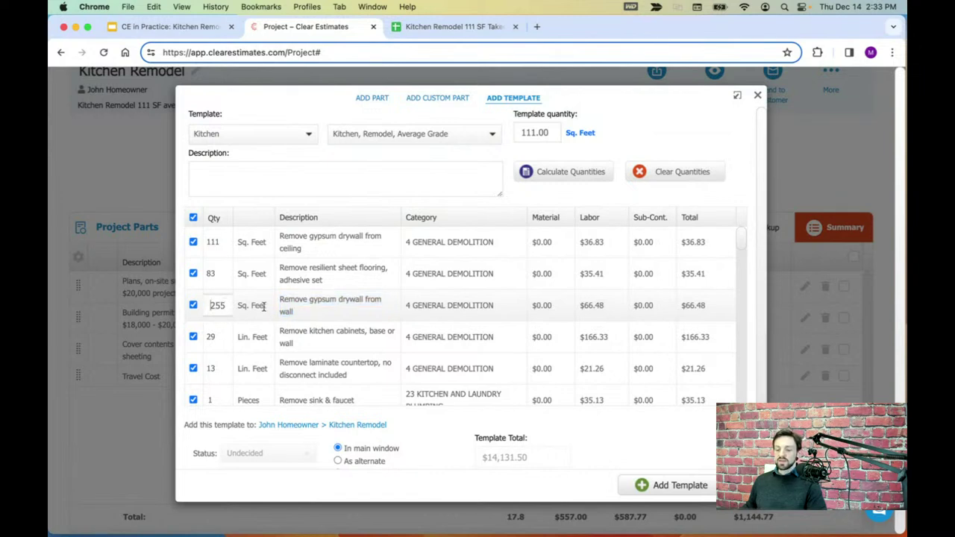
pyautogui.click(332, 312)
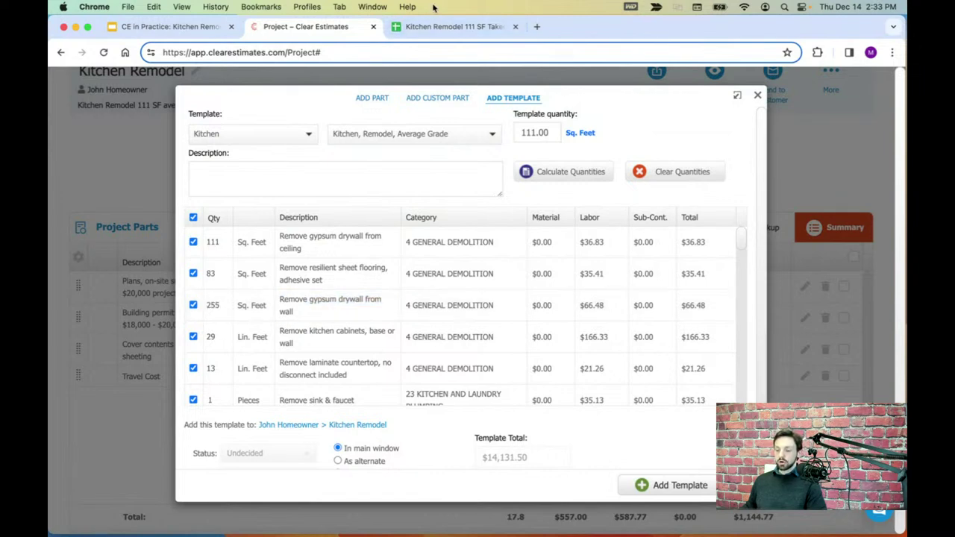
pyautogui.click(452, 26)
pyautogui.click(62, 241)
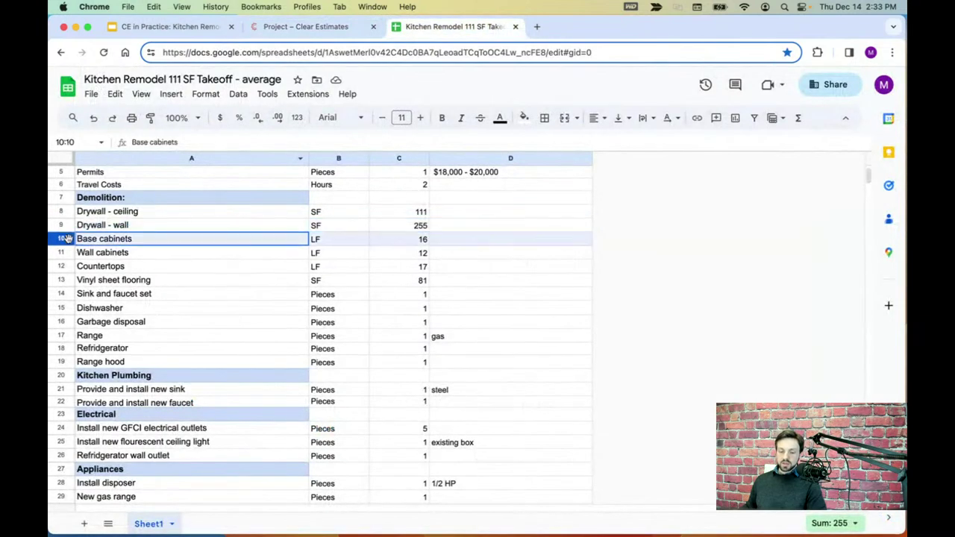
pyautogui.click(62, 254)
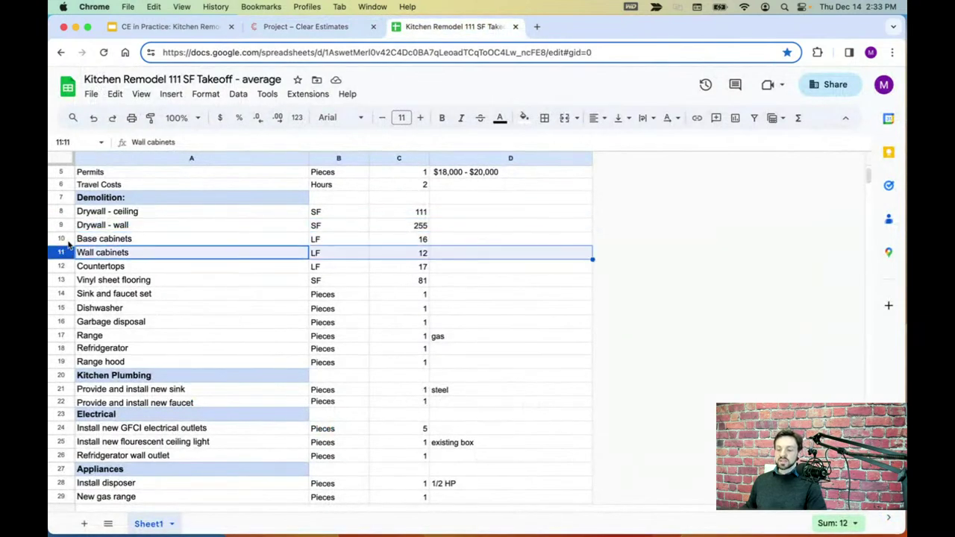
pyautogui.click(63, 240)
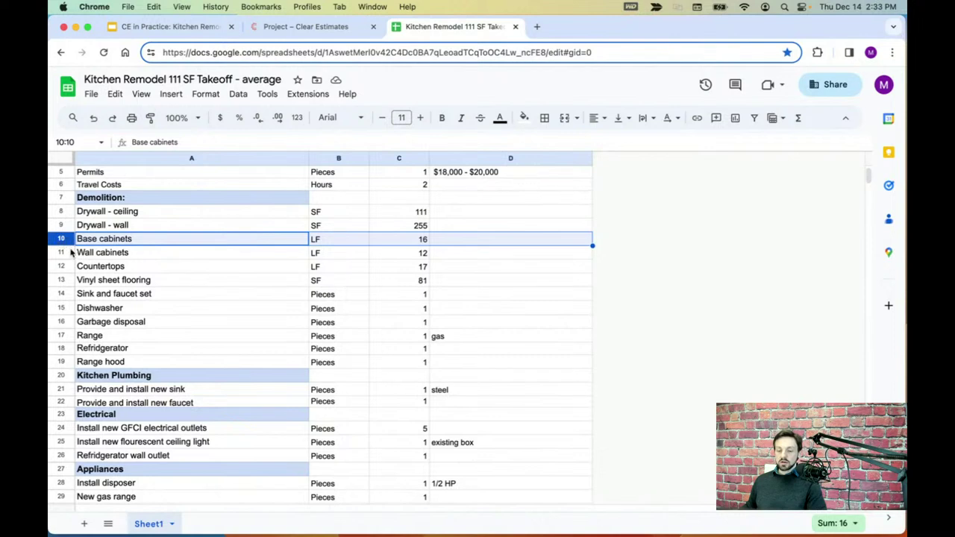
pyautogui.click(70, 254)
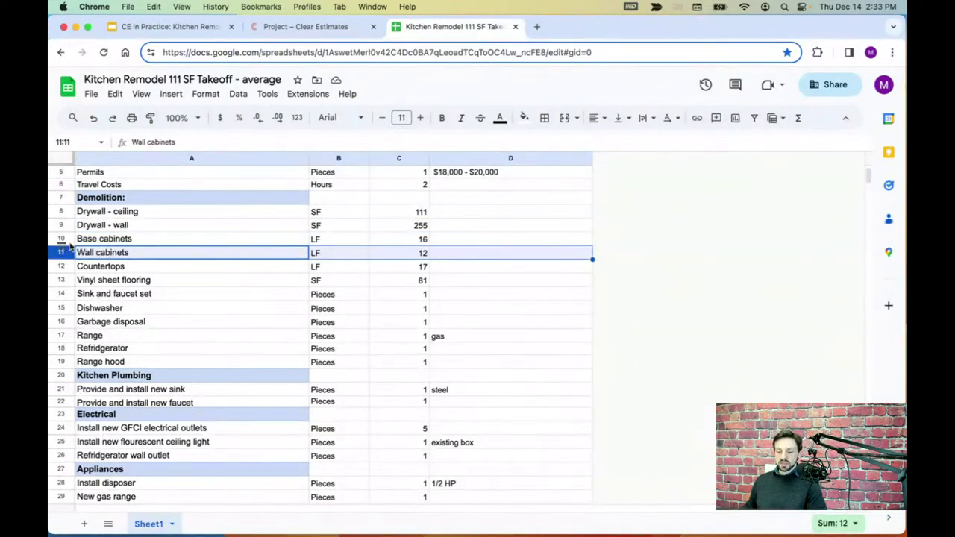
pyautogui.click(68, 242)
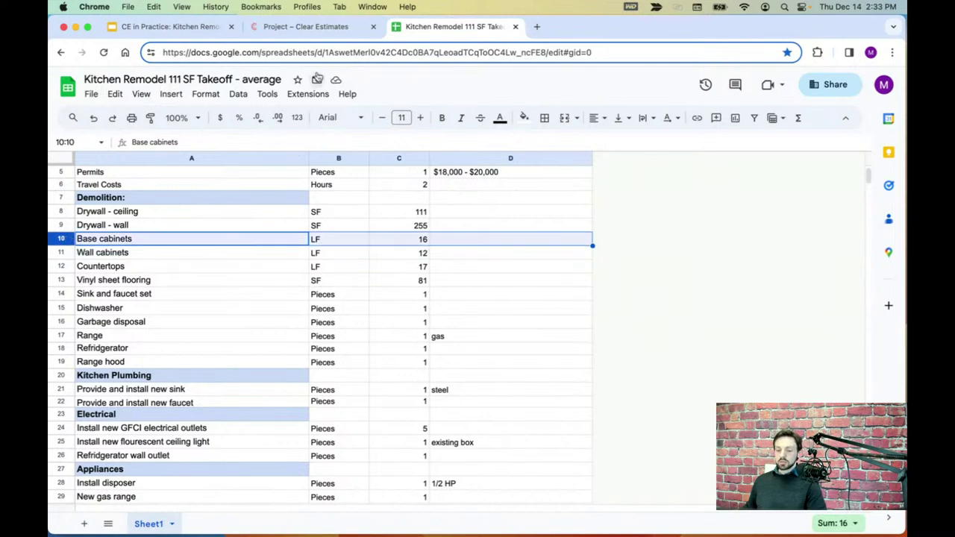
pyautogui.click(327, 33)
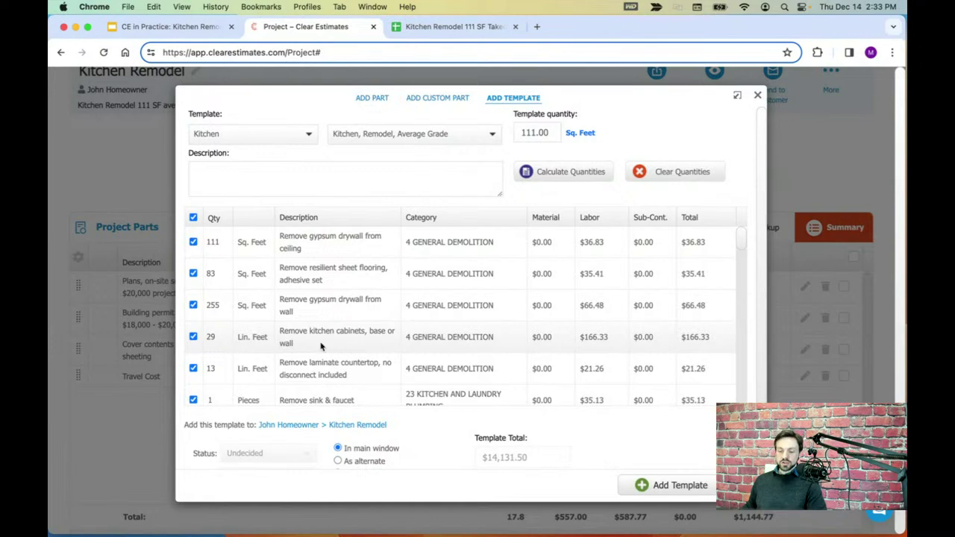
# - Compare the cabinet removal line with the takeoff's Base cabinets 16 and Wall cabinets 12 lengths
pyautogui.moveTo(321, 346); pyautogui.dragTo(280, 334)
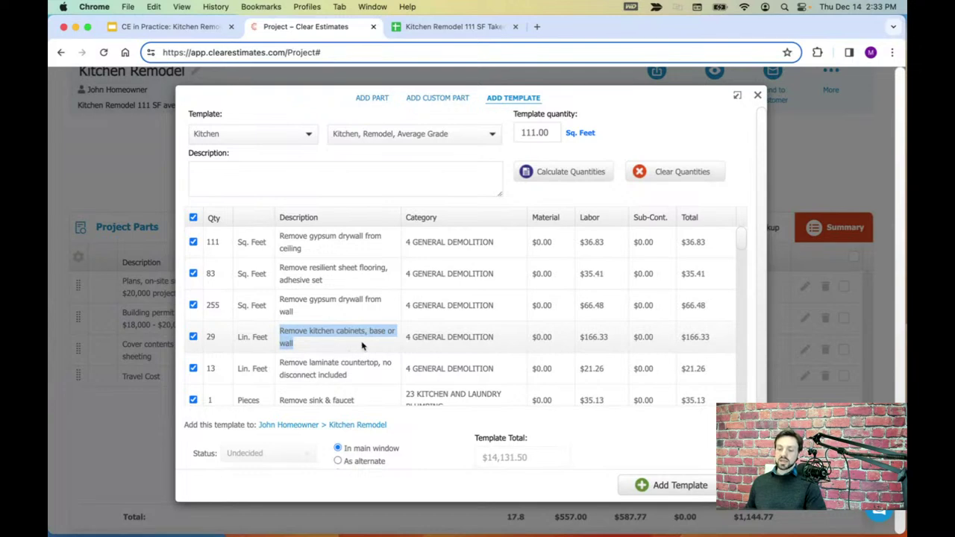
pyautogui.click(362, 345)
pyautogui.moveTo(368, 331); pyautogui.dragTo(379, 343)
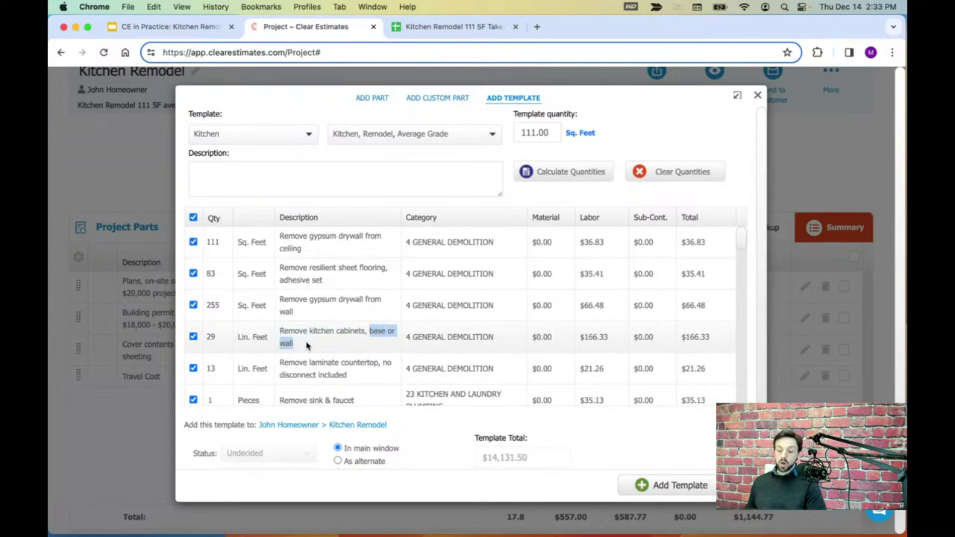
pyautogui.click(214, 337)
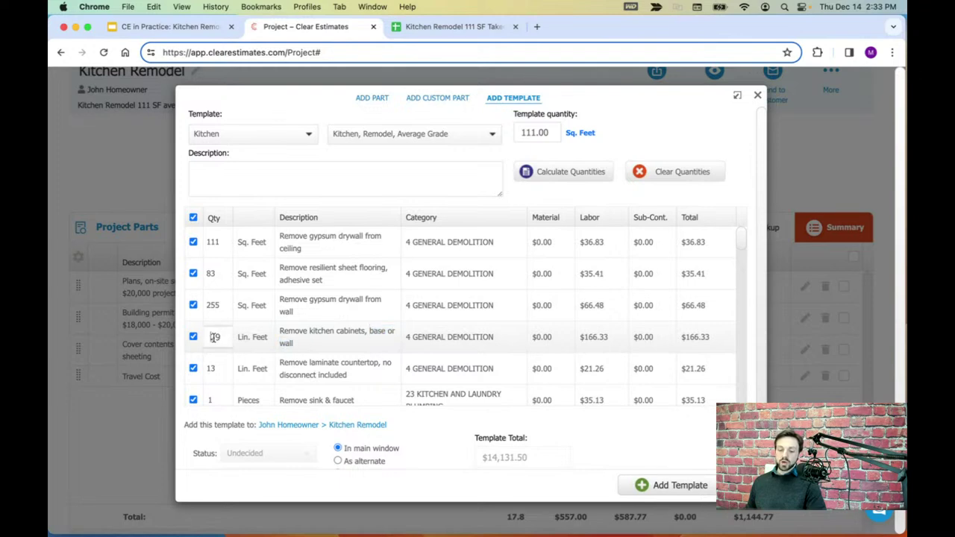
pyautogui.click(451, 26)
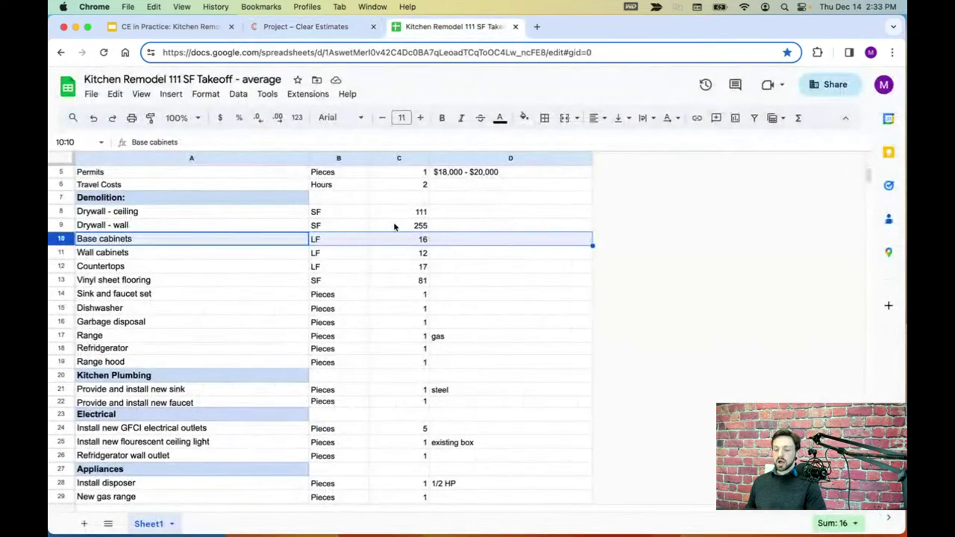
pyautogui.click(418, 243)
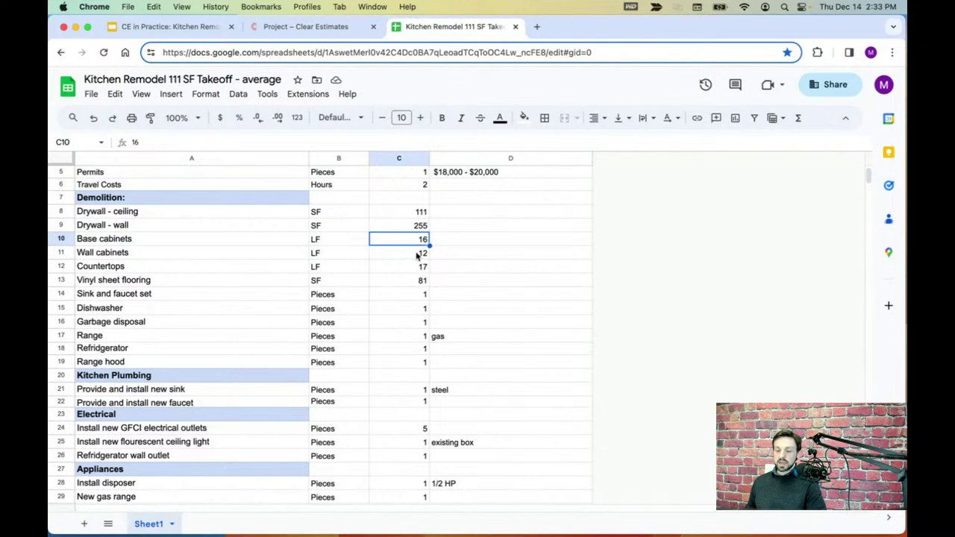
pyautogui.click(419, 257)
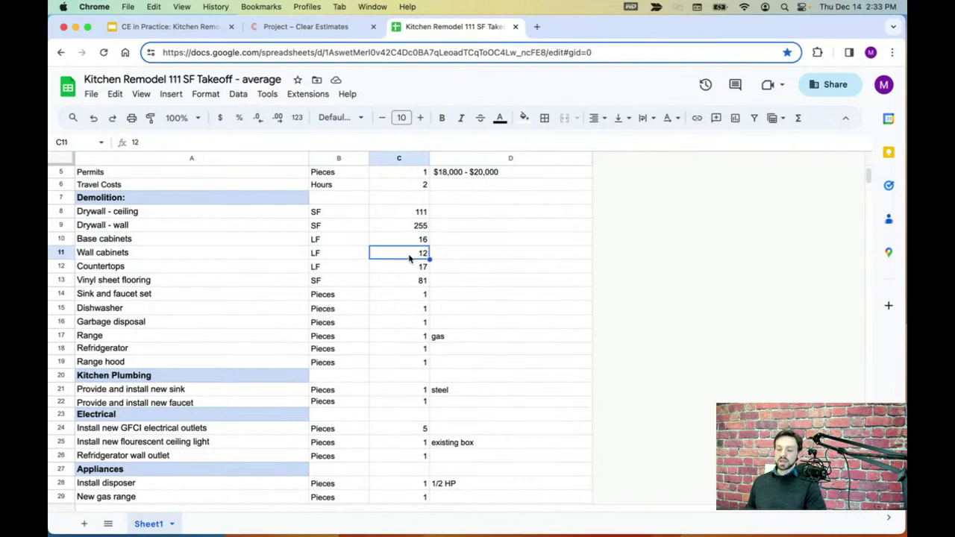
pyautogui.click(410, 241)
pyautogui.click(411, 254)
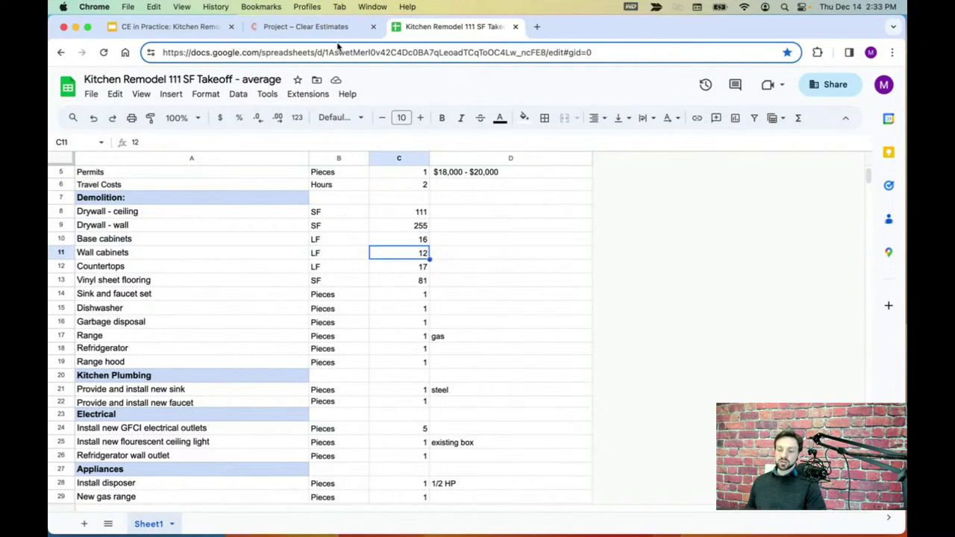
pyautogui.click(332, 26)
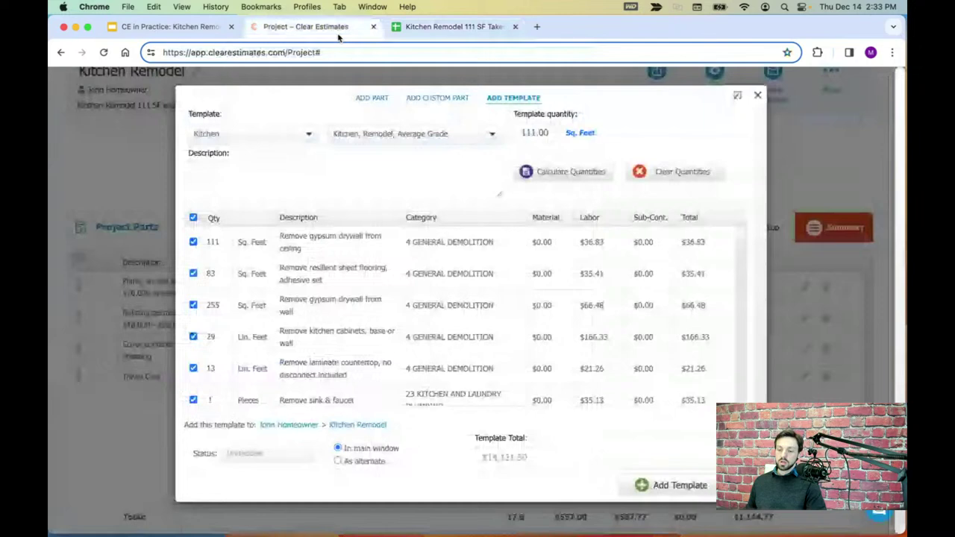
# - Change the kitchen cabinet removal quantity from 29 to 28
pyautogui.click(210, 337)
pyautogui.doubleClick(218, 336)
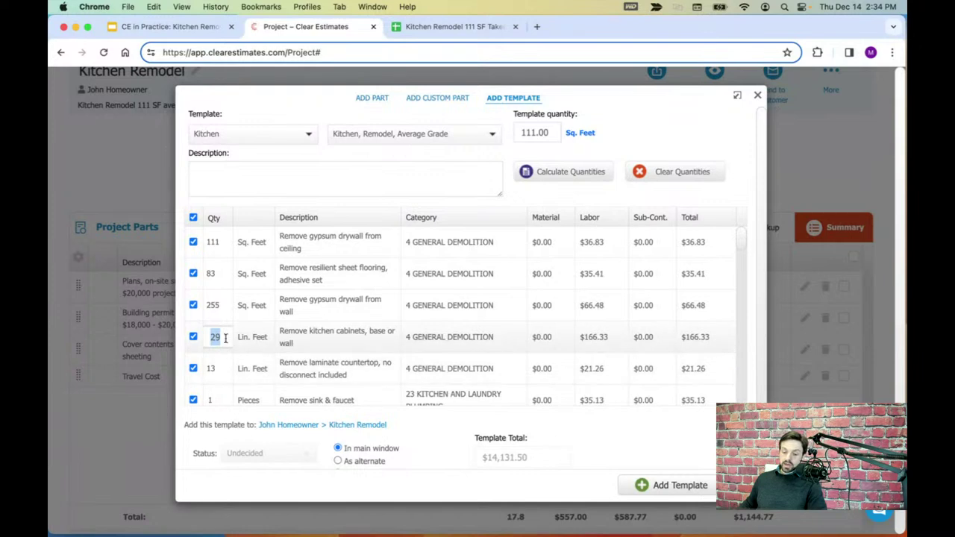
pyautogui.write('28')
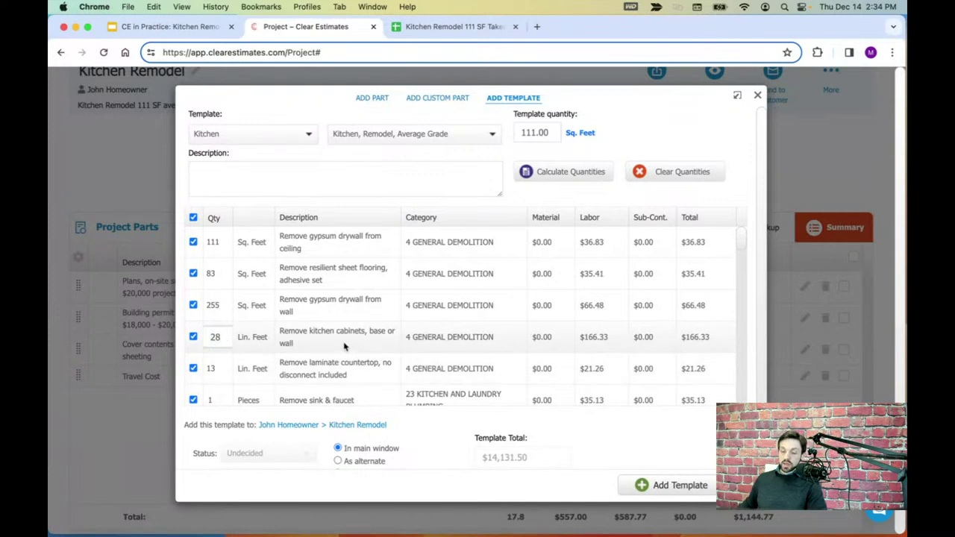
pyautogui.click(344, 345)
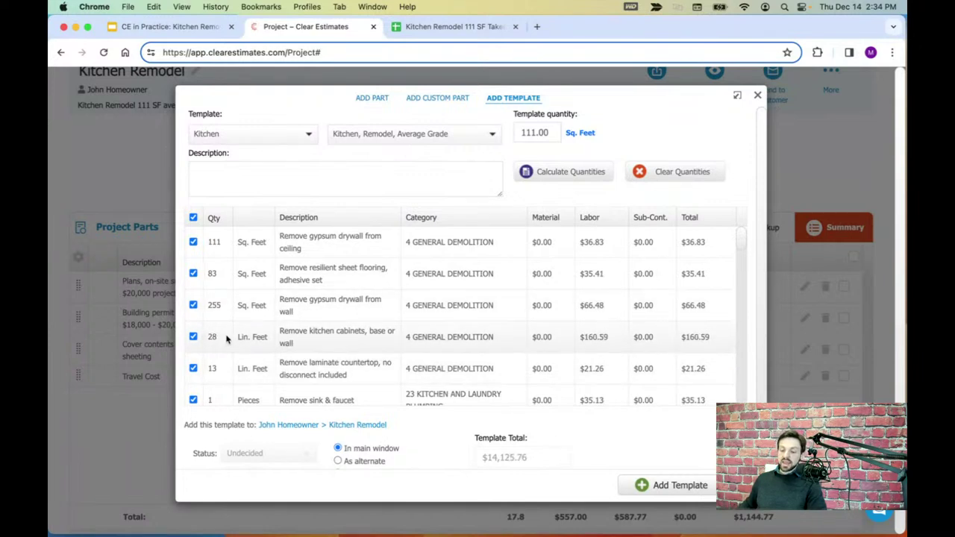
# - Set laminate countertop removal to 17 Lin. Feet, matching the takeoff's Countertops row
pyautogui.click(447, 26)
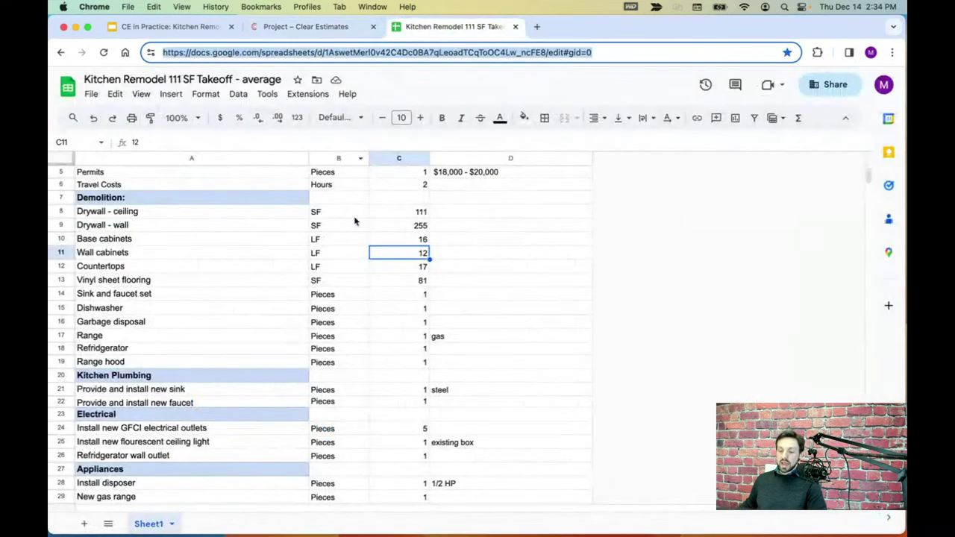
pyautogui.click(62, 266)
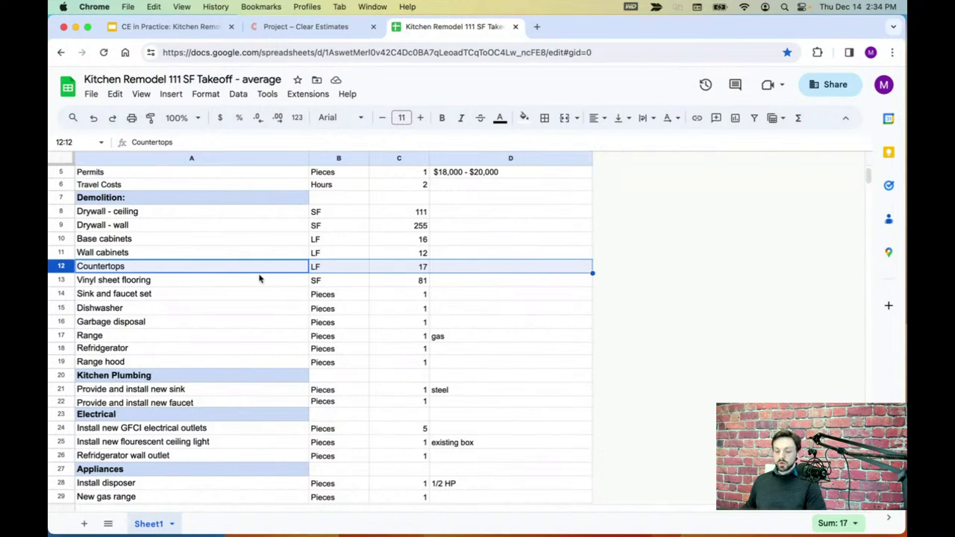
pyautogui.click(306, 26)
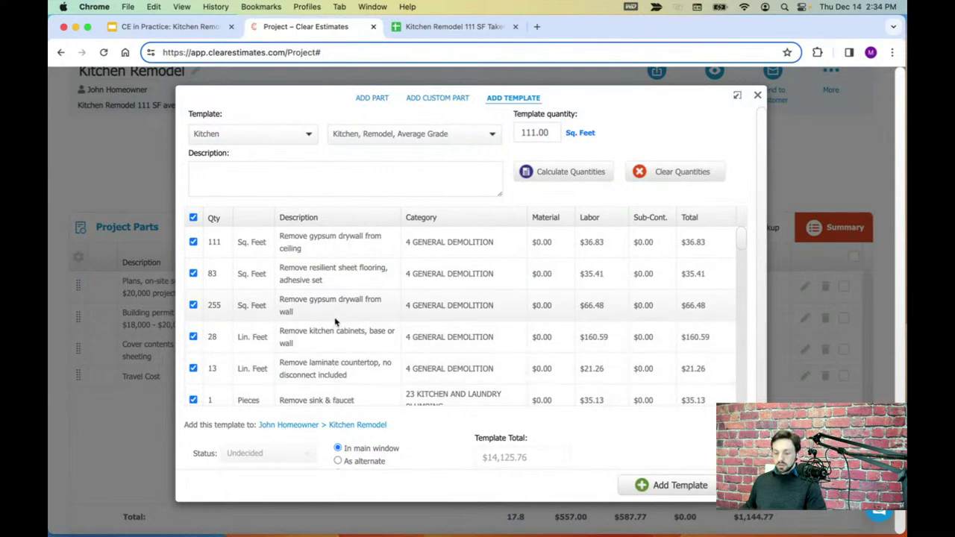
pyautogui.moveTo(366, 377); pyautogui.dragTo(281, 358)
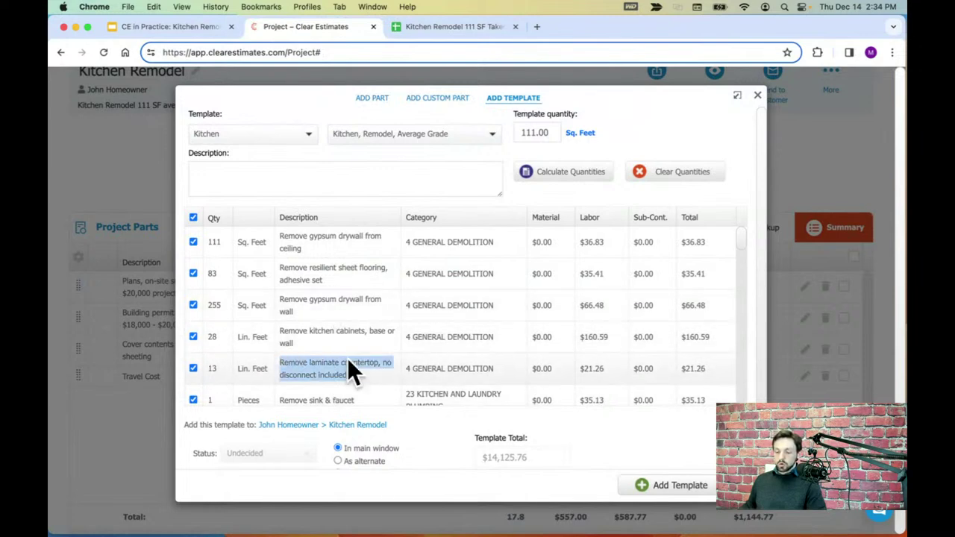
pyautogui.click(218, 370)
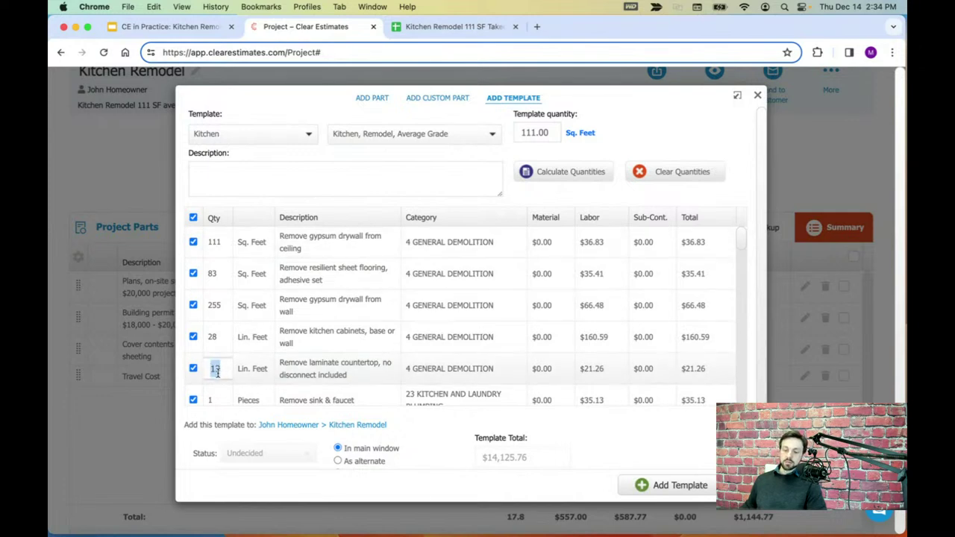
pyautogui.write('17')
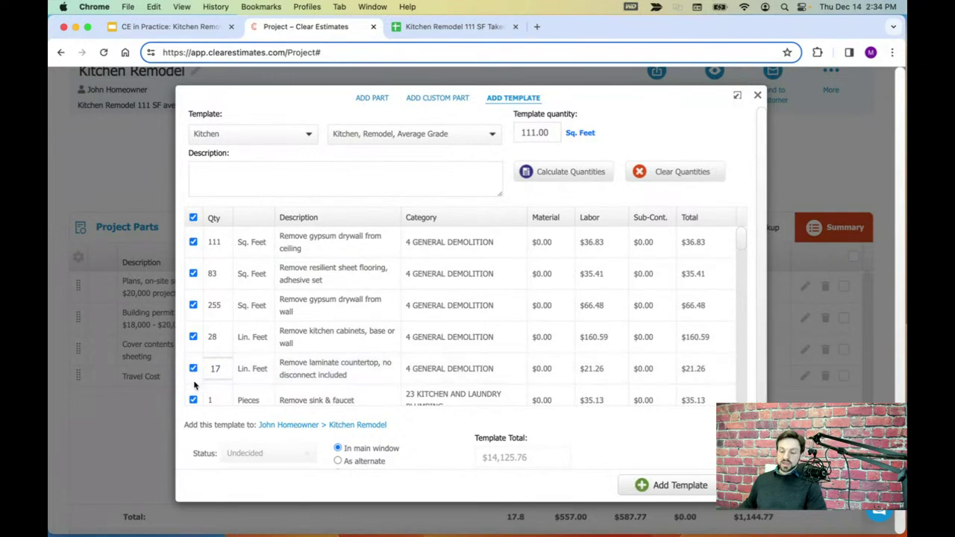
pyautogui.press('Return')
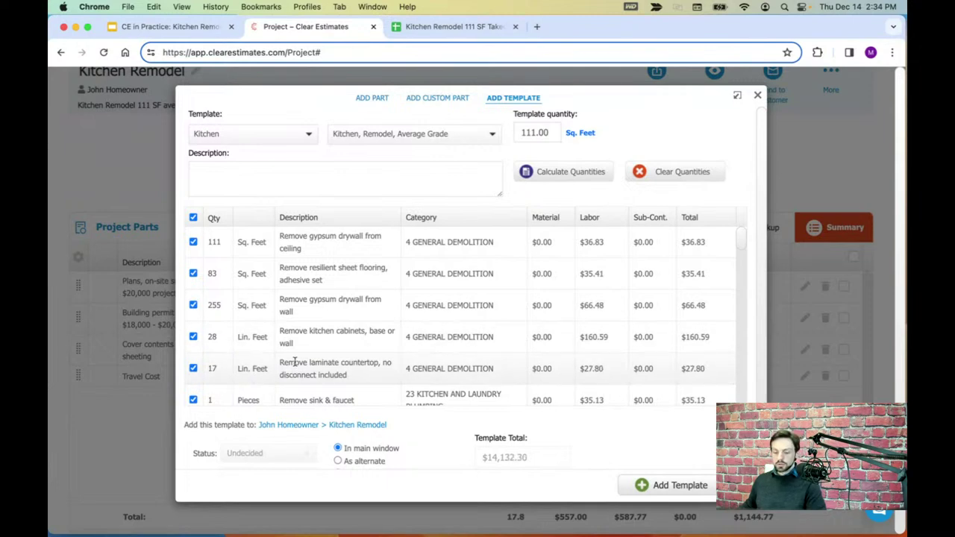
# - Look up the takeoff's Vinyl sheet flooring area of 81 and return to the template
pyautogui.click(455, 26)
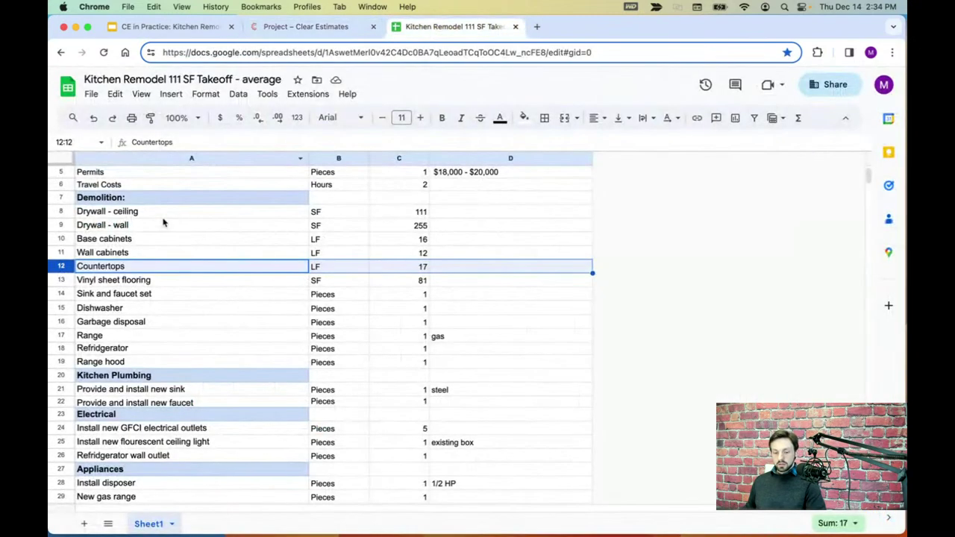
pyautogui.click(58, 281)
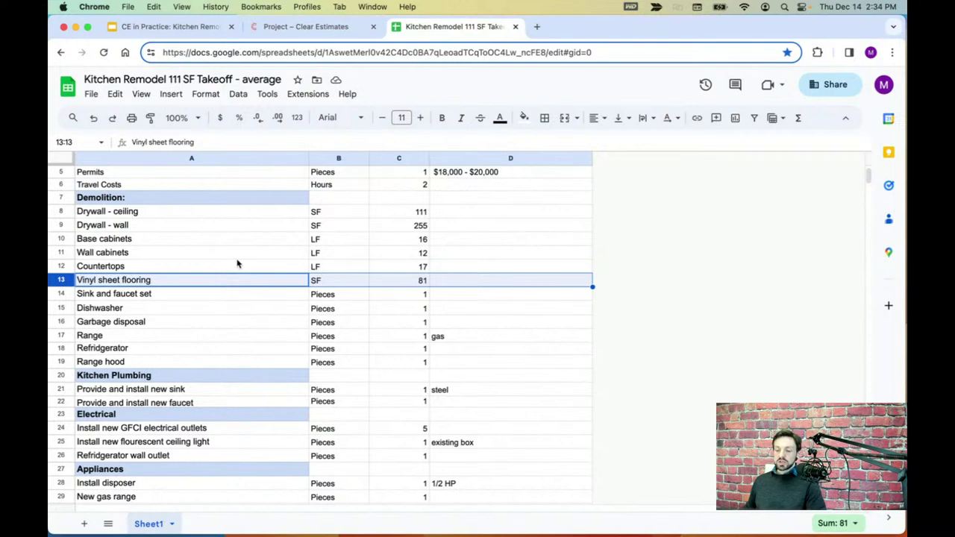
pyautogui.scroll(-2, 233, 269)
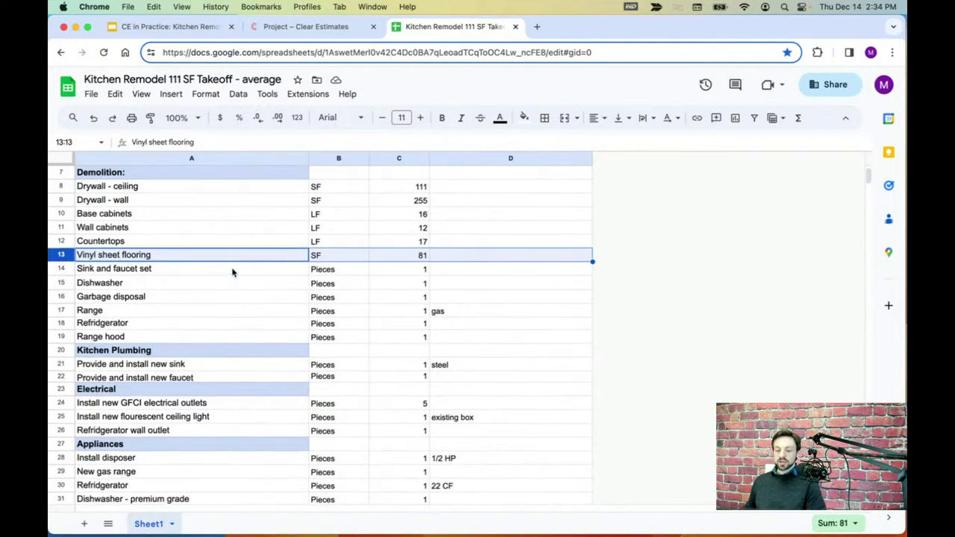
pyautogui.scroll(-1, 232, 272)
pyautogui.click(315, 28)
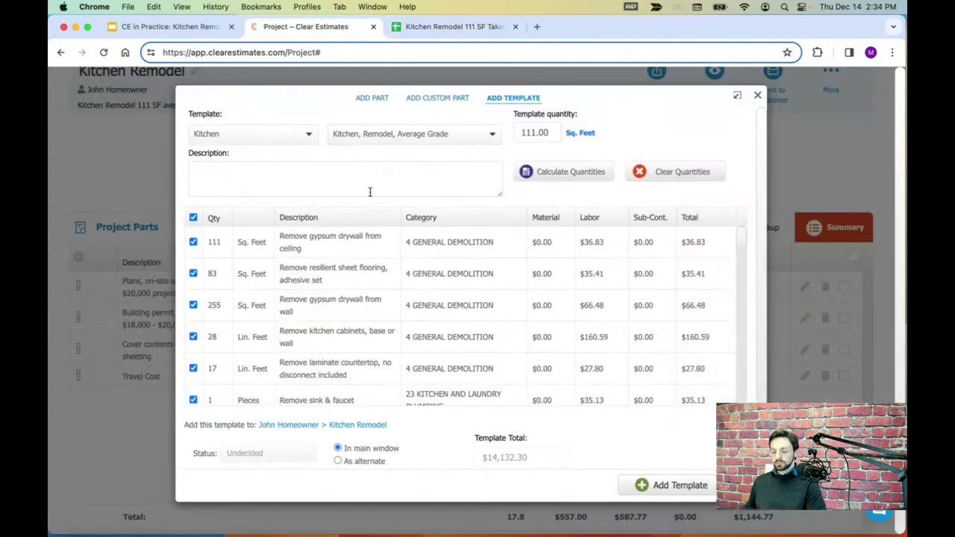
# - Change the resilient sheet flooring removal quantity from 83 to 81 square feet
pyautogui.scroll(-1, 384, 317)
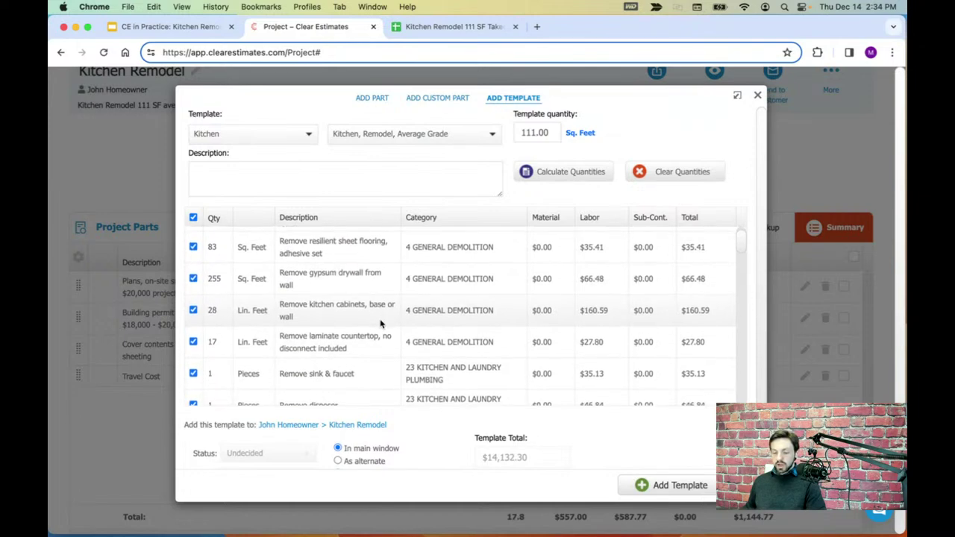
pyautogui.scroll(-1, 381, 323)
pyautogui.scroll(2, 381, 323)
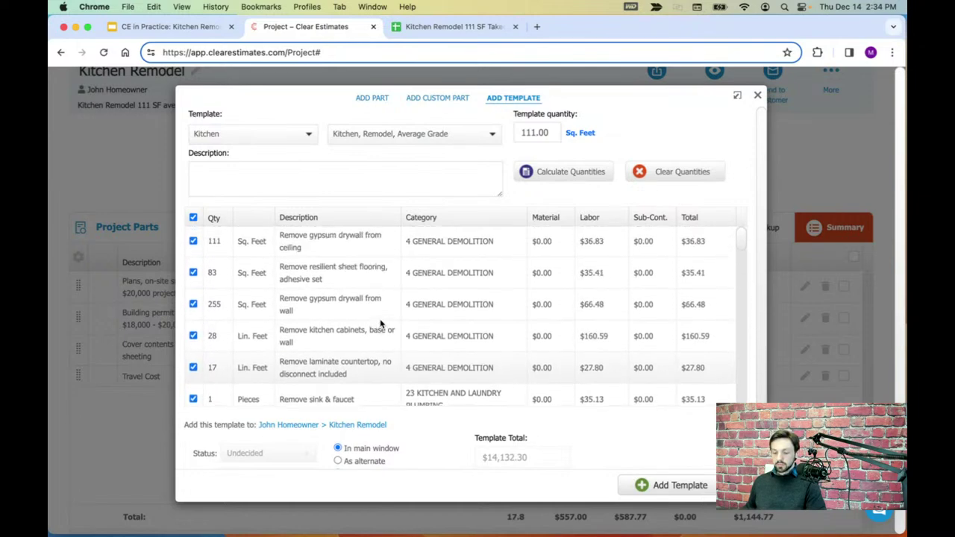
pyautogui.moveTo(282, 267); pyautogui.dragTo(400, 274)
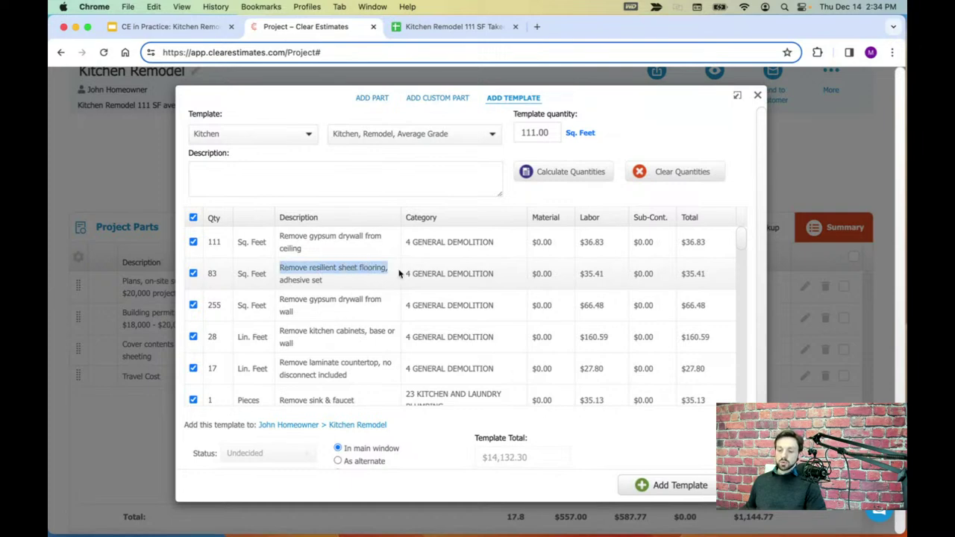
pyautogui.click(218, 273)
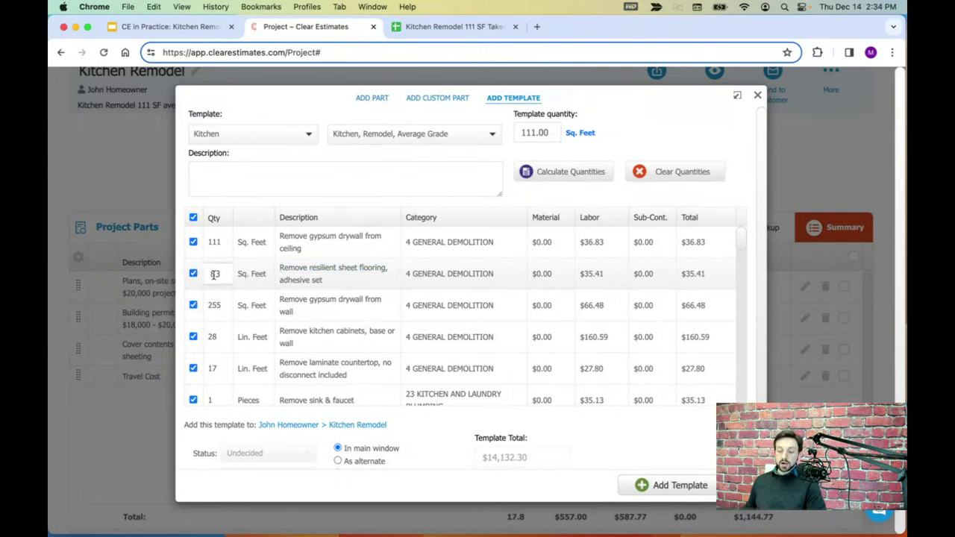
pyautogui.doubleClick(220, 274)
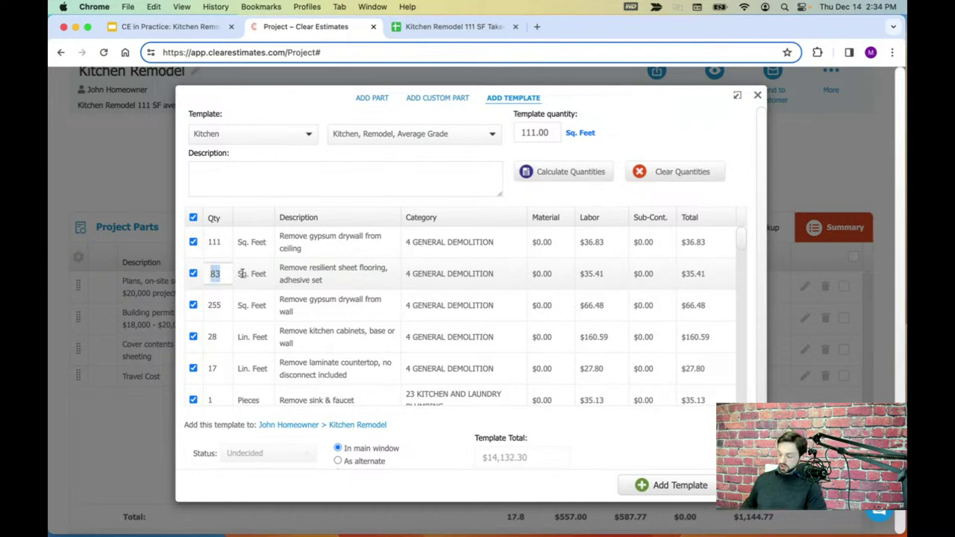
pyautogui.write('81')
pyautogui.click(281, 276)
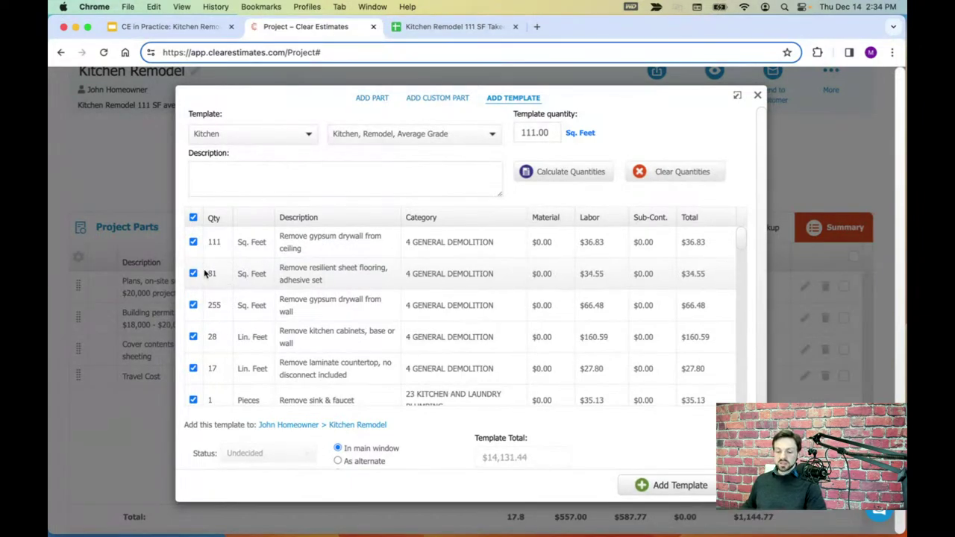
pyautogui.click(212, 274)
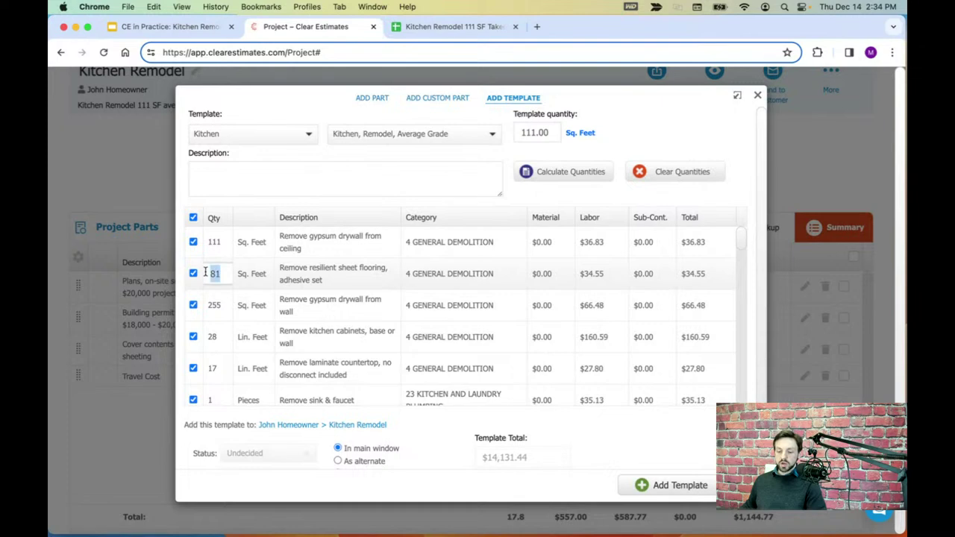
# - Look up the Sink and faucet set quantity in the takeoff sheet
pyautogui.click(432, 34)
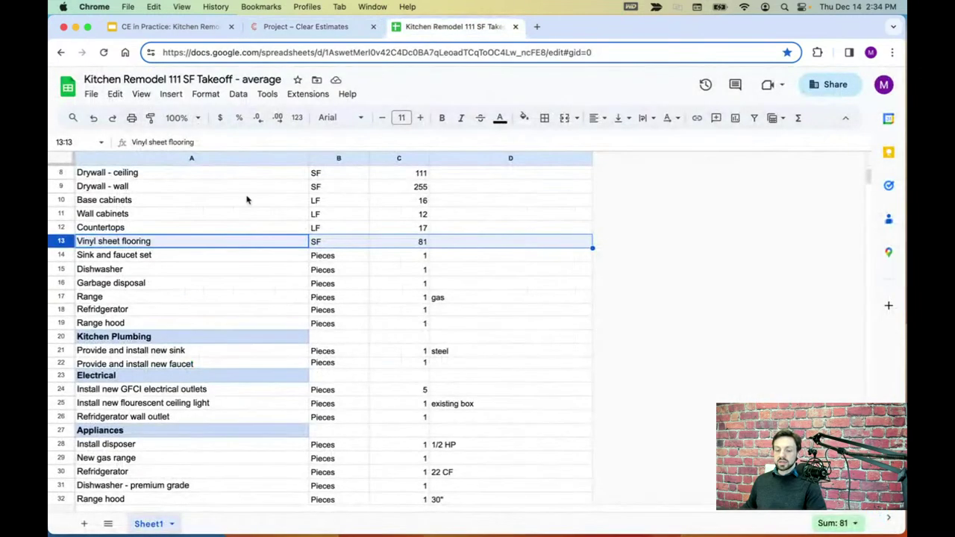
pyautogui.click(63, 256)
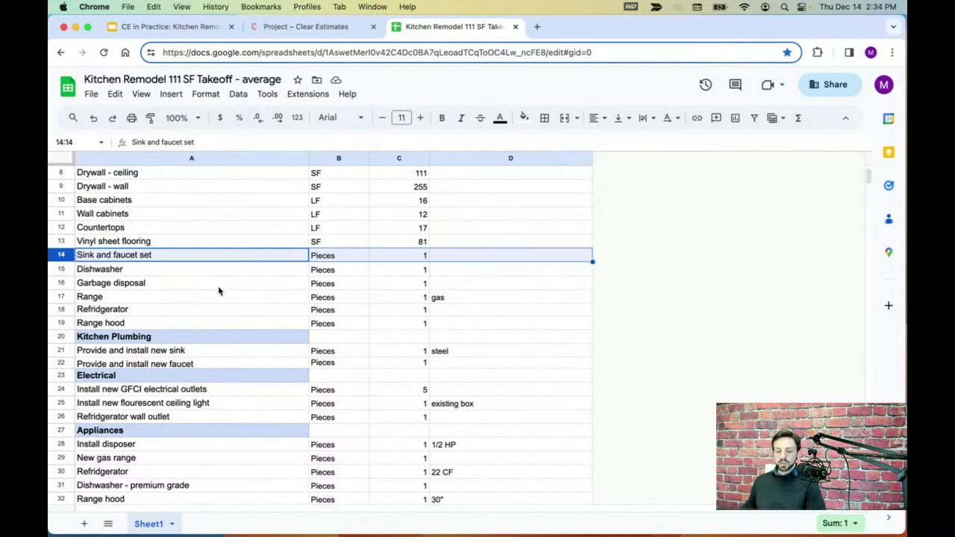
pyautogui.scroll(-1, 219, 291)
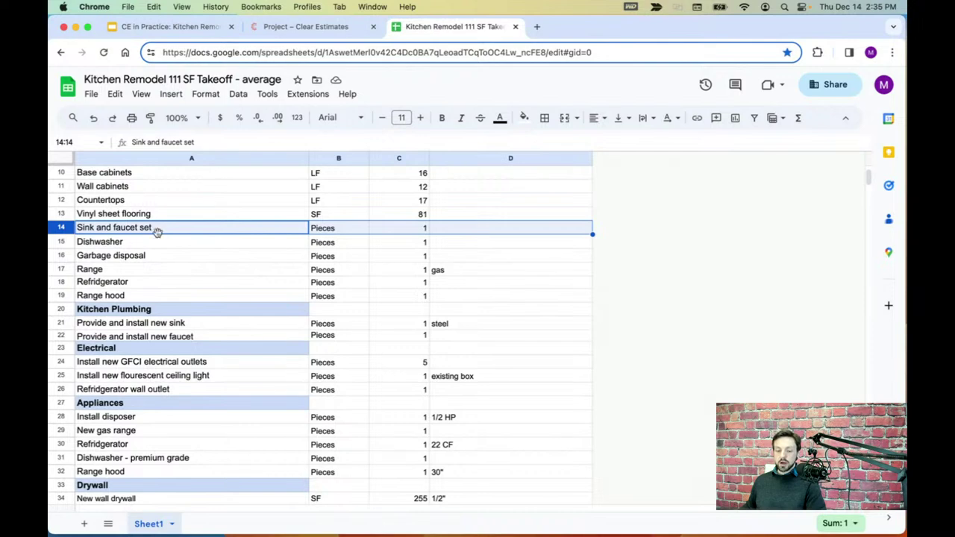
pyautogui.click(308, 28)
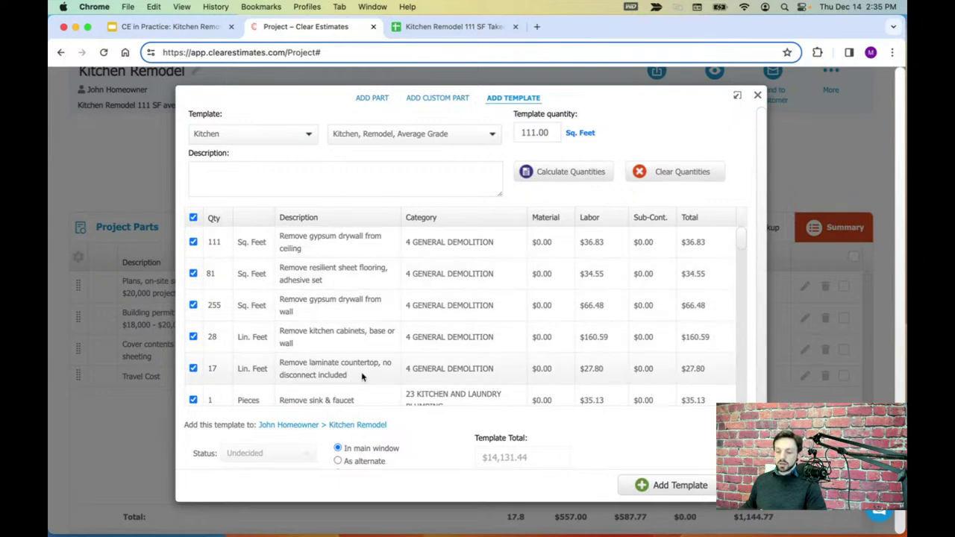
# - Compare the Remove sink & faucet and Remove dishwasher lines (quantity 1) with the takeoff rows
pyautogui.scroll(-2, 442, 357)
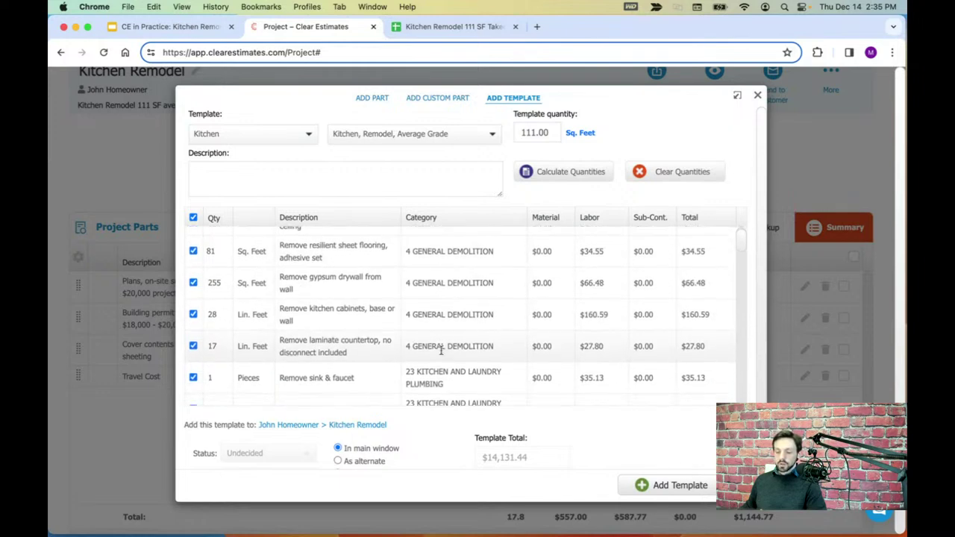
pyautogui.scroll(-2, 442, 321)
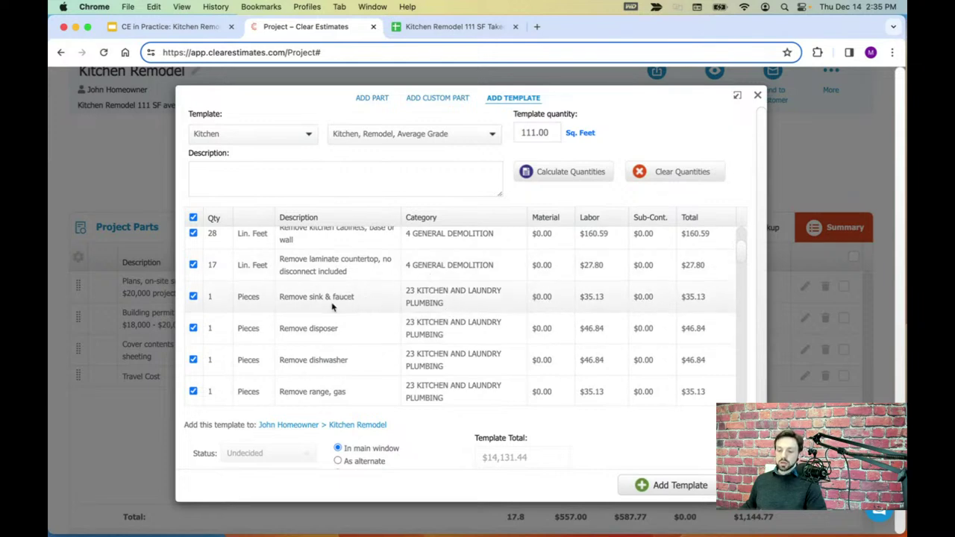
pyautogui.moveTo(356, 297); pyautogui.dragTo(274, 297)
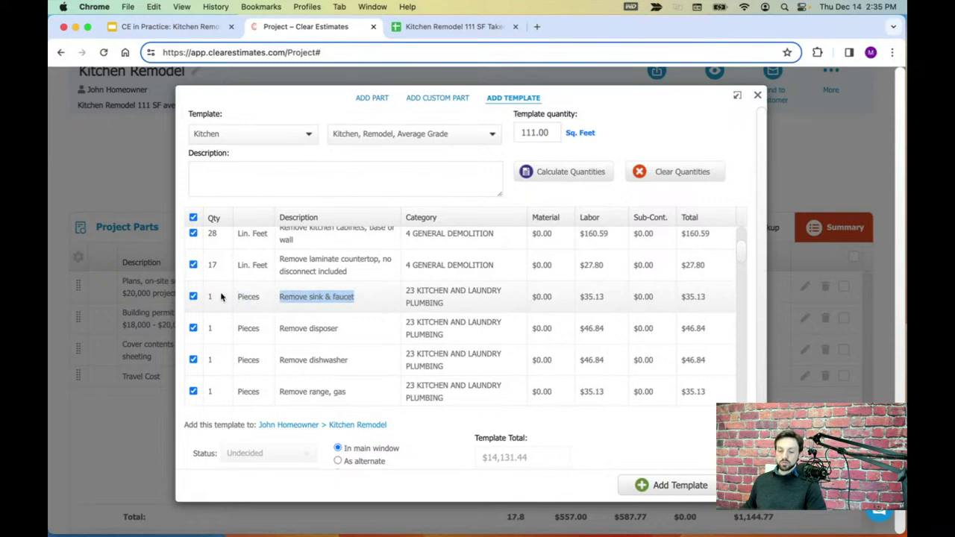
pyautogui.click(430, 28)
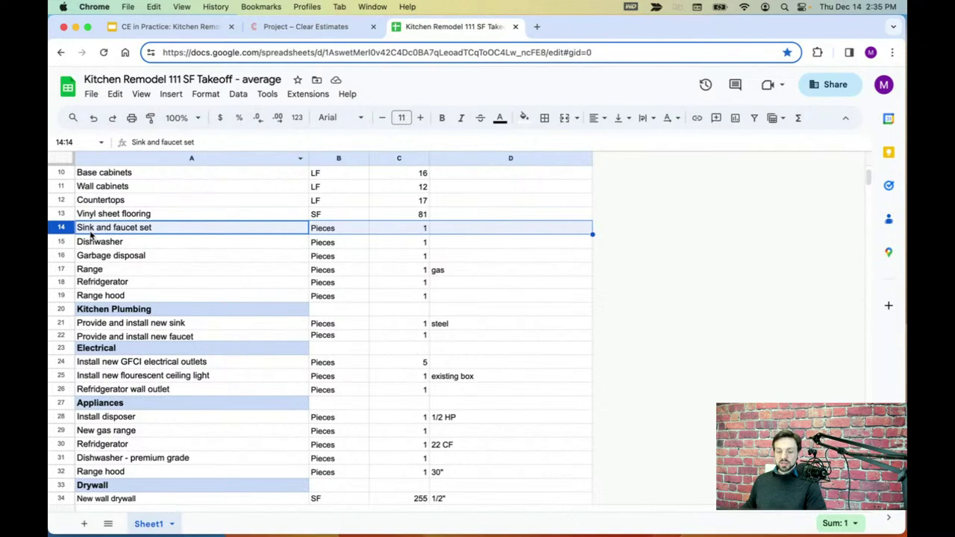
pyautogui.click(66, 242)
pyautogui.scroll(-1, 246, 254)
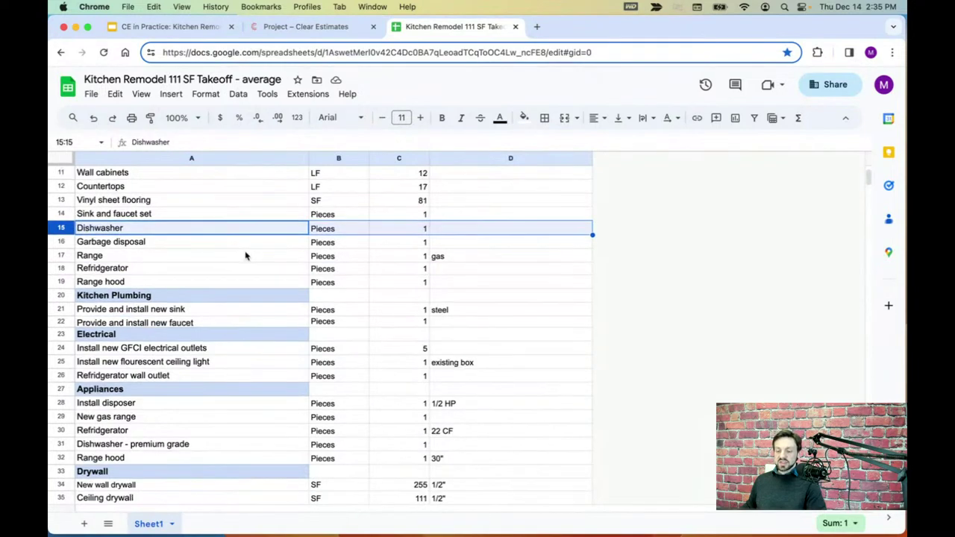
pyautogui.click(331, 28)
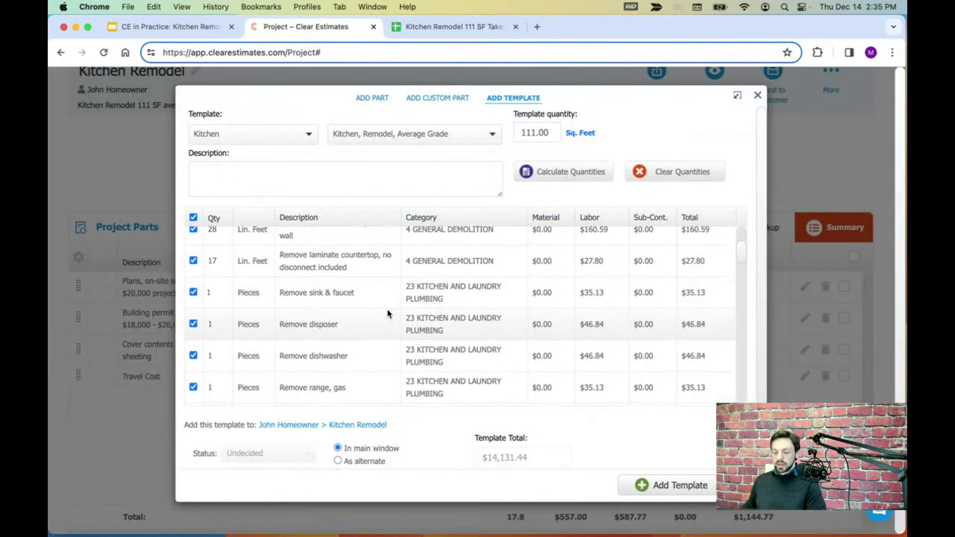
pyautogui.scroll(-1, 391, 323)
pyautogui.moveTo(358, 333); pyautogui.dragTo(280, 328)
pyautogui.click(212, 330)
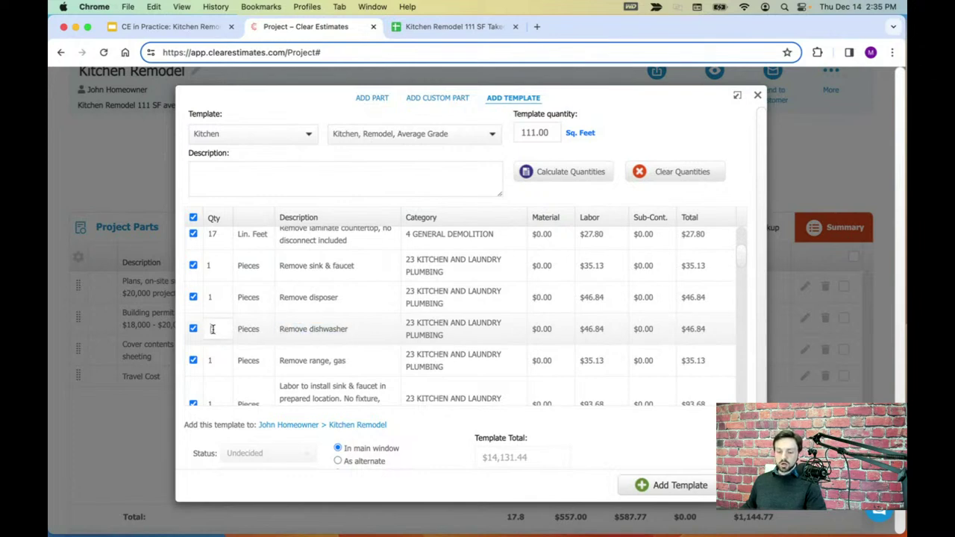
# - Confirm the Remove disposer quantity of 1 against the takeoff's Garbage disposal row
pyautogui.click(448, 26)
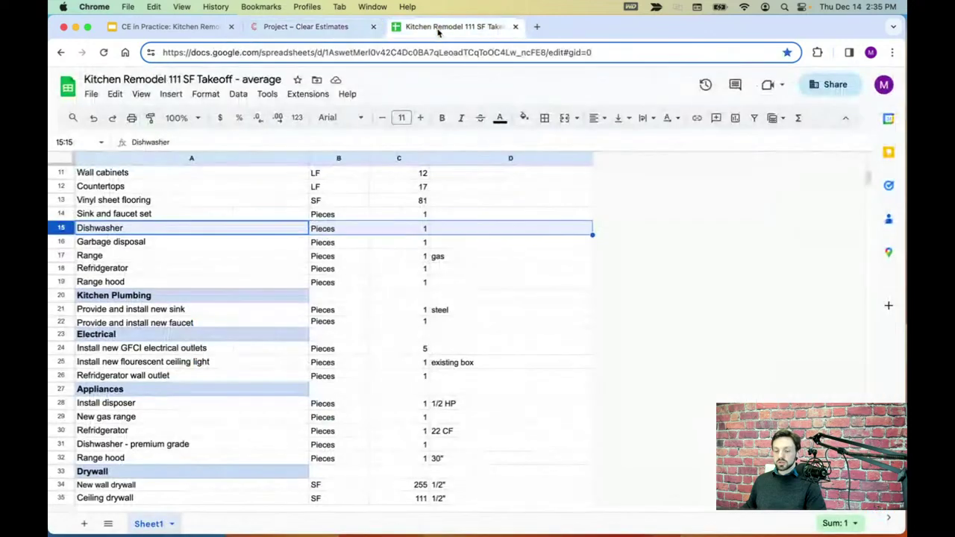
pyautogui.click(63, 242)
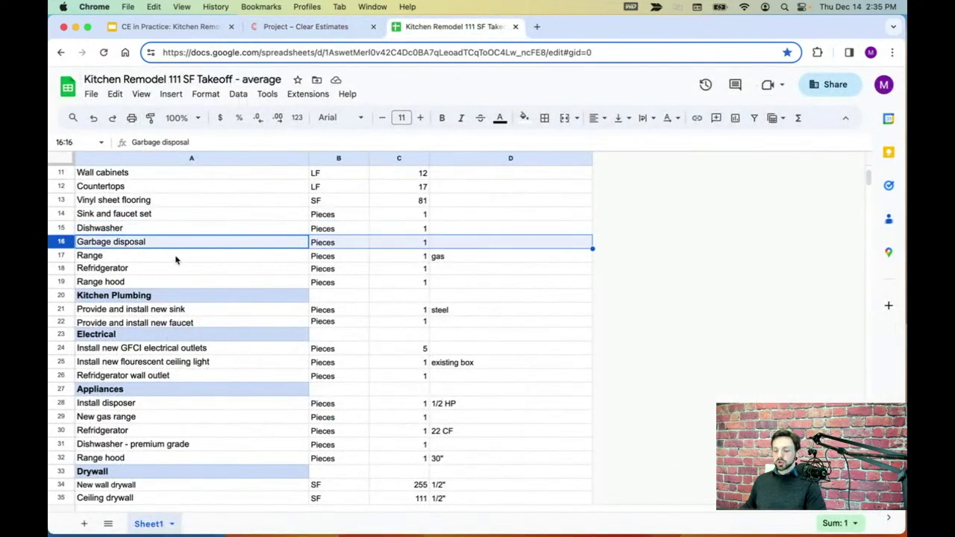
pyautogui.click(296, 27)
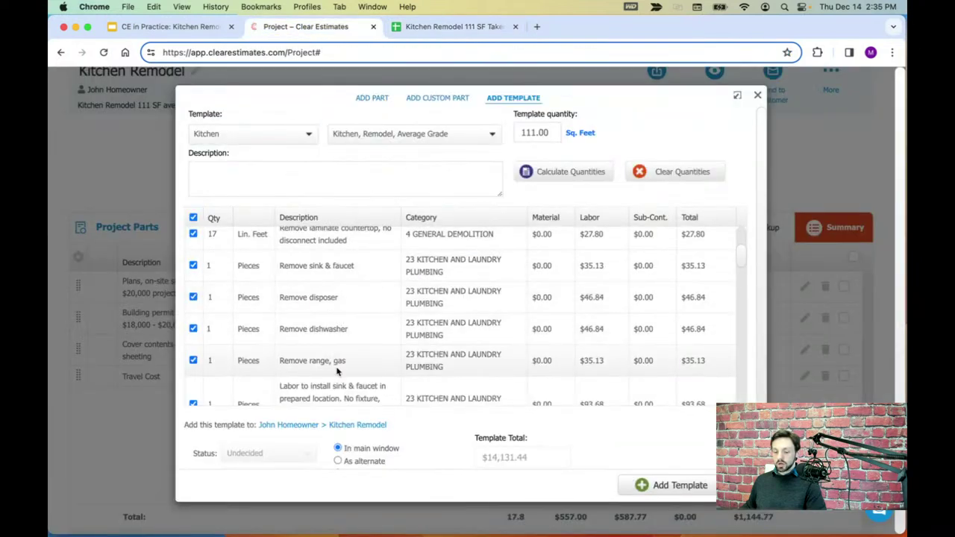
pyautogui.moveTo(339, 297); pyautogui.dragTo(279, 296)
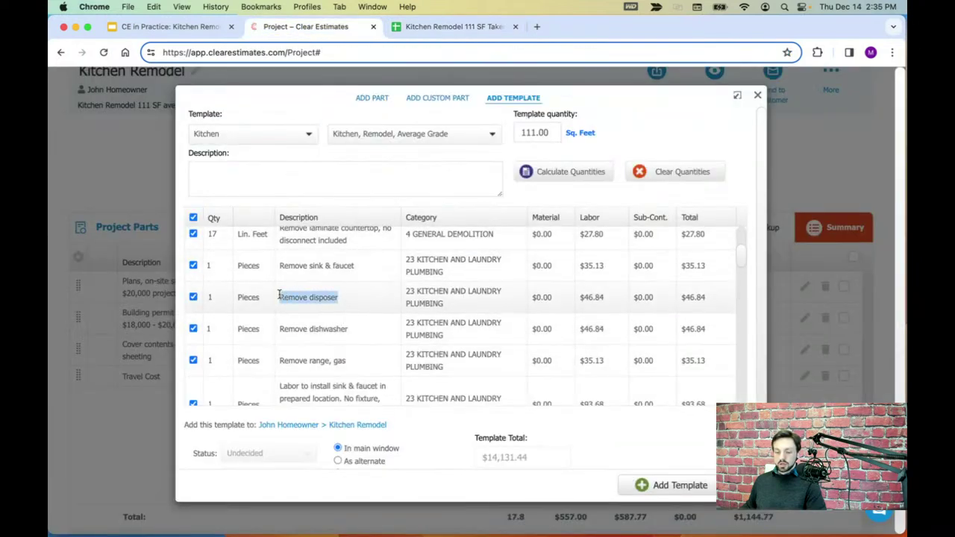
pyautogui.click(210, 297)
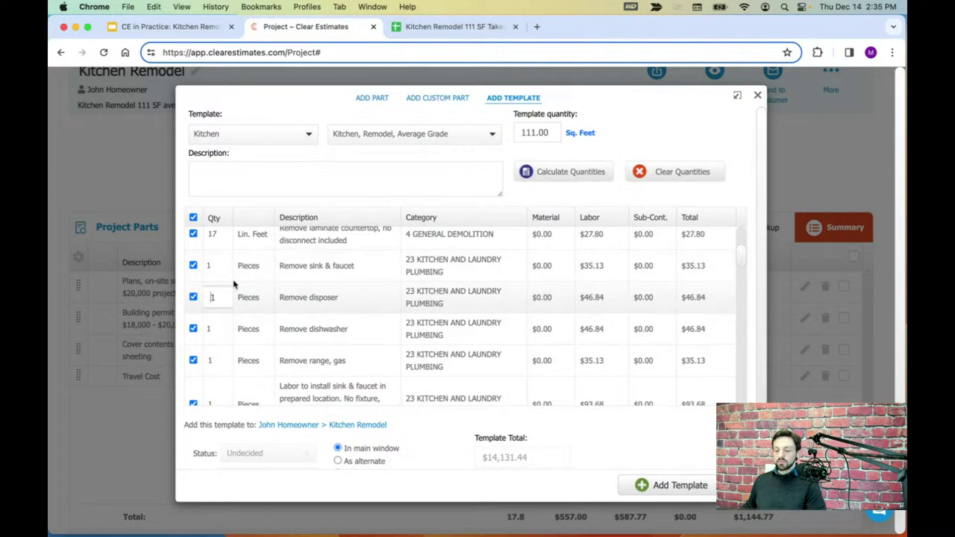
# - Leave the Remove range, gas quantity at 1 to match the takeoff's Range row
pyautogui.click(447, 27)
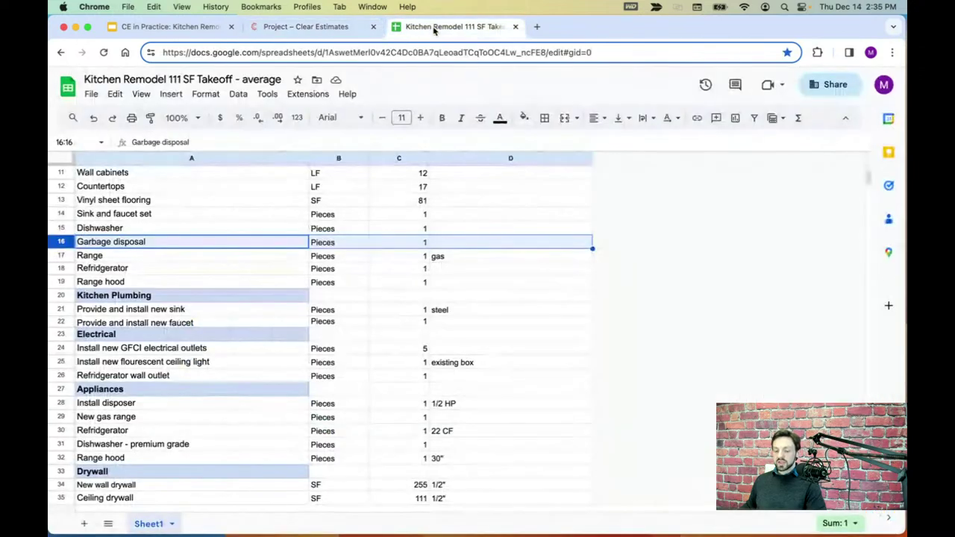
pyautogui.click(63, 256)
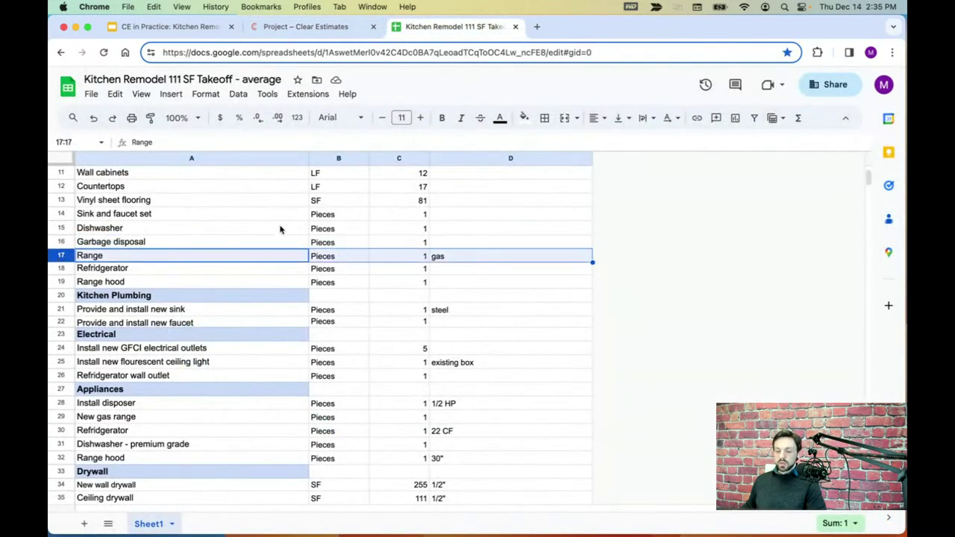
pyautogui.click(313, 27)
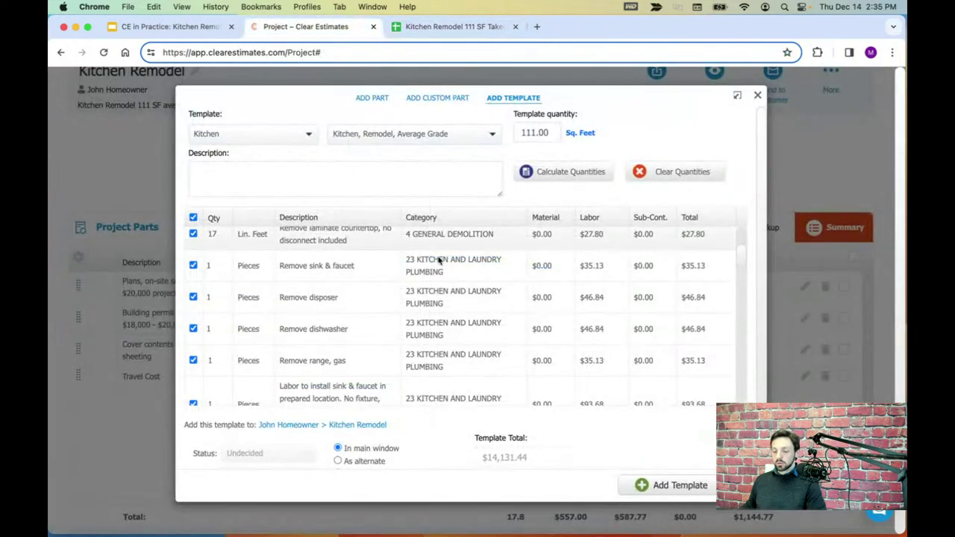
pyautogui.scroll(-1, 462, 317)
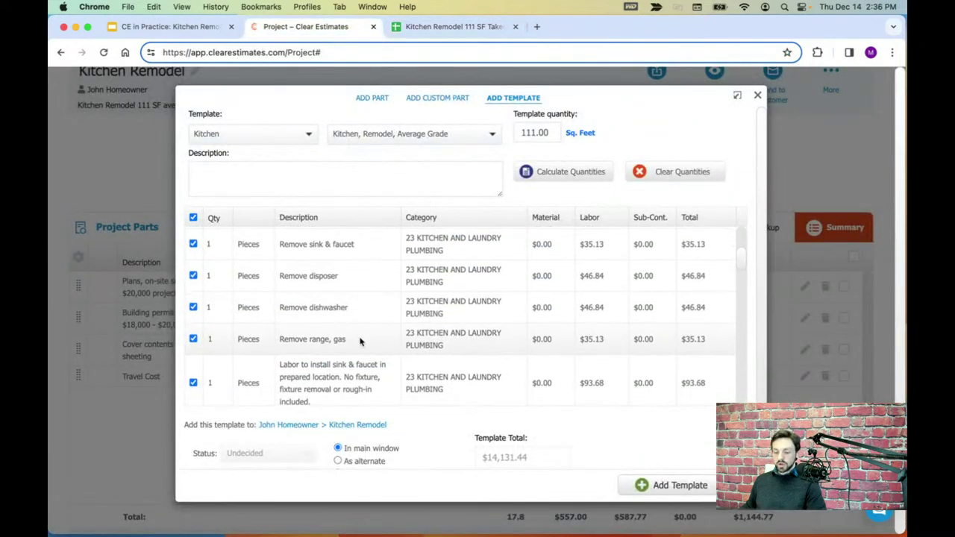
pyautogui.moveTo(362, 340); pyautogui.dragTo(294, 341)
pyautogui.click(211, 339)
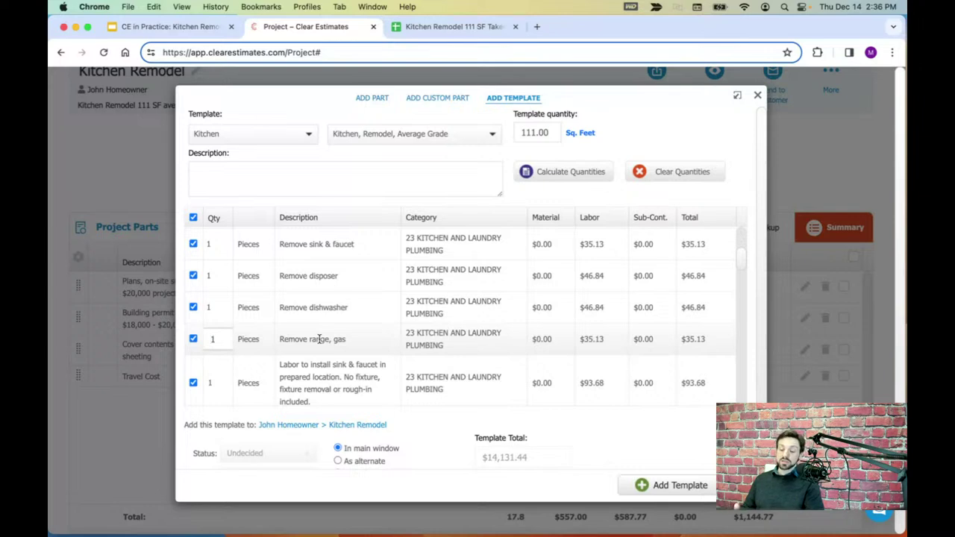
pyautogui.click(348, 340)
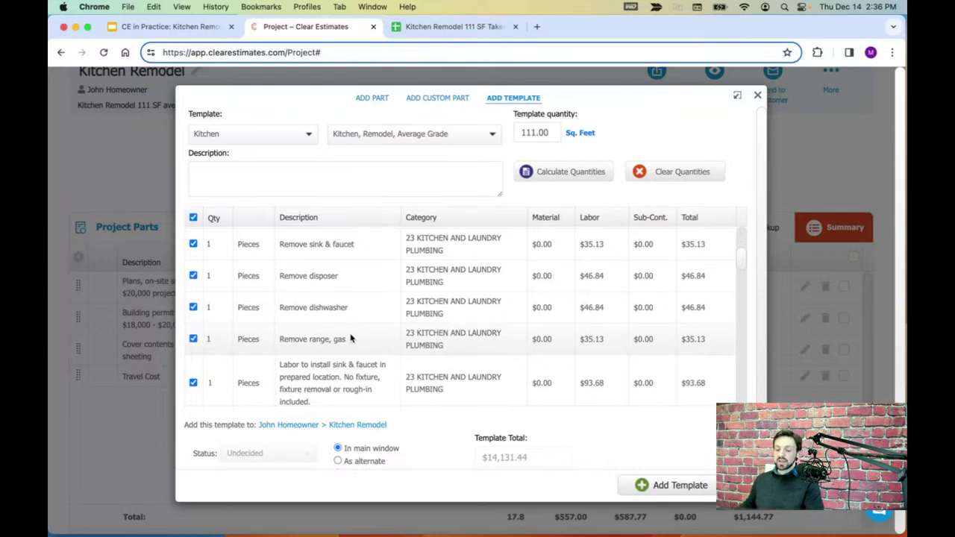
# - Confirm the Remove refrigerator quantity of 1 against the takeoff's Refrigerator row
pyautogui.click(474, 27)
pyautogui.click(62, 269)
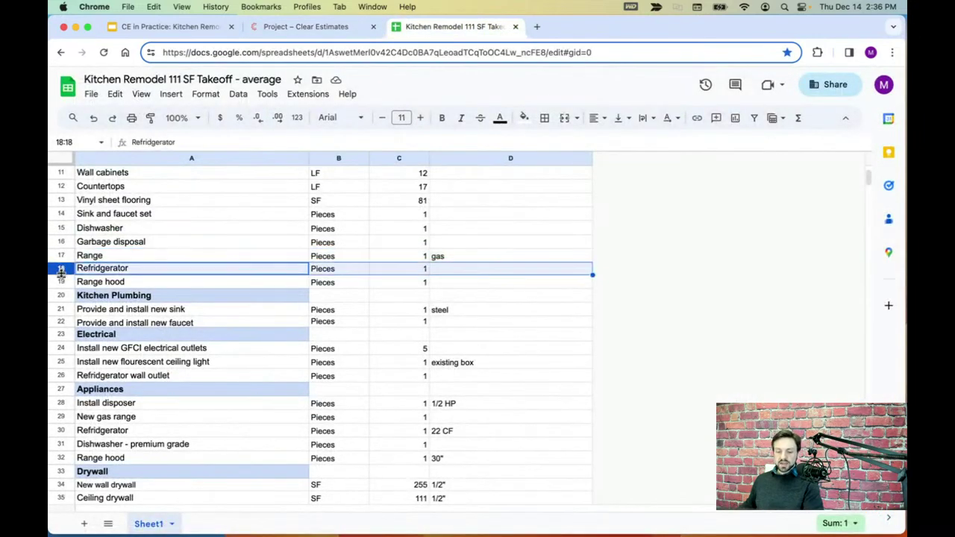
pyautogui.click(64, 281)
pyautogui.click(63, 269)
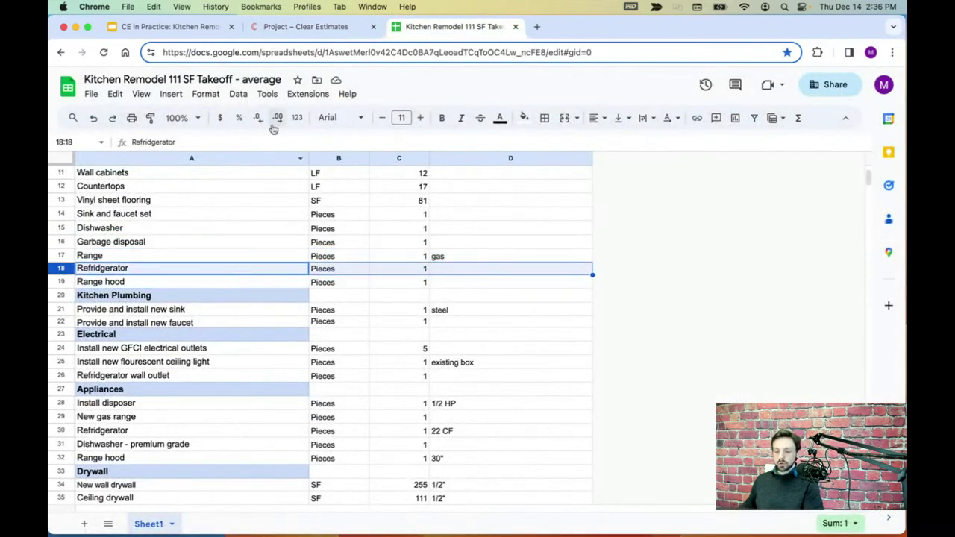
pyautogui.click(329, 27)
pyautogui.scroll(2, 461, 350)
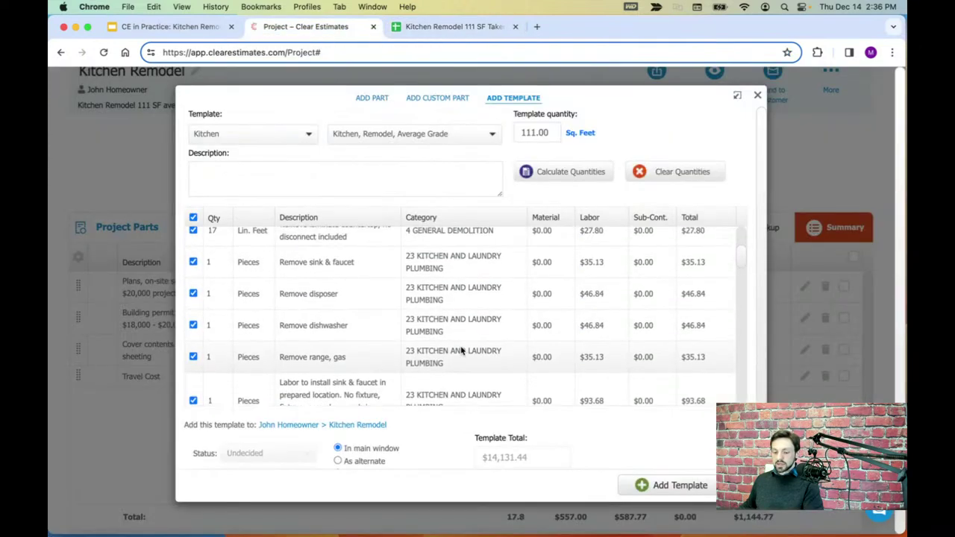
pyautogui.scroll(3, 464, 295)
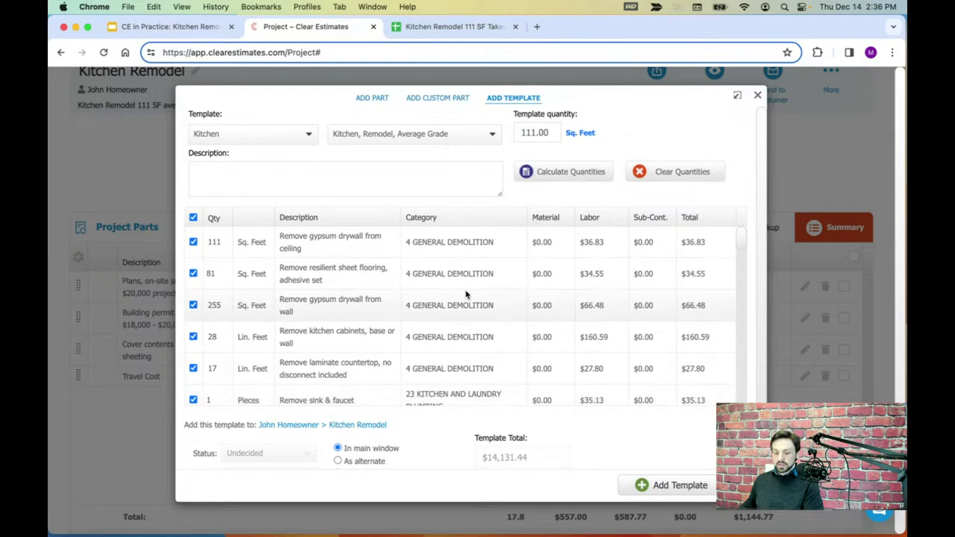
pyautogui.scroll(-4, 462, 258)
pyautogui.scroll(-4, 461, 265)
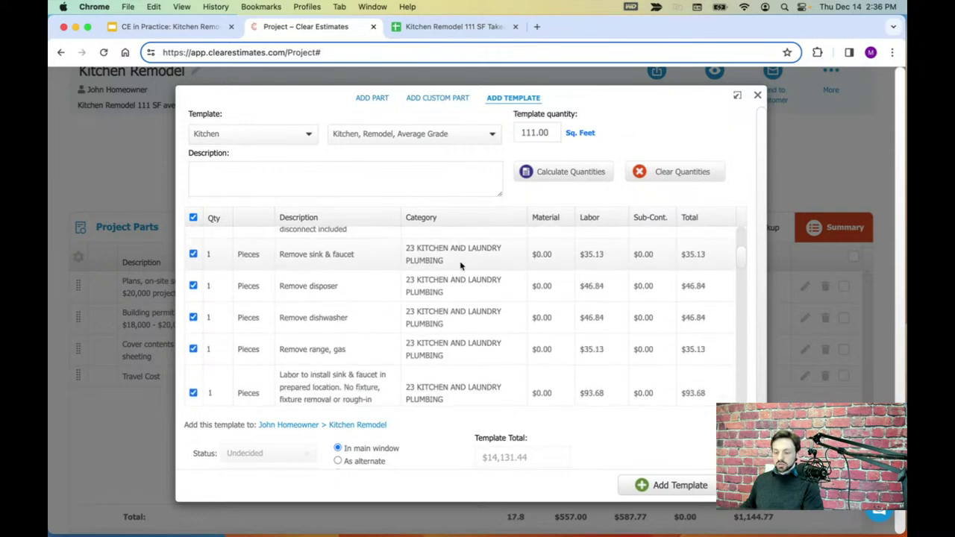
pyautogui.scroll(-3, 459, 265)
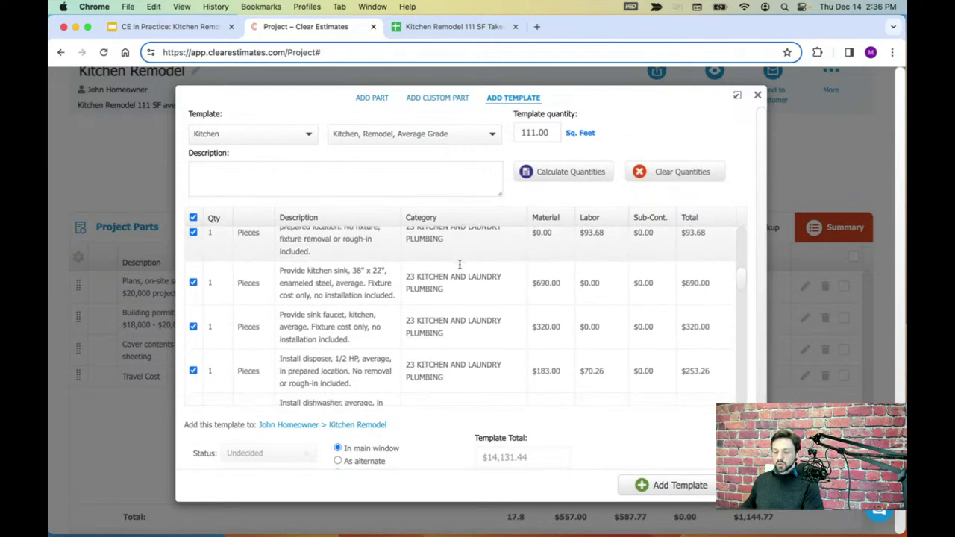
pyautogui.scroll(-4, 461, 269)
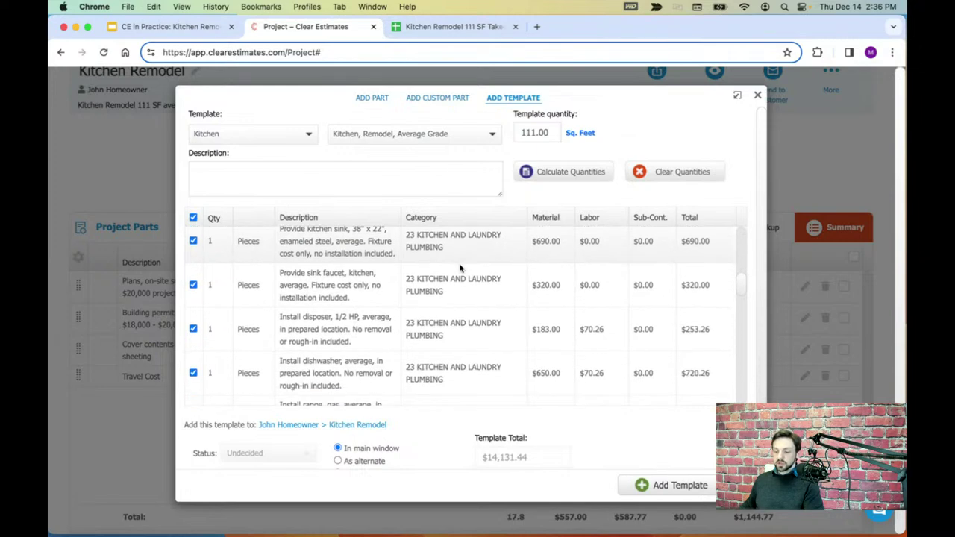
pyautogui.scroll(-4, 459, 267)
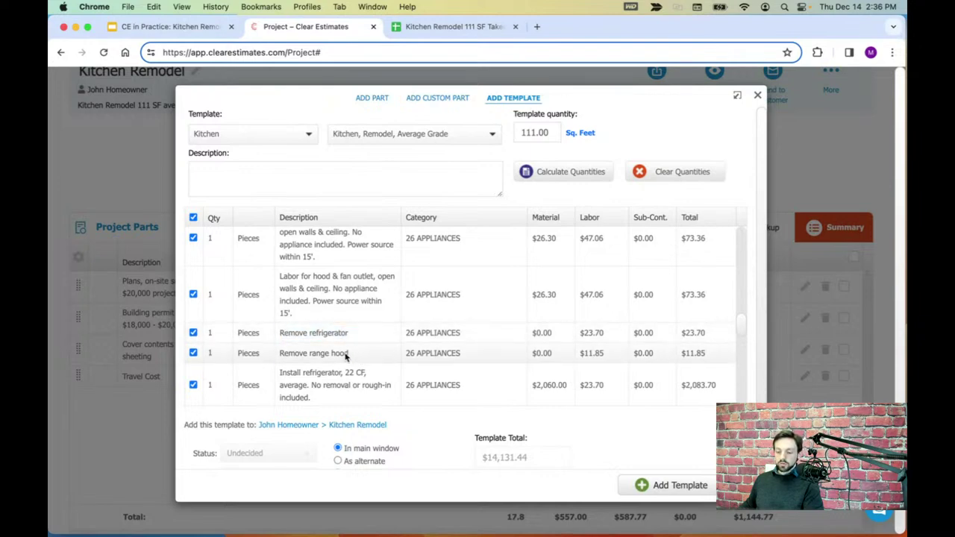
pyautogui.click(212, 333)
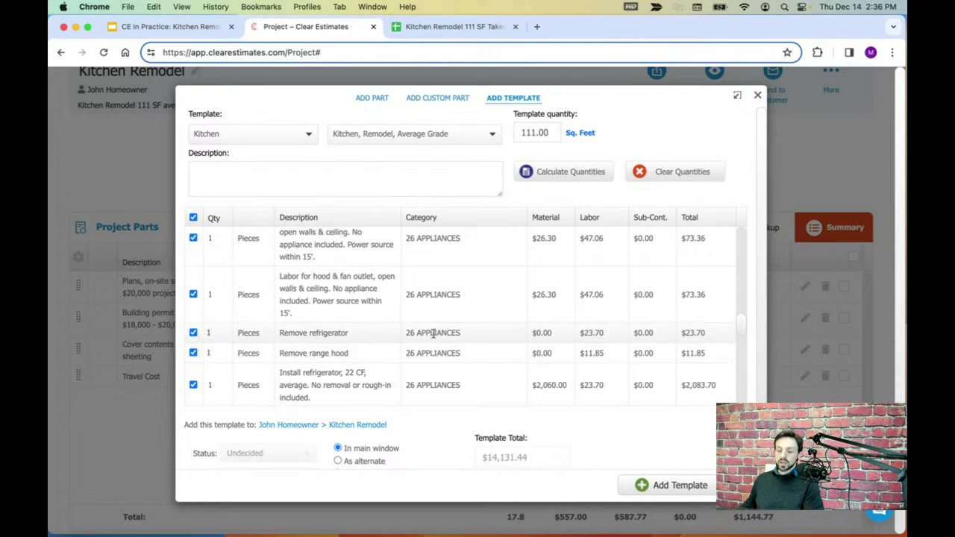
pyautogui.scroll(15, 436, 330)
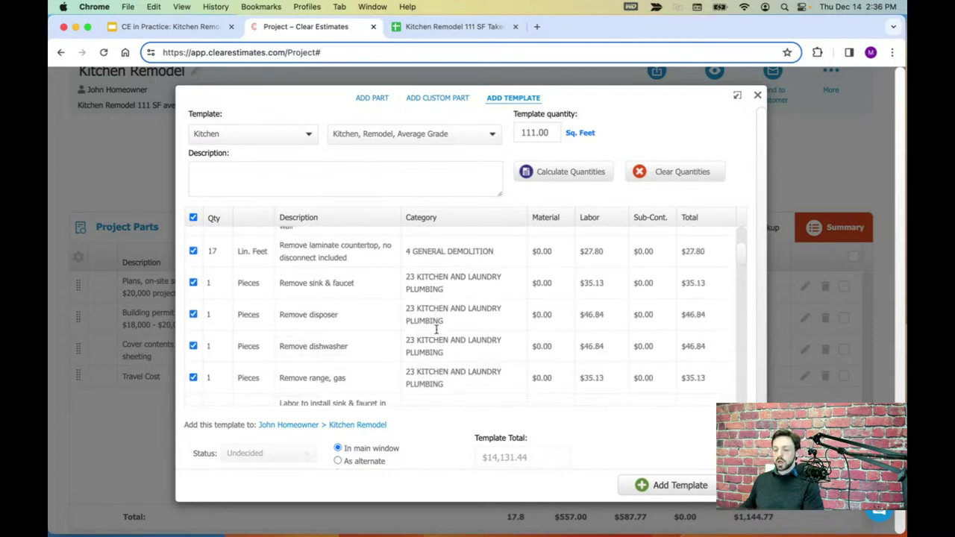
pyautogui.click(448, 27)
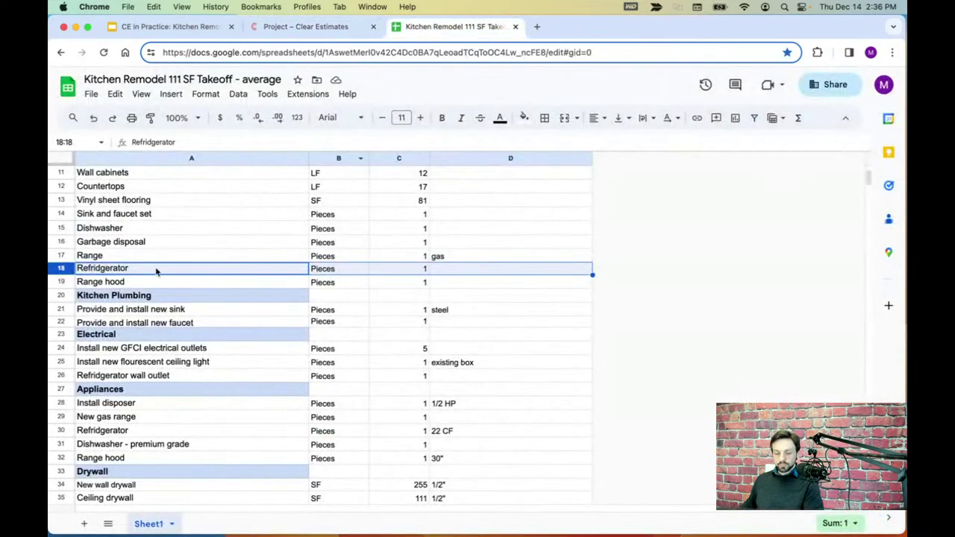
# - Review the takeoff's Range hood, Kitchen Plumbing, new steel sink and new faucet rows (1 each)
pyautogui.click(62, 282)
pyautogui.click(62, 296)
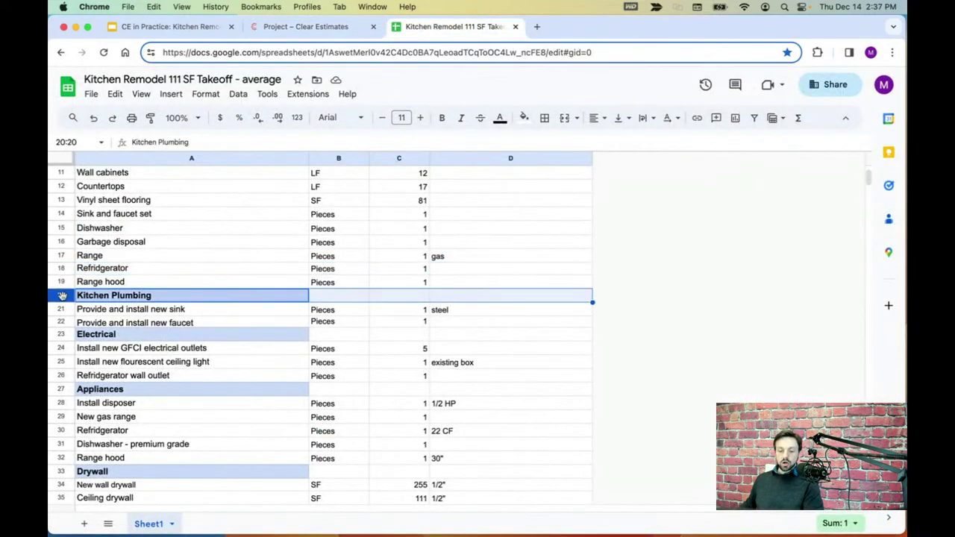
pyautogui.scroll(-1, 155, 227)
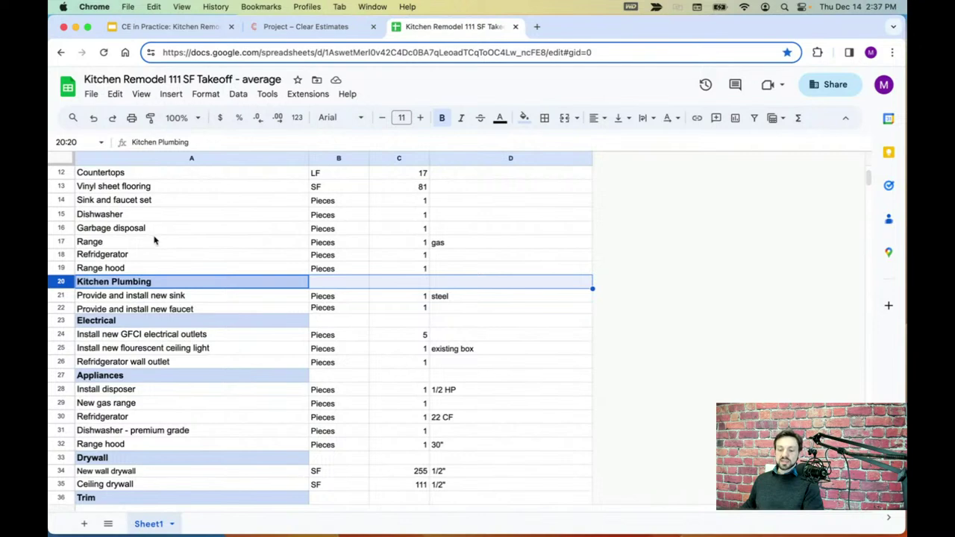
pyautogui.scroll(-3, 154, 241)
pyautogui.click(66, 255)
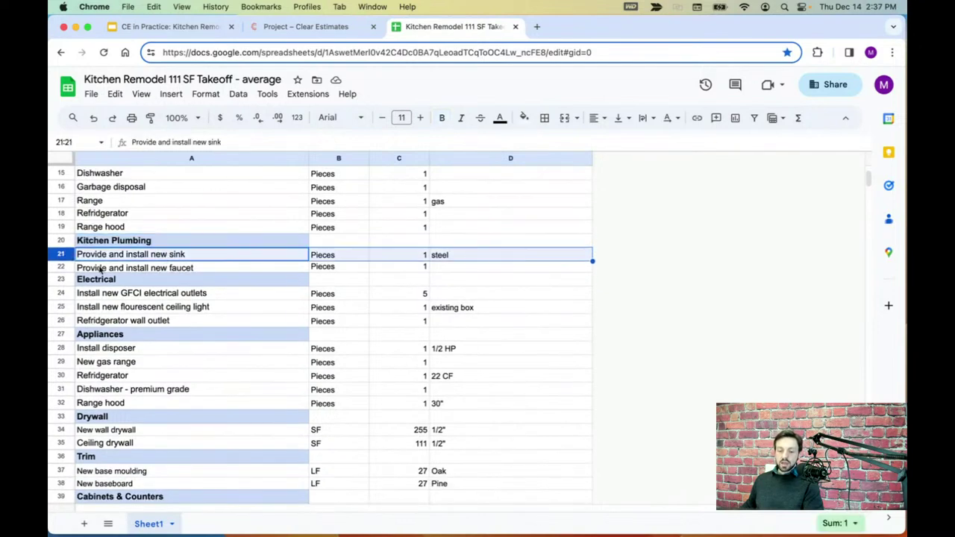
pyautogui.click(67, 269)
pyautogui.scroll(-1, 264, 257)
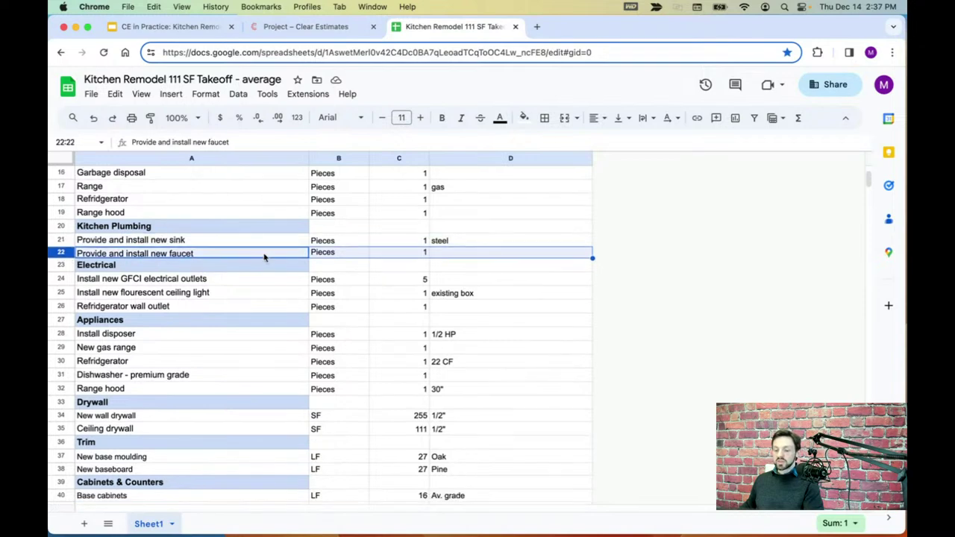
pyautogui.click(447, 245)
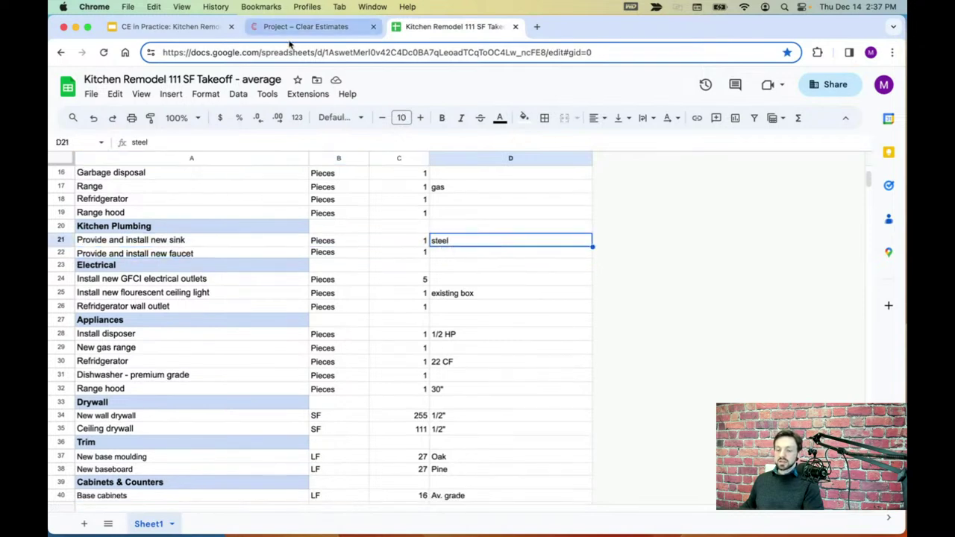
pyautogui.click(290, 27)
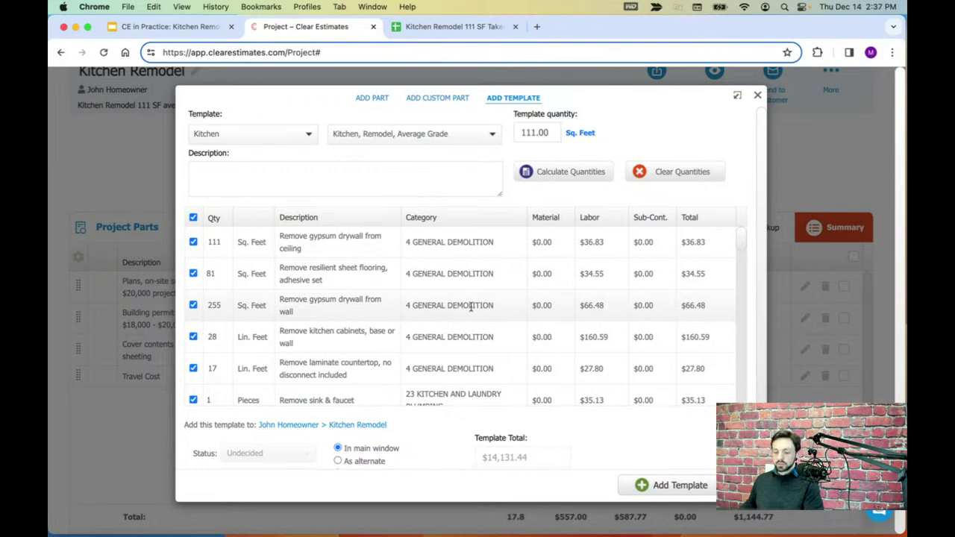
# - Compare the template's steel sink ($690.00), faucet ($320.00) and $93.68 install labor lines
pyautogui.scroll(-3, 464, 319)
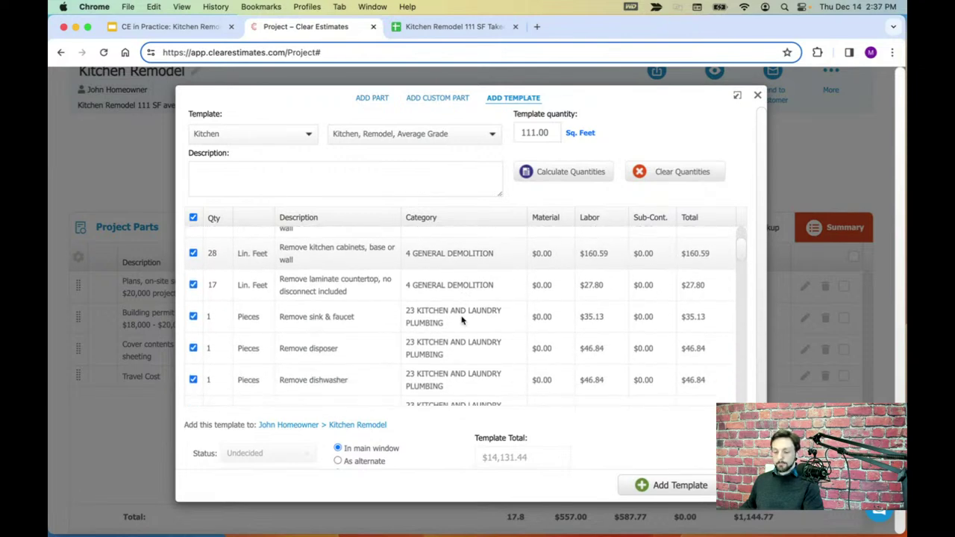
pyautogui.scroll(-3, 461, 320)
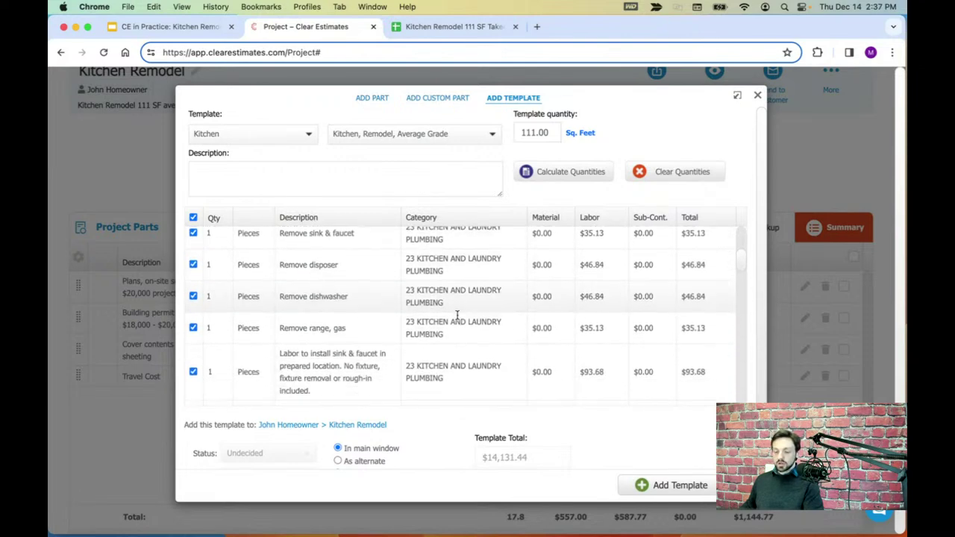
pyautogui.scroll(-3, 458, 315)
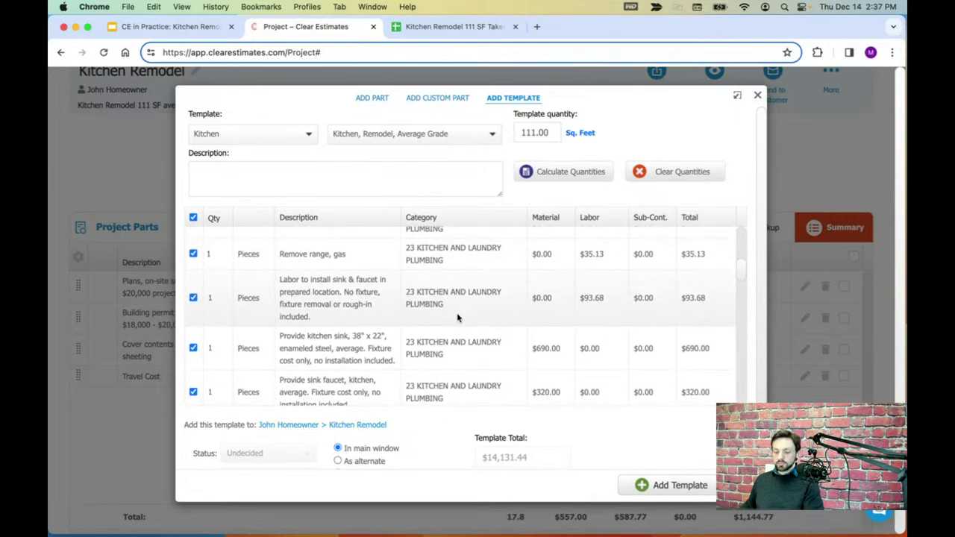
pyautogui.scroll(-1, 457, 318)
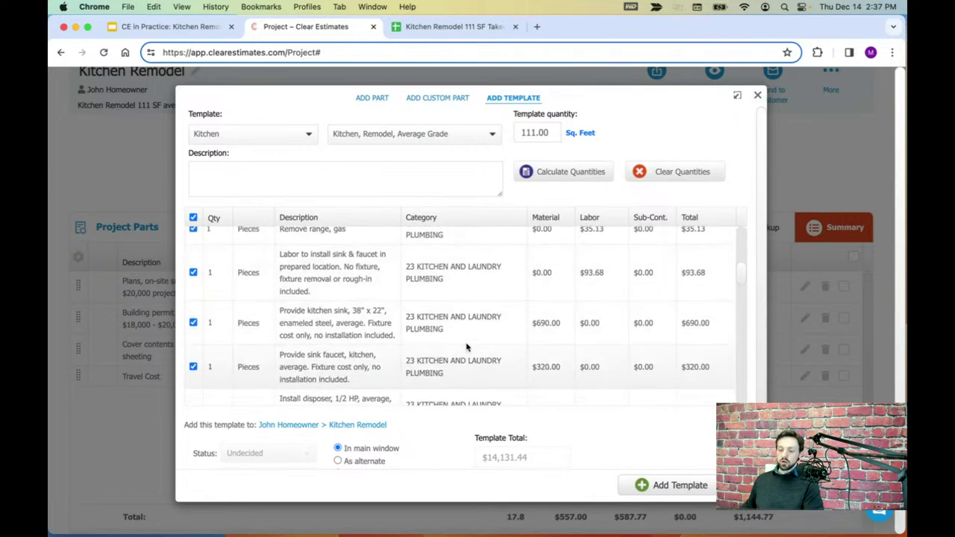
pyautogui.scroll(-1, 422, 300)
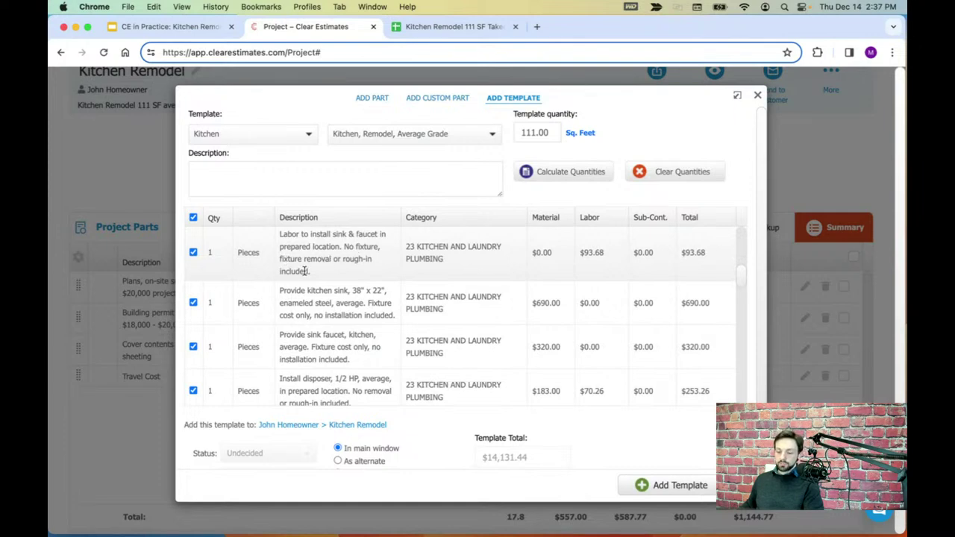
pyautogui.scroll(1, 329, 273)
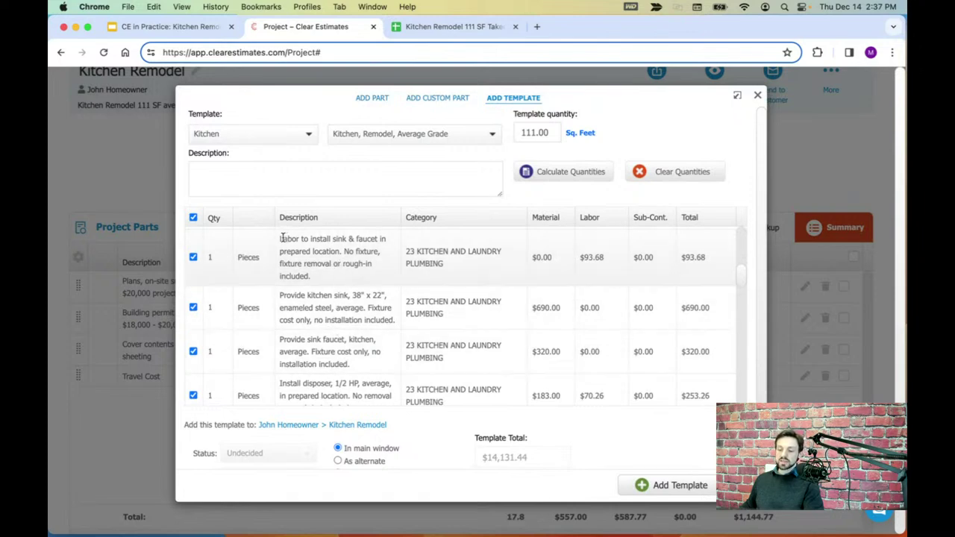
pyautogui.moveTo(379, 238); pyautogui.dragTo(279, 242)
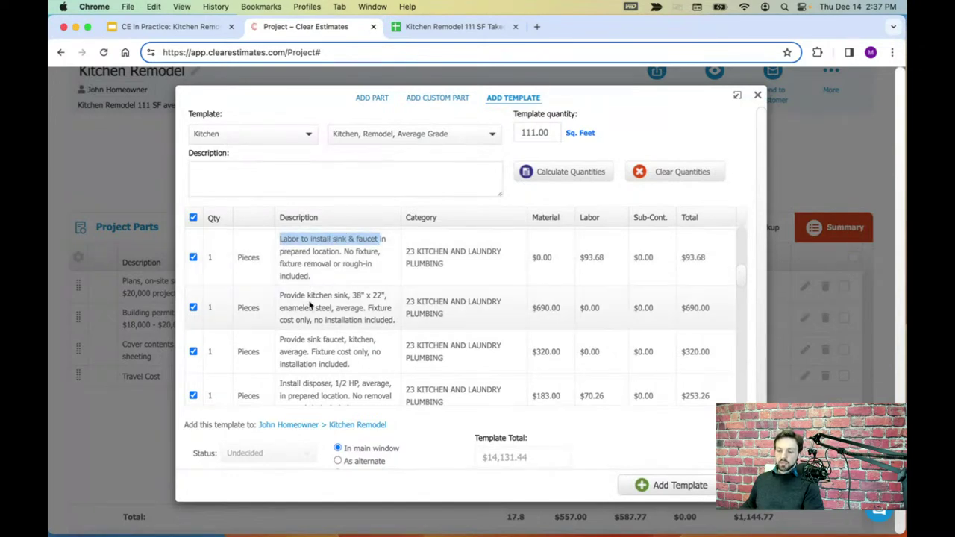
pyautogui.click(281, 296)
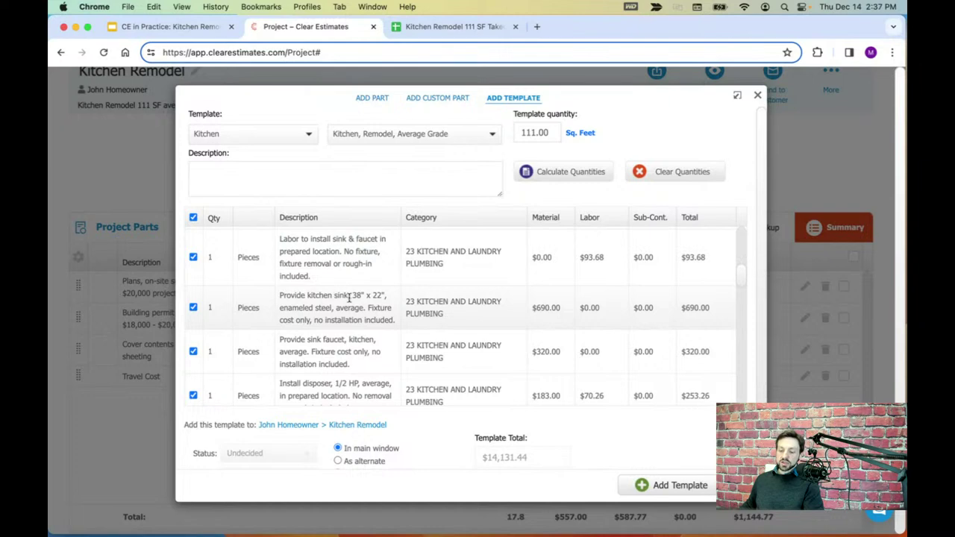
pyautogui.moveTo(335, 307); pyautogui.dragTo(320, 307)
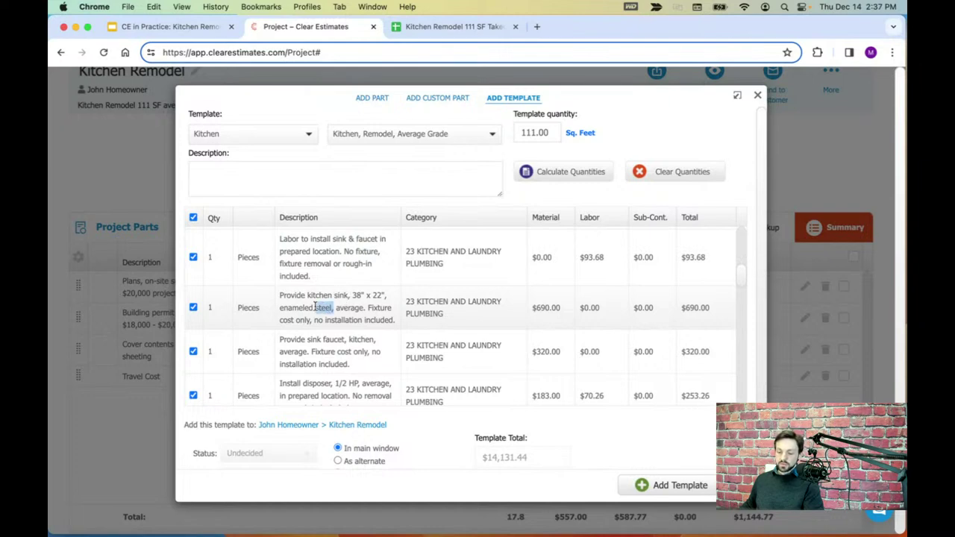
pyautogui.moveTo(287, 339); pyautogui.dragTo(349, 342)
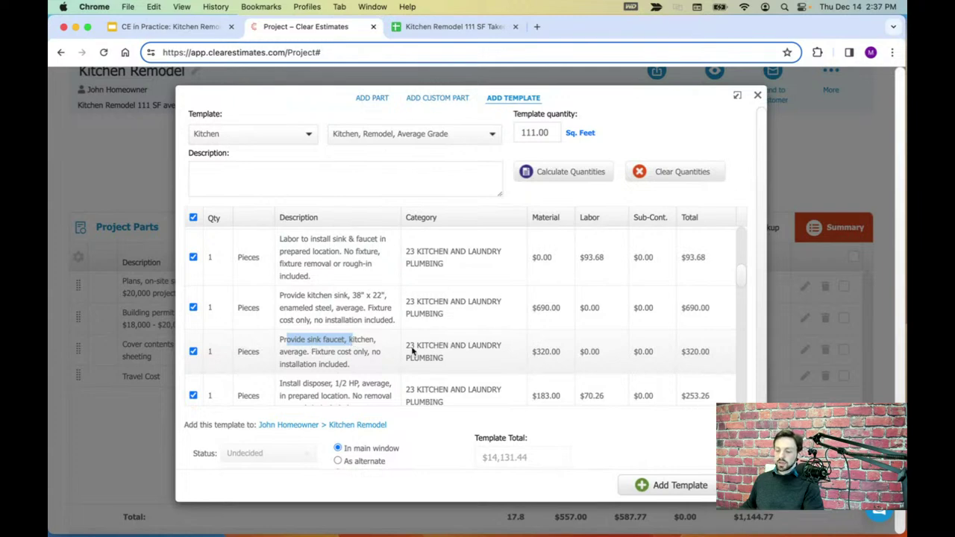
pyautogui.tripleClick(551, 349)
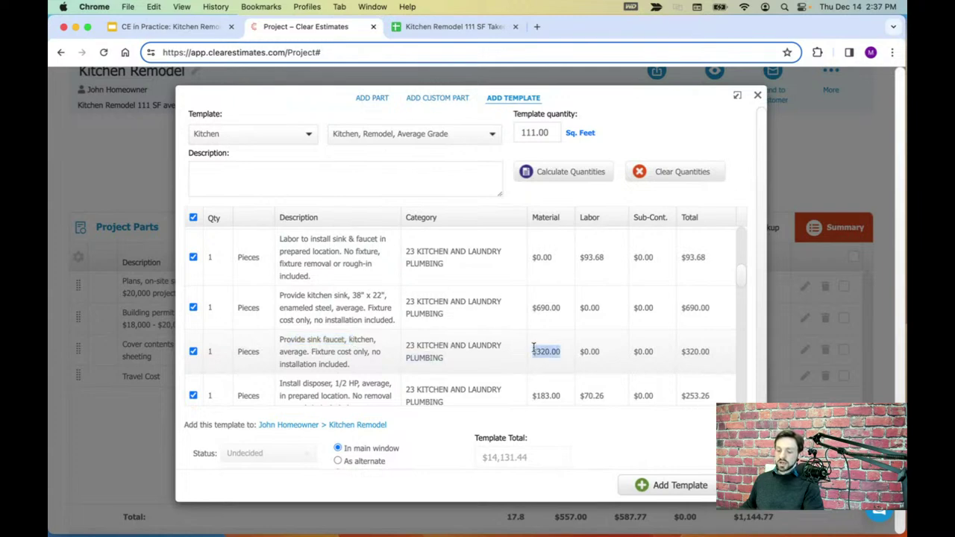
pyautogui.click(546, 310)
pyautogui.moveTo(559, 315); pyautogui.dragTo(531, 314)
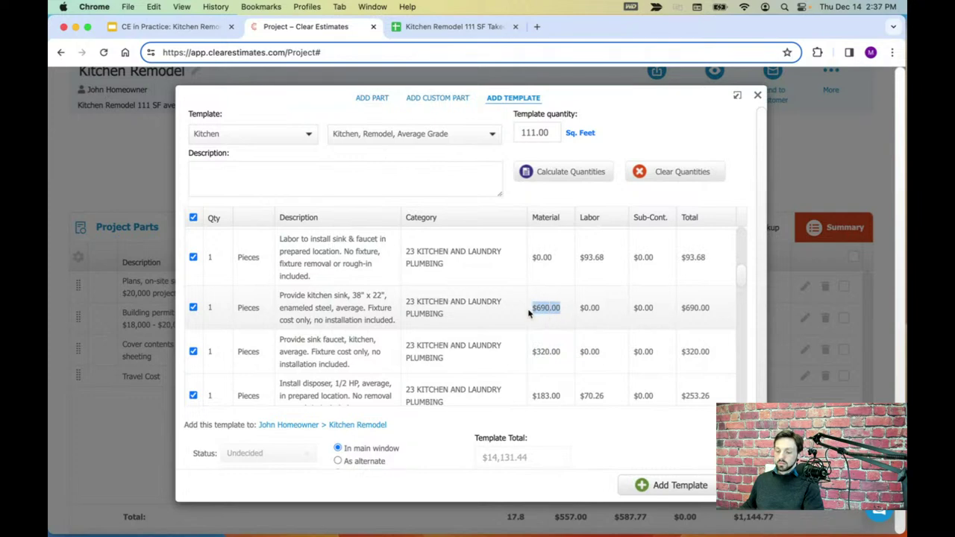
pyautogui.moveTo(607, 260); pyautogui.dragTo(570, 259)
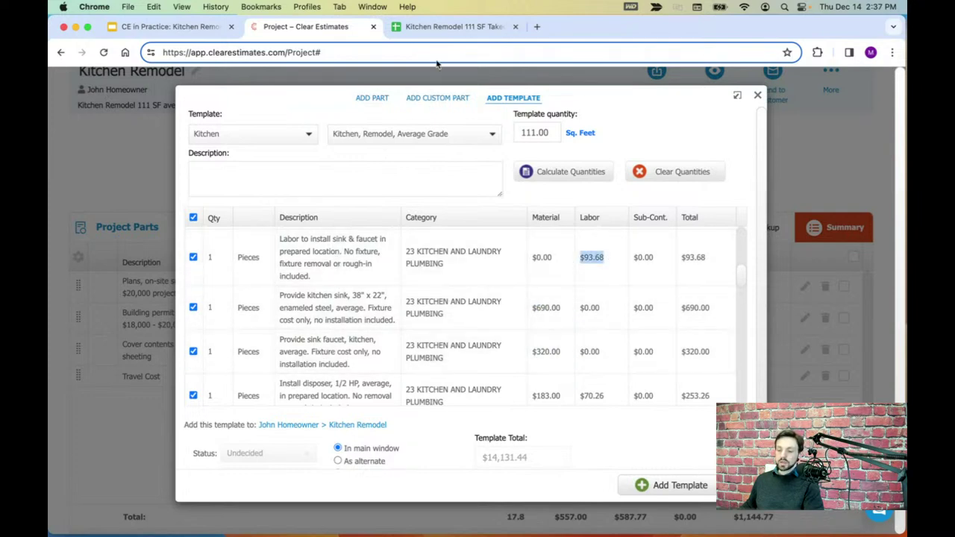
# - Select the takeoff's new sink and new faucet rows for comparison
pyautogui.click(452, 26)
pyautogui.click(59, 240)
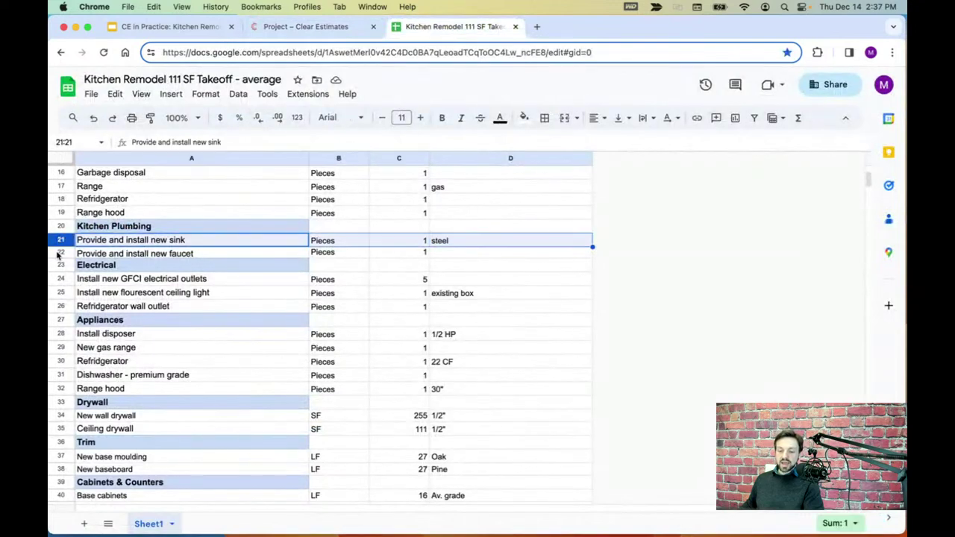
pyautogui.click(60, 253)
# - Check the takeoff's Electrical rows, confirming a quantity of 5 GFCI electrical outlets
pyautogui.click(62, 266)
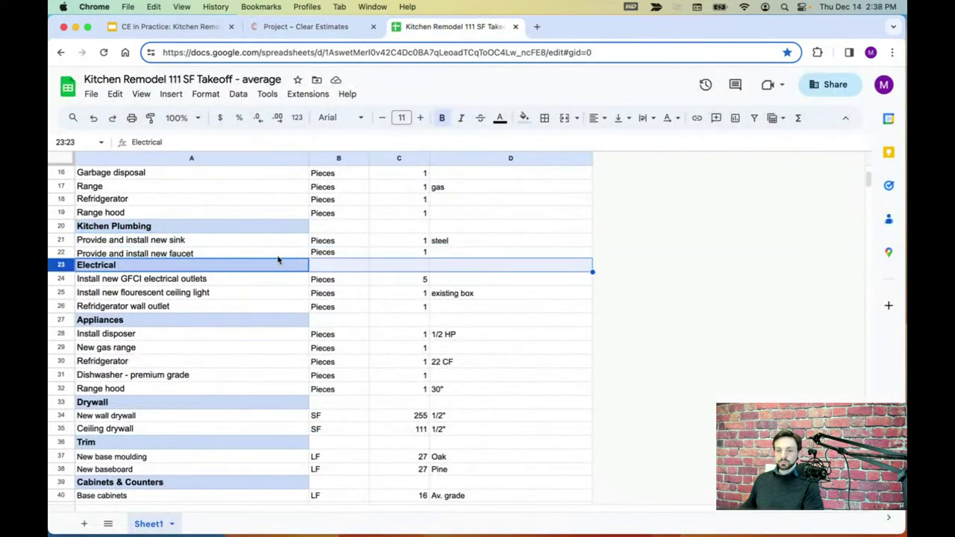
pyautogui.scroll(-4, 265, 316)
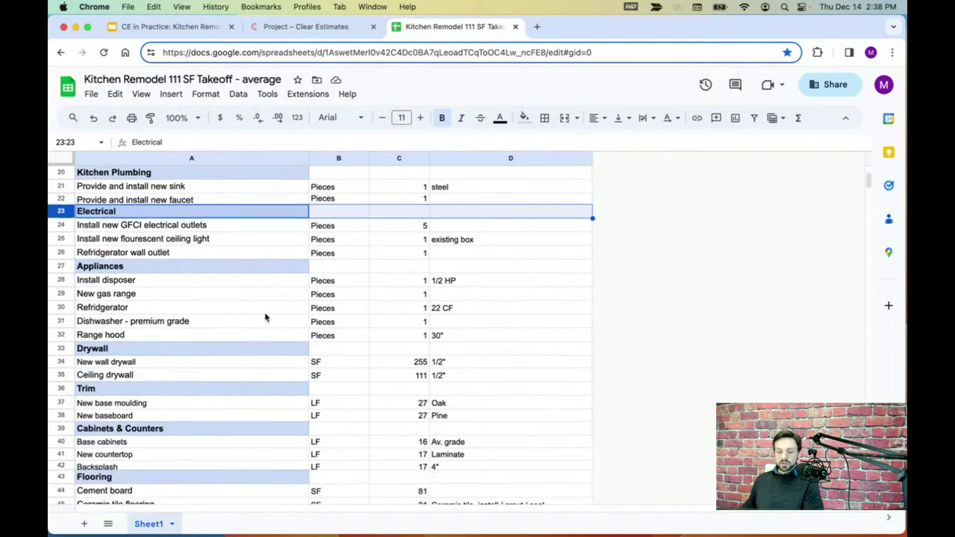
pyautogui.click(59, 227)
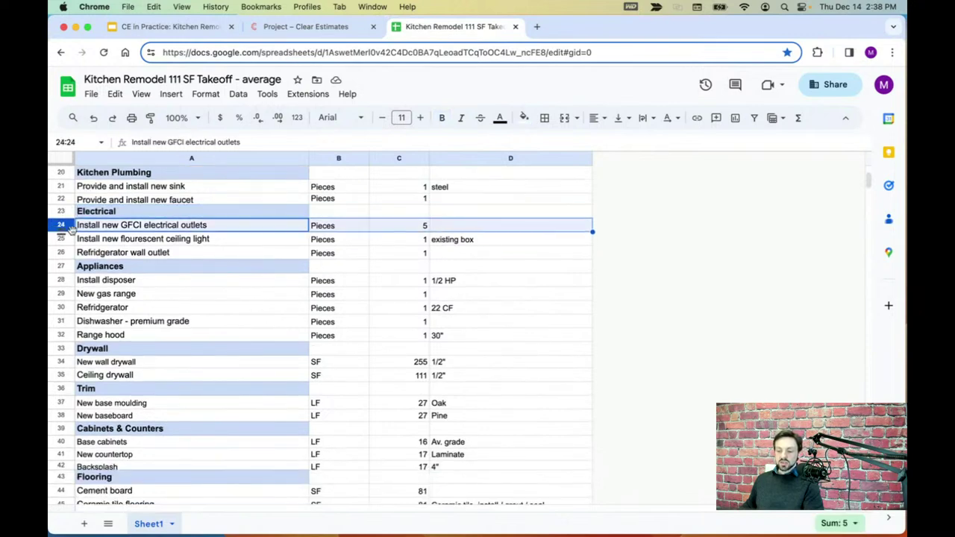
pyautogui.click(418, 229)
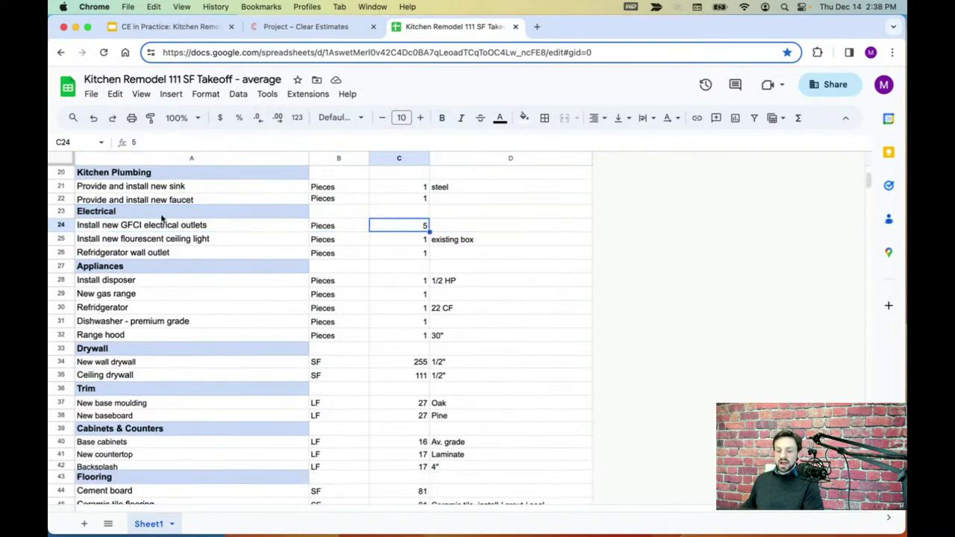
pyautogui.click(59, 227)
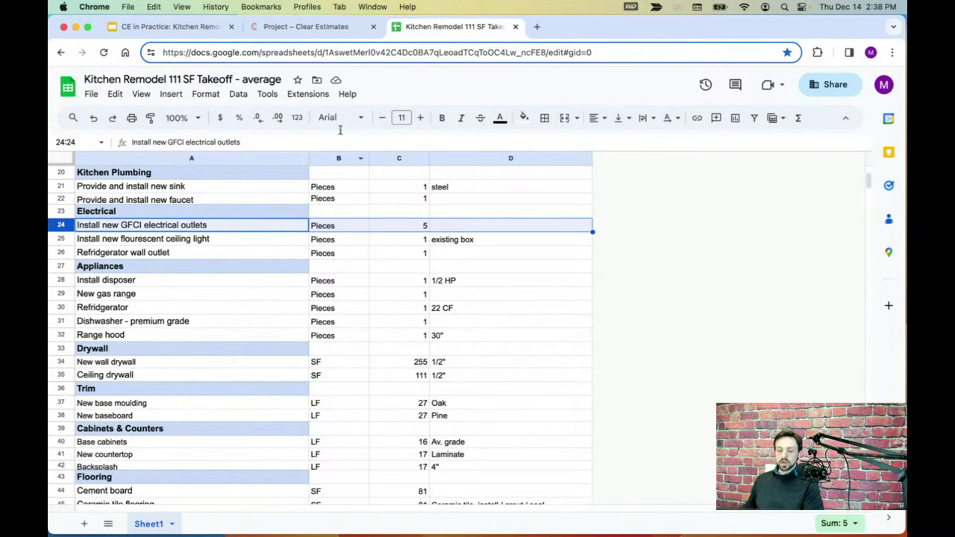
pyautogui.click(342, 29)
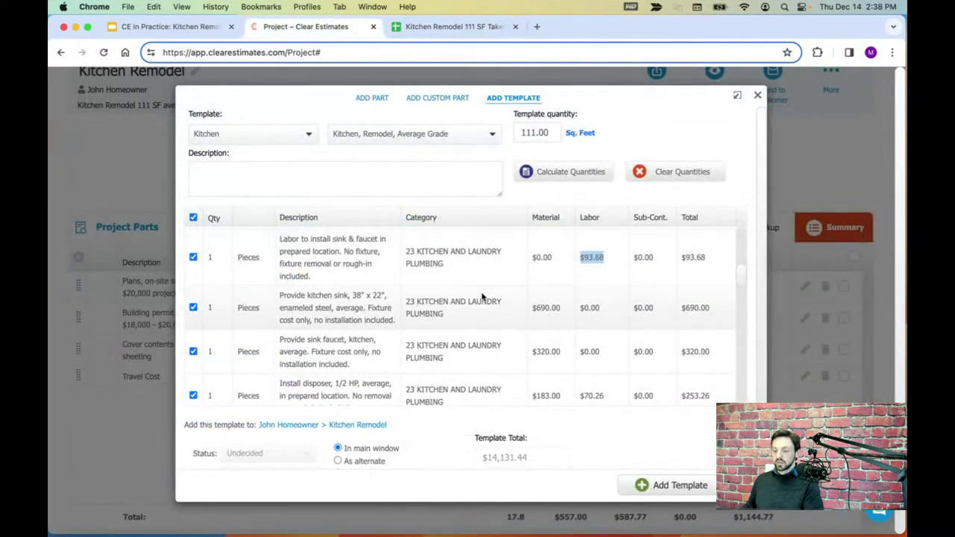
# - Change the GFIC outlet quantity in the template to 5
pyautogui.scroll(-1, 430, 297)
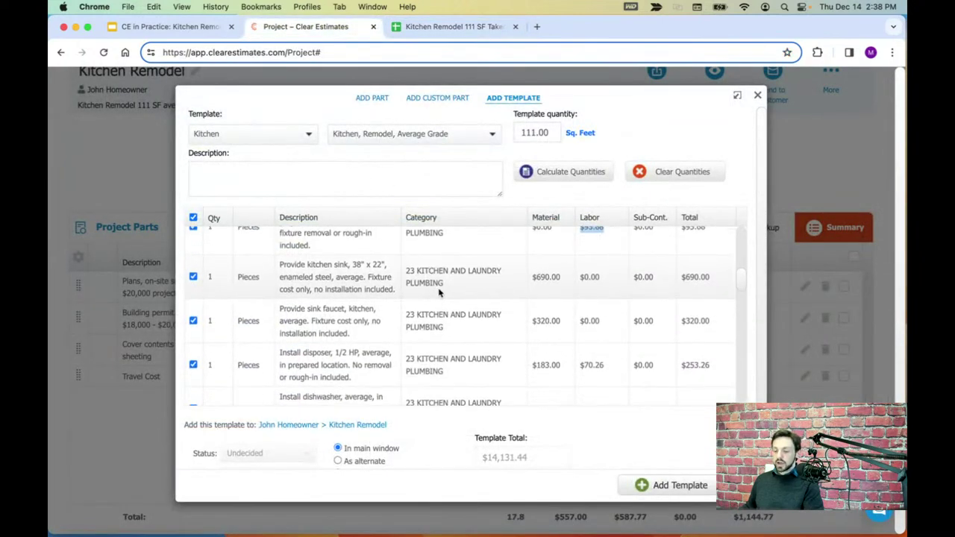
pyautogui.scroll(-5, 439, 292)
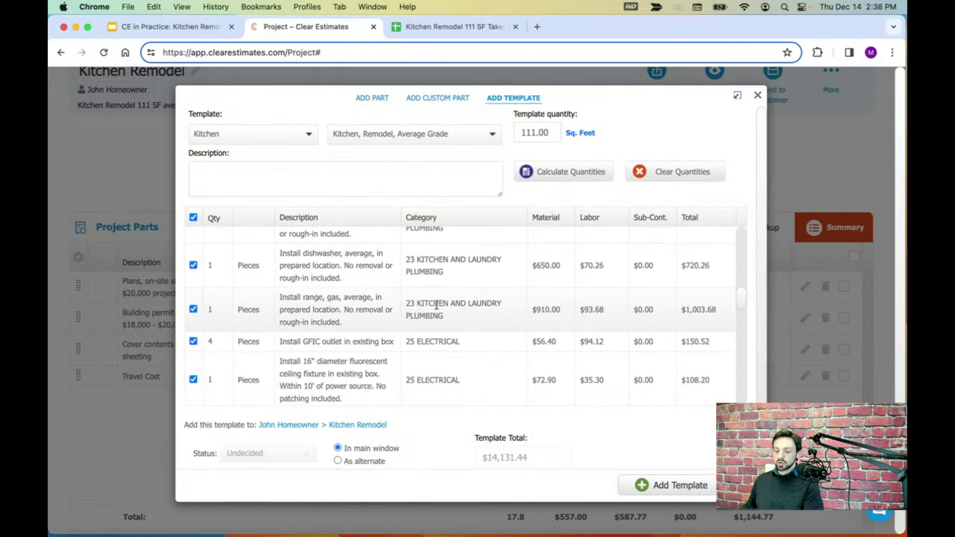
pyautogui.scroll(-1, 441, 308)
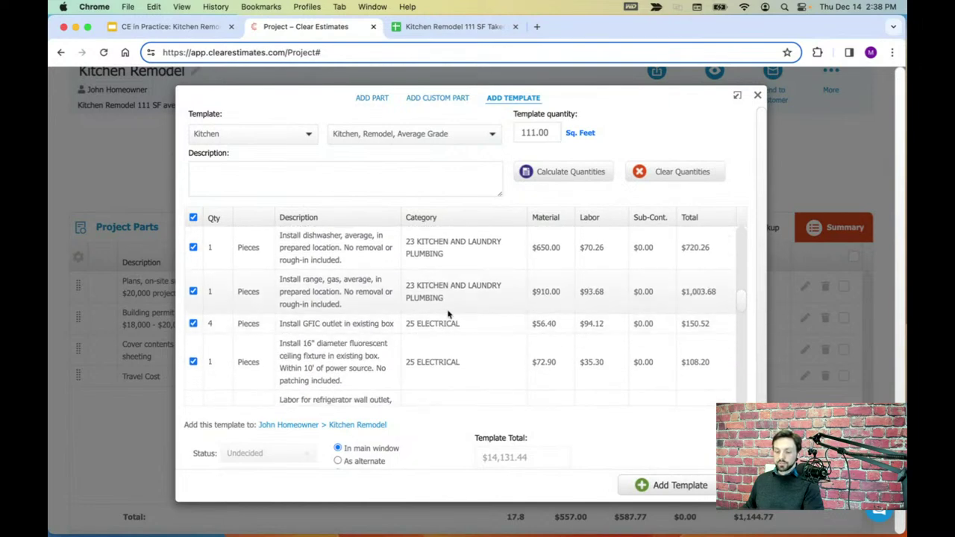
pyautogui.scroll(-2, 448, 314)
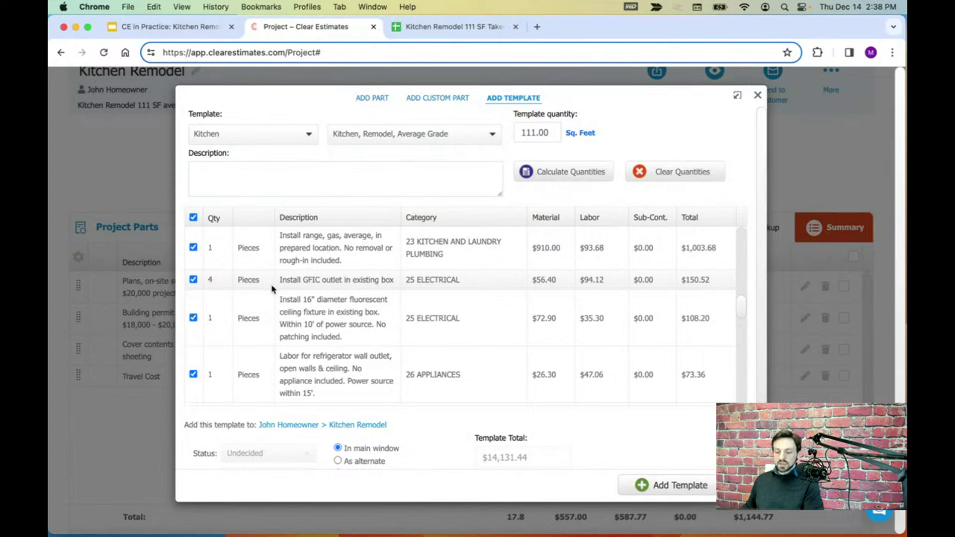
pyautogui.click(210, 282)
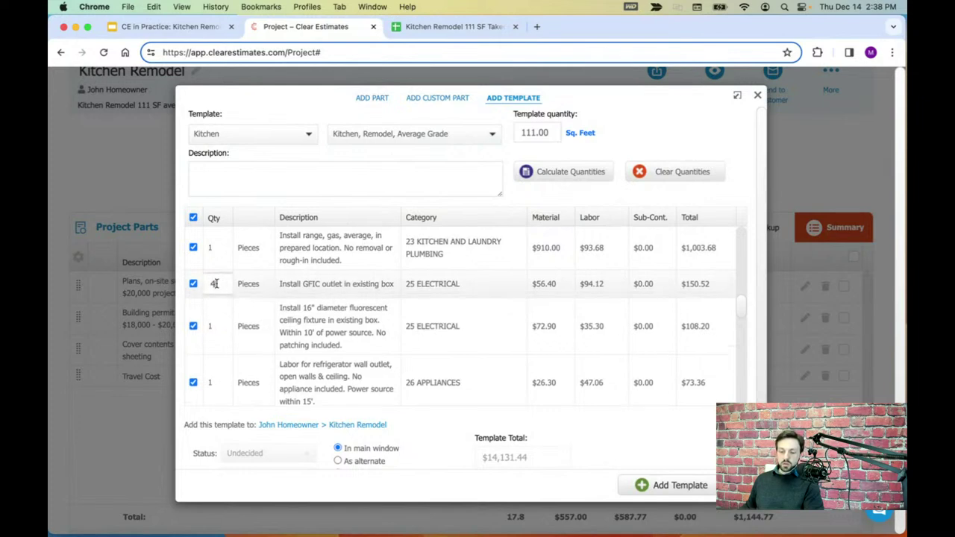
pyautogui.write('4')
pyautogui.press('BackSpace')
pyautogui.write('5')
pyautogui.press('Return')
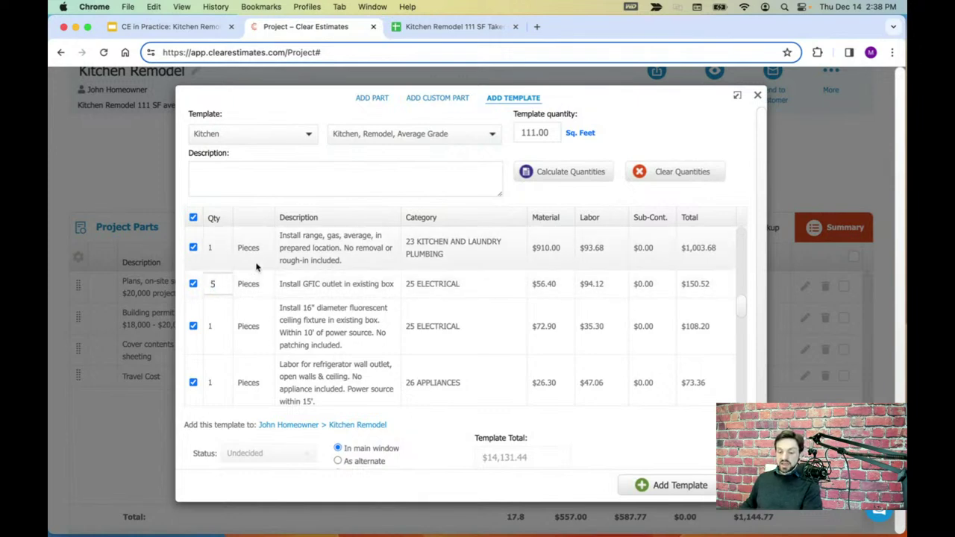
# - Mark the takeoff's fluorescent ceiling light row as the next item to check
pyautogui.click(456, 26)
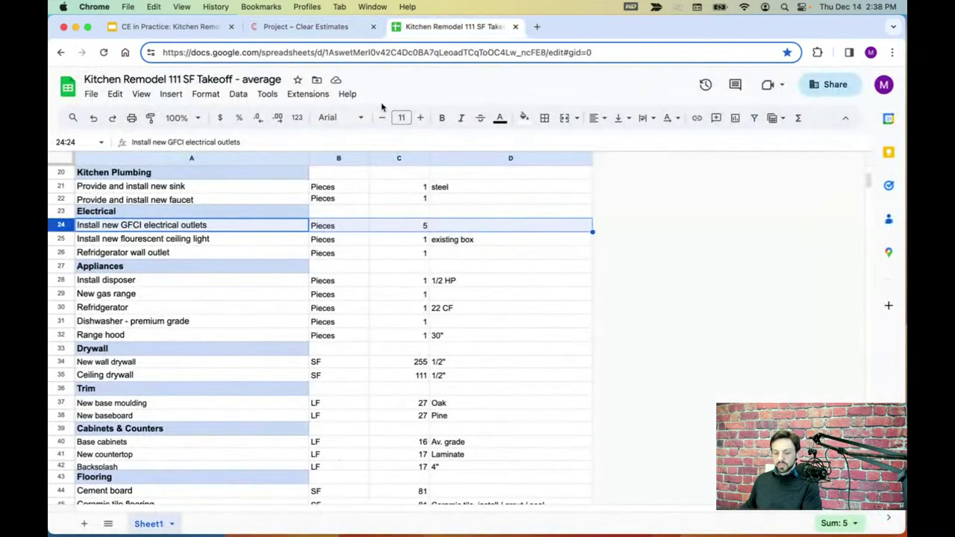
pyautogui.click(70, 241)
pyautogui.click(310, 30)
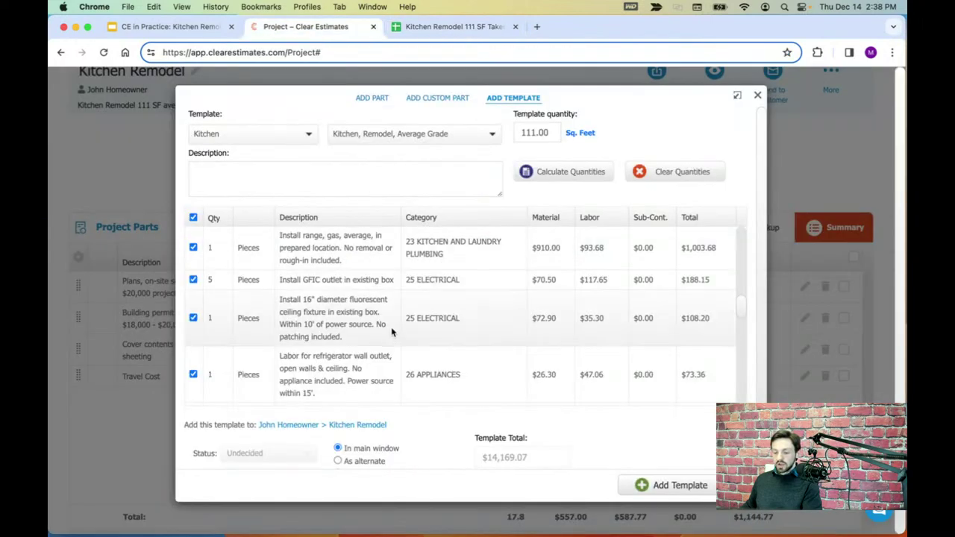
pyautogui.scroll(-1, 391, 328)
# - Exclude and then re-include the 16" fluorescent ceiling fixture line so it stays in the template
pyautogui.scroll(-2, 394, 336)
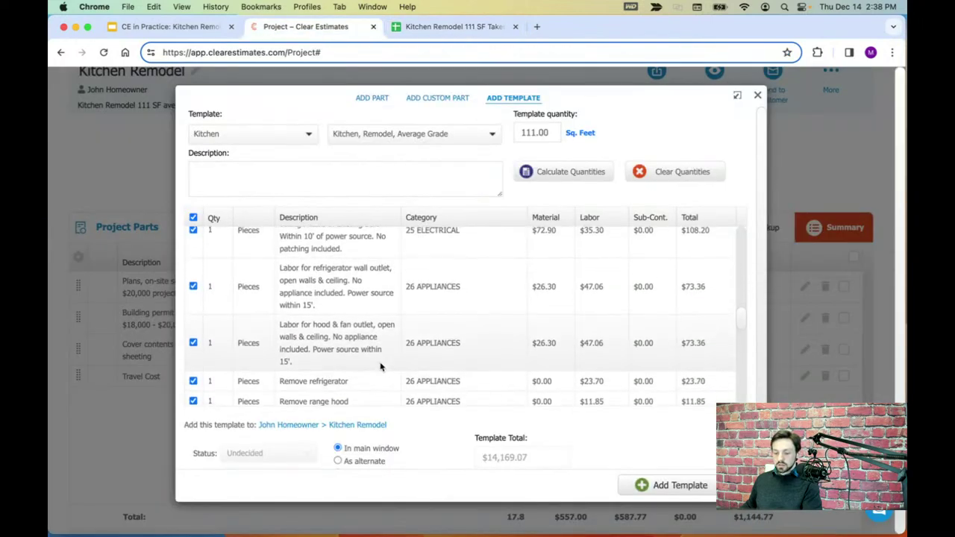
pyautogui.scroll(3, 381, 362)
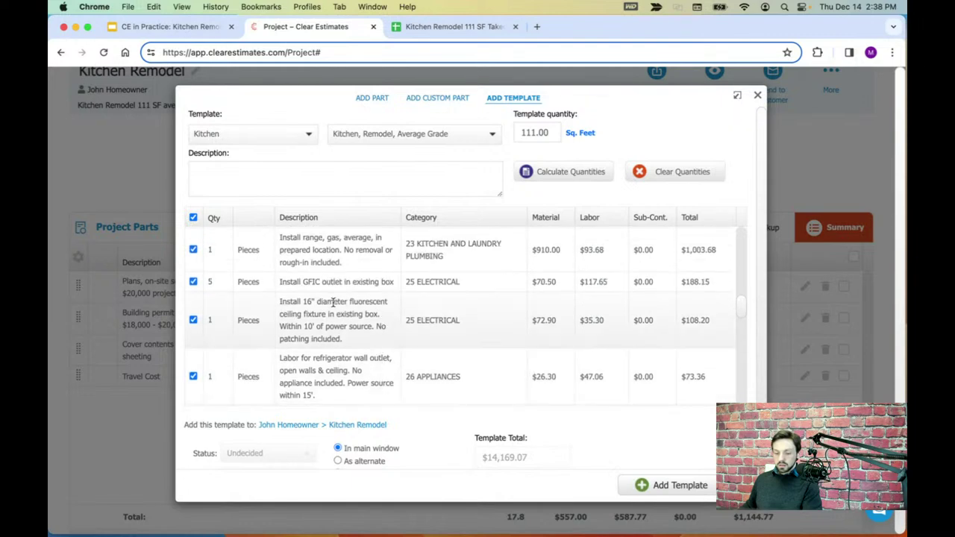
pyautogui.moveTo(281, 302); pyautogui.dragTo(319, 310)
pyautogui.click(337, 341)
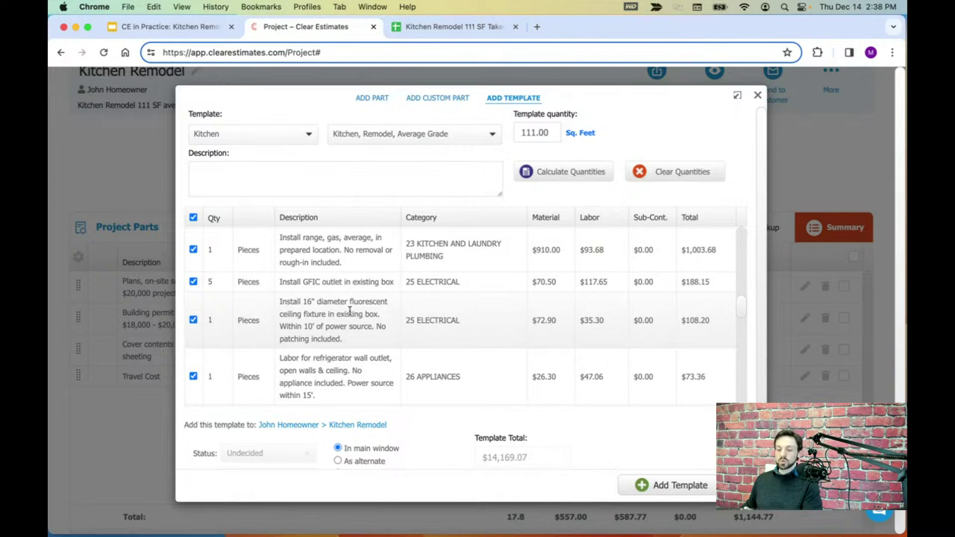
pyautogui.click(193, 320)
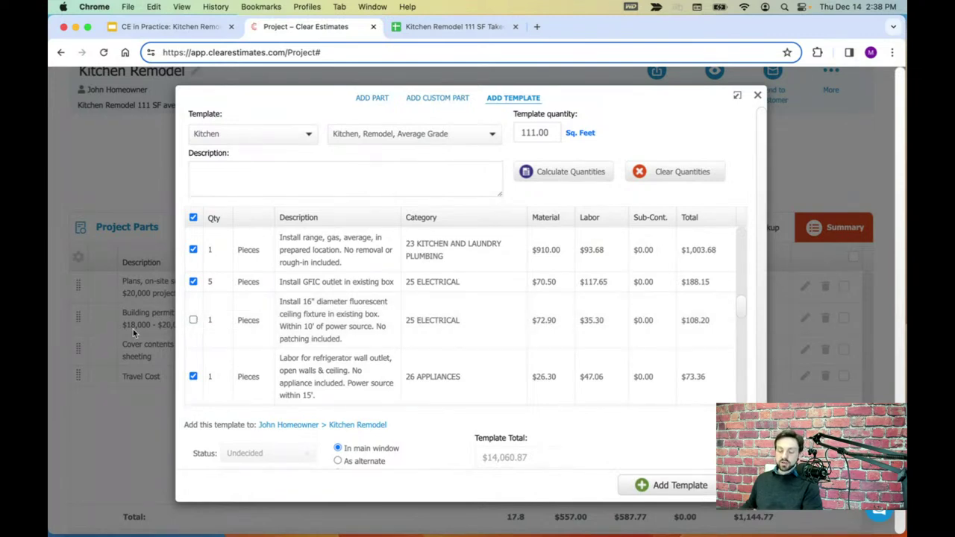
pyautogui.click(193, 320)
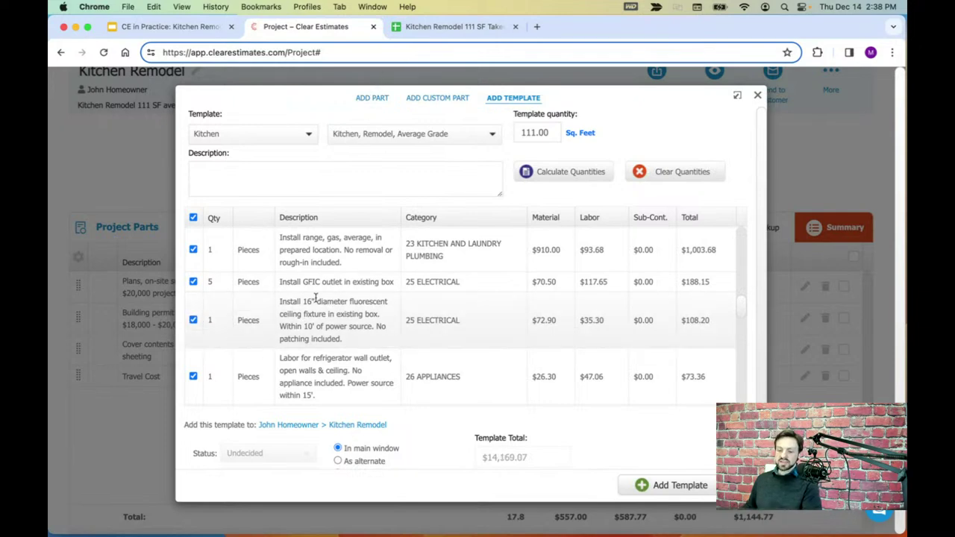
pyautogui.click(463, 26)
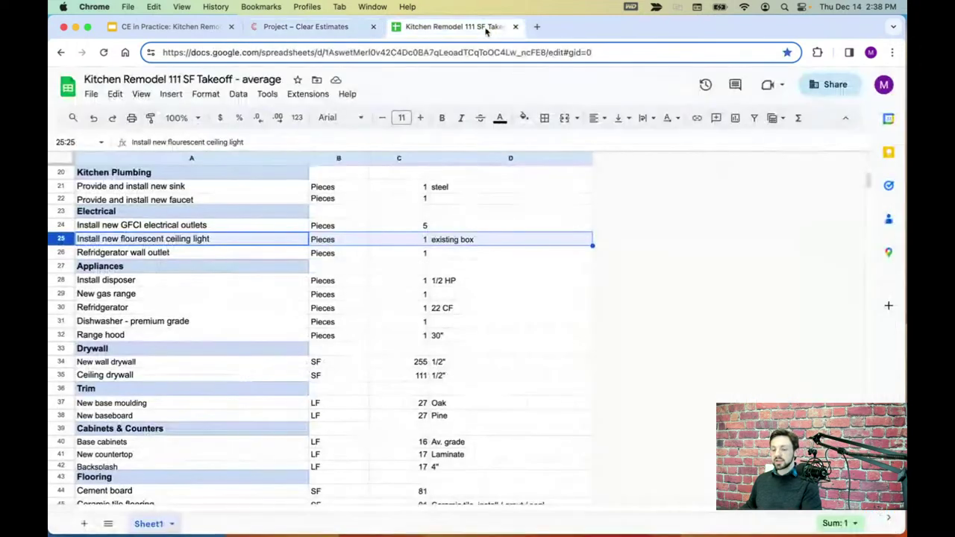
pyautogui.click(66, 253)
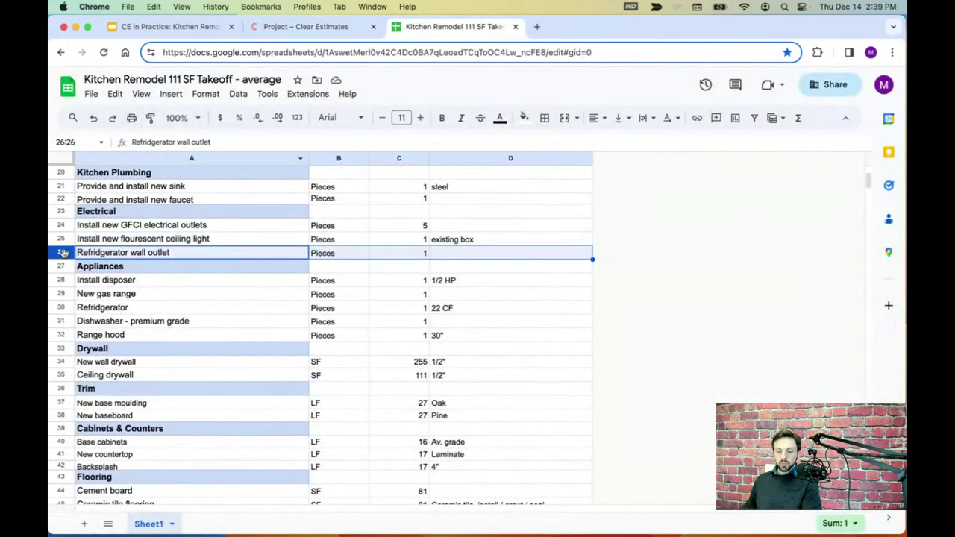
pyautogui.click(306, 26)
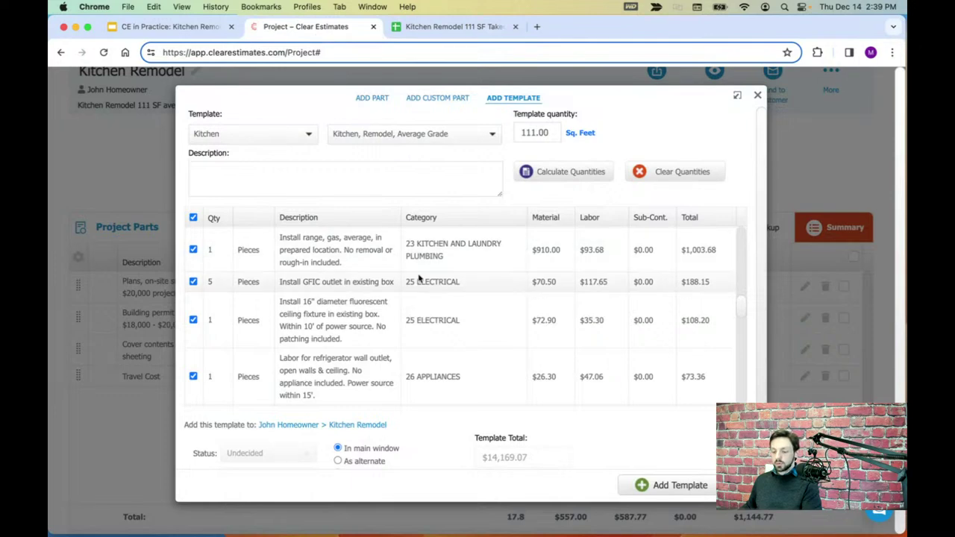
pyautogui.scroll(-1, 436, 335)
pyautogui.scroll(-1, 436, 336)
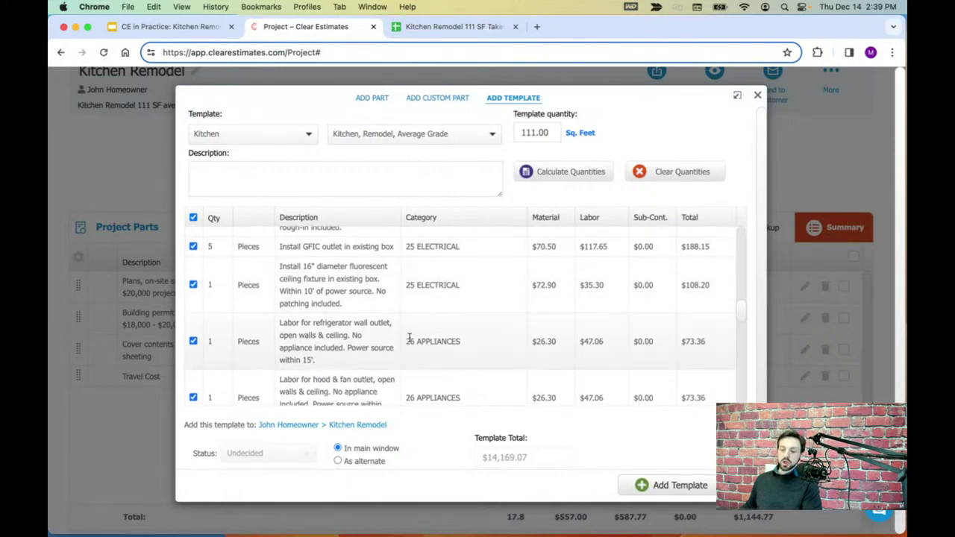
pyautogui.moveTo(284, 326); pyautogui.dragTo(346, 359)
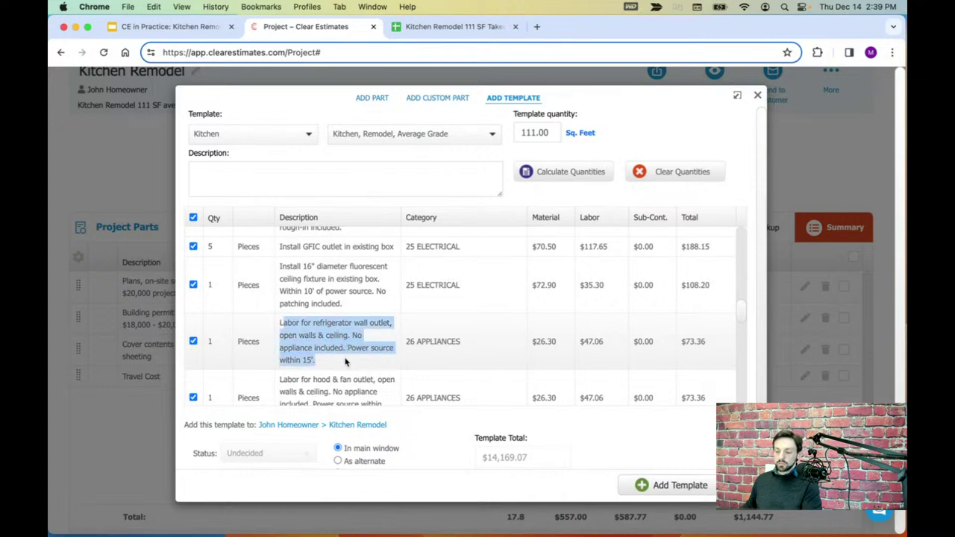
pyautogui.moveTo(560, 341); pyautogui.dragTo(524, 343)
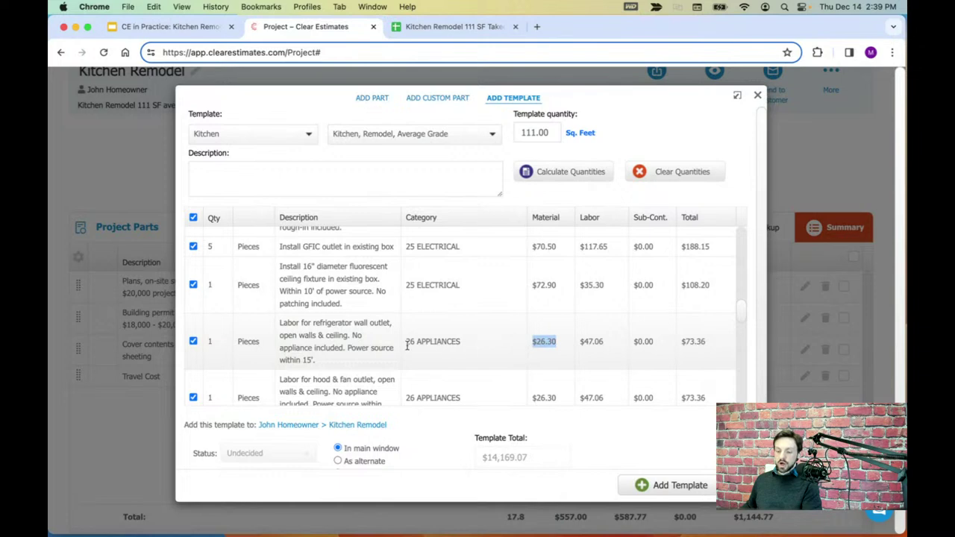
pyautogui.moveTo(348, 348); pyautogui.dragTo(286, 347)
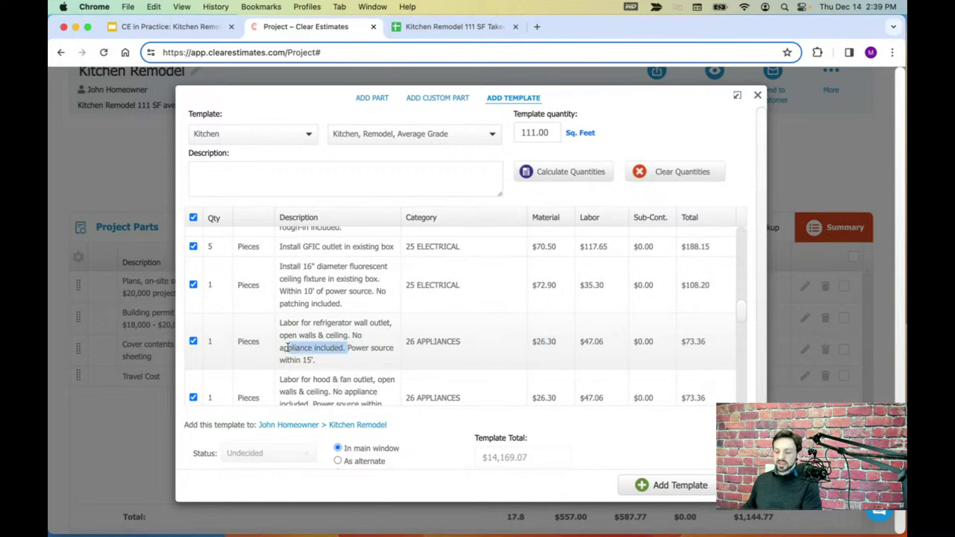
pyautogui.click(287, 348)
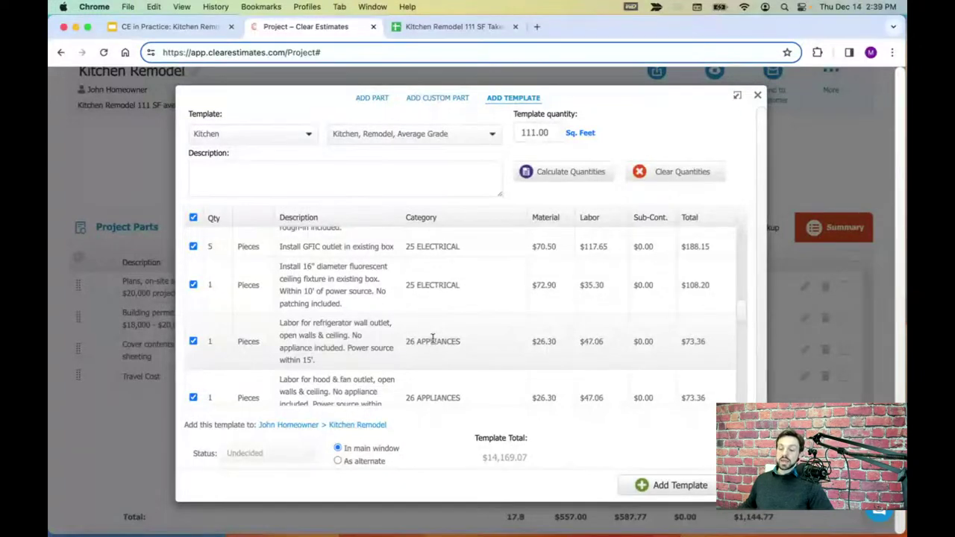
pyautogui.click(448, 26)
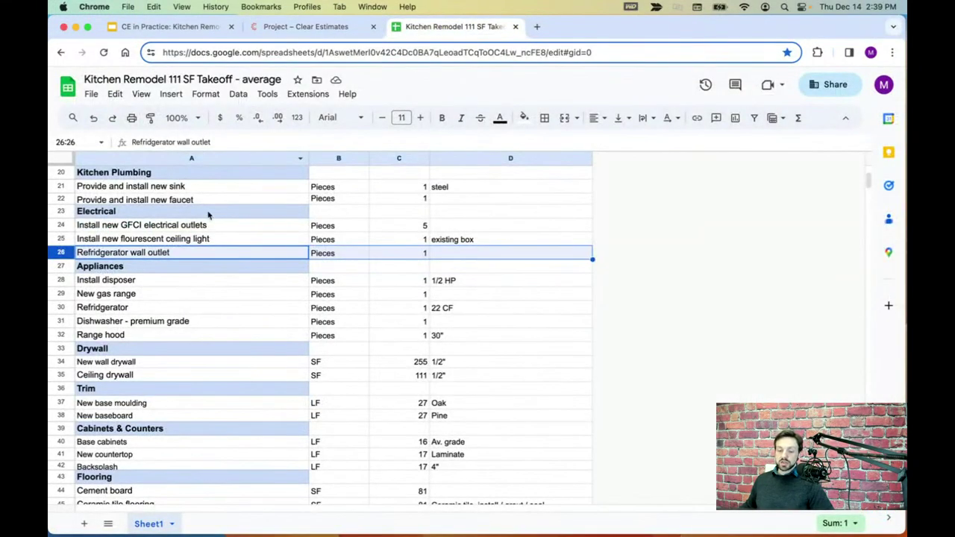
# - Fill row 26, Refrigerator wall outlet, with light red in the takeoff sheet
pyautogui.click(525, 118)
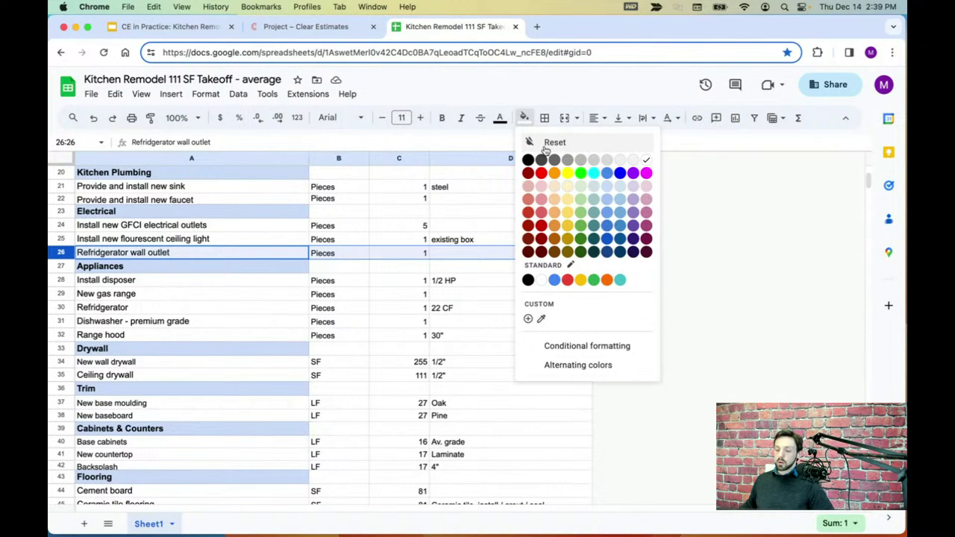
pyautogui.click(543, 186)
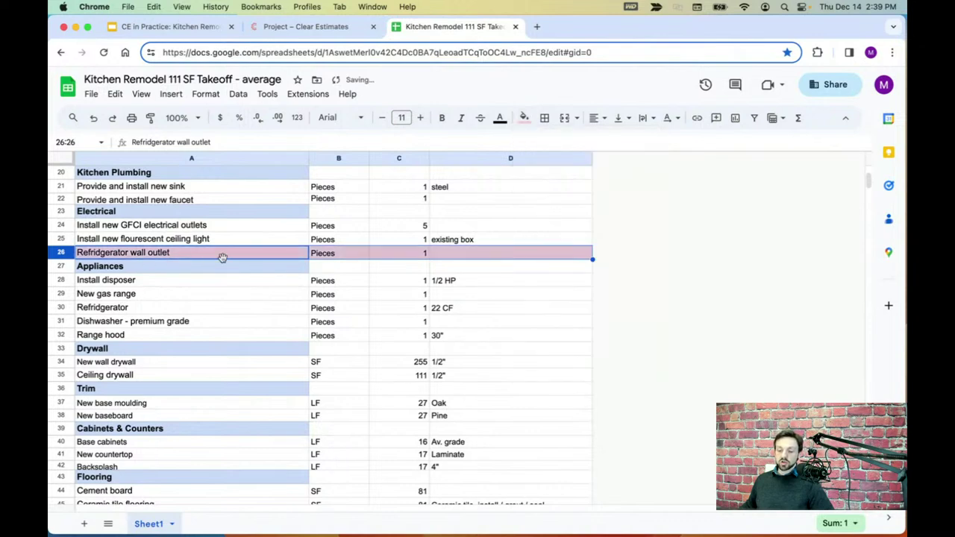
pyautogui.click(337, 31)
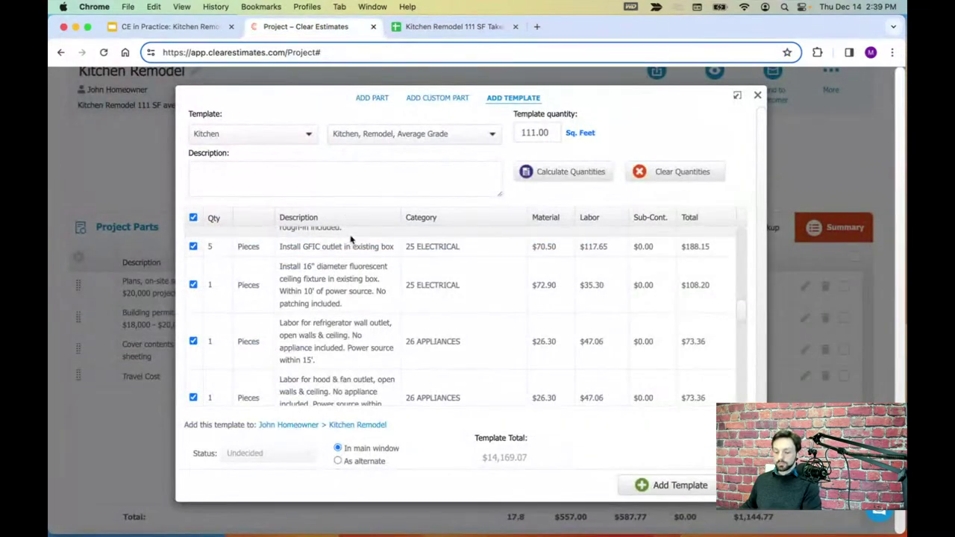
# - Find the Install disposer row under Appliances in the takeoff sheet
pyautogui.scroll(-2, 746, 315)
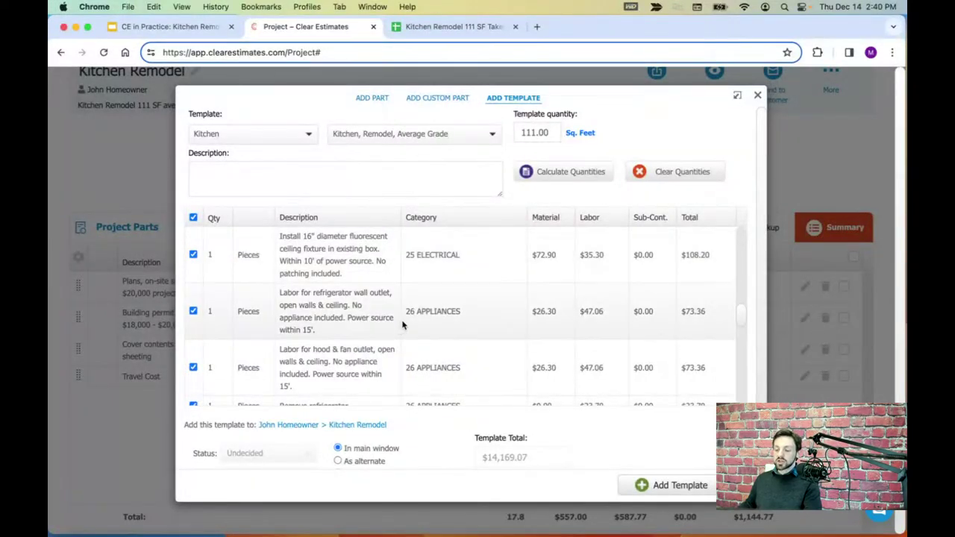
pyautogui.click(429, 29)
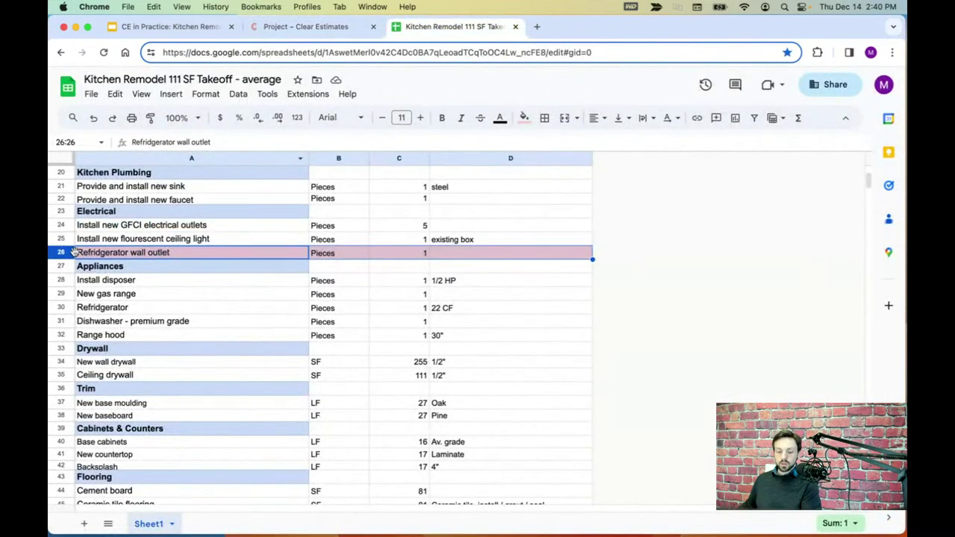
pyautogui.click(61, 267)
pyautogui.scroll(-1, 292, 301)
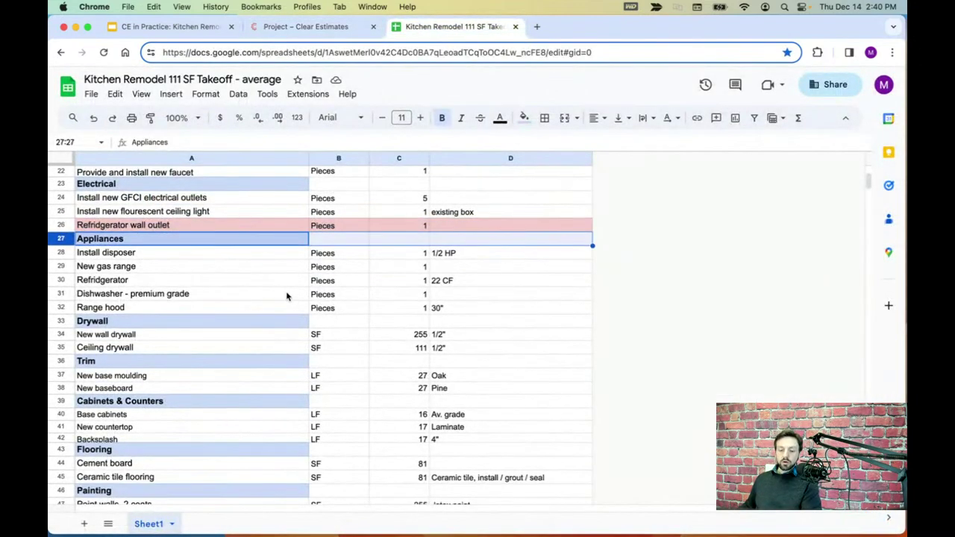
pyautogui.click(61, 253)
pyautogui.scroll(-1, 260, 308)
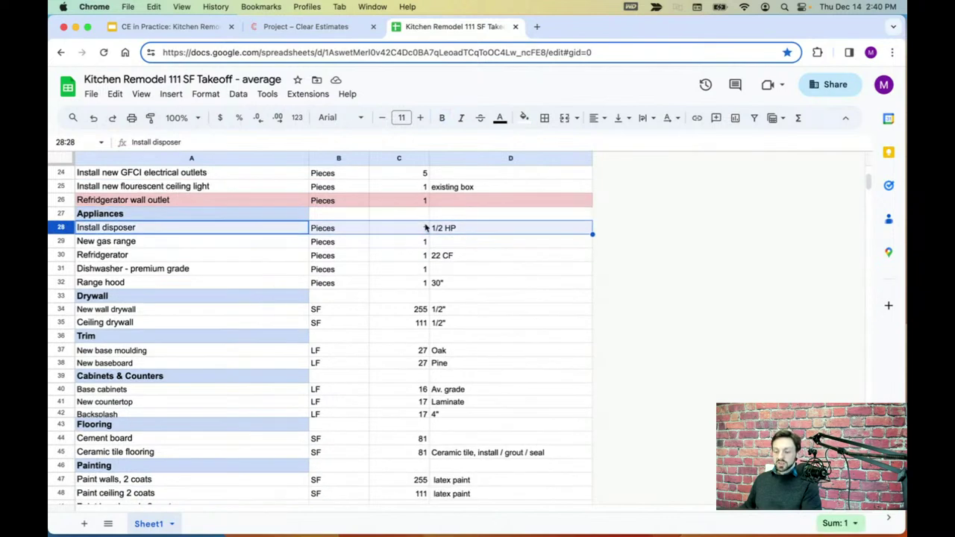
pyautogui.click(339, 32)
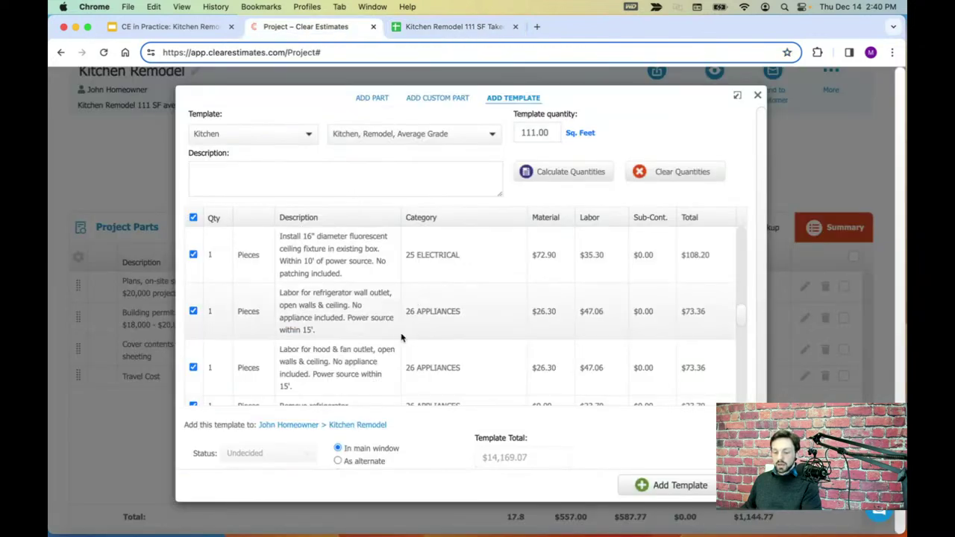
# - Check the template's Install disposer quantity of 1 against the takeoff's appliance rows
pyautogui.scroll(-1, 401, 338)
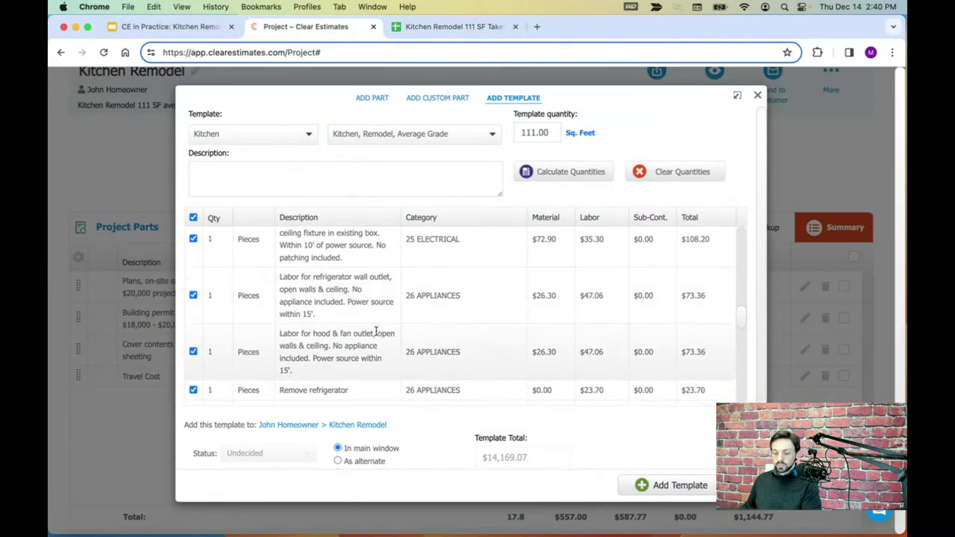
pyautogui.scroll(-5, 377, 330)
pyautogui.scroll(-3, 373, 317)
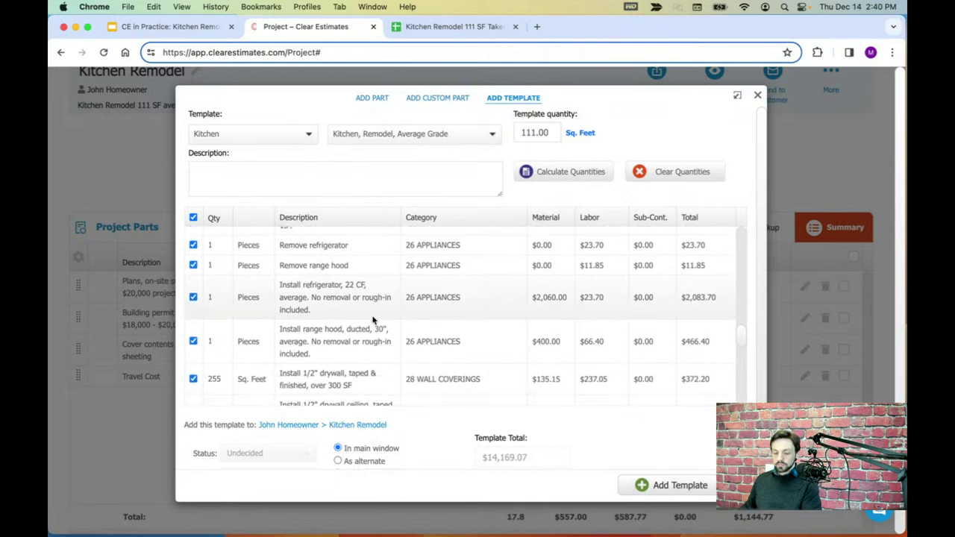
pyautogui.scroll(5, 374, 319)
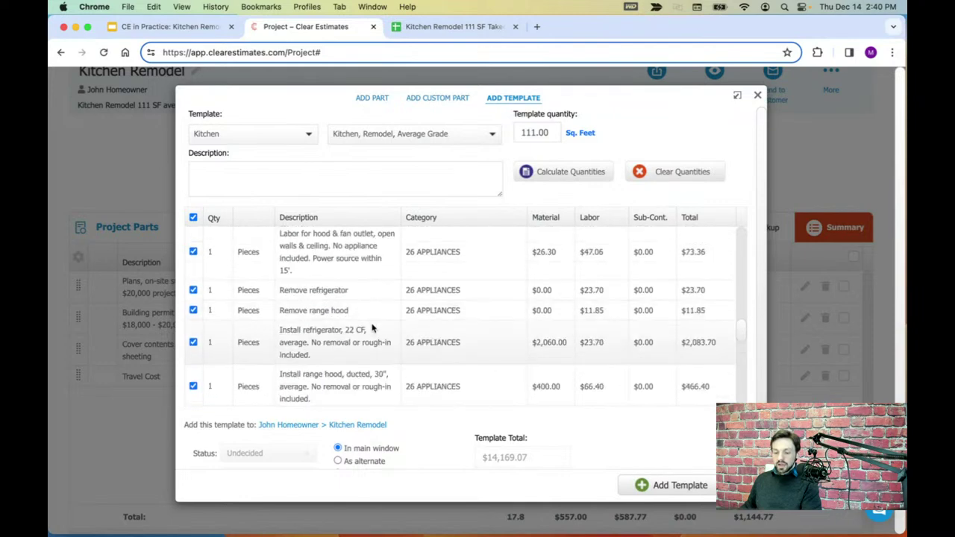
pyautogui.scroll(5, 373, 321)
pyautogui.scroll(4, 373, 328)
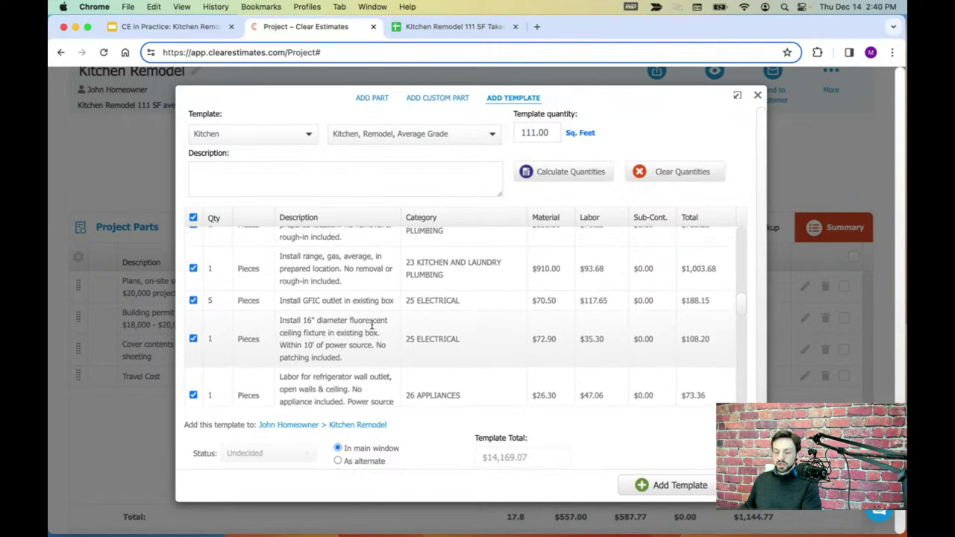
pyautogui.scroll(3, 360, 319)
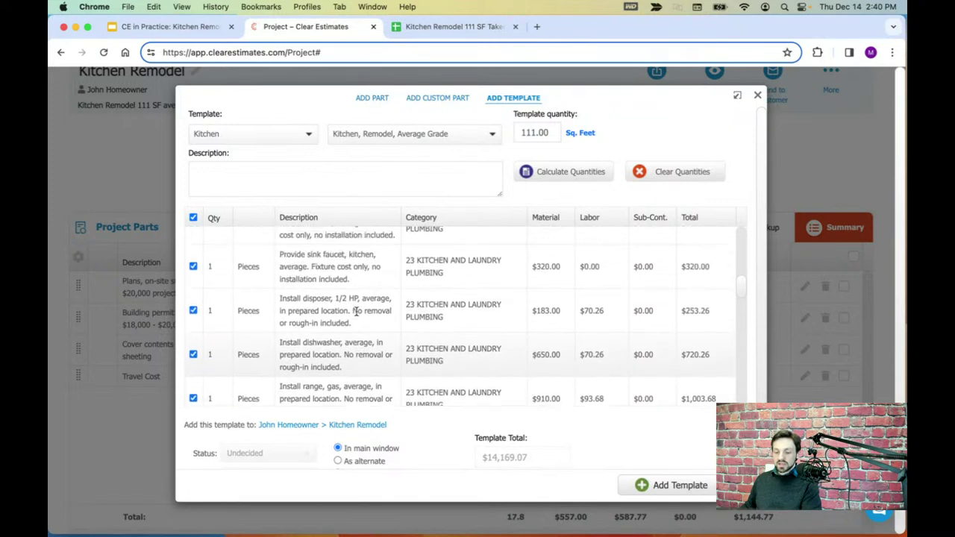
pyautogui.moveTo(280, 330); pyautogui.dragTo(341, 340)
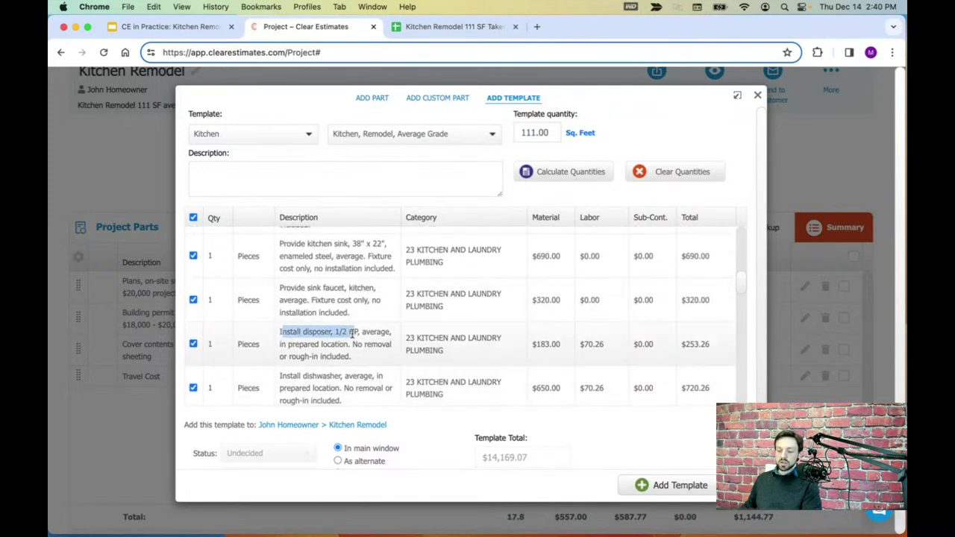
pyautogui.click(362, 357)
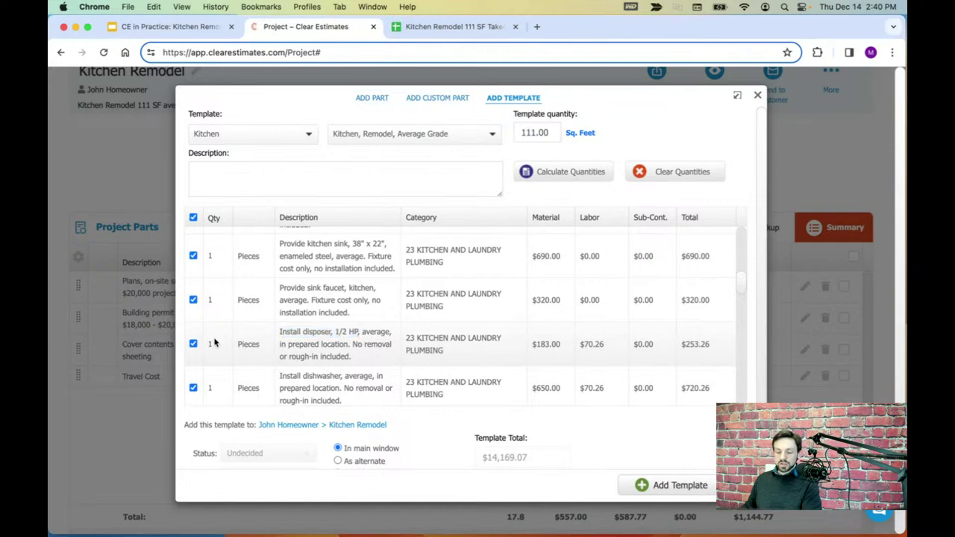
pyautogui.click(213, 342)
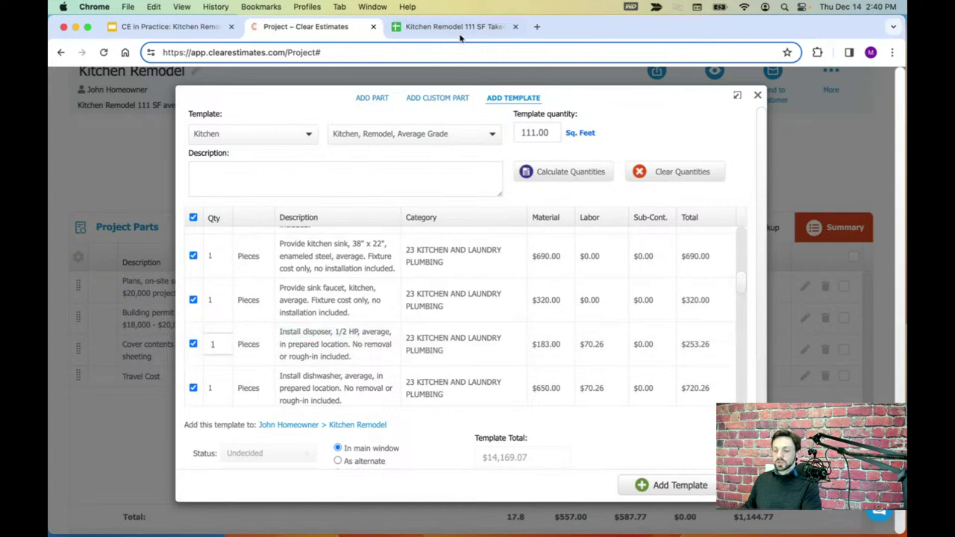
pyautogui.click(457, 27)
pyautogui.click(59, 242)
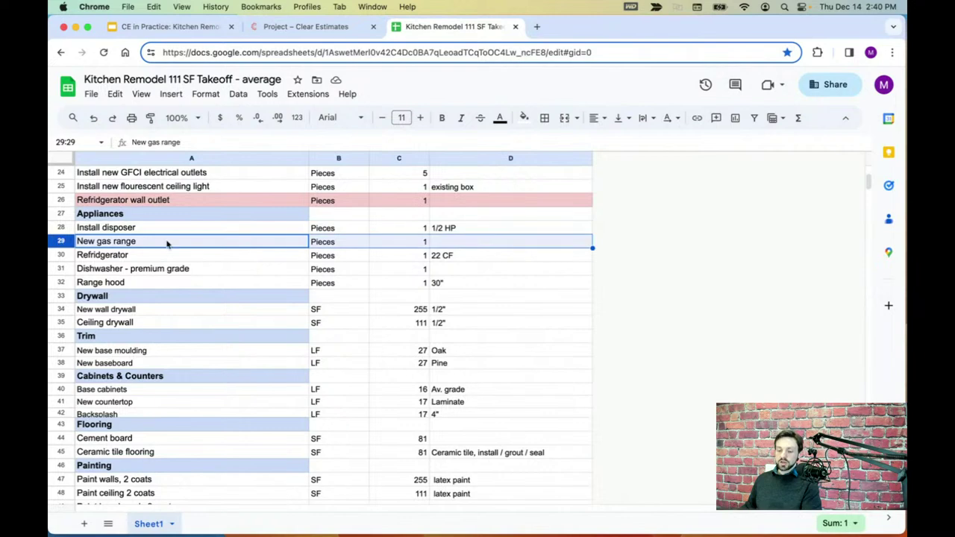
pyautogui.click(342, 27)
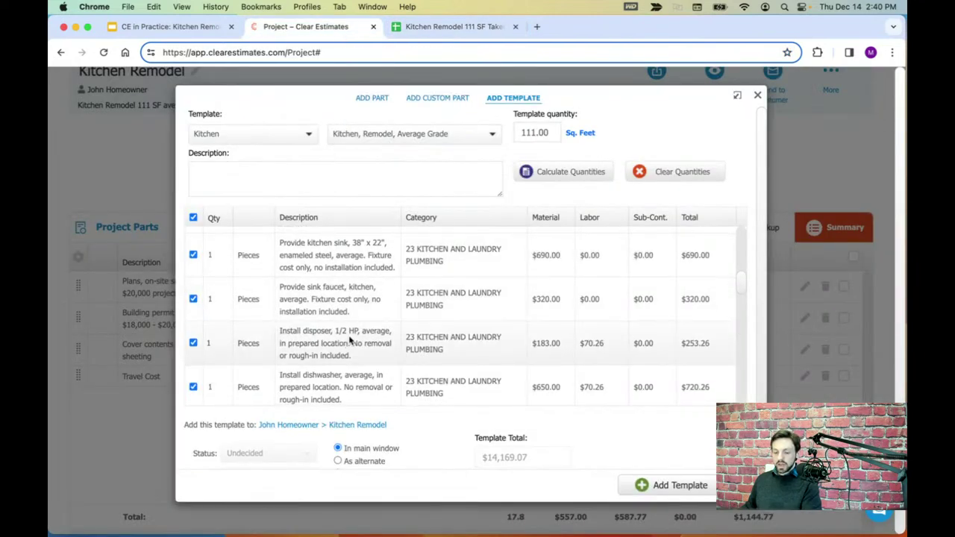
pyautogui.scroll(-3, 346, 346)
pyautogui.scroll(-1, 348, 343)
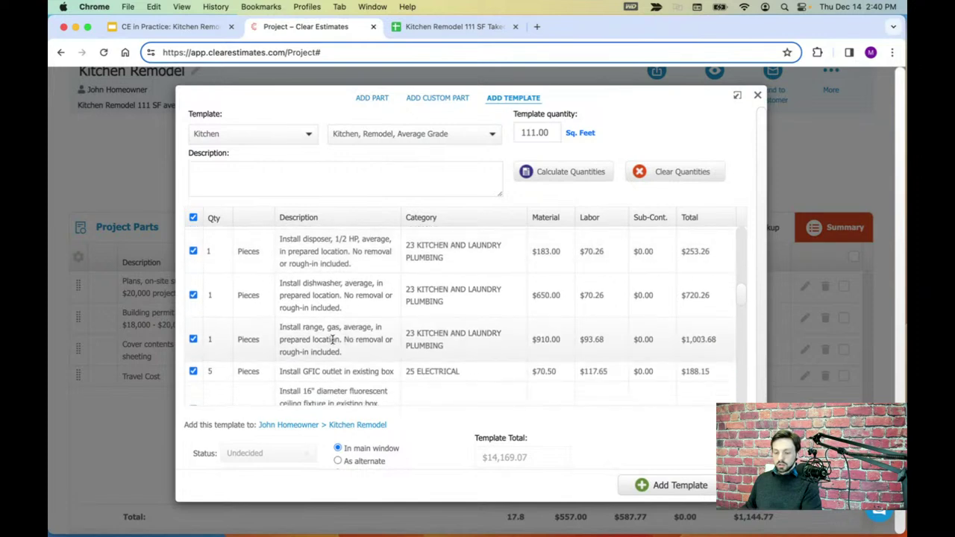
pyautogui.moveTo(280, 326); pyautogui.dragTo(377, 329)
pyautogui.click(347, 341)
pyautogui.click(214, 340)
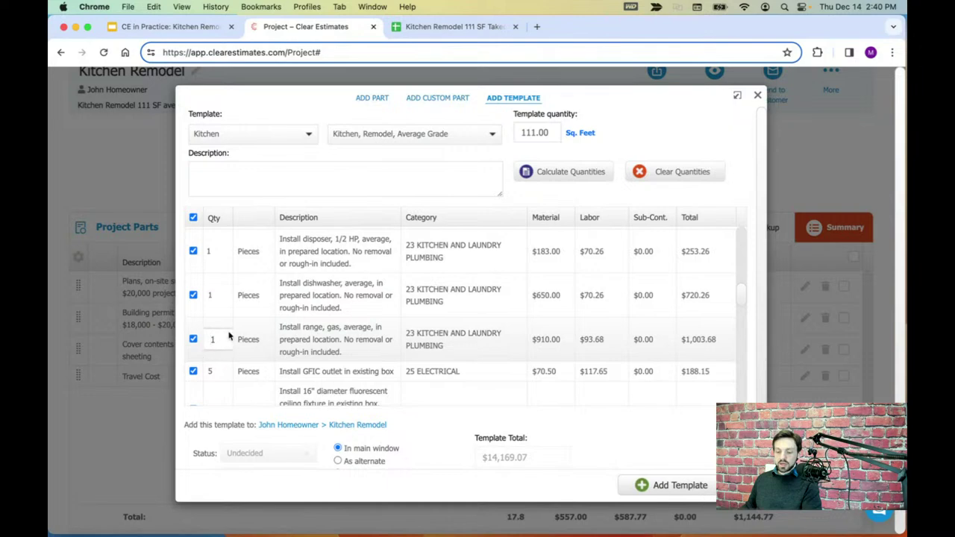
pyautogui.click(485, 27)
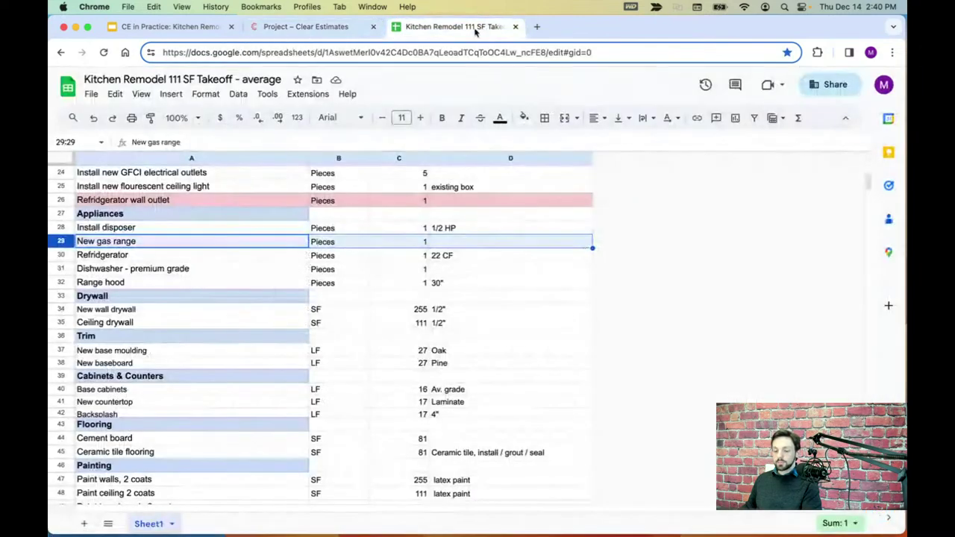
pyautogui.click(69, 254)
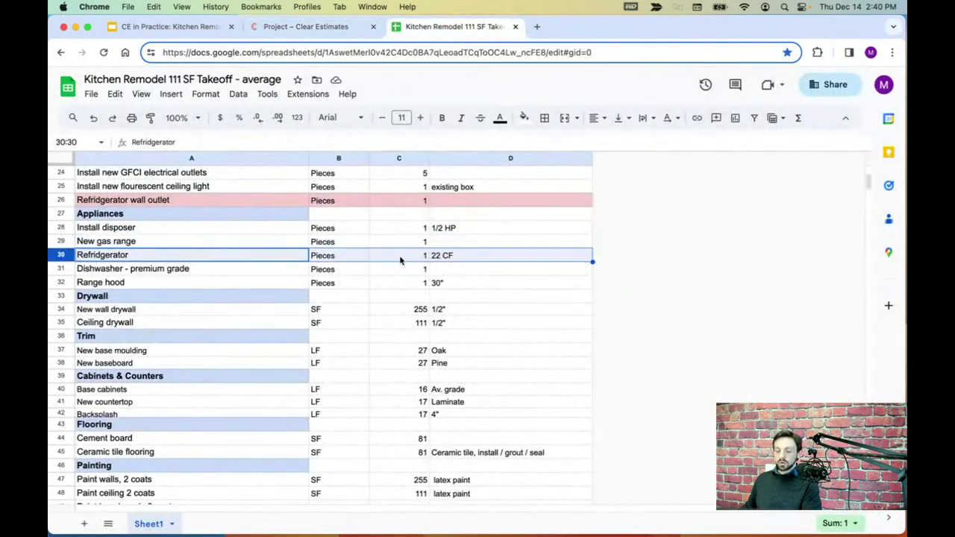
pyautogui.click(321, 26)
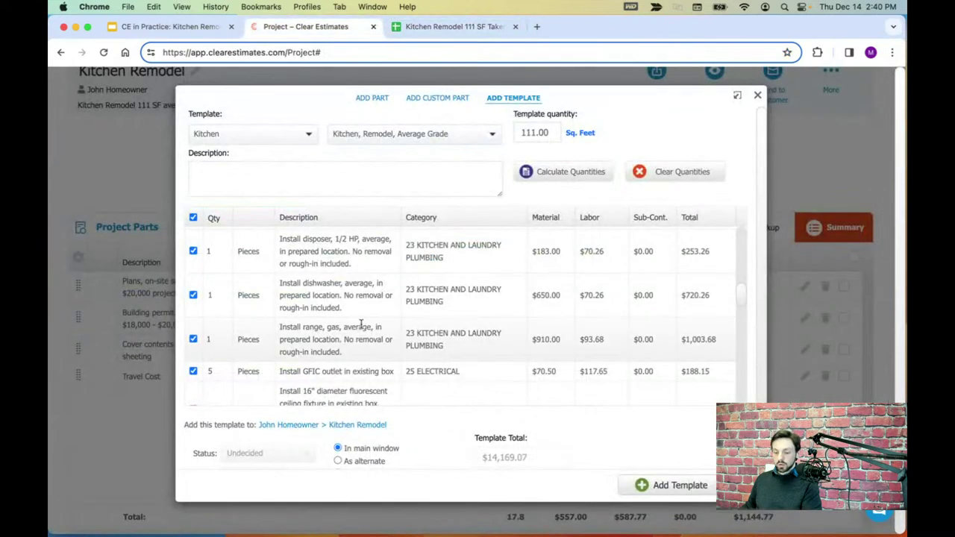
pyautogui.scroll(-1, 361, 327)
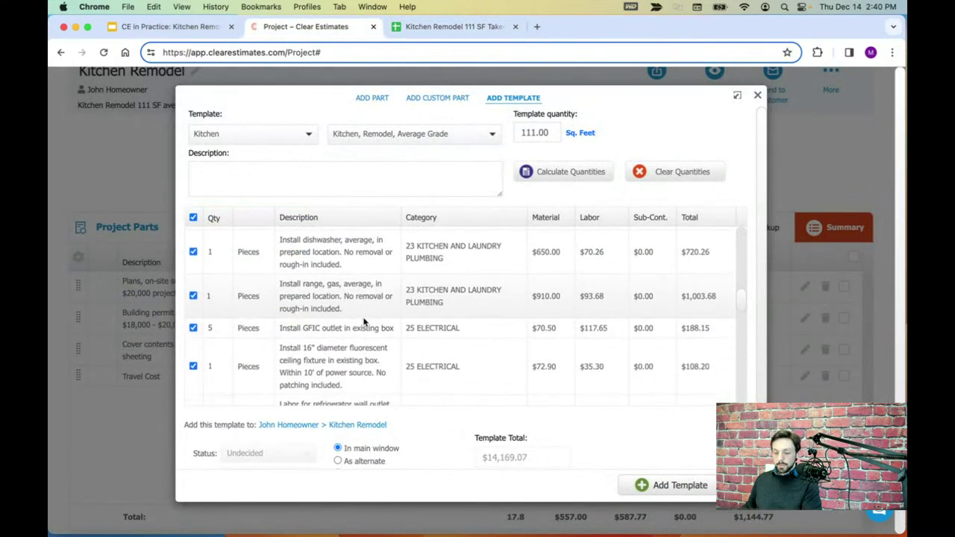
pyautogui.scroll(1, 364, 327)
pyautogui.scroll(2, 365, 310)
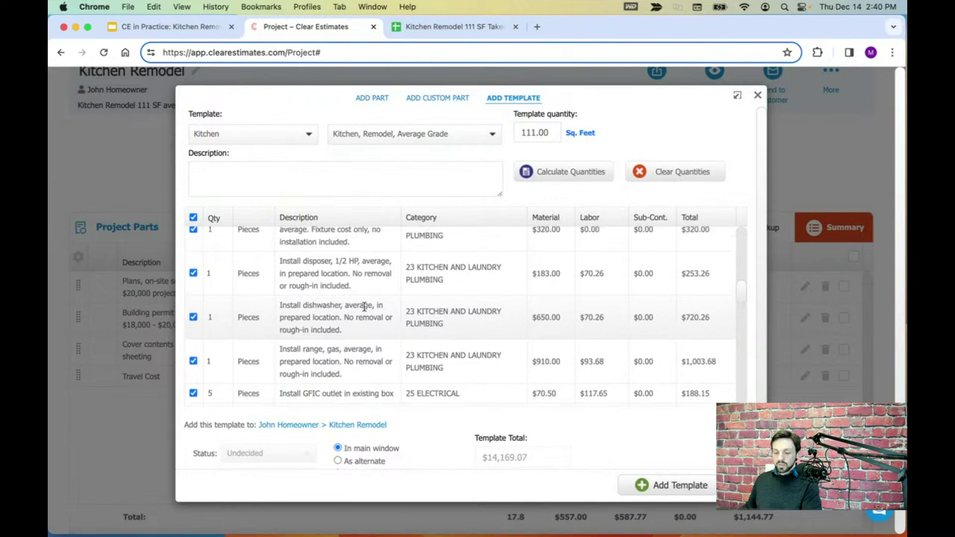
pyautogui.scroll(6, 364, 308)
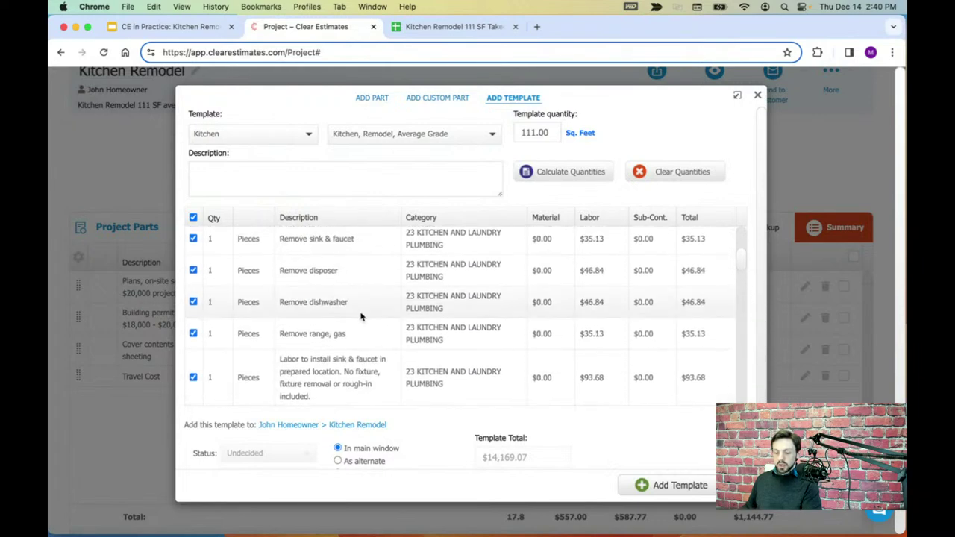
pyautogui.scroll(-10, 361, 316)
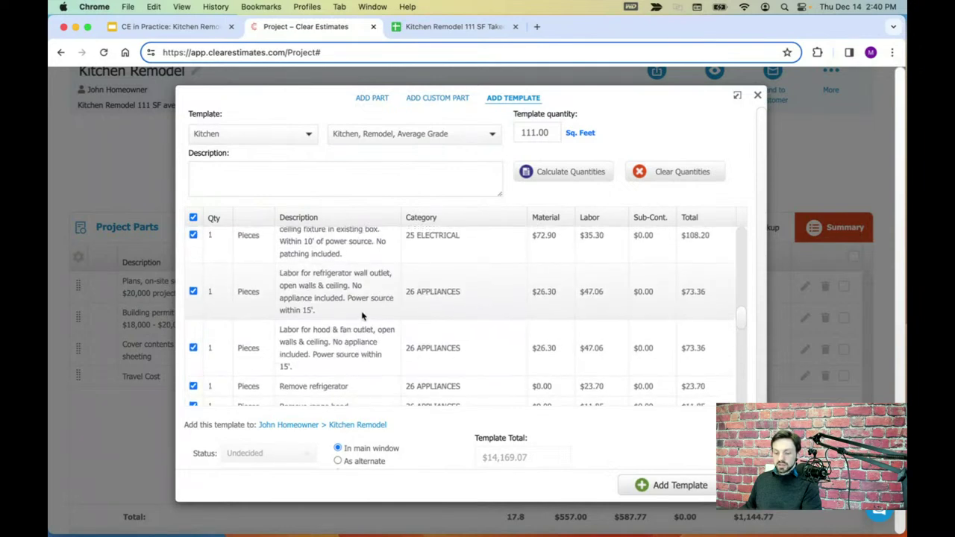
pyautogui.scroll(3, 362, 316)
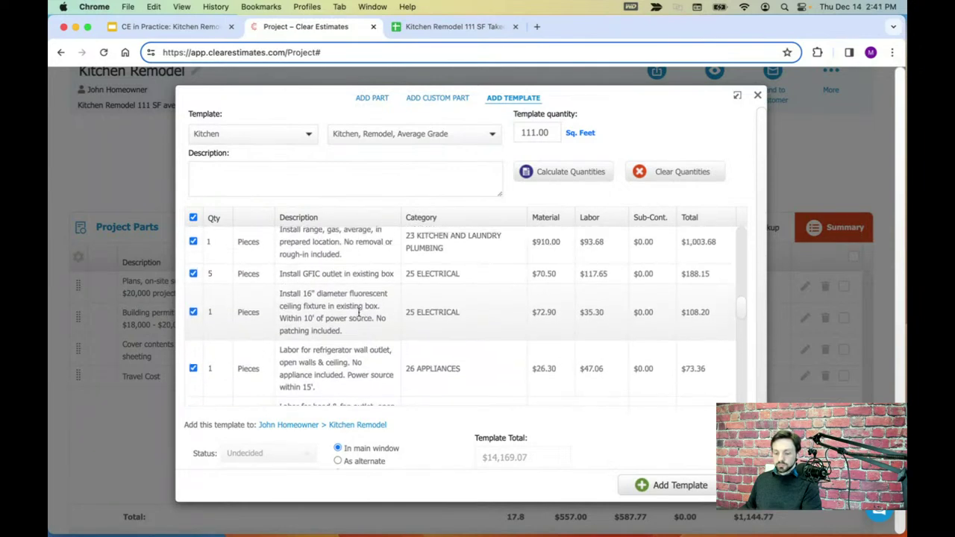
pyautogui.scroll(-3, 359, 313)
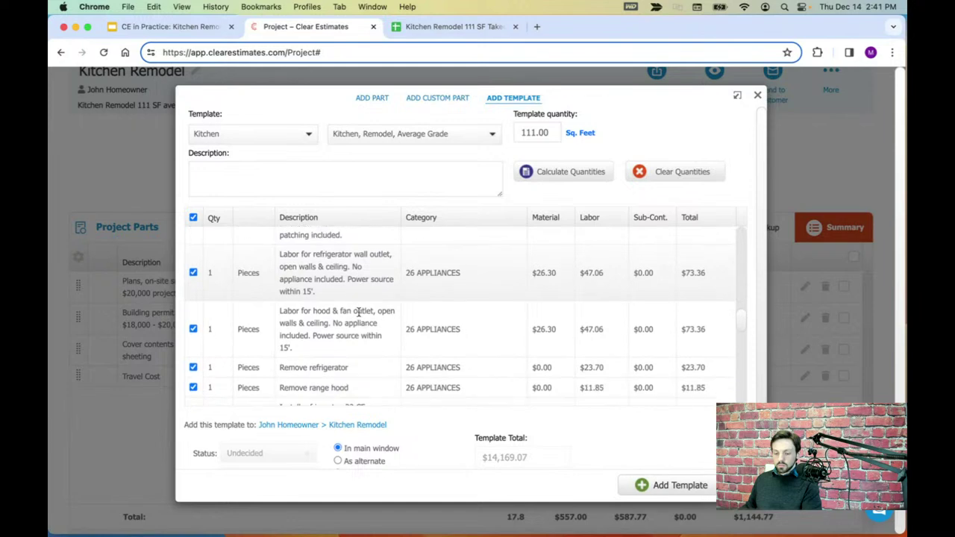
pyautogui.scroll(-3, 359, 314)
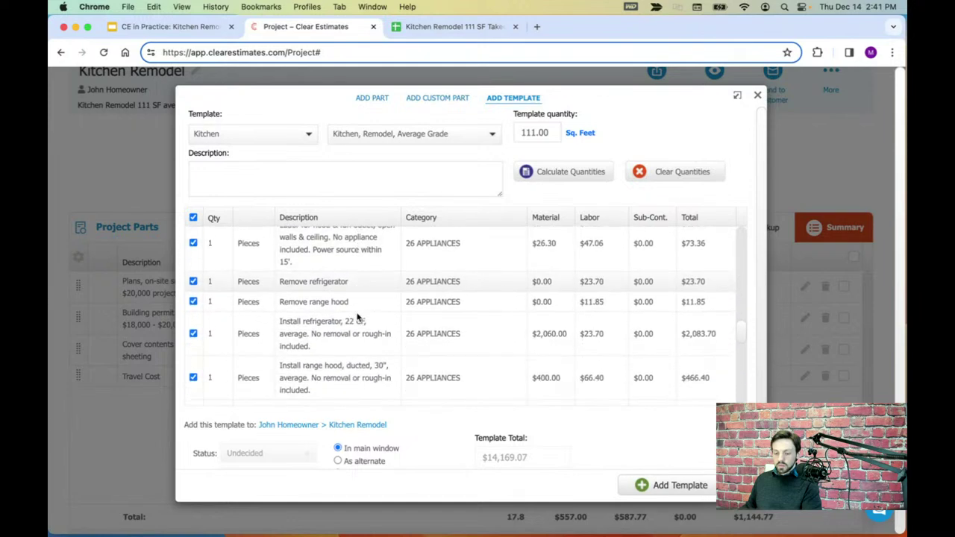
pyautogui.scroll(-1, 358, 317)
pyautogui.moveTo(281, 289); pyautogui.dragTo(365, 289)
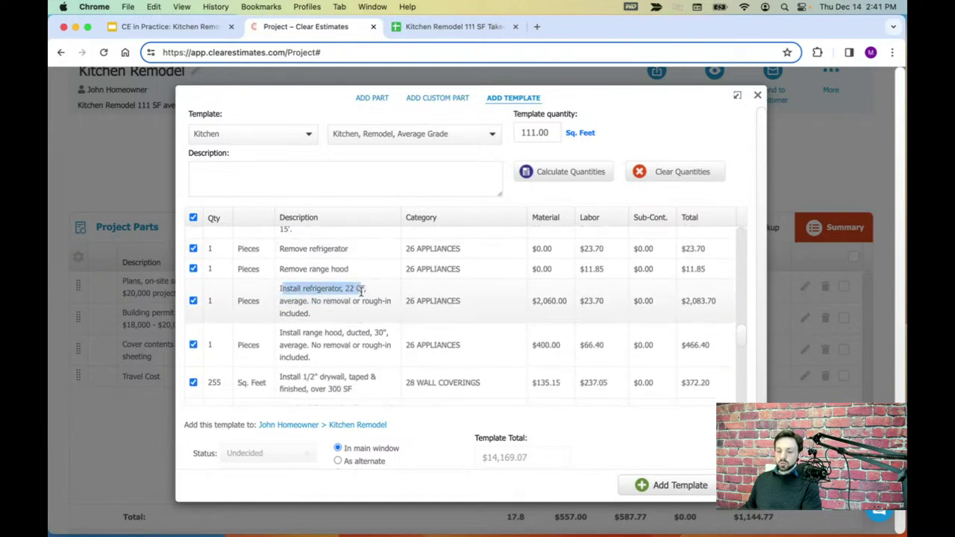
pyautogui.click(440, 34)
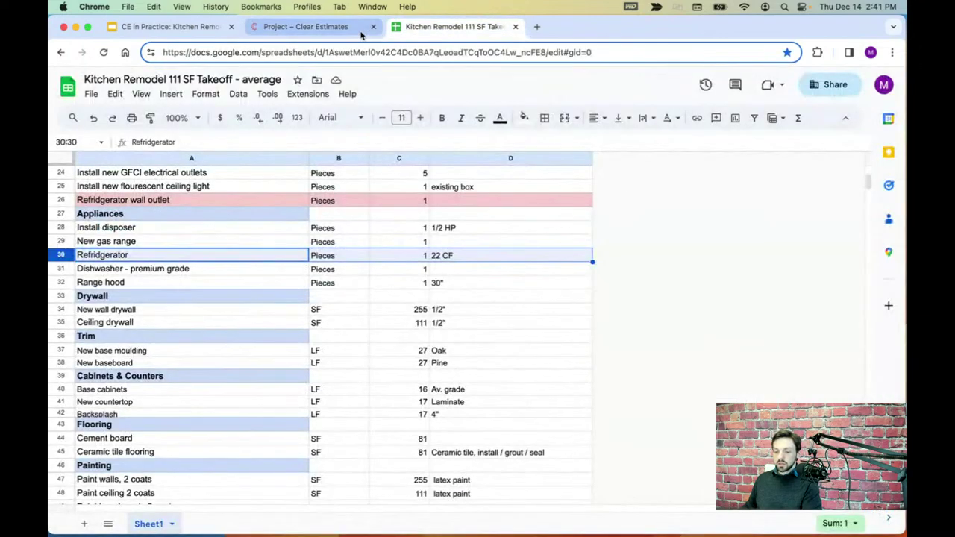
pyautogui.click(361, 34)
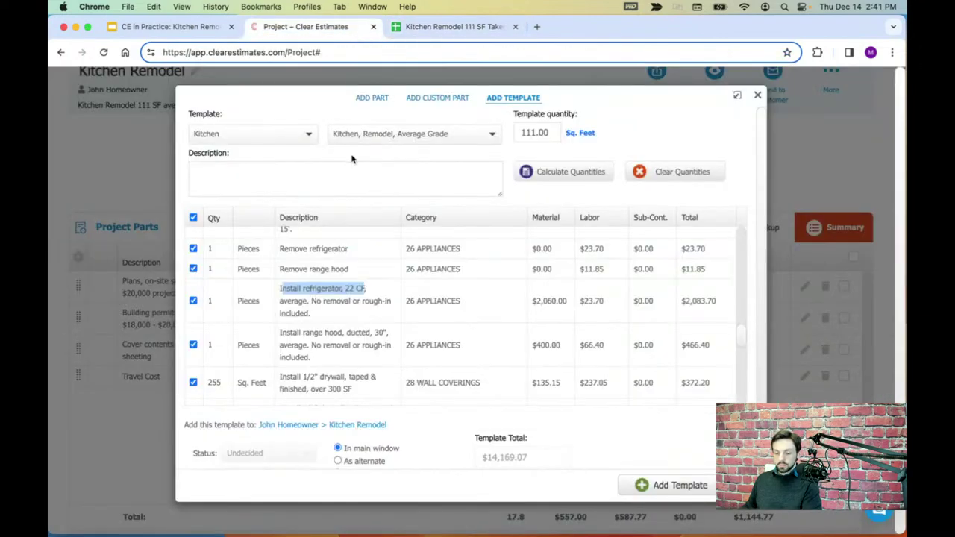
pyautogui.click(214, 301)
pyautogui.click(451, 30)
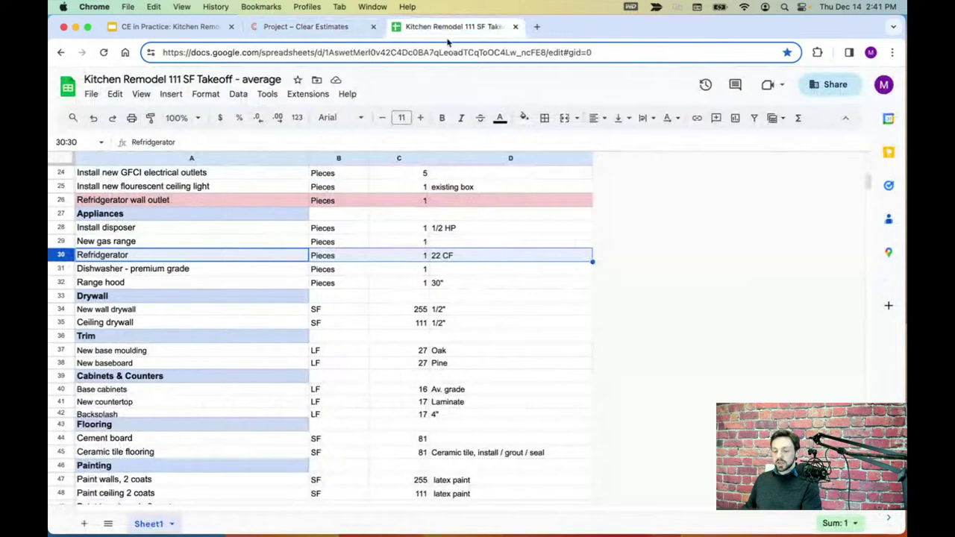
pyautogui.click(97, 270)
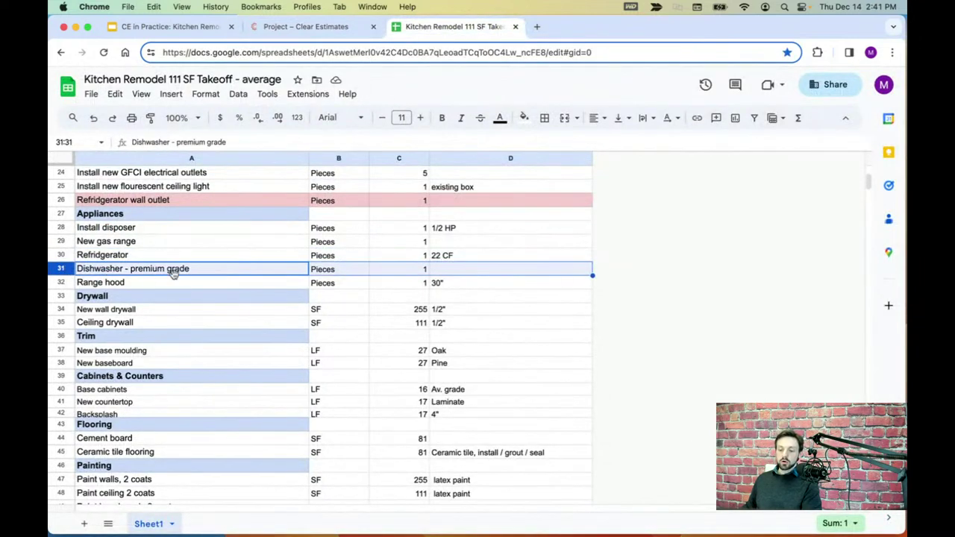
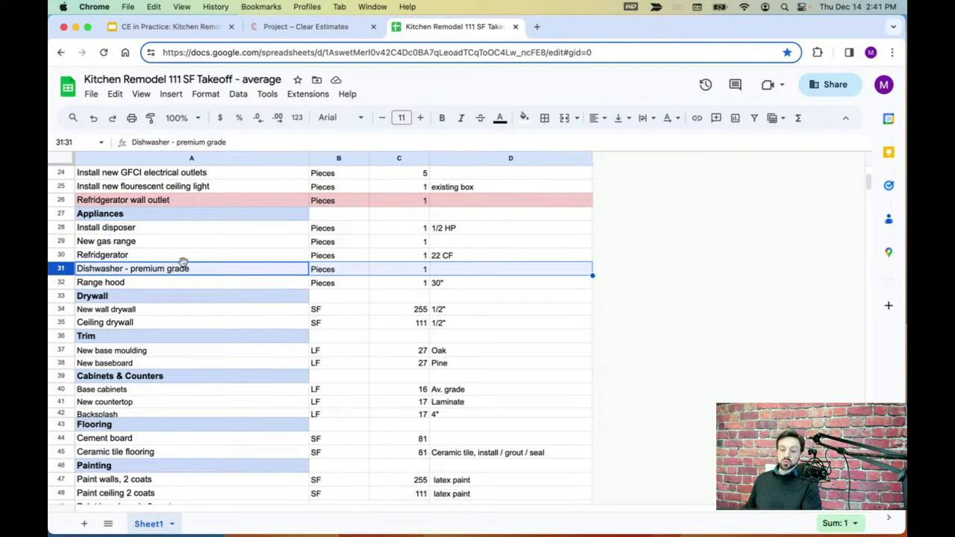
# - Find the average dishwasher line ($650.00 material) in the kitchen template parts list
pyautogui.click(302, 28)
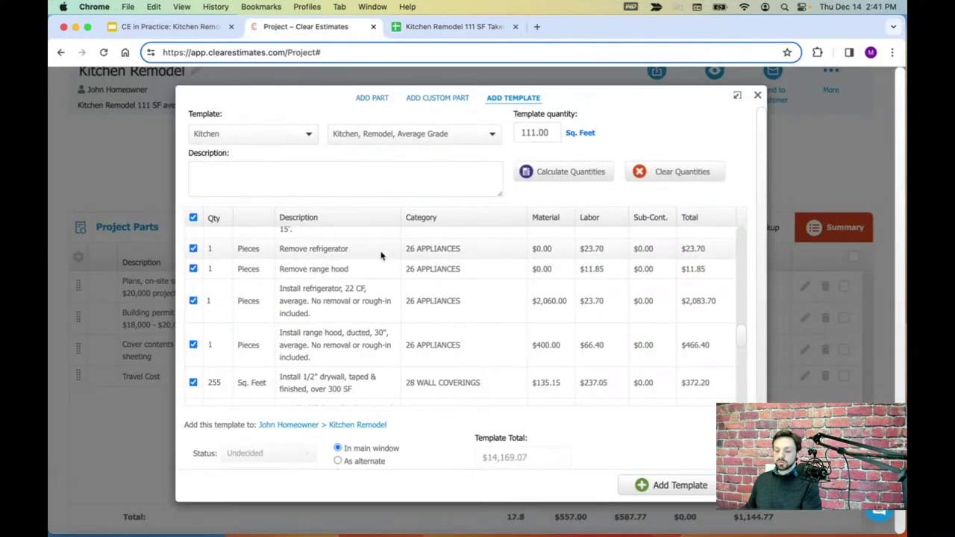
pyautogui.scroll(-1, 388, 302)
pyautogui.scroll(-2, 389, 303)
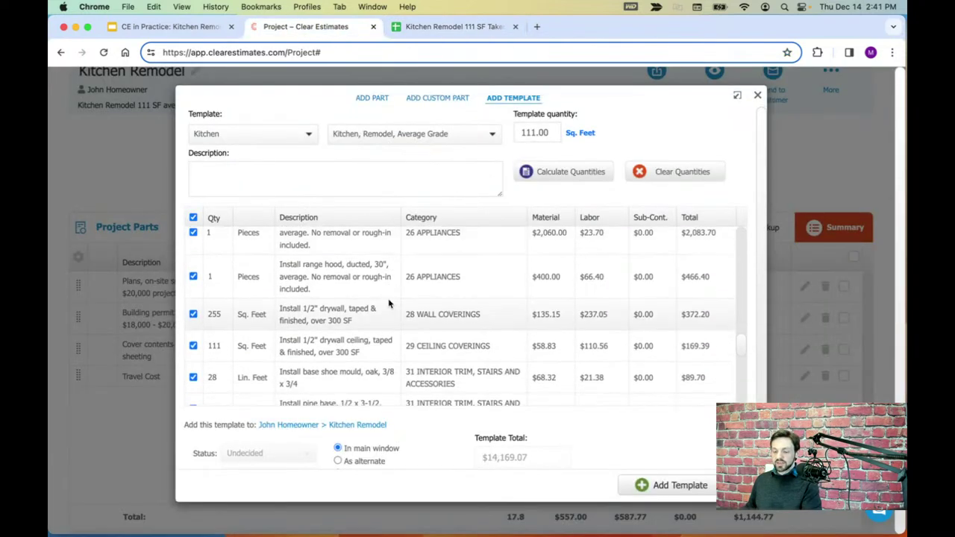
pyautogui.scroll(2, 388, 305)
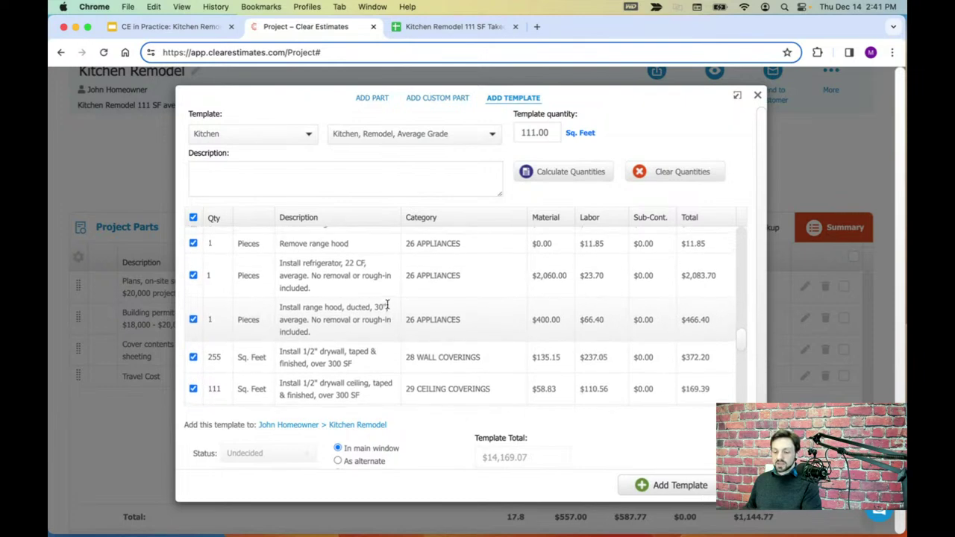
pyautogui.scroll(4, 387, 310)
pyautogui.scroll(5, 383, 317)
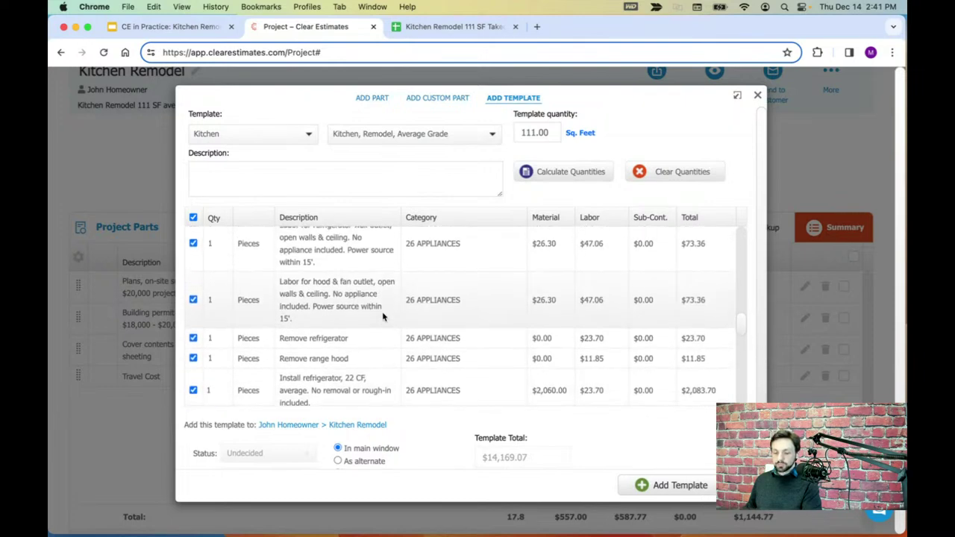
pyautogui.scroll(3, 383, 312)
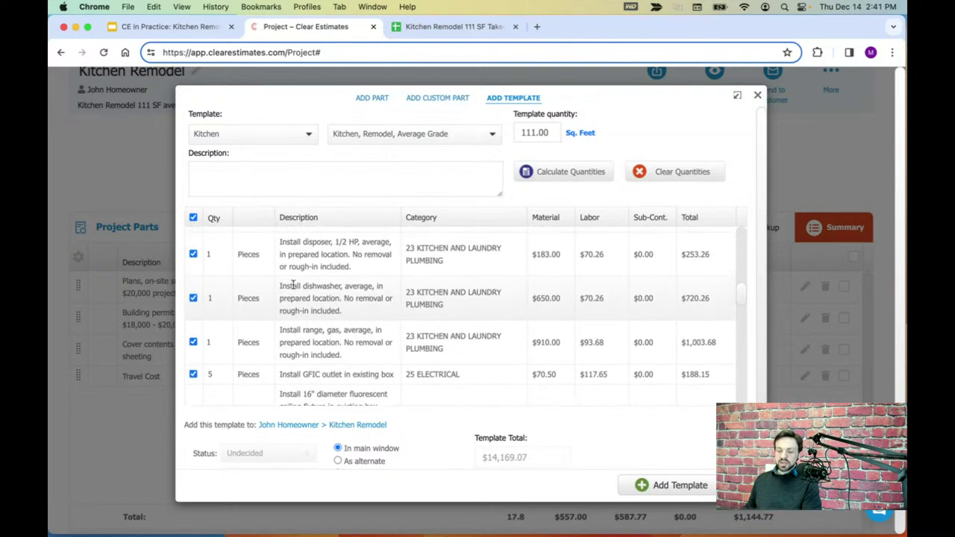
pyautogui.moveTo(284, 286); pyautogui.dragTo(368, 311)
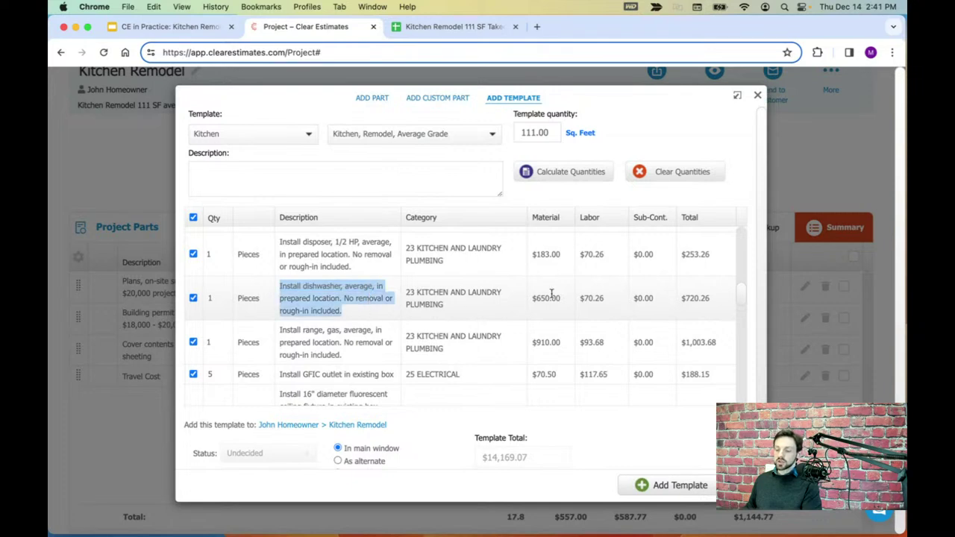
pyautogui.moveTo(560, 297); pyautogui.dragTo(530, 301)
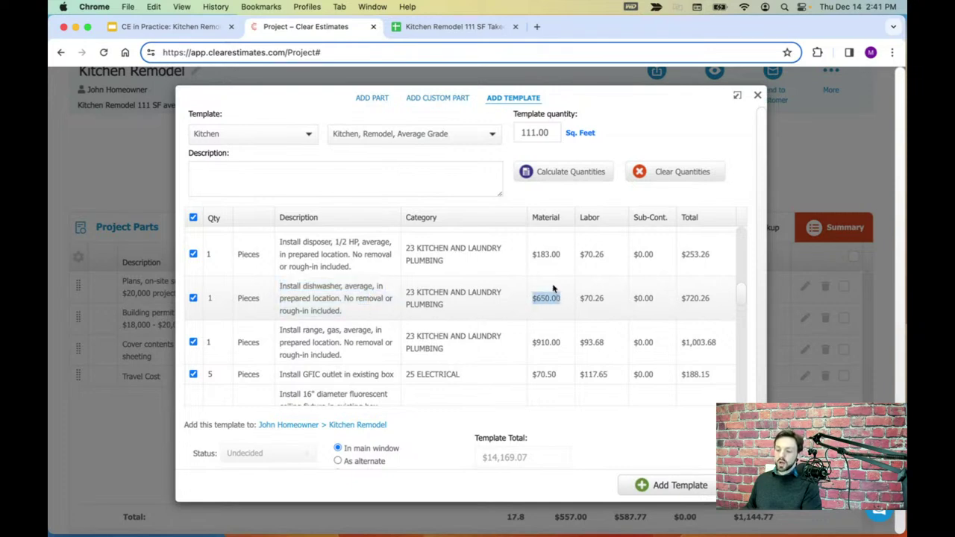
# - Uncheck the dishwasher install so the template total drops to $13,448.81
pyautogui.click(348, 308)
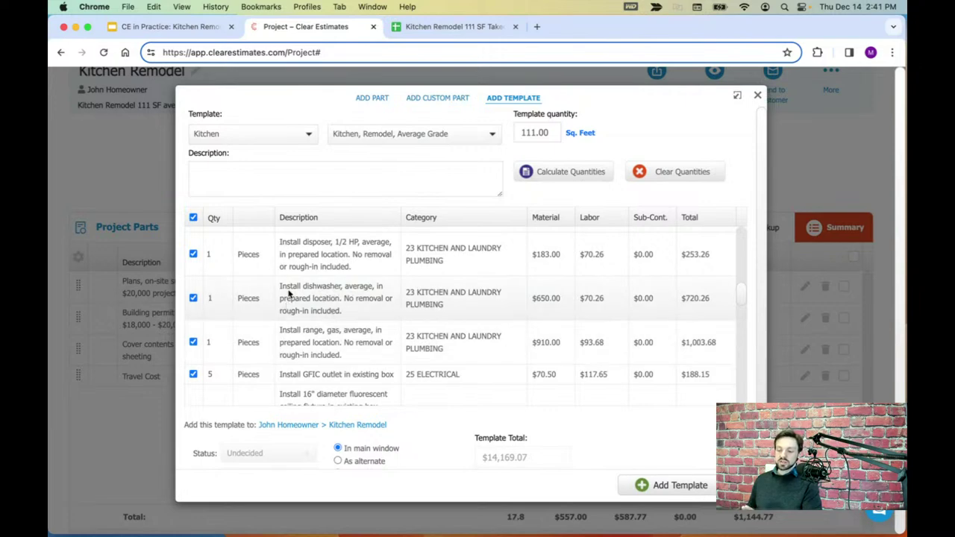
pyautogui.moveTo(293, 289); pyautogui.dragTo(374, 291)
pyautogui.click(362, 313)
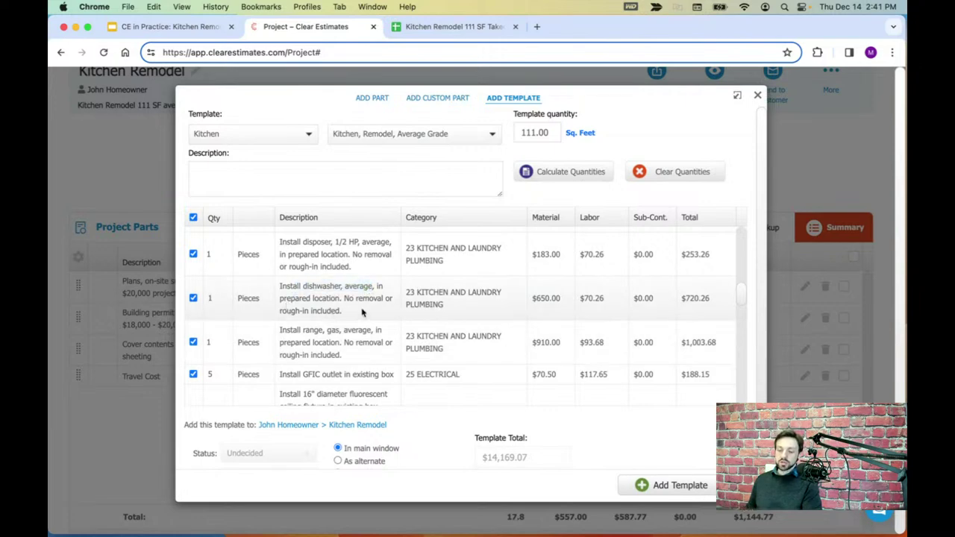
pyautogui.click(193, 300)
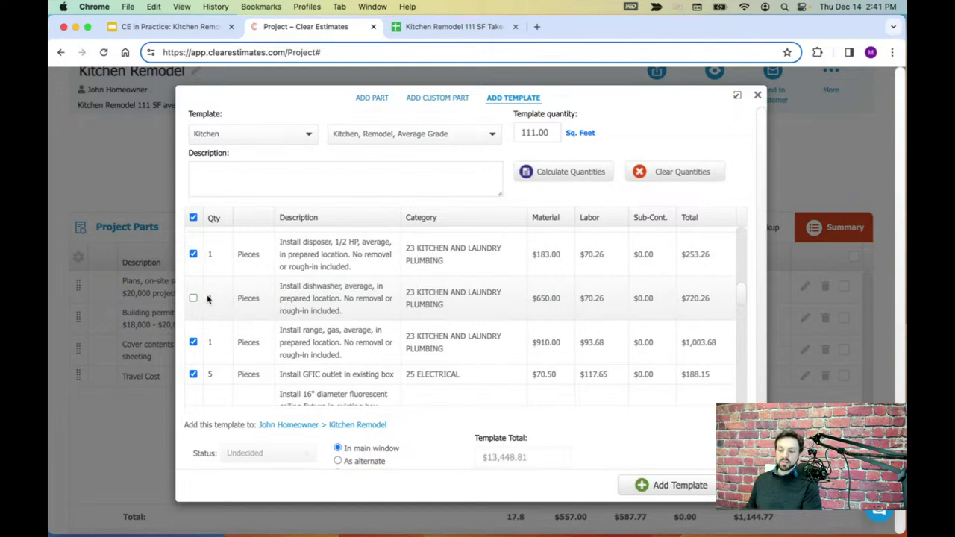
pyautogui.moveTo(306, 287); pyautogui.dragTo(371, 289)
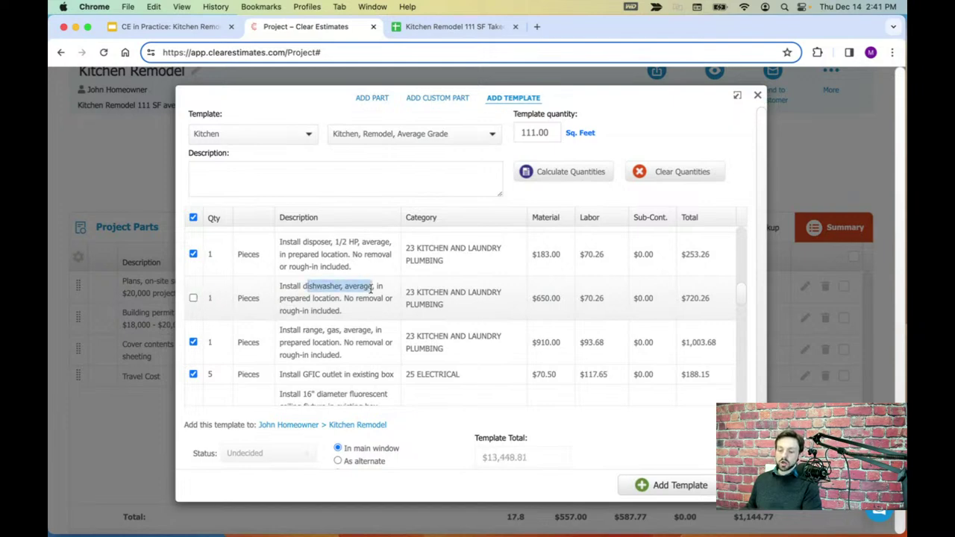
pyautogui.click(357, 319)
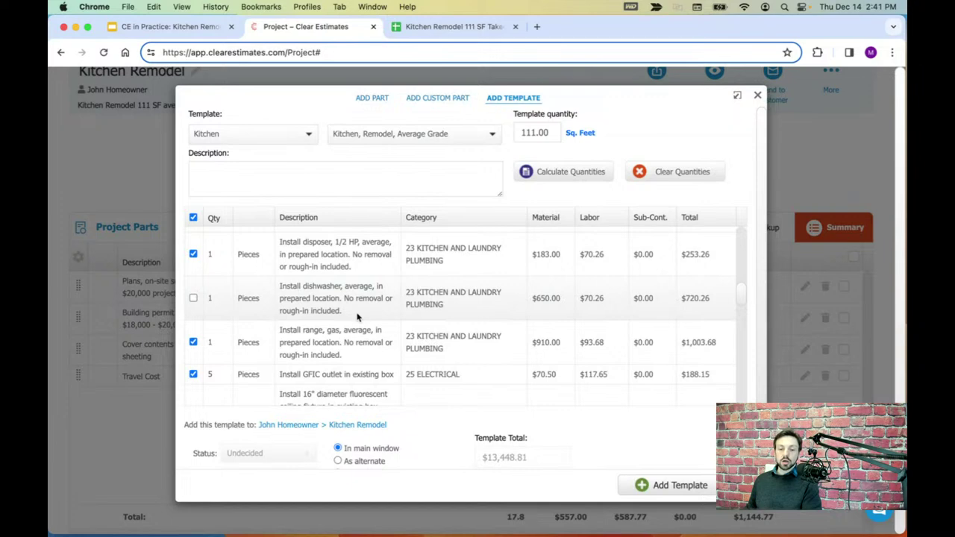
# - Give the Dishwasher - premium grade row (row 31) a light pink fill in the takeoff sheet
pyautogui.click(452, 27)
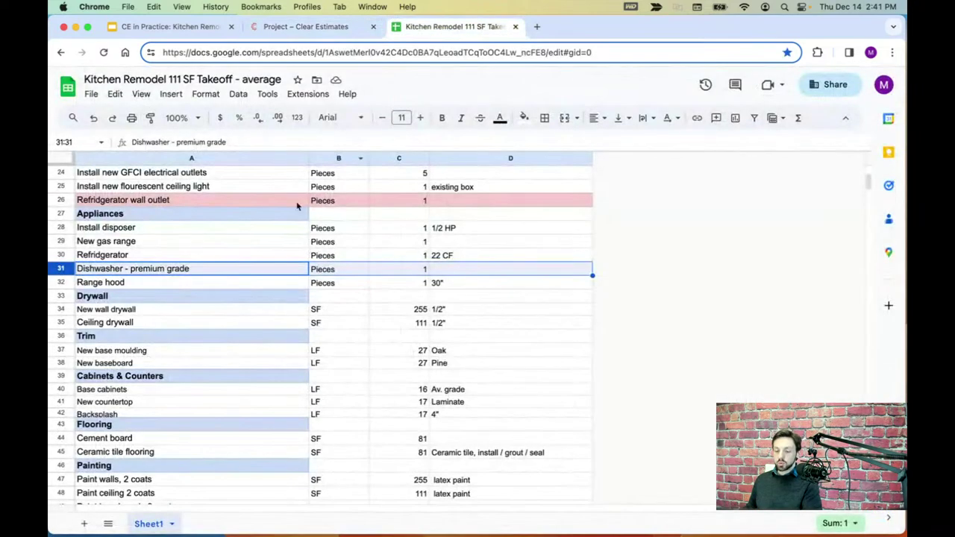
pyautogui.click(525, 118)
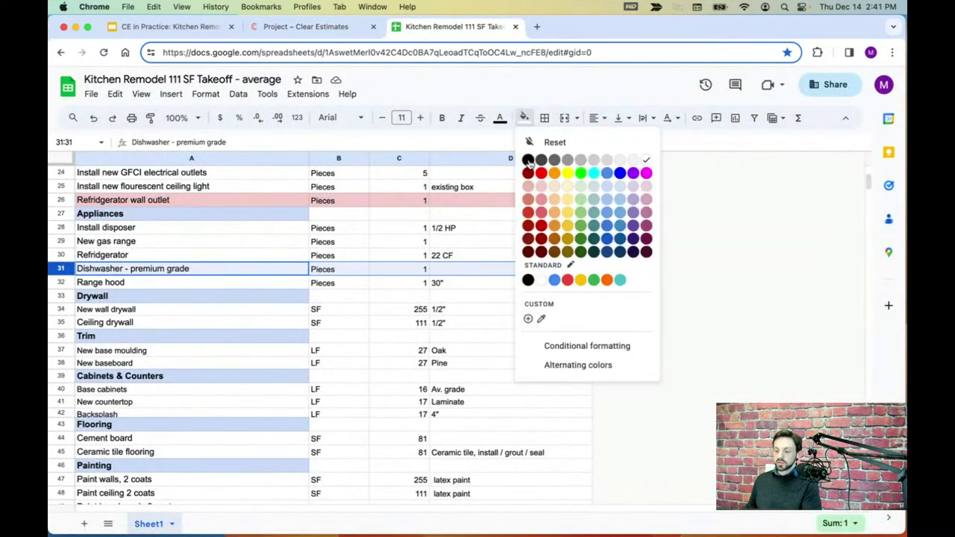
pyautogui.click(542, 187)
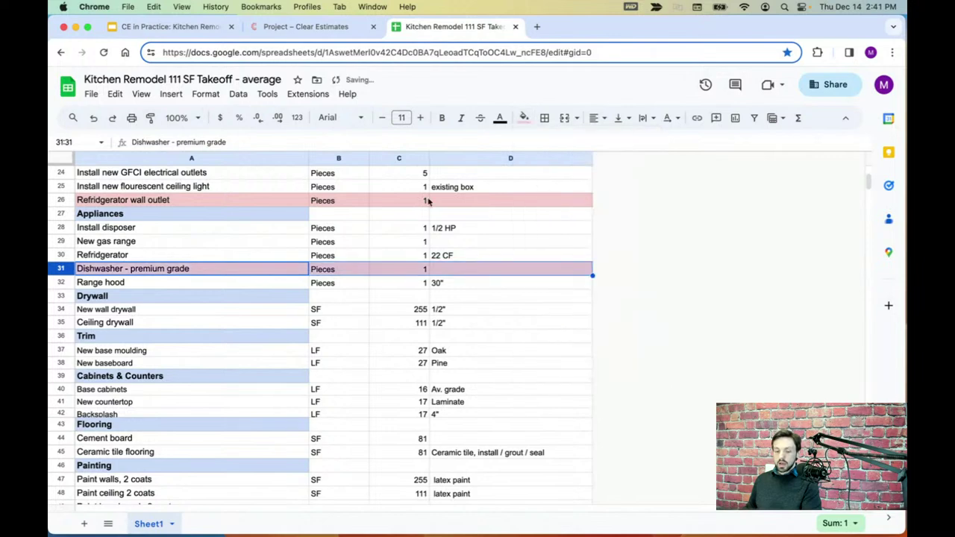
pyautogui.click(167, 290)
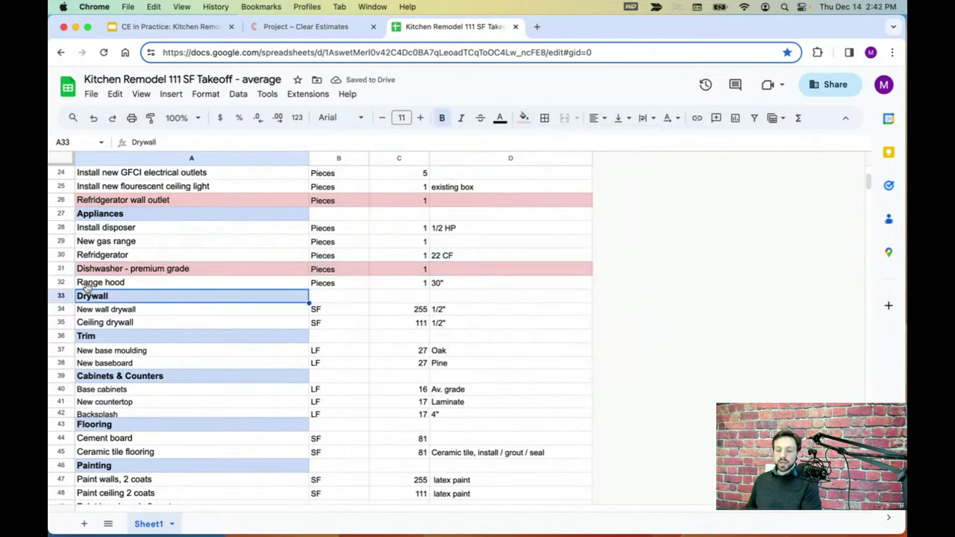
pyautogui.click(61, 283)
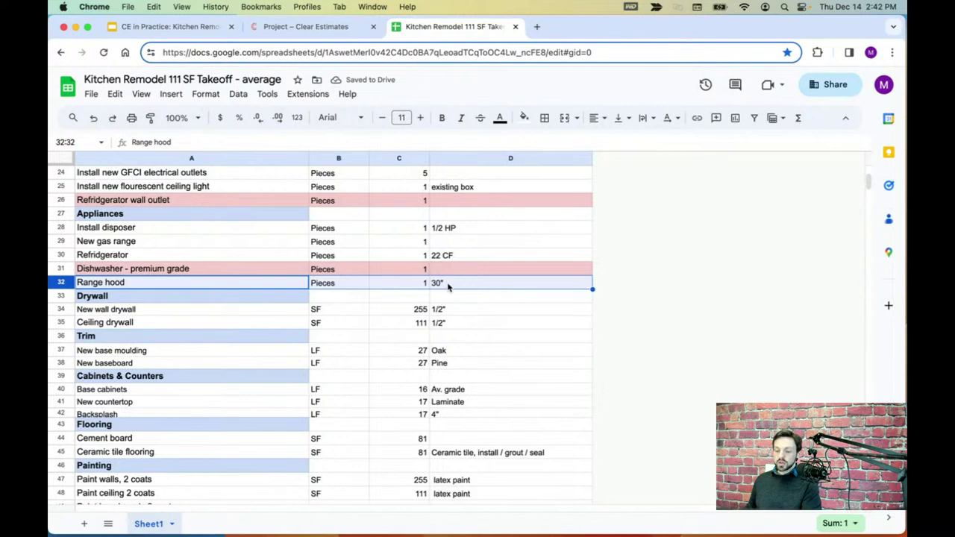
pyautogui.click(320, 28)
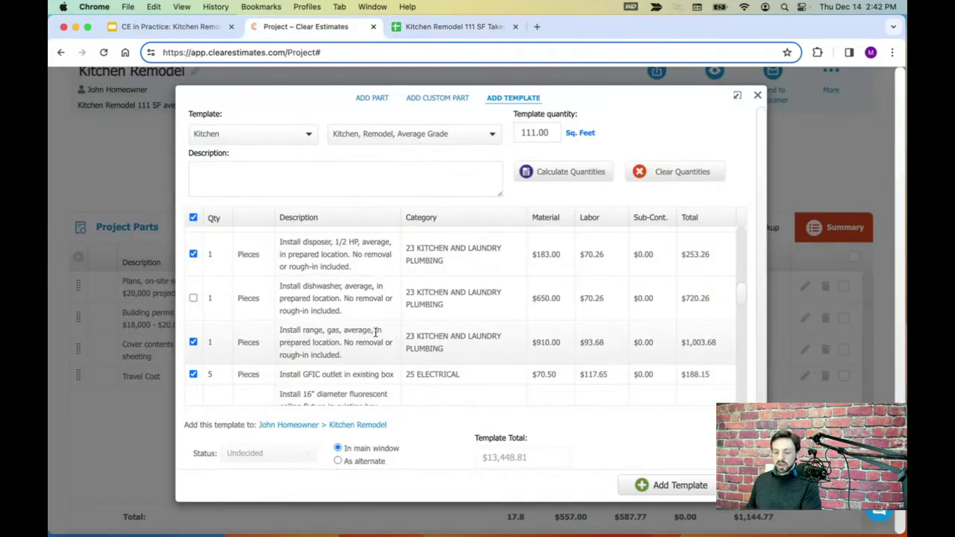
# - Read the range hood install line in the kitchen template against the takeoff's 30" hood
pyautogui.scroll(-5, 358, 329)
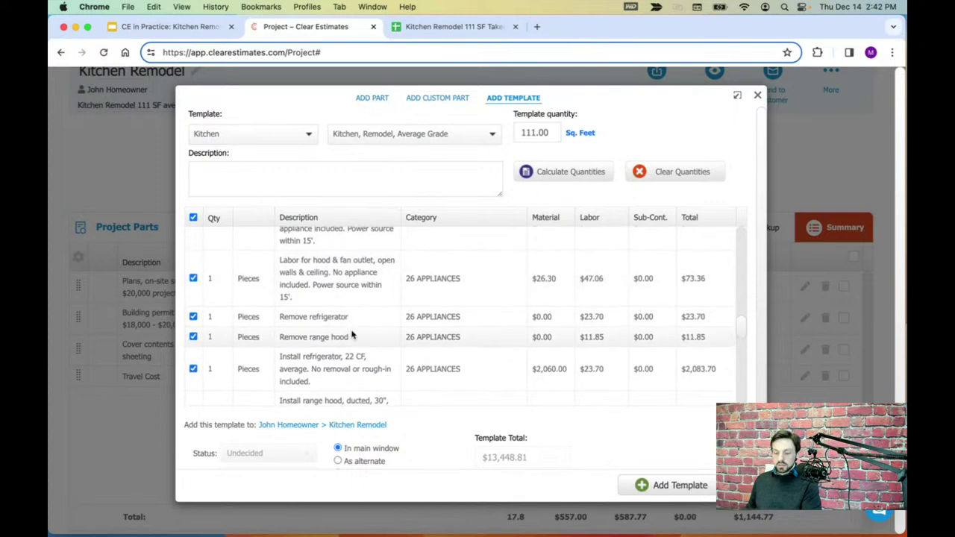
pyautogui.scroll(3, 353, 334)
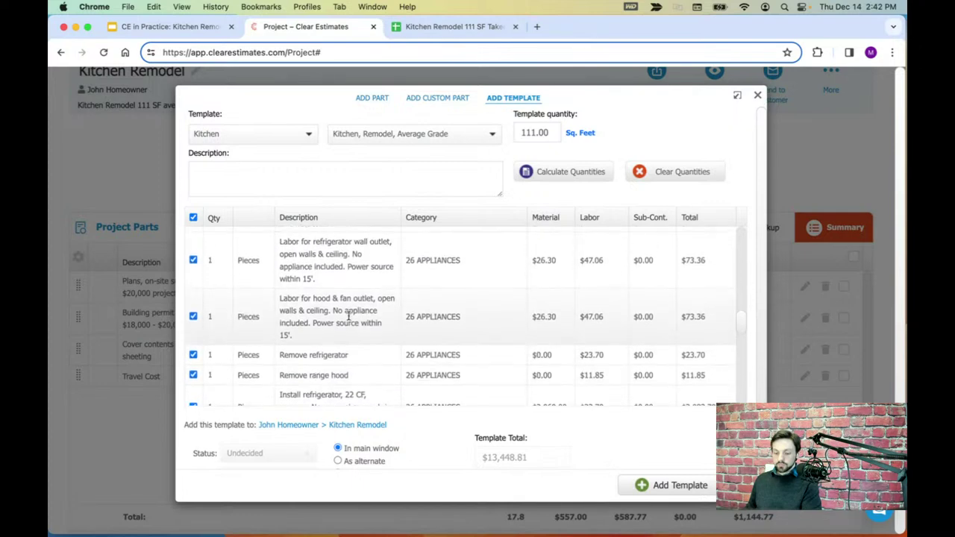
pyautogui.scroll(3, 348, 315)
pyautogui.scroll(-5, 349, 317)
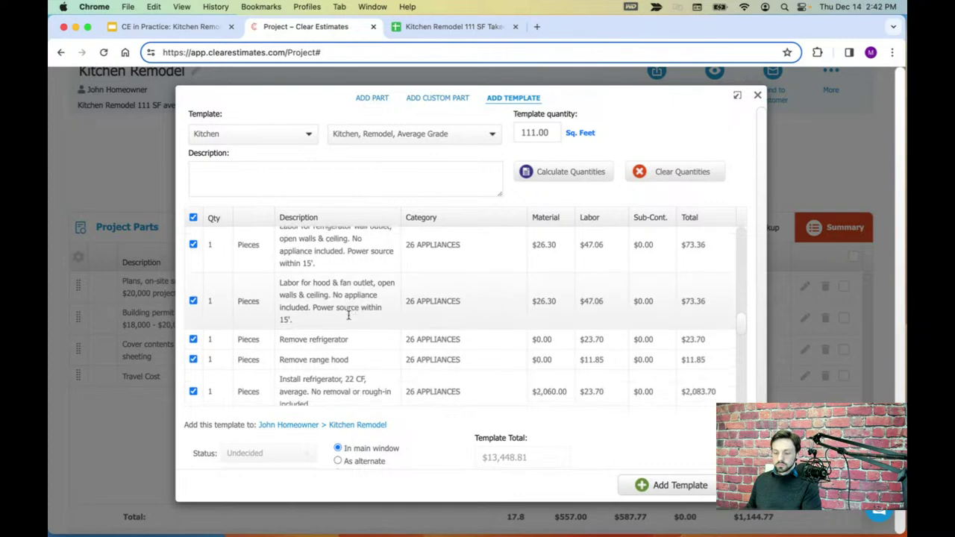
pyautogui.scroll(-4, 349, 320)
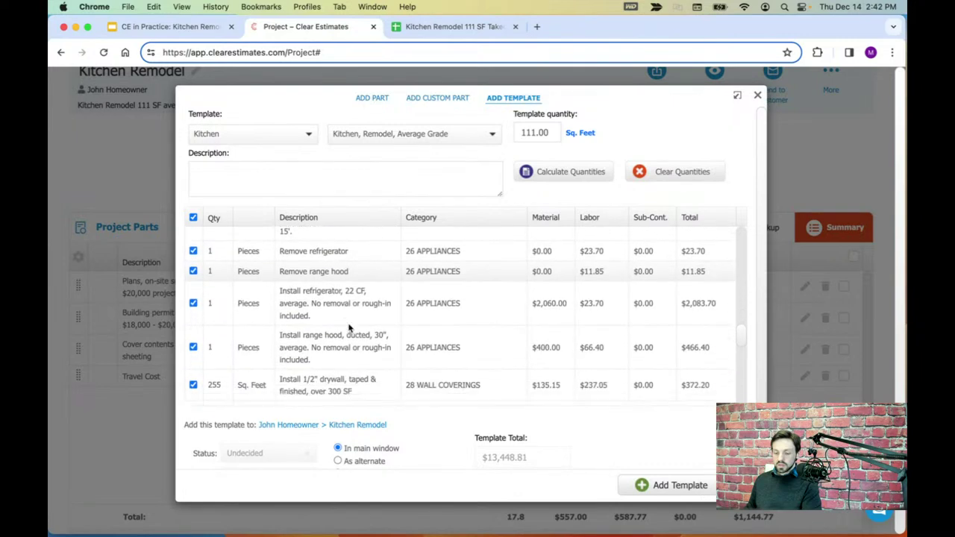
pyautogui.moveTo(292, 310); pyautogui.dragTo(383, 311)
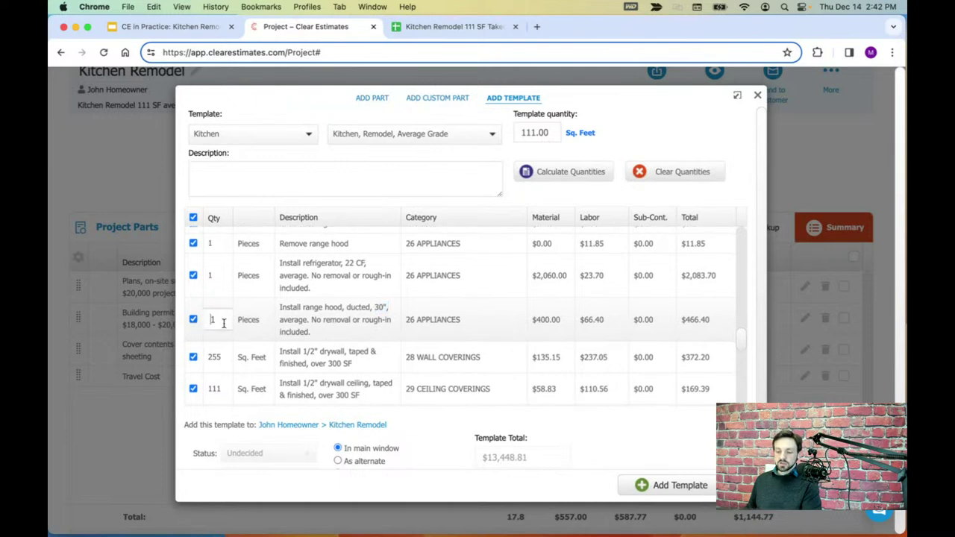
pyautogui.click(441, 31)
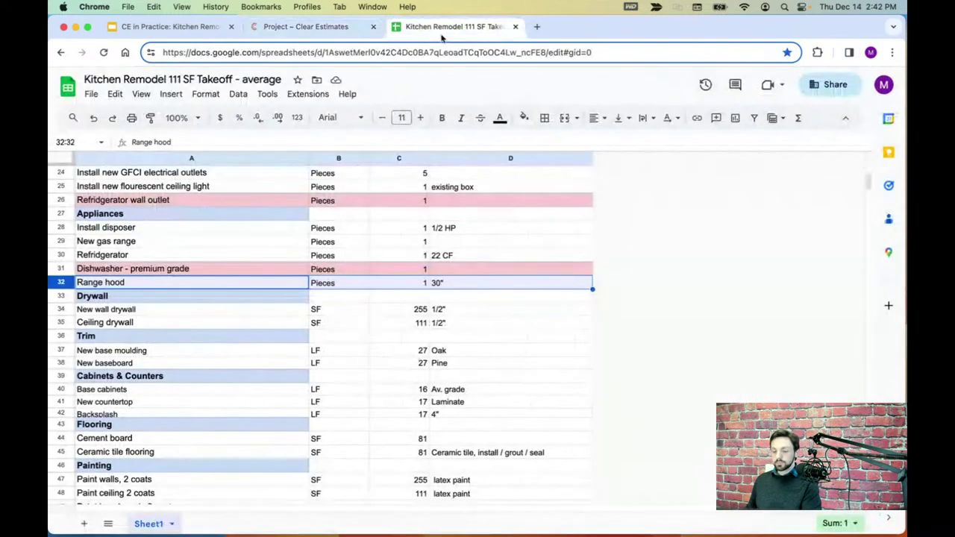
# - Confirm the takeoff lists 255 SF wall drywall and 111 SF ceiling drywall
pyautogui.click(61, 297)
pyautogui.scroll(-1, 179, 294)
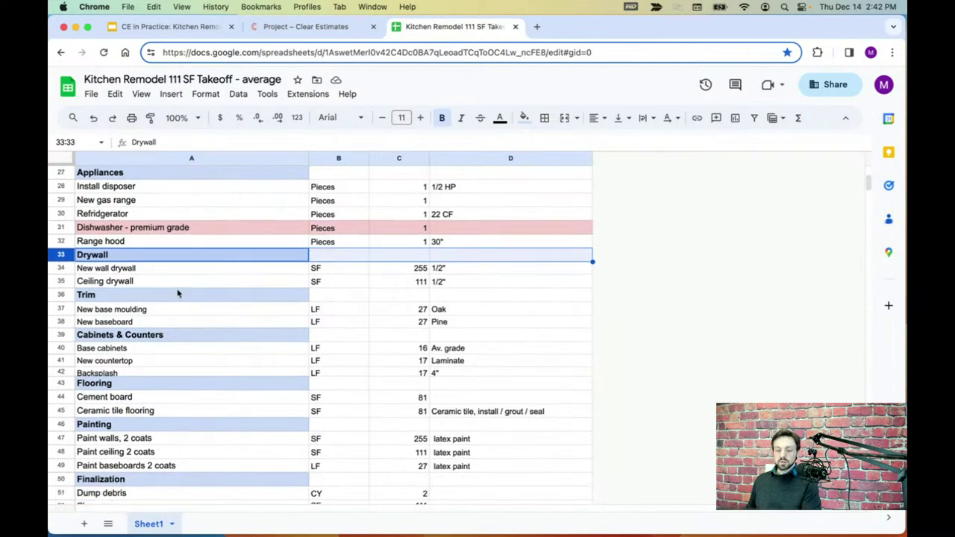
pyautogui.scroll(-1, 174, 288)
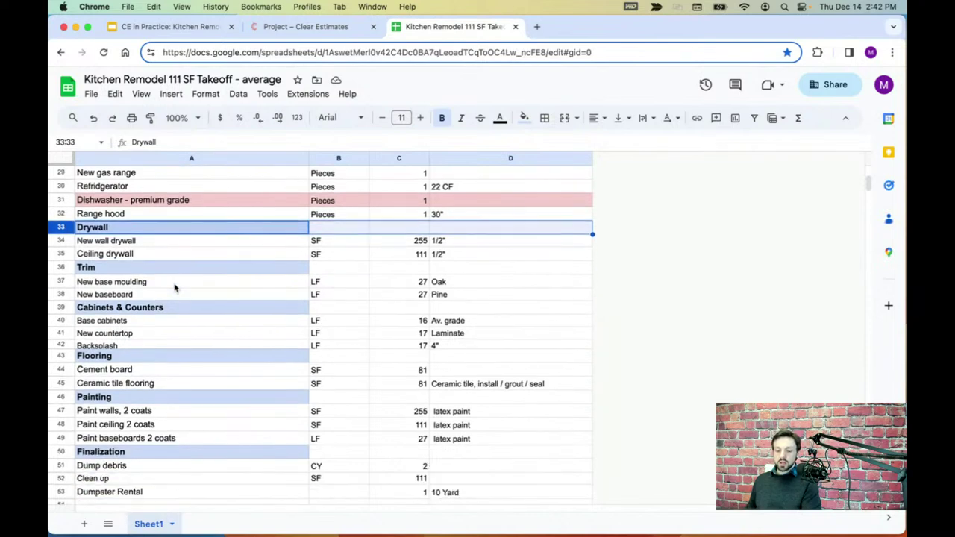
pyautogui.click(63, 241)
pyautogui.click(64, 254)
pyautogui.click(64, 241)
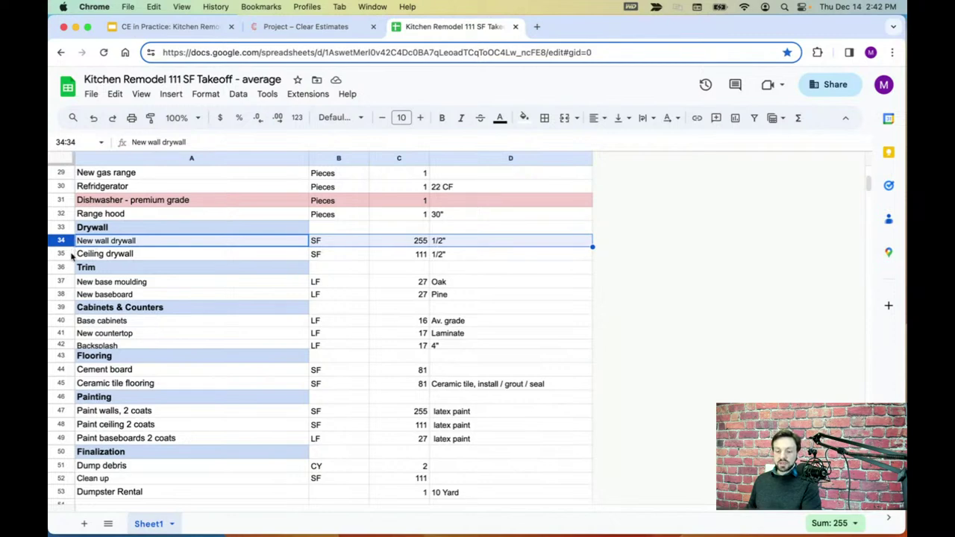
pyautogui.click(69, 253)
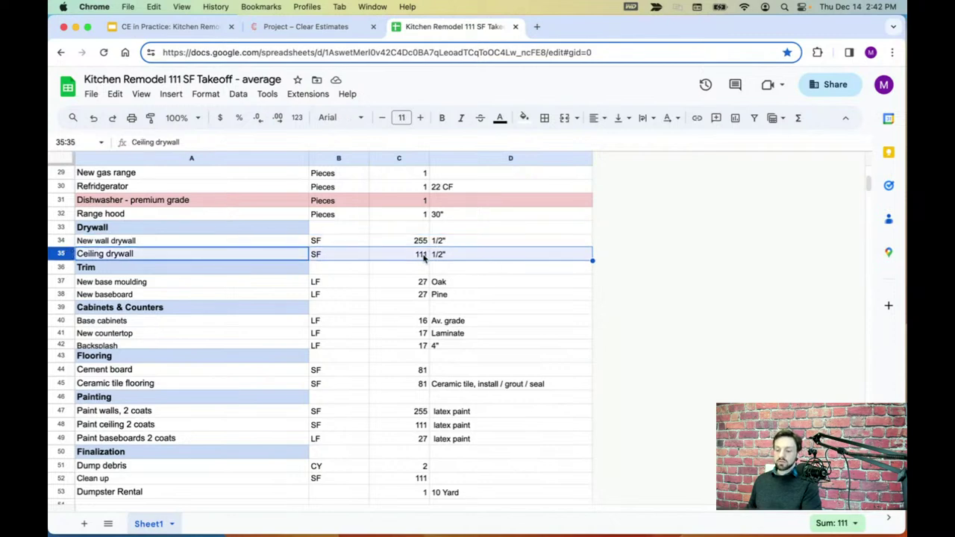
pyautogui.click(306, 27)
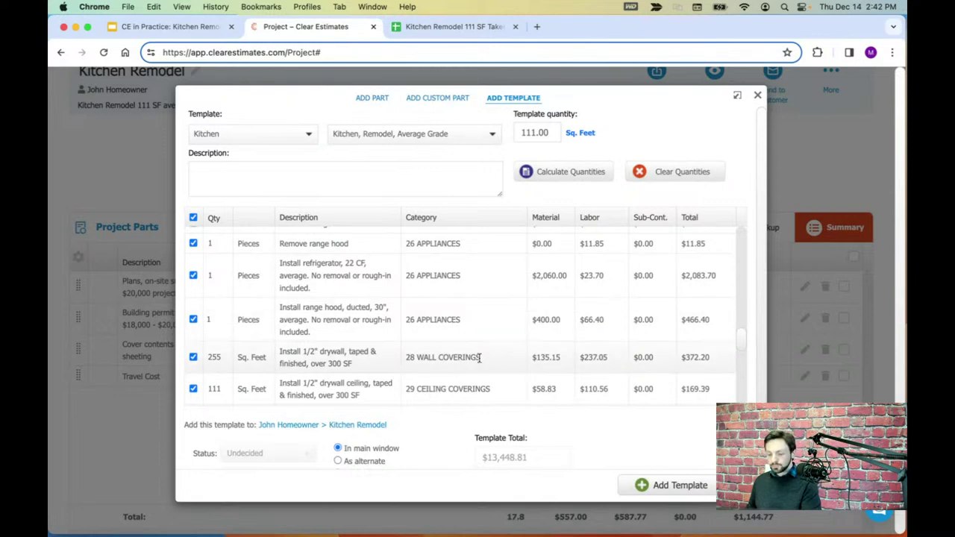
# - Verify the template's wall and ceiling drywall quantities already read 255 and 111 SF
pyautogui.scroll(-5, 488, 320)
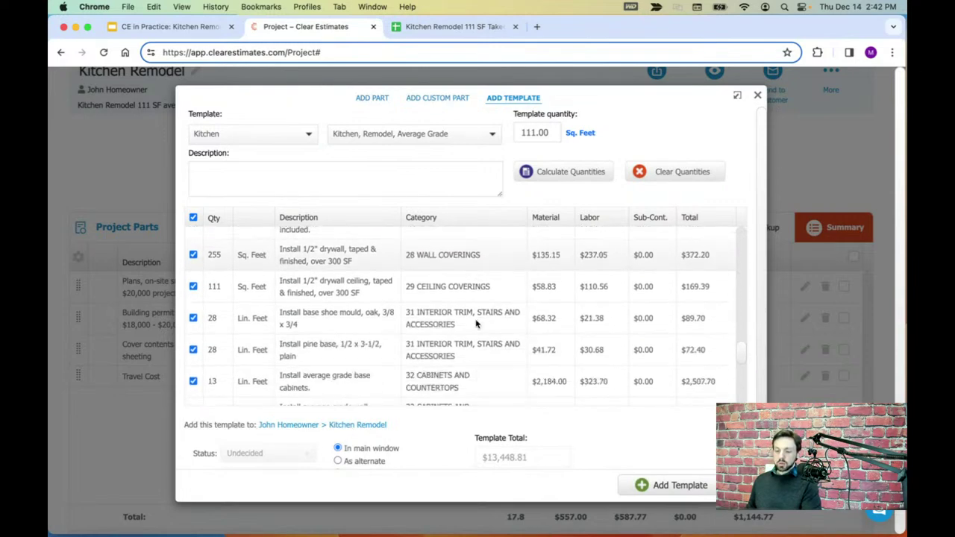
pyautogui.scroll(3, 467, 321)
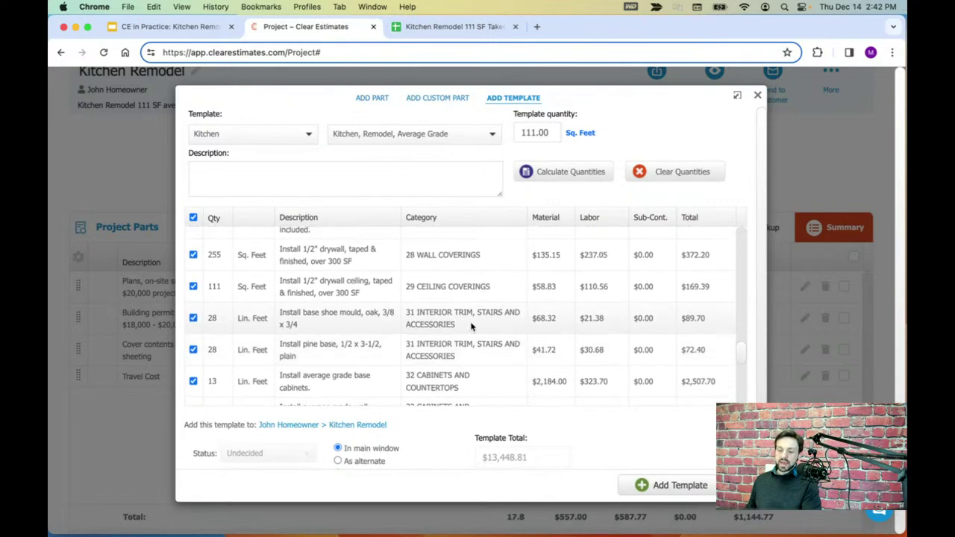
pyautogui.moveTo(432, 277); pyautogui.dragTo(419, 305)
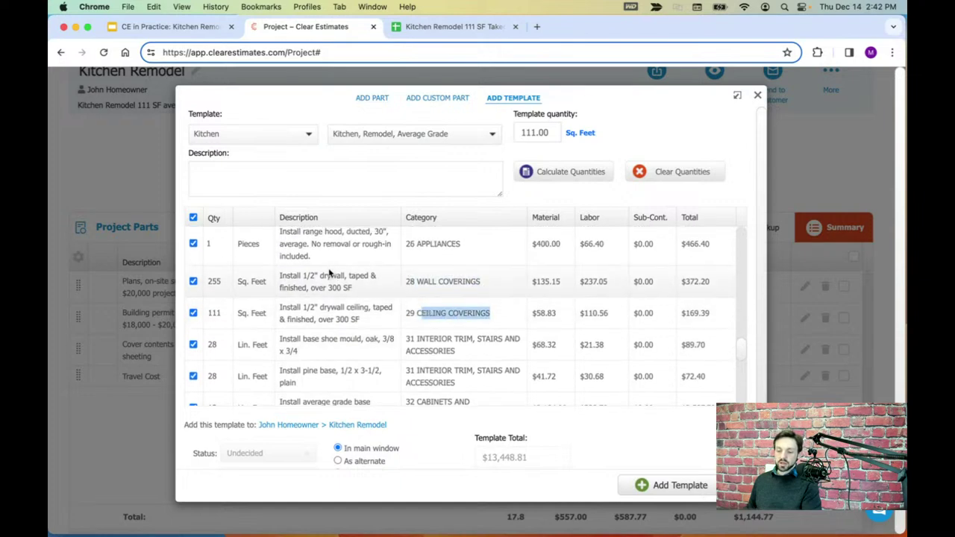
pyautogui.moveTo(280, 276); pyautogui.dragTo(351, 286)
pyautogui.moveTo(280, 307); pyautogui.dragTo(371, 308)
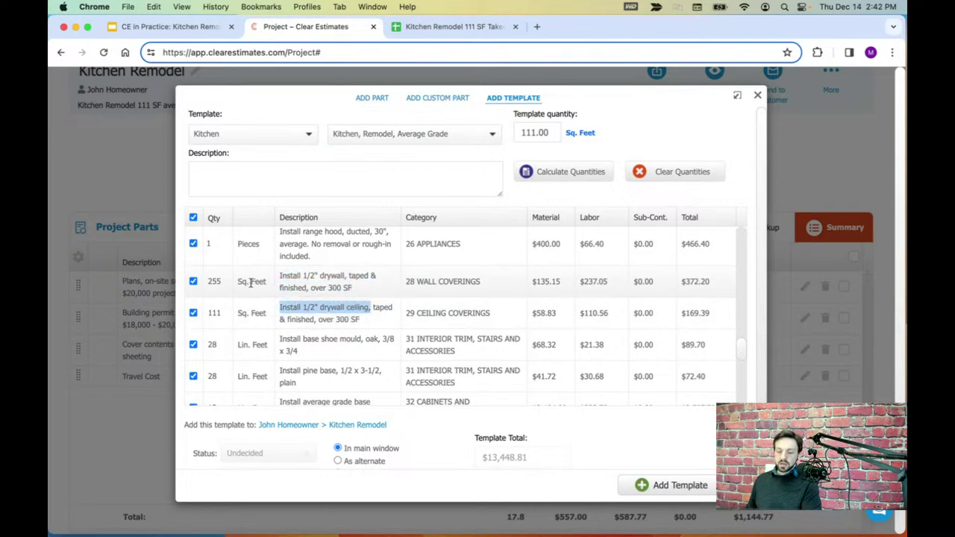
pyautogui.click(217, 281)
pyautogui.moveTo(225, 284); pyautogui.dragTo(199, 317)
pyautogui.click(215, 313)
pyautogui.click(290, 314)
pyautogui.scroll(-2, 315, 307)
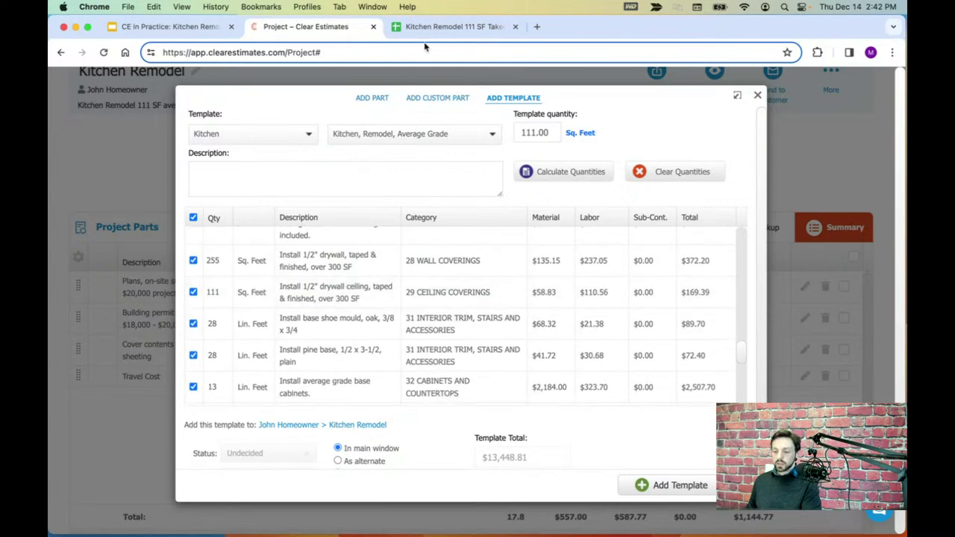
pyautogui.click(440, 27)
# - Read the takeoff's Trim quantities: 27 LF each for new base moulding and baseboard
pyautogui.click(62, 267)
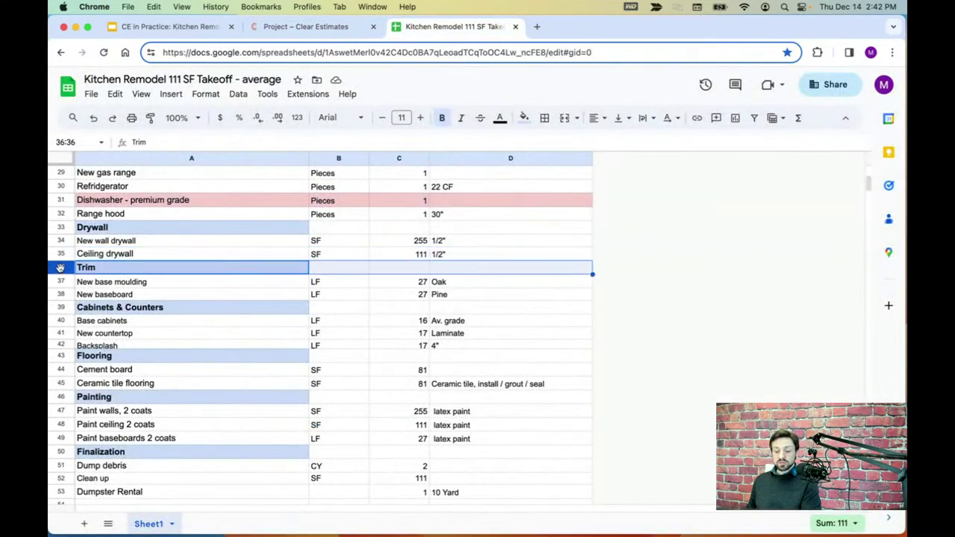
pyautogui.click(64, 282)
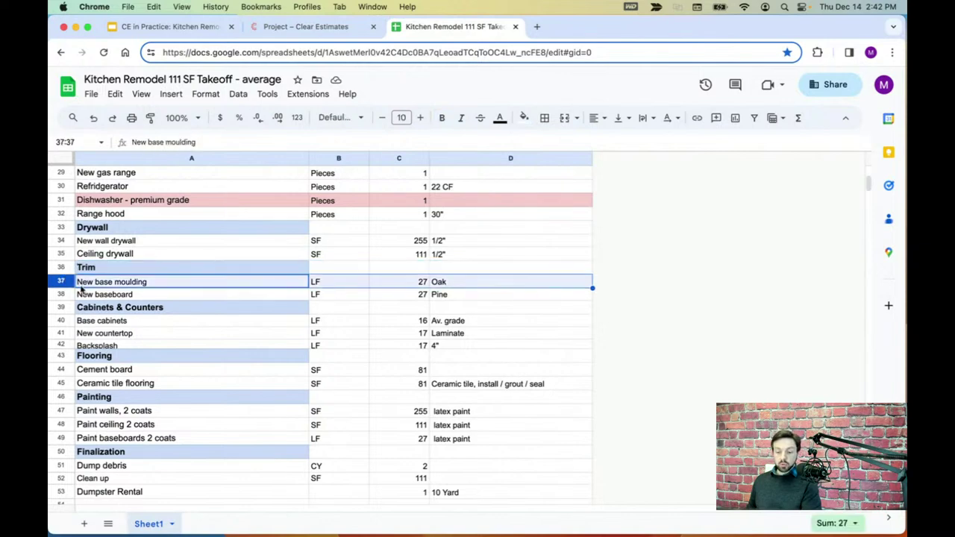
pyautogui.click(70, 296)
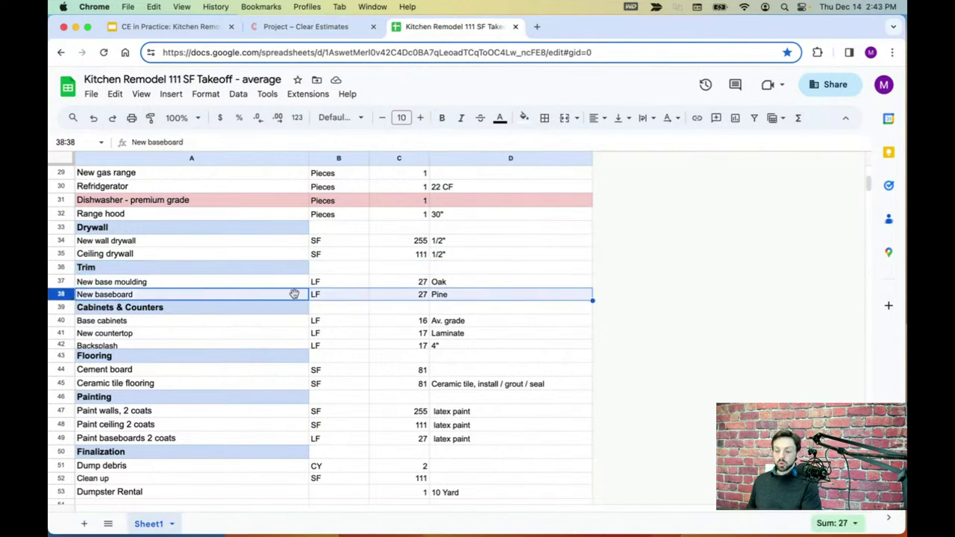
pyautogui.click(410, 284)
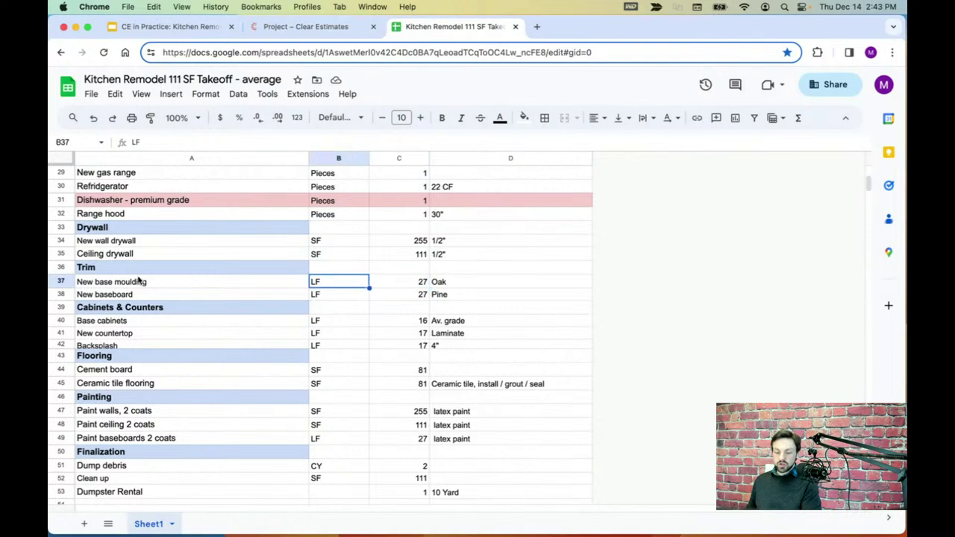
pyautogui.click(61, 282)
pyautogui.click(326, 28)
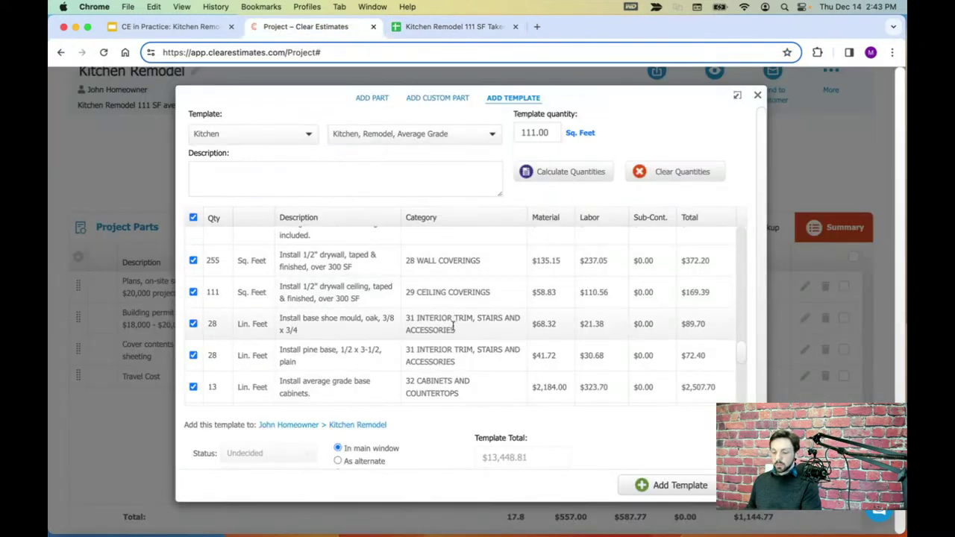
# - Locate the base shoe mould line in the template's ACCESSORIES category
pyautogui.moveTo(410, 318); pyautogui.dragTo(487, 330)
pyautogui.click(483, 334)
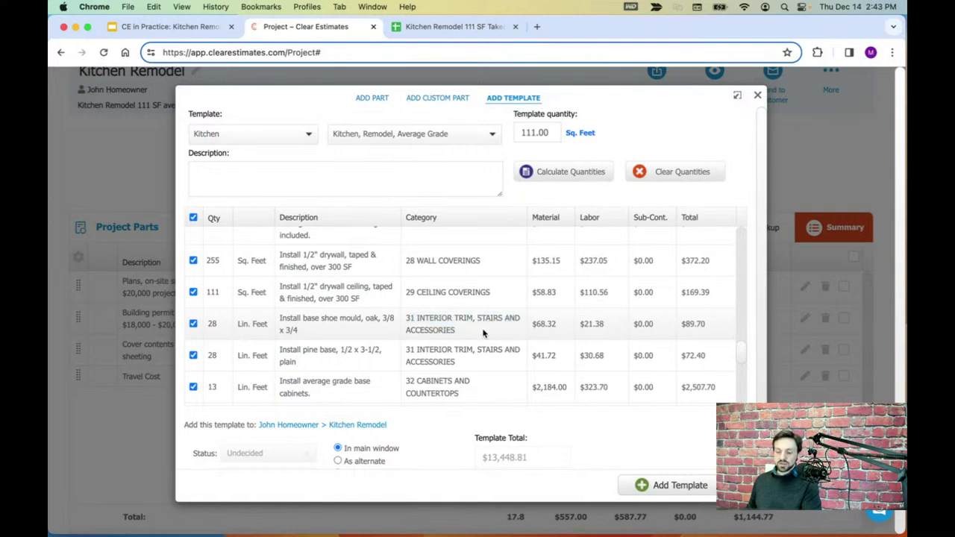
pyautogui.scroll(-1, 477, 332)
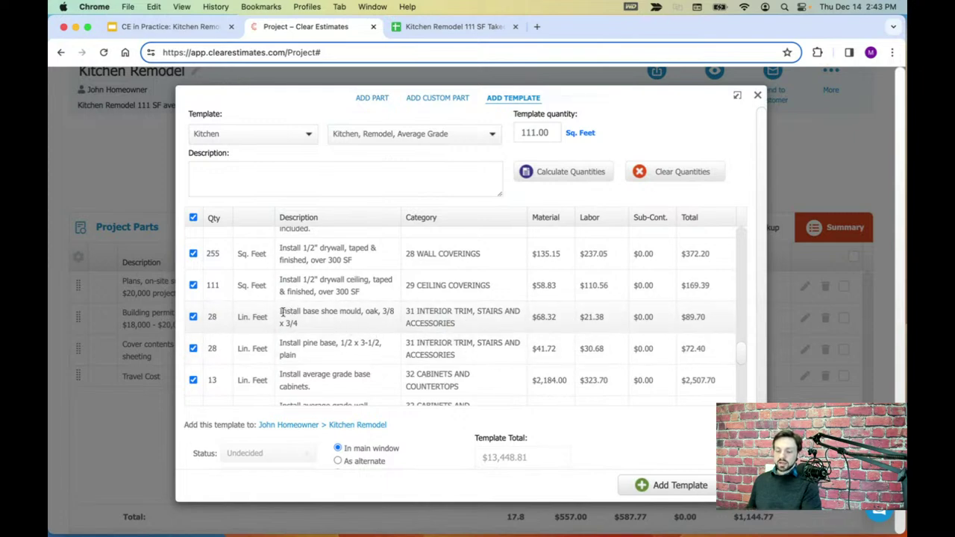
pyautogui.moveTo(282, 312); pyautogui.dragTo(362, 319)
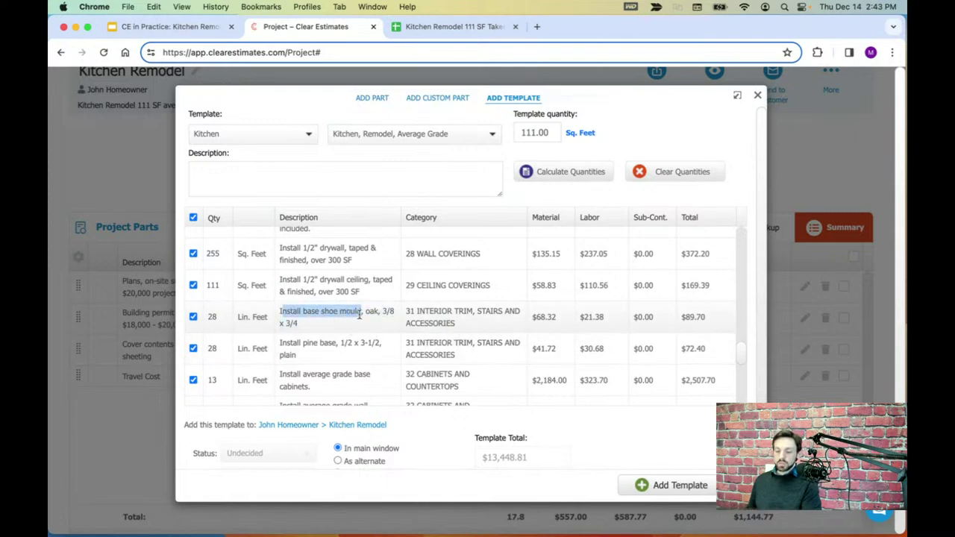
pyautogui.click(345, 328)
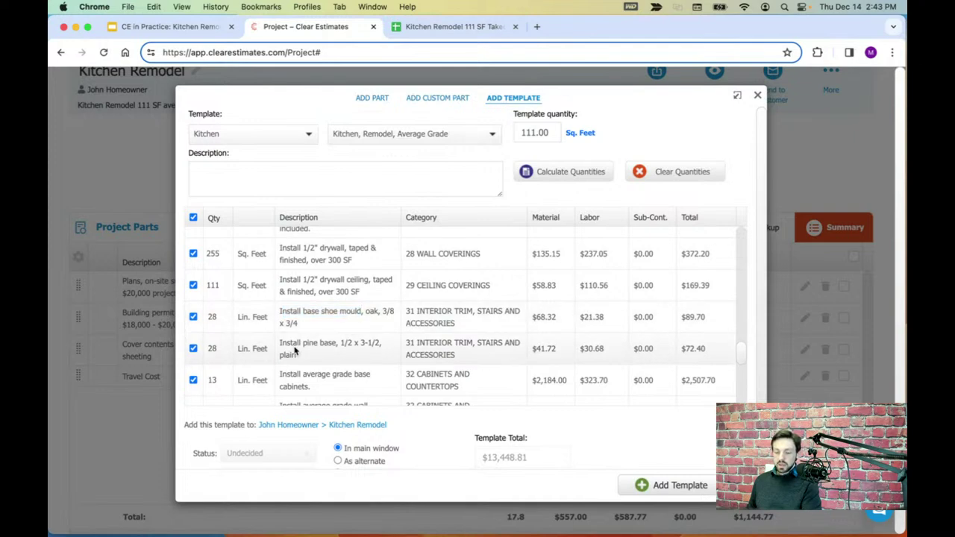
# - Change the base shoe mould and pine base quantities from 28 to 27 LF
pyautogui.click(223, 321)
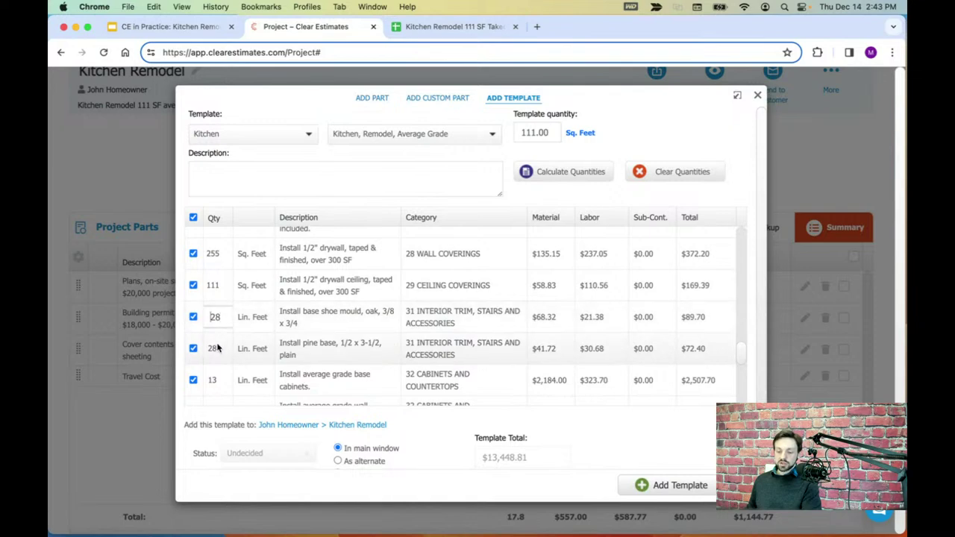
pyautogui.doubleClick(217, 317)
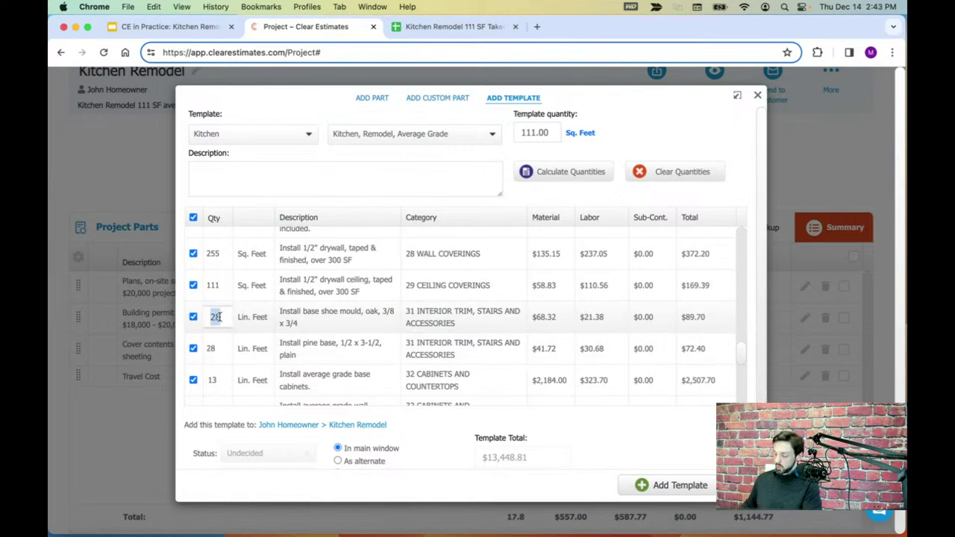
pyautogui.write('27')
pyautogui.doubleClick(213, 348)
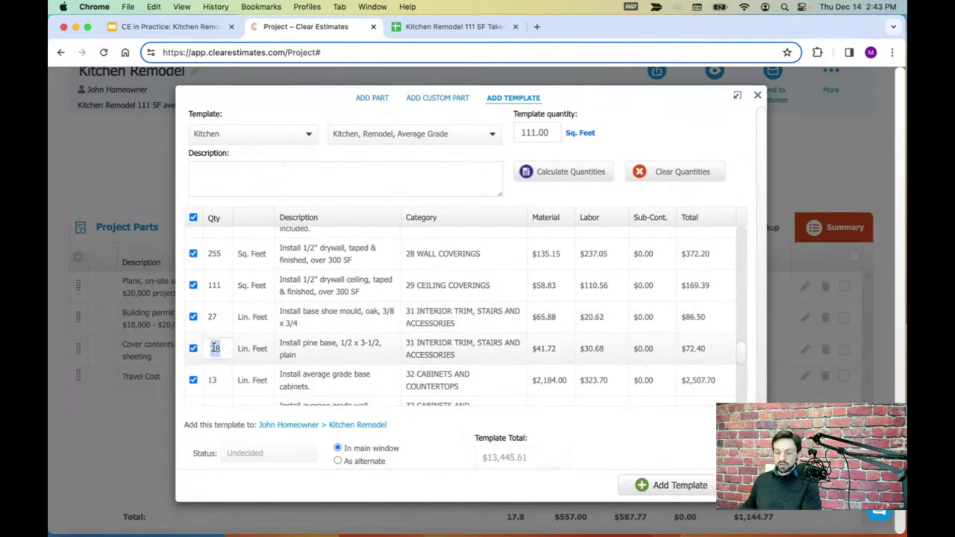
pyautogui.write('27')
pyautogui.press('Return')
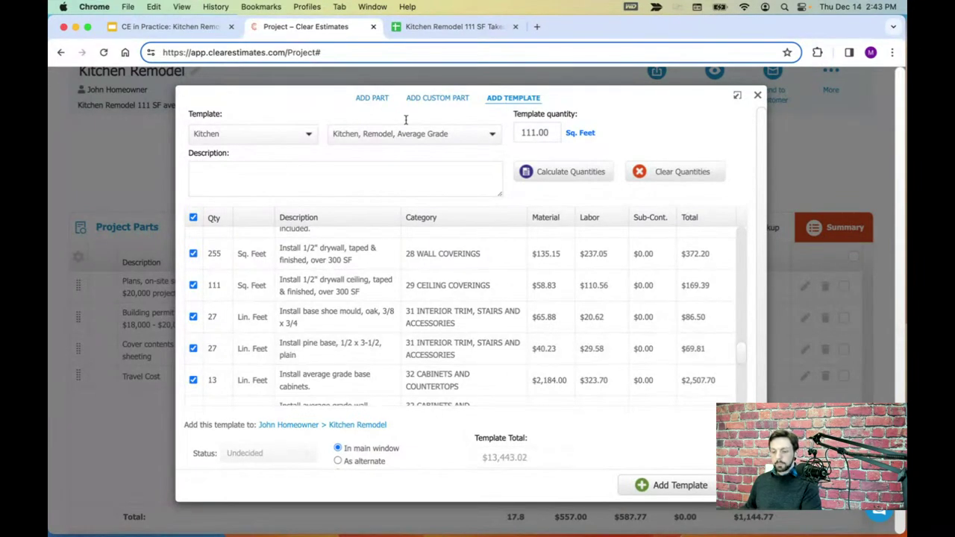
pyautogui.click(456, 27)
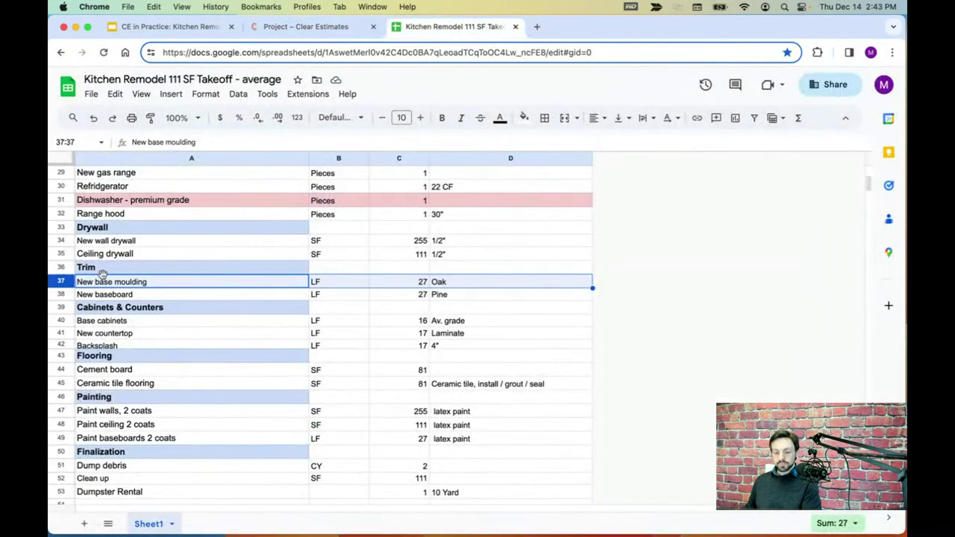
# - Read the takeoff's 16 LF base cabinets and 17 LF countertop and backsplash quantities
pyautogui.click(62, 307)
pyautogui.scroll(-3, 215, 291)
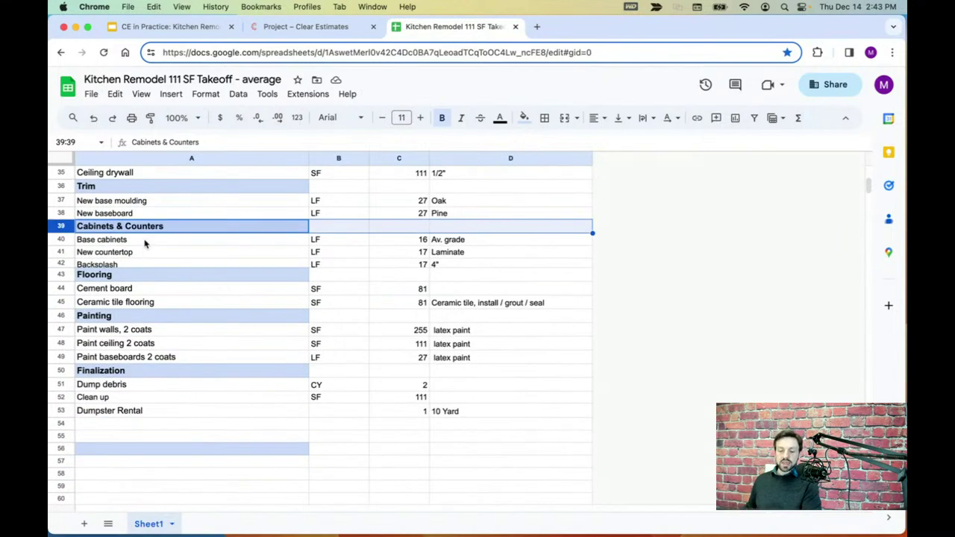
pyautogui.click(63, 239)
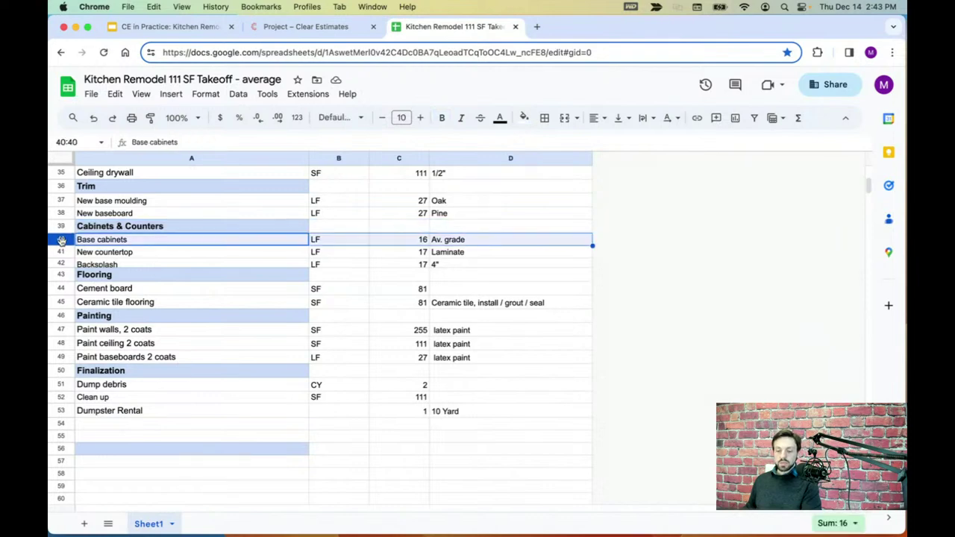
pyautogui.click(63, 251)
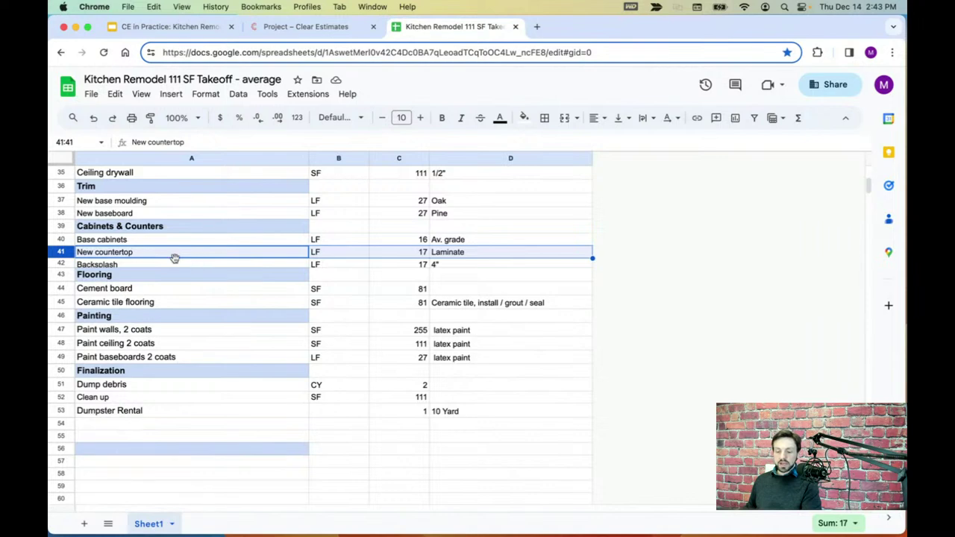
pyautogui.click(62, 264)
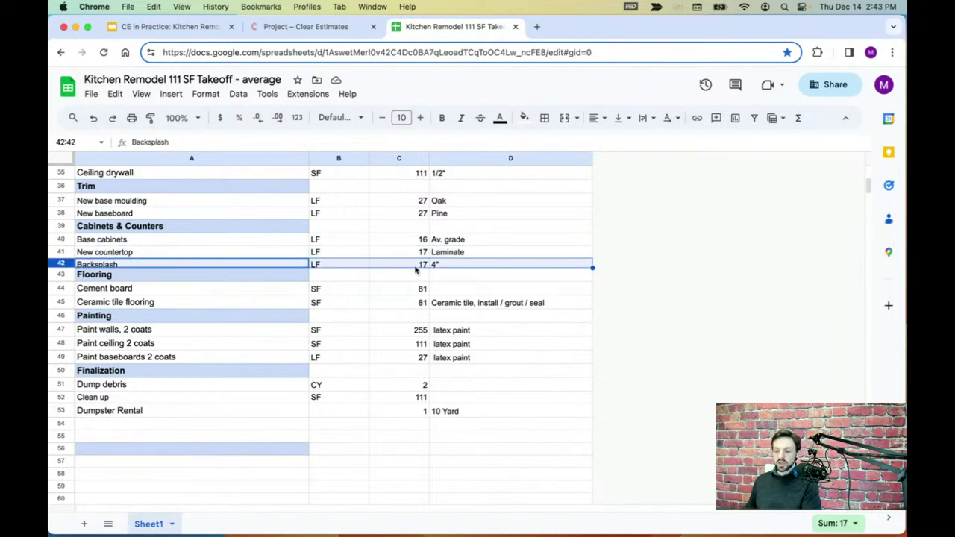
pyautogui.click(64, 239)
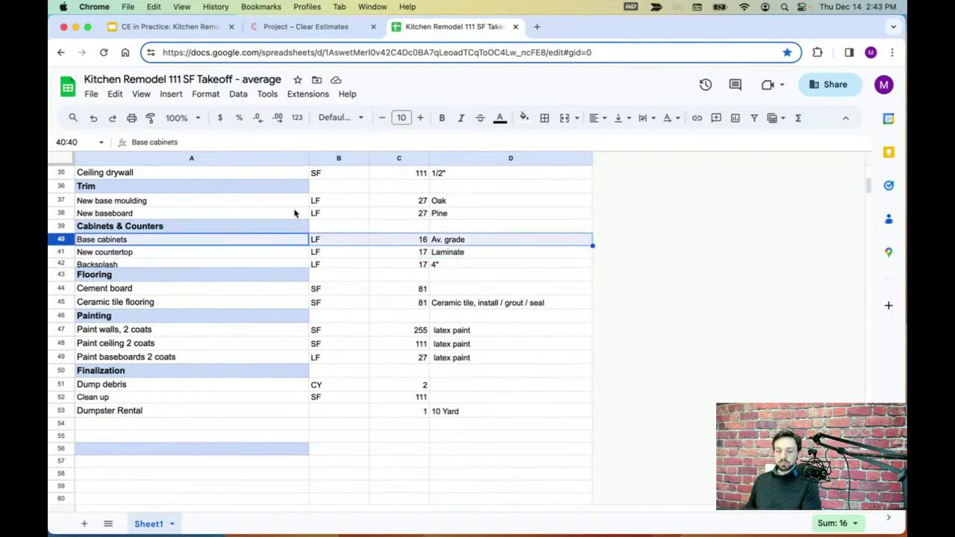
pyautogui.click(351, 28)
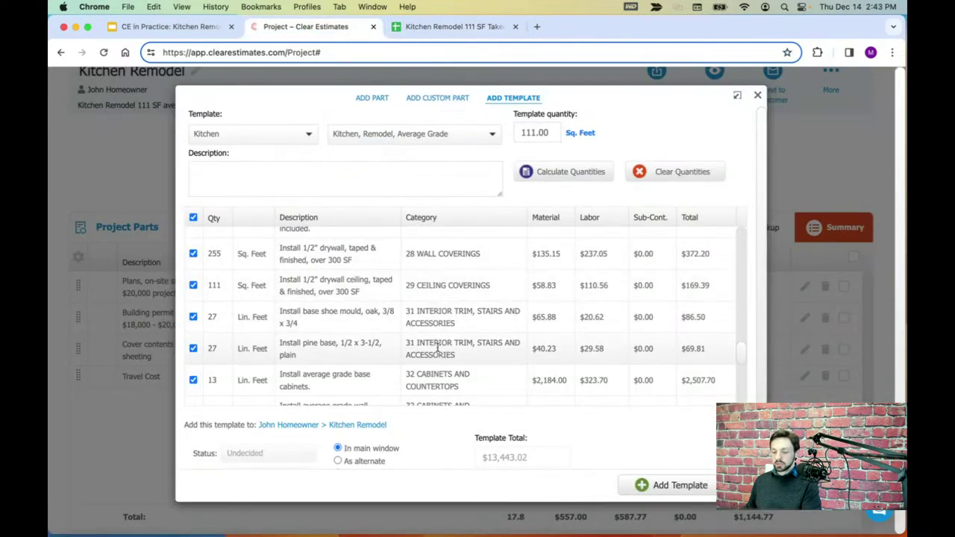
# - Review the base and wall cabinet lines and exclude the average grade wall cabinets
pyautogui.scroll(-3, 440, 330)
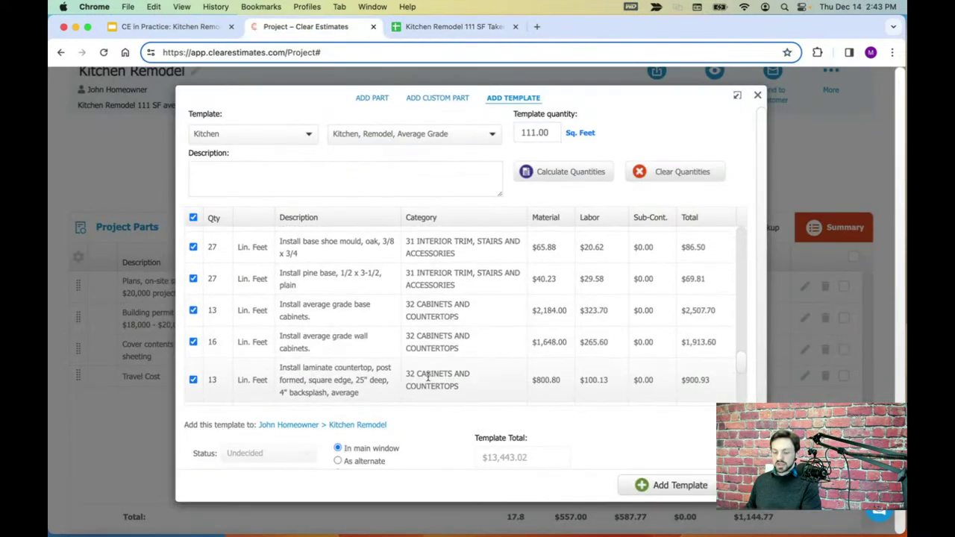
pyautogui.scroll(-1, 431, 328)
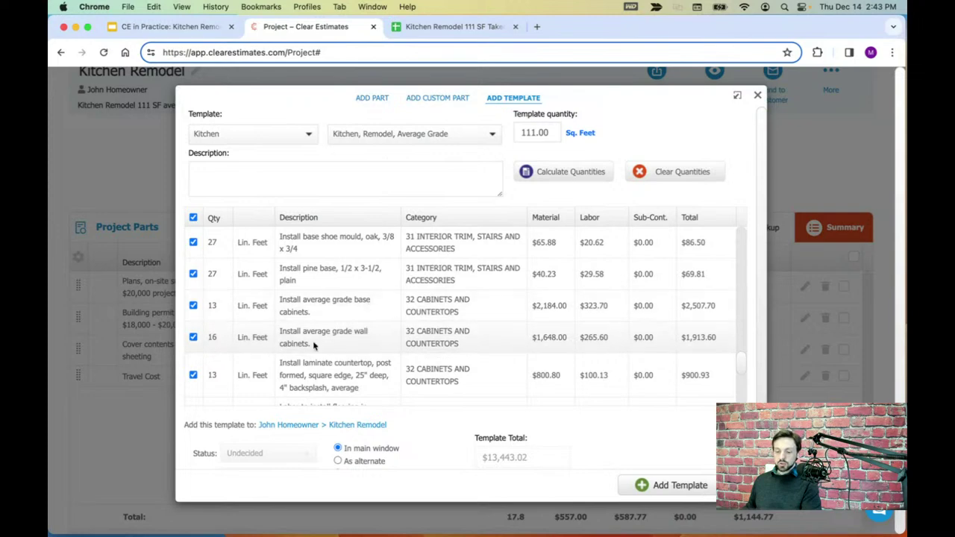
pyautogui.moveTo(316, 318); pyautogui.dragTo(285, 300)
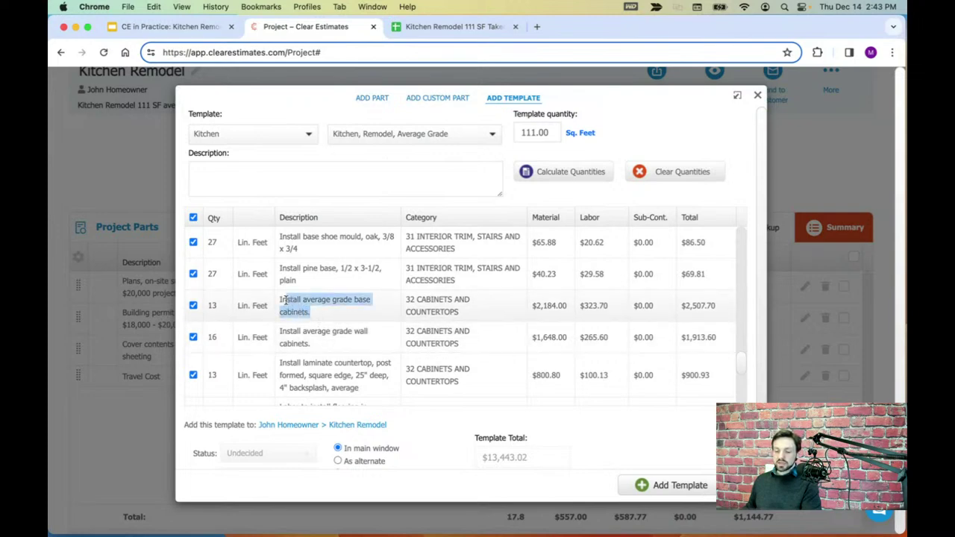
pyautogui.click(215, 306)
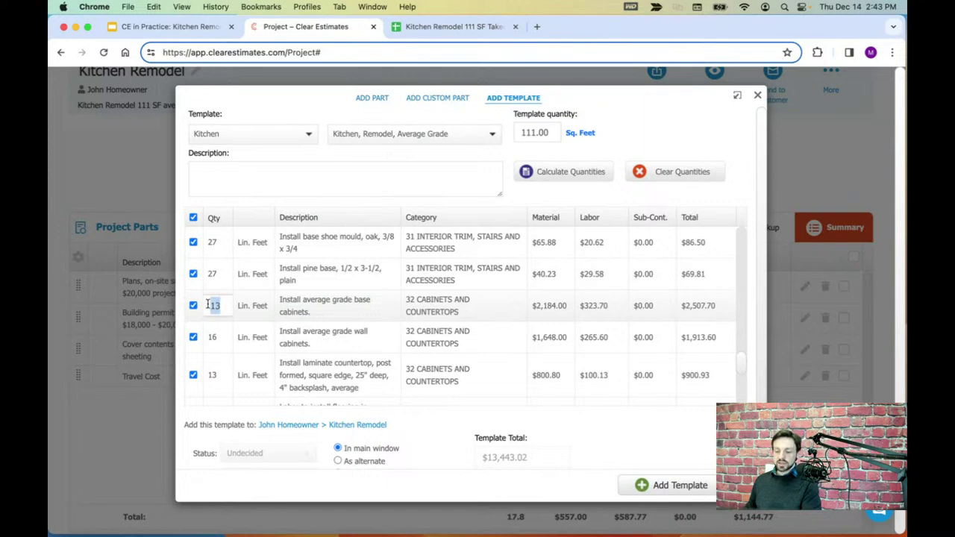
pyautogui.moveTo(313, 346); pyautogui.dragTo(286, 335)
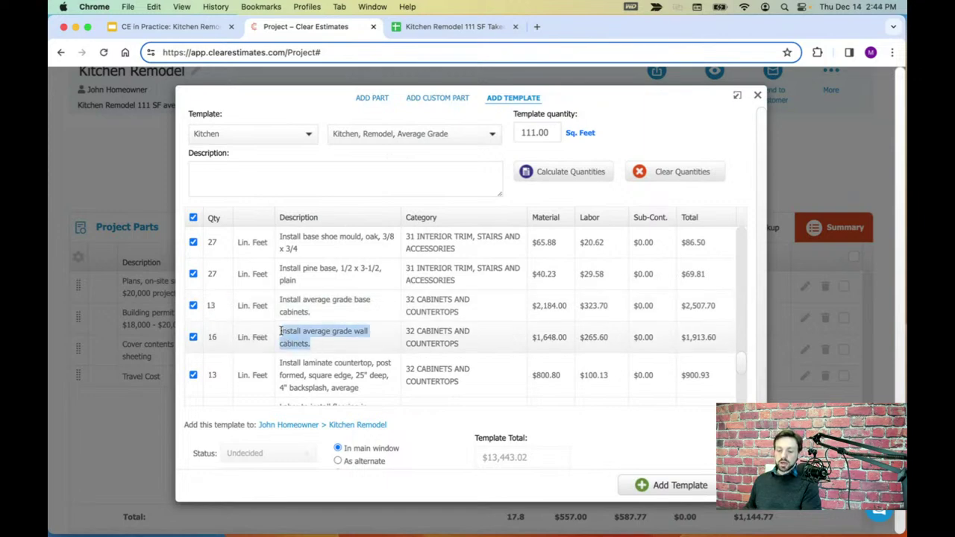
pyautogui.click(211, 339)
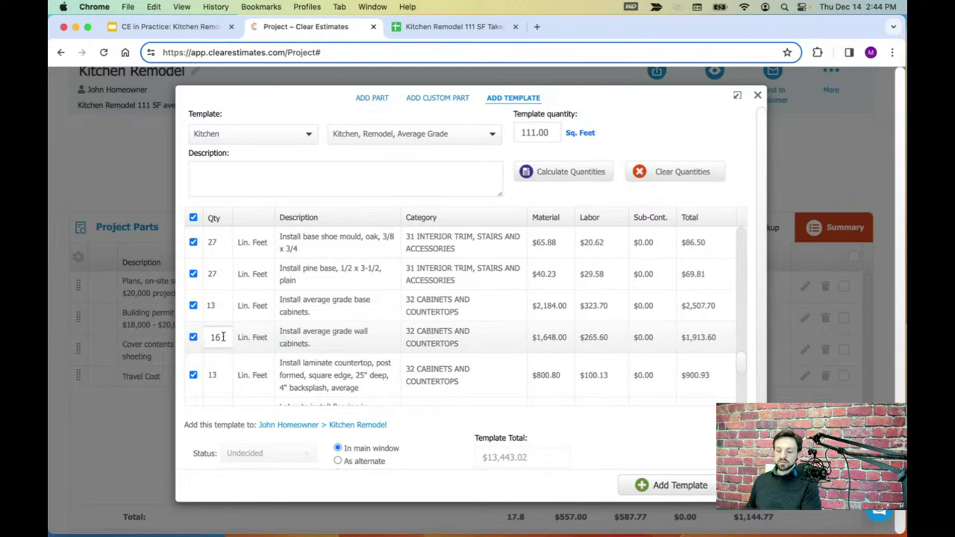
pyautogui.click(299, 339)
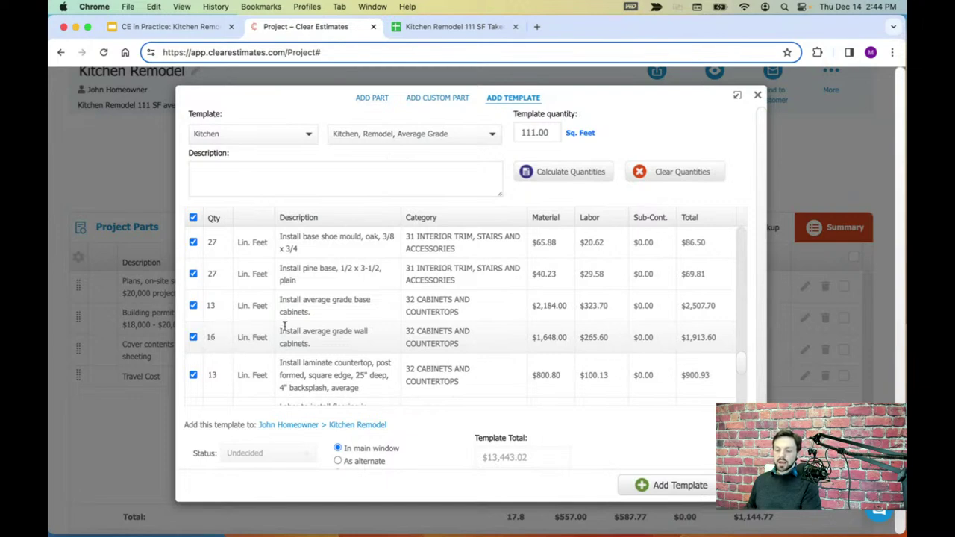
pyautogui.moveTo(302, 331); pyautogui.dragTo(337, 348)
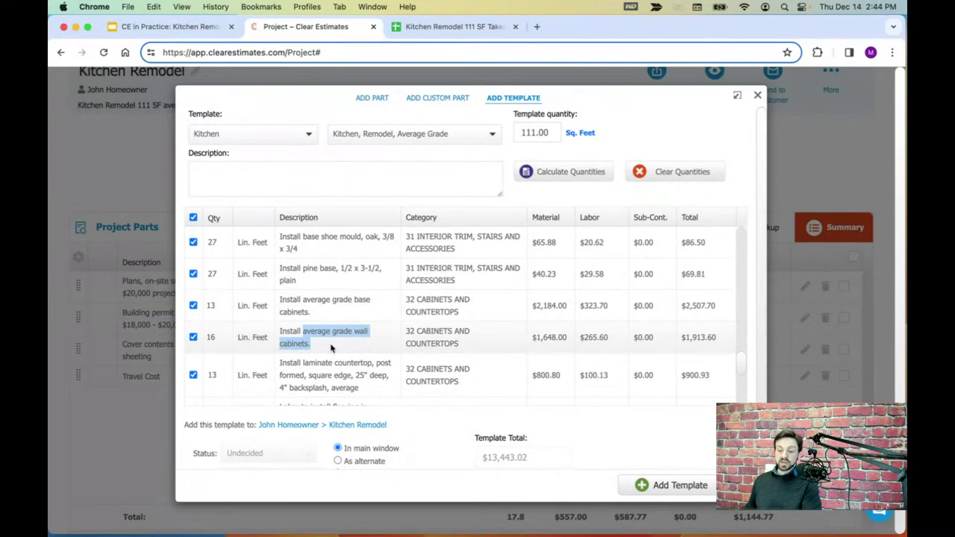
pyautogui.click(332, 349)
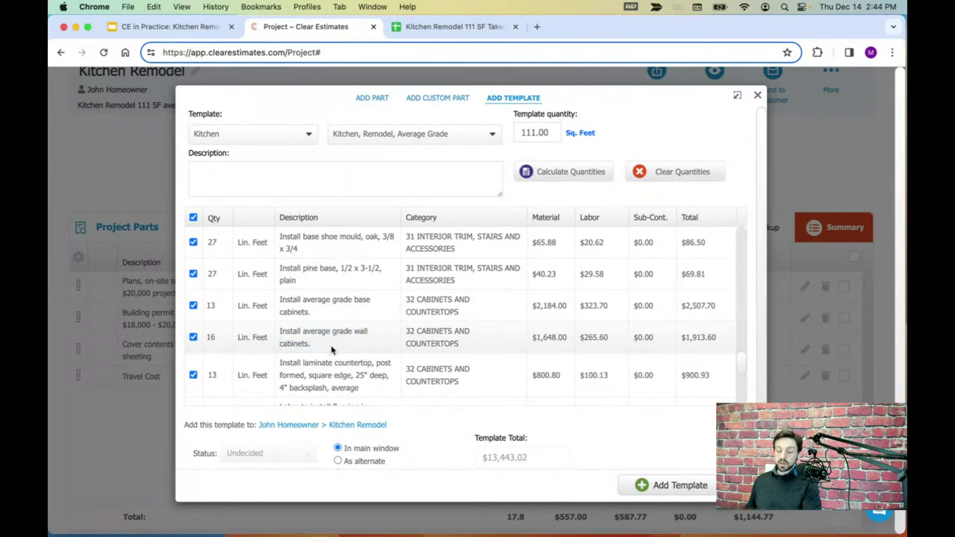
pyautogui.click(193, 337)
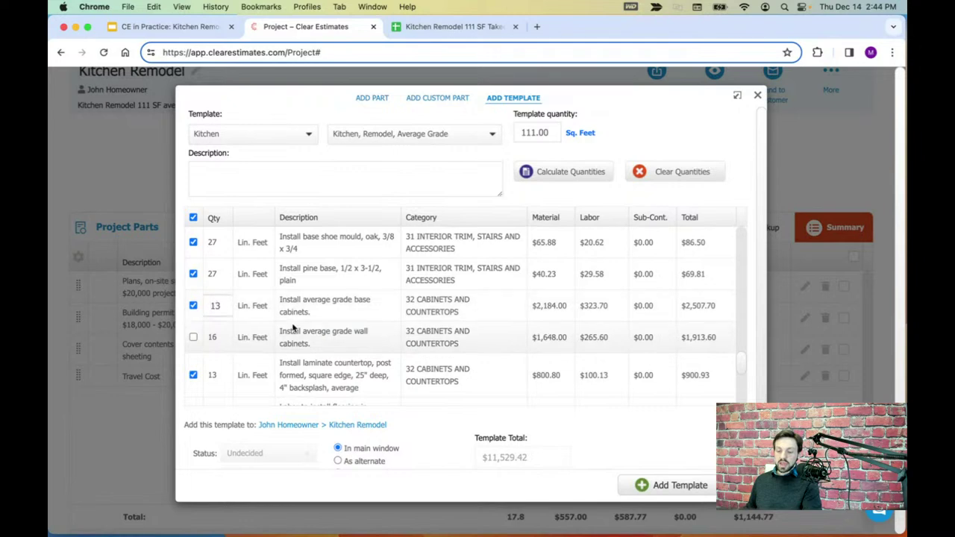
# - Set the base cabinets quantity to 16 LF, bringing the template total to $12,108.12
pyautogui.click(433, 30)
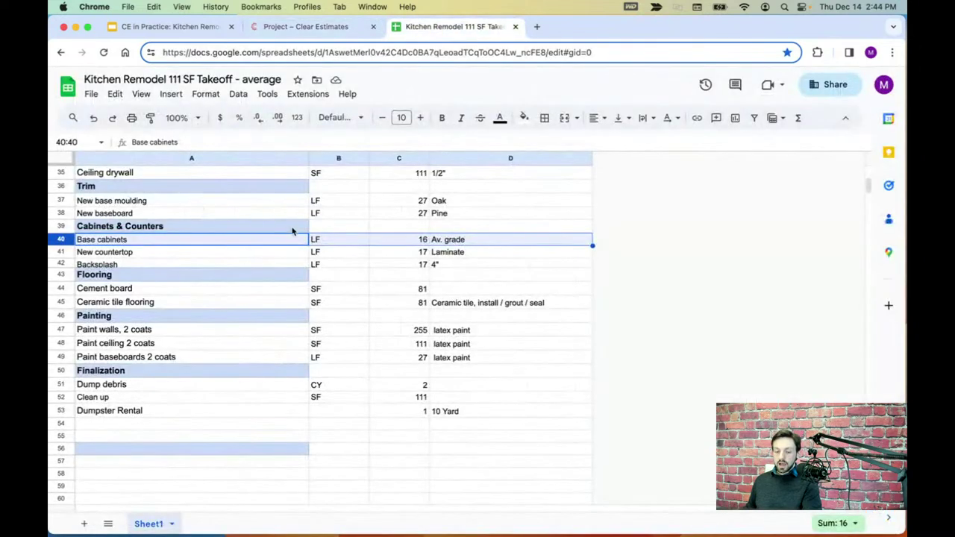
pyautogui.click(418, 240)
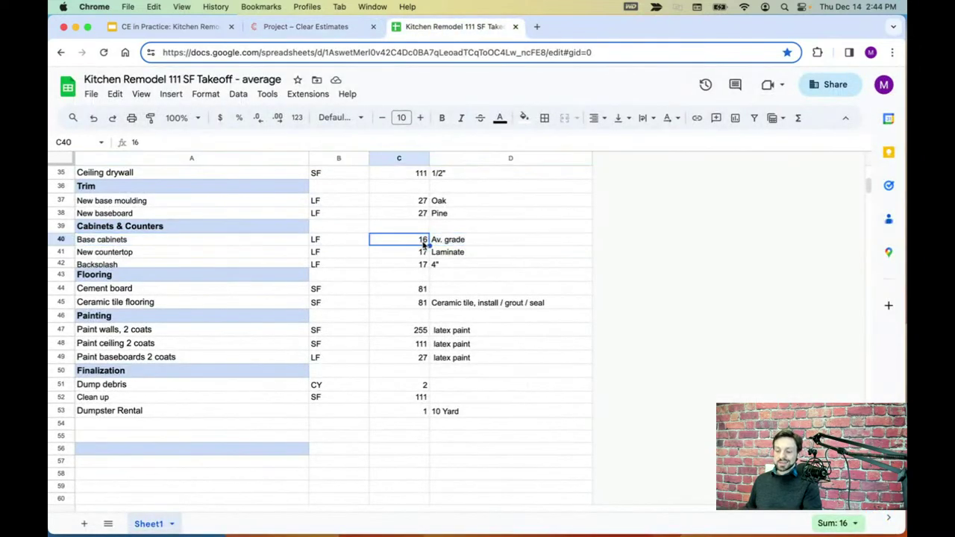
pyautogui.click(61, 240)
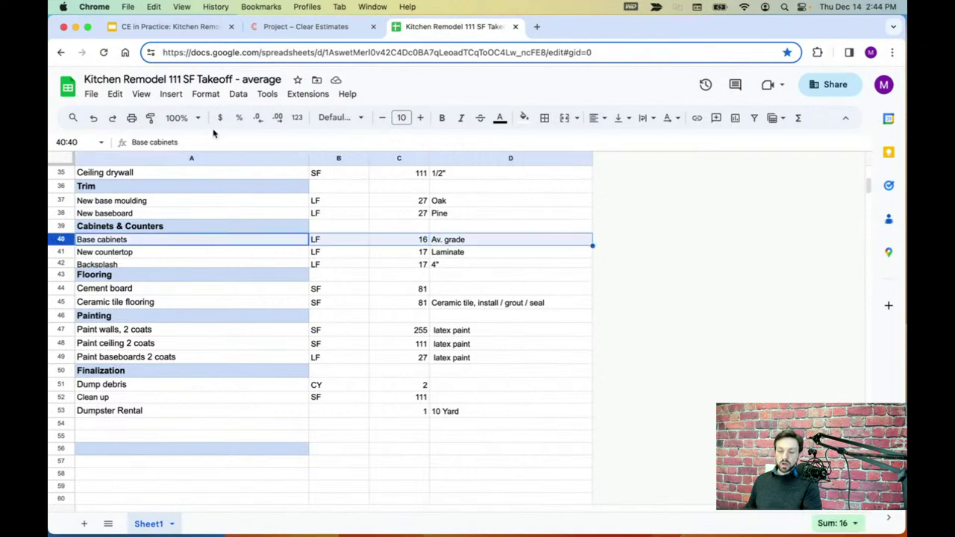
pyautogui.click(306, 26)
pyautogui.click(212, 305)
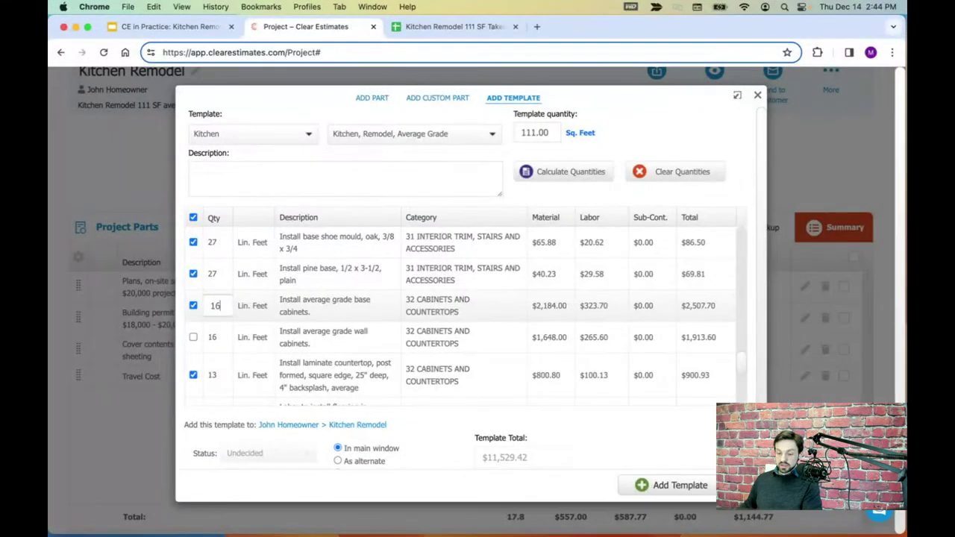
pyautogui.write('16')
pyautogui.click(356, 306)
pyautogui.scroll(-1, 355, 314)
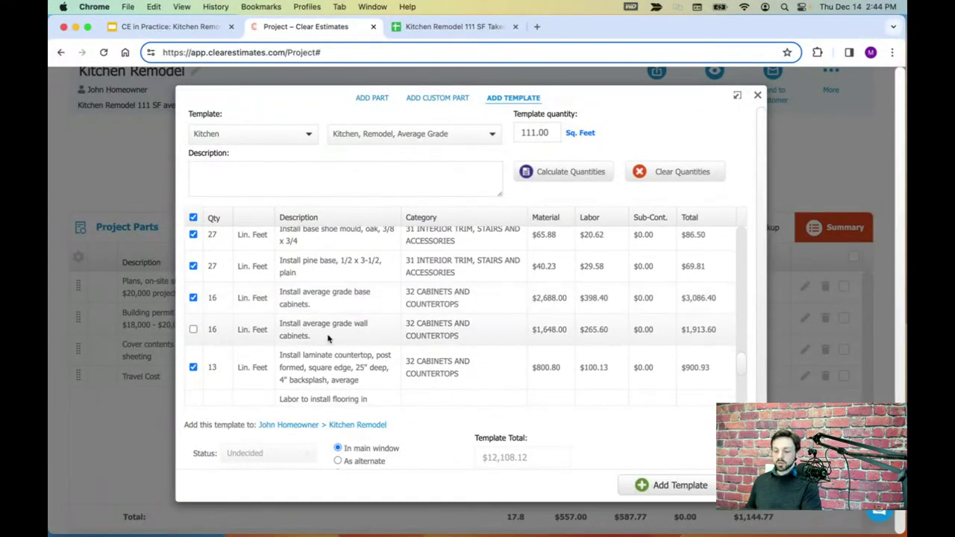
pyautogui.scroll(-5, 327, 336)
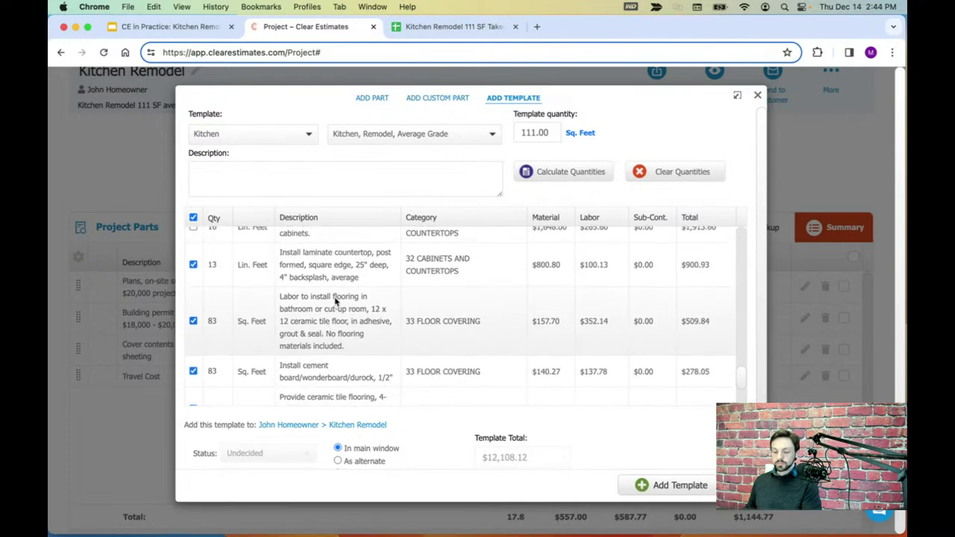
pyautogui.scroll(1, 335, 298)
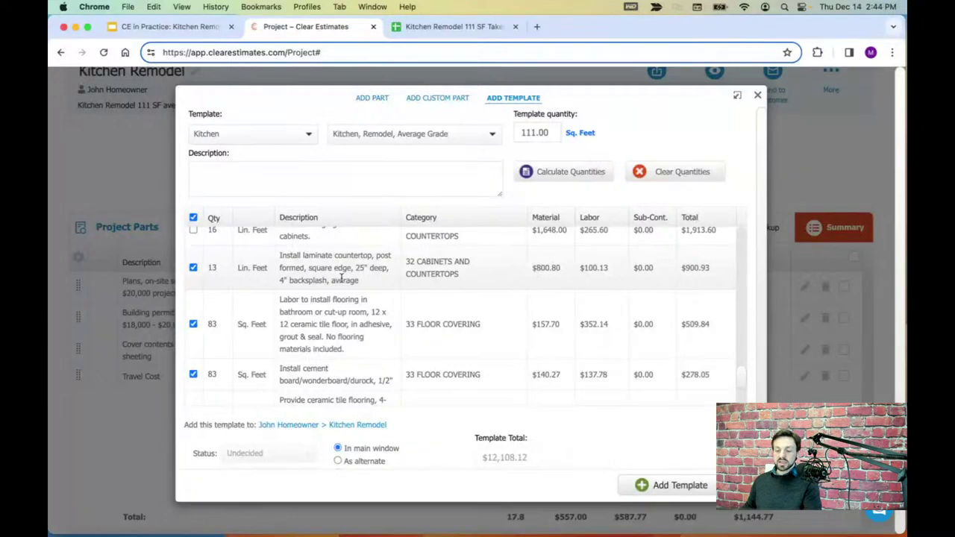
pyautogui.scroll(-1, 433, 284)
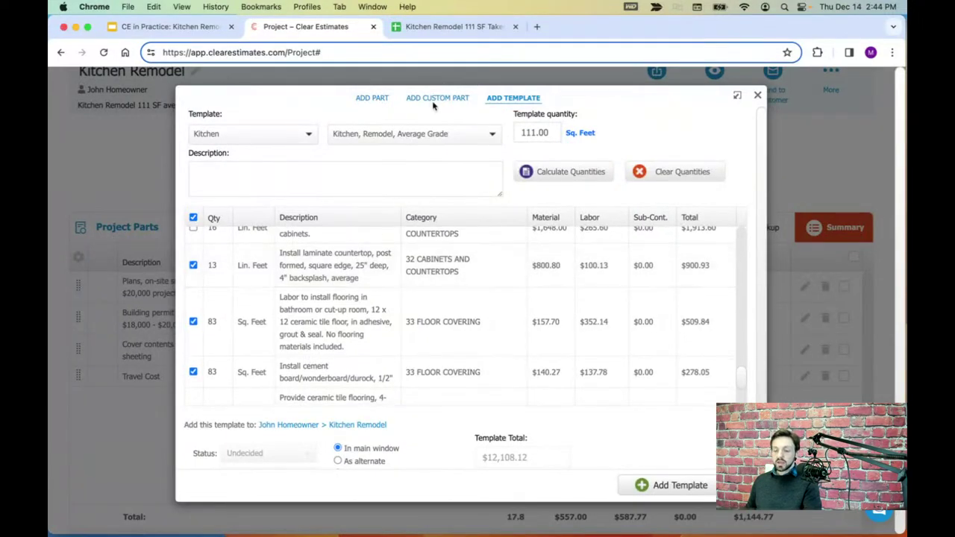
pyautogui.click(456, 30)
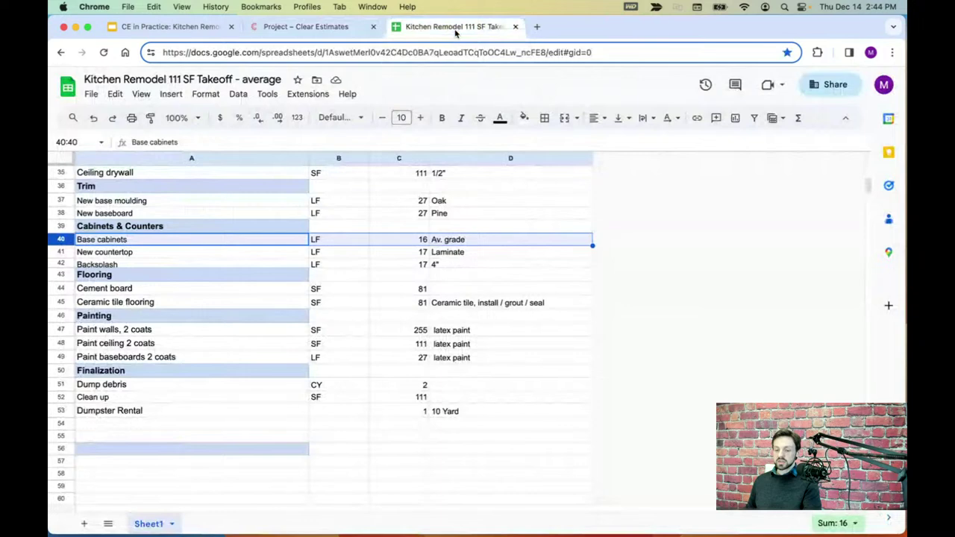
# - Check the takeoff's New countertop quantity and find the template's laminate countertop line
pyautogui.click(63, 252)
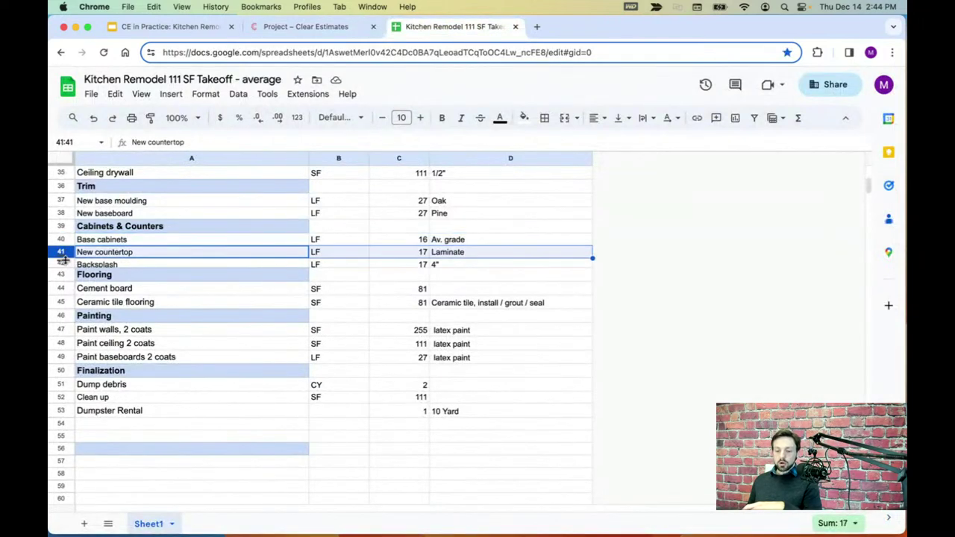
pyautogui.click(64, 264)
pyautogui.click(62, 252)
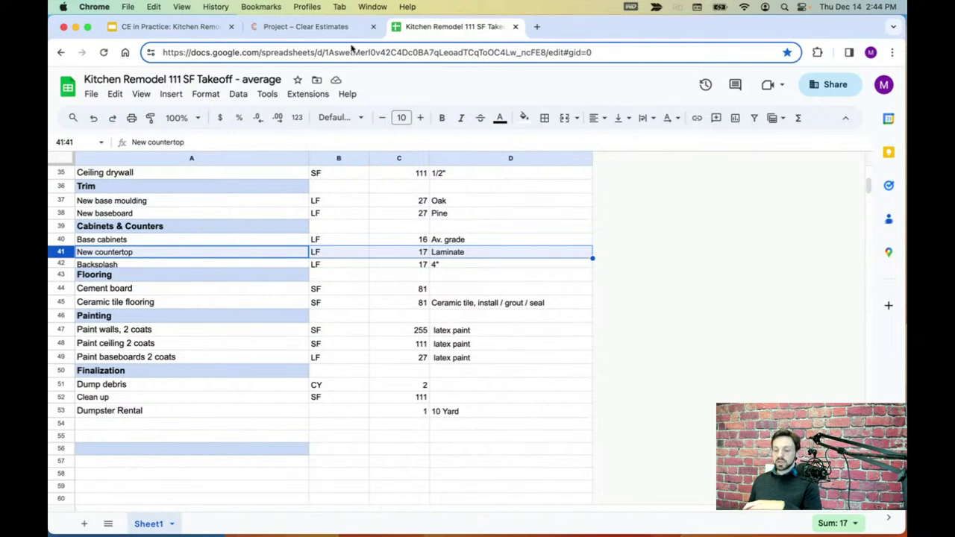
pyautogui.click(328, 29)
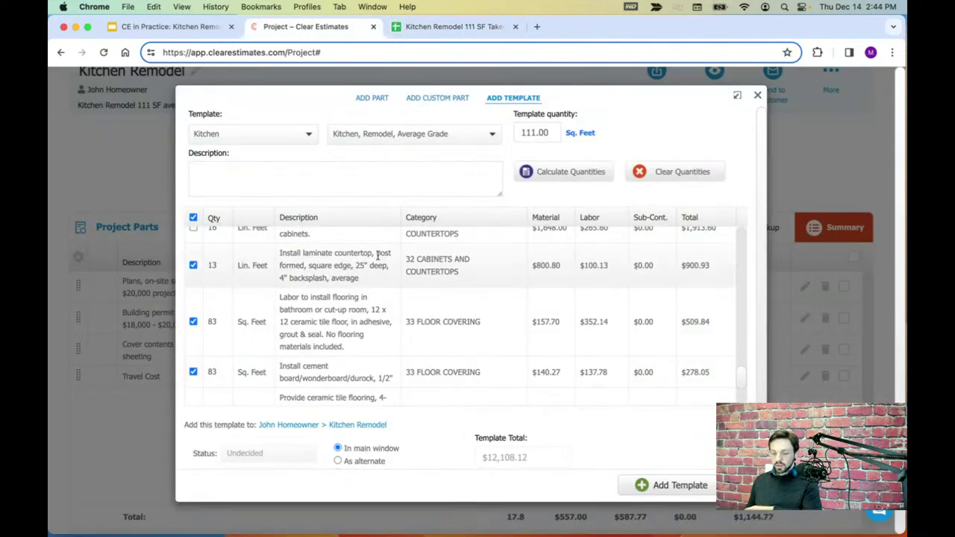
pyautogui.scroll(1, 383, 279)
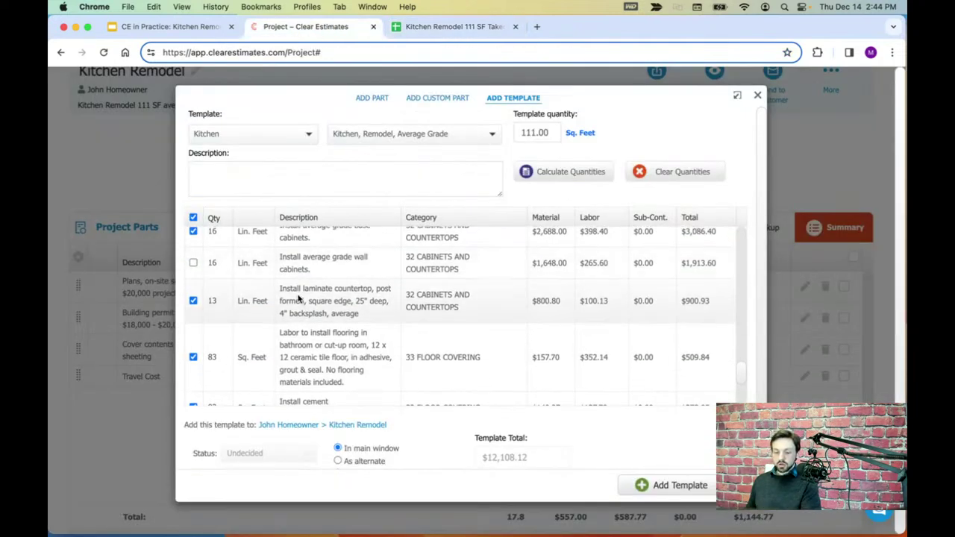
pyautogui.moveTo(282, 289); pyautogui.dragTo(370, 289)
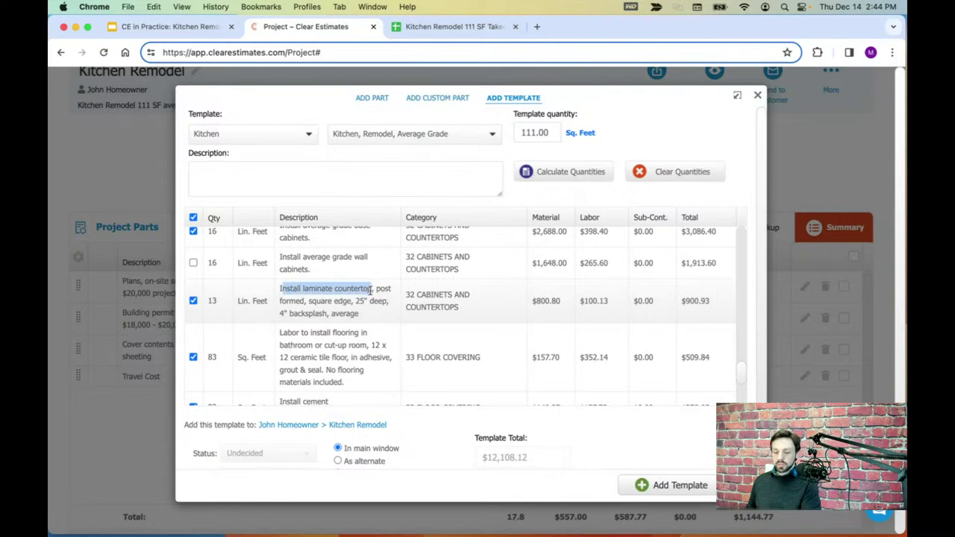
# - Change the laminate countertop quantity from 13 to 17 LF, totalling $12,385.33
pyautogui.click(216, 301)
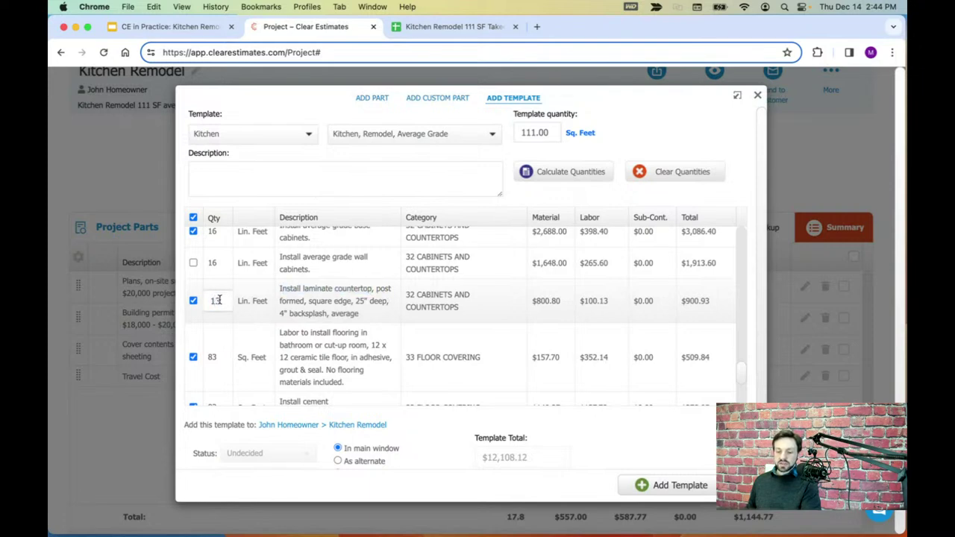
pyautogui.doubleClick(219, 299)
pyautogui.write('17')
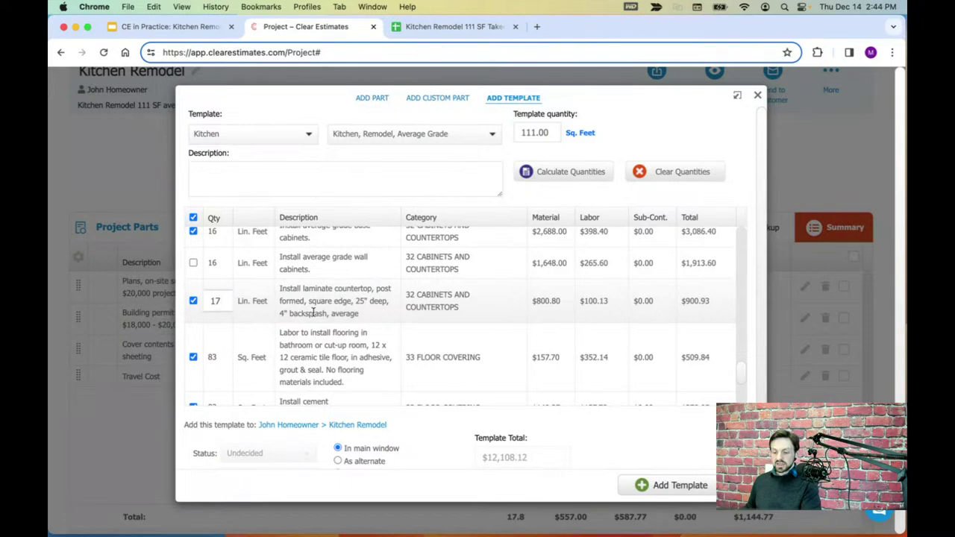
pyautogui.click(320, 311)
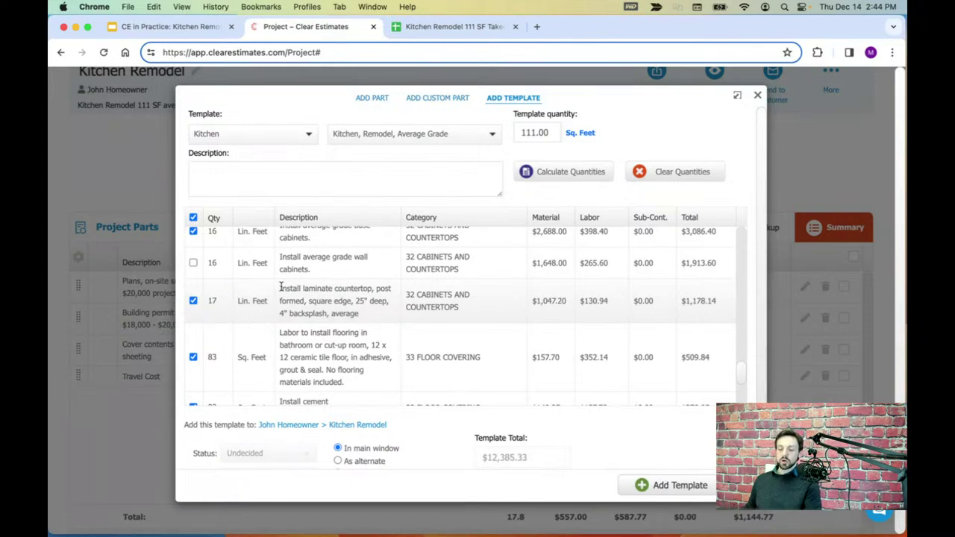
pyautogui.moveTo(368, 316); pyautogui.dragTo(278, 295)
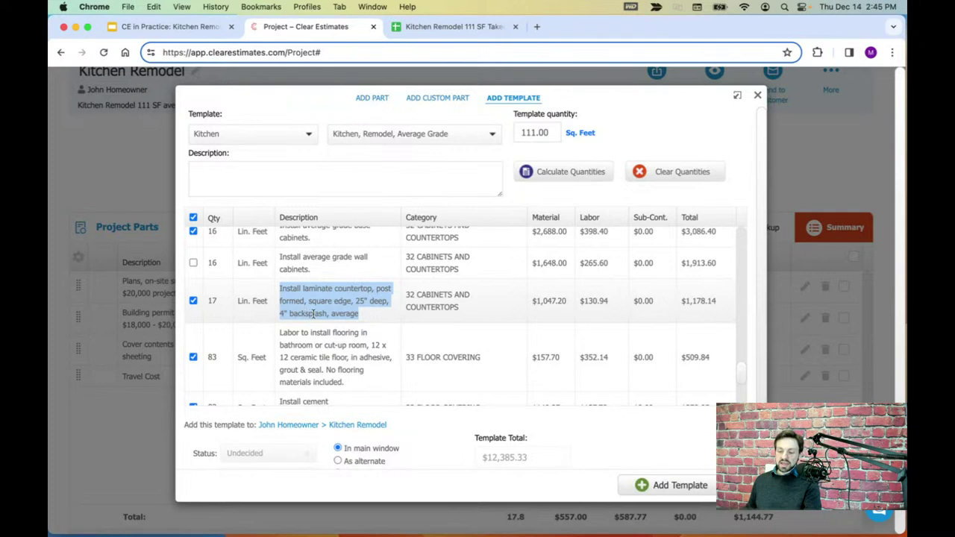
pyautogui.click(360, 320)
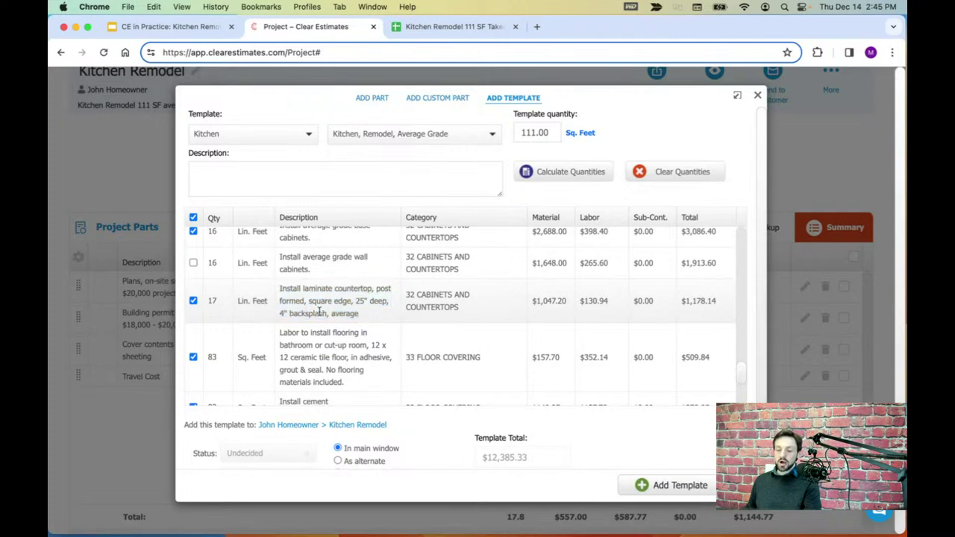
# - Compare the takeoff's New countertop and Backsplash rows with the estimate's template parts
pyautogui.click(451, 26)
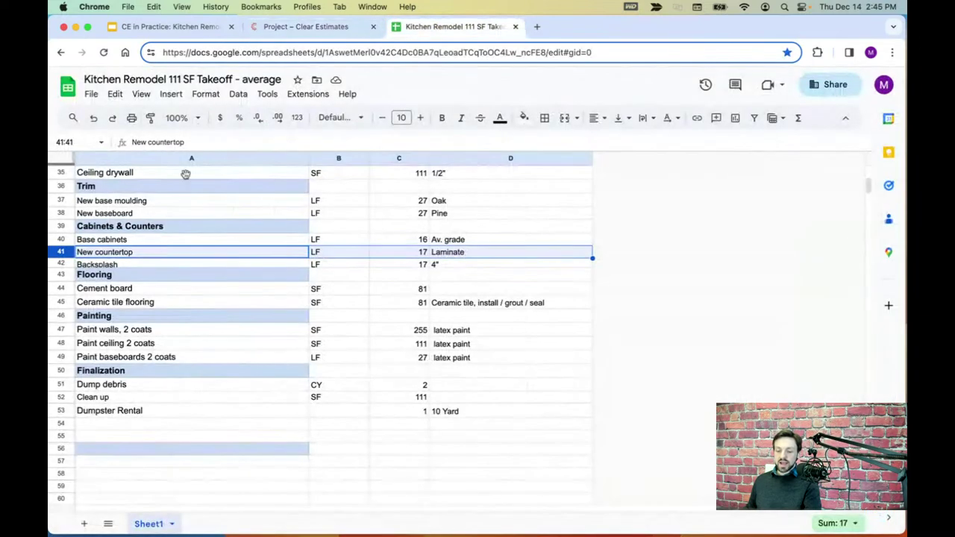
pyautogui.click(63, 264)
pyautogui.click(63, 252)
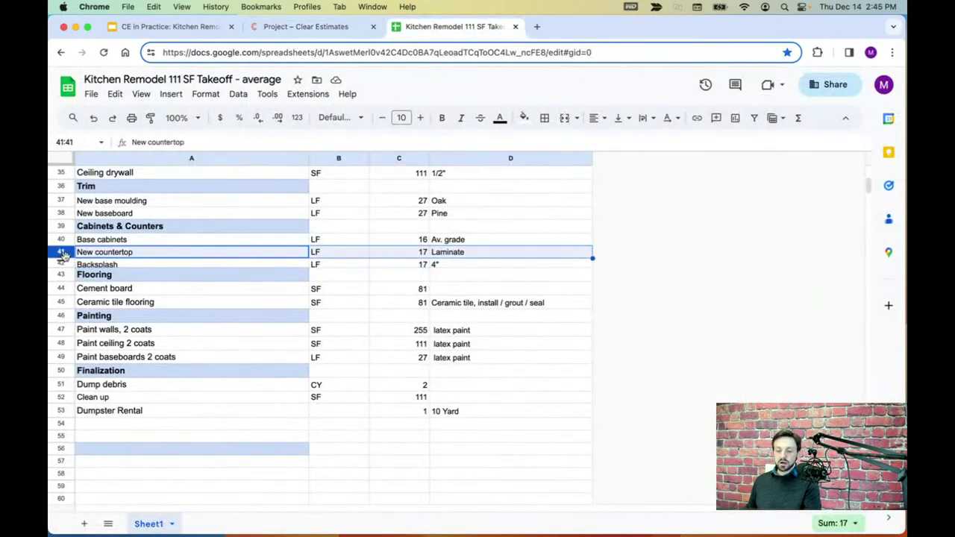
pyautogui.click(63, 263)
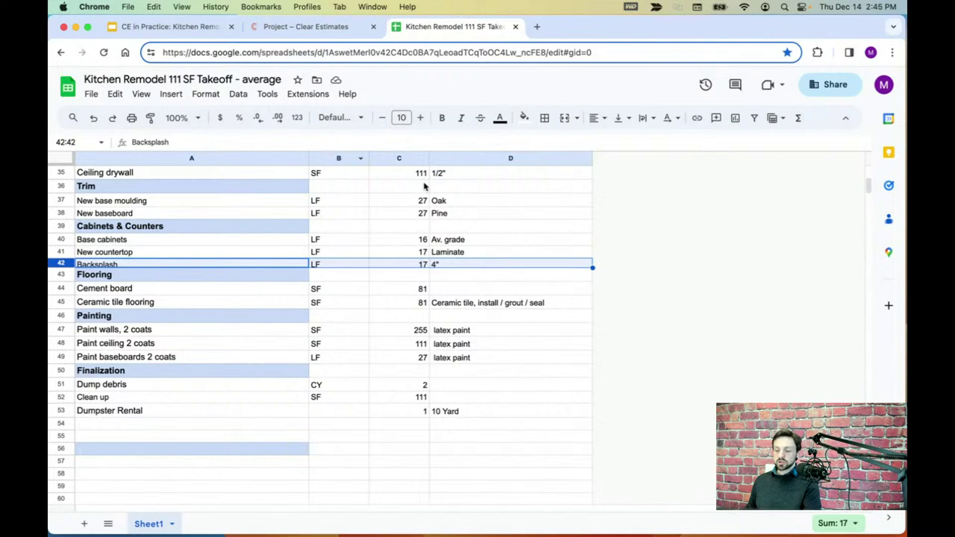
pyautogui.click(306, 26)
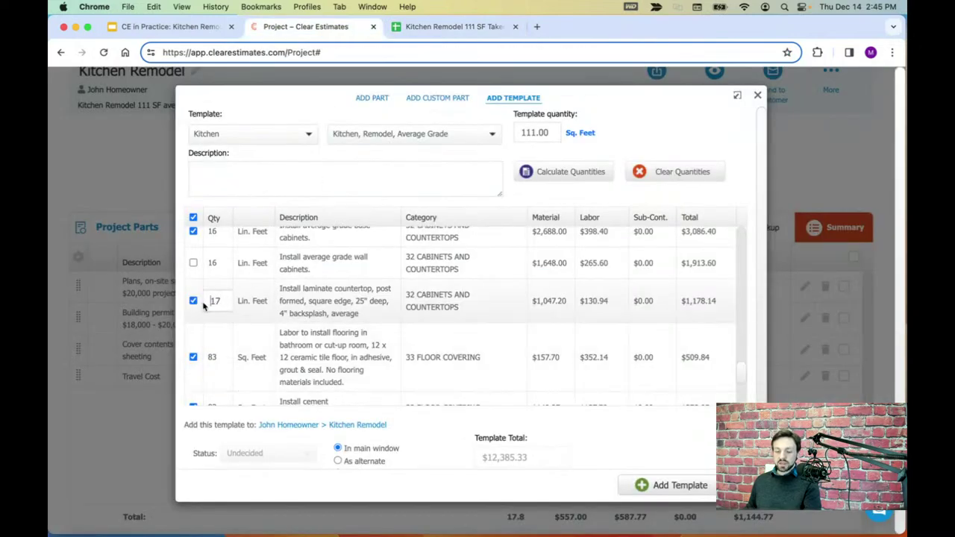
pyautogui.scroll(-1, 377, 296)
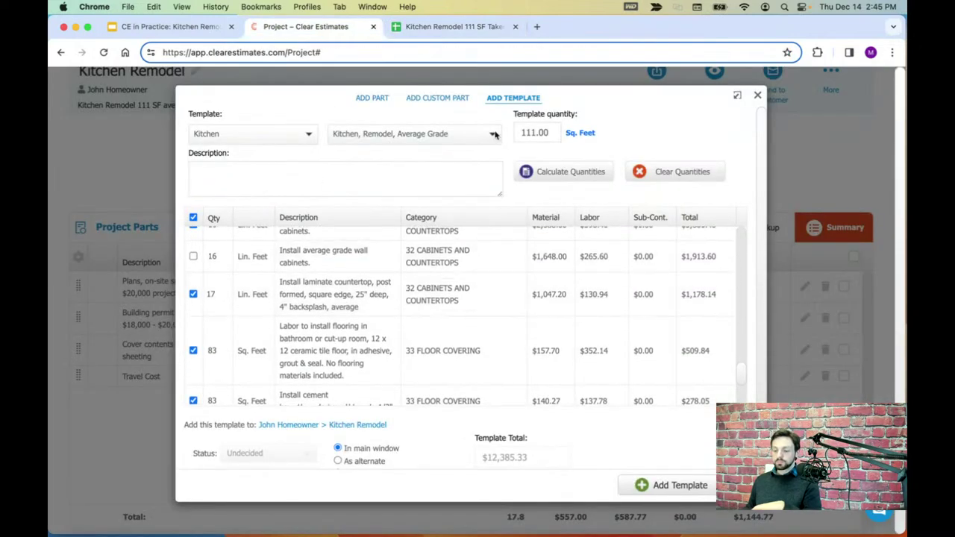
# - Read the takeoff's Flooring rows: 81 SF each for cement board and ceramic tile
pyautogui.click(448, 26)
pyautogui.click(60, 275)
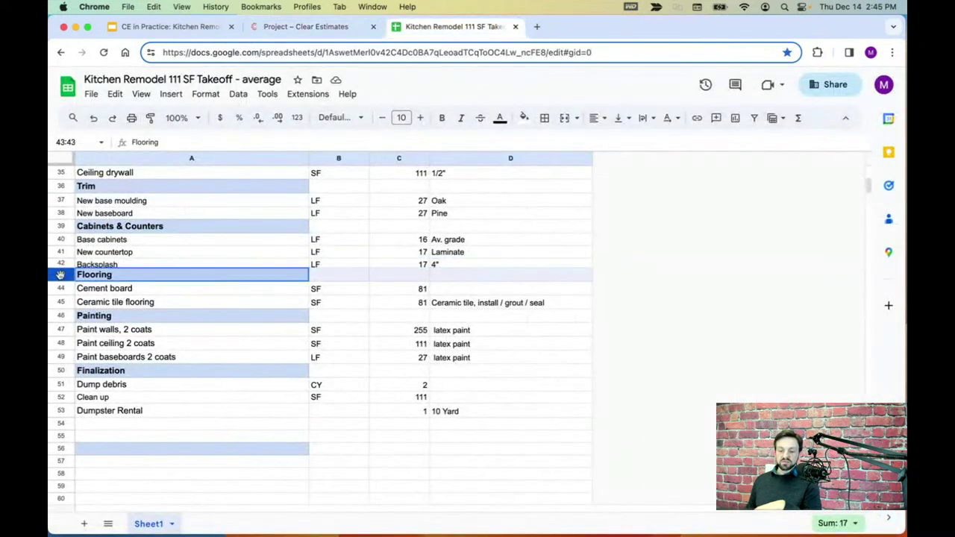
pyautogui.click(66, 291)
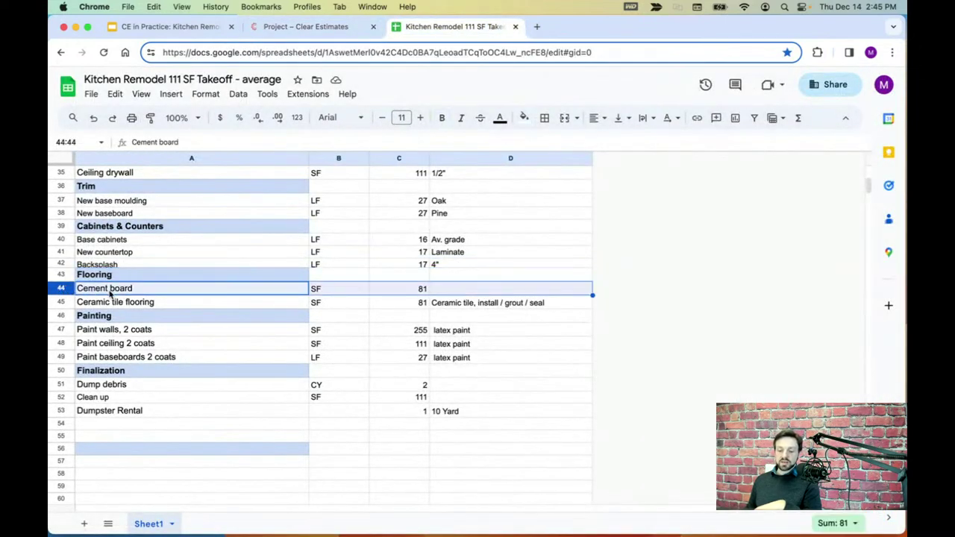
pyautogui.click(62, 303)
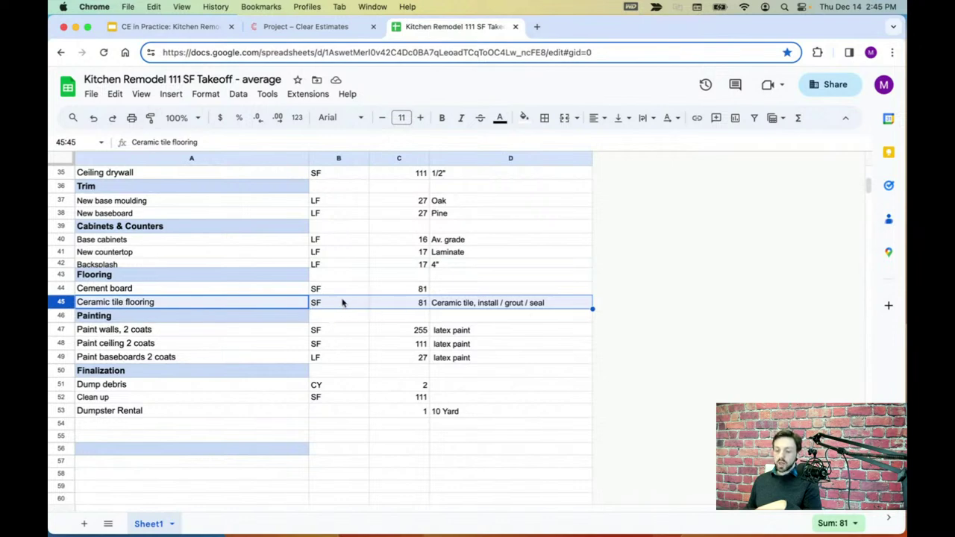
pyautogui.scroll(-1, 345, 304)
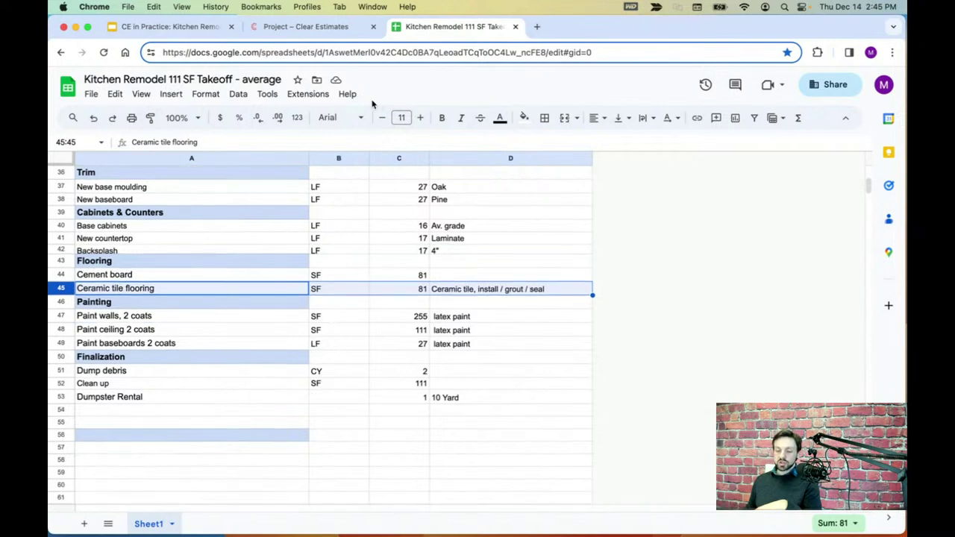
pyautogui.click(344, 36)
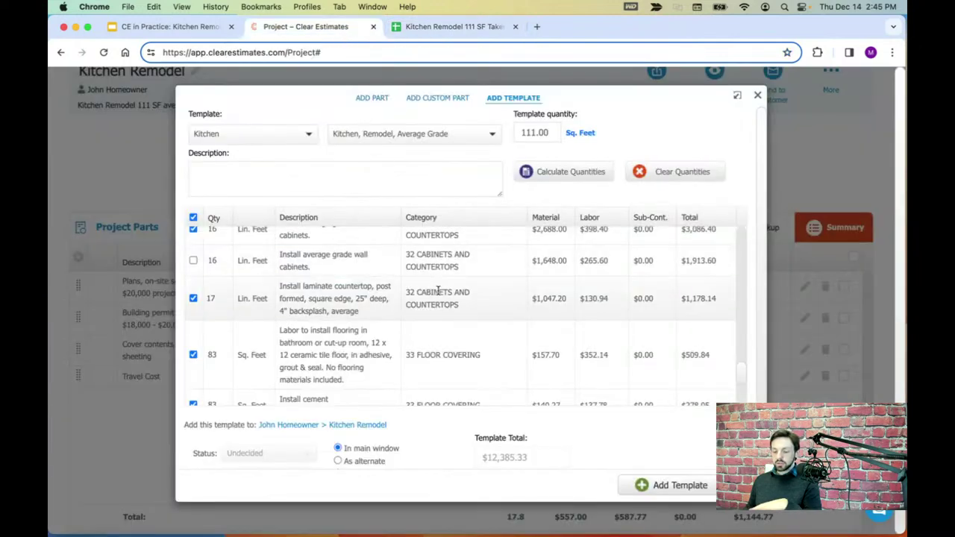
# - Review the 'Labor to install flooring' line and its $157.70 material cost in the template
pyautogui.scroll(-2, 441, 299)
pyautogui.scroll(-1, 442, 307)
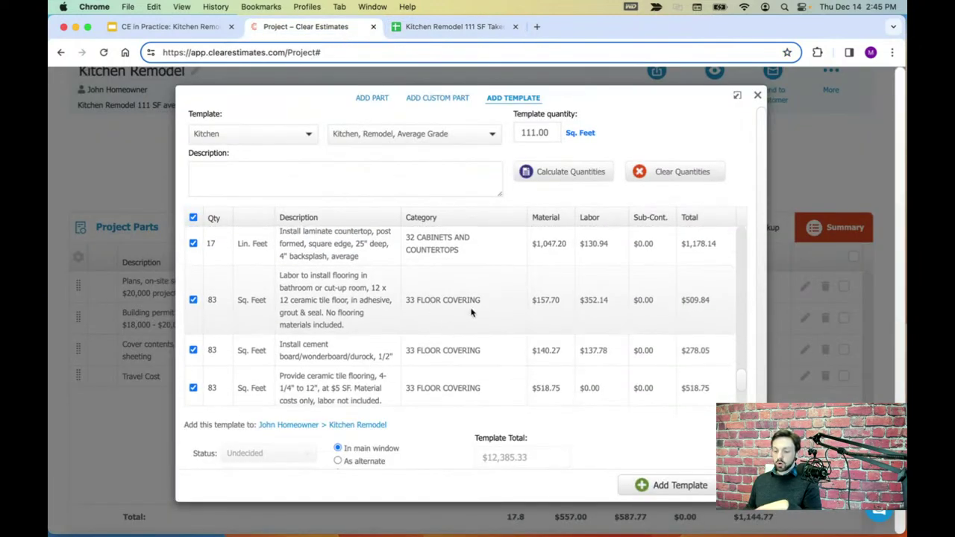
pyautogui.scroll(-1, 470, 313)
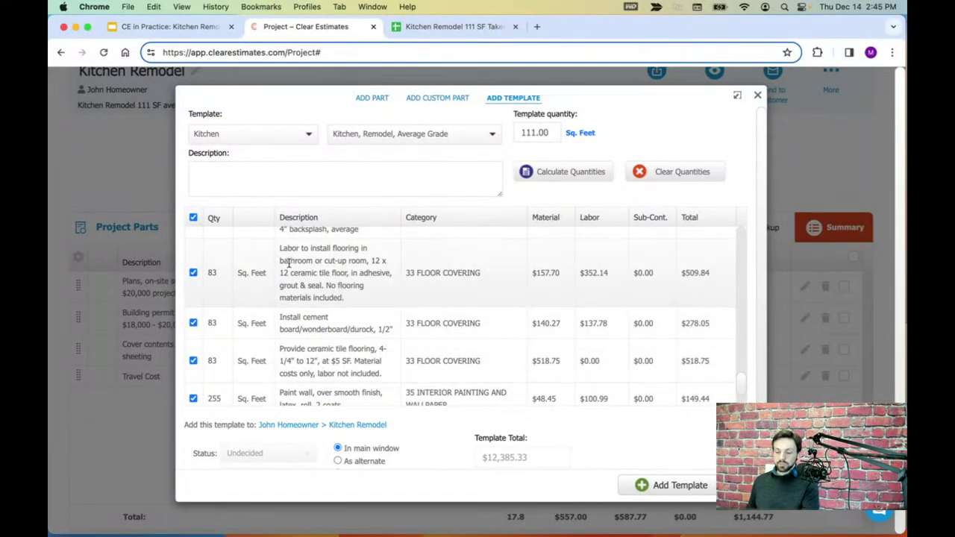
pyautogui.moveTo(280, 251); pyautogui.dragTo(367, 298)
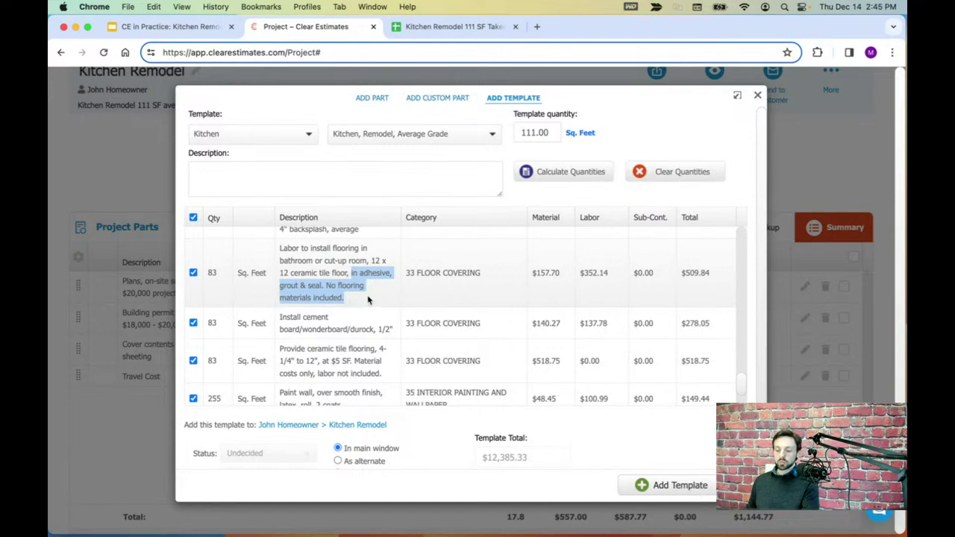
pyautogui.click(368, 300)
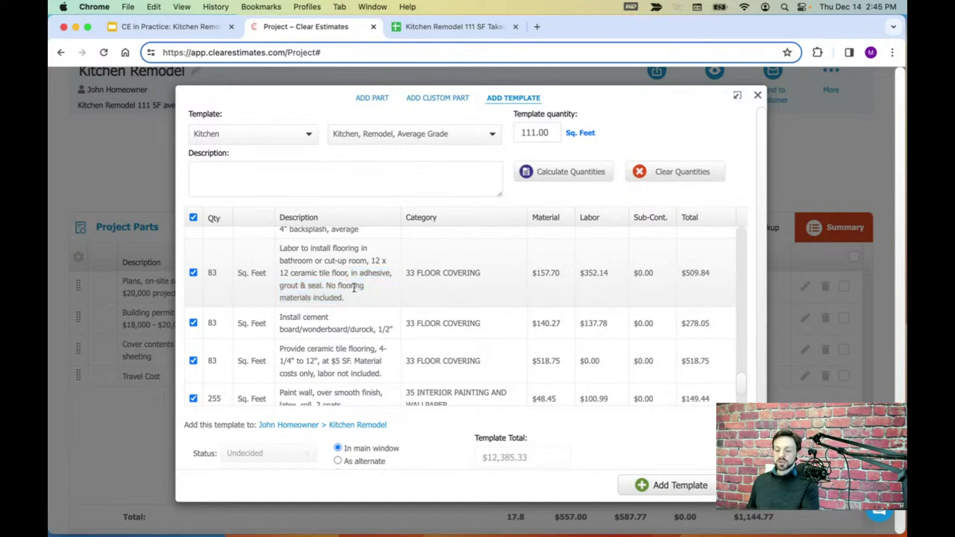
pyautogui.scroll(1, 377, 291)
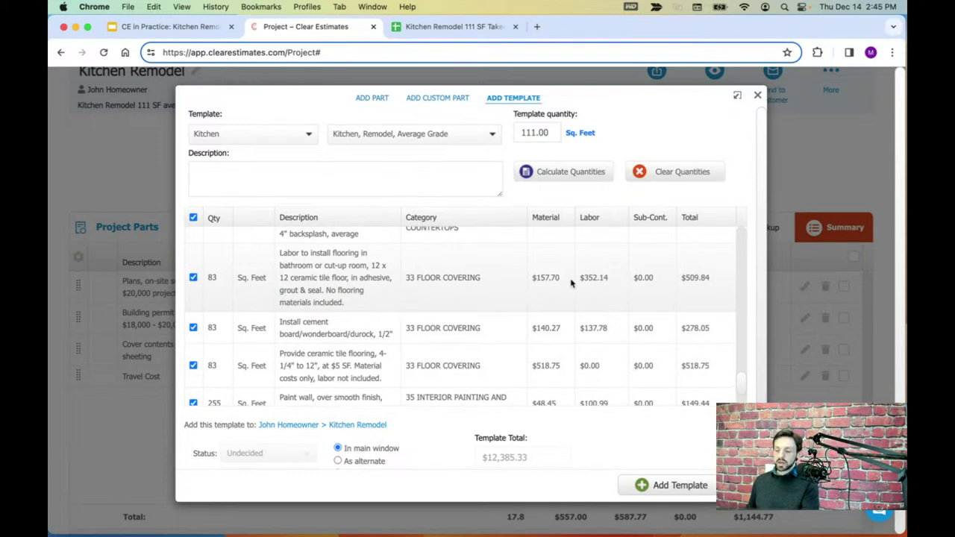
pyautogui.moveTo(556, 281); pyautogui.dragTo(535, 277)
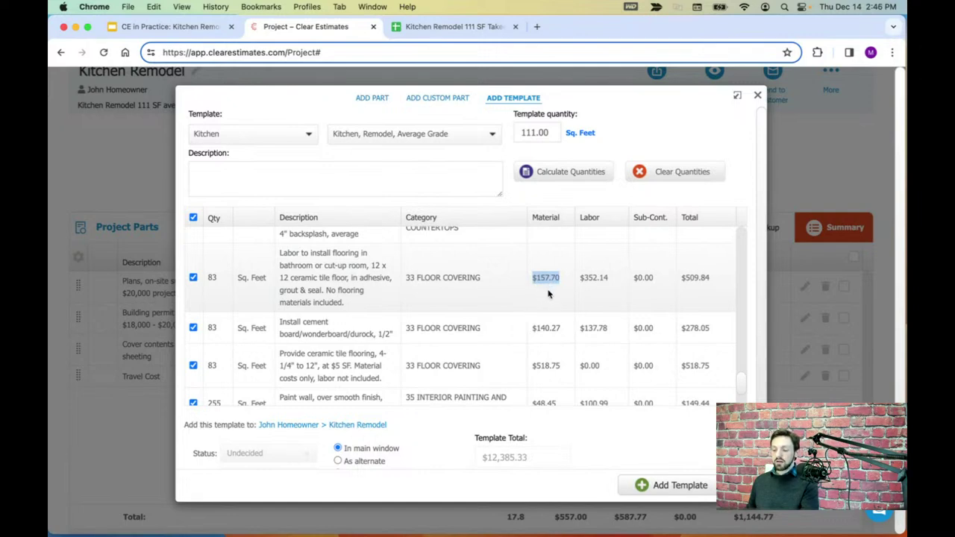
pyautogui.click(548, 294)
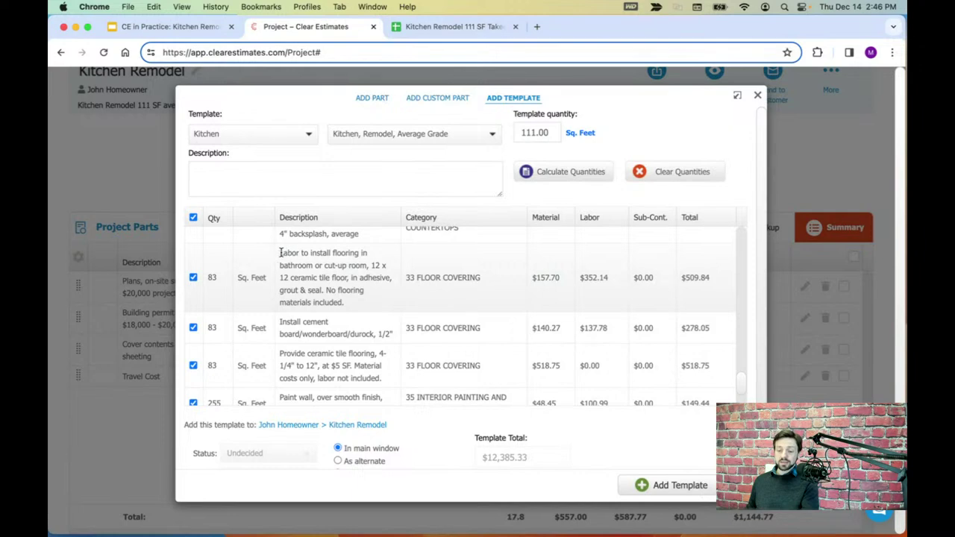
pyautogui.moveTo(280, 252); pyautogui.dragTo(362, 252)
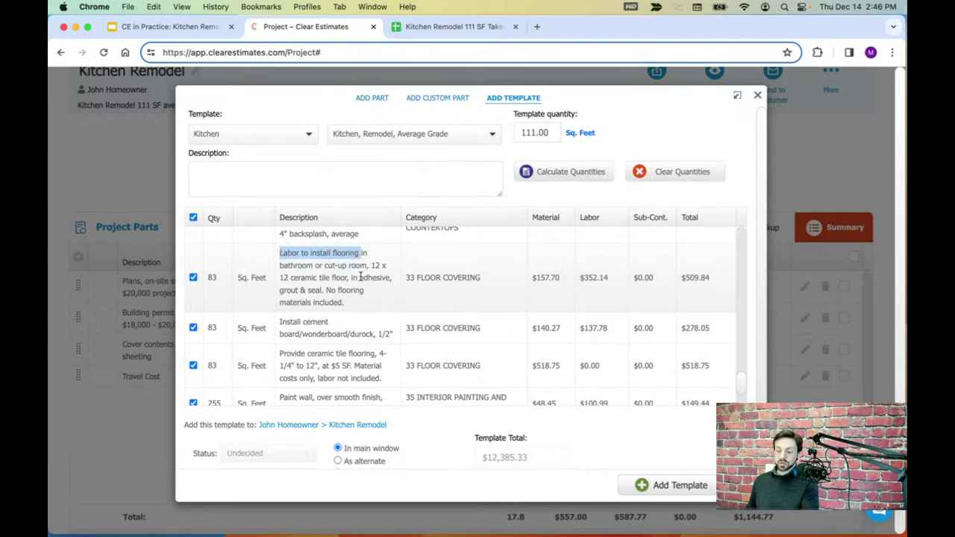
pyautogui.moveTo(360, 277); pyautogui.dragTo(329, 290)
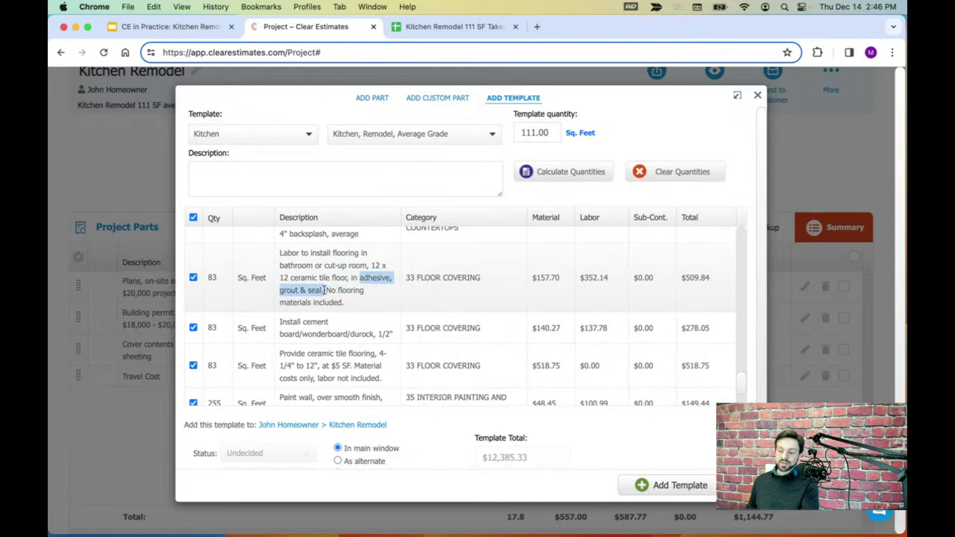
# - Review the cement board and ceramic tile flooring lines, including the $518.75 tile material cost
pyautogui.scroll(-2, 326, 292)
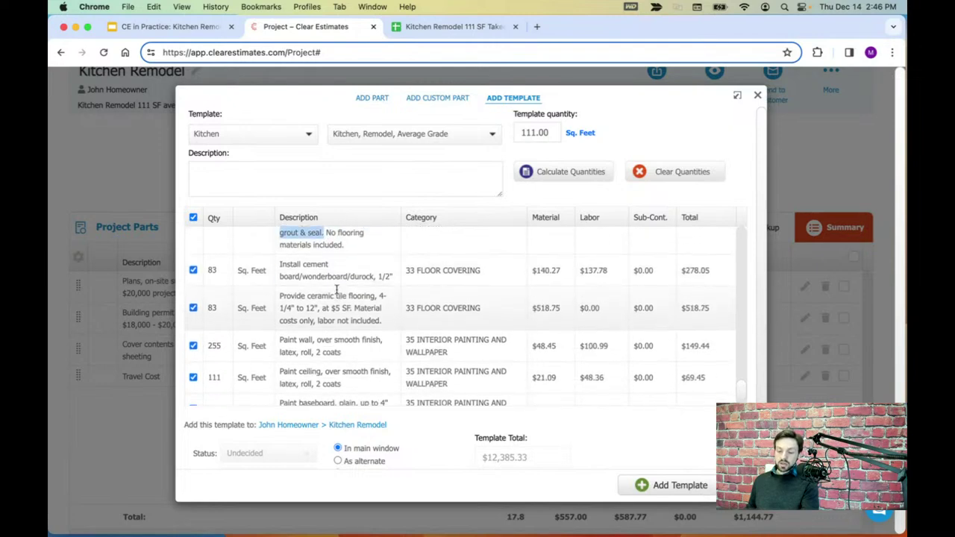
pyautogui.scroll(1, 312, 276)
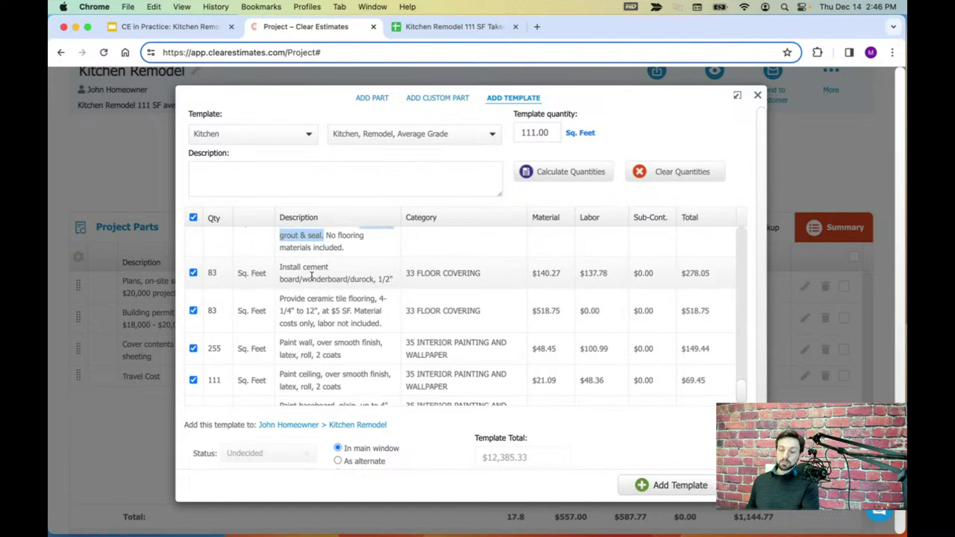
pyautogui.moveTo(284, 267); pyautogui.dragTo(317, 267)
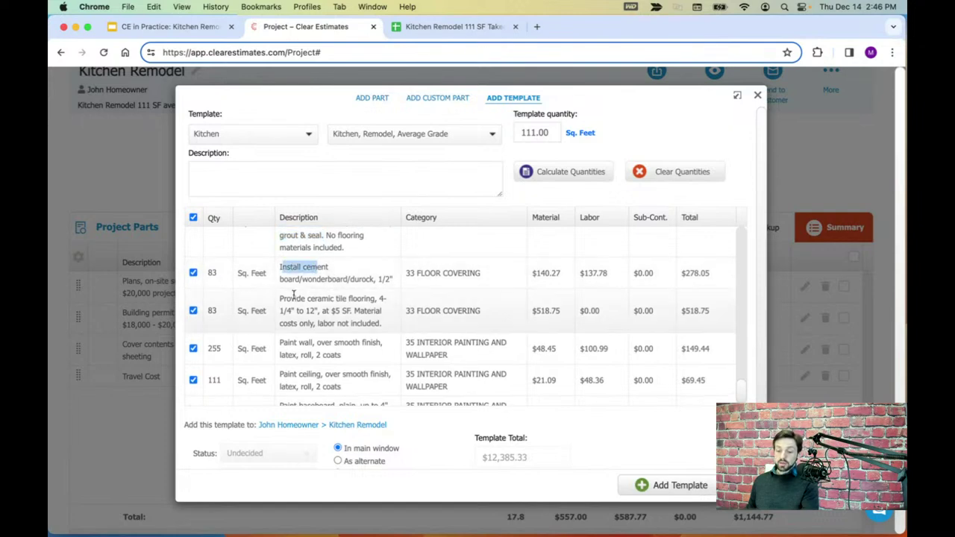
pyautogui.moveTo(284, 298); pyautogui.dragTo(394, 312)
pyautogui.scroll(1, 357, 328)
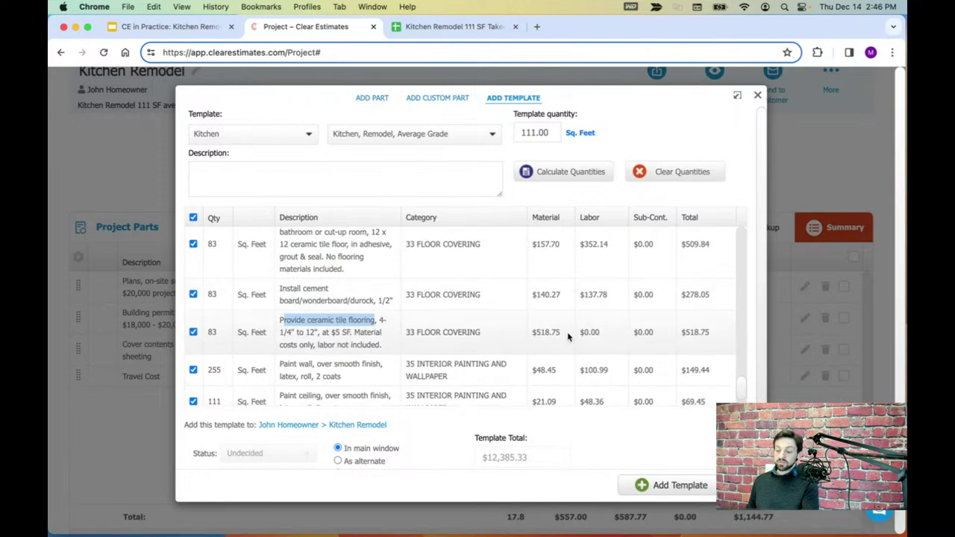
pyautogui.moveTo(567, 337); pyautogui.dragTo(533, 331)
pyautogui.scroll(2, 563, 340)
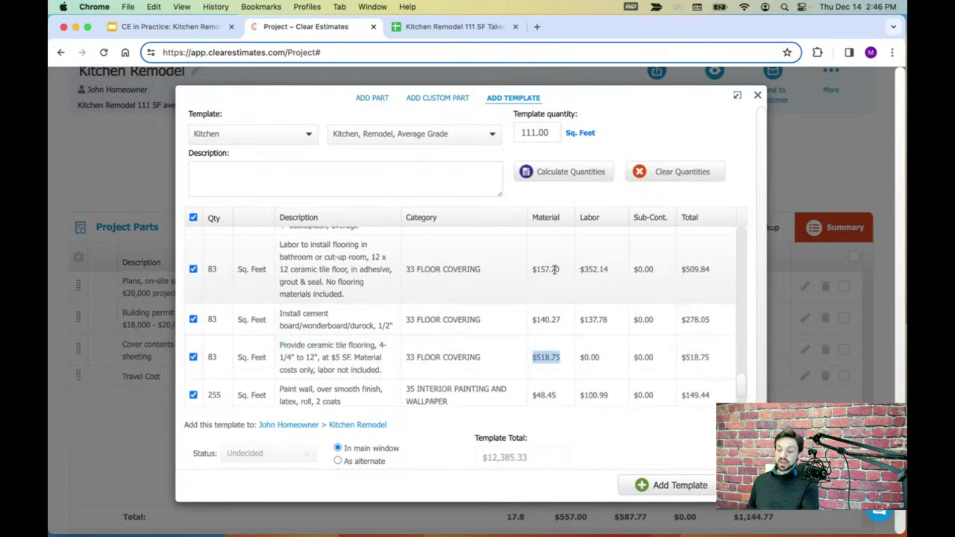
pyautogui.moveTo(561, 270); pyautogui.dragTo(533, 267)
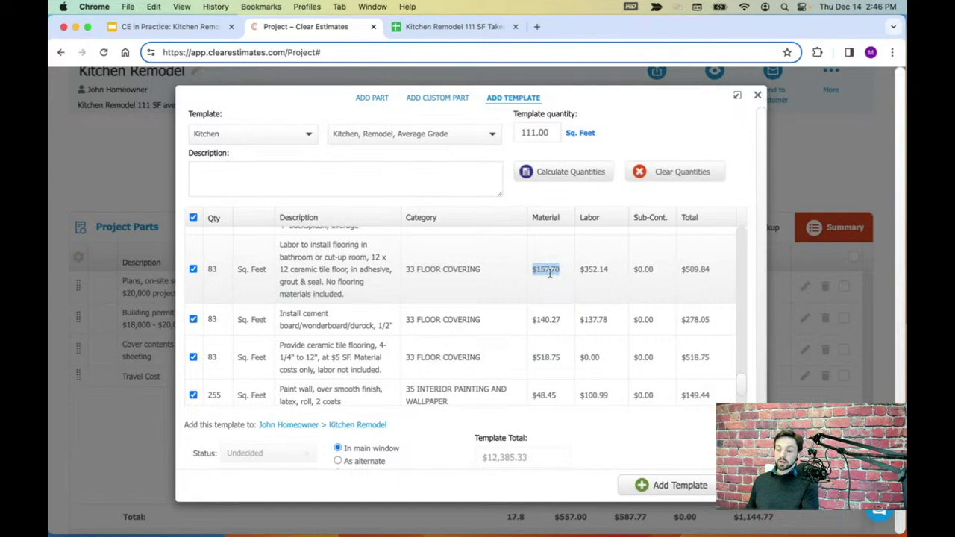
pyautogui.scroll(-1, 551, 279)
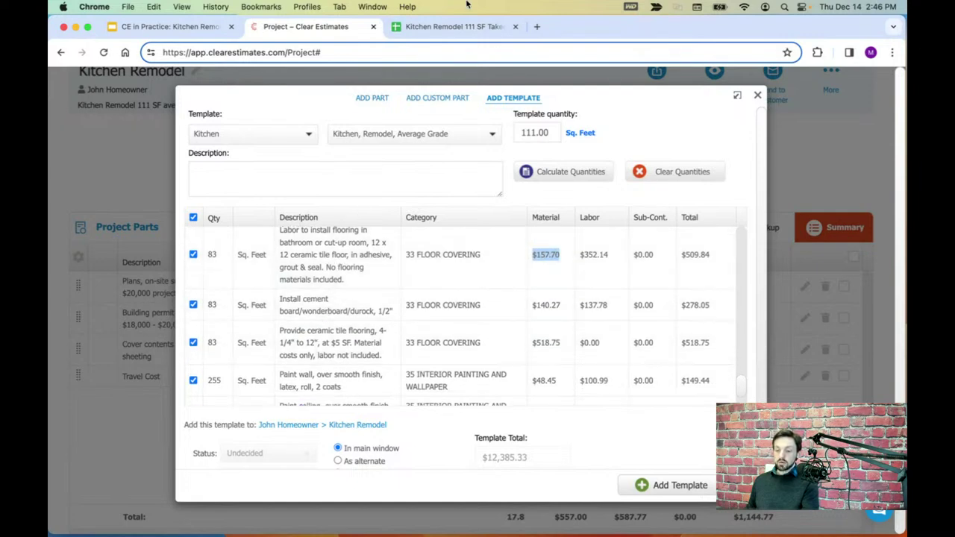
pyautogui.click(461, 29)
# - Change the flooring labor and cement board quantities from 83 to 81 SF
pyautogui.click(139, 276)
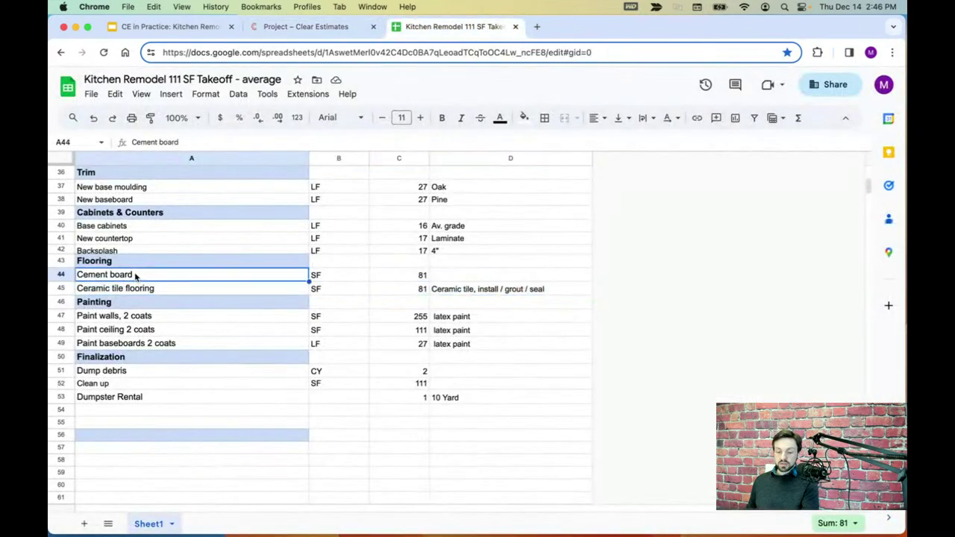
pyautogui.click(64, 274)
pyautogui.click(332, 28)
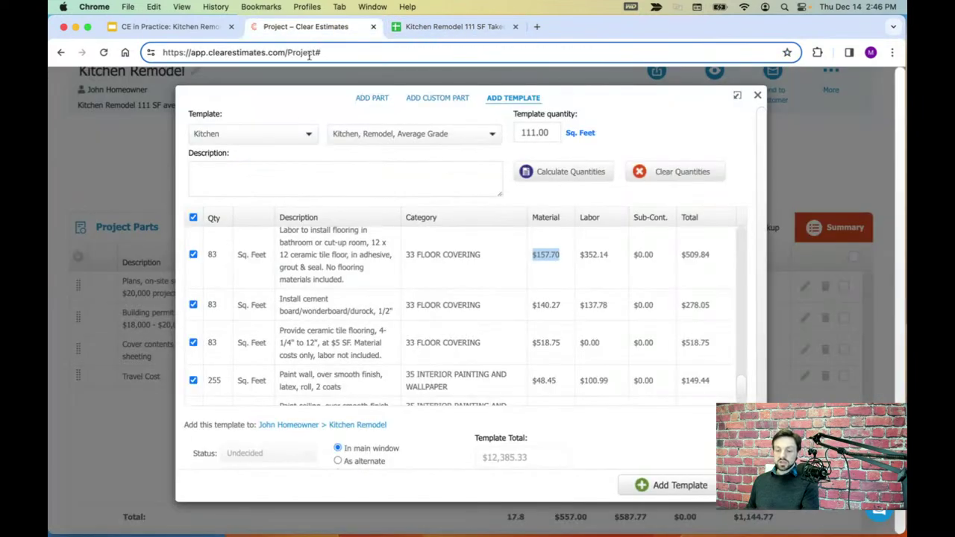
pyautogui.click(215, 255)
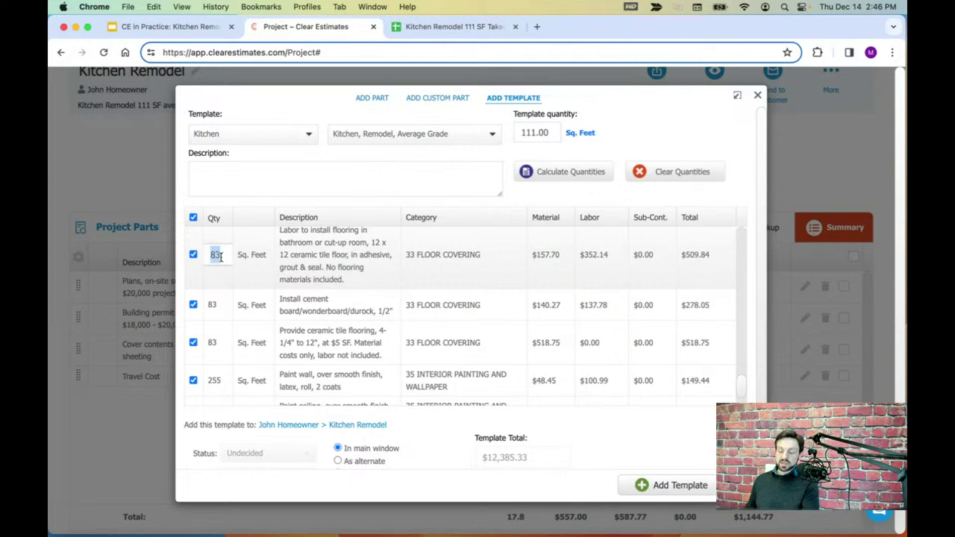
pyautogui.write('81')
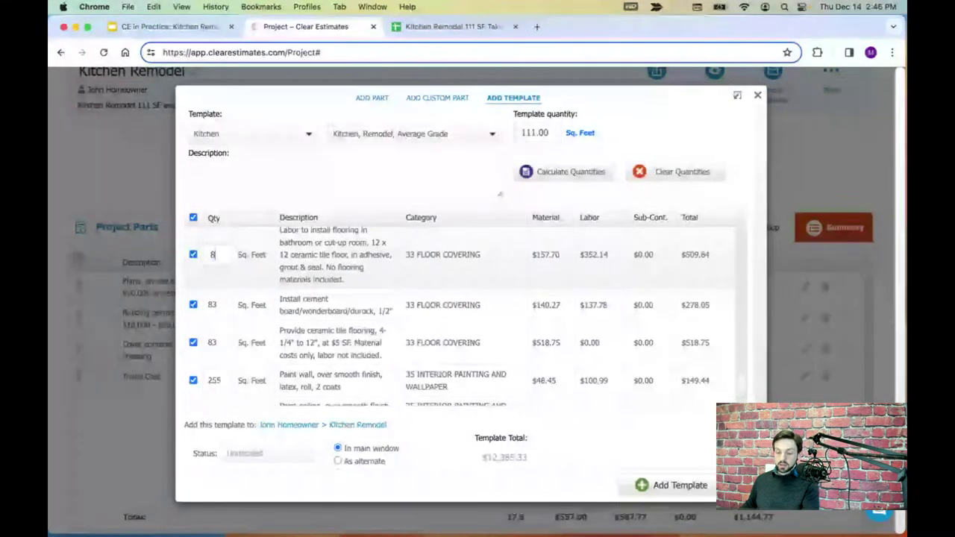
pyautogui.click(234, 313)
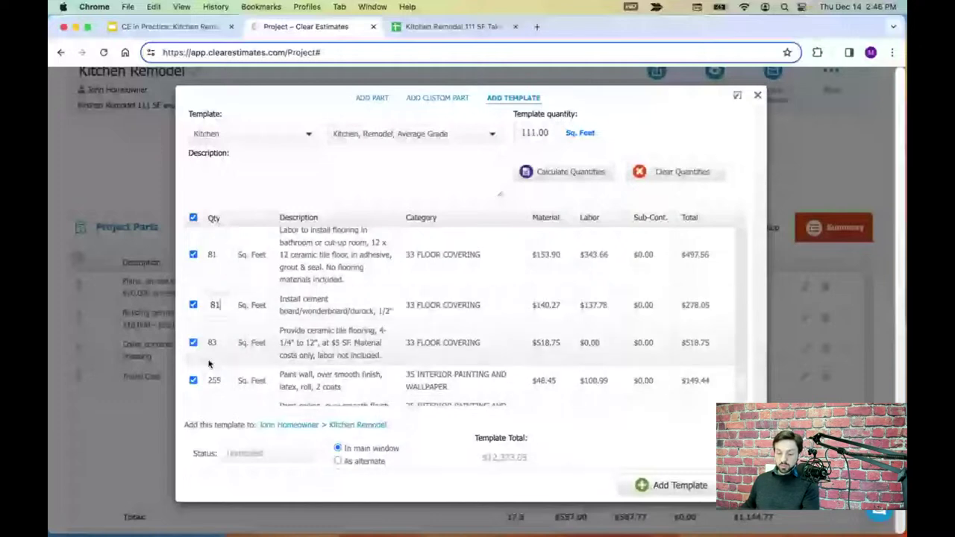
pyautogui.click(213, 342)
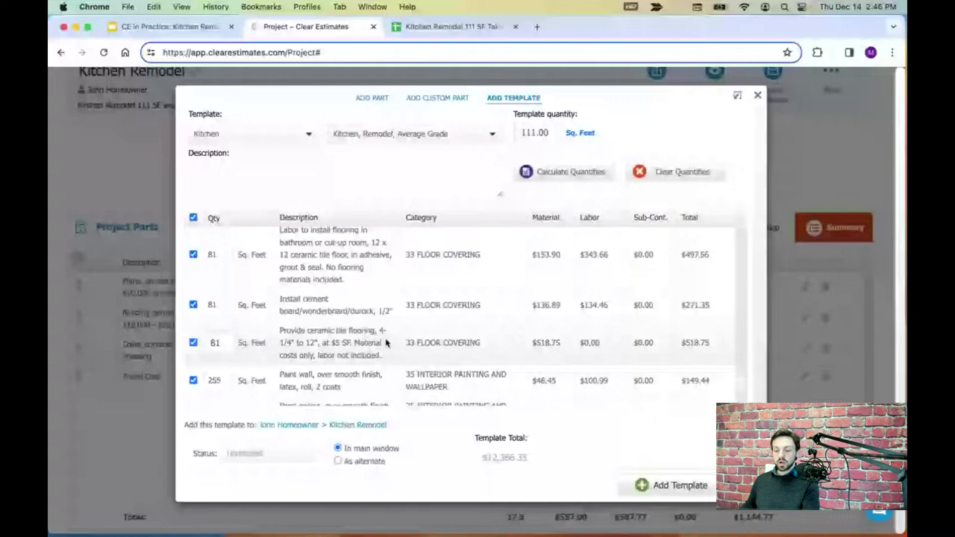
# - Read the takeoff's Painting rows for walls (255 SF), ceiling and baseboards
pyautogui.click(447, 27)
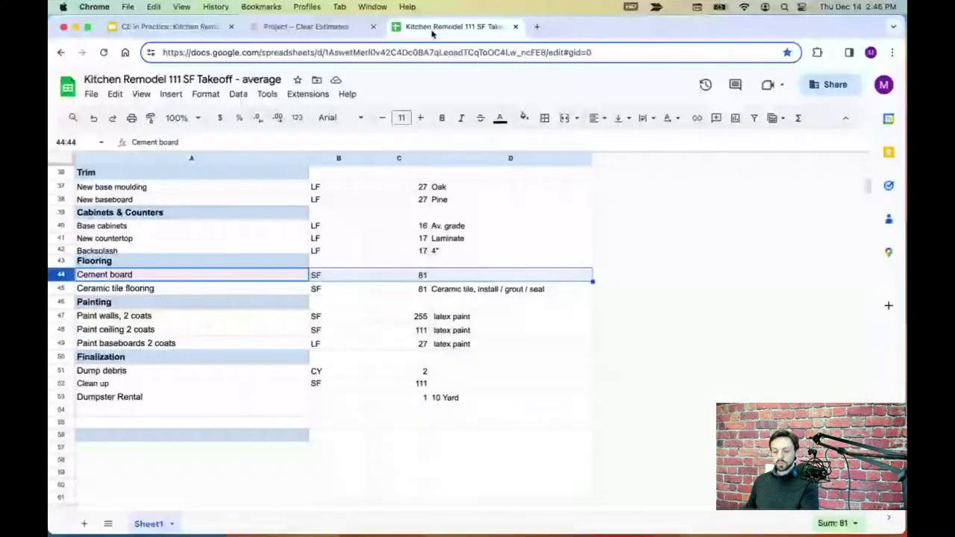
pyautogui.click(61, 303)
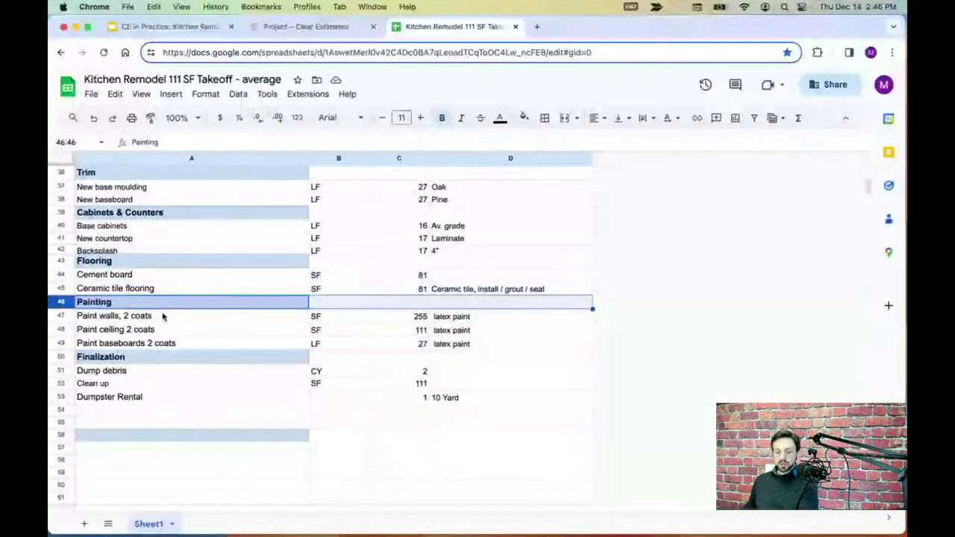
pyautogui.click(62, 316)
pyautogui.click(64, 330)
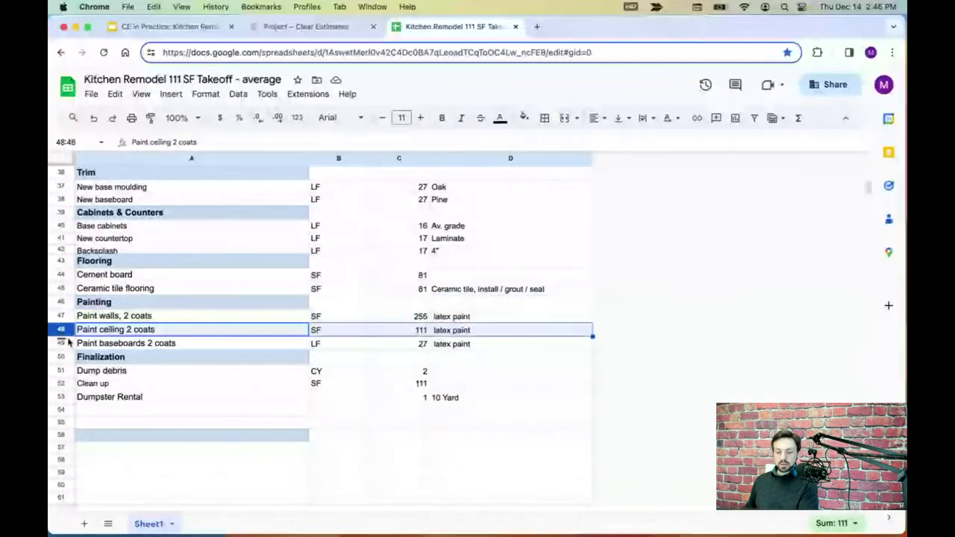
pyautogui.click(65, 343)
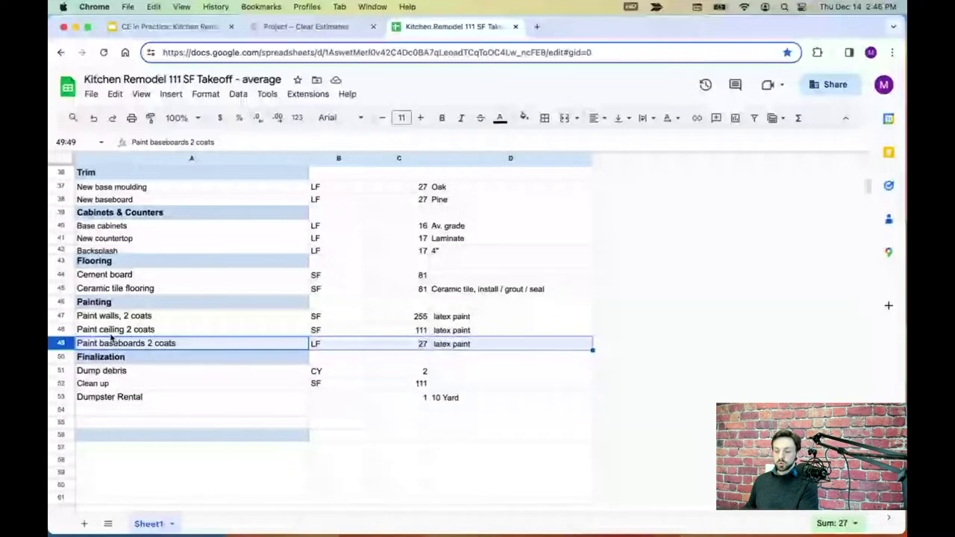
pyautogui.click(63, 317)
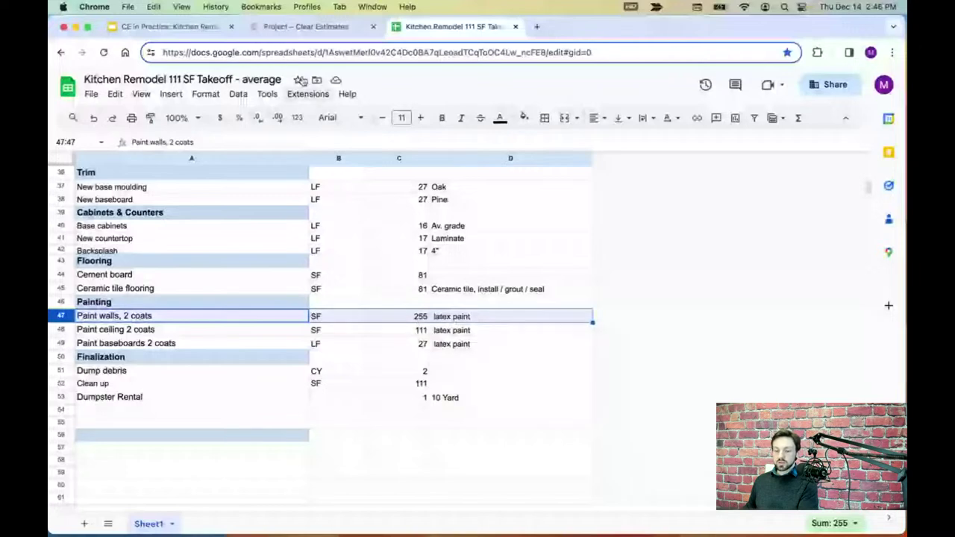
pyautogui.click(306, 26)
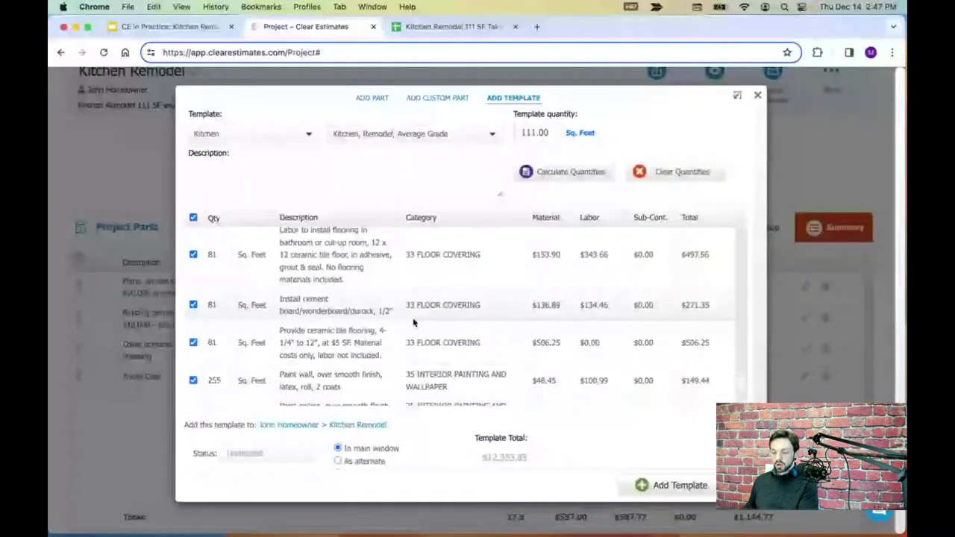
# - Confirm wall 255 and ceiling 111 painting quantities and change baseboard painting from 28 to 27
pyautogui.scroll(-5, 414, 322)
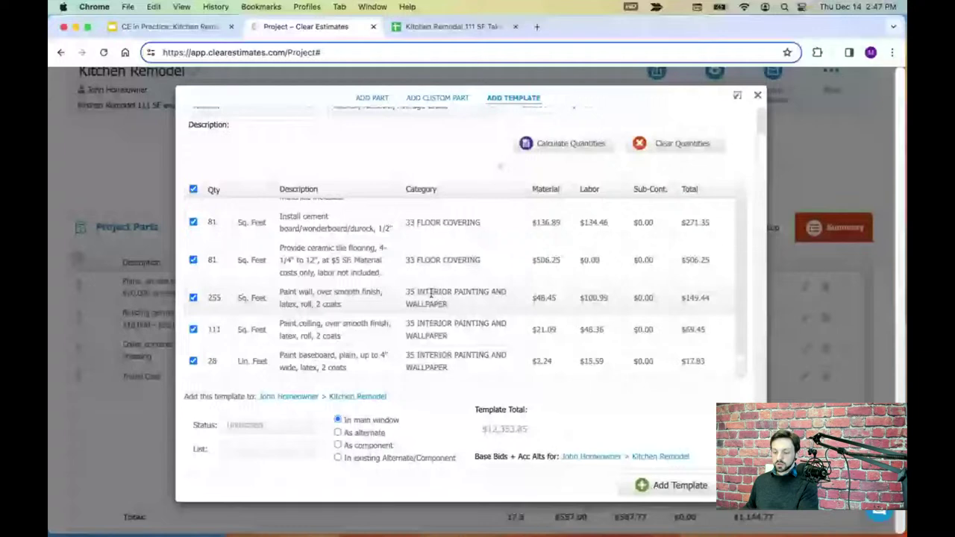
pyautogui.moveTo(359, 308)
pyautogui.mouseDown()
pyautogui.moveTo(282, 301)
pyautogui.moveTo(280, 292)
pyautogui.mouseUp()
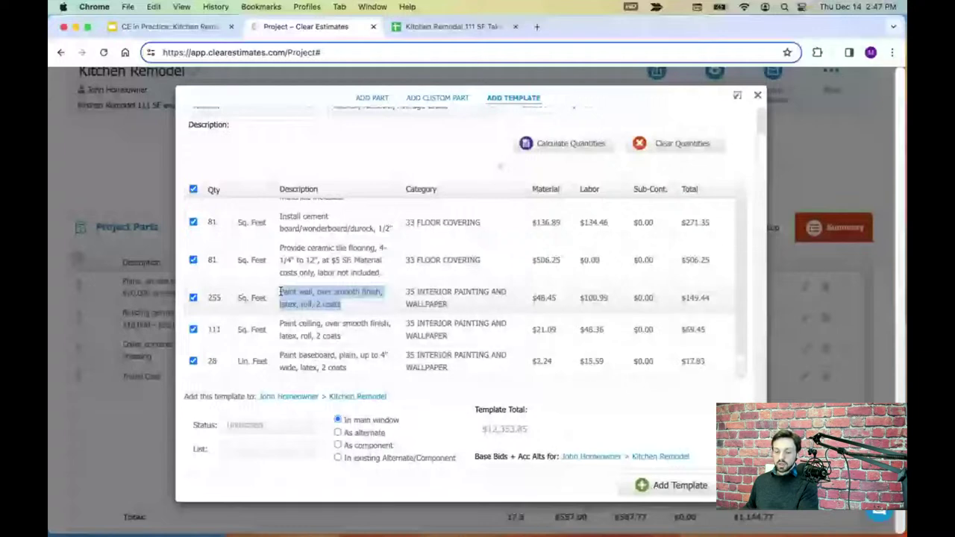
pyautogui.click(219, 299)
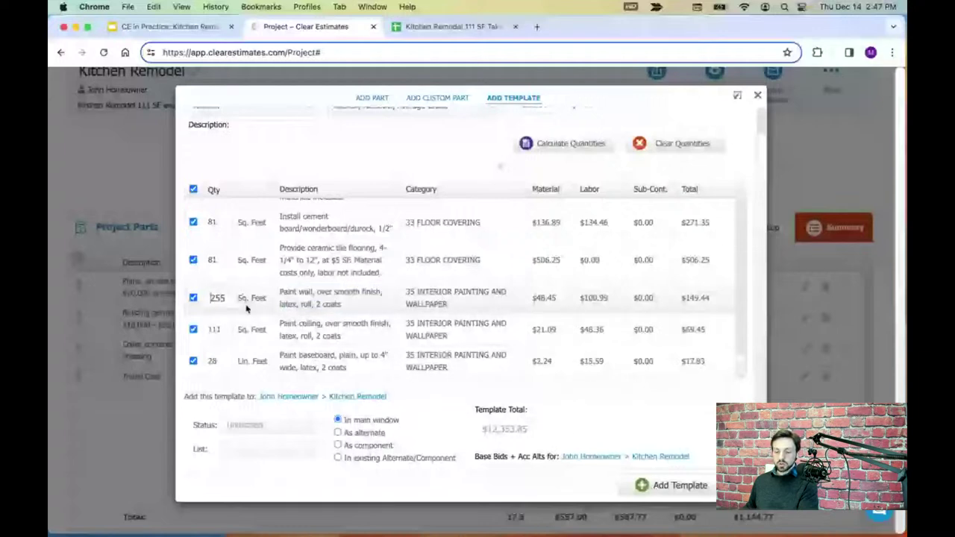
pyautogui.click(215, 330)
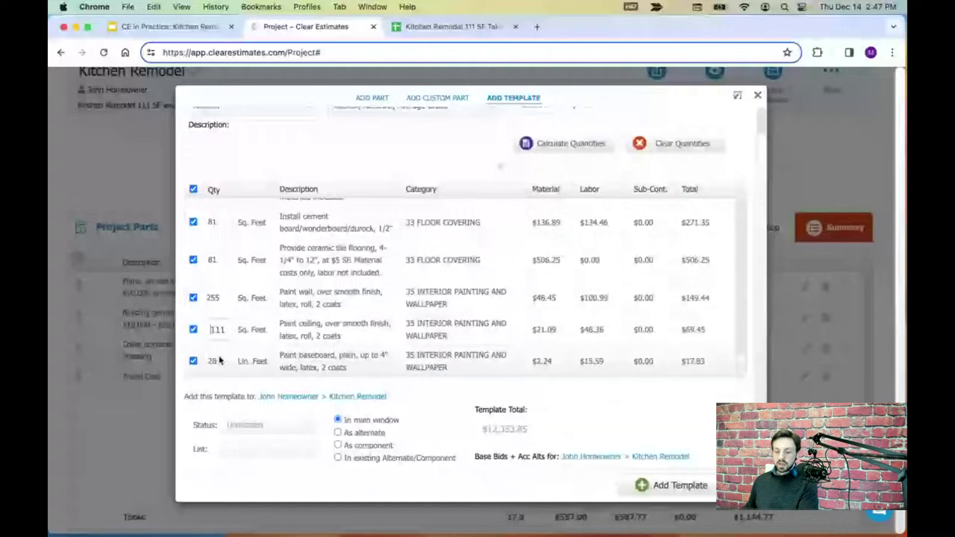
pyautogui.click(216, 362)
pyautogui.doubleClick(217, 362)
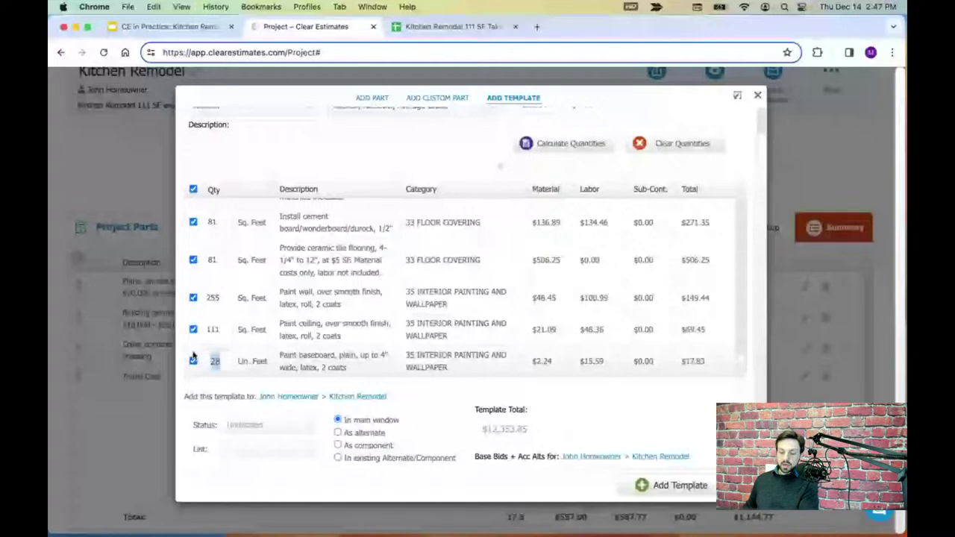
pyautogui.write('27')
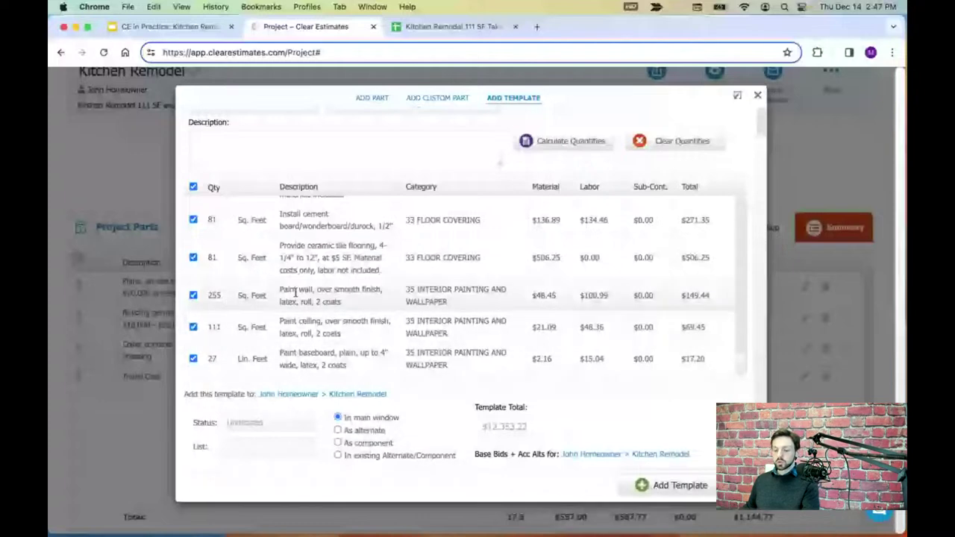
pyautogui.click(451, 26)
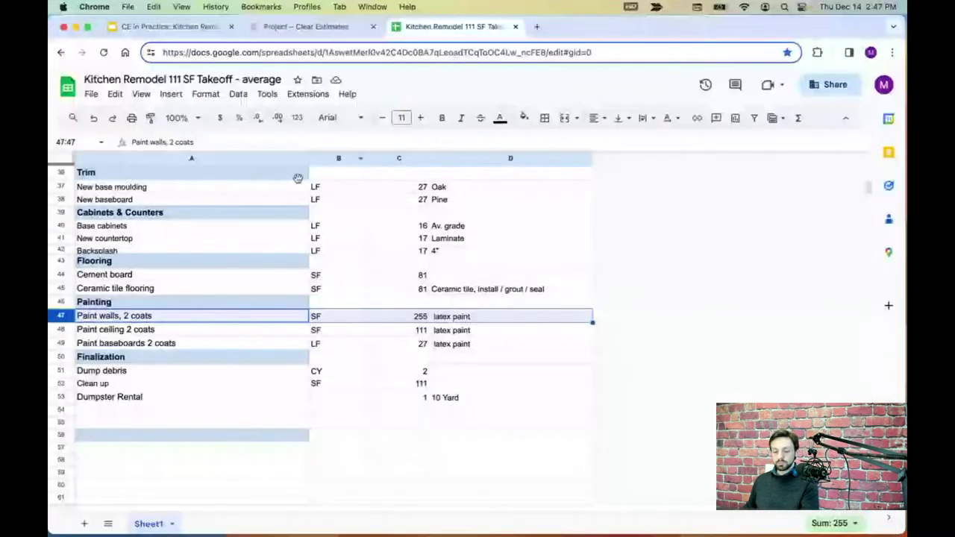
pyautogui.click(62, 357)
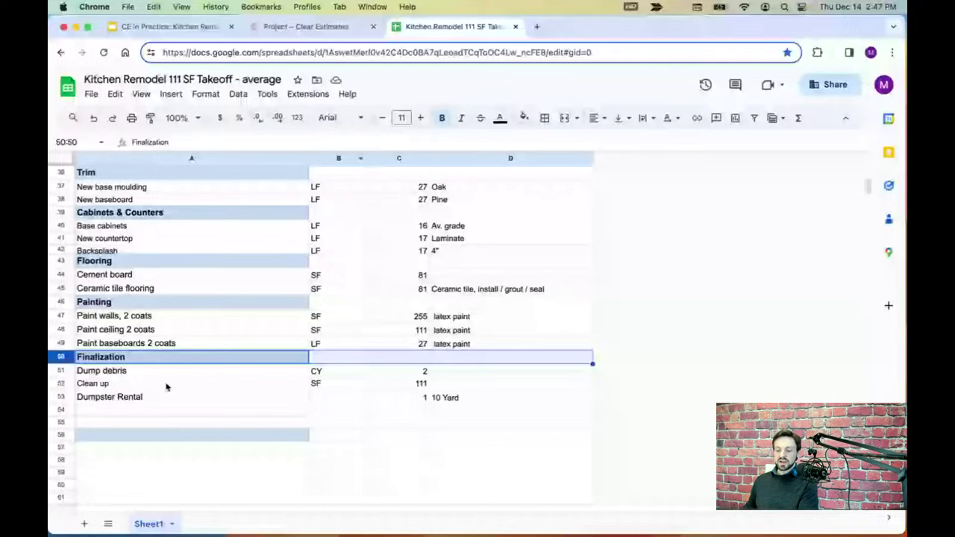
# - Read the takeoff's Finalization quantities: 2 CY dump debris, 111 SF clean-up, one dumpster
pyautogui.click(66, 371)
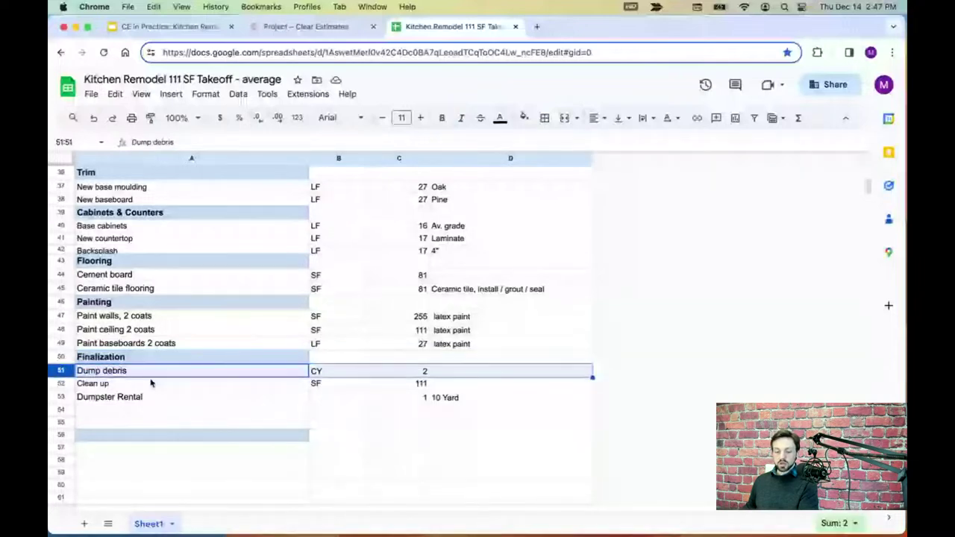
pyautogui.click(63, 384)
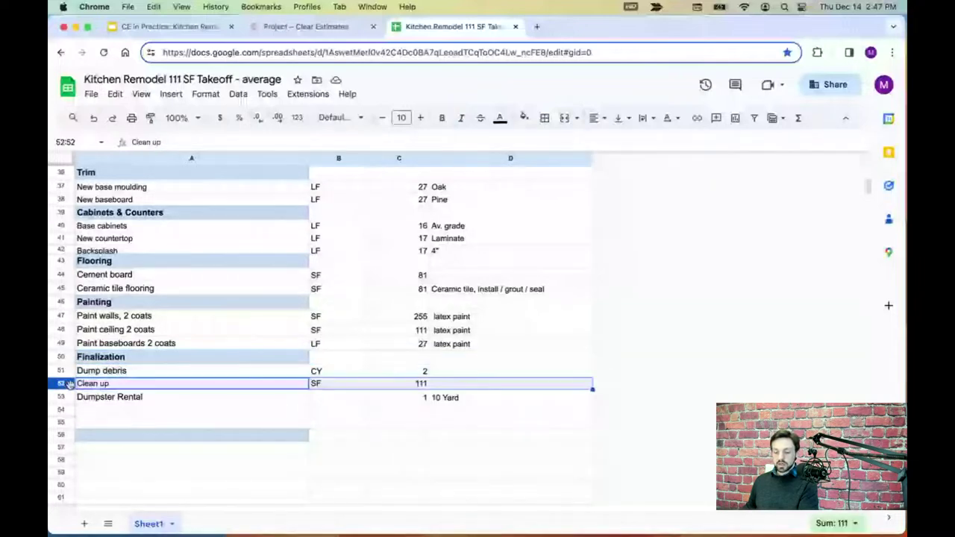
pyautogui.click(64, 397)
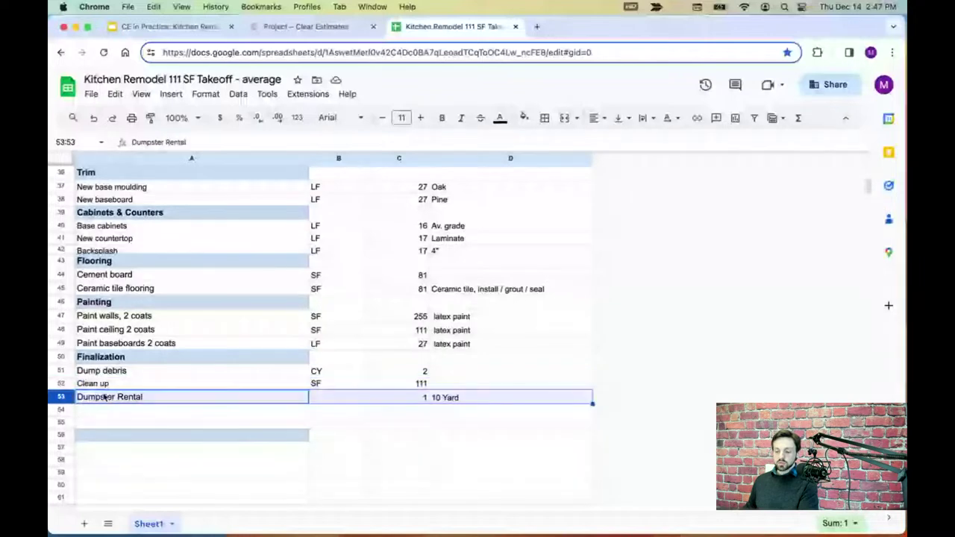
pyautogui.click(62, 371)
pyautogui.click(306, 26)
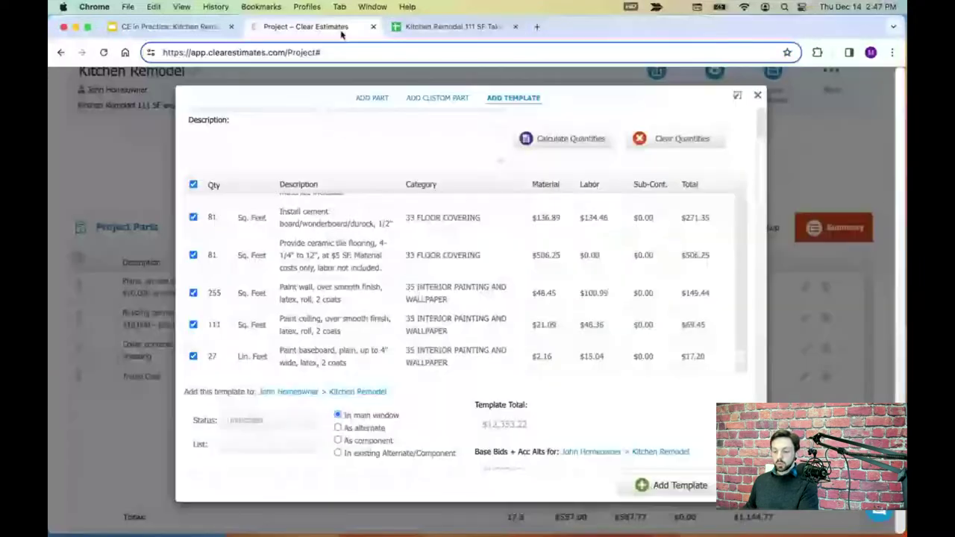
# - Look over the adjusted Kitchen, Remodel, Average Grade parts and add them to the main window
pyautogui.scroll(-1, 514, 348)
pyautogui.scroll(10, 512, 342)
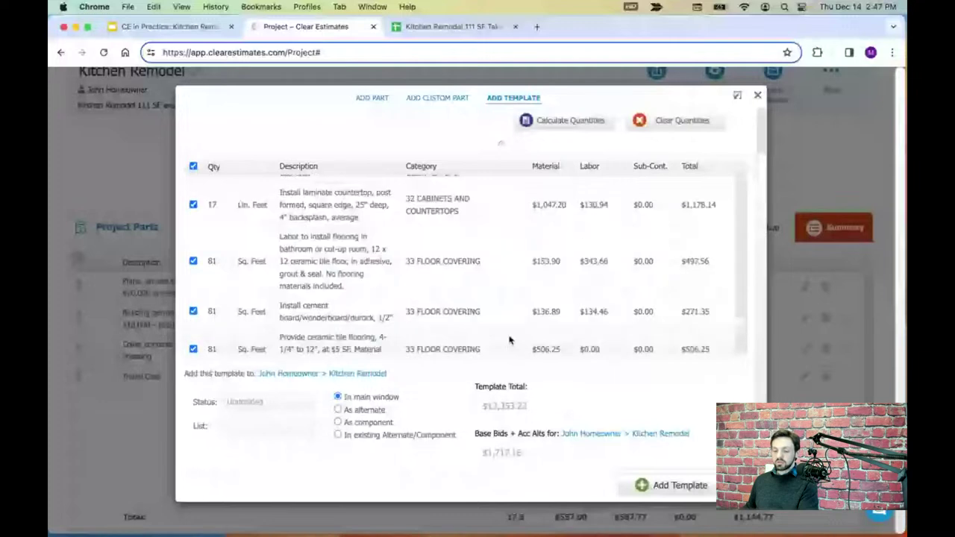
pyautogui.scroll(5, 503, 304)
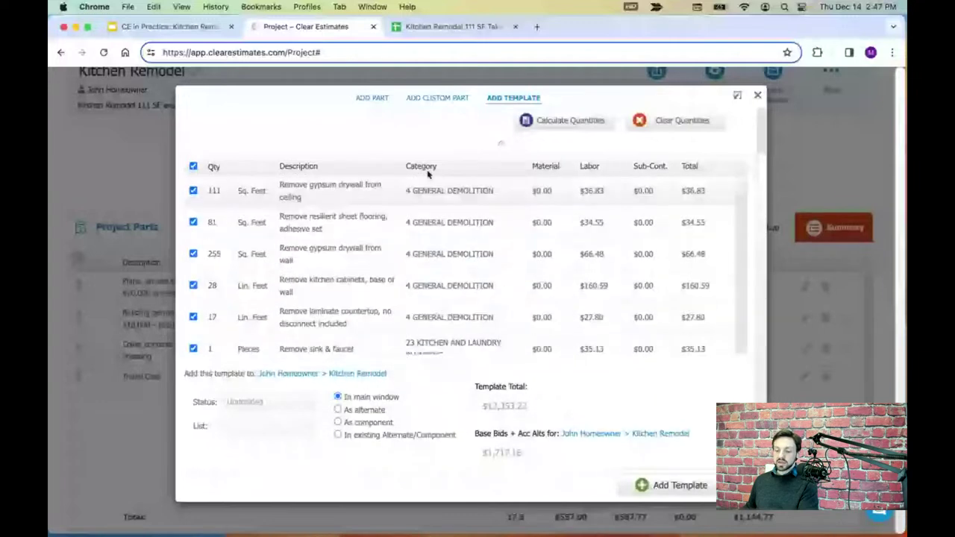
pyautogui.scroll(-5, 444, 276)
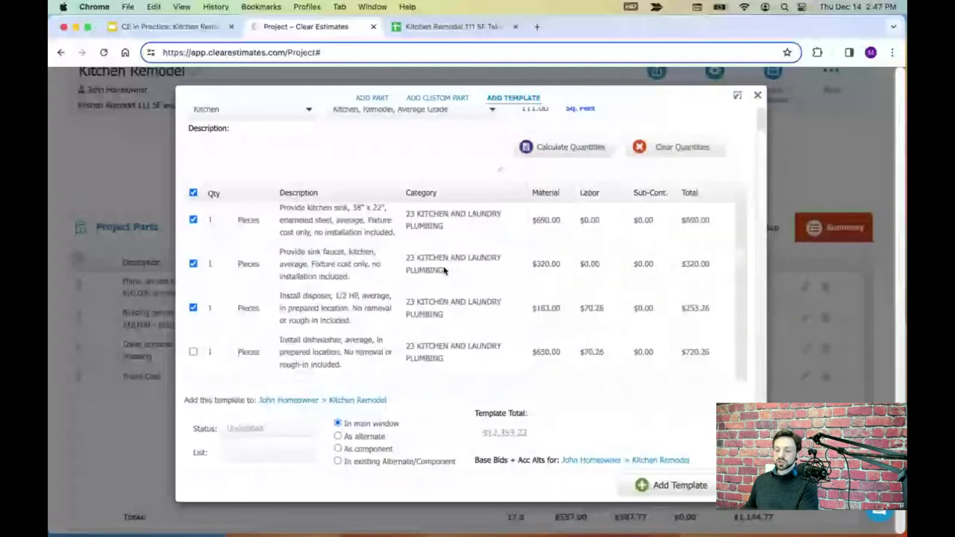
pyautogui.scroll(5, 458, 288)
pyautogui.scroll(-2, 463, 285)
pyautogui.scroll(-6, 450, 287)
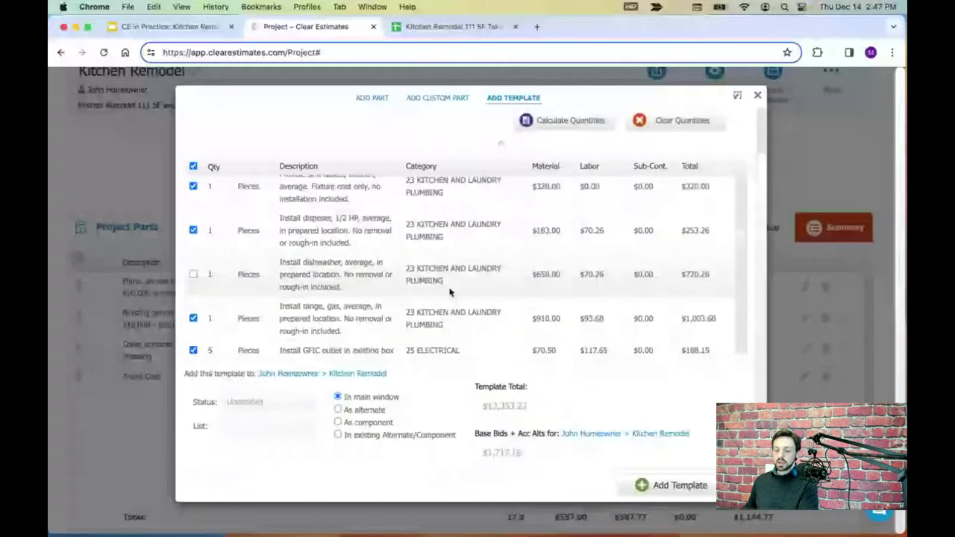
pyautogui.scroll(-5, 451, 294)
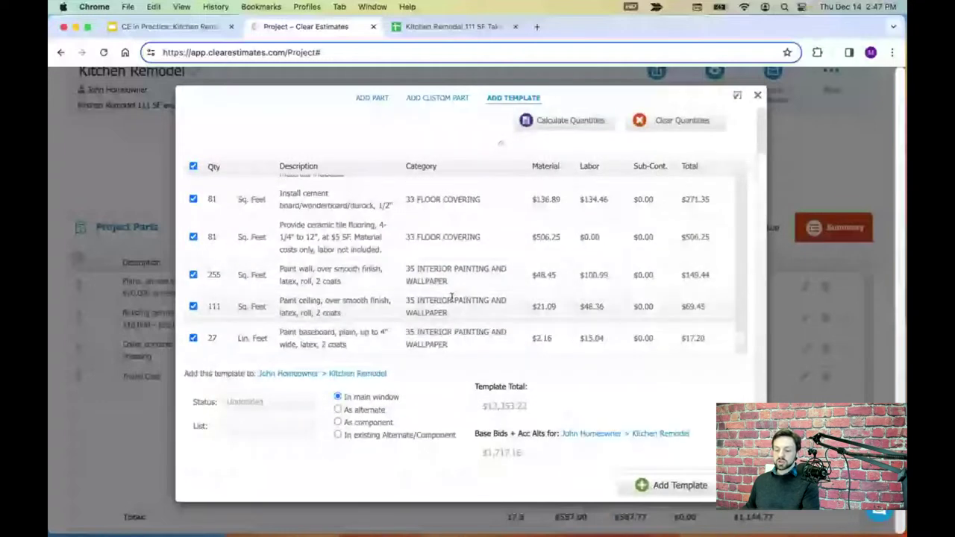
pyautogui.scroll(-2, 471, 301)
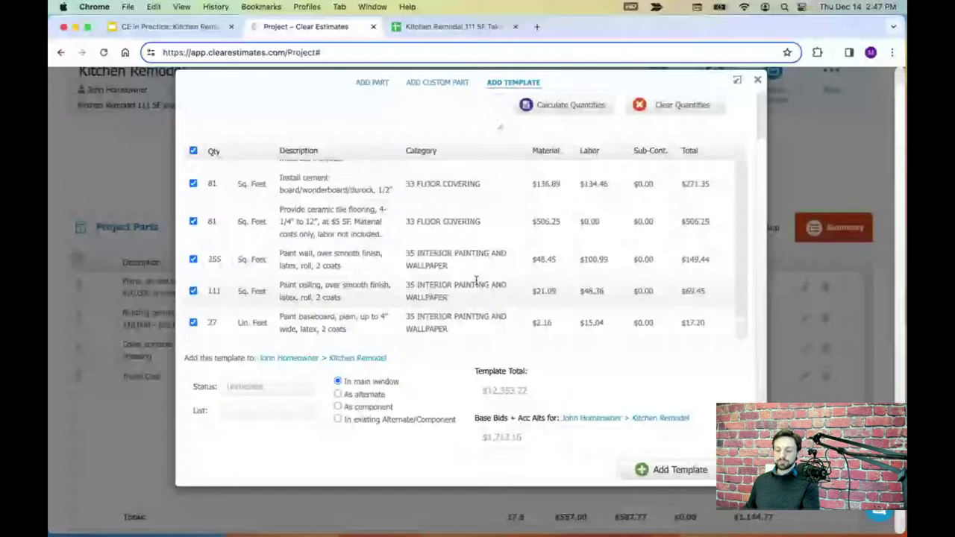
pyautogui.scroll(-1, 474, 288)
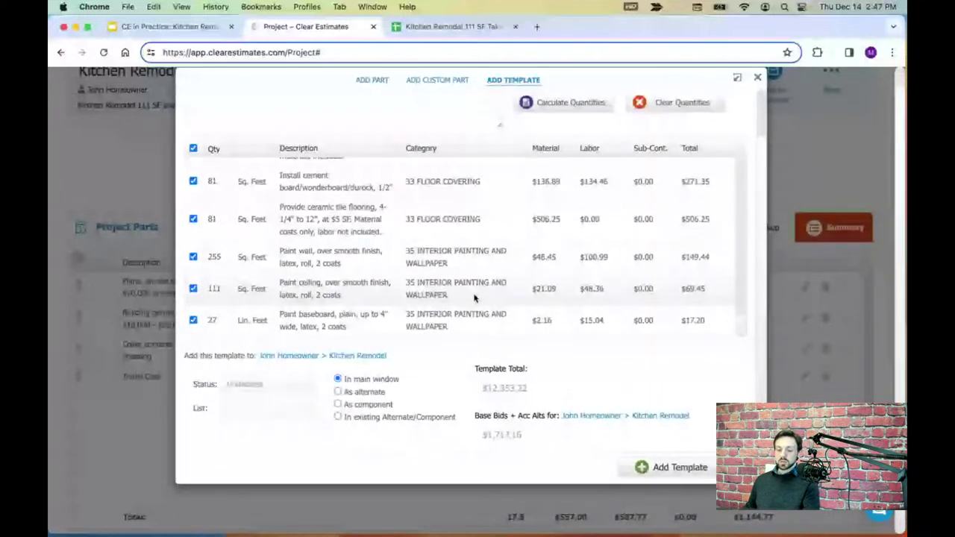
pyautogui.scroll(10, 470, 291)
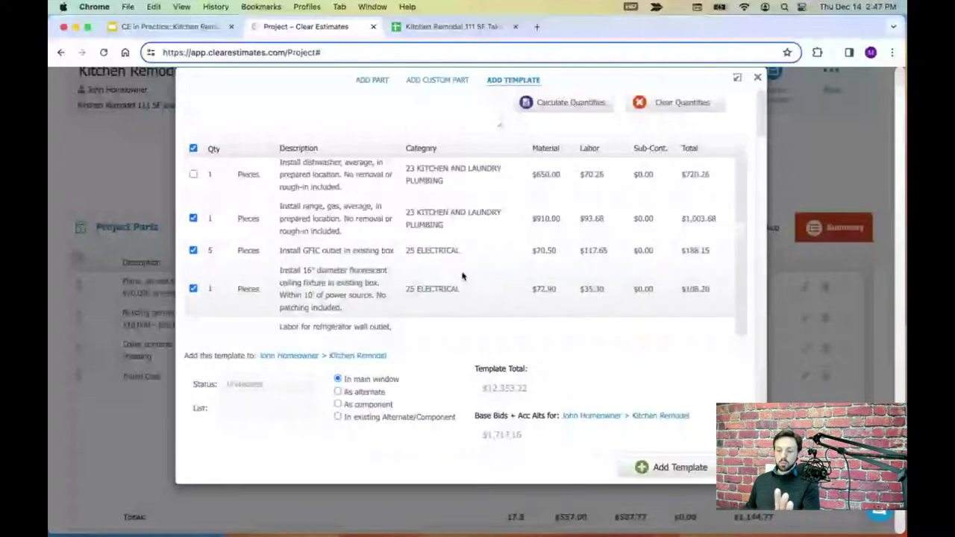
pyautogui.scroll(10, 462, 277)
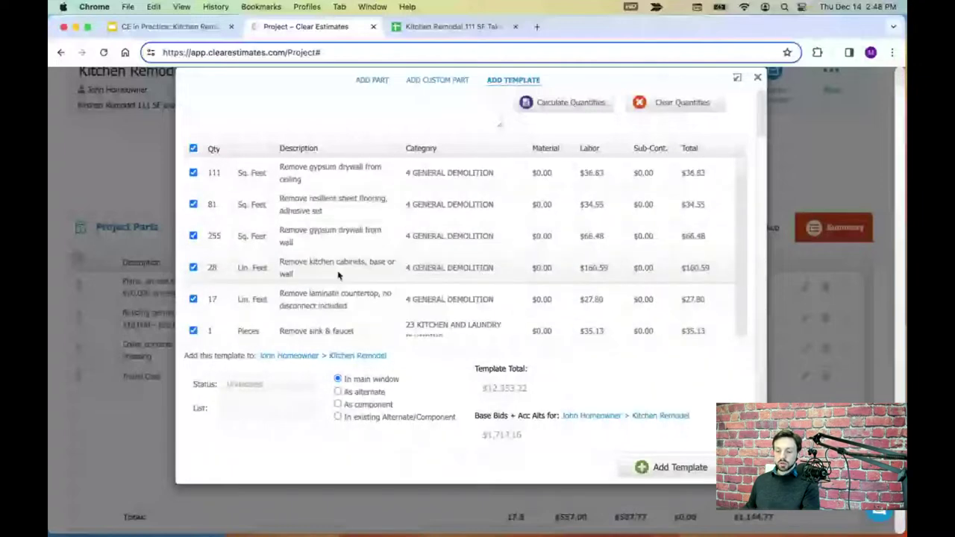
pyautogui.scroll(2, 343, 271)
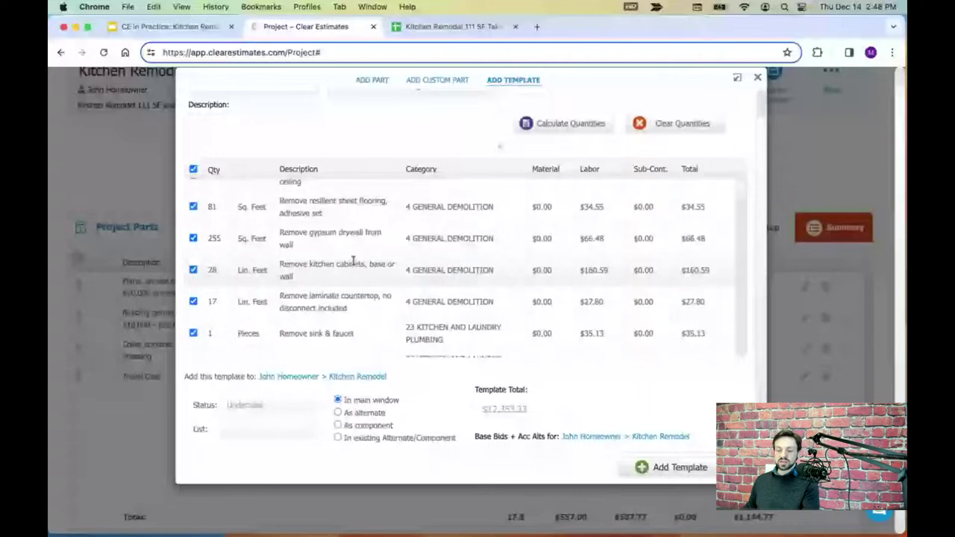
pyautogui.scroll(-5, 353, 260)
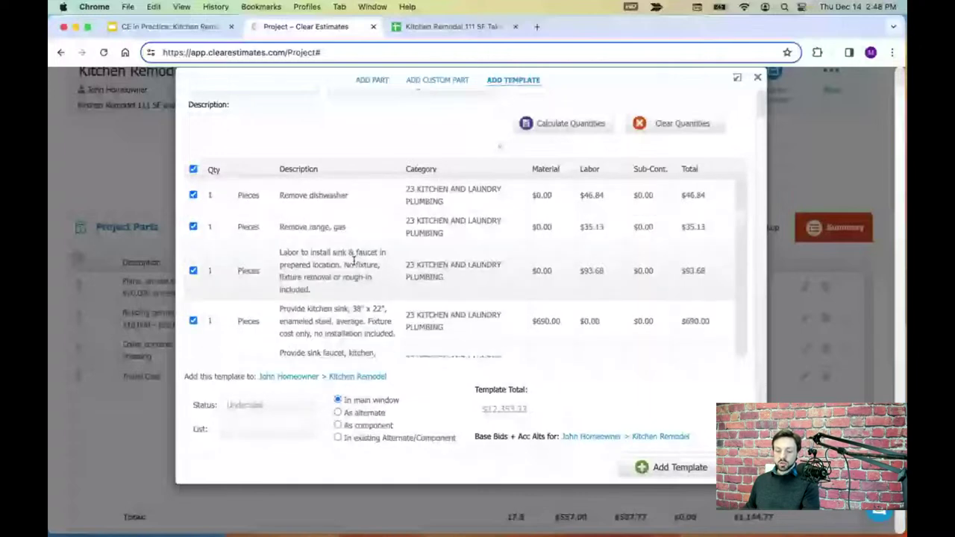
pyautogui.scroll(-10, 353, 259)
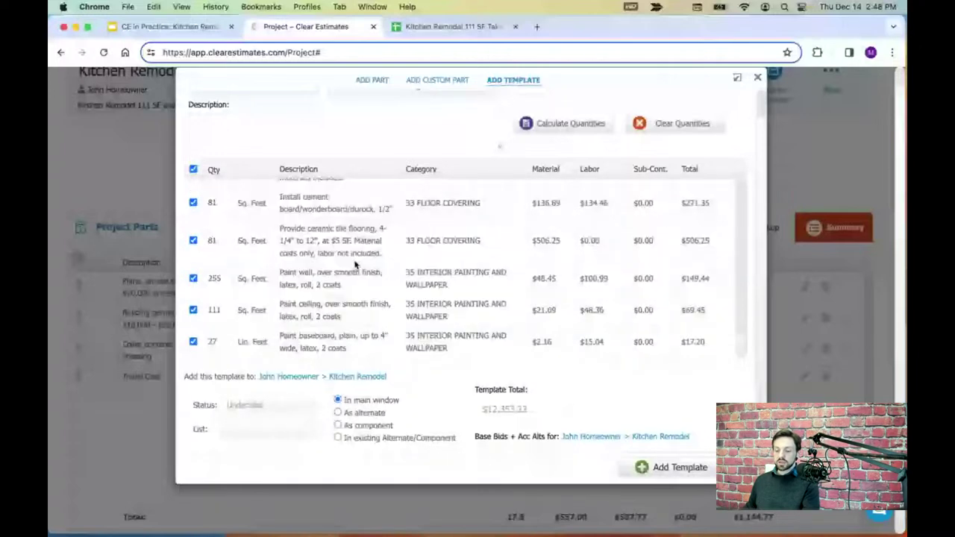
pyautogui.click(672, 468)
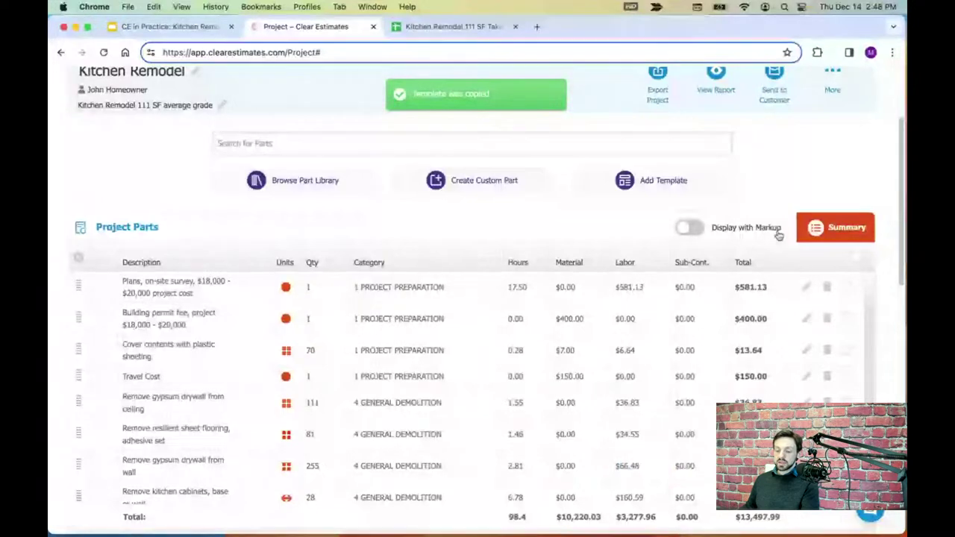
# - Scroll the Project Parts list to check the added rows, from the $581.13 plans and survey line
pyautogui.scroll(-5, 432, 350)
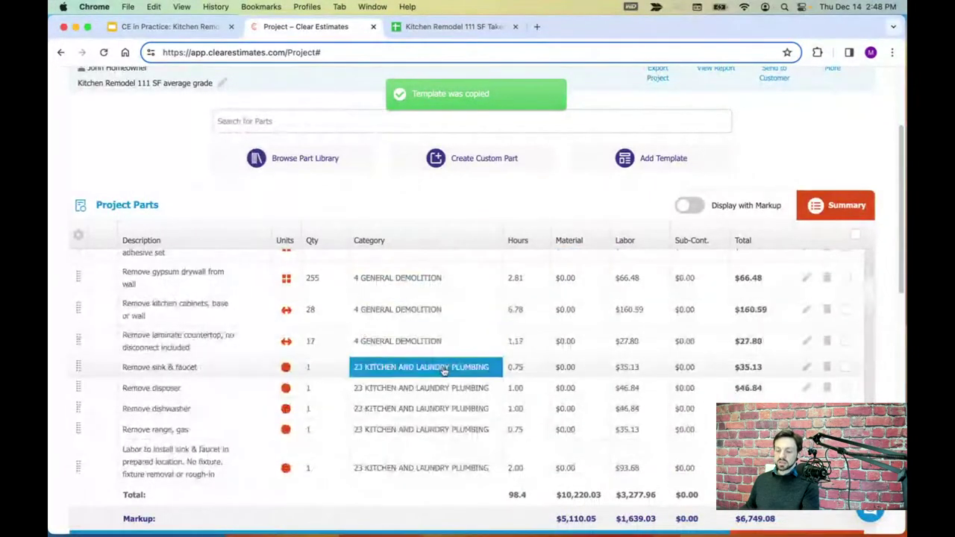
pyautogui.scroll(-5, 444, 371)
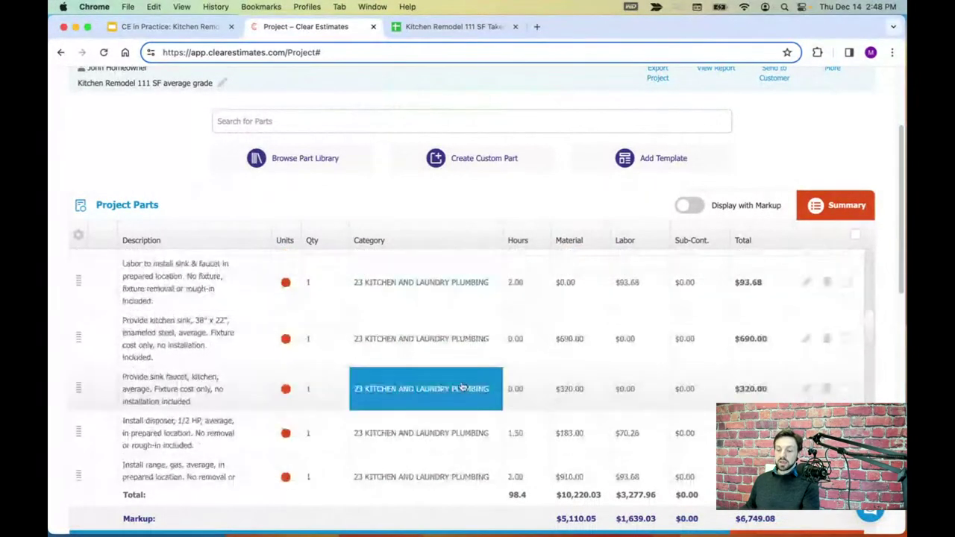
pyautogui.scroll(10, 463, 386)
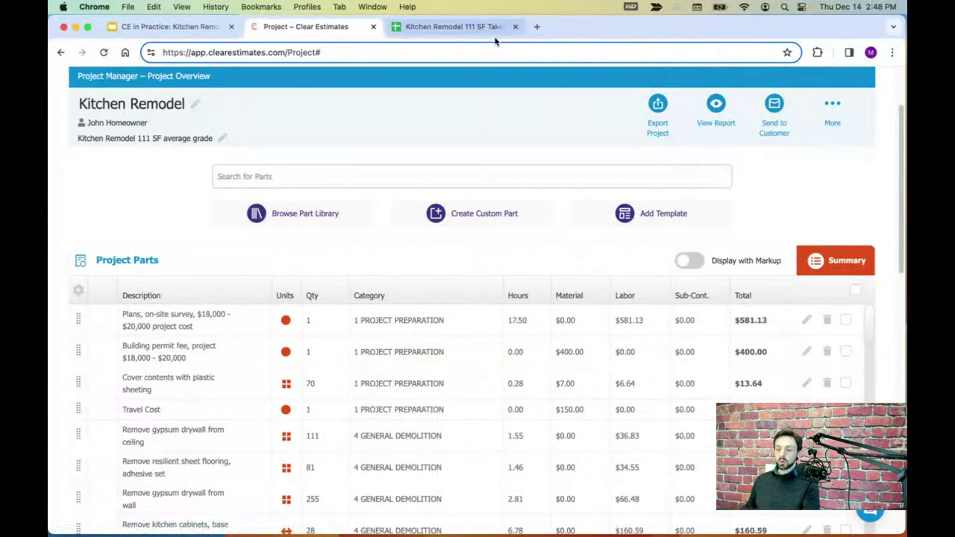
pyautogui.click(441, 27)
# - Look up the 2 CY Dump debris quantity under Finalization in the takeoff sheet
pyautogui.click(70, 358)
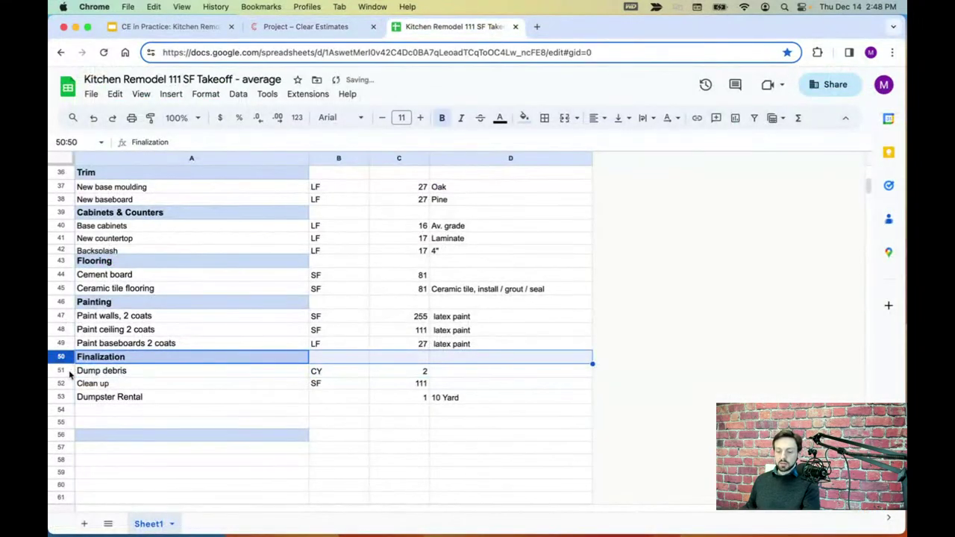
pyautogui.click(67, 371)
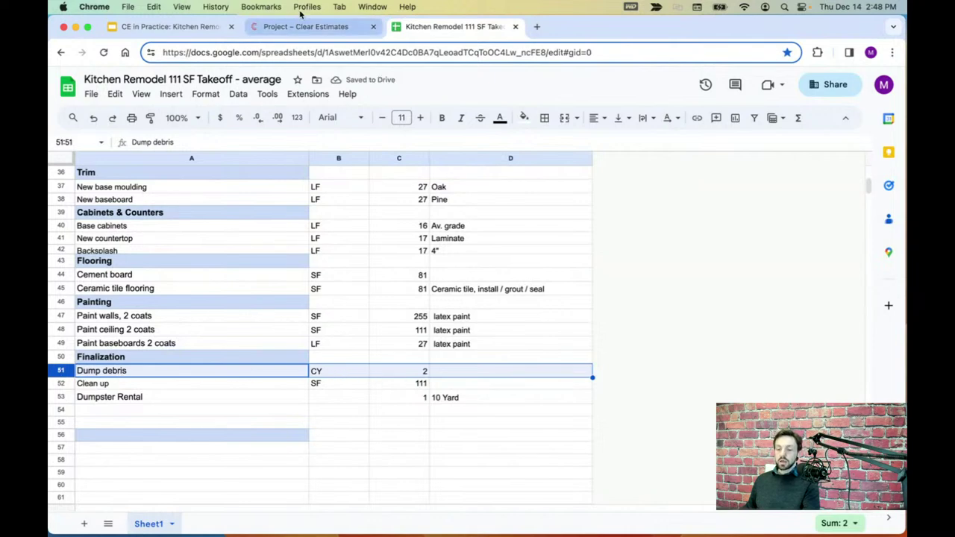
pyautogui.click(316, 26)
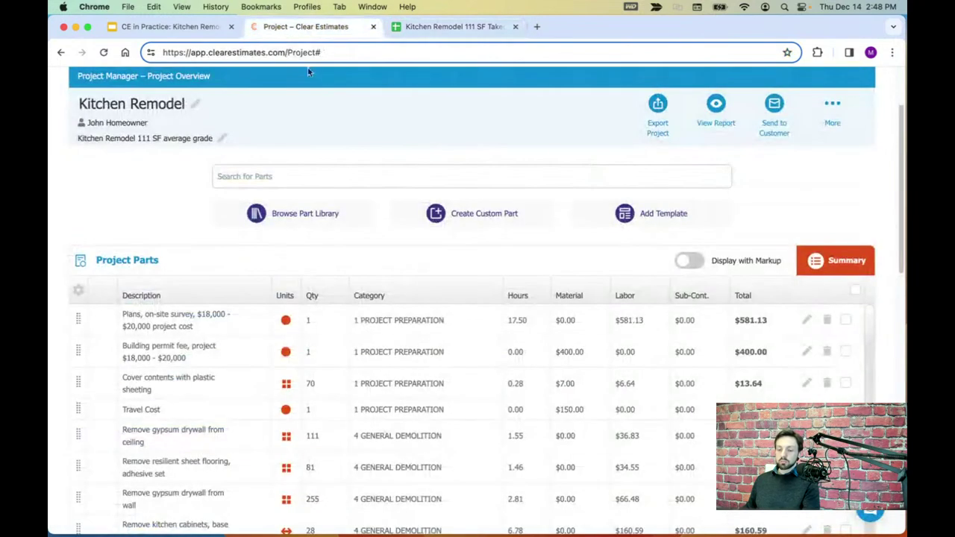
# - Filter the part library to 37 PROJECT FINALIZATION, sub-category Load, Haul & Dump Debris
pyautogui.click(301, 217)
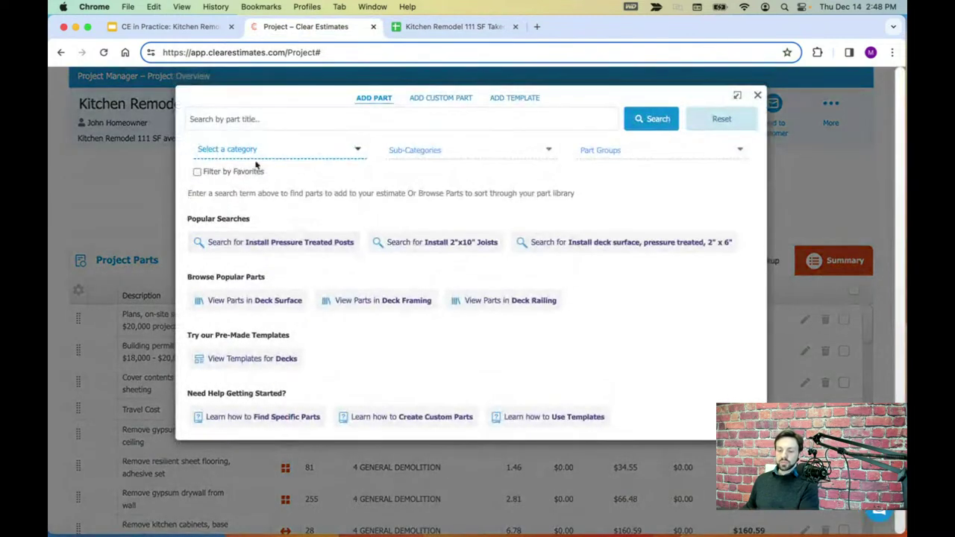
pyautogui.click(249, 150)
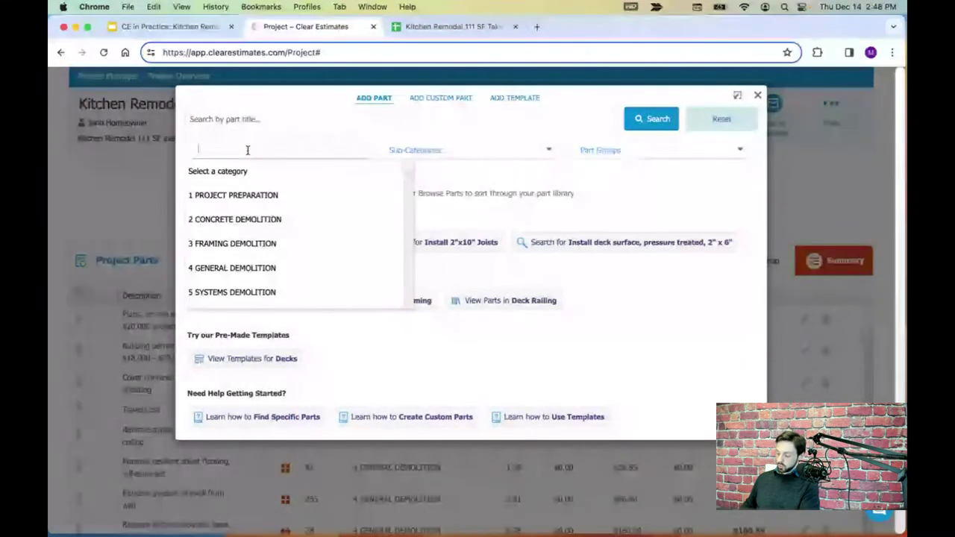
pyautogui.write('finaliza')
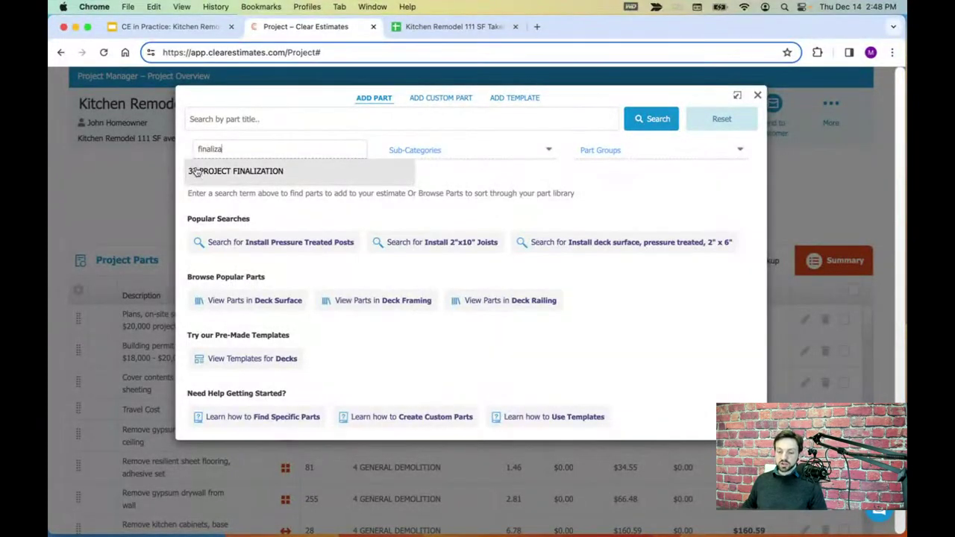
pyautogui.click(195, 172)
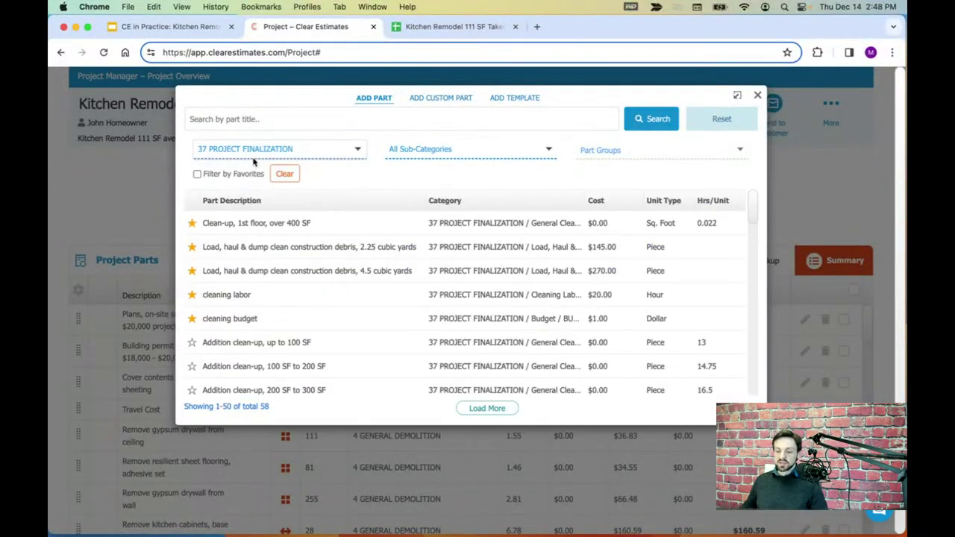
pyautogui.click(436, 158)
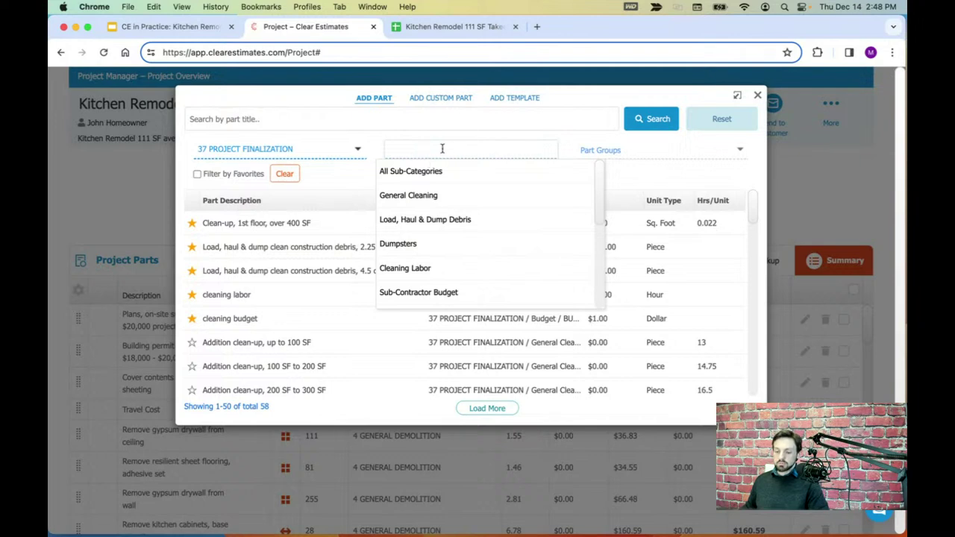
pyautogui.click(427, 220)
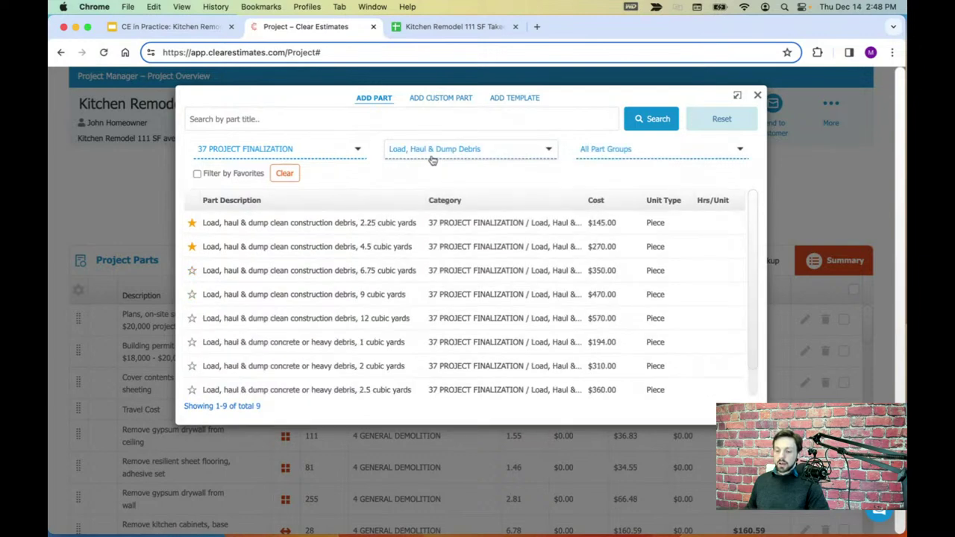
pyautogui.click(464, 27)
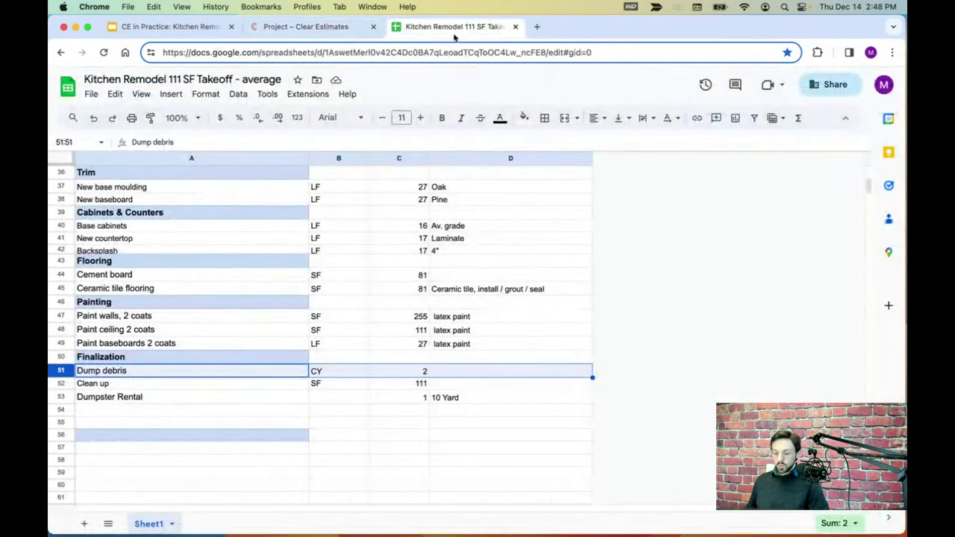
# - Return from the Google Sheets takeoff to the filtered Load, Haul & Dump Debris parts list
pyautogui.click(343, 32)
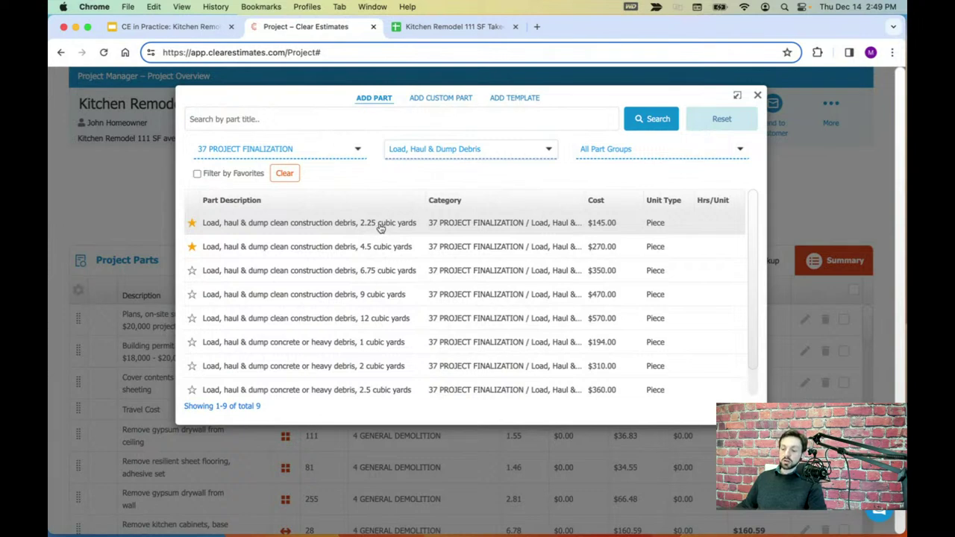
# - Add the $145.00, 2.25 cubic yard load, haul & dump debris part at quantity 1
pyautogui.click(380, 226)
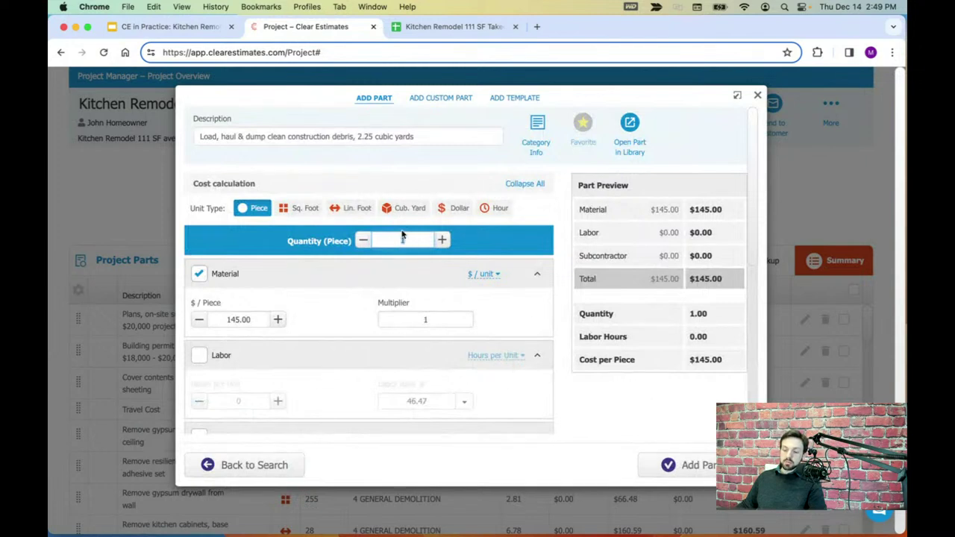
pyautogui.moveTo(418, 143); pyautogui.dragTo(364, 135)
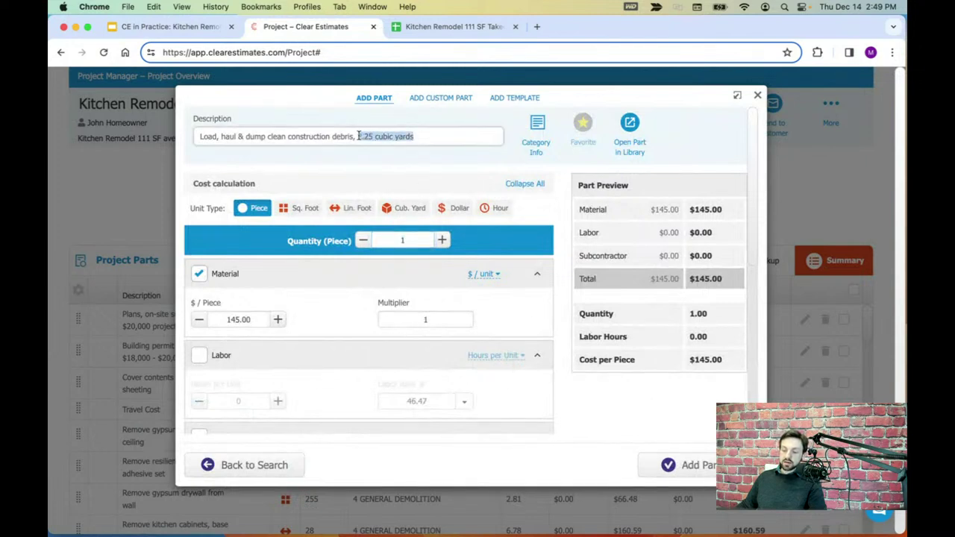
pyautogui.click(416, 240)
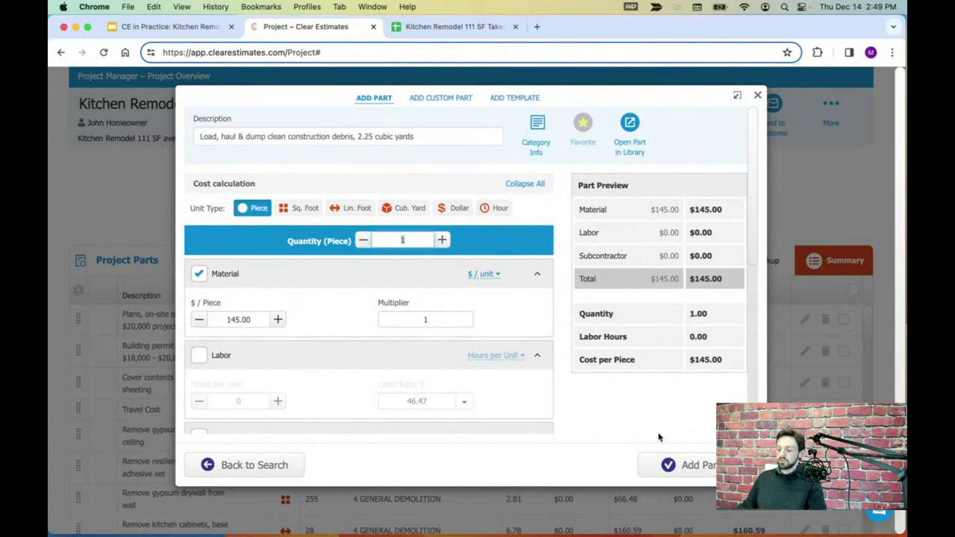
pyautogui.click(685, 464)
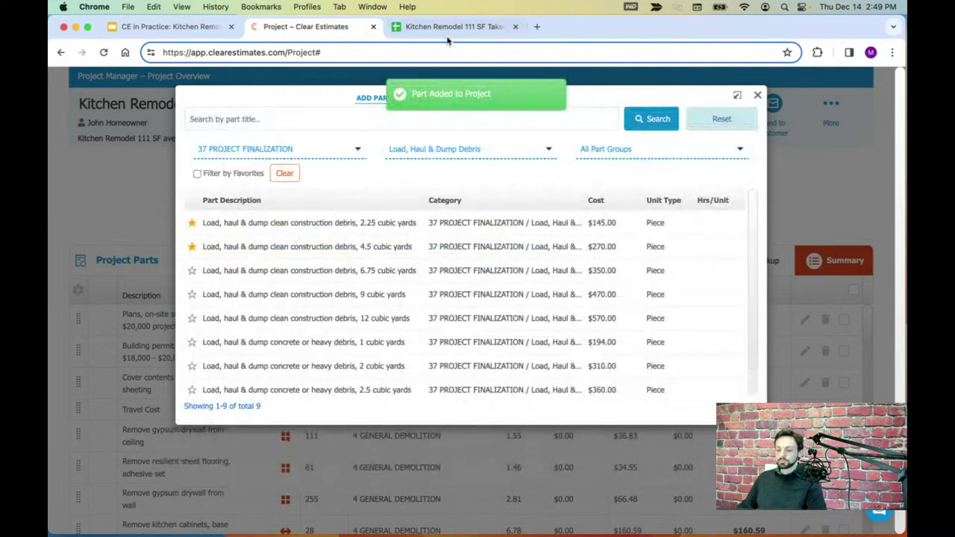
# - Look up the Clean up row in the takeoff, then return to the part search
pyautogui.click(448, 26)
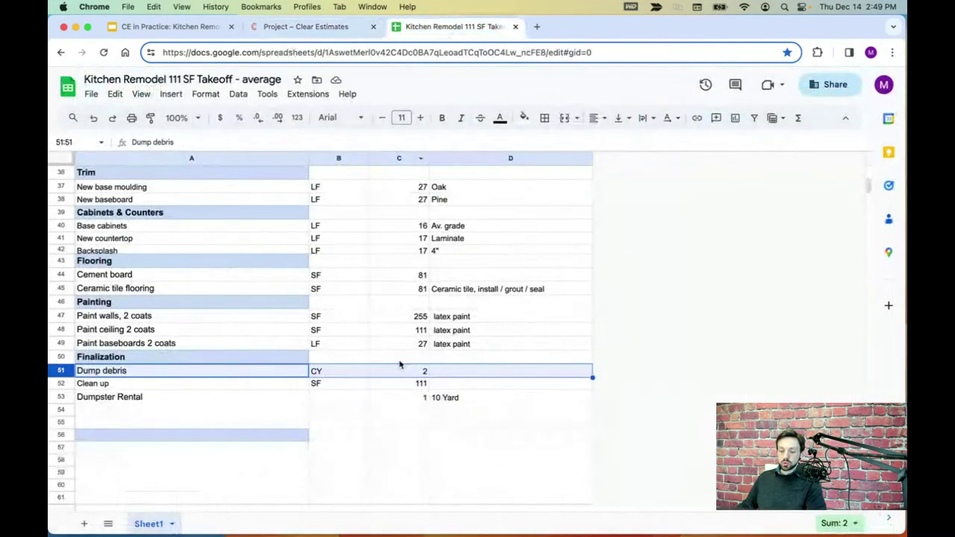
pyautogui.click(64, 384)
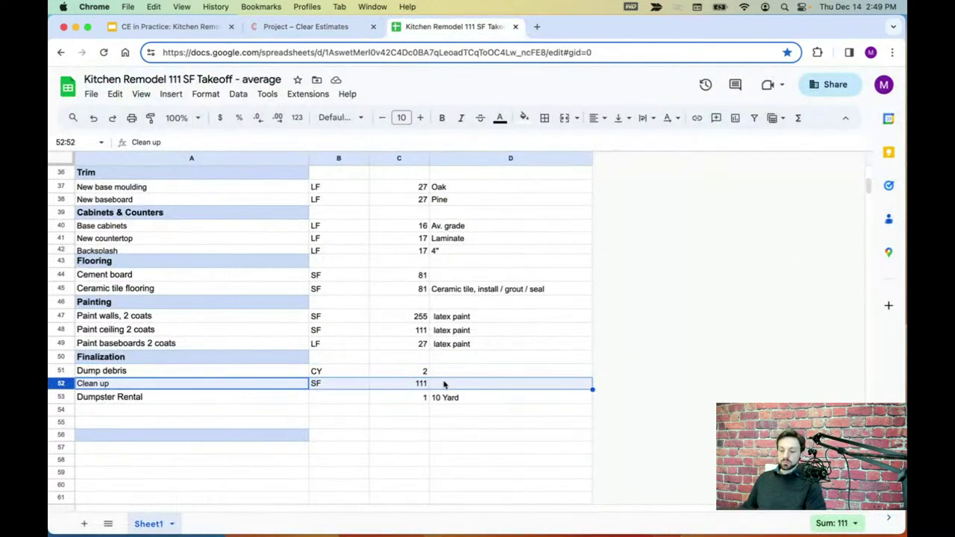
pyautogui.click(340, 22)
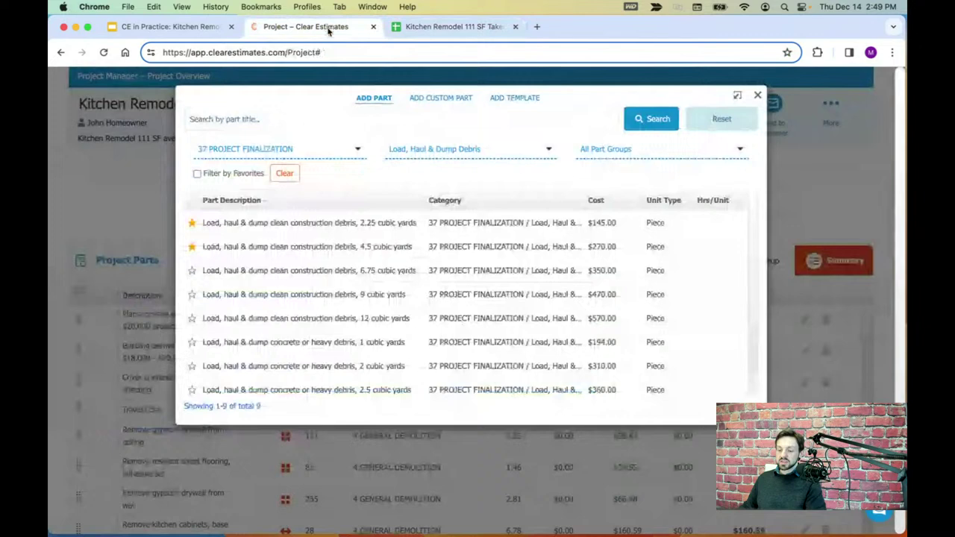
# - Filter the parts library to General Cleaning, Kitchen Or Bath Project
pyautogui.click(456, 147)
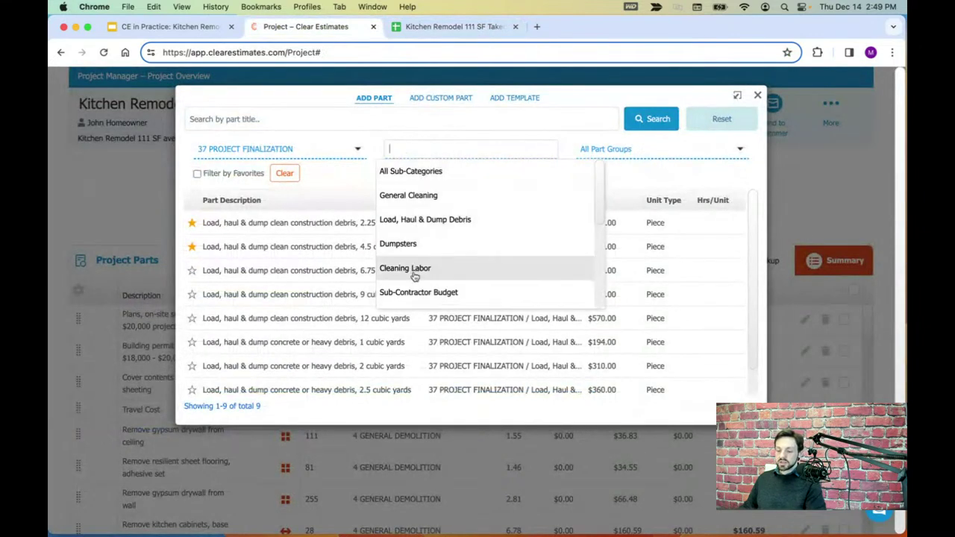
pyautogui.click(415, 277)
pyautogui.click(477, 154)
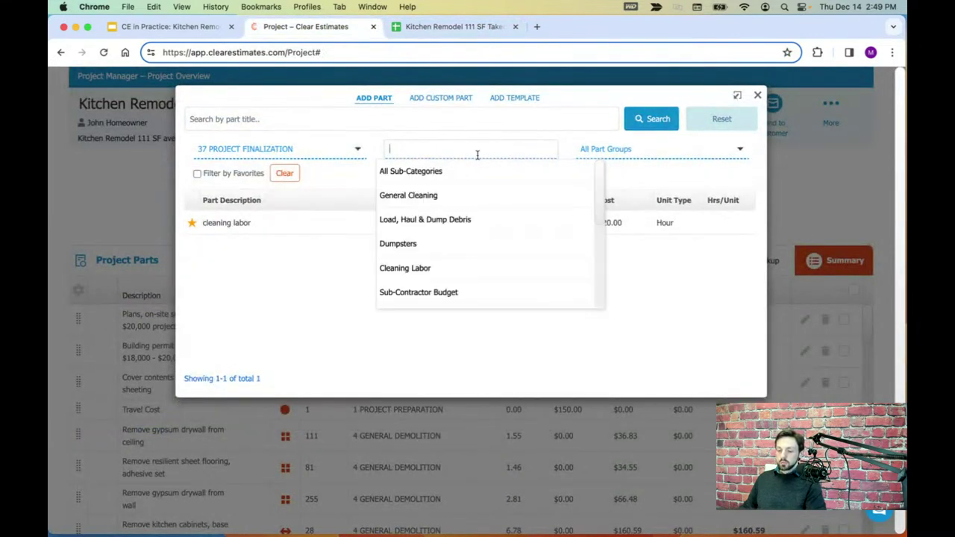
pyautogui.click(418, 200)
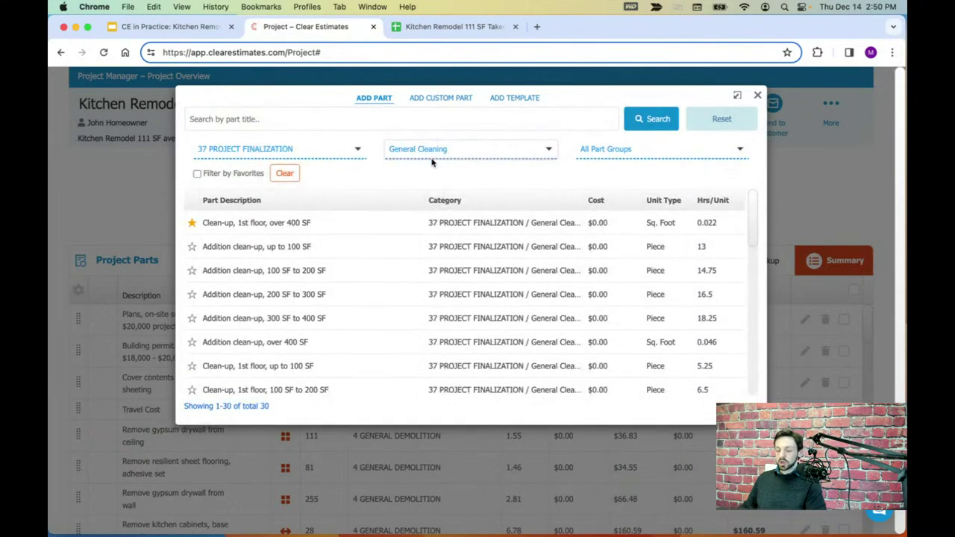
pyautogui.click(621, 153)
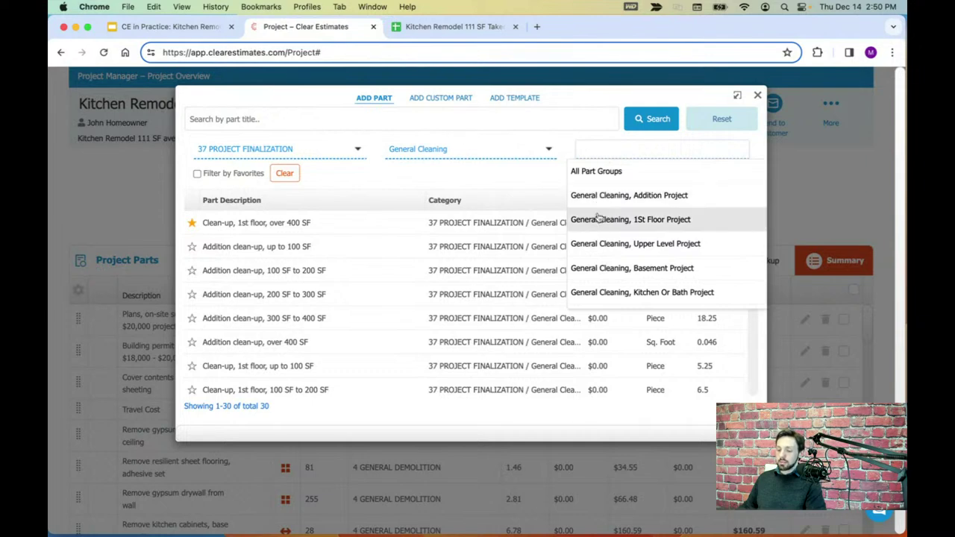
pyautogui.click(662, 293)
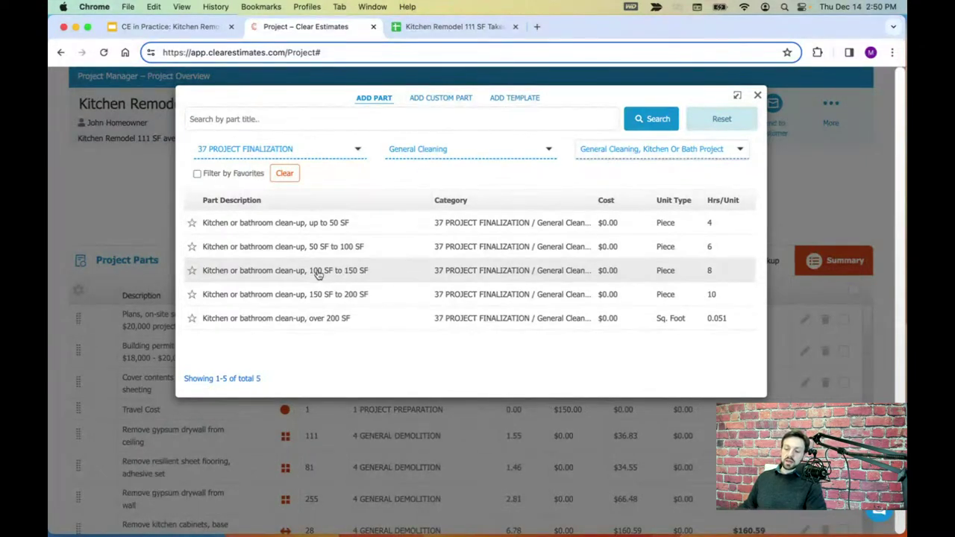
# - Add the kitchen or bathroom clean-up, 100 SF to 150 SF part ($189.60, 8 labor hours)
pyautogui.click(338, 278)
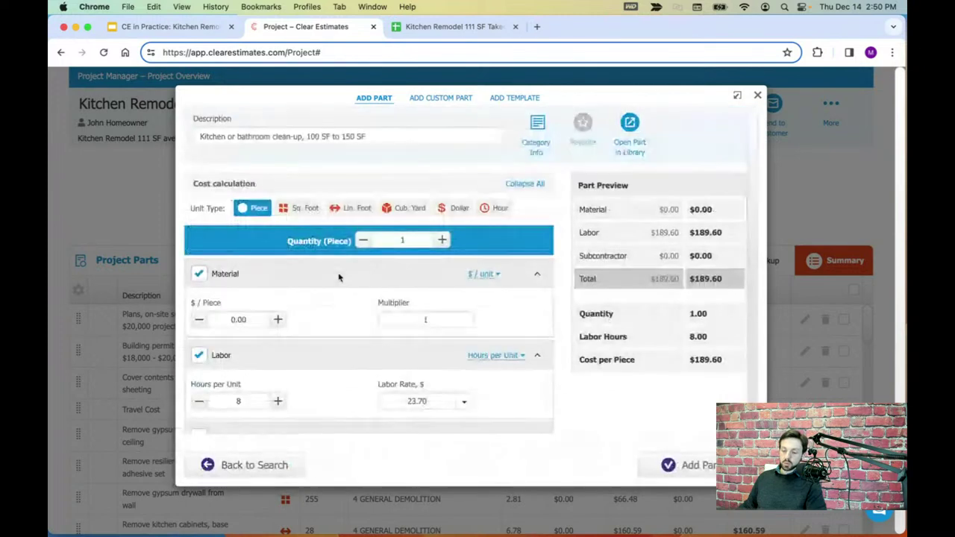
pyautogui.moveTo(368, 137); pyautogui.dragTo(303, 134)
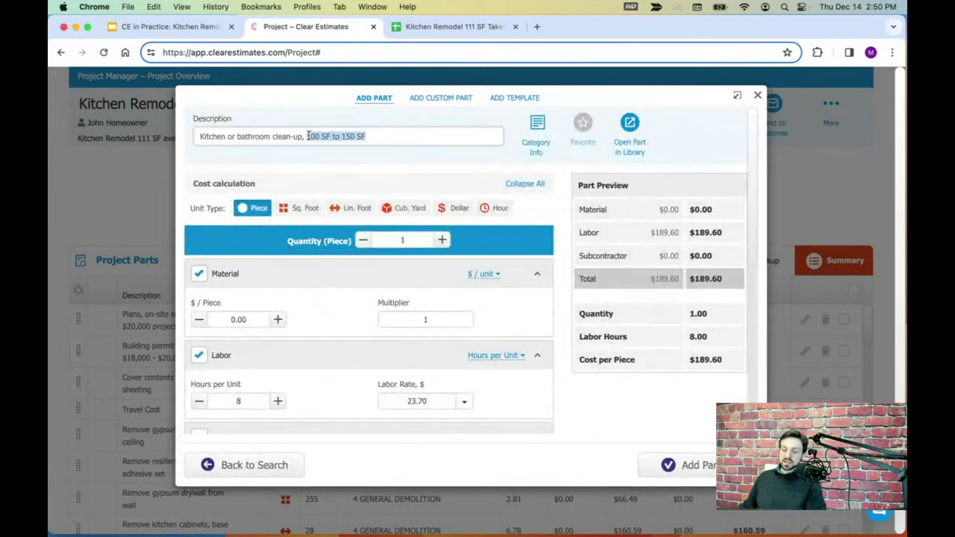
pyautogui.click(406, 239)
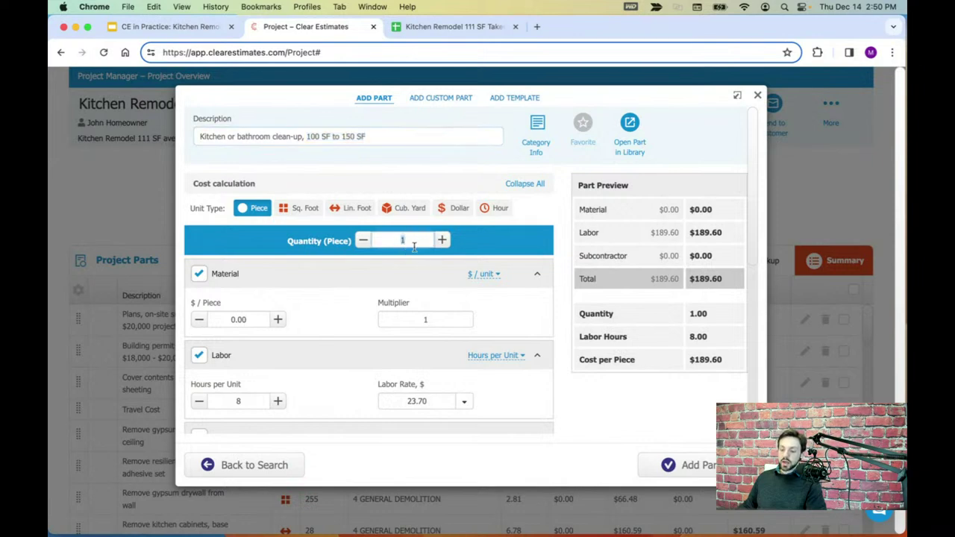
pyautogui.click(688, 464)
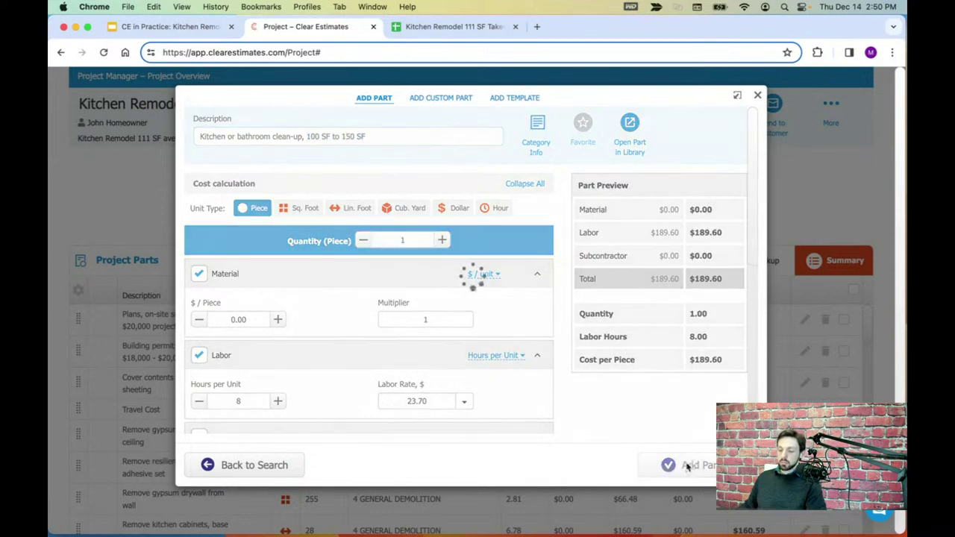
pyautogui.click(481, 27)
# - Check the Dumpster Rental row in the takeoff and filter the parts to Dumpsters
pyautogui.click(64, 396)
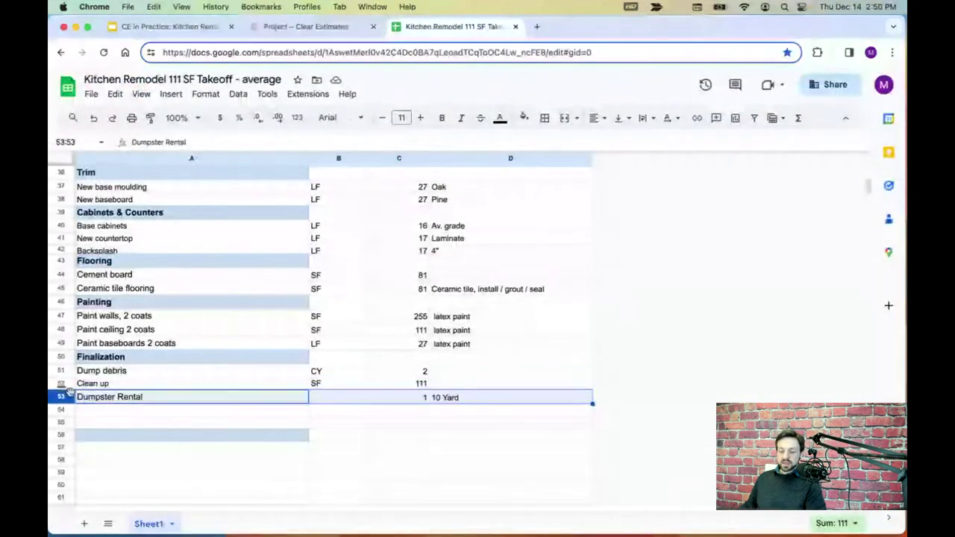
pyautogui.click(336, 28)
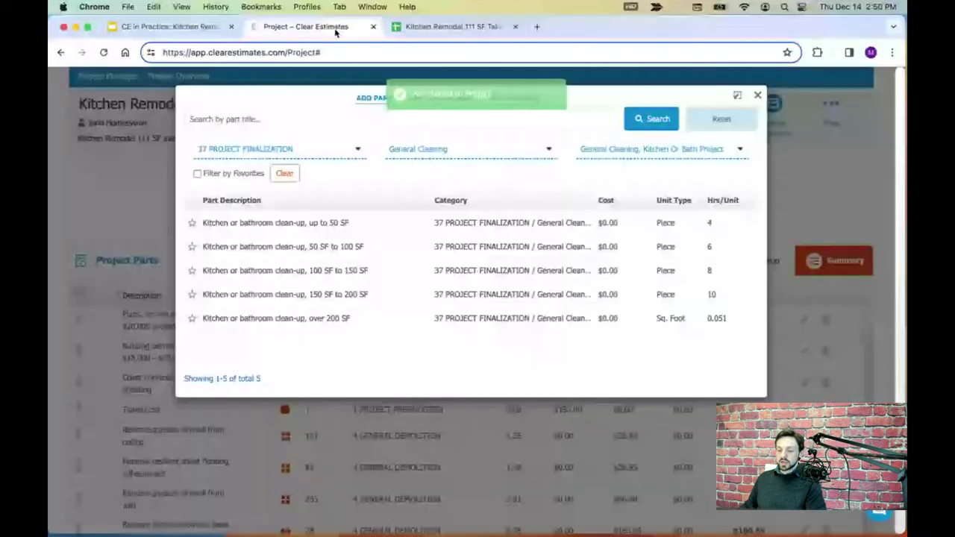
pyautogui.click(452, 145)
pyautogui.click(403, 243)
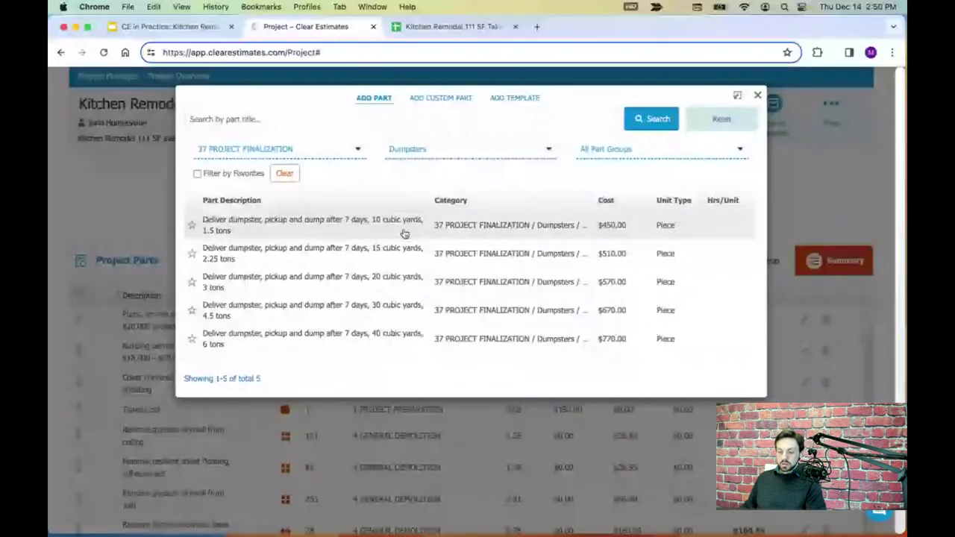
# - Add the $450.00 10-cubic-yard dumpster delivery part and close the parts window
pyautogui.click(405, 227)
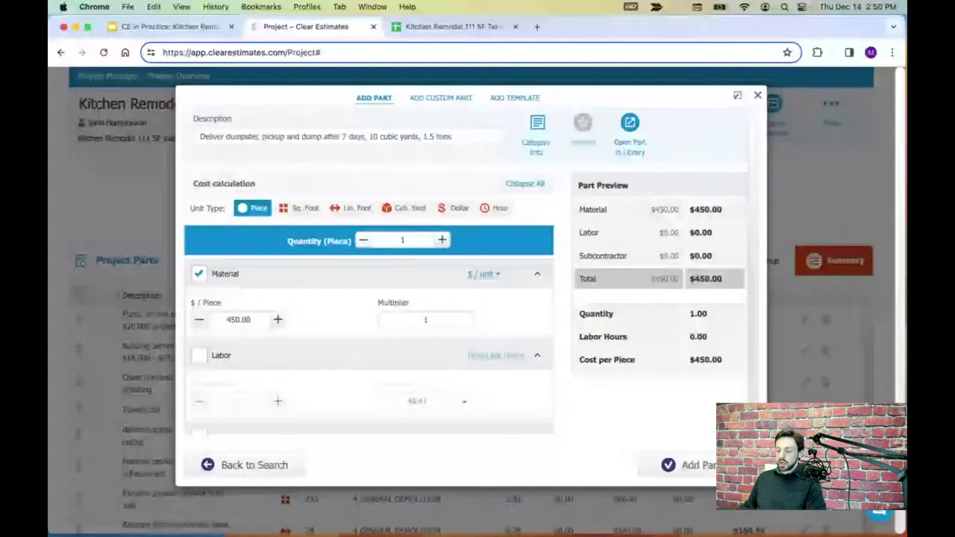
pyautogui.click(675, 465)
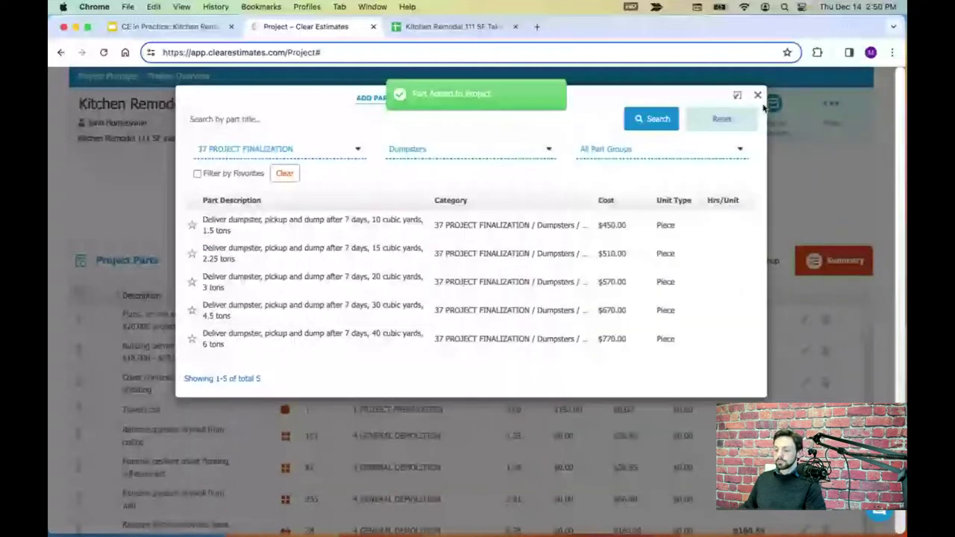
pyautogui.click(757, 95)
pyautogui.click(451, 26)
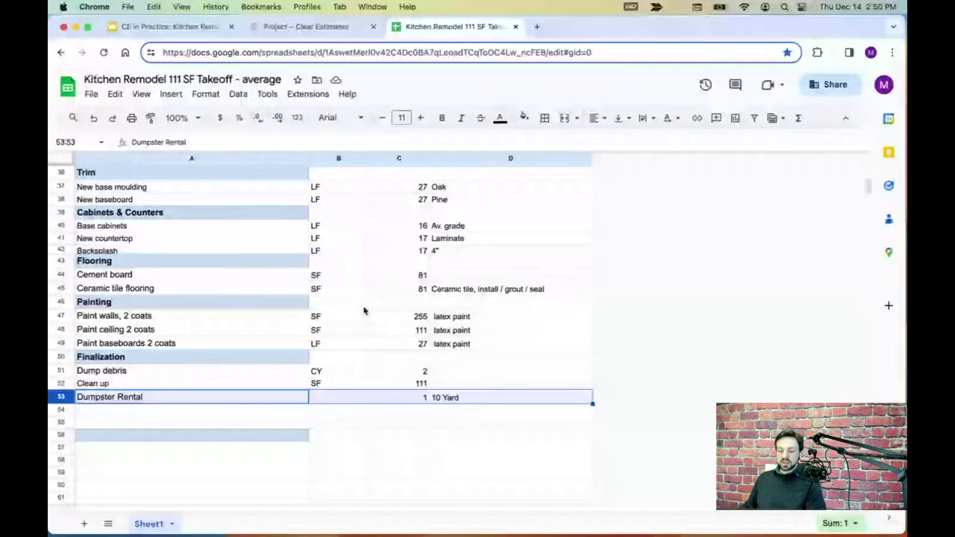
# - Find the Refrigerator wall outlet line (row 26) in the takeoff, then return to the Kitchen Remodel parts list
pyautogui.scroll(1, 348, 363)
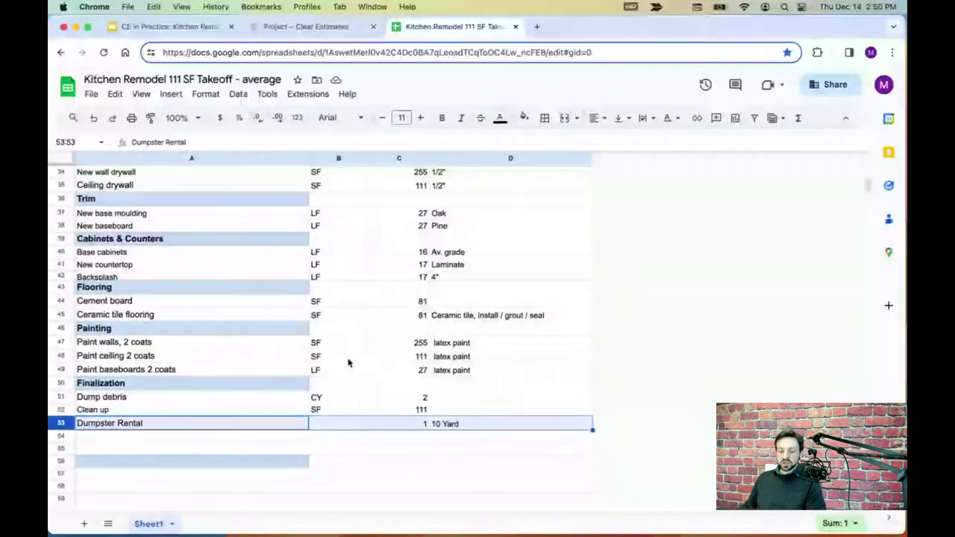
pyautogui.scroll(3, 347, 363)
pyautogui.scroll(3, 356, 369)
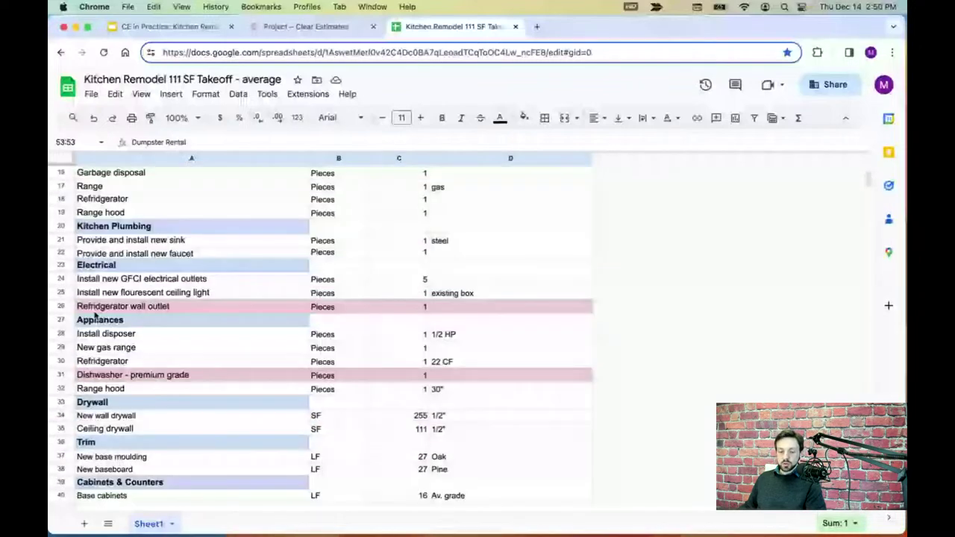
pyautogui.click(61, 306)
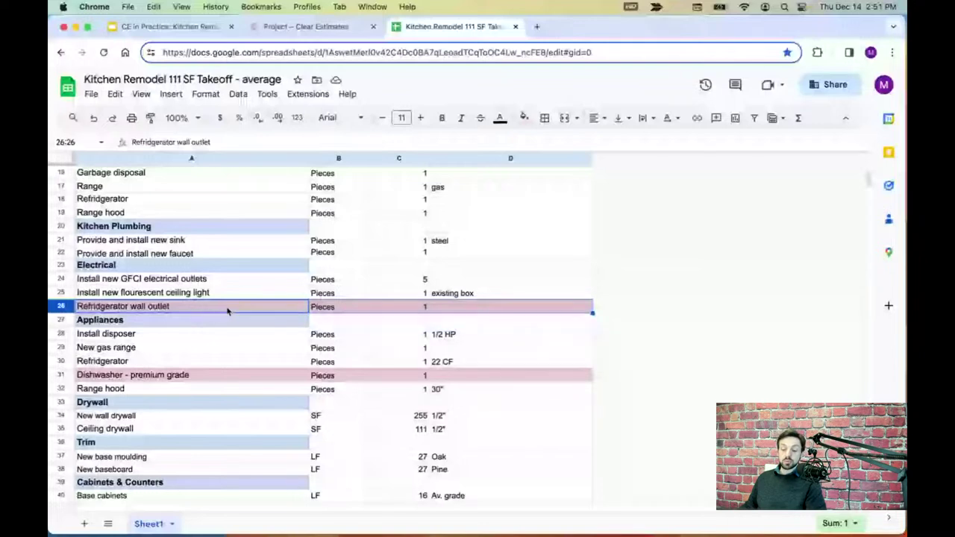
pyautogui.click(304, 26)
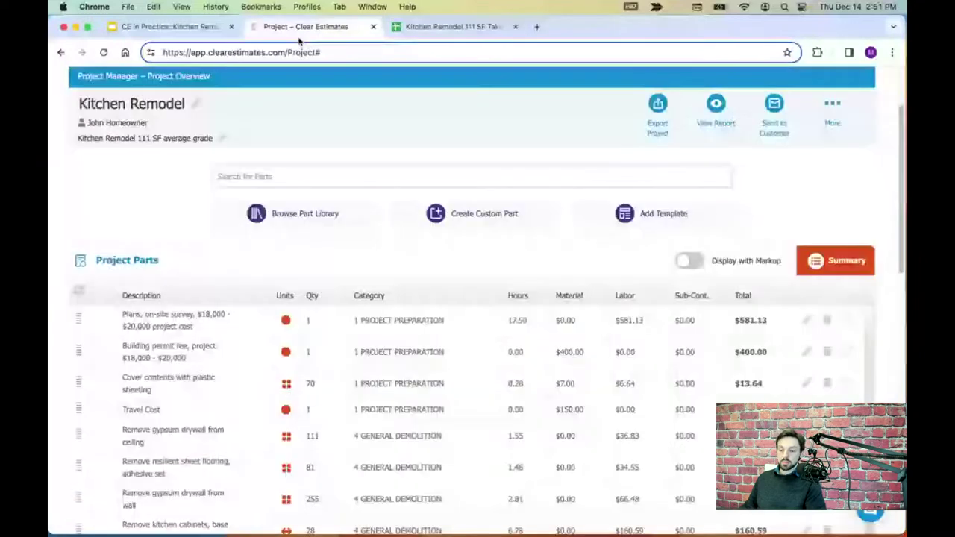
# - Refile the refrigerator wall outlet labor part from 26 APPLIANCES under 25 ELECTRICAL
pyautogui.scroll(-1, 447, 318)
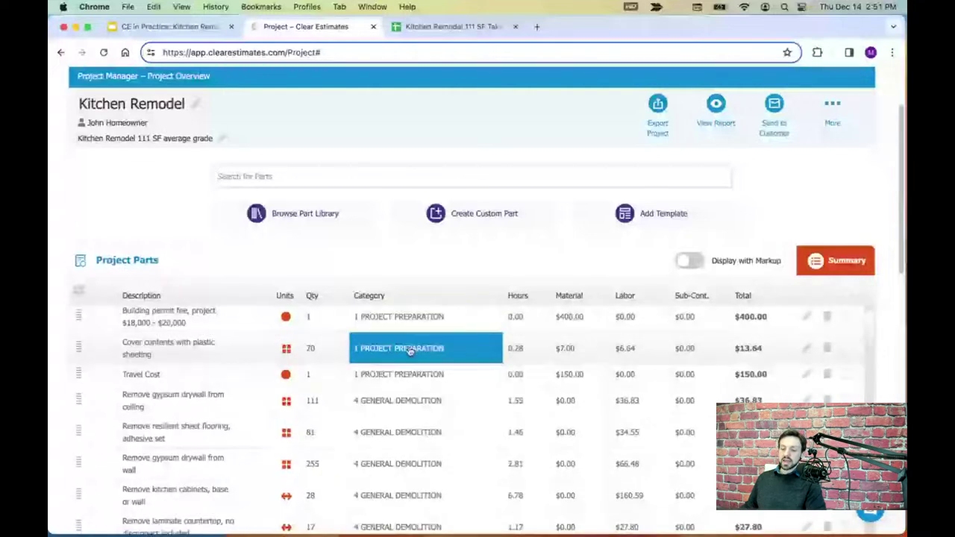
pyautogui.scroll(1, 411, 339)
pyautogui.scroll(-2, 403, 373)
pyautogui.scroll(-4, 407, 373)
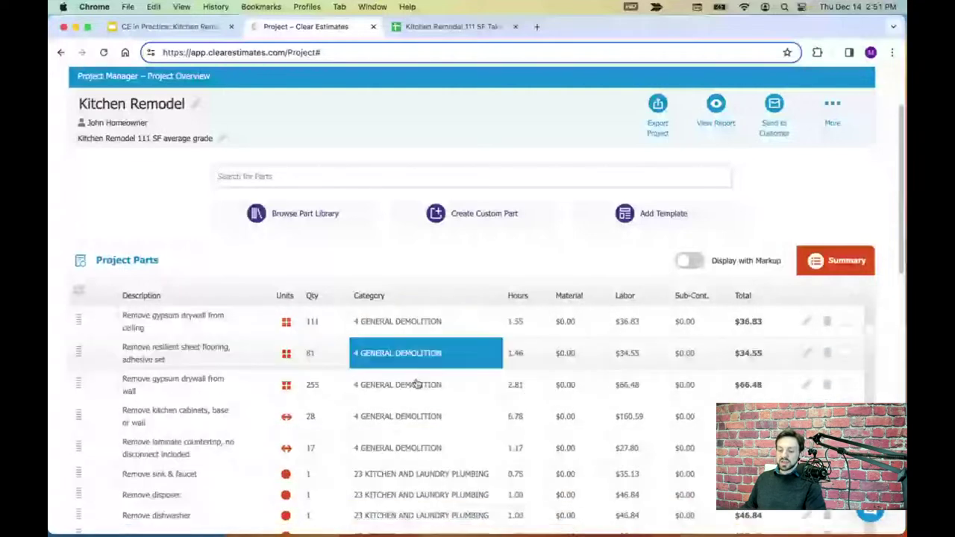
pyautogui.scroll(-8, 414, 389)
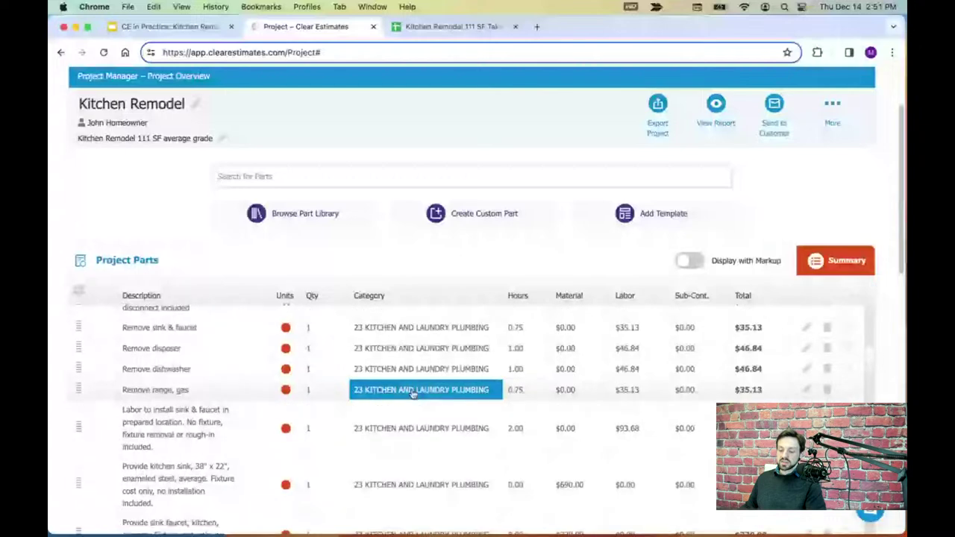
pyautogui.scroll(-5, 413, 396)
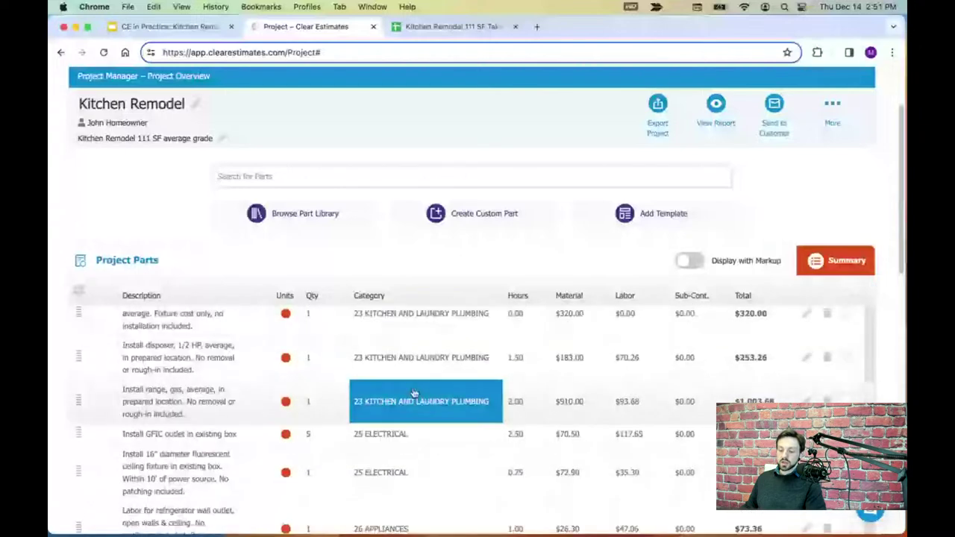
pyautogui.scroll(2, 412, 400)
pyautogui.scroll(-1, 412, 396)
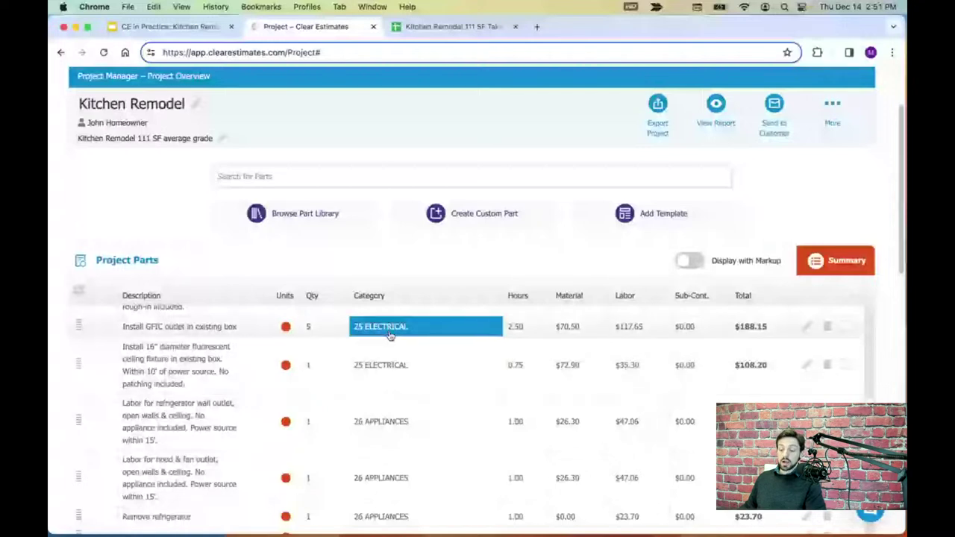
pyautogui.click(387, 430)
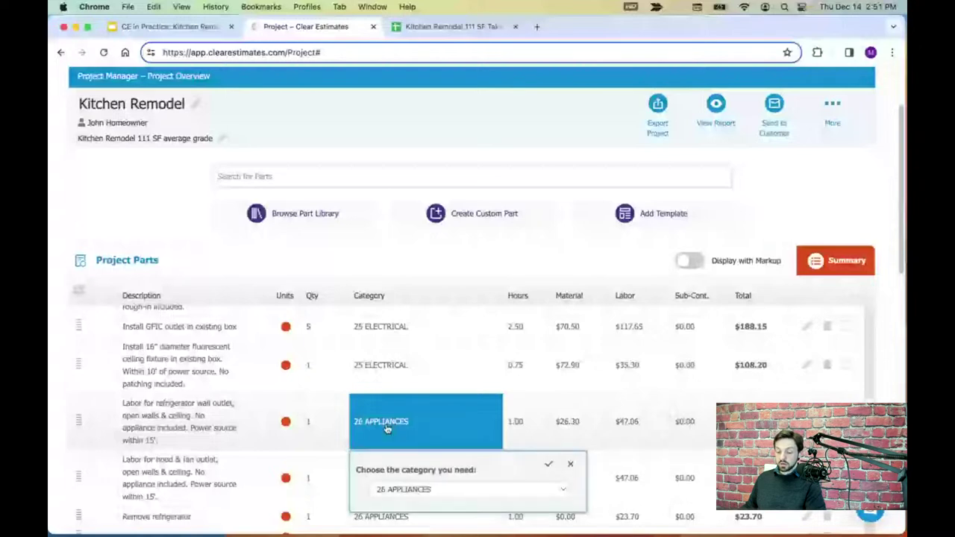
pyautogui.click(425, 491)
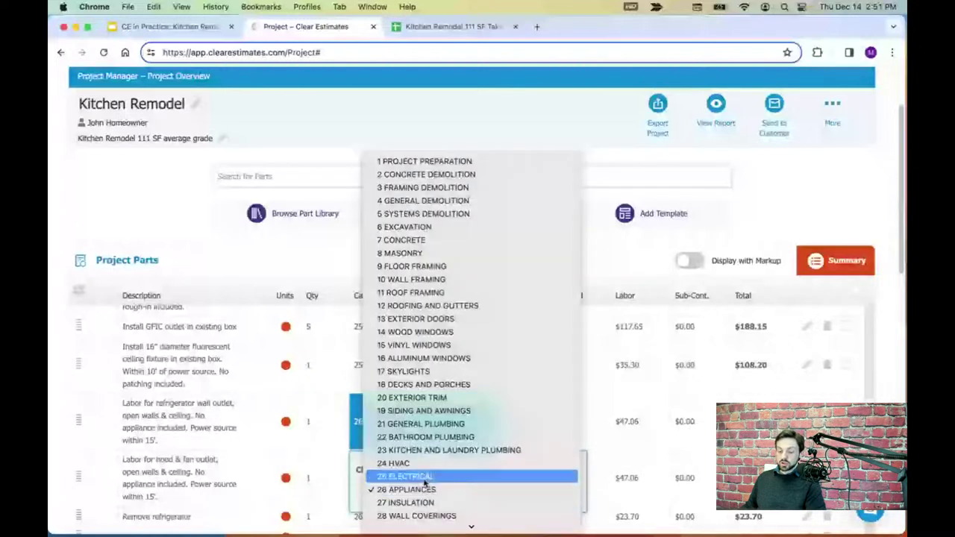
pyautogui.click(421, 477)
pyautogui.click(551, 467)
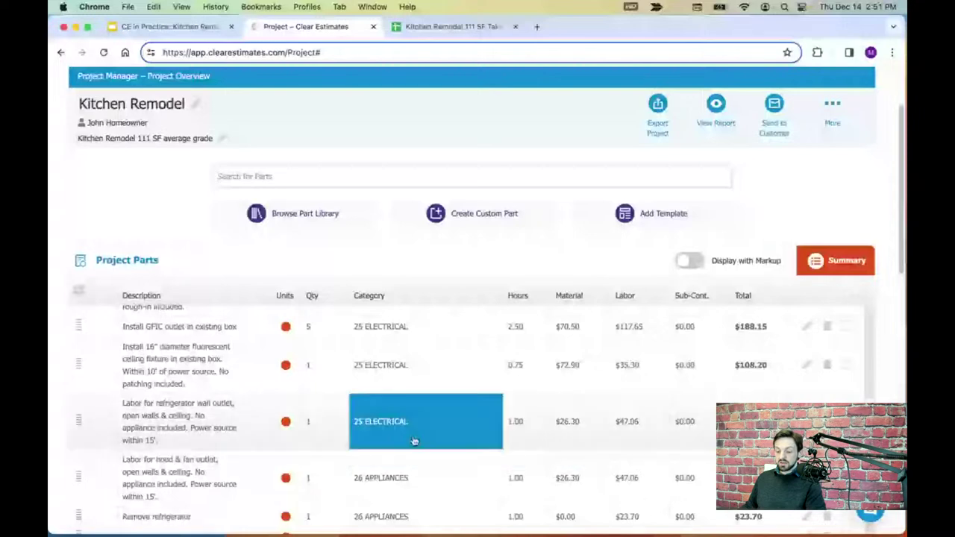
# - Scroll back to the top of the parts list and go to the takeoff spreadsheet
pyautogui.scroll(-3, 403, 435)
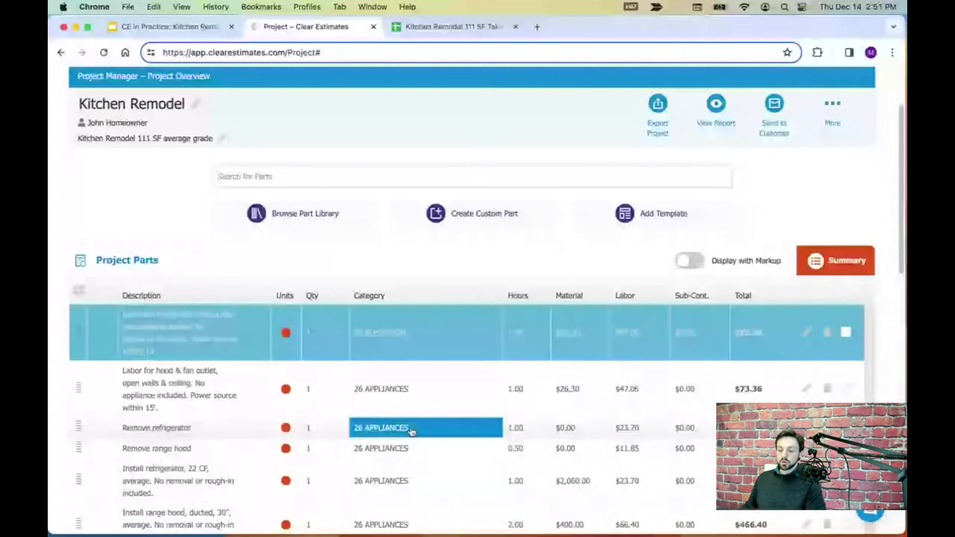
pyautogui.scroll(2, 414, 438)
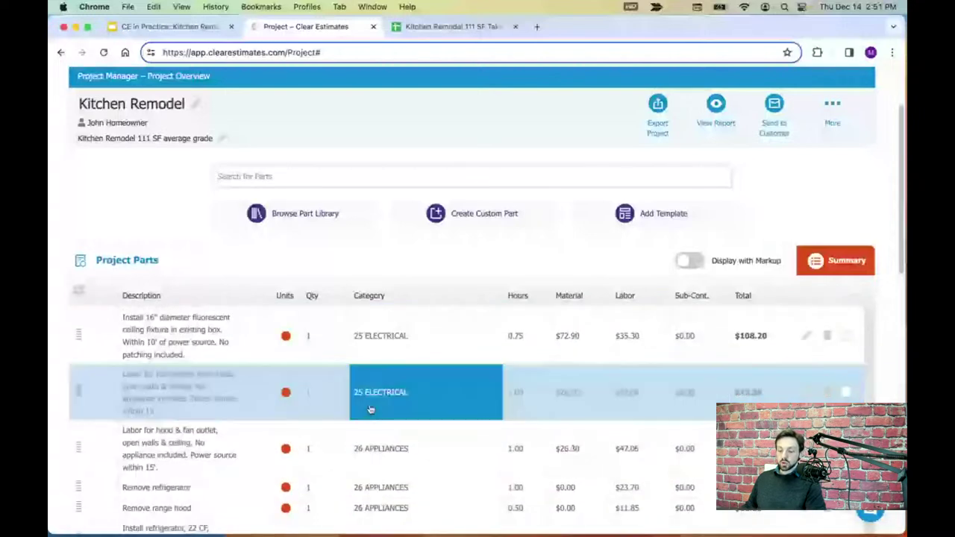
pyautogui.scroll(2, 403, 407)
pyautogui.scroll(1, 403, 408)
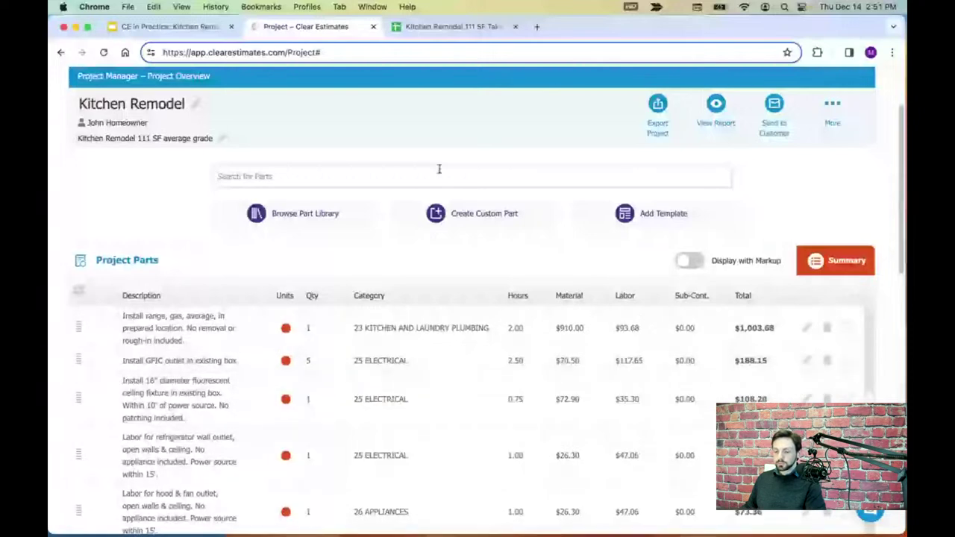
pyautogui.click(452, 27)
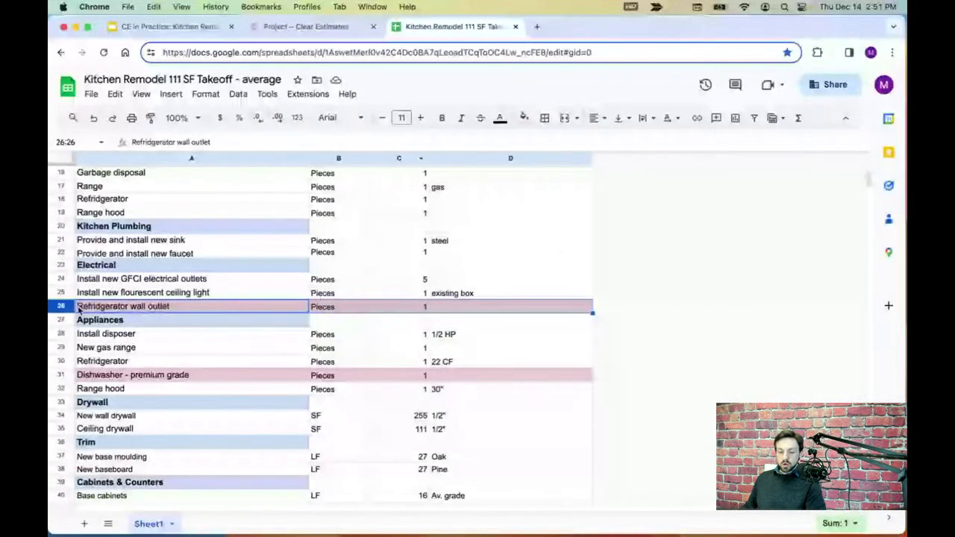
# - Reset the pink fill on the Refrigerator wall outlet (row 26) and Dishwasher - premium grade (row 31) rows
pyautogui.click(524, 117)
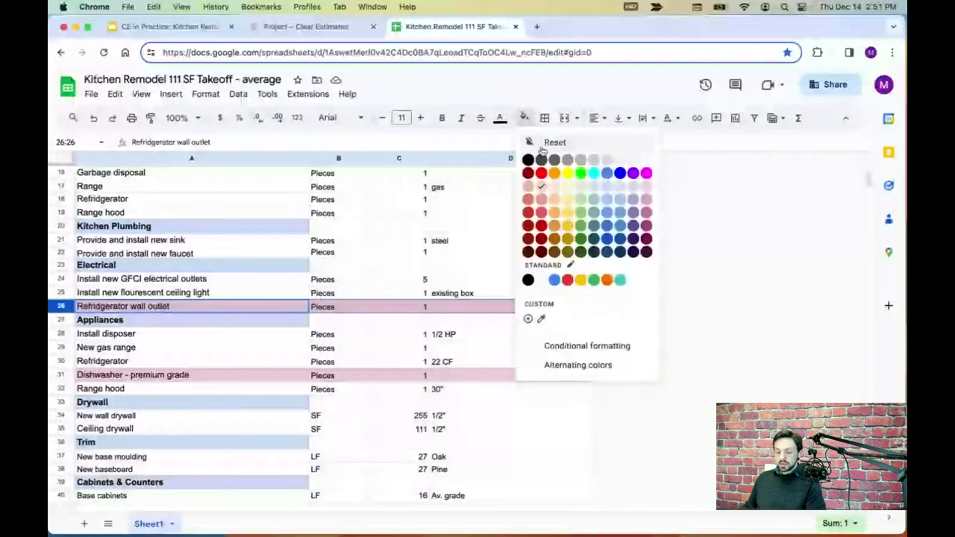
pyautogui.click(547, 142)
pyautogui.click(61, 374)
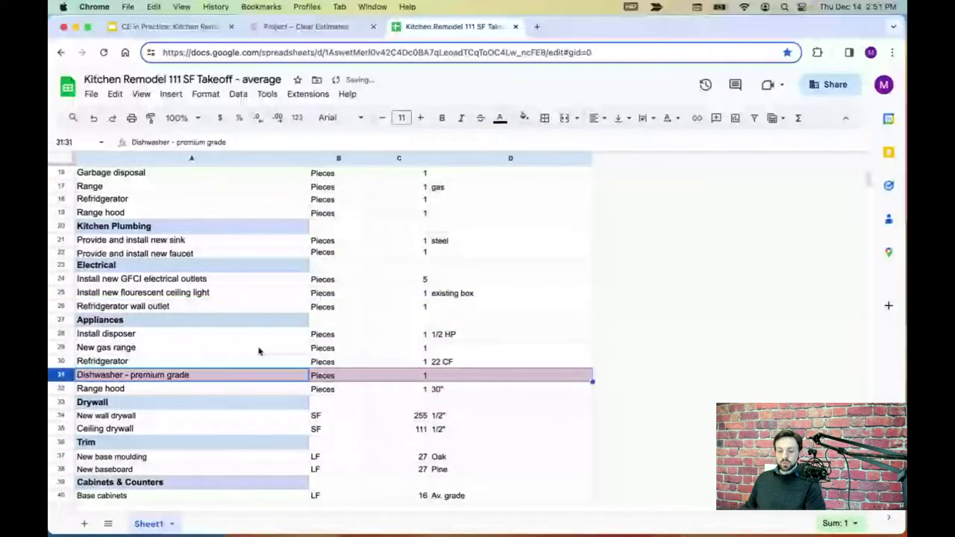
pyautogui.scroll(-1, 259, 351)
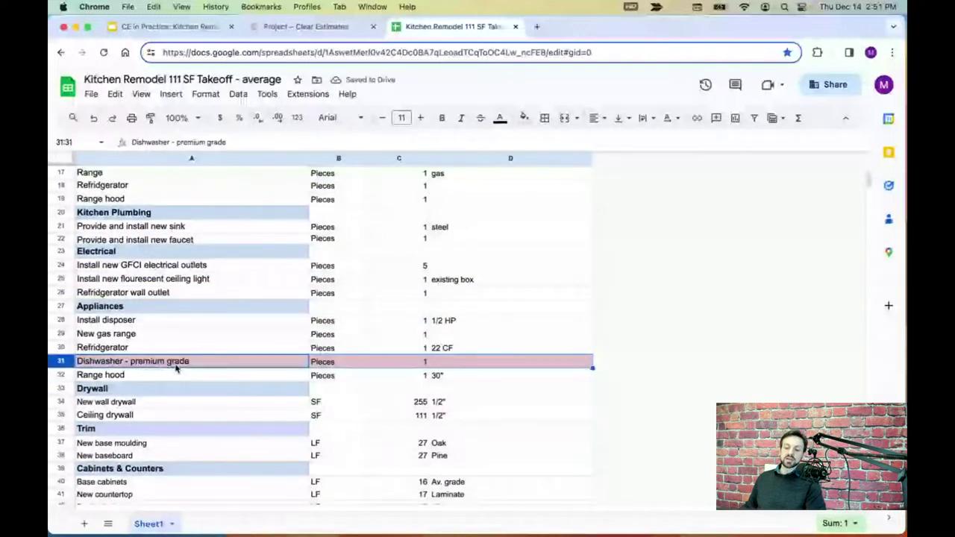
pyautogui.scroll(-1, 177, 367)
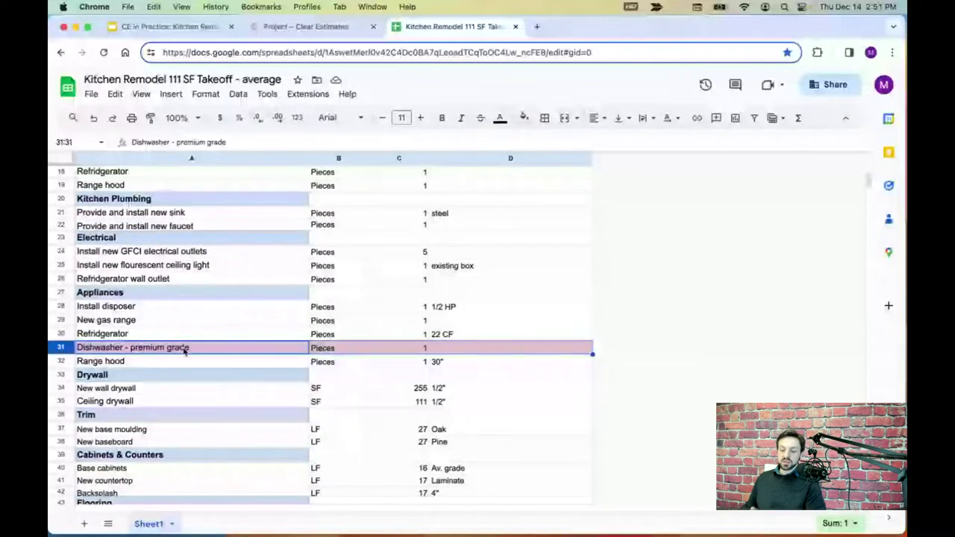
pyautogui.click(525, 117)
pyautogui.click(539, 143)
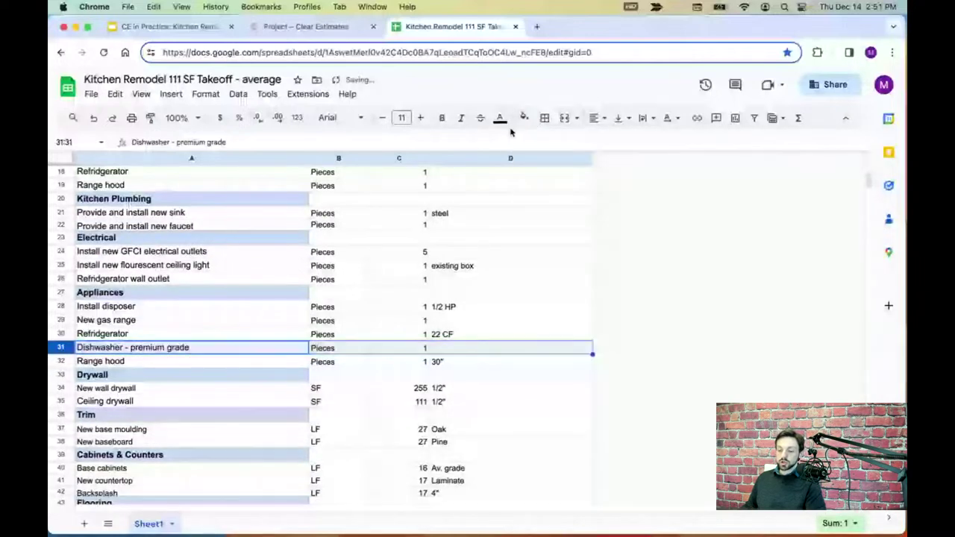
pyautogui.click(321, 26)
pyautogui.click(383, 175)
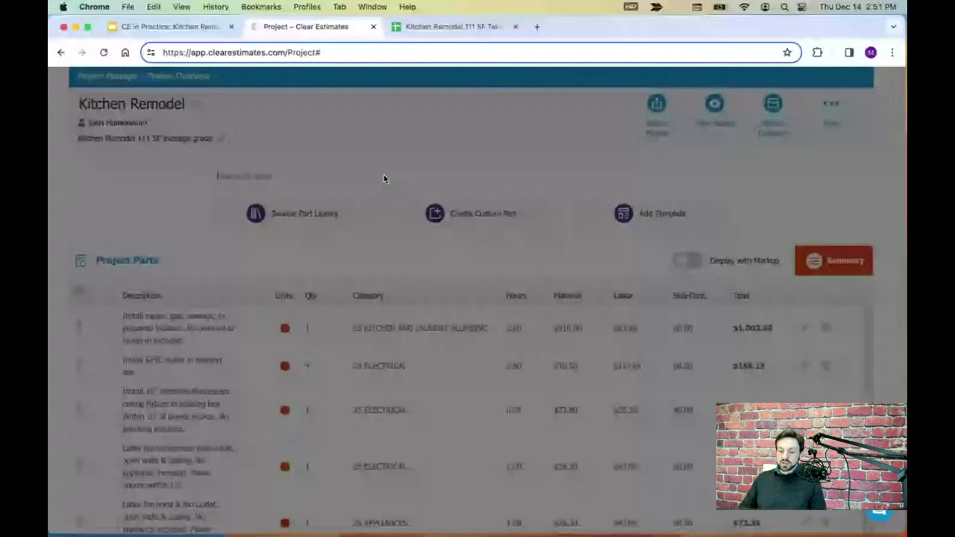
# - Search 'premium dishwasher' and add that part with its price per piece lowered to $1,300
pyautogui.write('premium dishwasher')
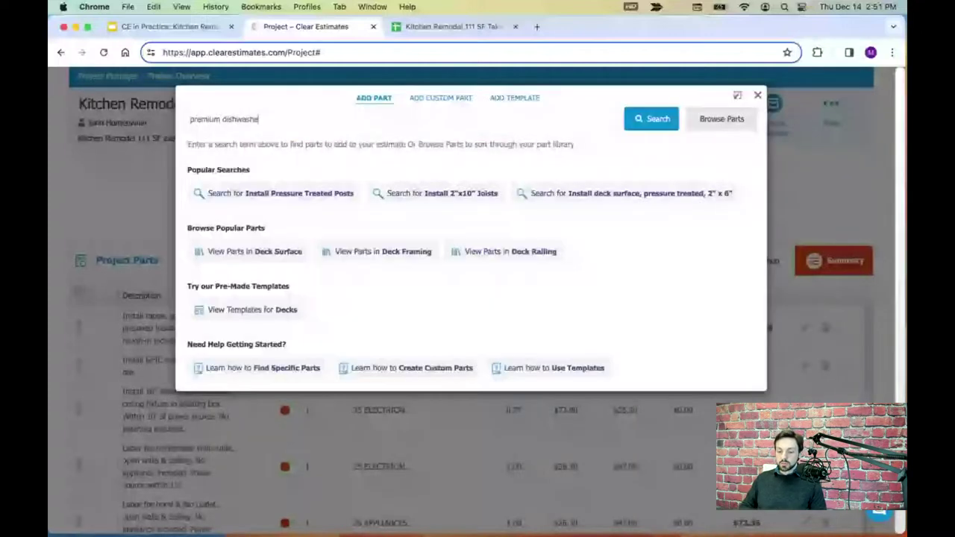
pyautogui.press('Return')
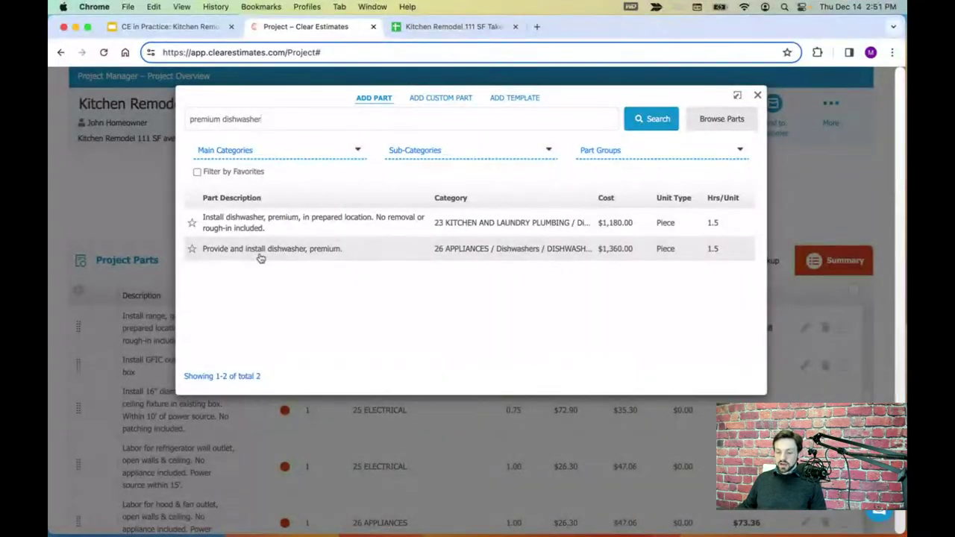
pyautogui.click(270, 250)
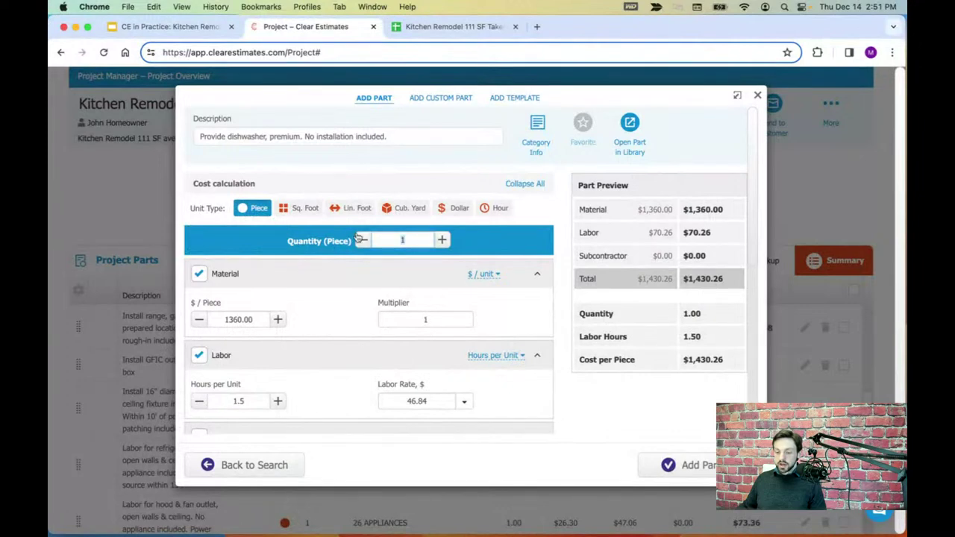
pyautogui.click(239, 321)
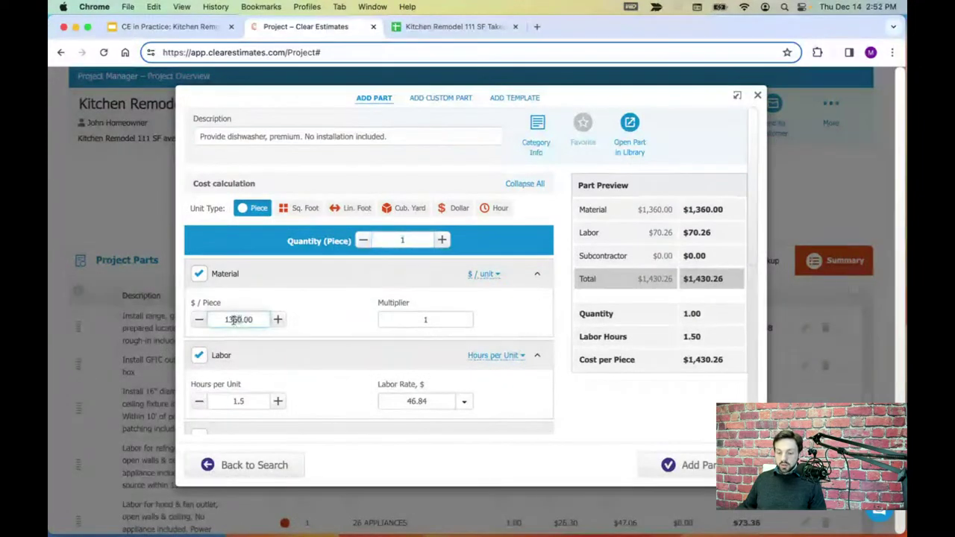
pyautogui.press('BackSpace')
pyautogui.write('0')
pyautogui.click(265, 349)
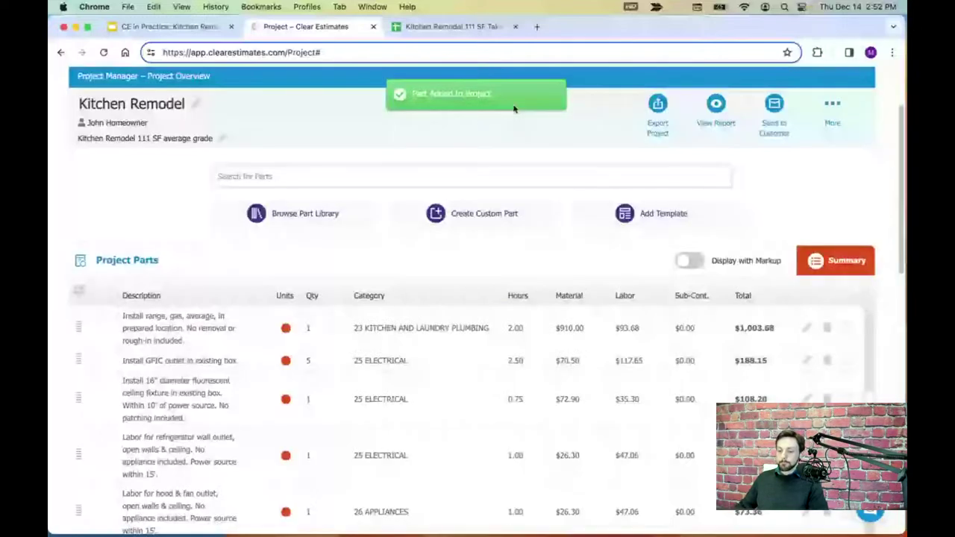
pyautogui.click(453, 26)
pyautogui.scroll(10, 284, 306)
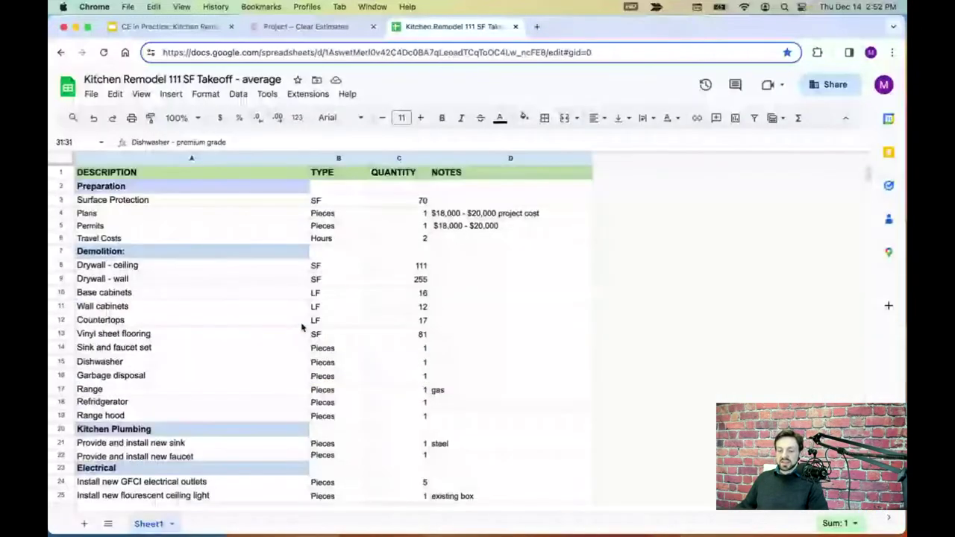
pyautogui.click(340, 28)
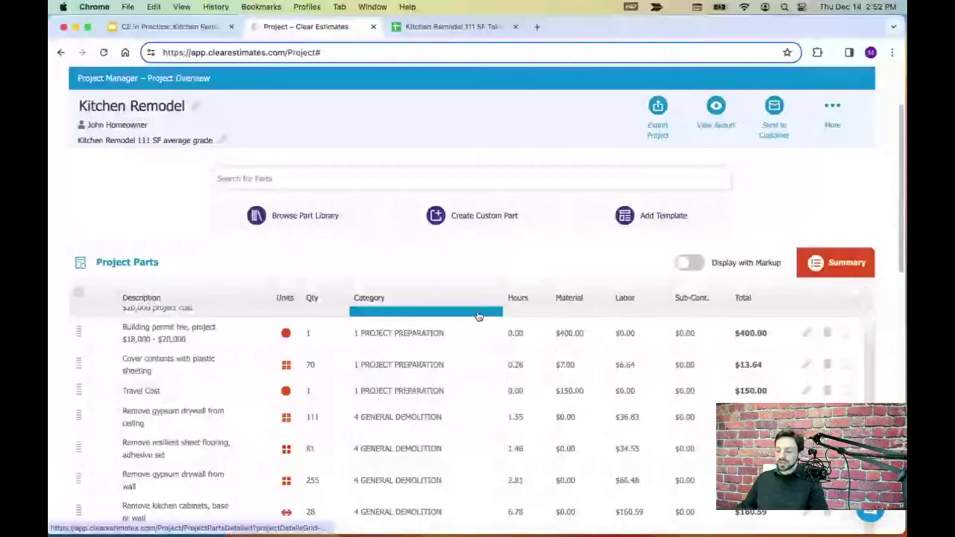
pyautogui.scroll(-1, 901, 180)
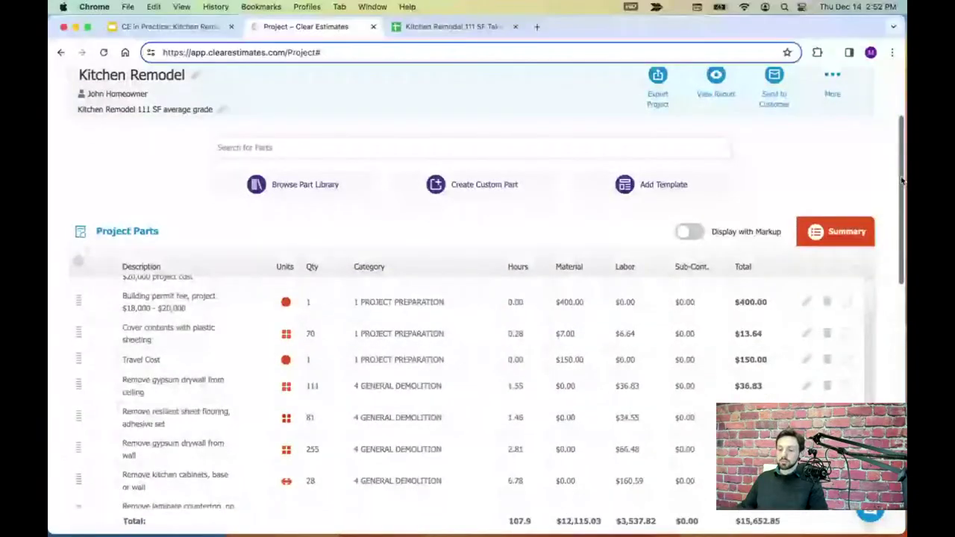
pyautogui.scroll(-1, 902, 183)
pyautogui.scroll(-2, 902, 187)
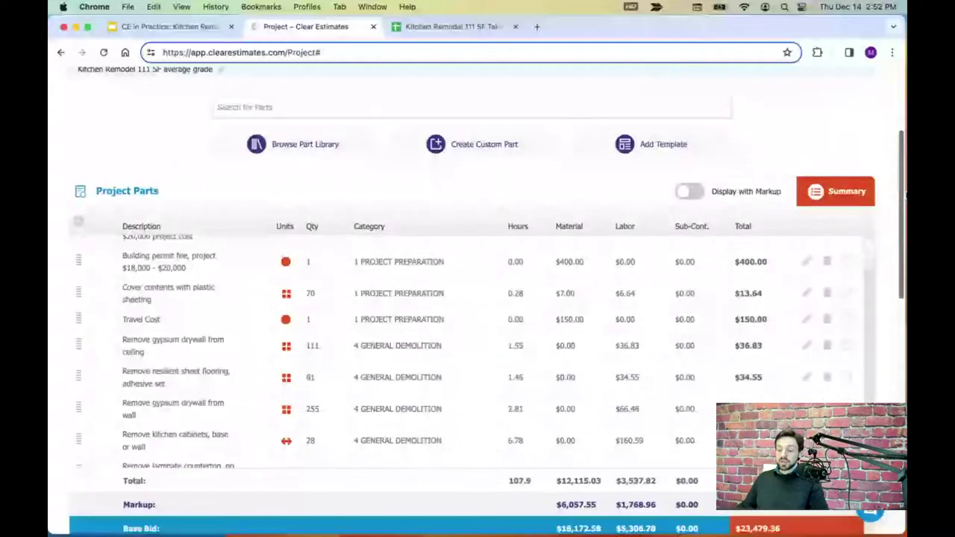
pyautogui.scroll(-6, 902, 187)
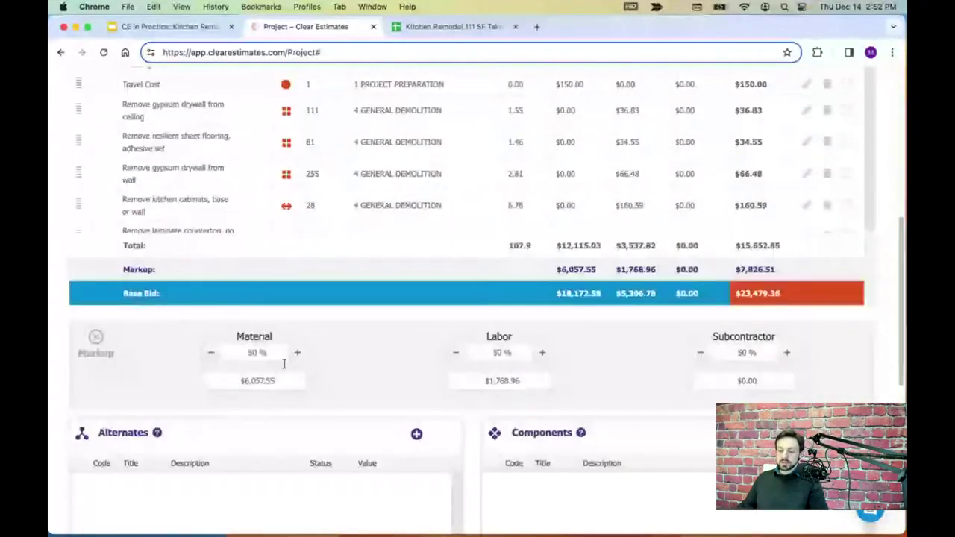
pyautogui.click(273, 355)
pyautogui.moveTo(273, 355); pyautogui.dragTo(228, 352)
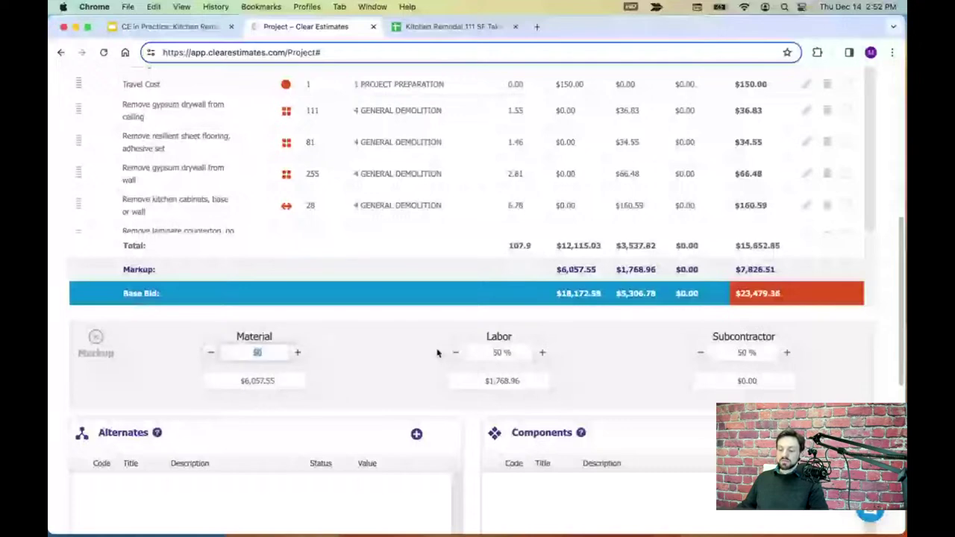
pyautogui.click(513, 352)
pyautogui.click(758, 356)
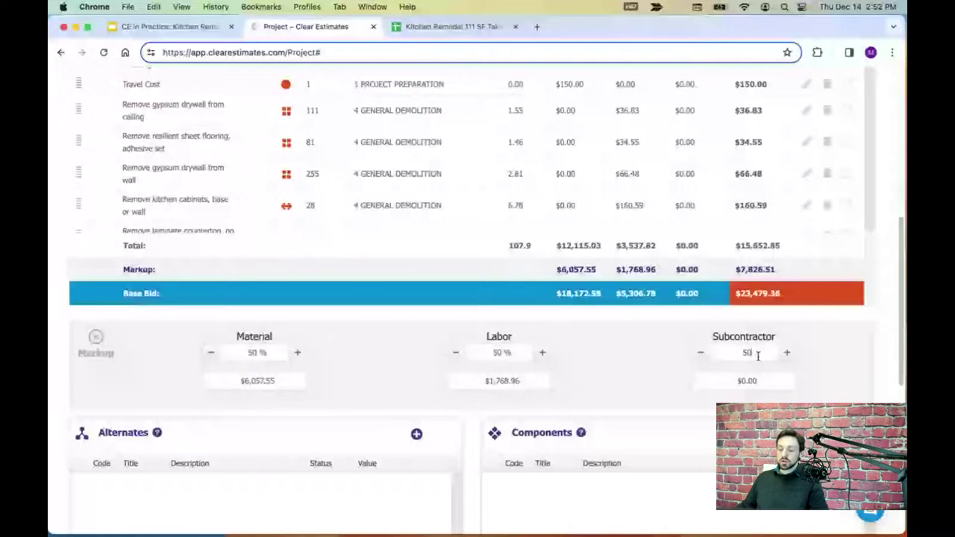
pyautogui.moveTo(758, 356); pyautogui.dragTo(745, 353)
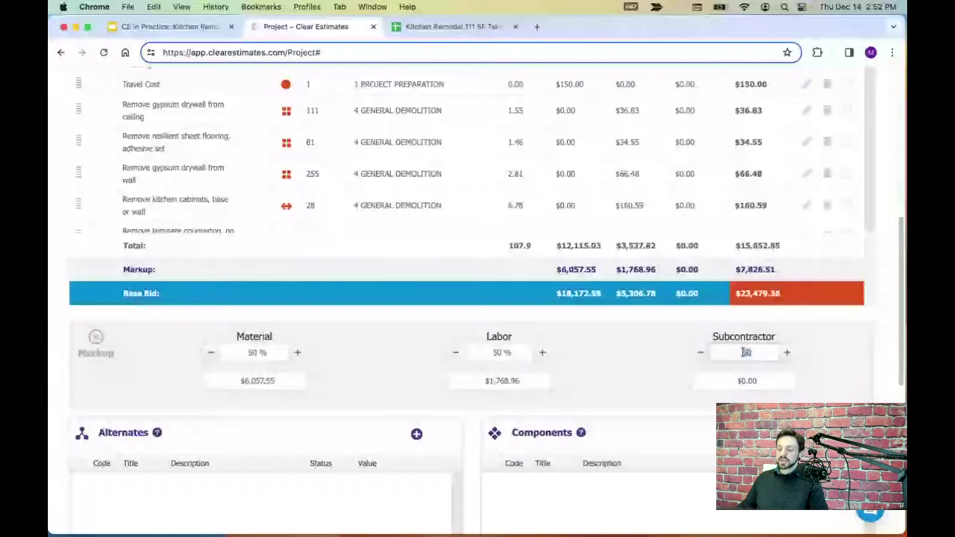
pyautogui.click(658, 352)
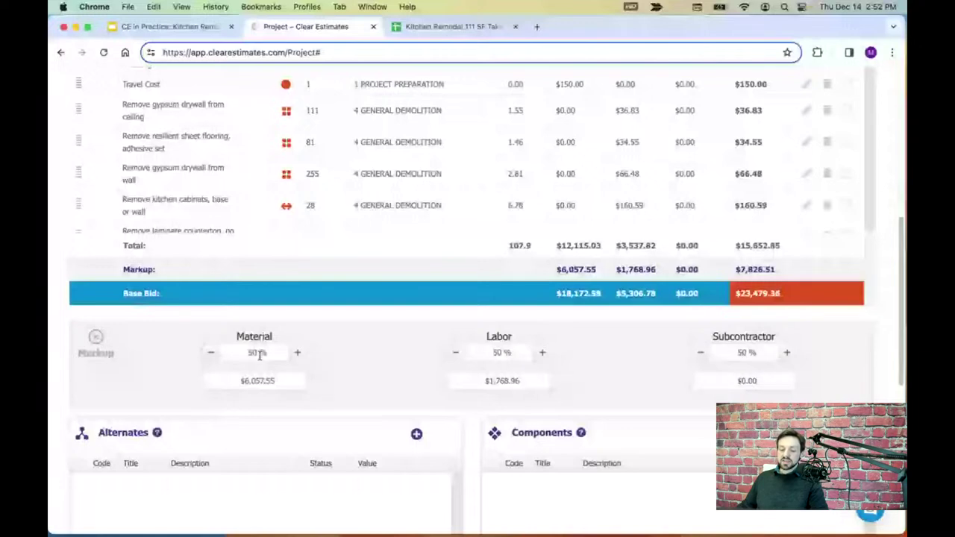
pyautogui.moveTo(265, 353); pyautogui.dragTo(246, 353)
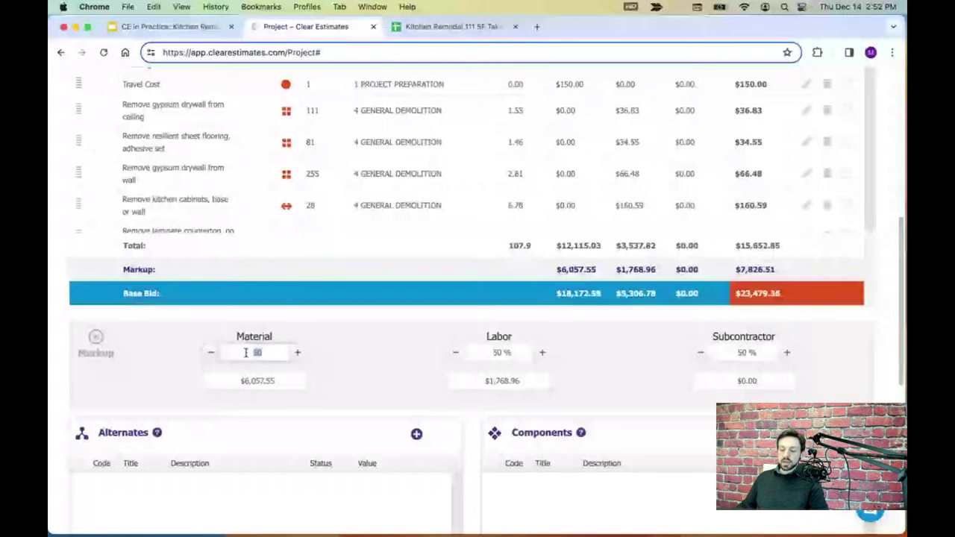
pyautogui.write('60')
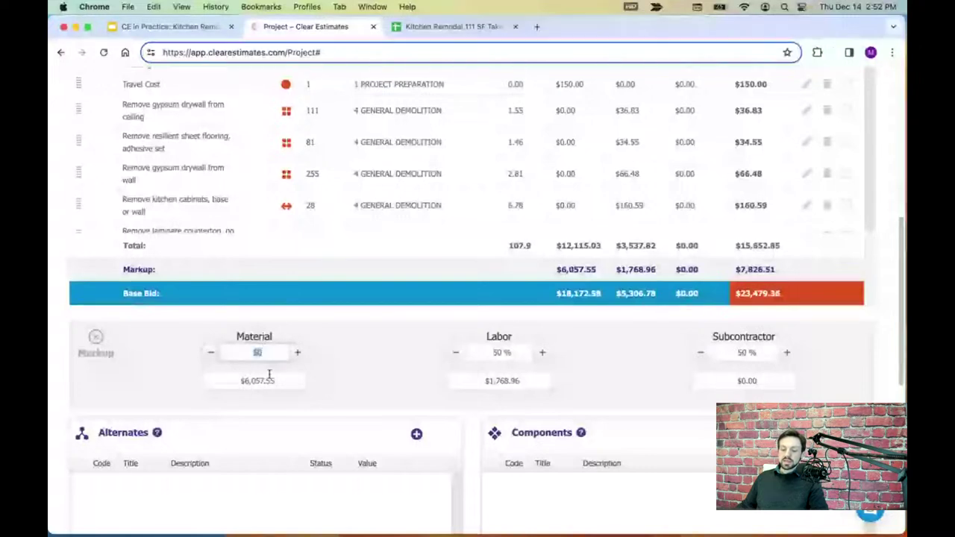
pyautogui.moveTo(275, 381); pyautogui.dragTo(249, 378)
pyautogui.tripleClick(249, 378)
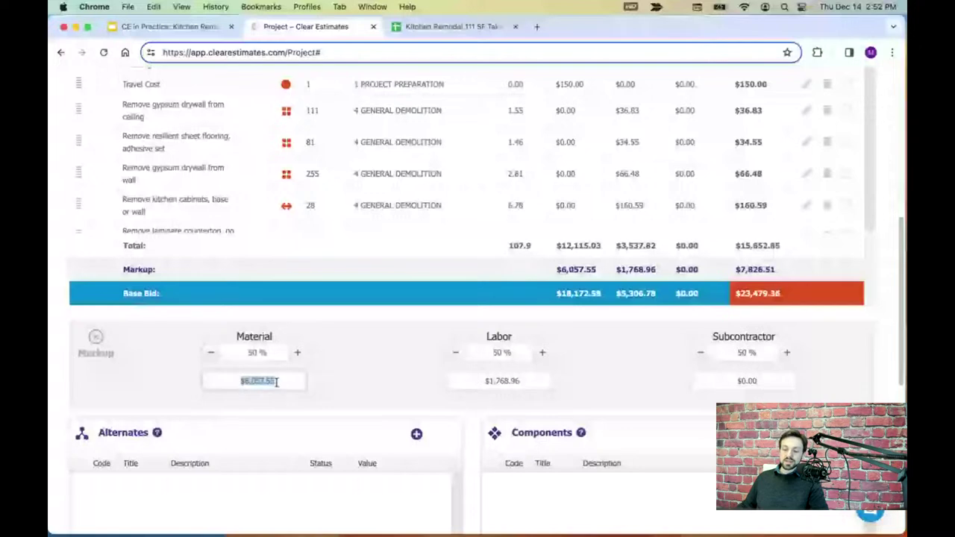
pyautogui.moveTo(520, 380); pyautogui.dragTo(474, 384)
pyautogui.moveTo(278, 380); pyautogui.dragTo(232, 381)
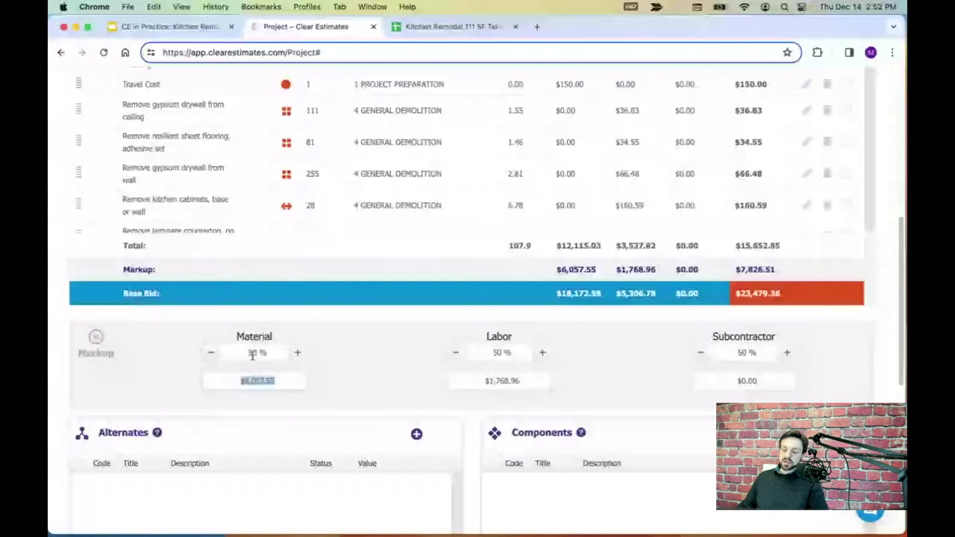
pyautogui.doubleClick(500, 383)
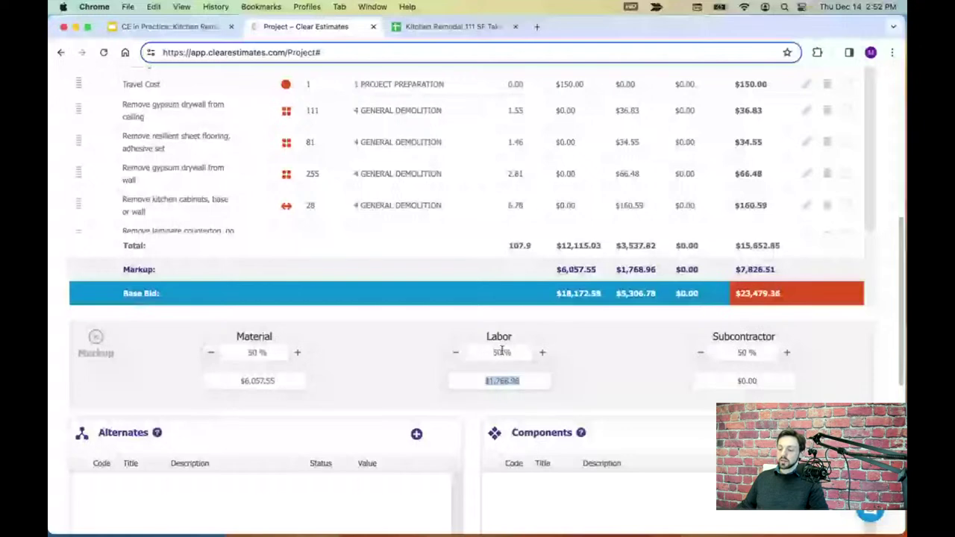
pyautogui.click(618, 330)
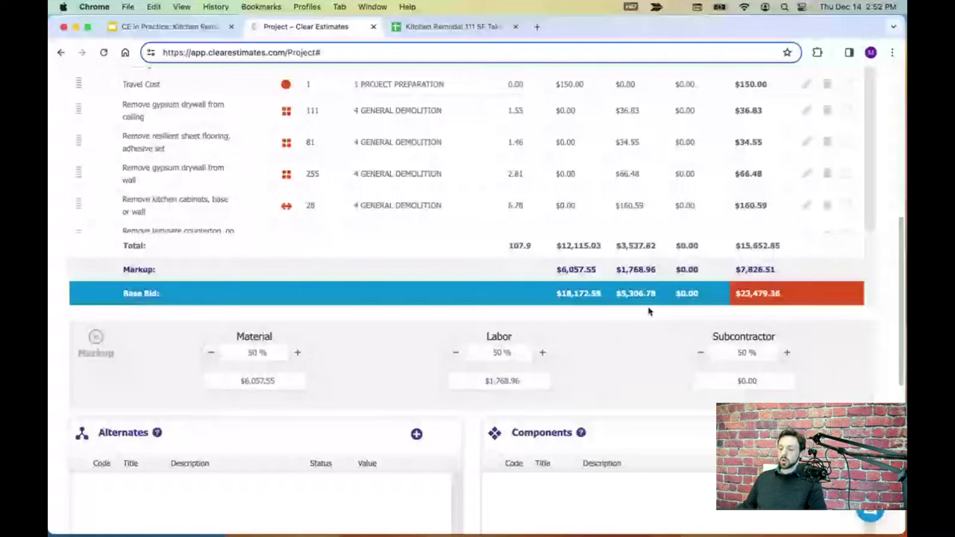
pyautogui.moveTo(788, 245); pyautogui.dragTo(735, 268)
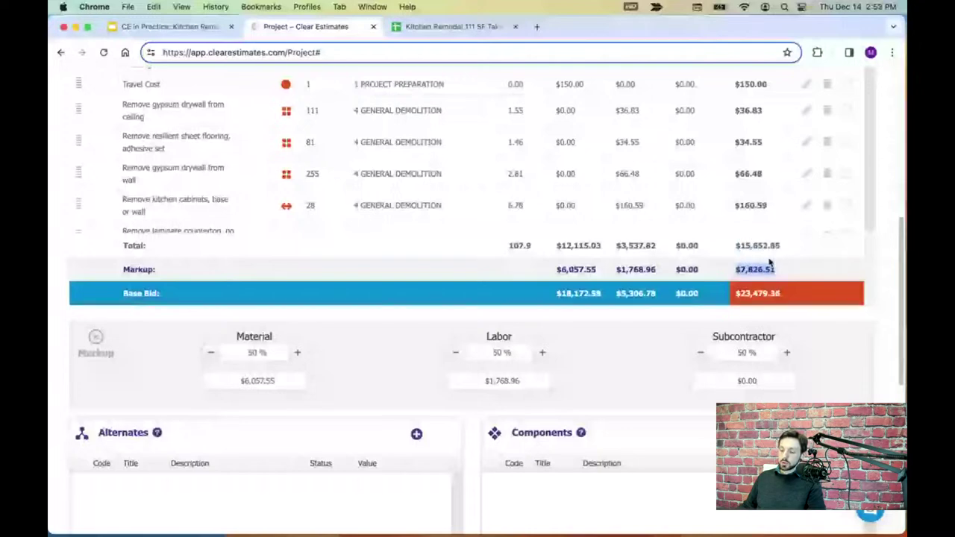
pyautogui.moveTo(783, 296); pyautogui.dragTo(731, 295)
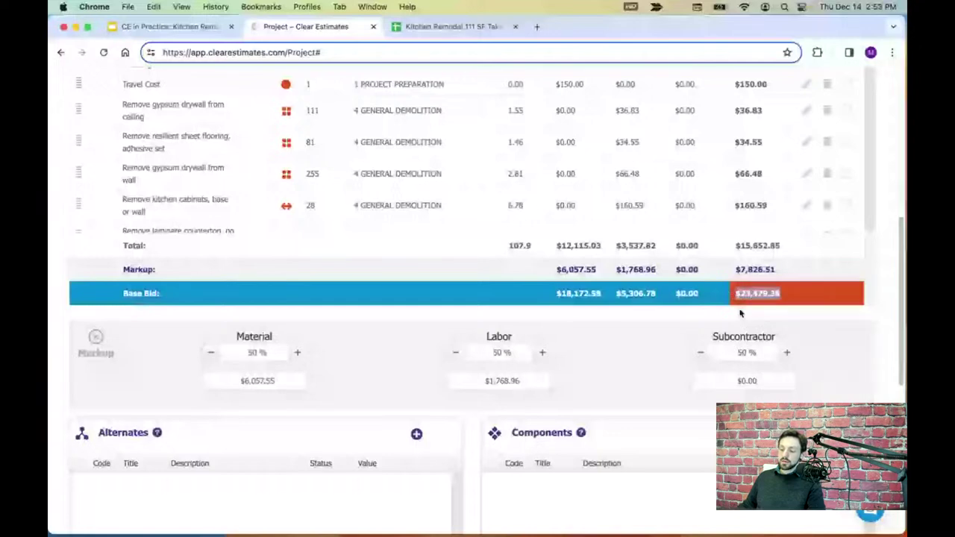
pyautogui.click(731, 315)
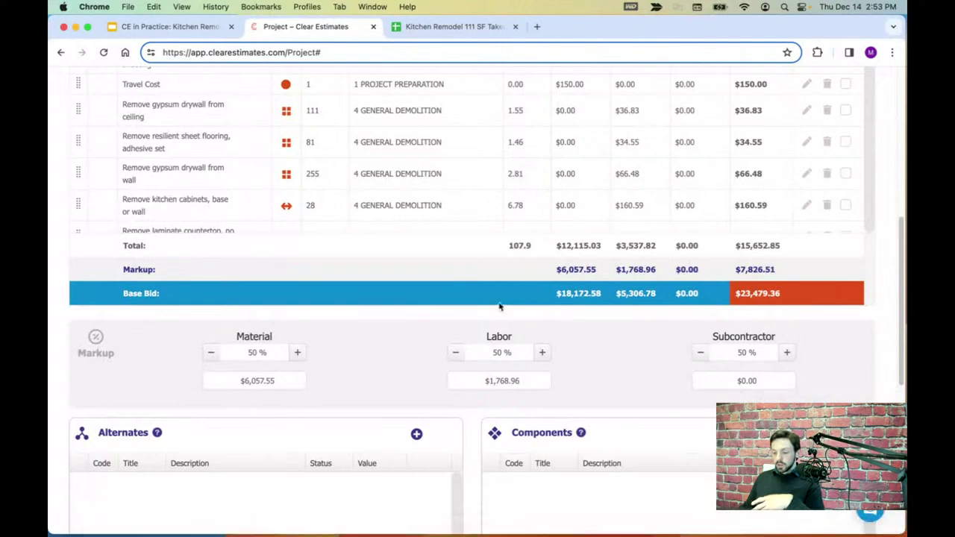
pyautogui.scroll(-1, 501, 306)
# - Open a blank Add Line Item form under Misc. Items
pyautogui.scroll(-4, 506, 289)
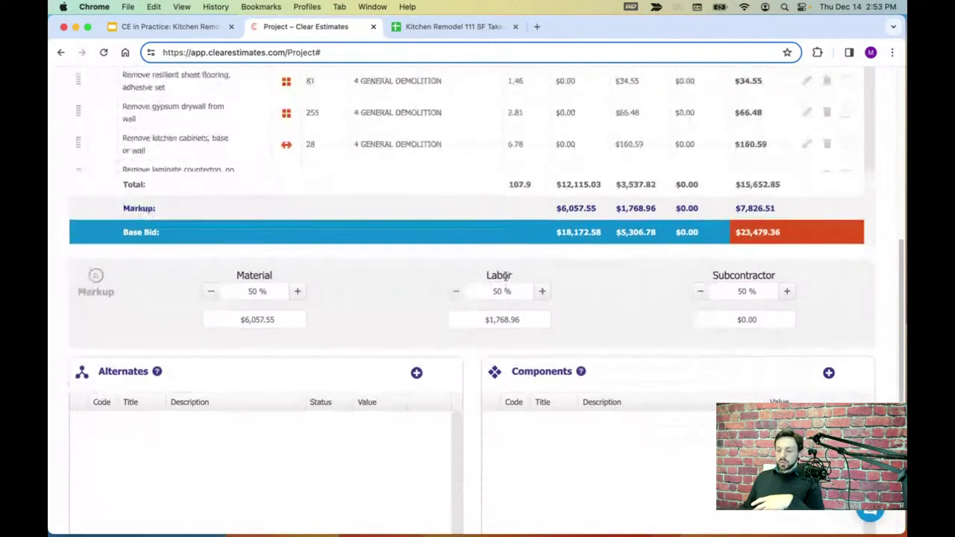
pyautogui.scroll(-8, 568, 267)
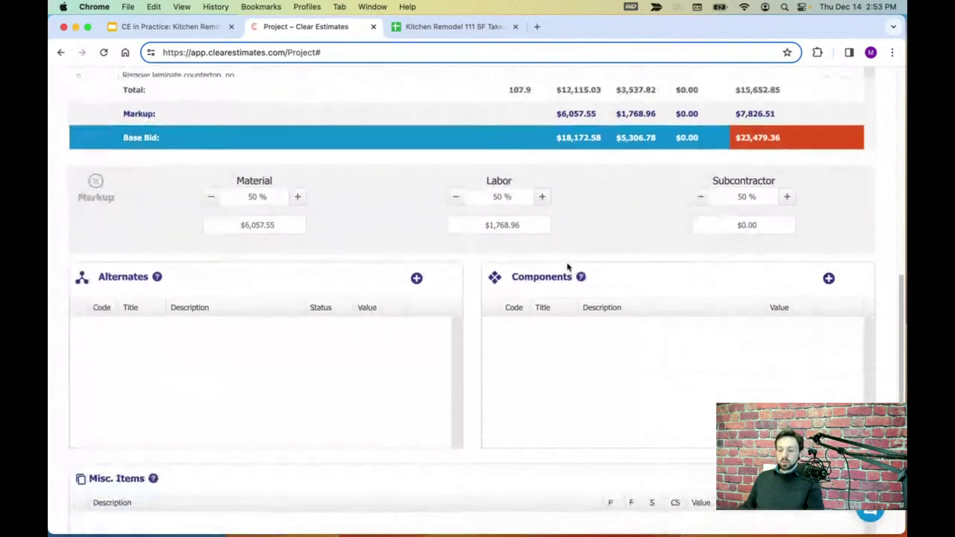
pyautogui.scroll(-7, 568, 267)
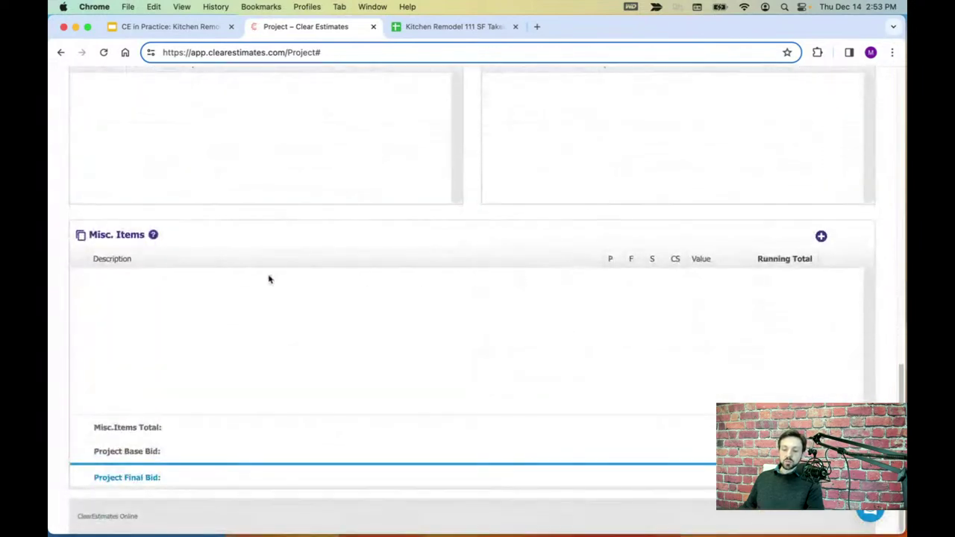
pyautogui.click(821, 236)
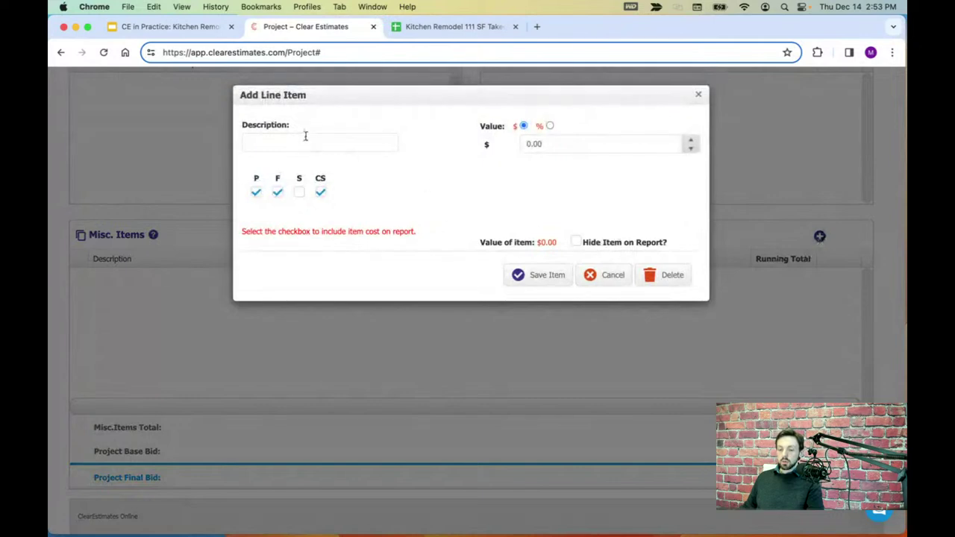
pyautogui.click(302, 139)
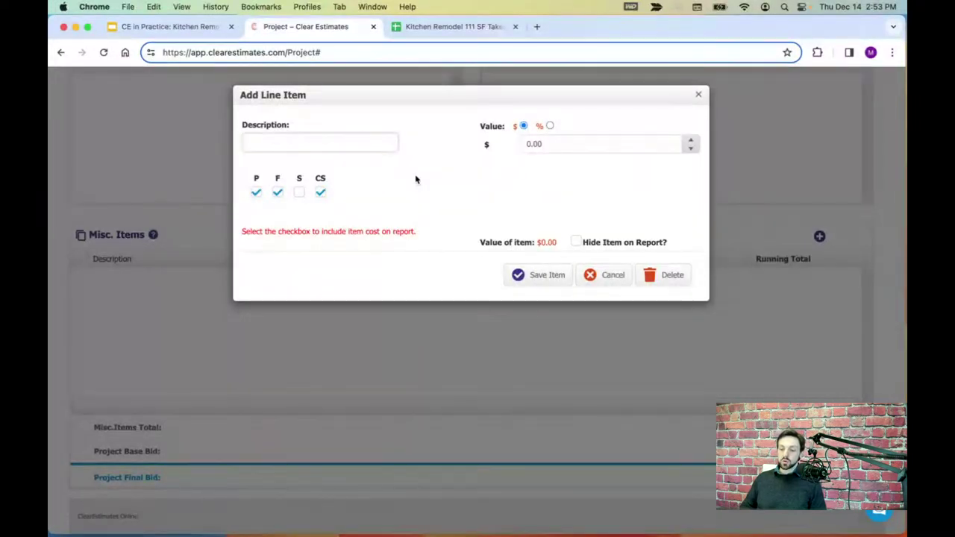
# - Enter 'Sales Tax 6%' as the line item description
pyautogui.write('Sales Tax')
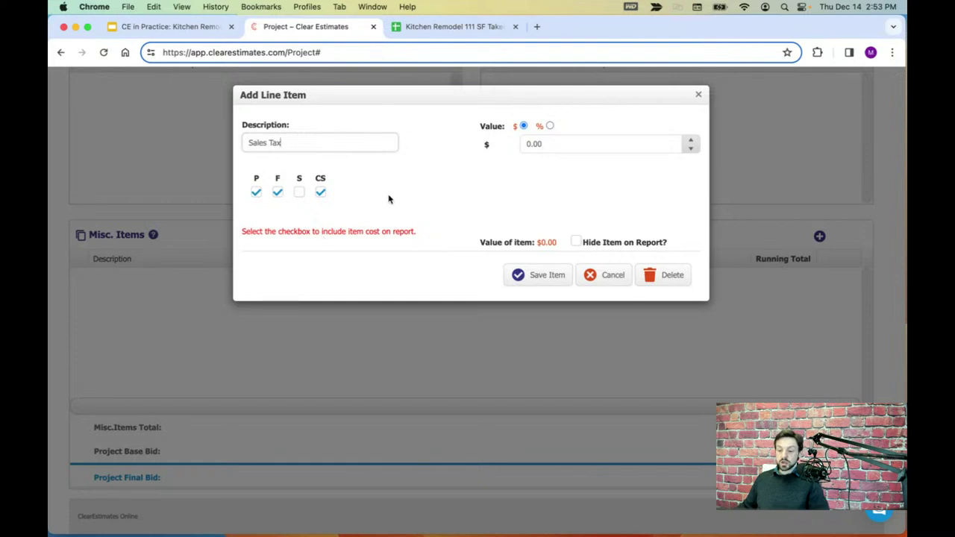
pyautogui.moveTo(327, 145); pyautogui.dragTo(237, 135)
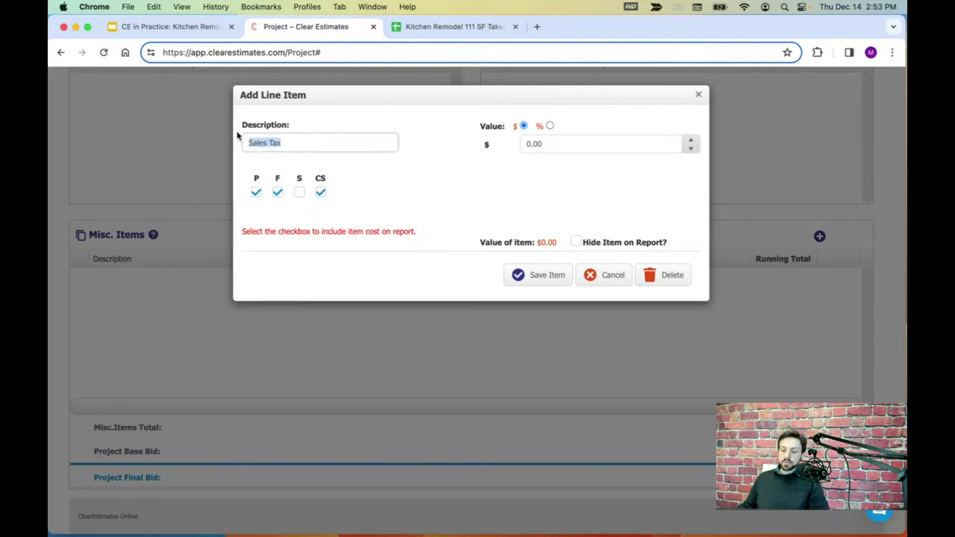
pyautogui.click(320, 147)
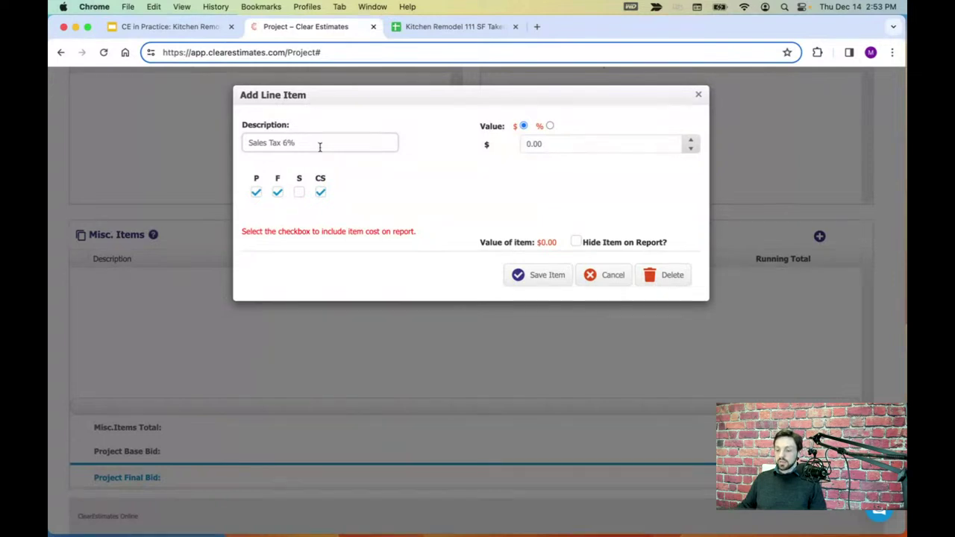
pyautogui.click(515, 127)
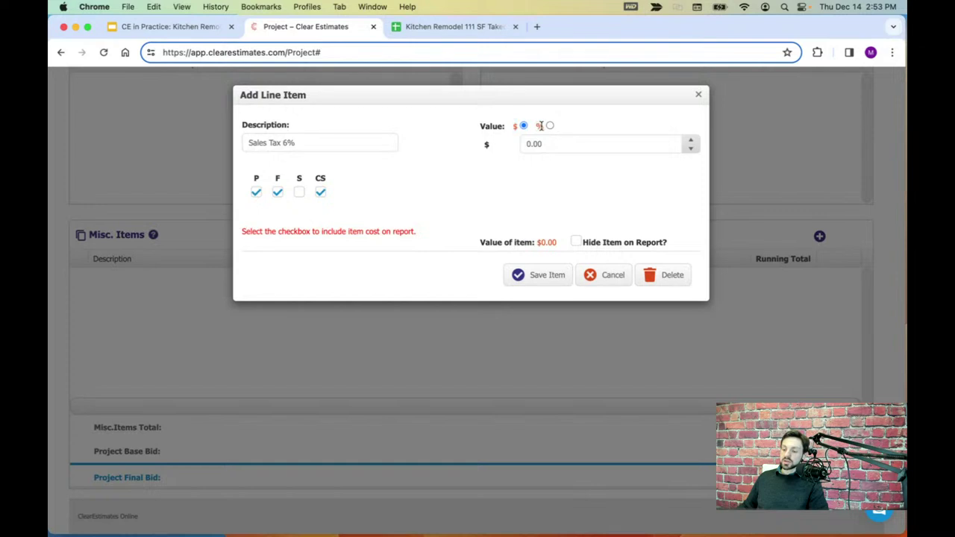
# - Make the item a 6% percentage calculated on the Actual Total Cost
pyautogui.click(551, 127)
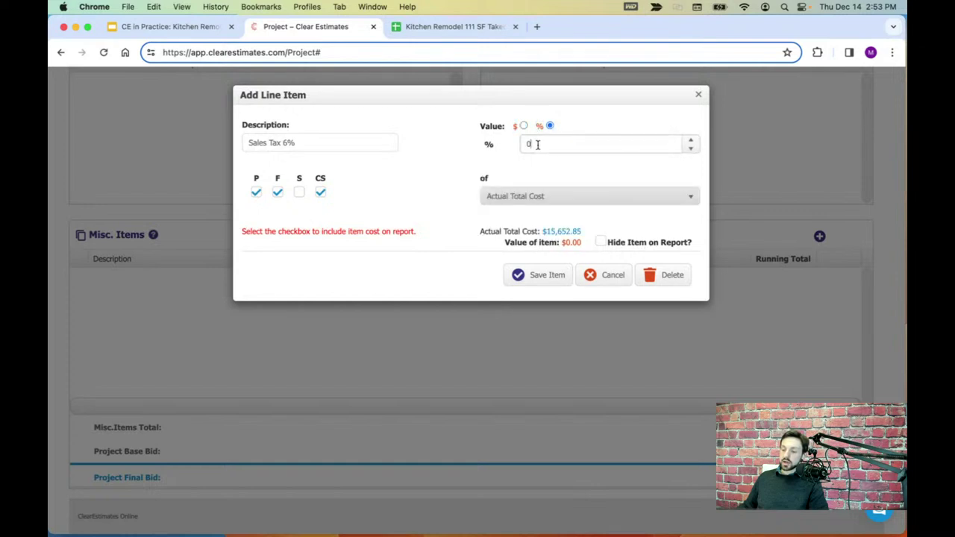
pyautogui.doubleClick(525, 144)
pyautogui.press('BackSpace')
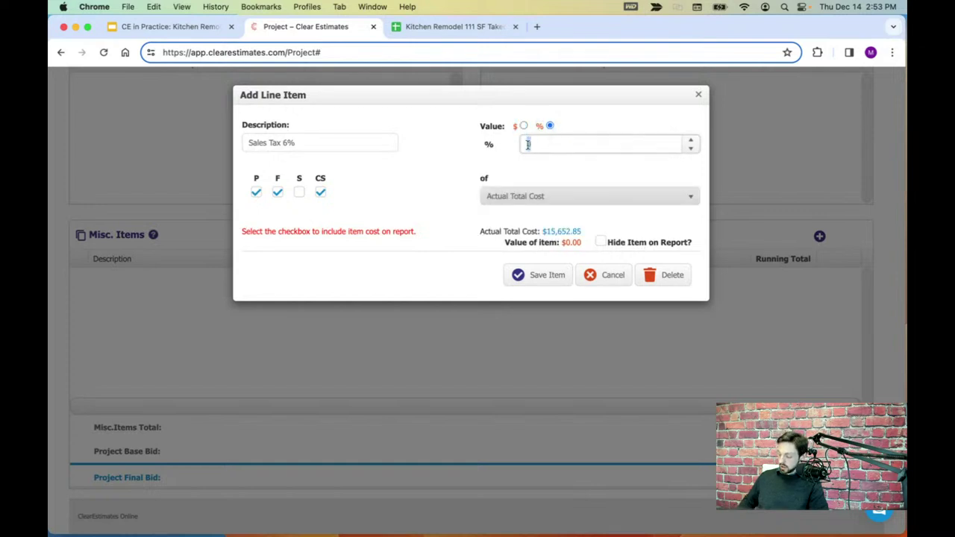
pyautogui.click(482, 176)
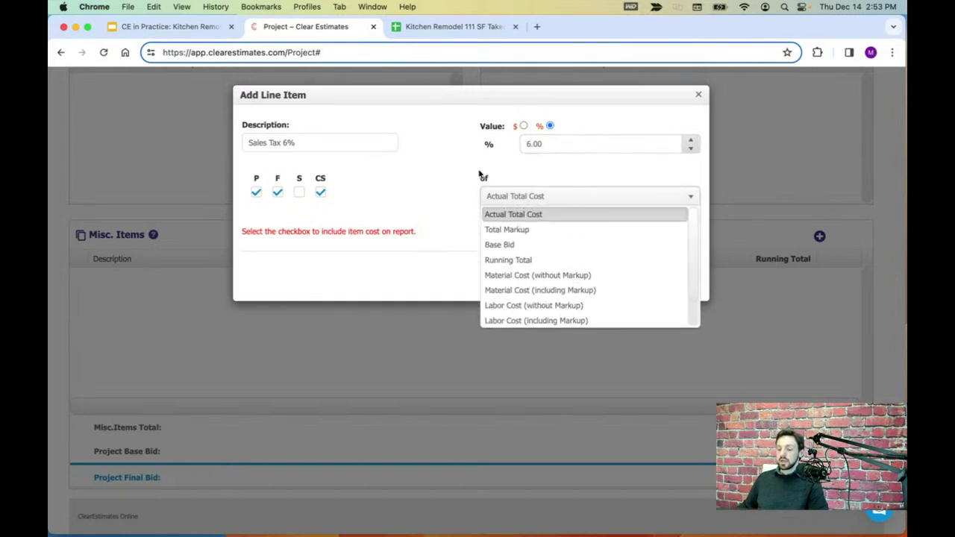
pyautogui.click(468, 177)
pyautogui.click(542, 197)
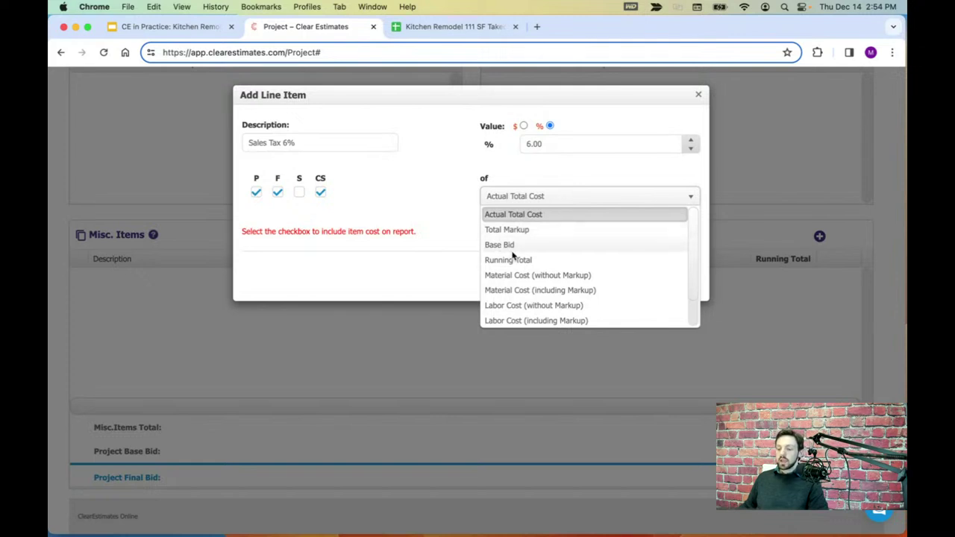
pyautogui.scroll(-2, 548, 269)
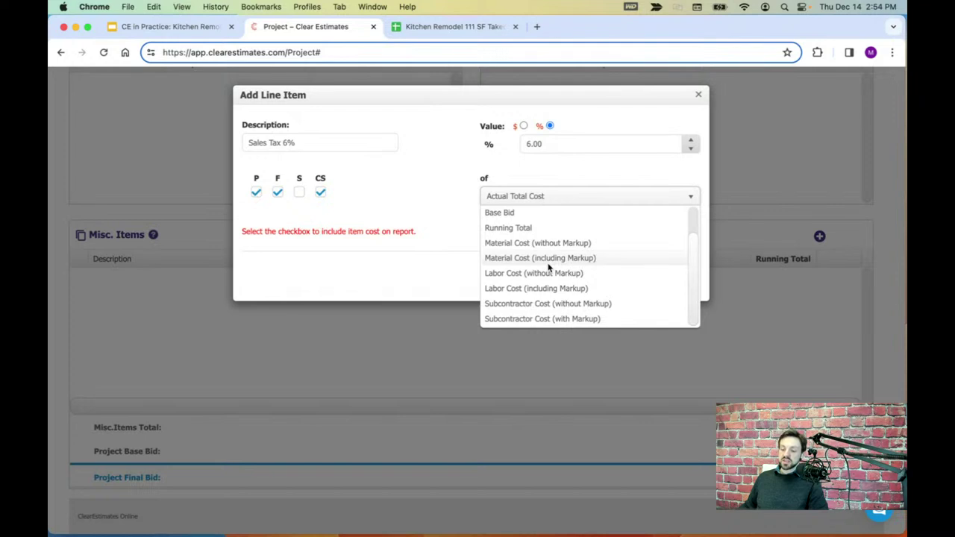
pyautogui.scroll(2, 516, 257)
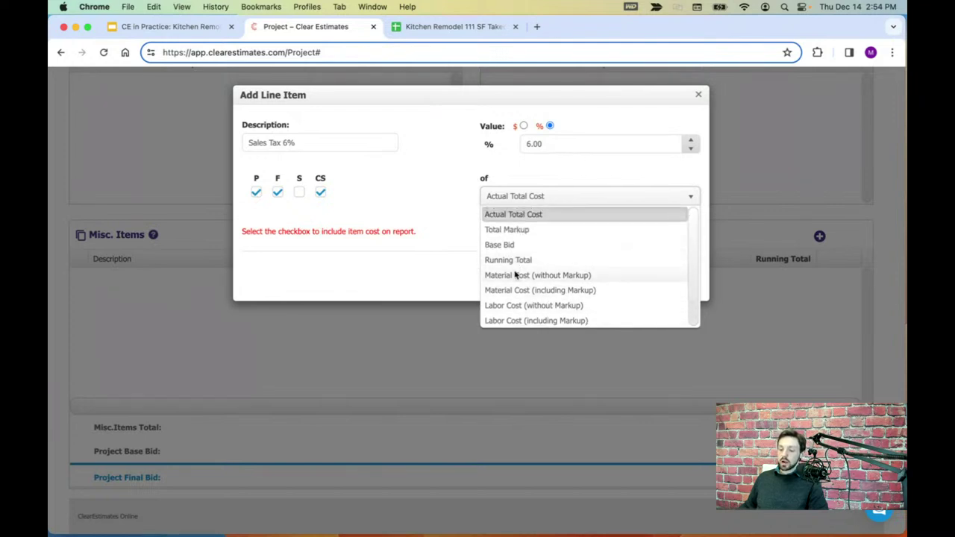
pyautogui.click(519, 216)
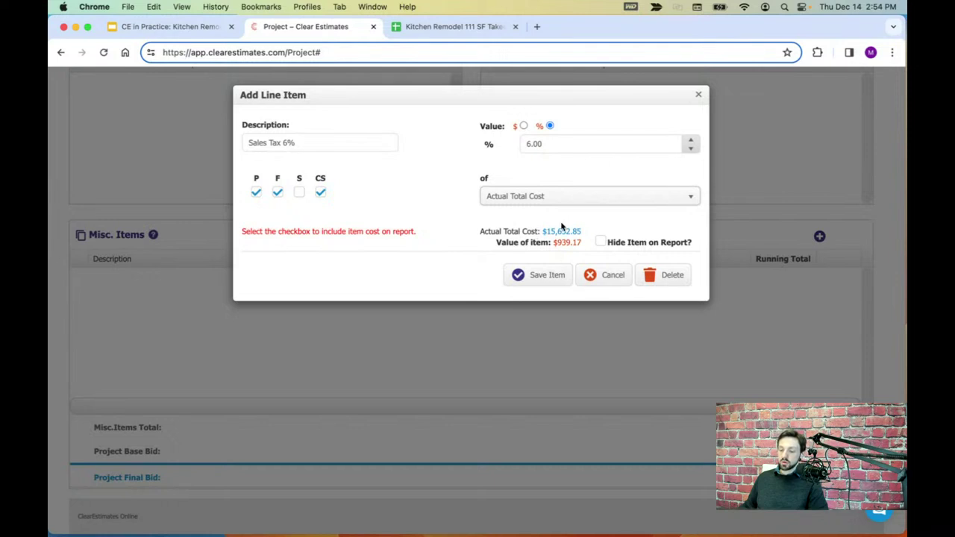
# - Keep P, F and CS checked and save the $939.17 Sales Tax item
pyautogui.moveTo(580, 247); pyautogui.dragTo(558, 246)
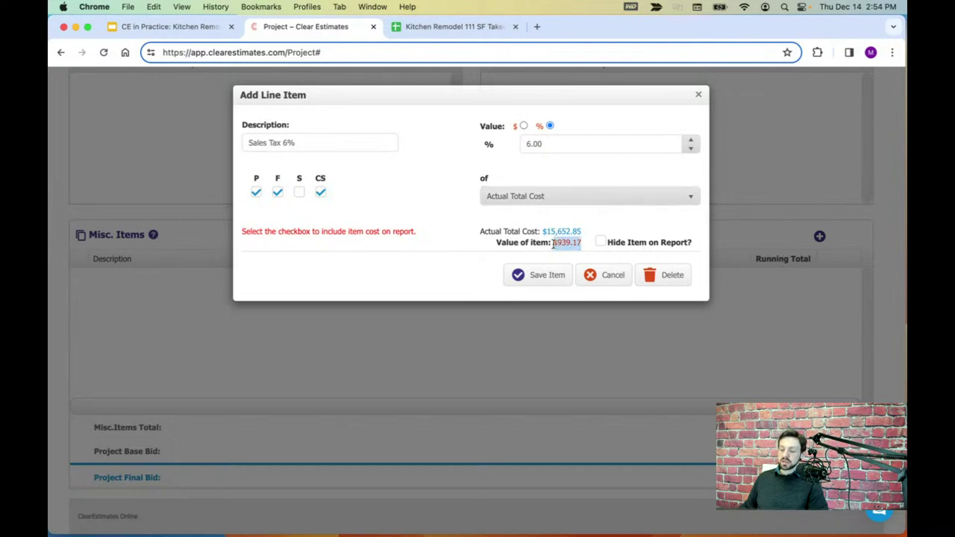
pyautogui.click(428, 232)
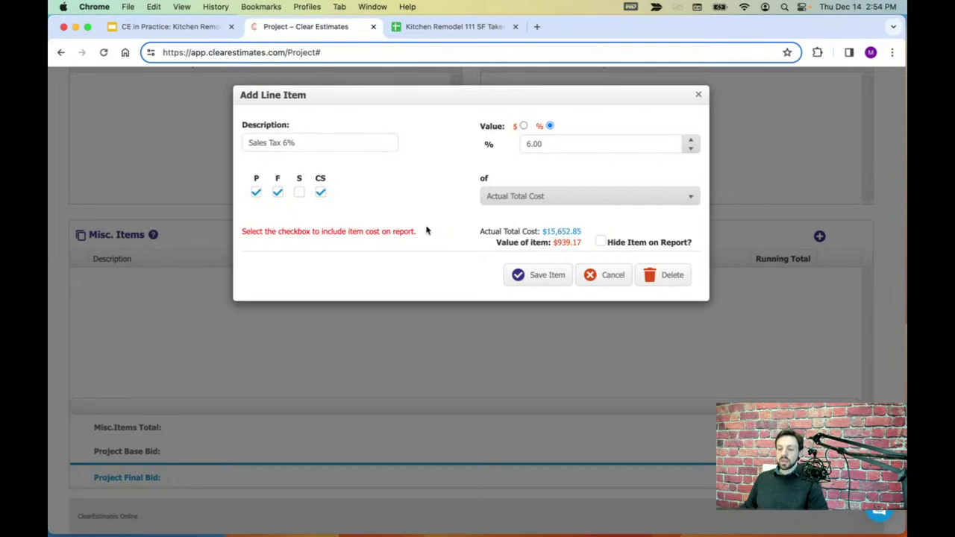
pyautogui.click(256, 193)
pyautogui.click(256, 192)
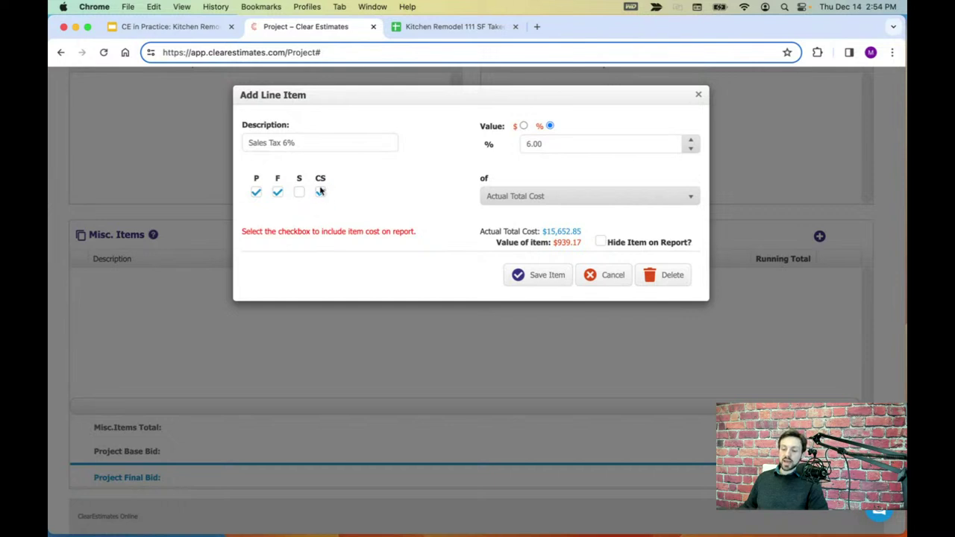
pyautogui.click(320, 192)
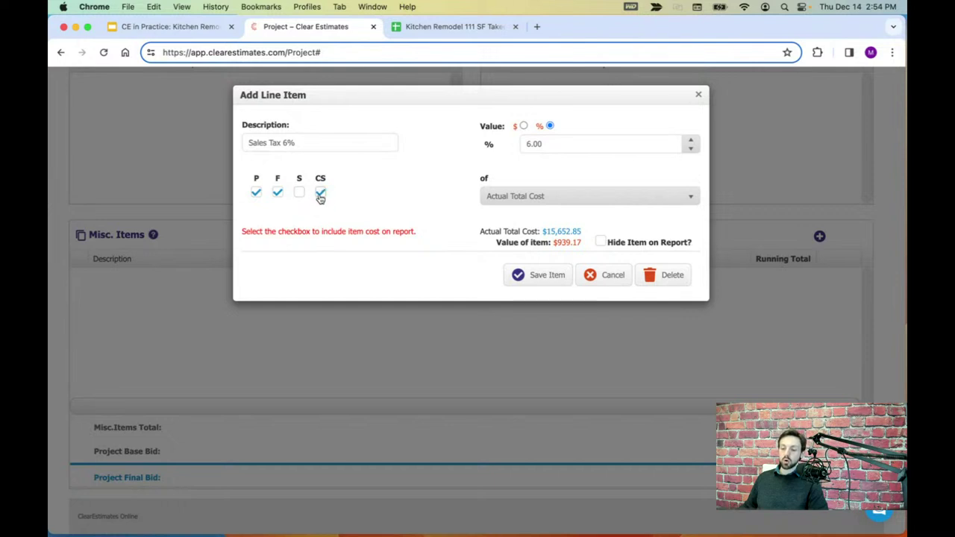
pyautogui.doubleClick(278, 179)
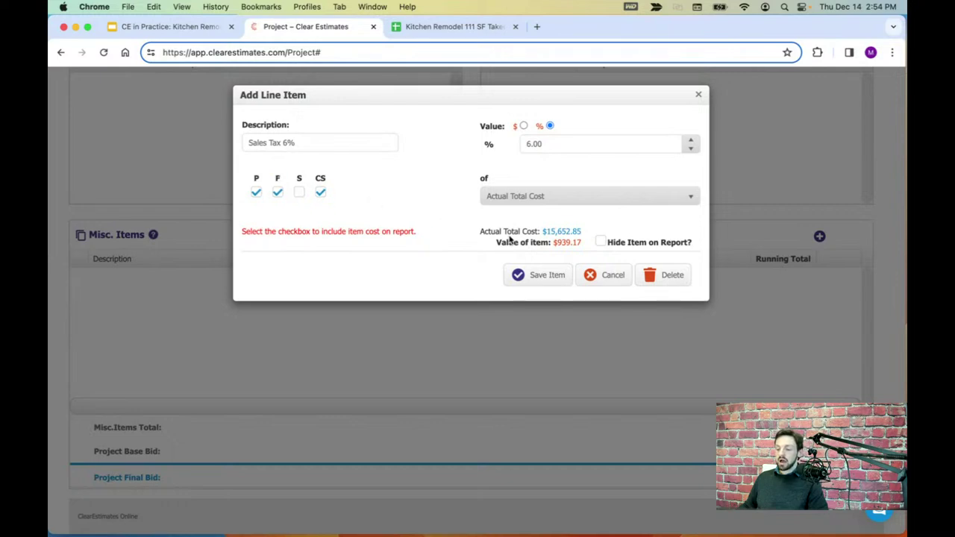
pyautogui.click(553, 278)
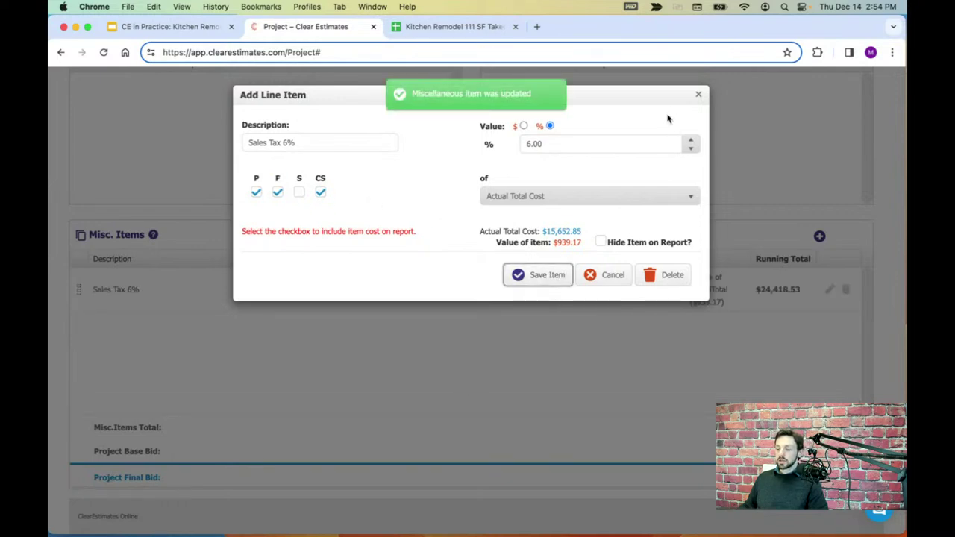
# - Close the line-item editor and review the project totals, including the Sales Tax 6% row
pyautogui.click(697, 95)
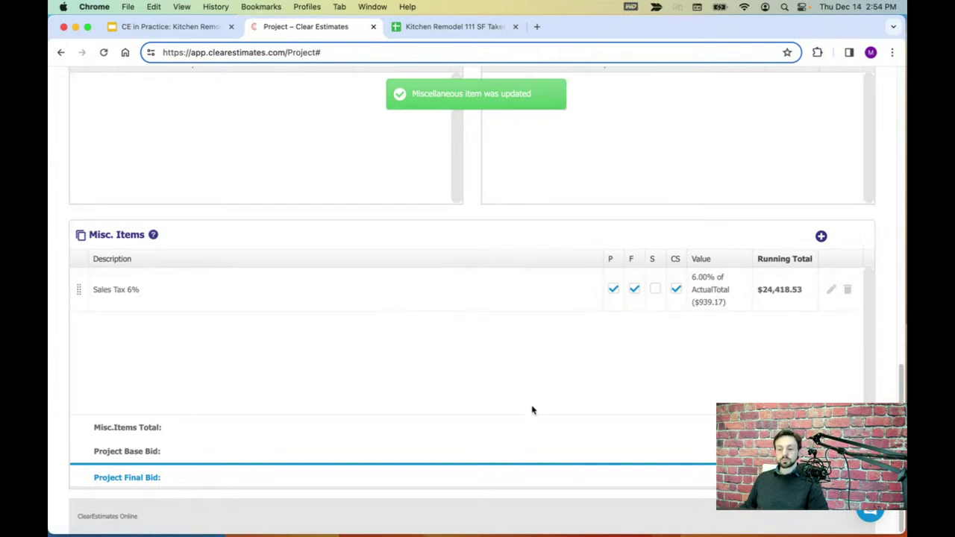
pyautogui.scroll(2, 527, 403)
pyautogui.scroll(1, 527, 404)
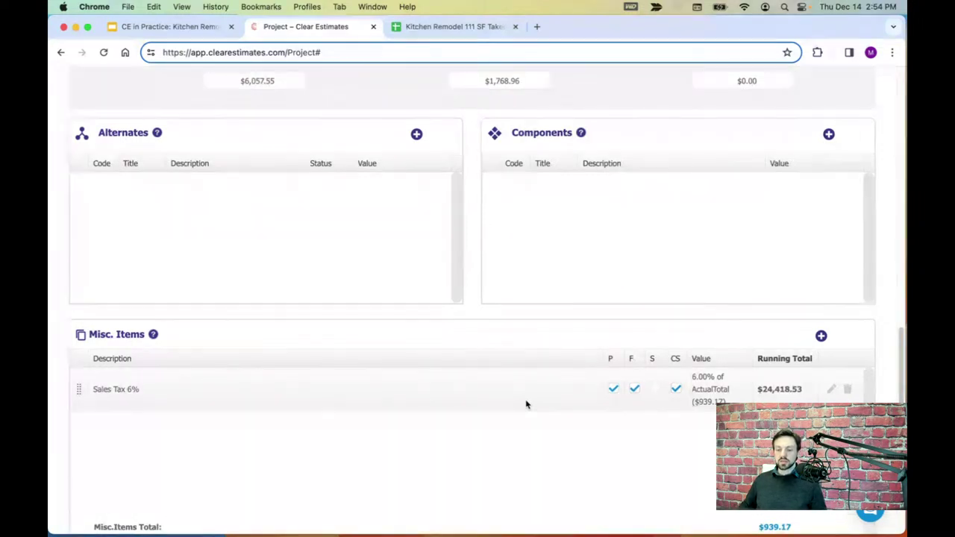
pyautogui.scroll(5, 521, 392)
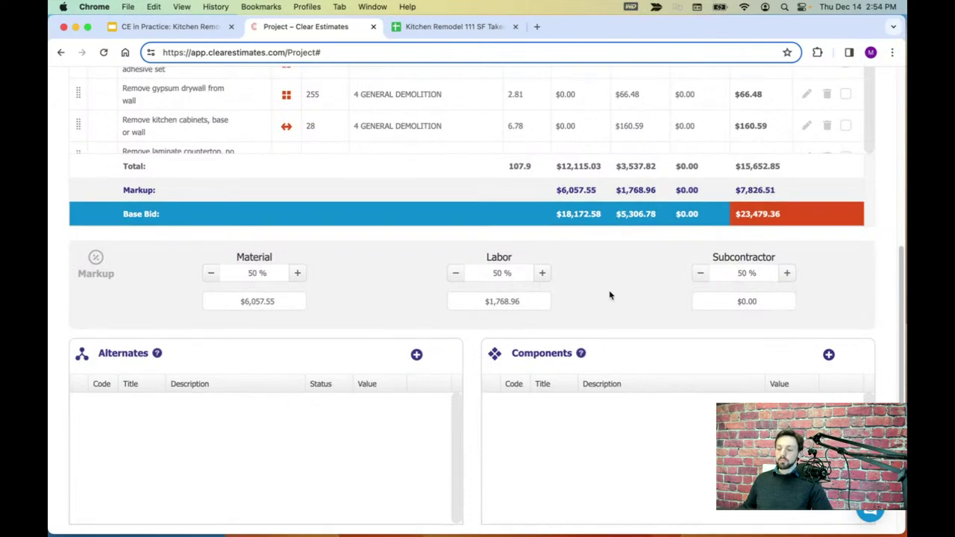
pyautogui.scroll(1, 609, 296)
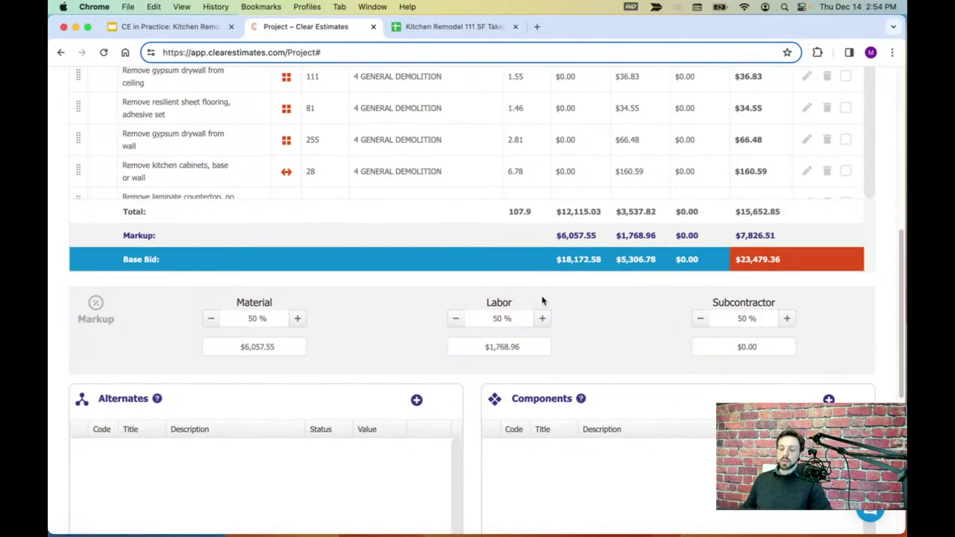
pyautogui.scroll(-1, 542, 300)
pyautogui.scroll(-1, 540, 273)
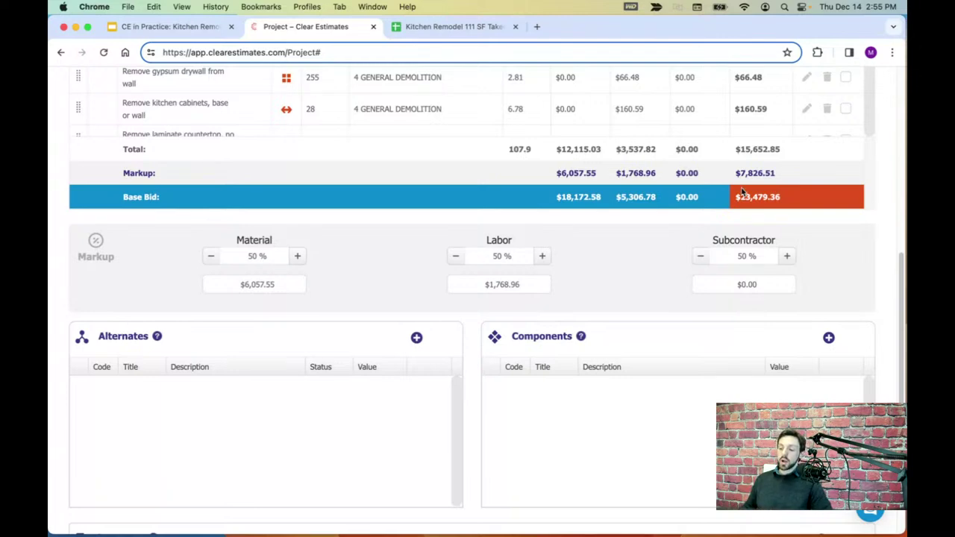
pyautogui.scroll(-1, 355, 263)
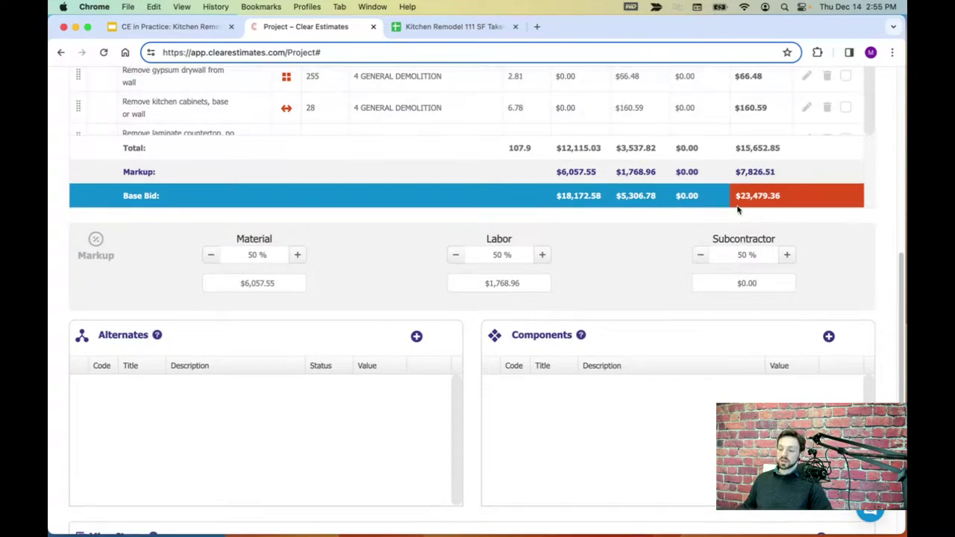
# - Check the empty Alternates list and start a new alternate for the project
pyautogui.scroll(5, 747, 186)
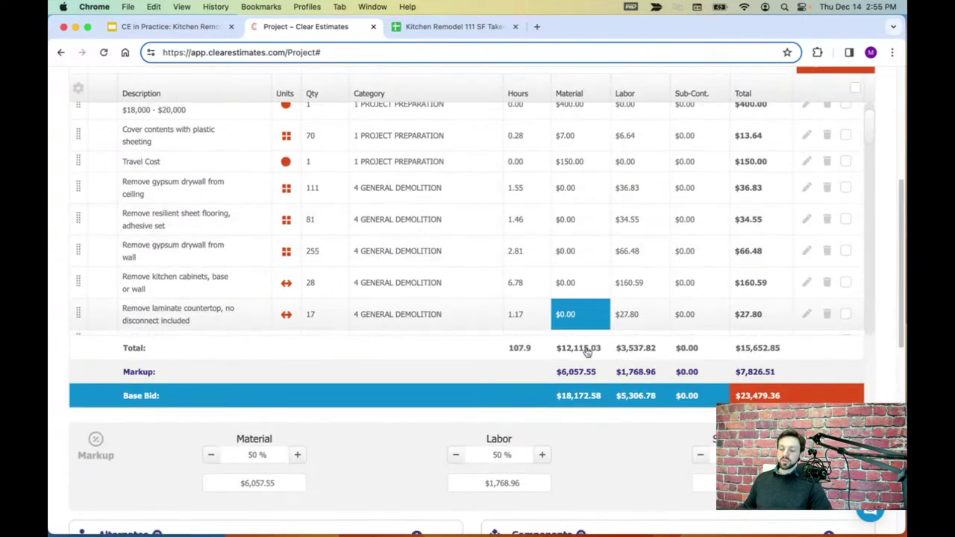
pyautogui.scroll(-2, 589, 339)
pyautogui.scroll(-2, 609, 374)
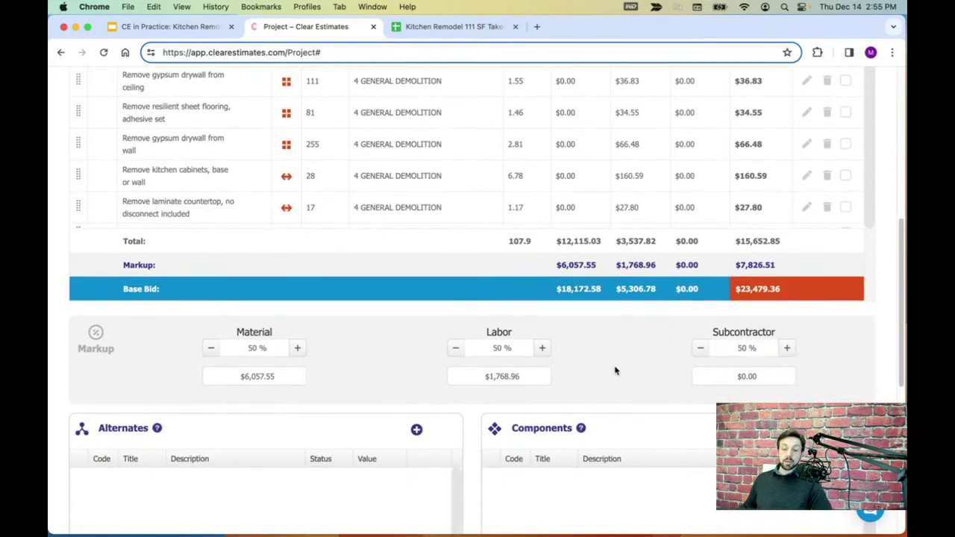
pyautogui.scroll(-3, 614, 364)
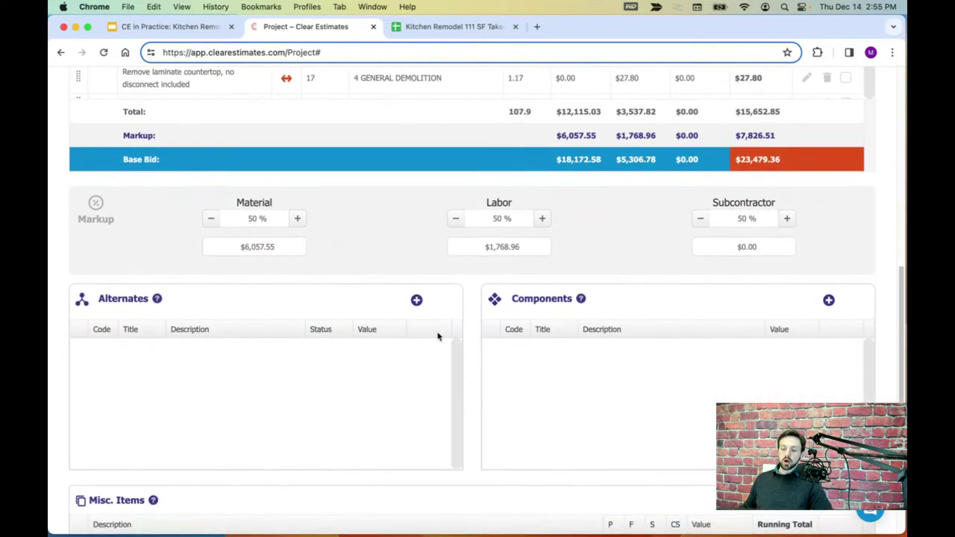
pyautogui.scroll(-2, 275, 384)
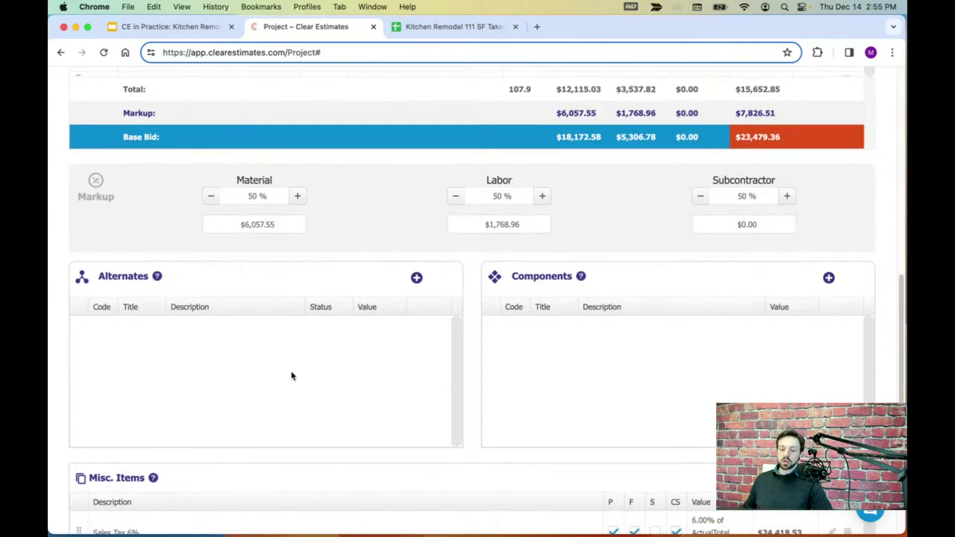
pyautogui.scroll(1, 302, 369)
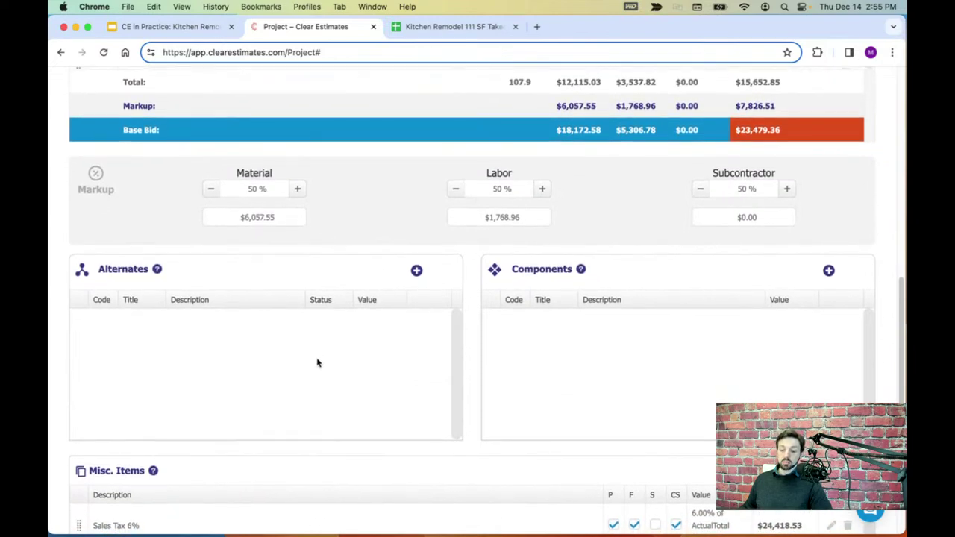
pyautogui.scroll(-1, 317, 362)
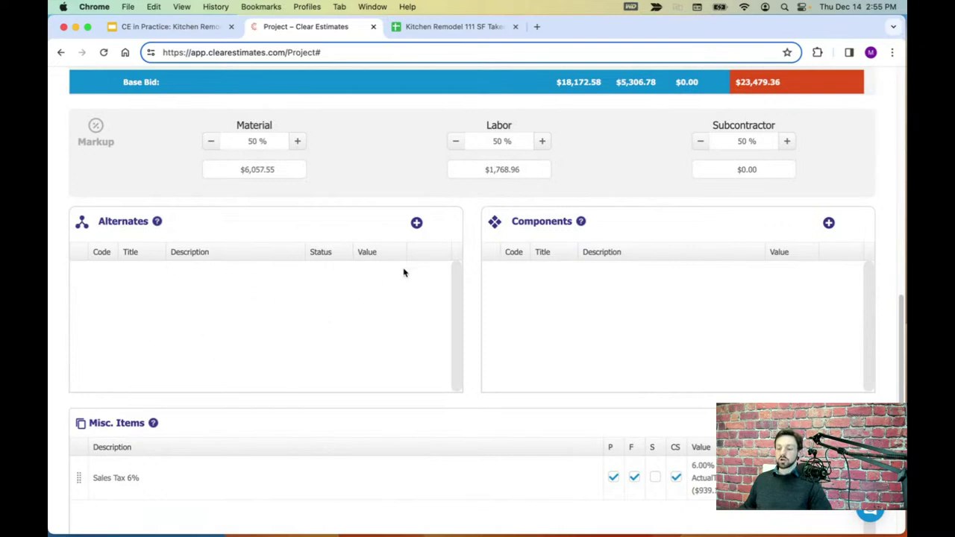
pyautogui.click(416, 222)
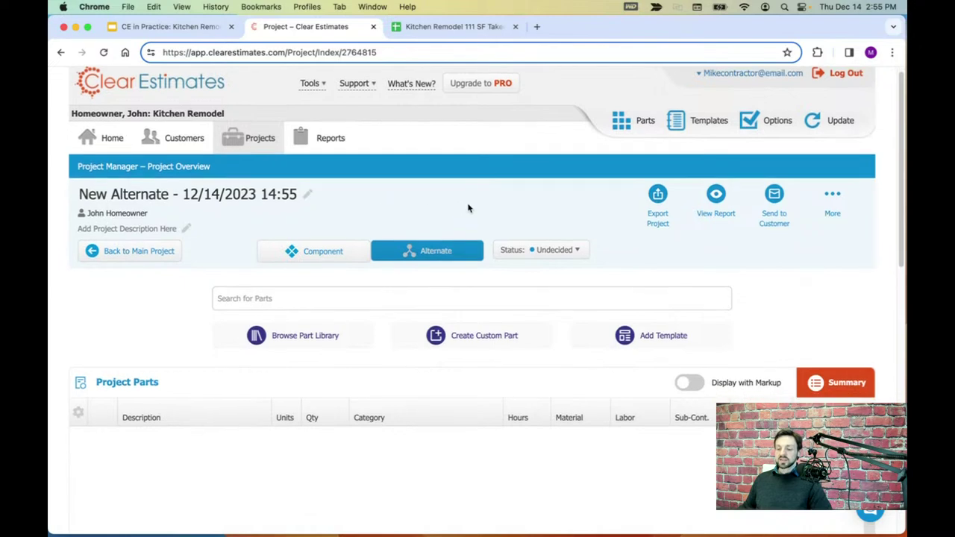
pyautogui.scroll(-1, 459, 224)
pyautogui.scroll(-2, 438, 273)
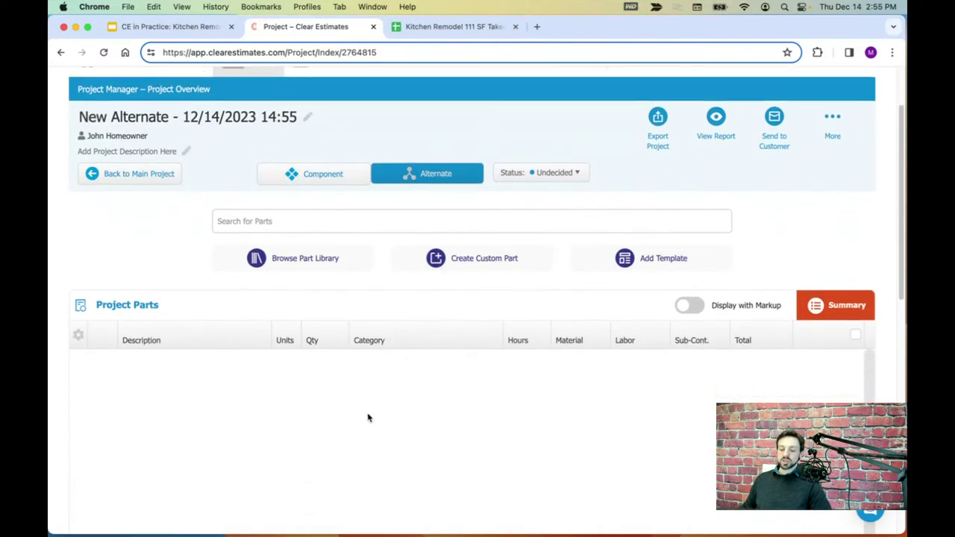
pyautogui.scroll(2, 379, 448)
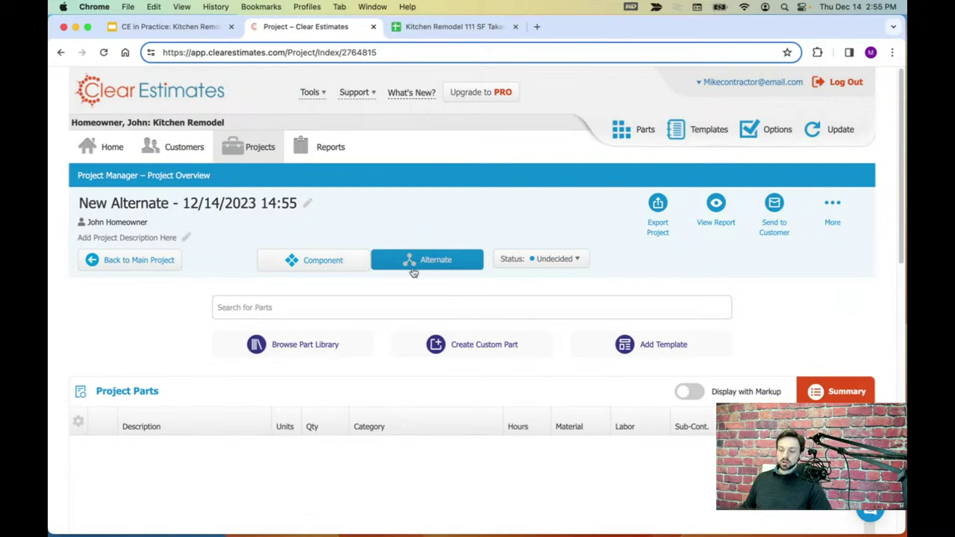
pyautogui.scroll(-1, 431, 263)
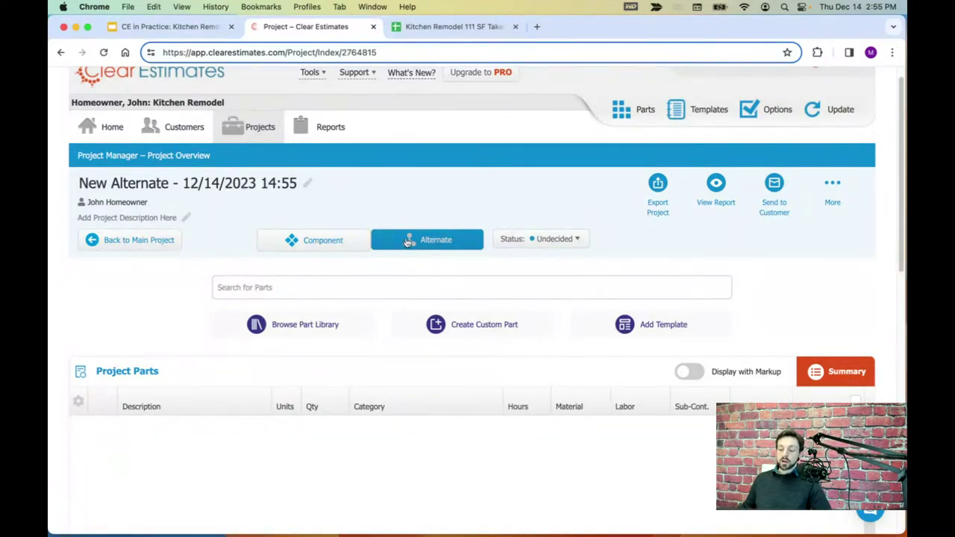
pyautogui.click(220, 182)
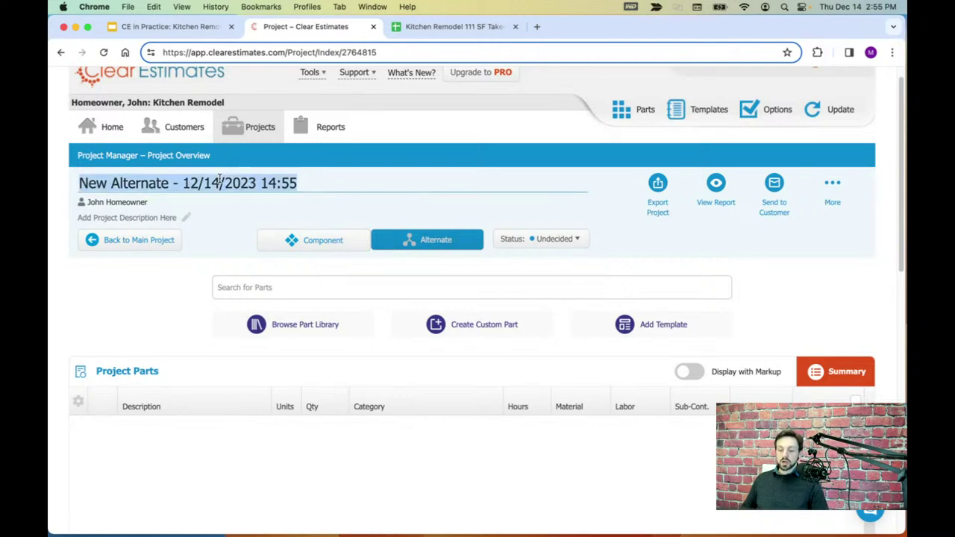
pyautogui.write('Counterto')
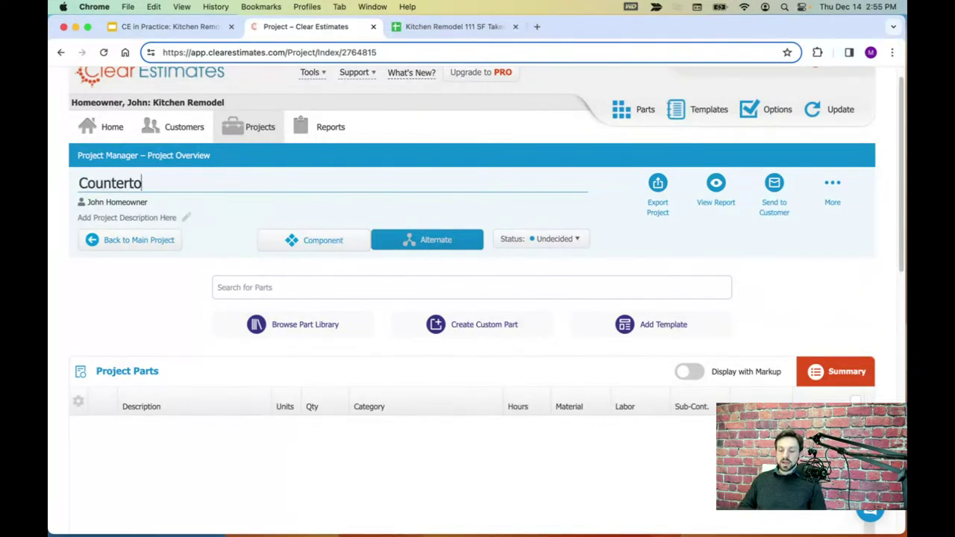
pyautogui.write('p Replacement w/')
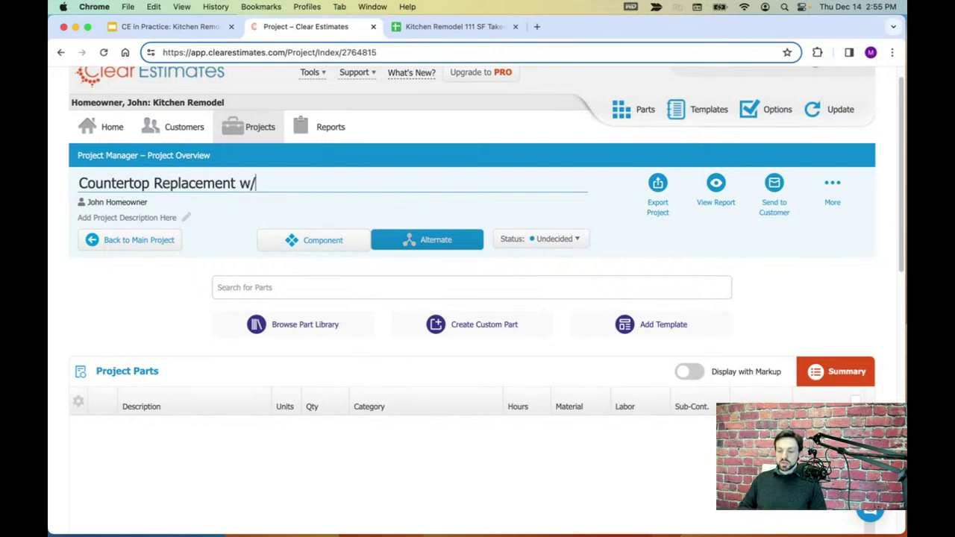
pyautogui.write(' Sink')
pyautogui.click(771, 272)
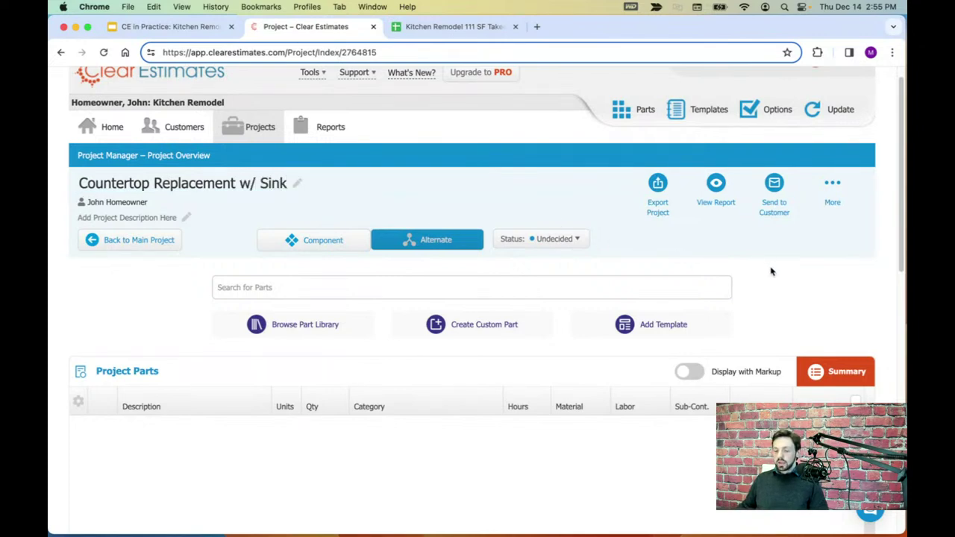
pyautogui.scroll(-4, 772, 272)
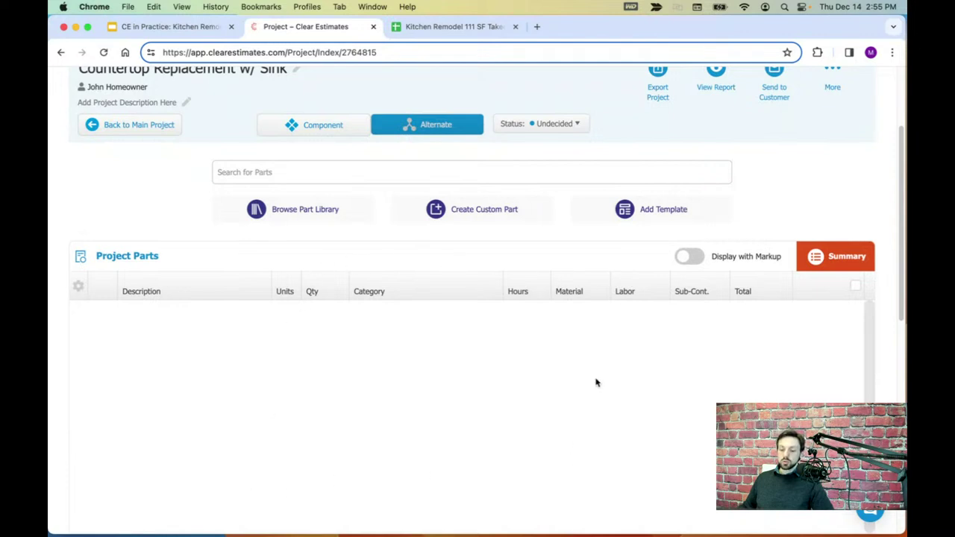
pyautogui.scroll(-1, 595, 378)
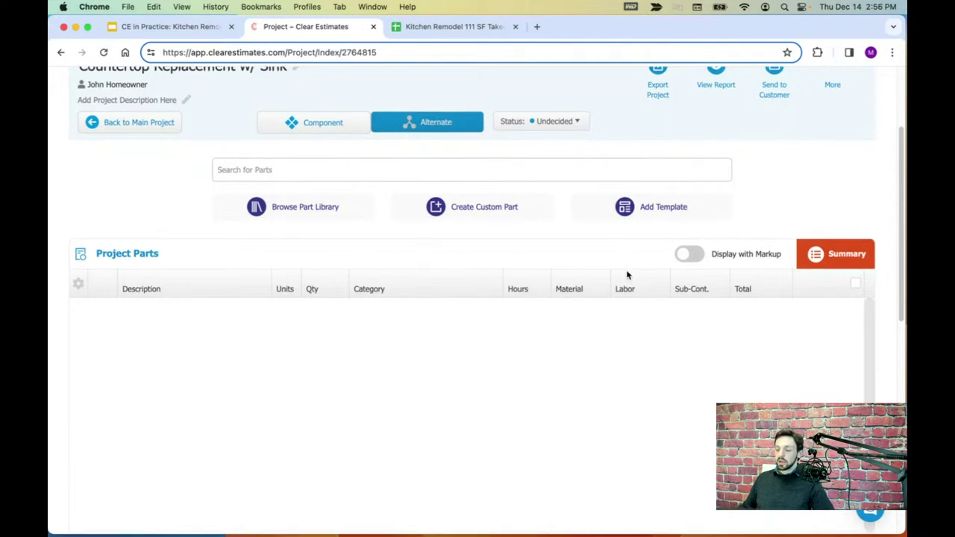
# - Choose the Kitchen template Countertop Replacement - Solid Surface with Integral Sink for the alternate
pyautogui.click(656, 211)
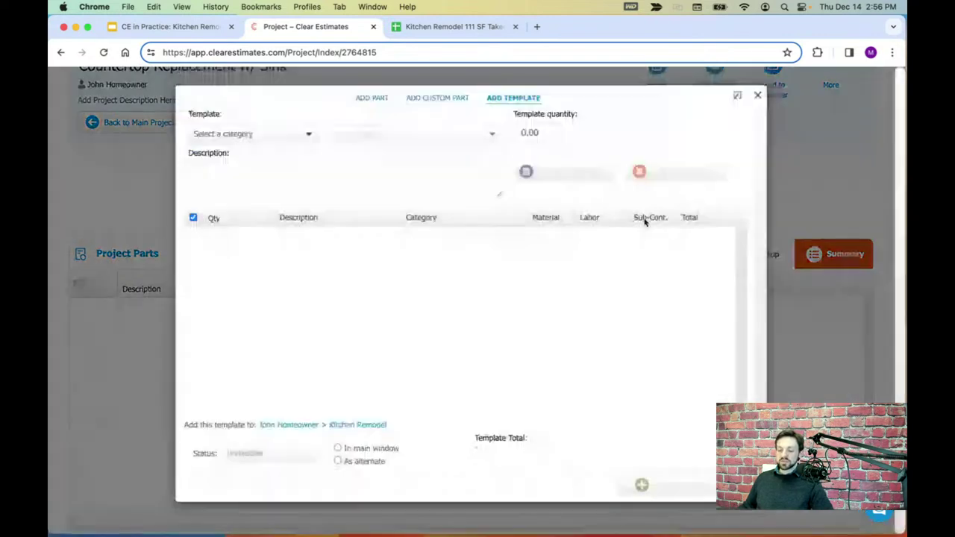
pyautogui.click(310, 137)
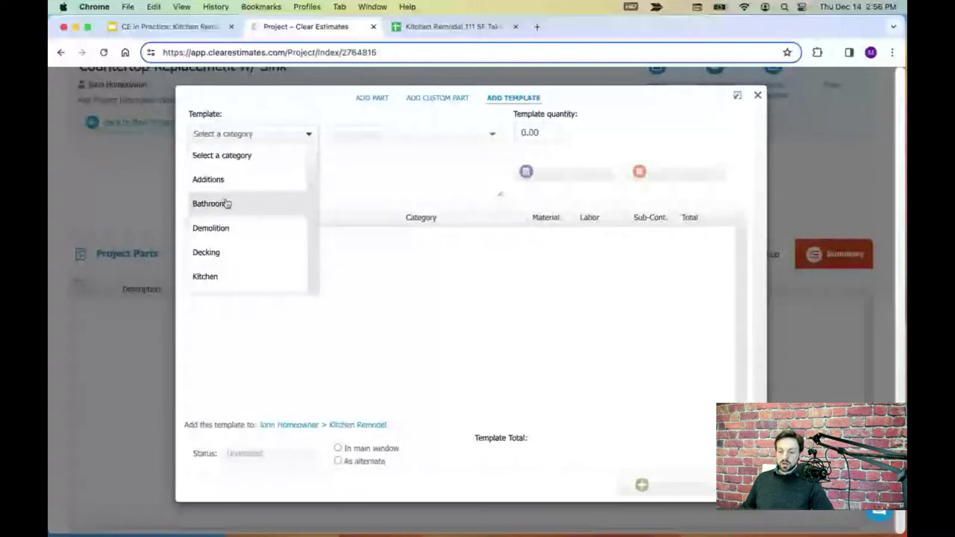
pyautogui.click(208, 275)
pyautogui.click(435, 142)
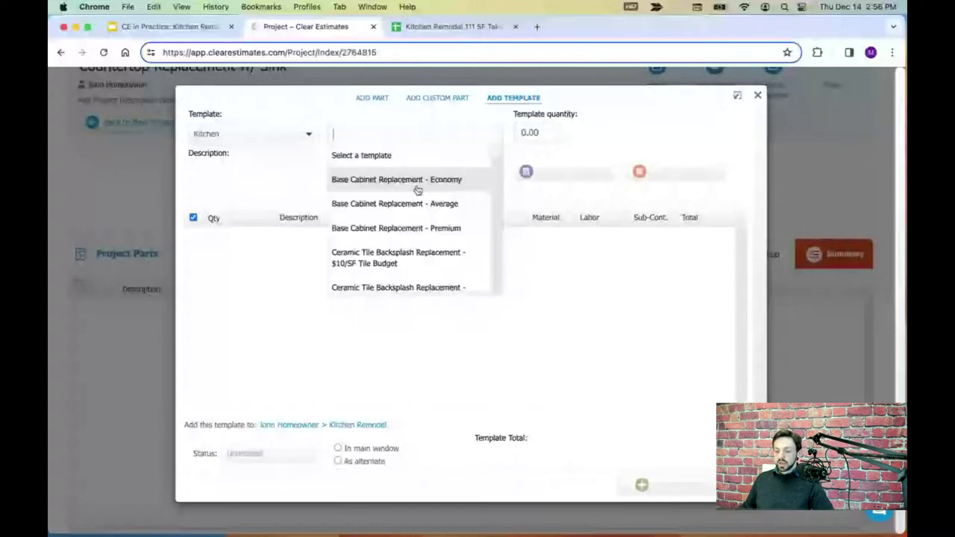
pyautogui.scroll(-3, 415, 187)
pyautogui.scroll(-2, 416, 216)
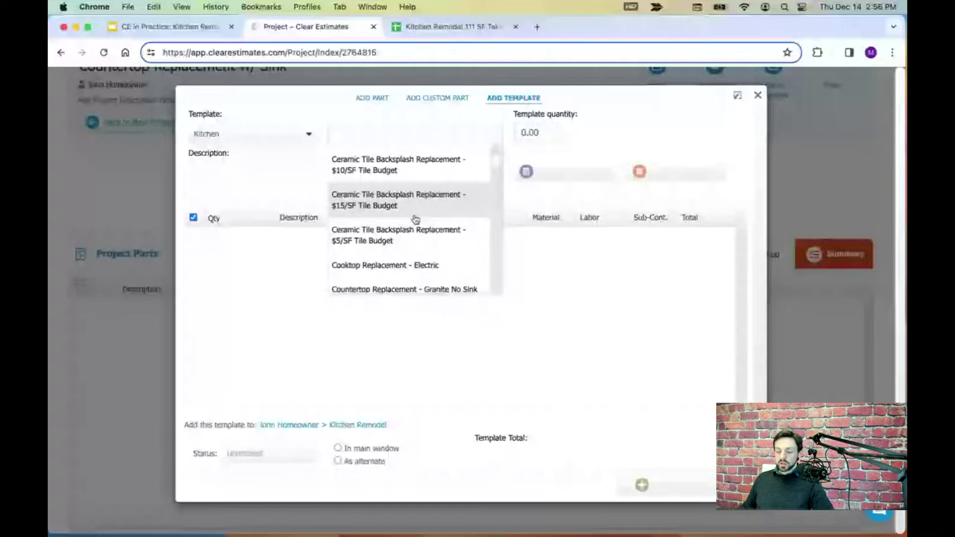
pyautogui.scroll(-1, 415, 235)
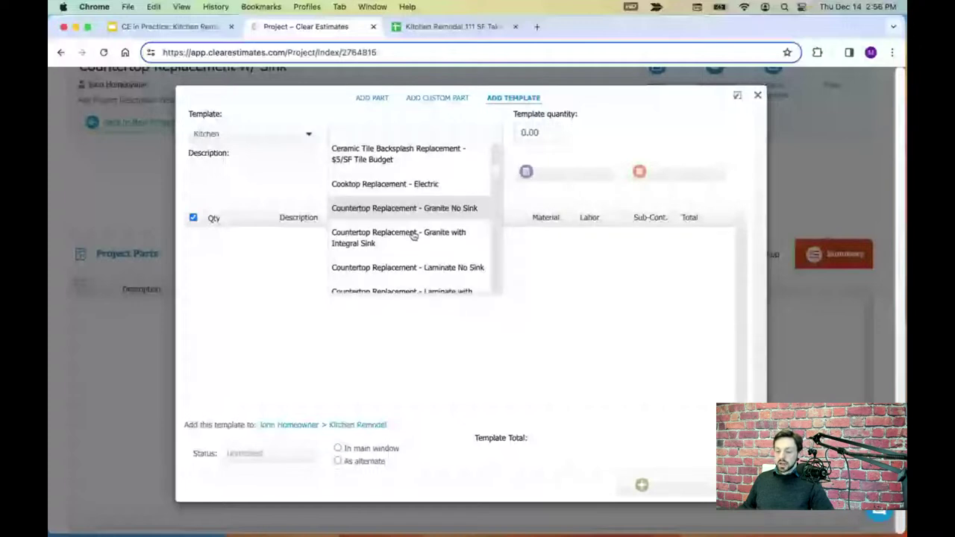
pyautogui.scroll(-3, 410, 233)
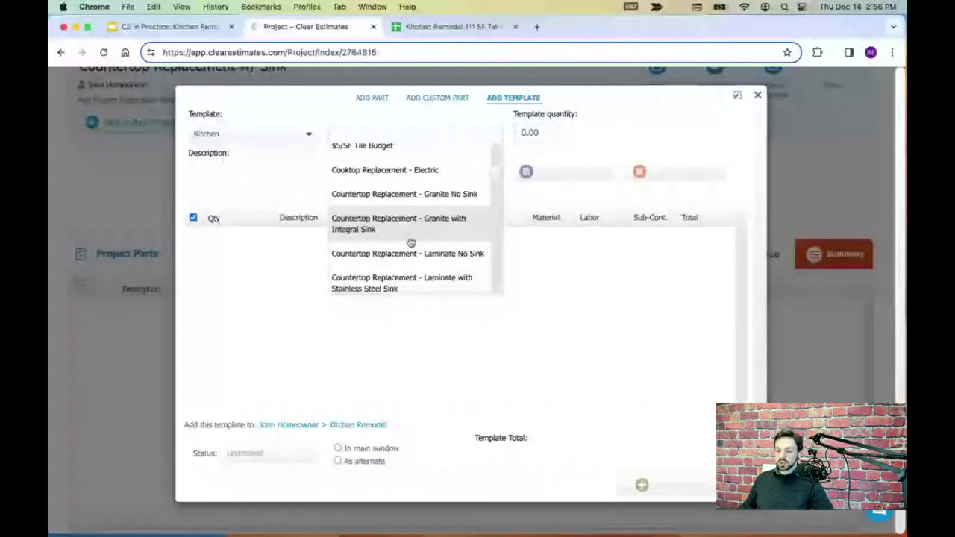
pyautogui.scroll(-2, 409, 246)
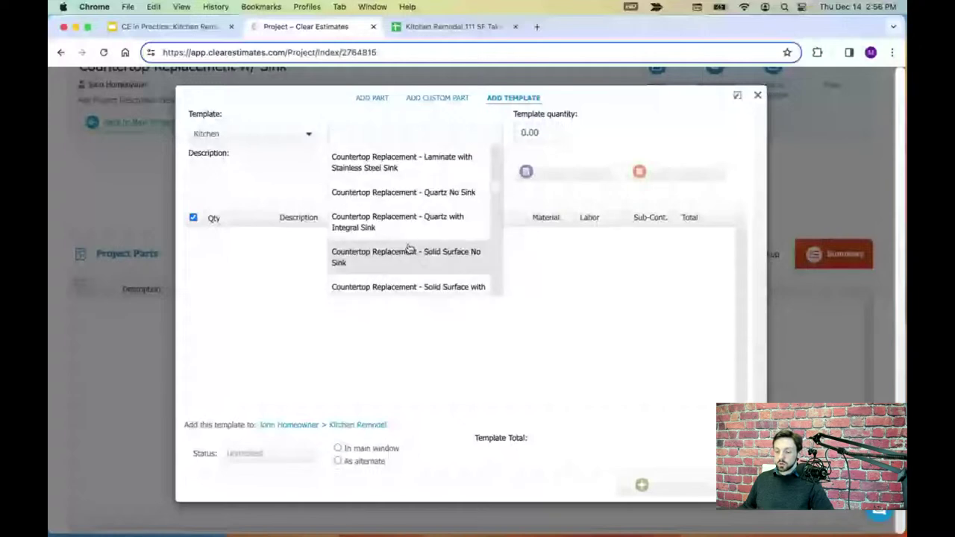
pyautogui.scroll(-1, 410, 245)
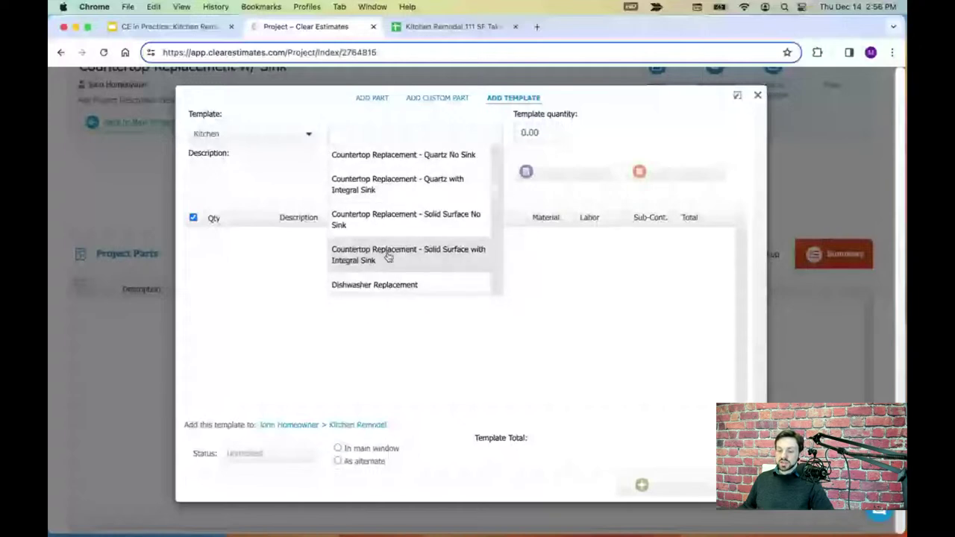
pyautogui.click(445, 255)
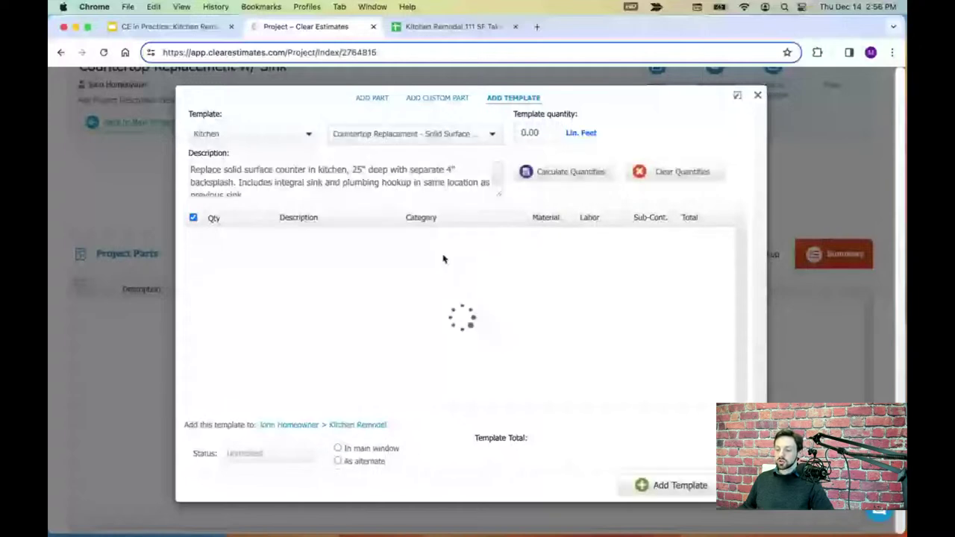
# - Calculate the template at 17 linear feet and add its parts to the countertop alternate
pyautogui.click(531, 132)
pyautogui.write('17')
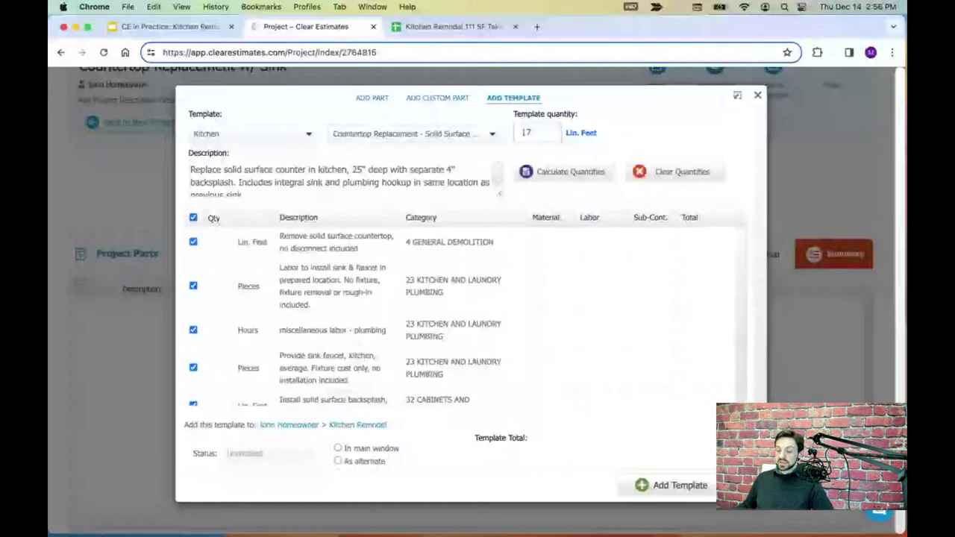
pyautogui.click(566, 171)
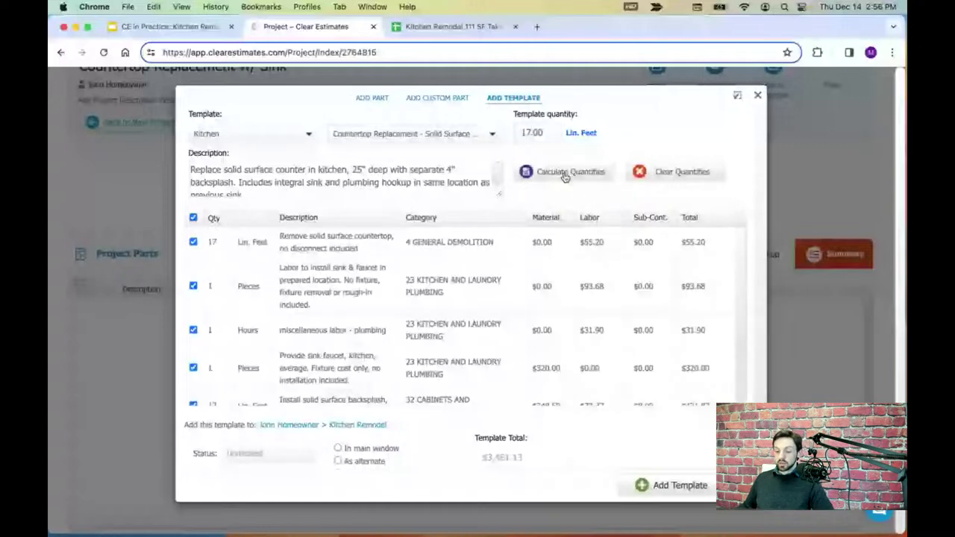
pyautogui.scroll(-1, 388, 254)
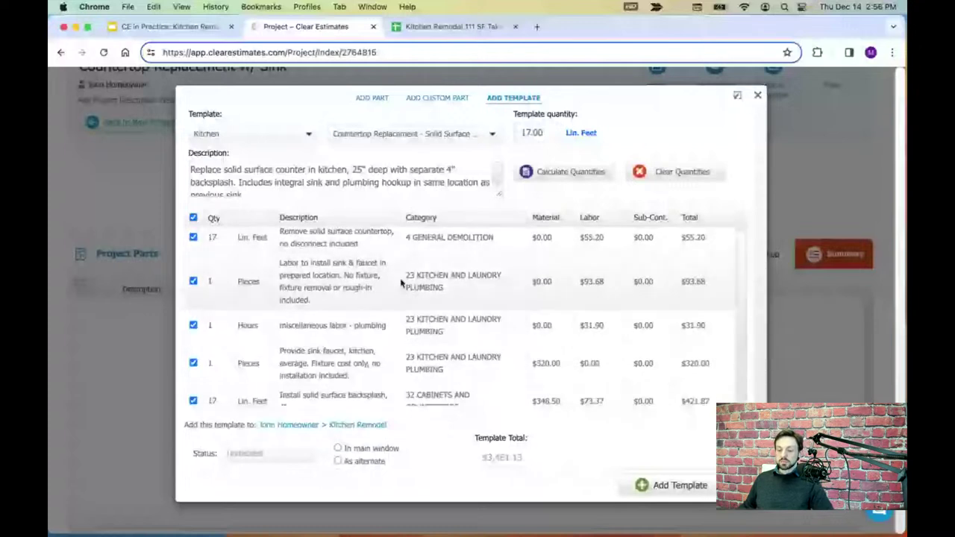
pyautogui.scroll(-5, 400, 282)
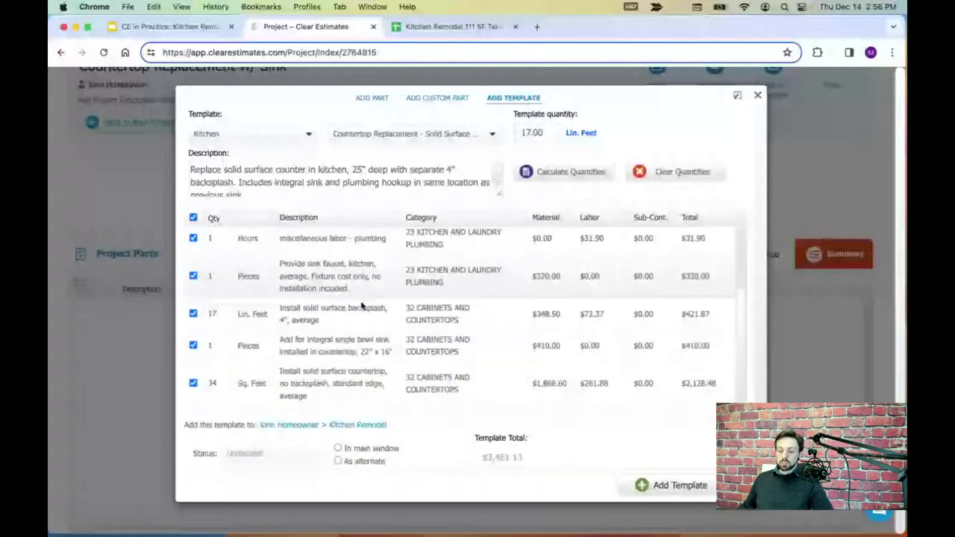
pyautogui.scroll(-1, 362, 306)
pyautogui.scroll(5, 336, 336)
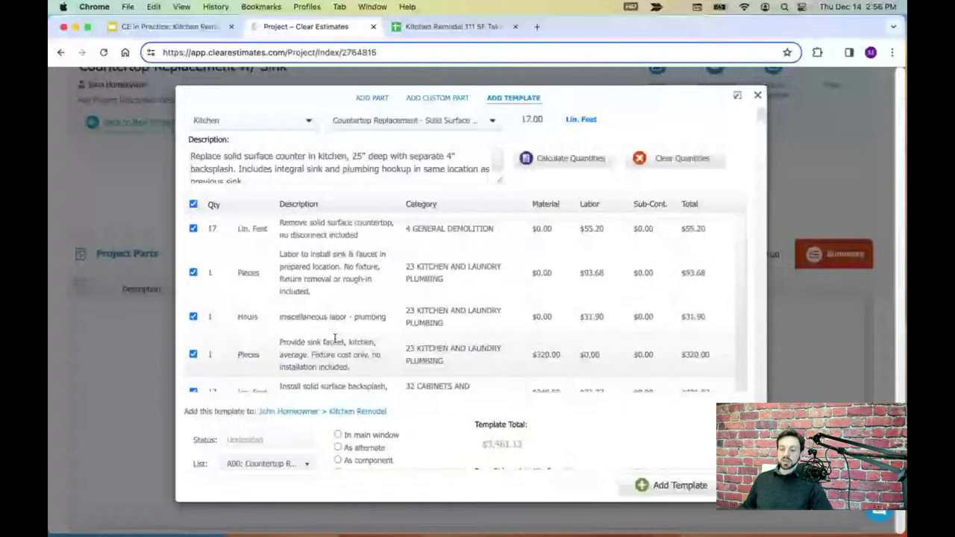
pyautogui.scroll(1, 336, 338)
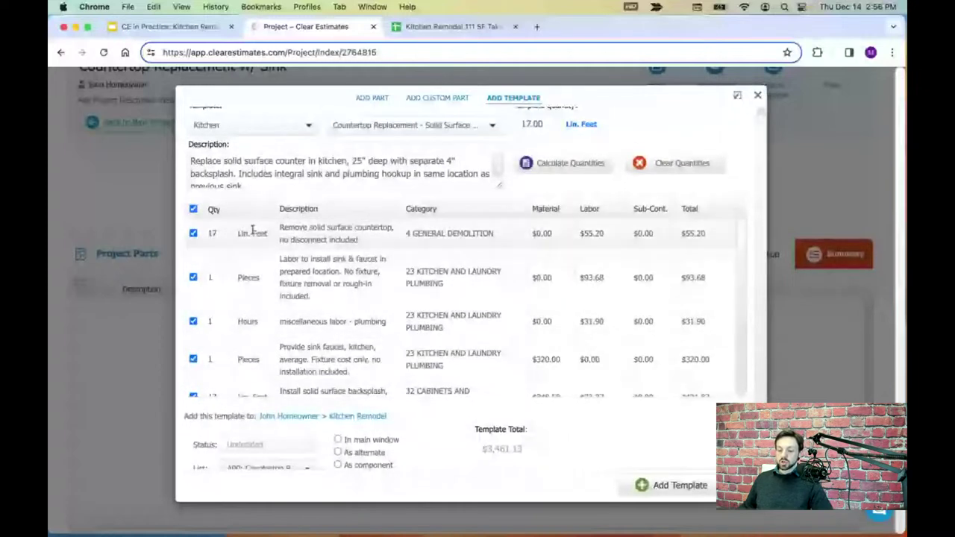
pyautogui.scroll(-5, 252, 232)
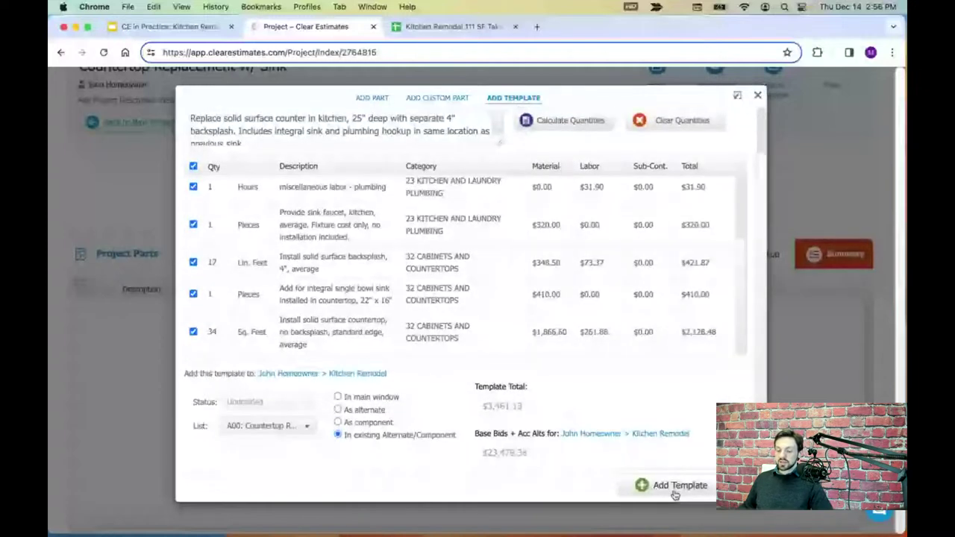
pyautogui.click(676, 486)
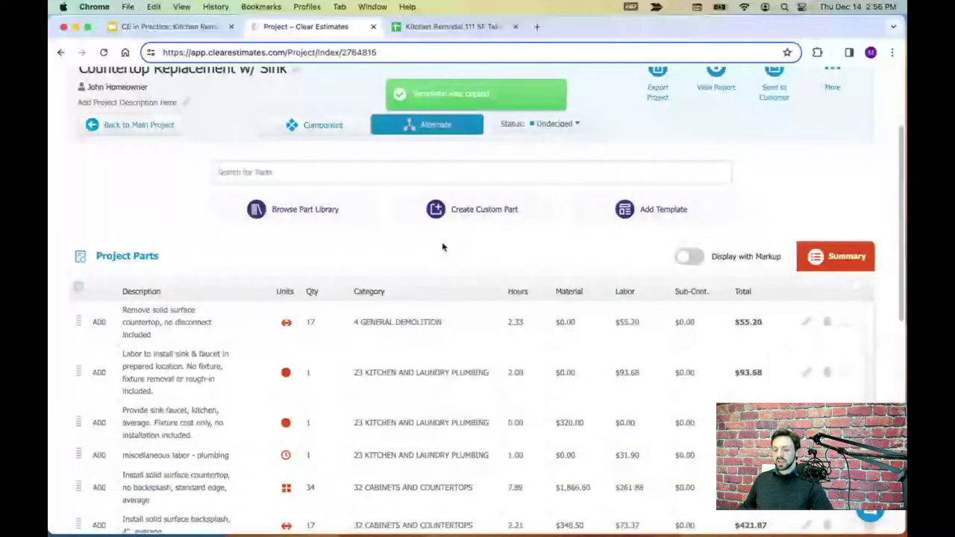
pyautogui.scroll(2, 443, 247)
pyautogui.scroll(-6, 451, 207)
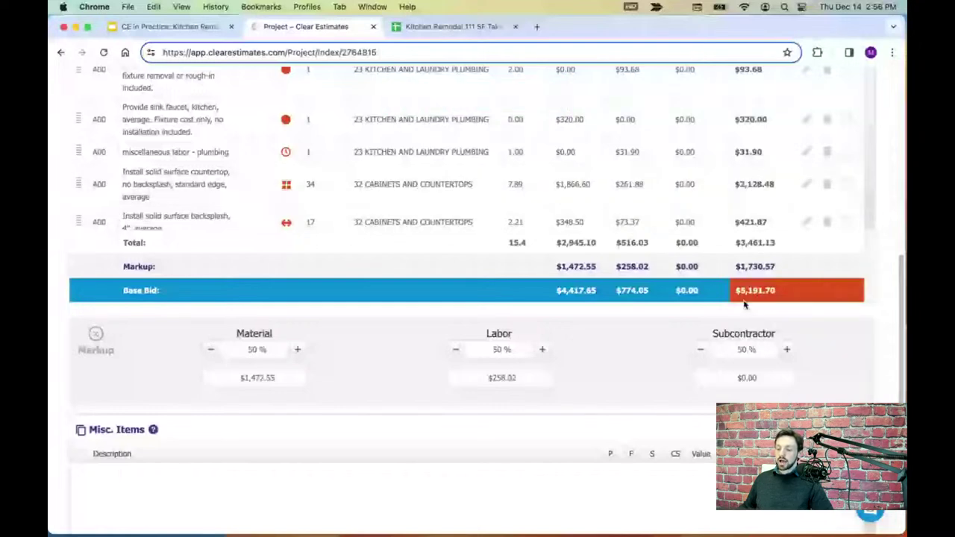
pyautogui.scroll(8, 720, 309)
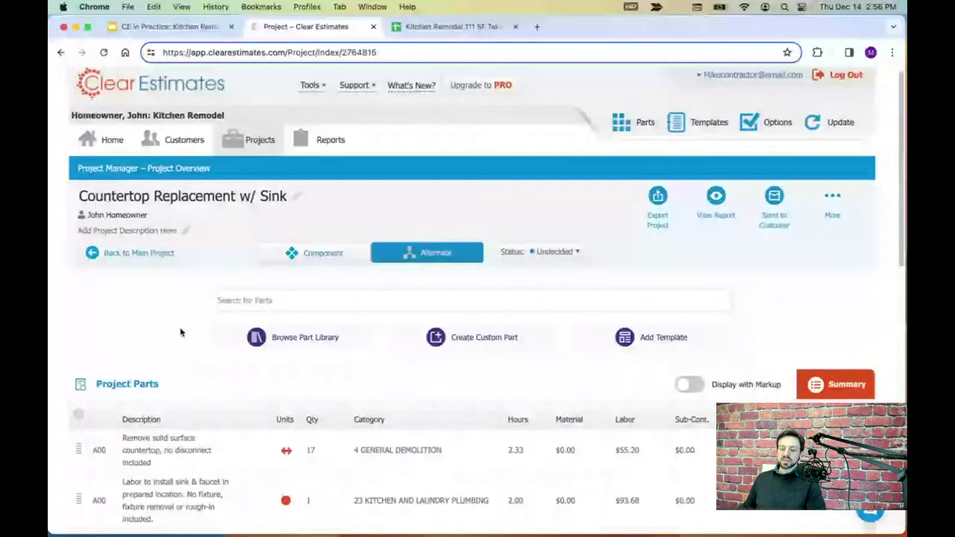
pyautogui.scroll(1, 180, 333)
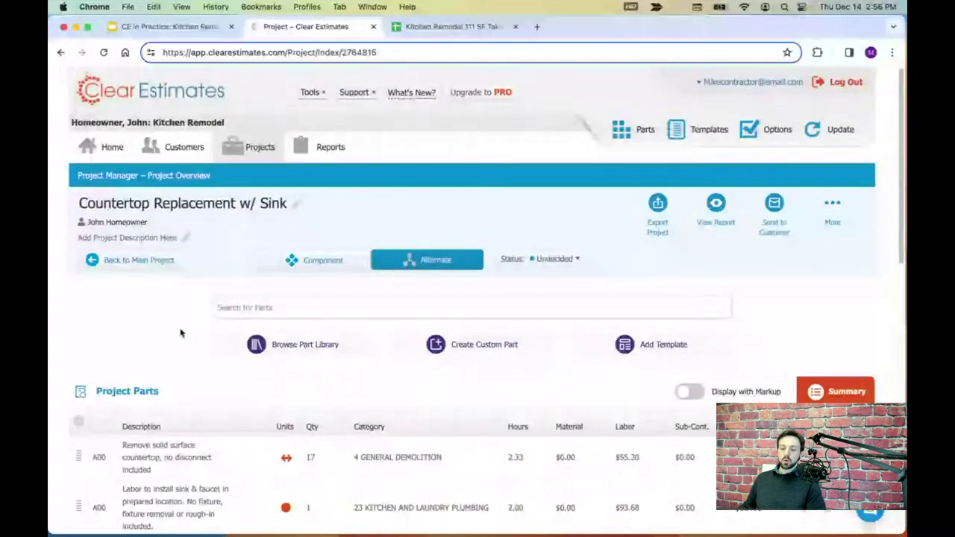
# - Return to the main Kitchen Remodel project and print its report to PDF
pyautogui.click(125, 267)
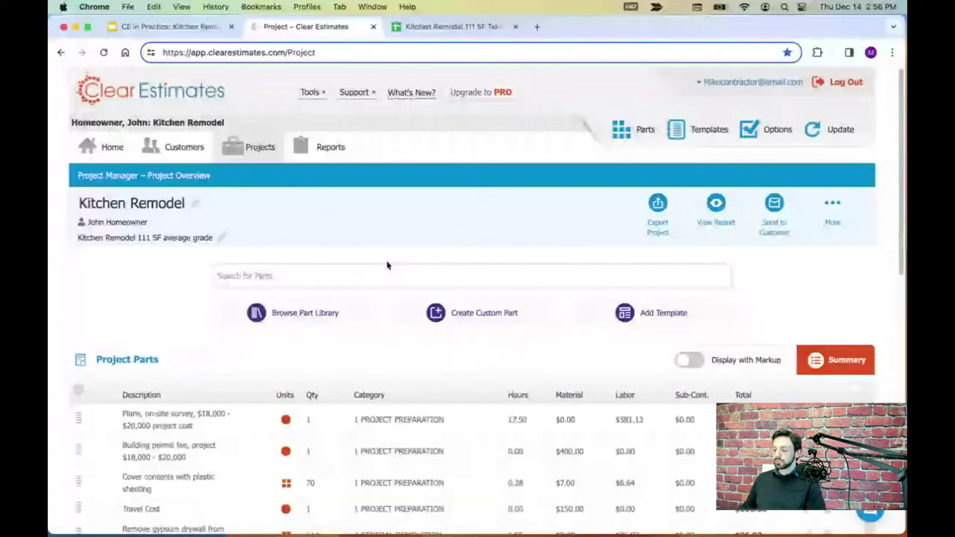
pyautogui.scroll(-1, 433, 243)
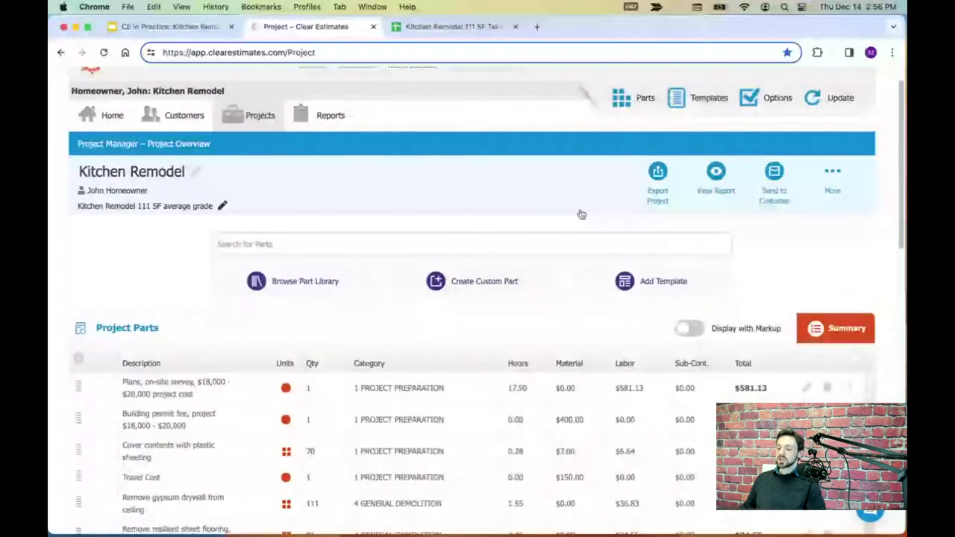
pyautogui.click(721, 172)
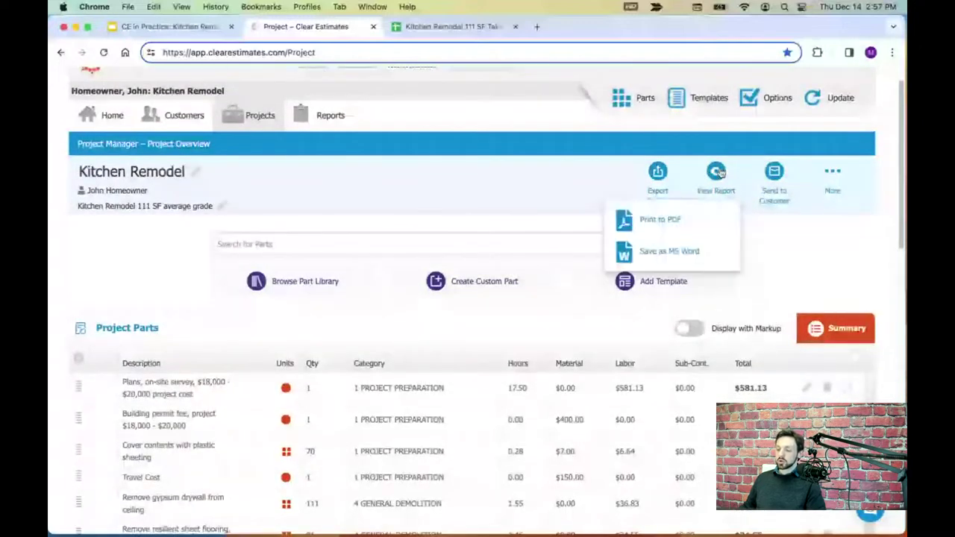
pyautogui.click(654, 222)
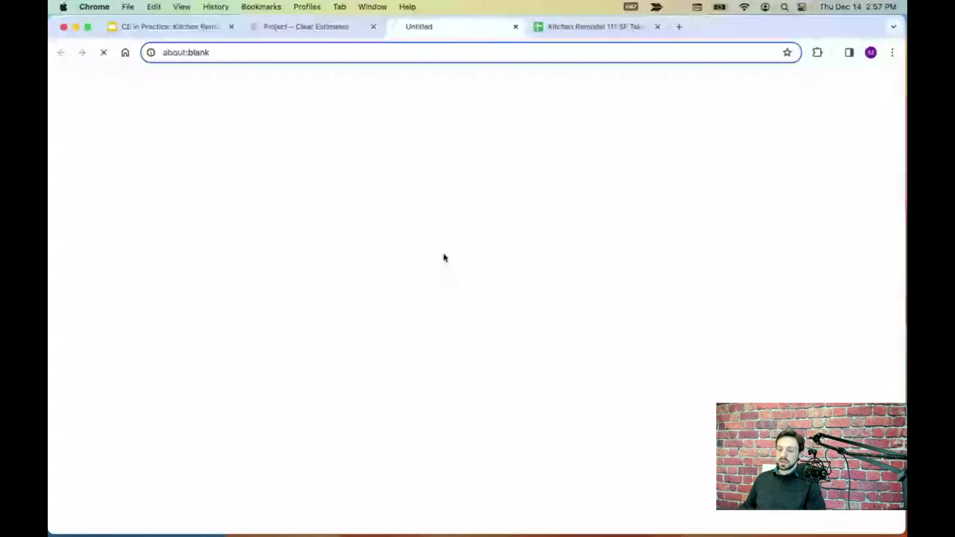
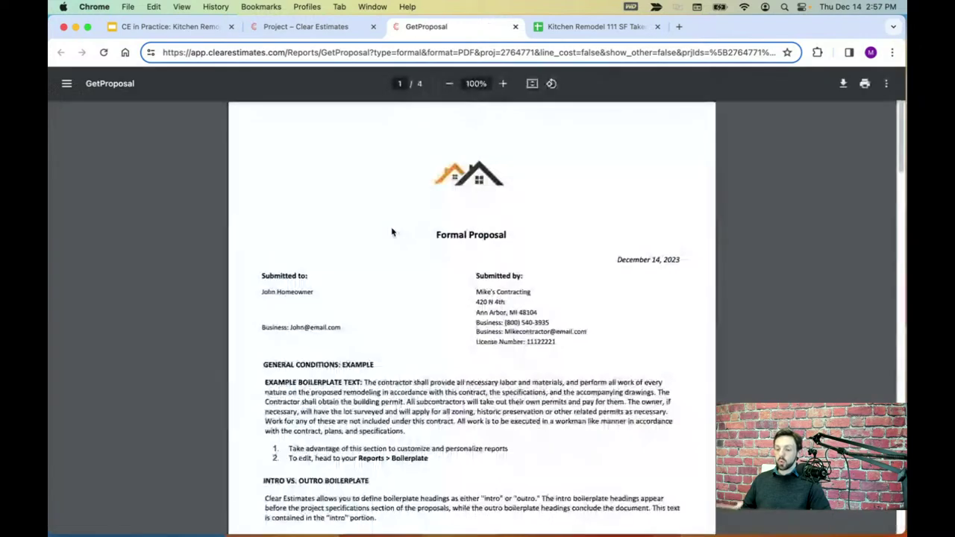
# - Scroll through the proposal PDF, selecting the customer name and general conditions text, then return to the project
pyautogui.scroll(-1, 399, 220)
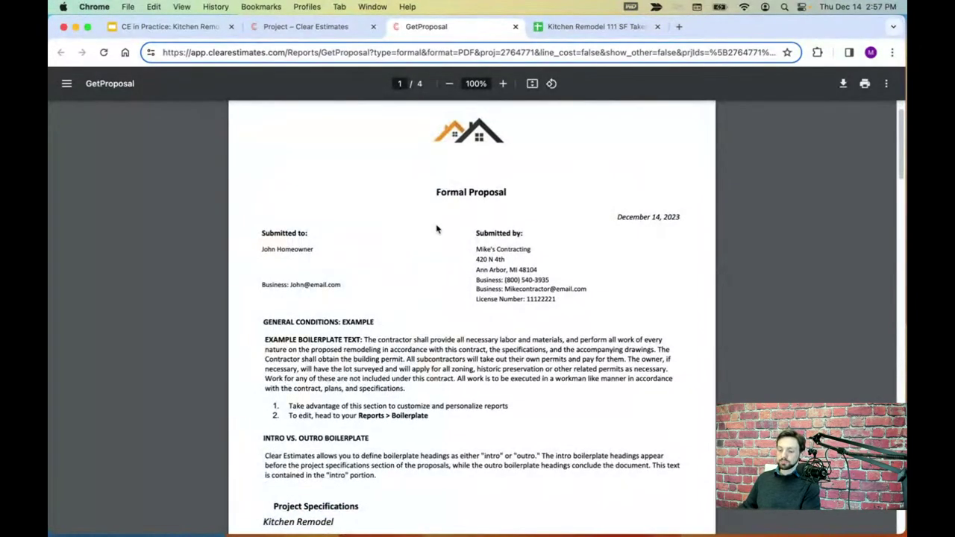
pyautogui.scroll(-3, 441, 227)
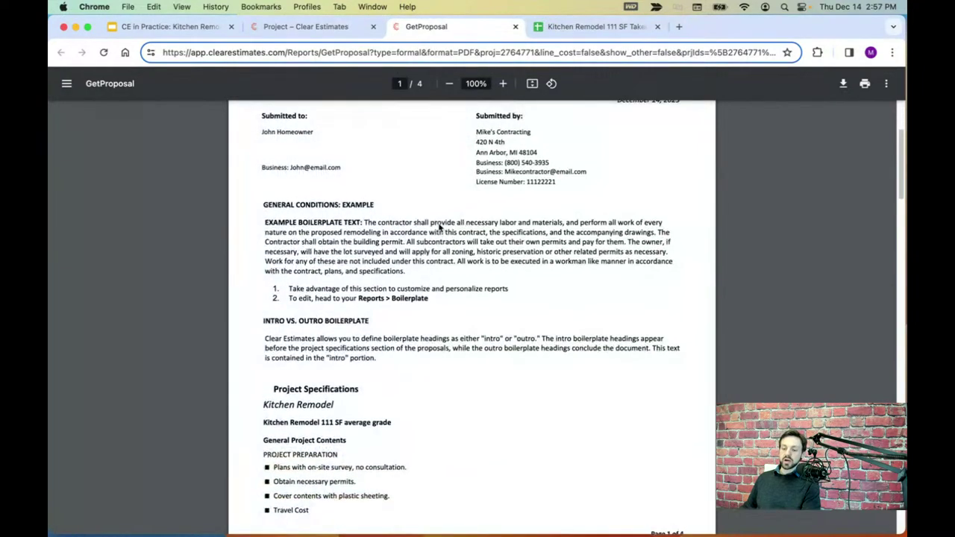
pyautogui.scroll(2, 438, 224)
pyautogui.moveTo(264, 165); pyautogui.dragTo(326, 165)
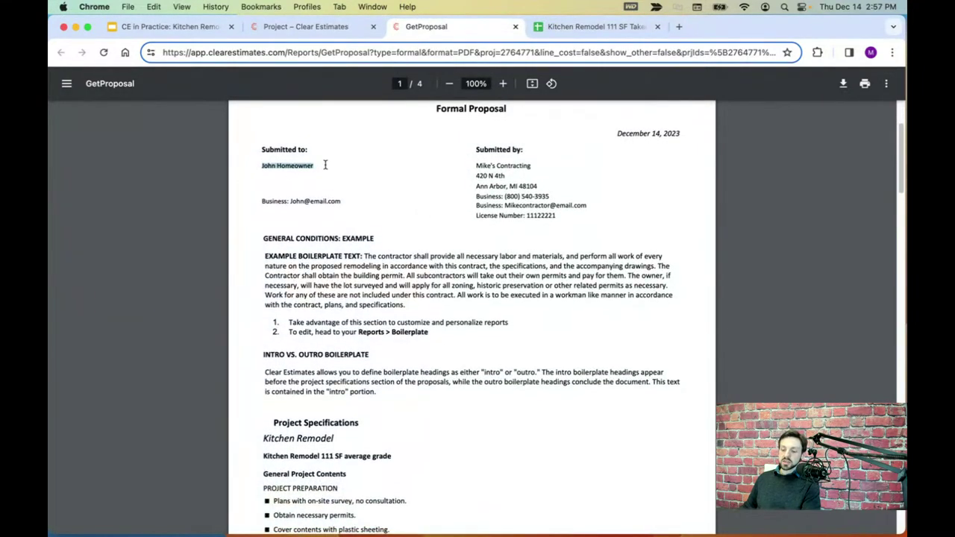
pyautogui.moveTo(262, 236); pyautogui.dragTo(375, 396)
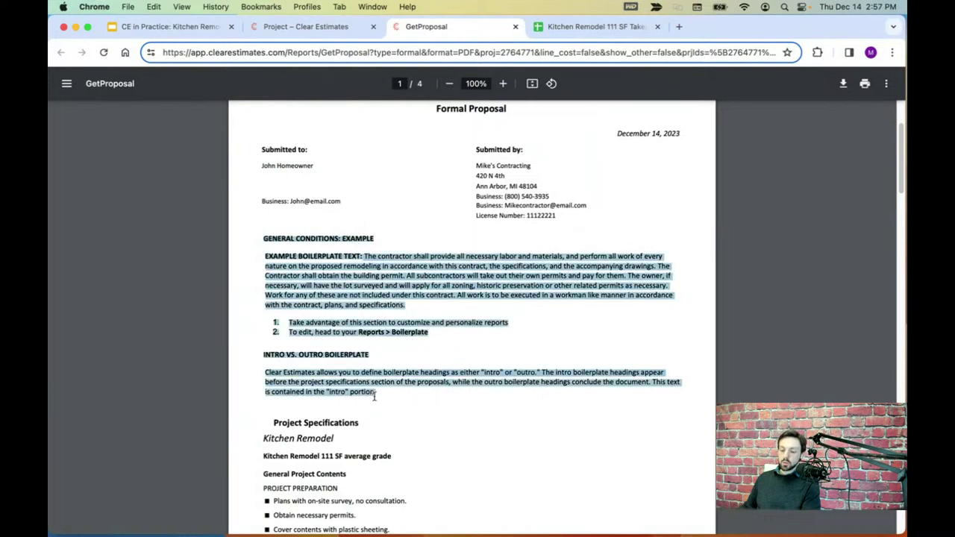
pyautogui.click(482, 352)
pyautogui.scroll(-1, 482, 353)
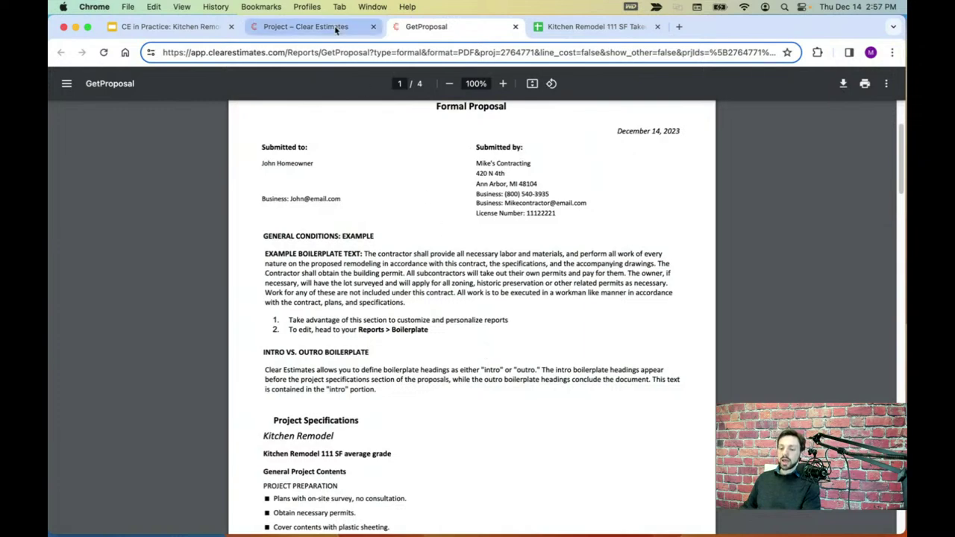
pyautogui.click(303, 27)
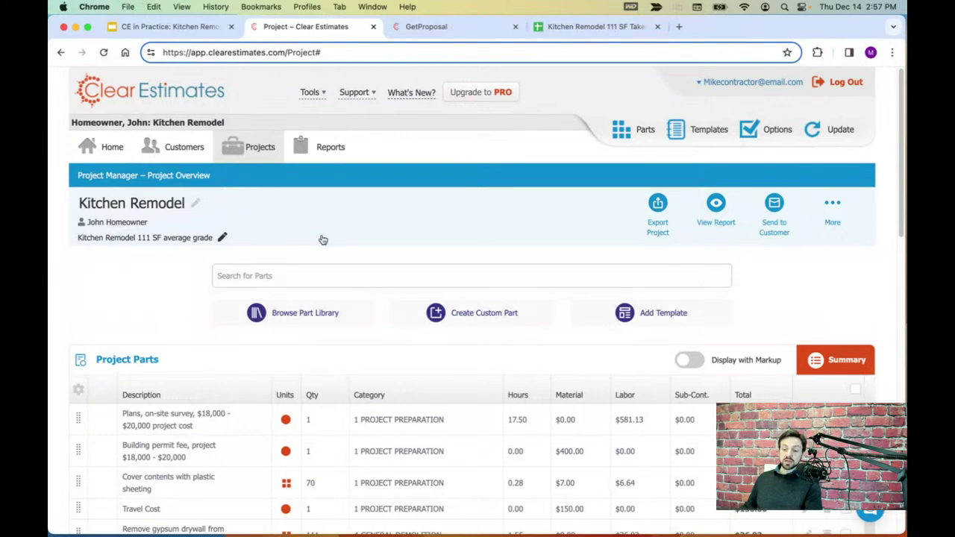
# - Open the customer record for editing and enter the street address, city and zip code
pyautogui.click(167, 150)
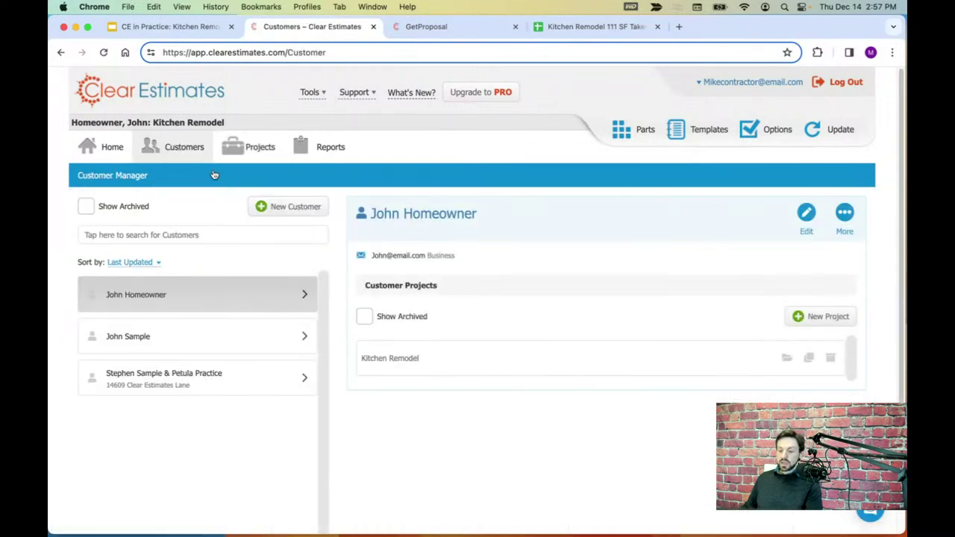
pyautogui.click(807, 214)
pyautogui.scroll(-1, 597, 268)
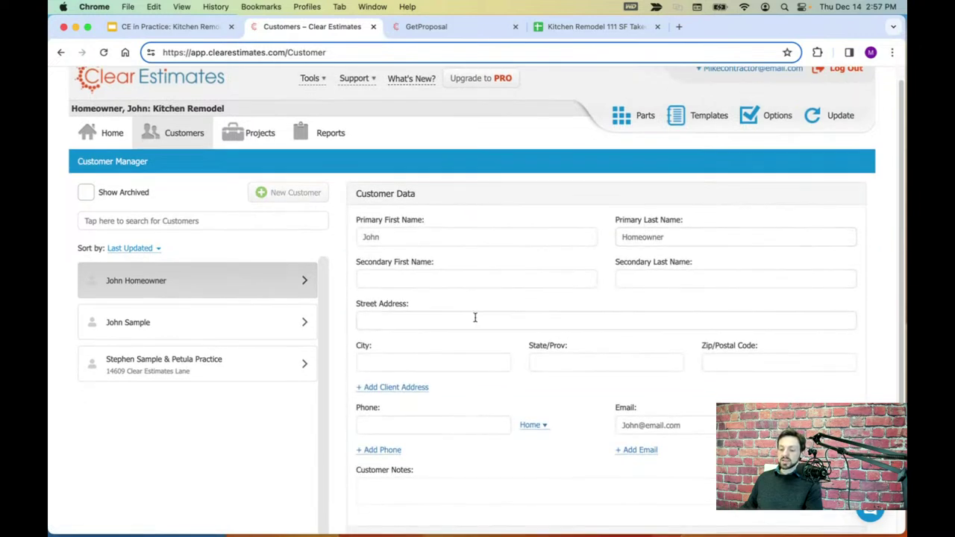
pyautogui.click(446, 322)
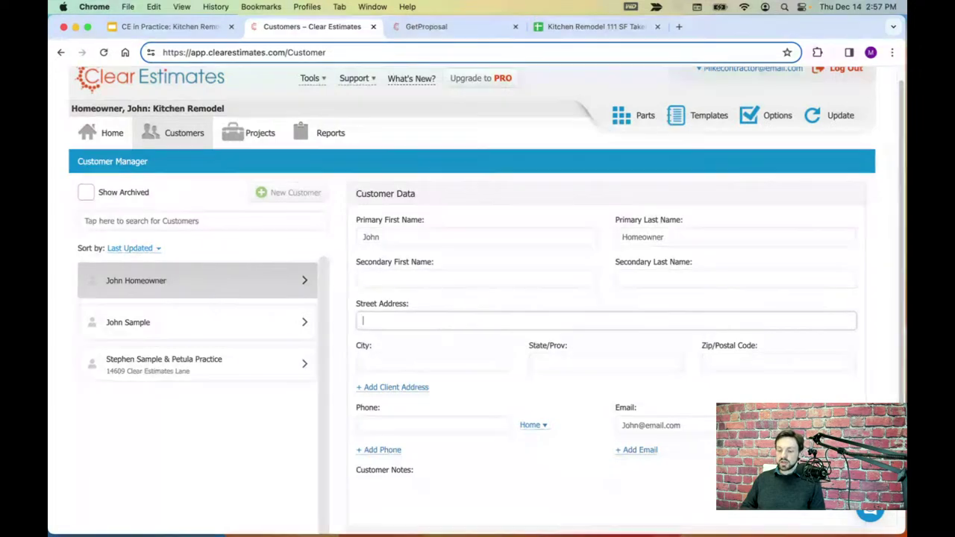
pyautogui.write('123 Main St')
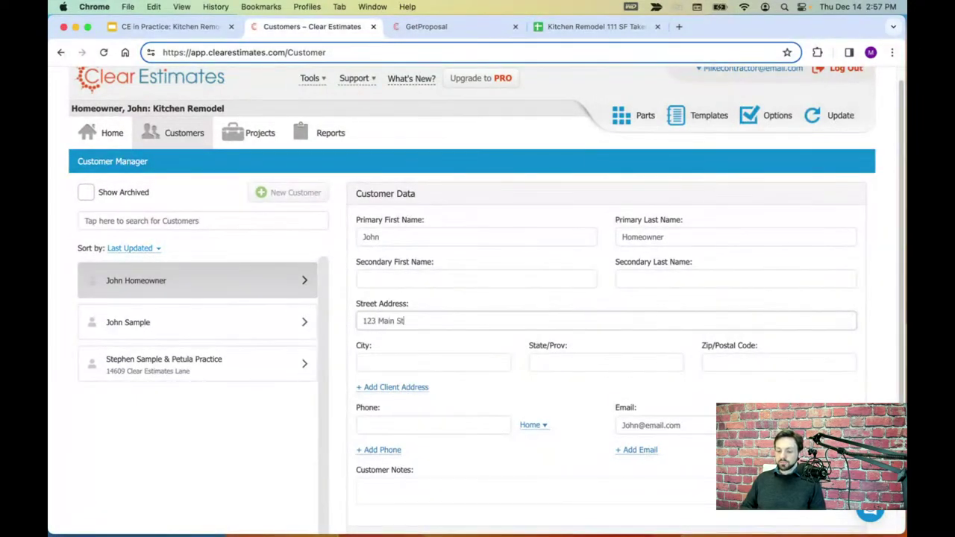
pyautogui.press('Tab')
pyautogui.write('A')
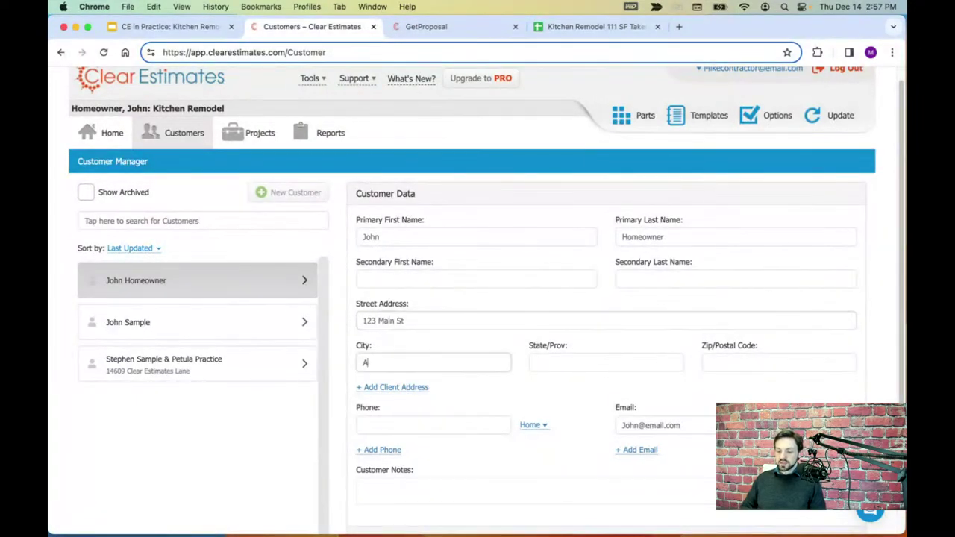
pyautogui.press('Tab')
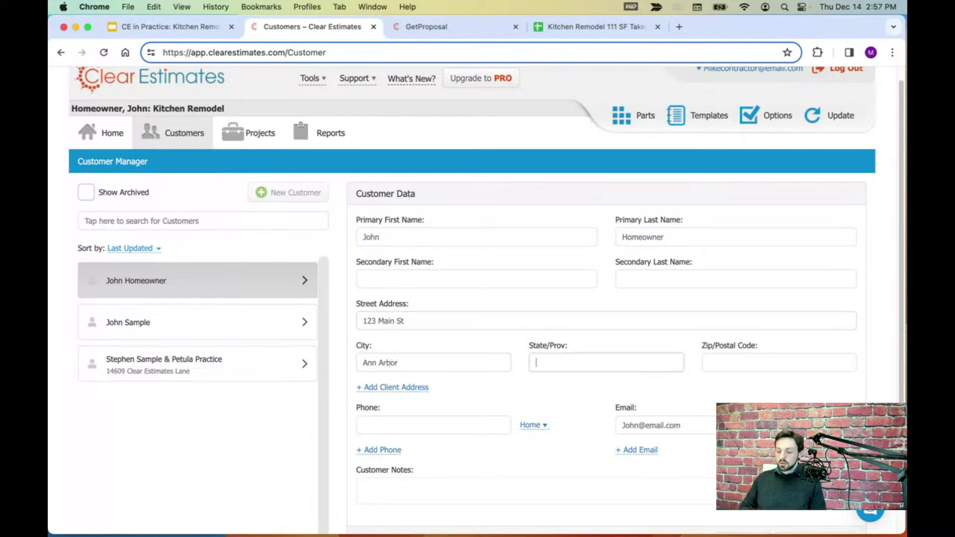
pyautogui.press('Tab')
pyautogui.write('4810')
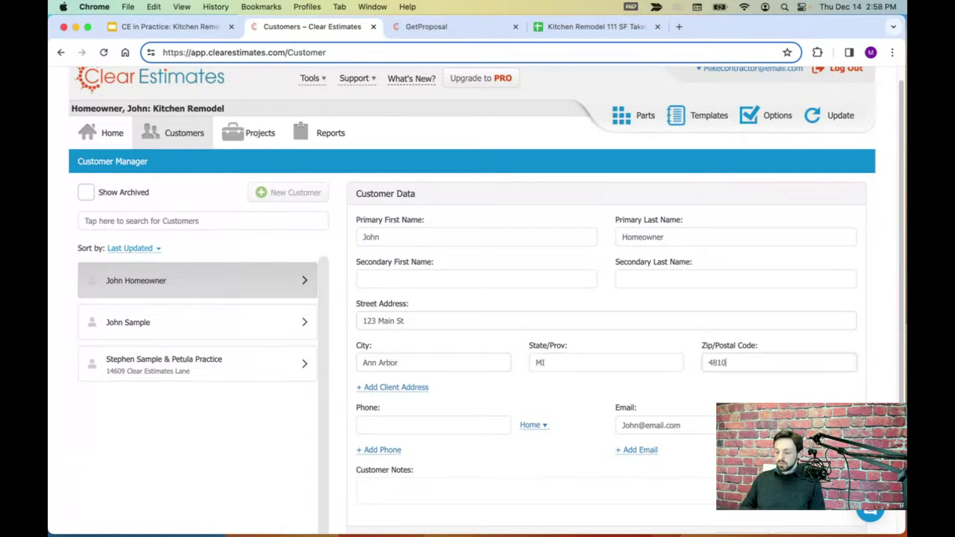
pyautogui.write('4')
# - Enter the customer's phone number and save the customer record
pyautogui.click(403, 424)
pyautogui.scroll(-1, 405, 424)
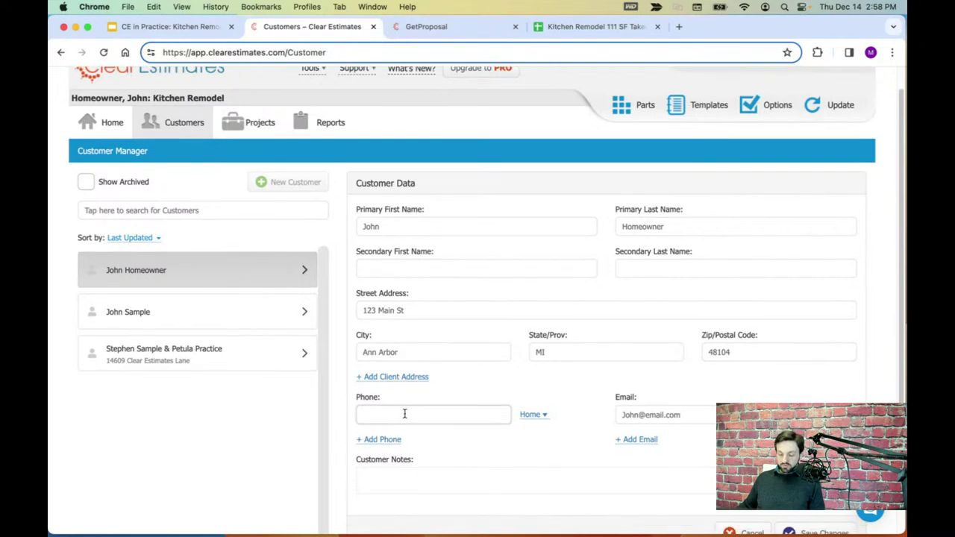
pyautogui.write('555111')
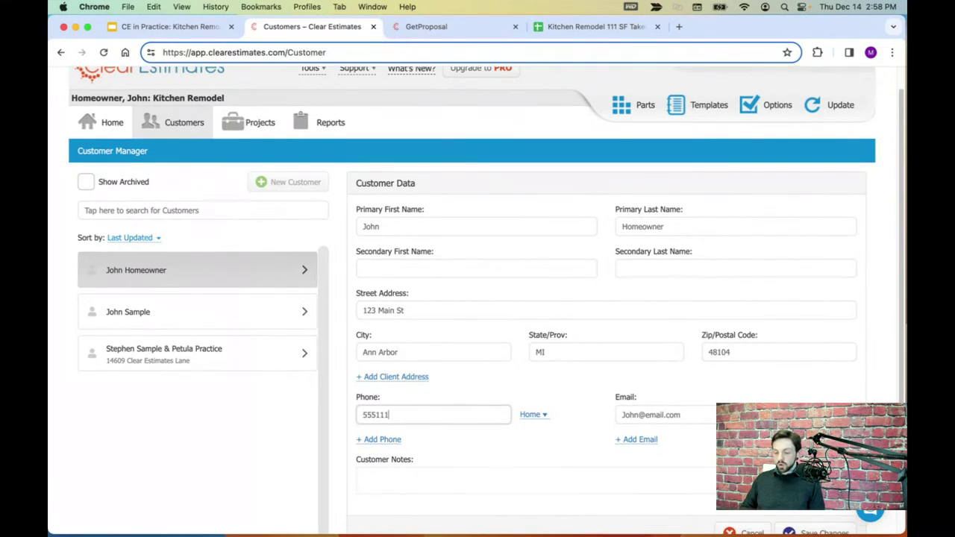
pyautogui.write('2222')
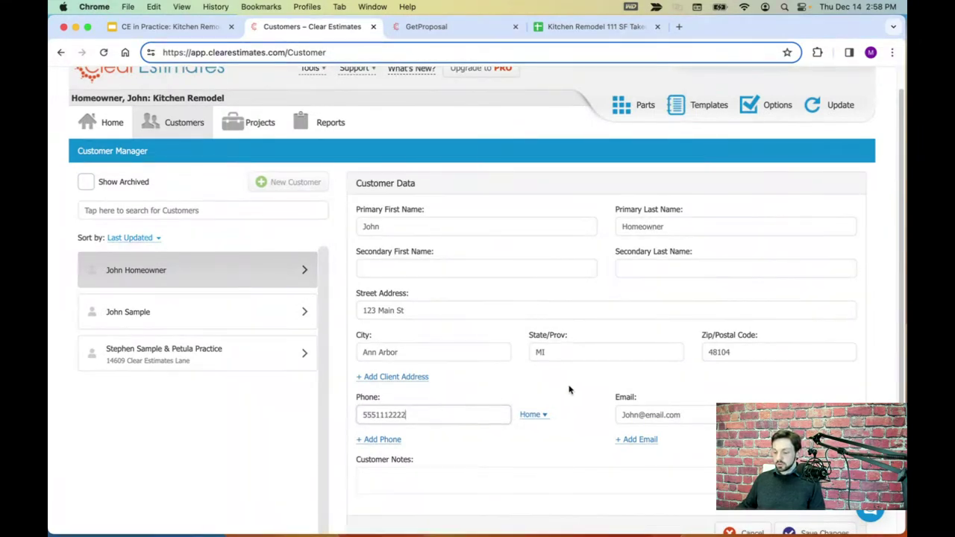
pyautogui.scroll(-2, 582, 391)
pyautogui.press('Return')
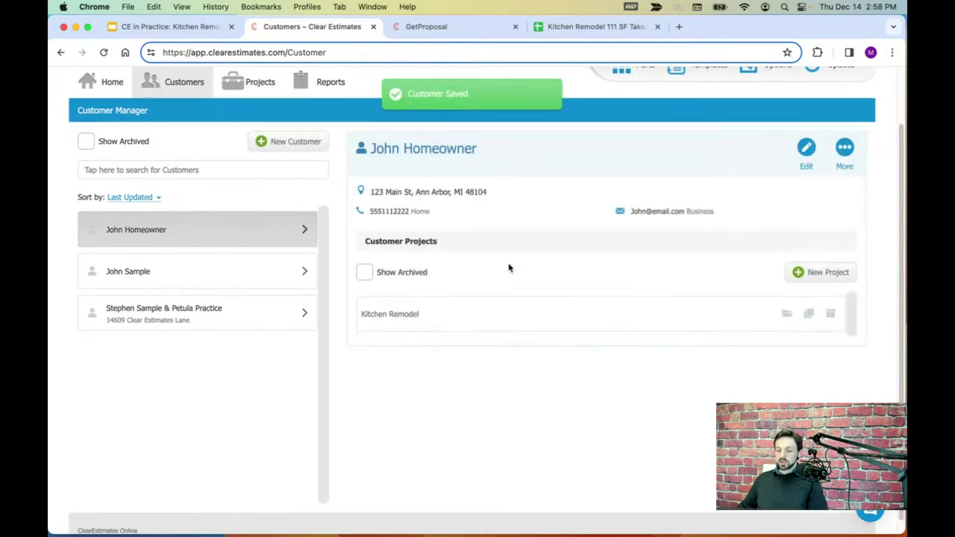
pyautogui.scroll(3, 498, 294)
pyautogui.click(256, 147)
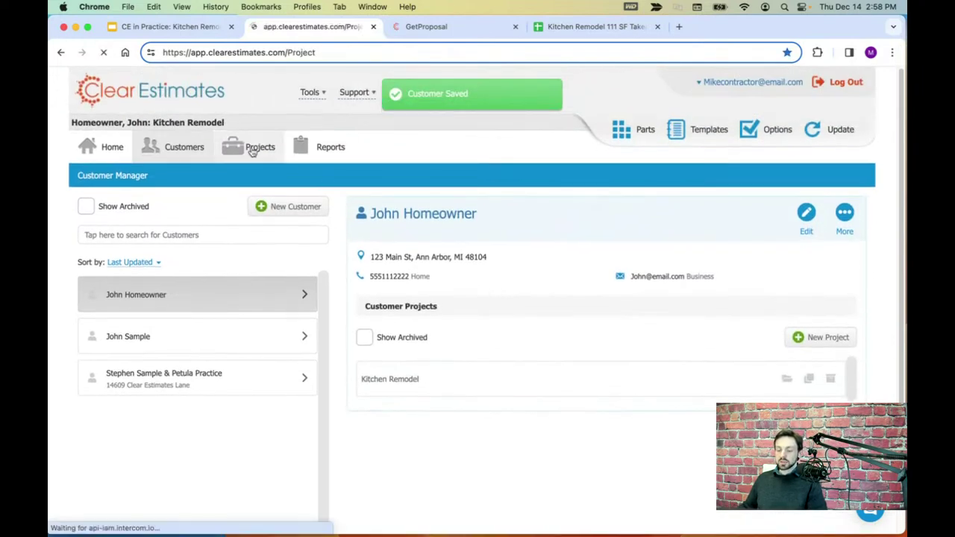
# - Go from the proposal PDF to the project's Reports page and show its boilerplate sections
pyautogui.click(363, 138)
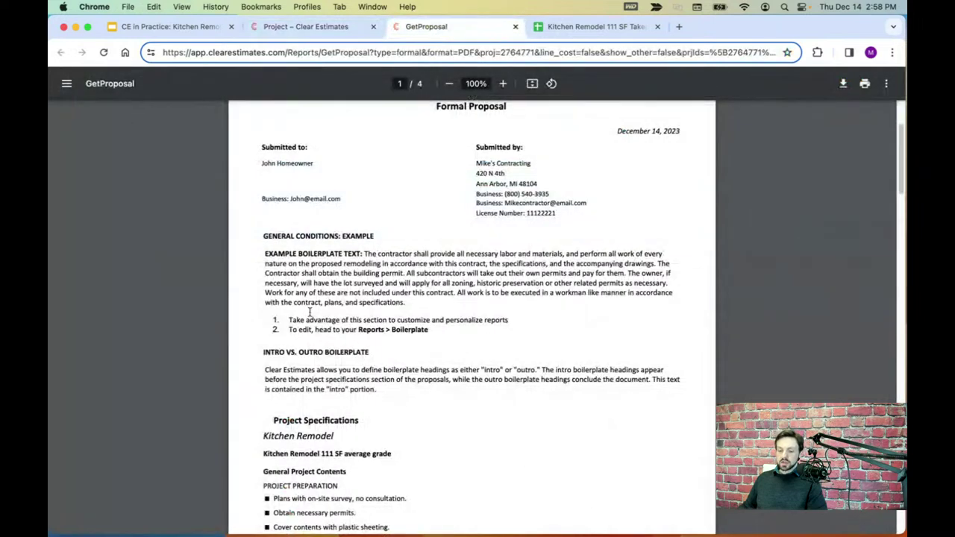
pyautogui.click(330, 28)
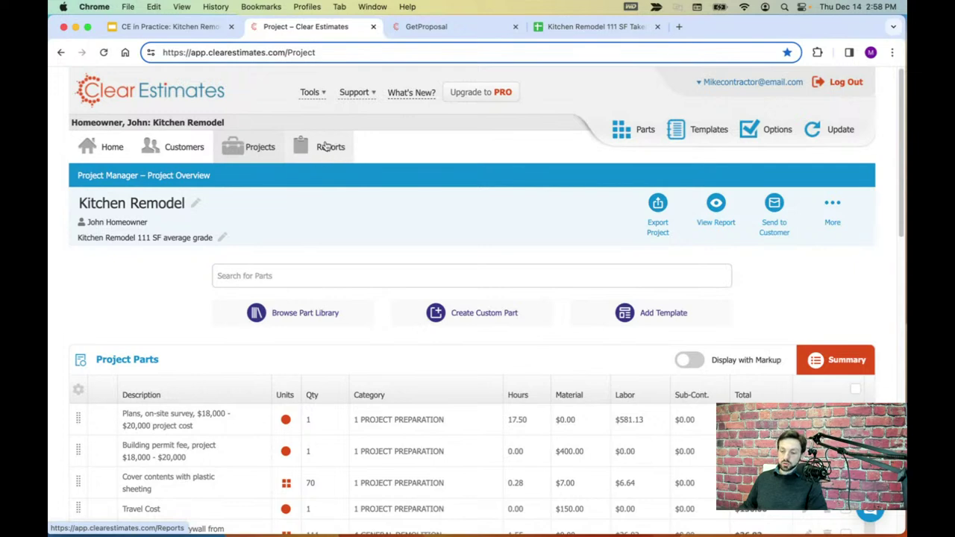
pyautogui.click(326, 146)
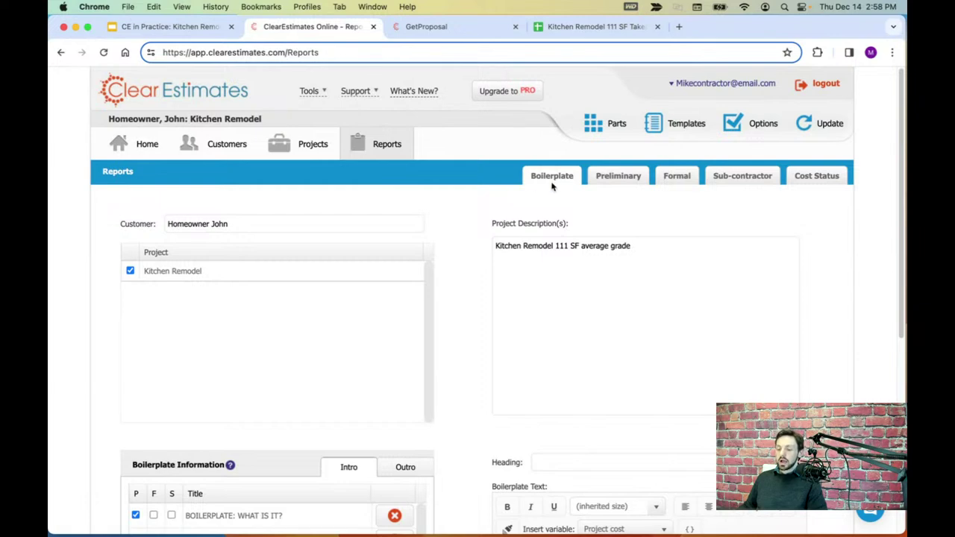
pyautogui.click(550, 184)
# - Preview each intro boilerplate heading's text, including the General Conditions: Example section
pyautogui.scroll(-3, 503, 191)
pyautogui.scroll(-5, 482, 195)
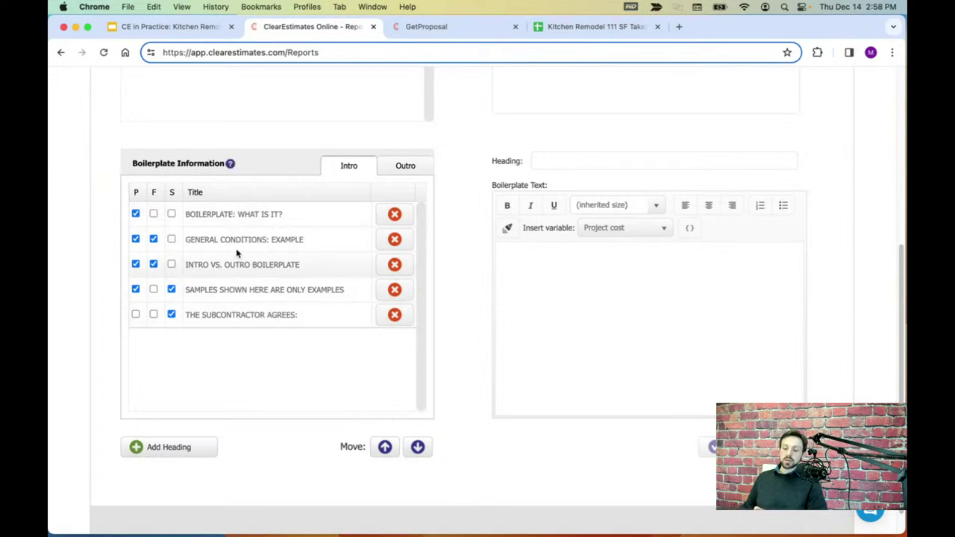
pyautogui.click(234, 215)
pyautogui.click(236, 240)
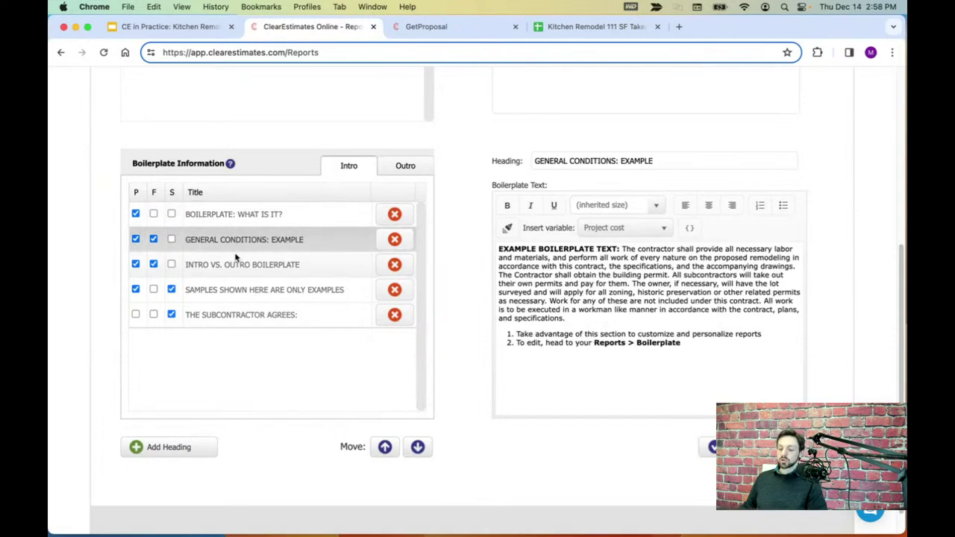
pyautogui.click(237, 264)
pyautogui.click(242, 290)
pyautogui.click(244, 312)
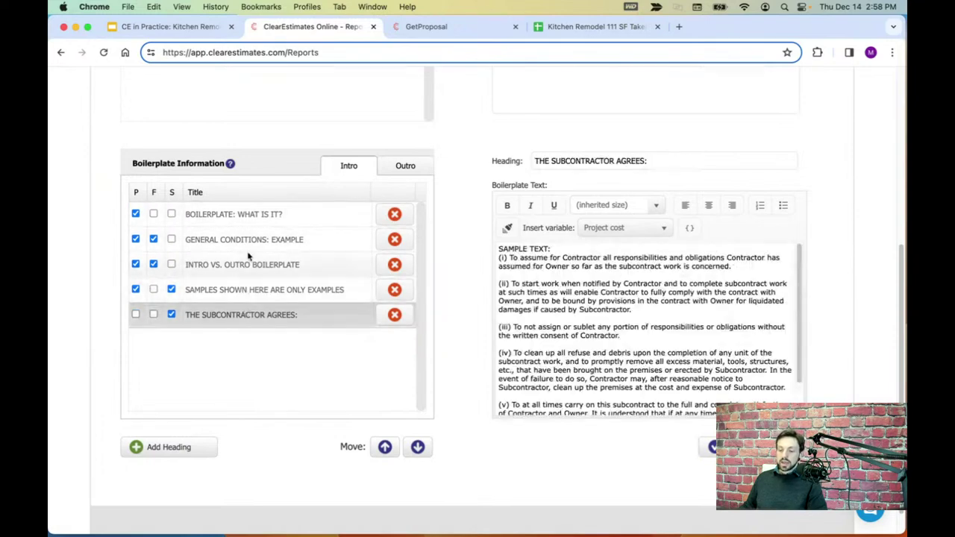
pyautogui.click(246, 215)
pyautogui.click(236, 240)
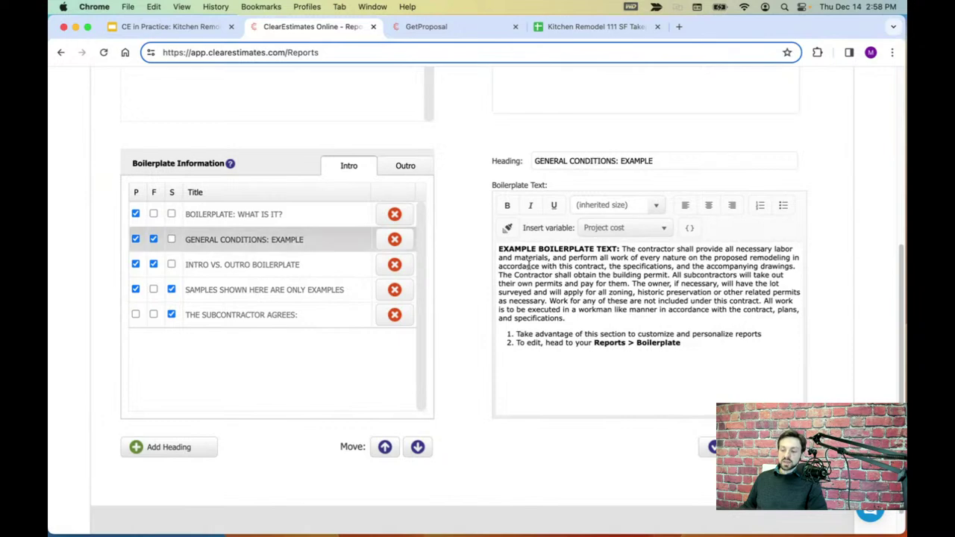
pyautogui.moveTo(500, 249); pyautogui.dragTo(713, 358)
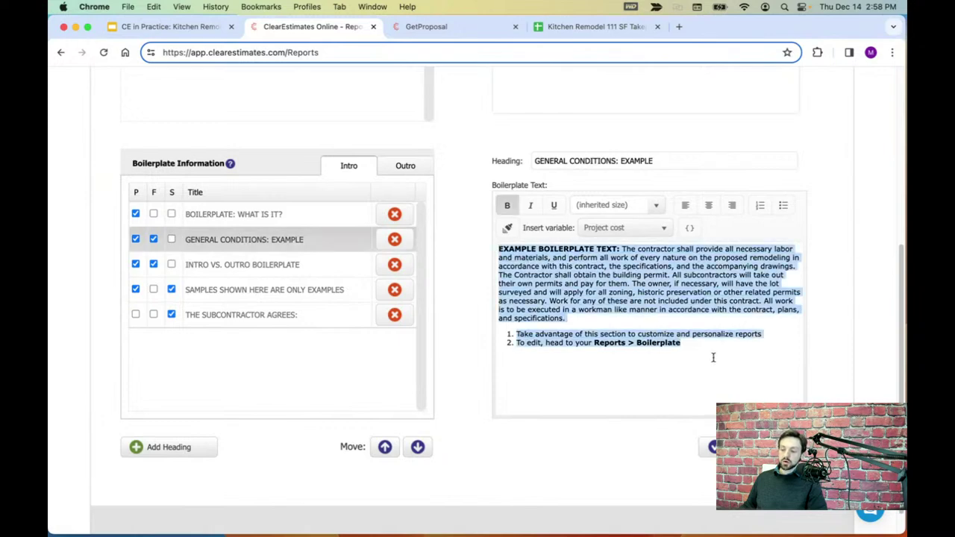
pyautogui.click(691, 375)
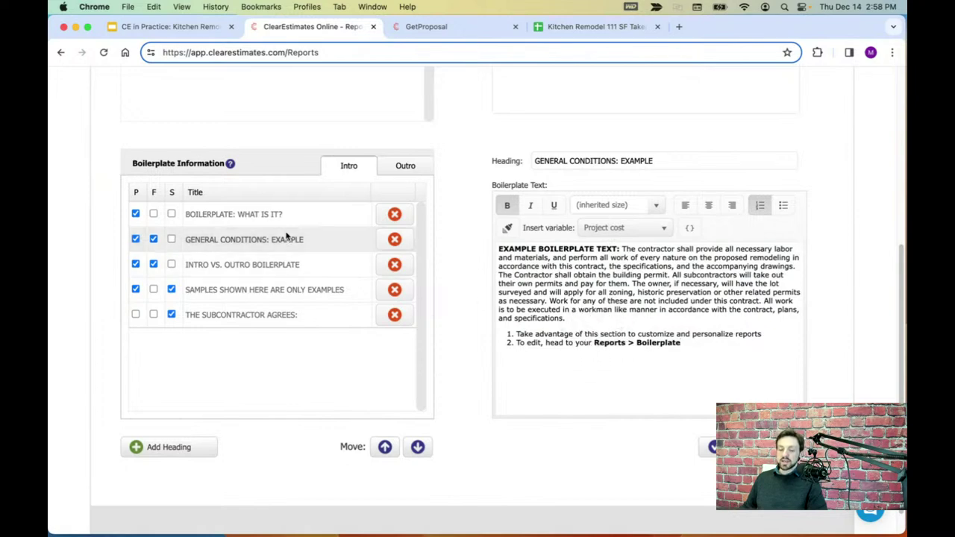
# - Compare the General Conditions and Intro vs. Outro text in the proposal PDF, then return to Reports
pyautogui.click(423, 30)
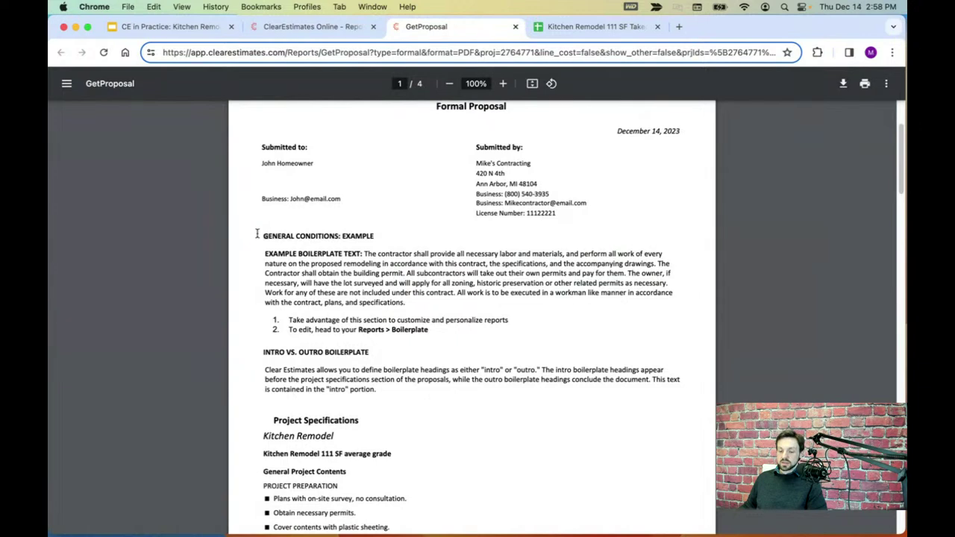
pyautogui.moveTo(259, 236); pyautogui.dragTo(441, 336)
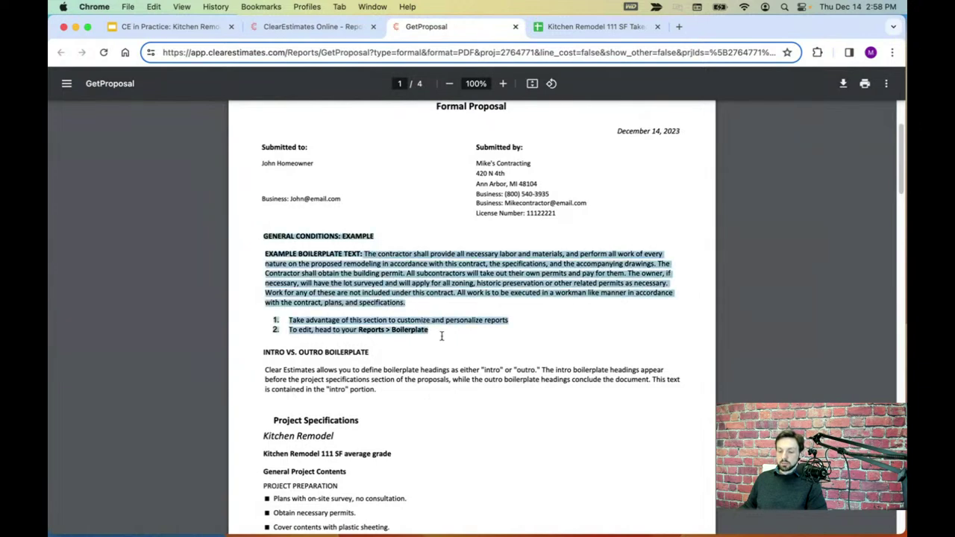
pyautogui.click(254, 361)
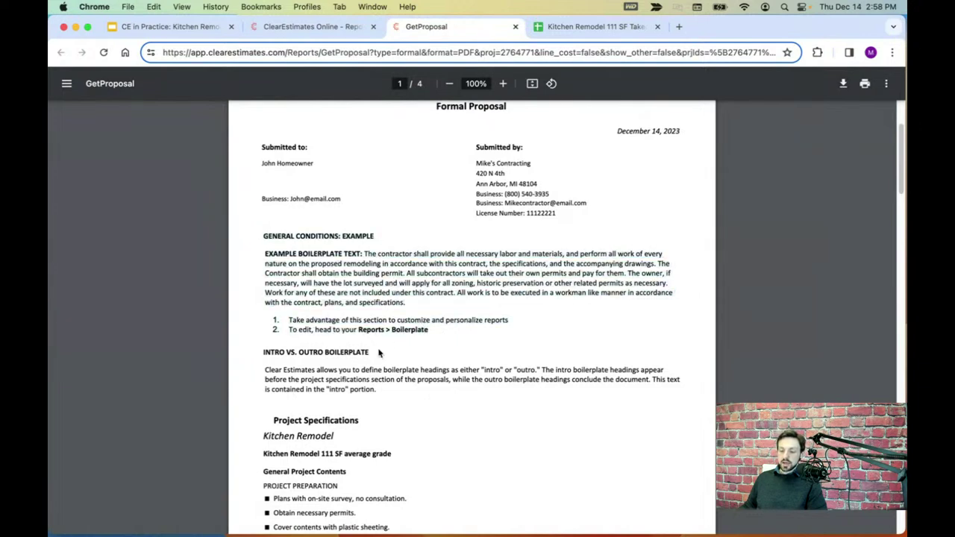
pyautogui.moveTo(265, 351); pyautogui.dragTo(376, 394)
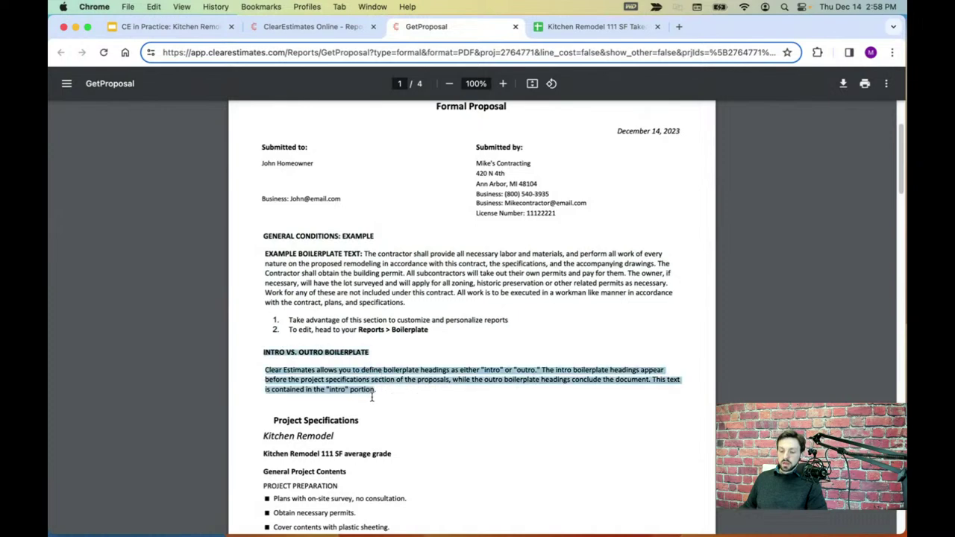
pyautogui.click(383, 396)
pyautogui.click(321, 27)
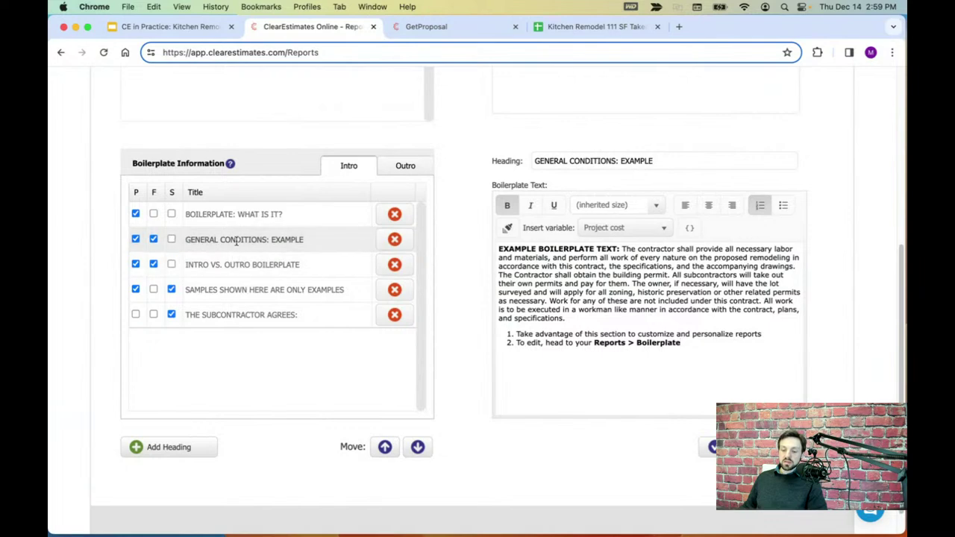
# - Open the Intro vs. Outro Boilerplate heading and check the Formal title in the proposal PDF
pyautogui.click(245, 263)
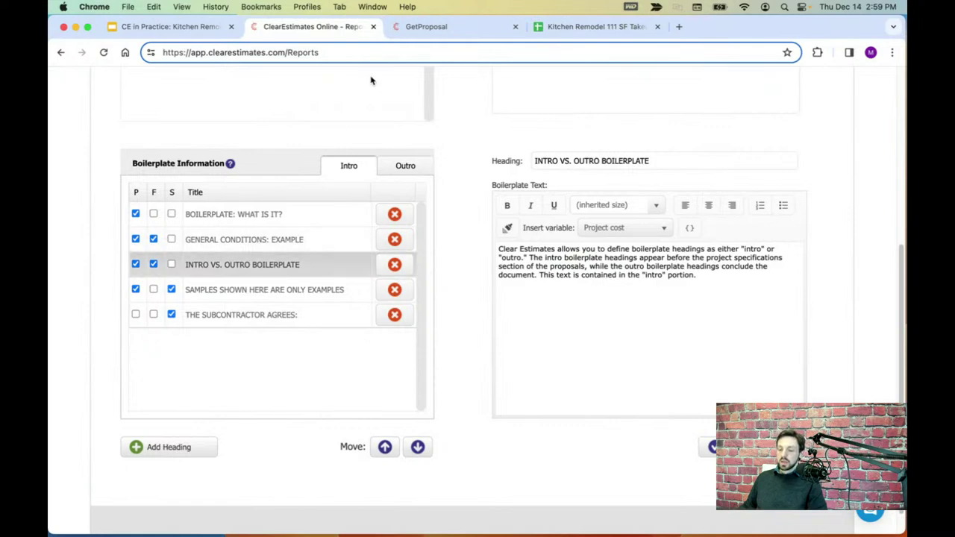
pyautogui.click(426, 28)
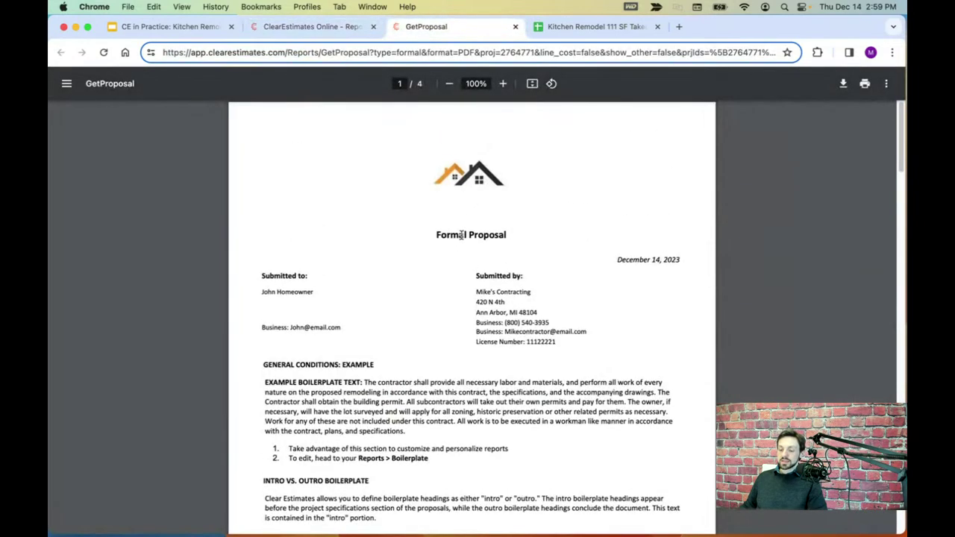
pyautogui.doubleClick(462, 234)
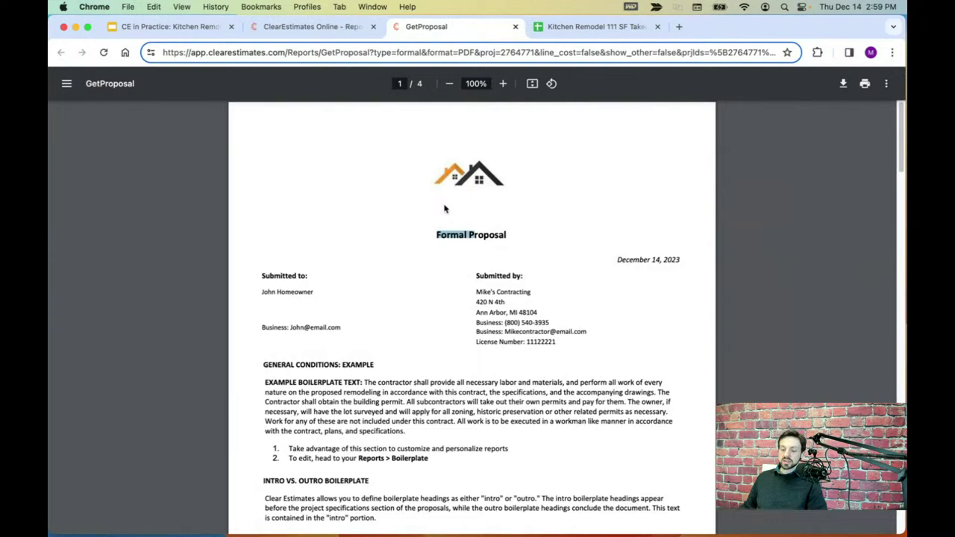
pyautogui.click(478, 228)
pyautogui.click(312, 26)
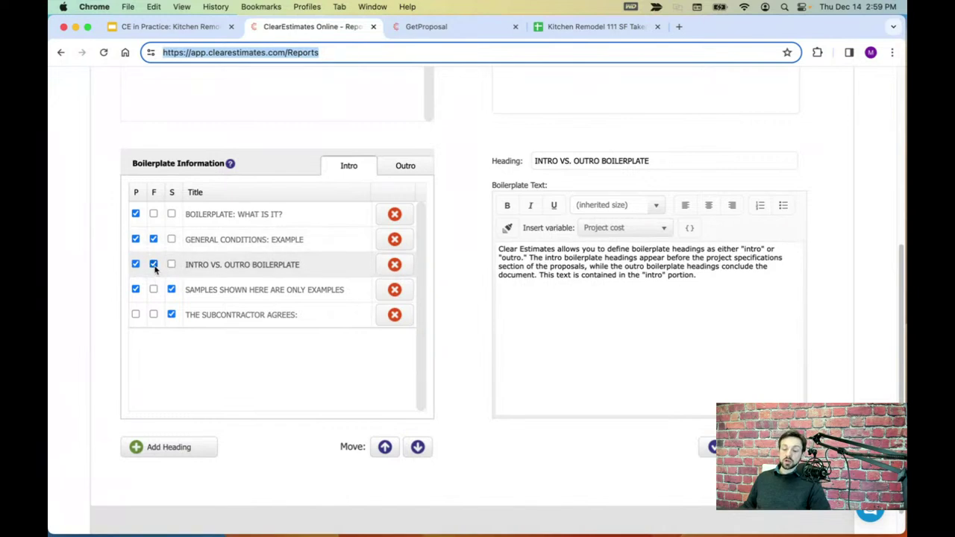
# - Uncheck the F box for Intro vs. Outro Boilerplate and General Conditions: Example
pyautogui.click(153, 263)
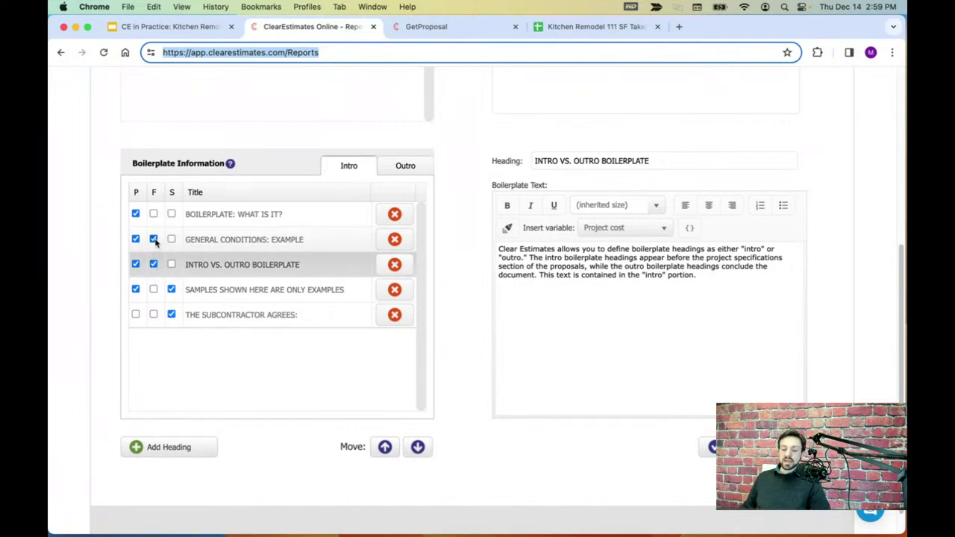
pyautogui.click(203, 240)
pyautogui.click(157, 265)
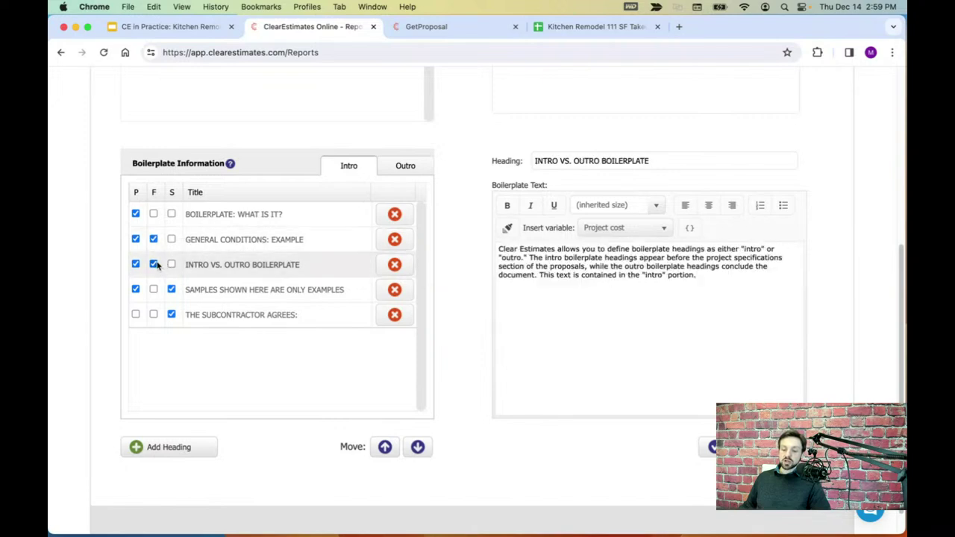
pyautogui.click(226, 240)
pyautogui.click(223, 266)
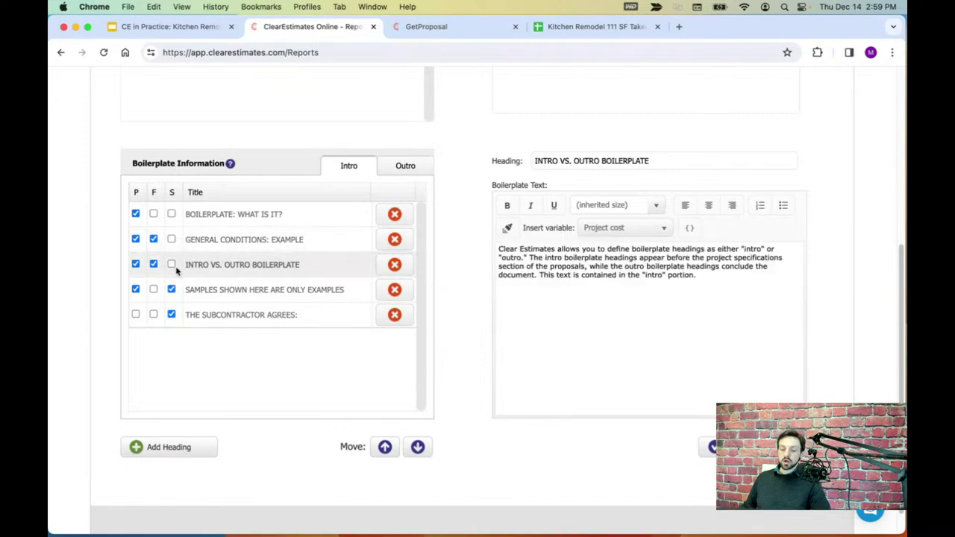
pyautogui.click(154, 264)
pyautogui.click(154, 240)
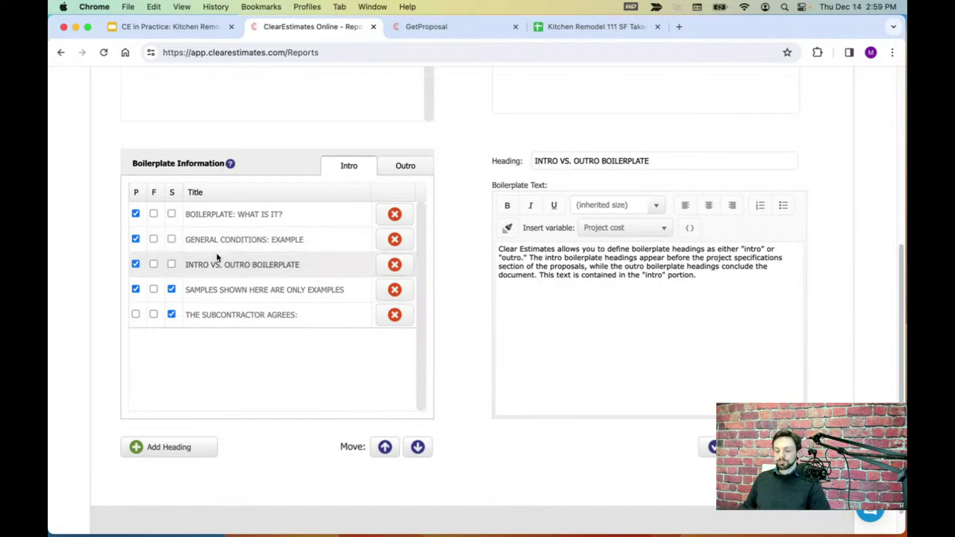
# - Add a bottom intro heading renamed 'General Agreement', save it, and bring up the practice-files folder
pyautogui.click(158, 447)
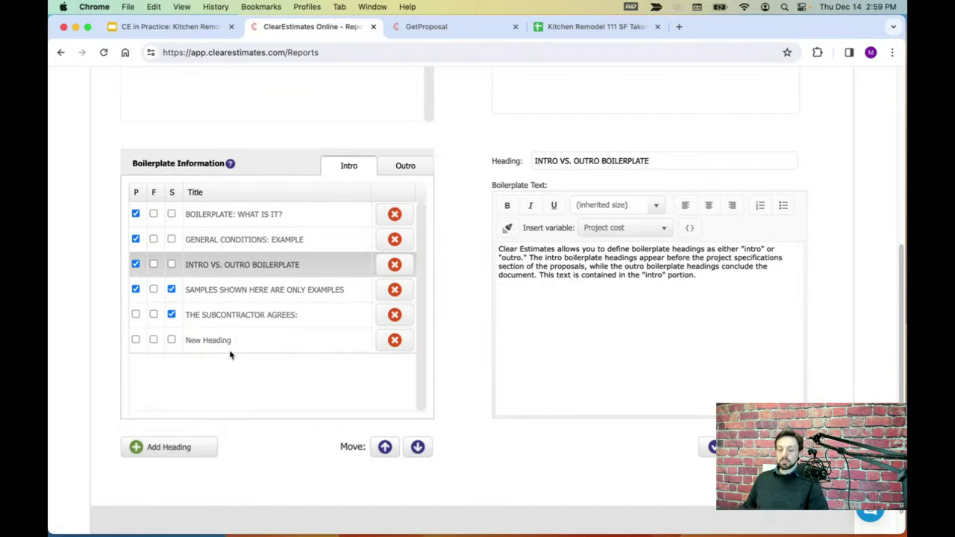
pyautogui.click(191, 344)
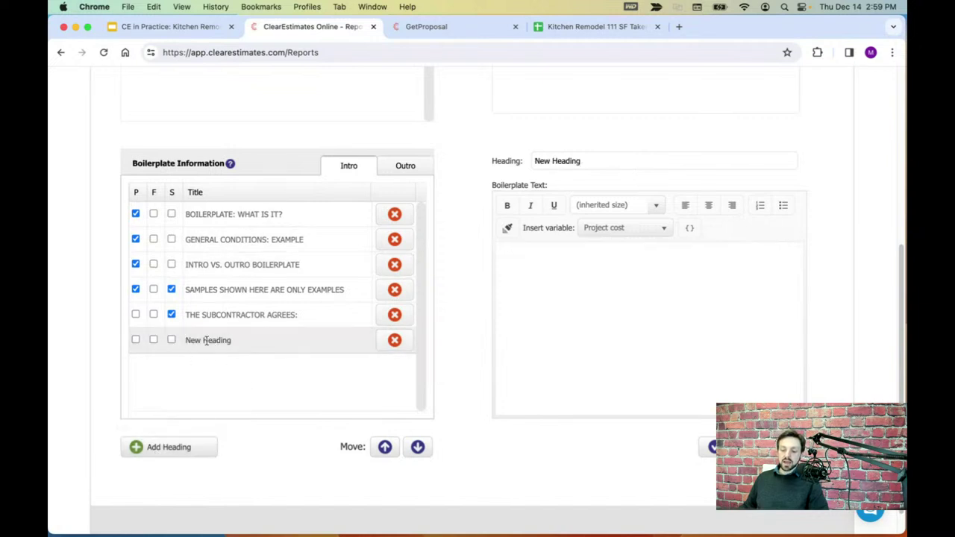
pyautogui.tripleClick(604, 163)
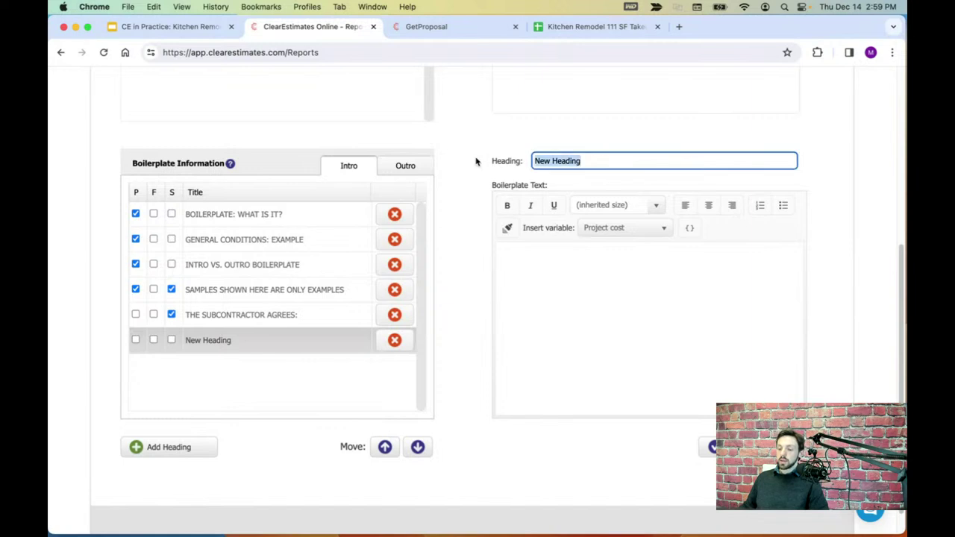
pyautogui.write('Gene')
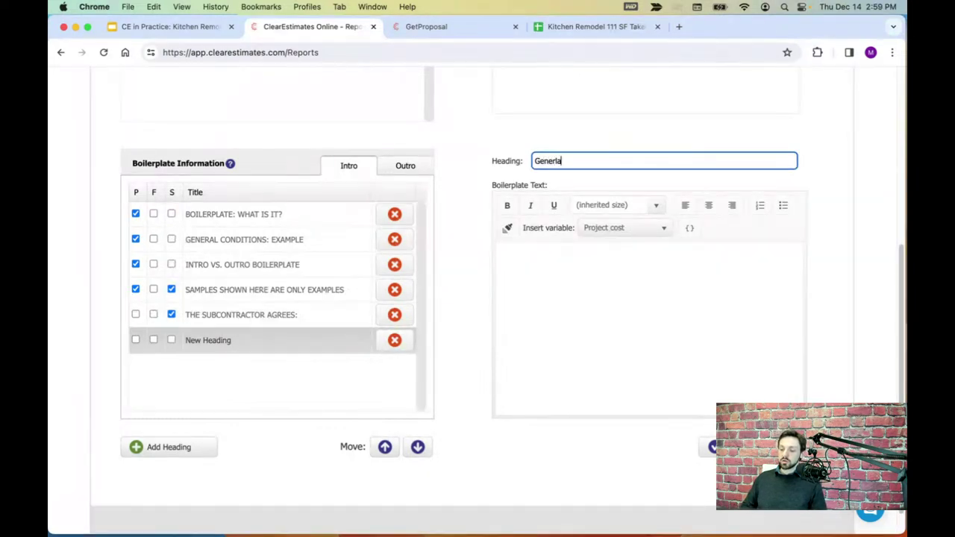
pyautogui.write('ral Agreement')
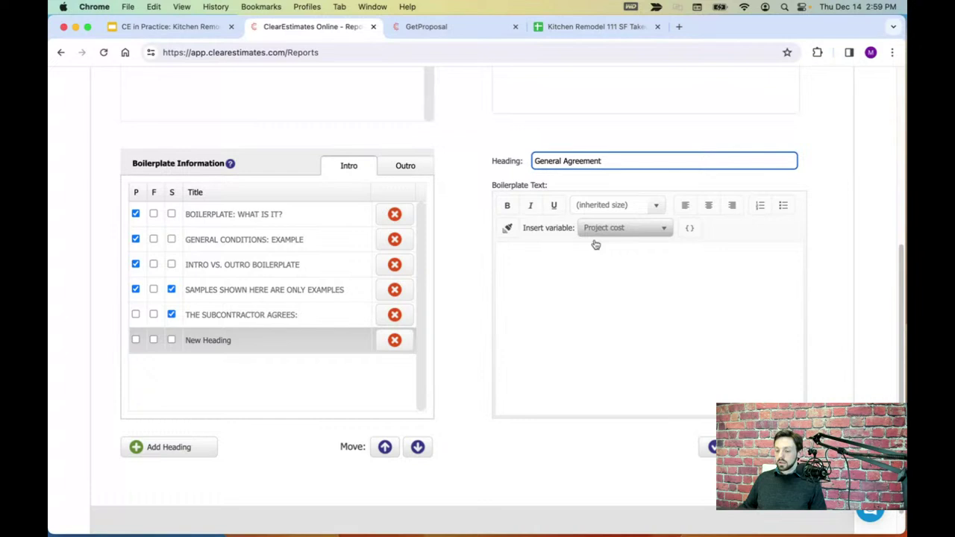
pyautogui.click(585, 260)
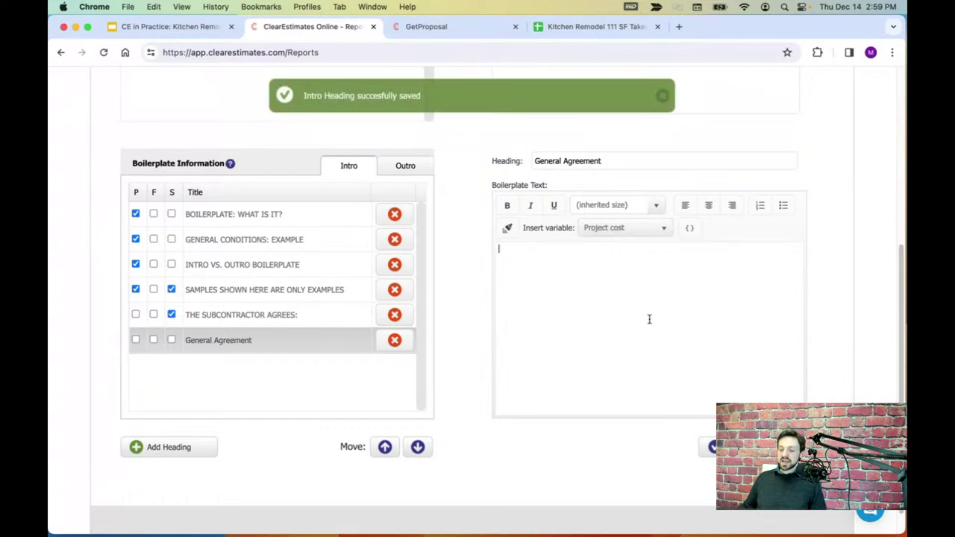
pyautogui.click(112, 514)
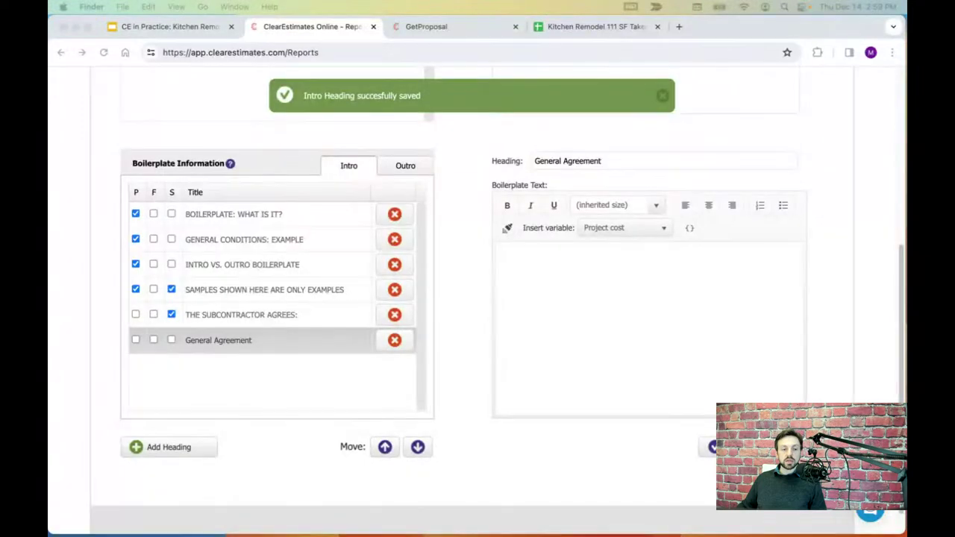
pyautogui.moveTo(489, 168); pyautogui.dragTo(373, 229)
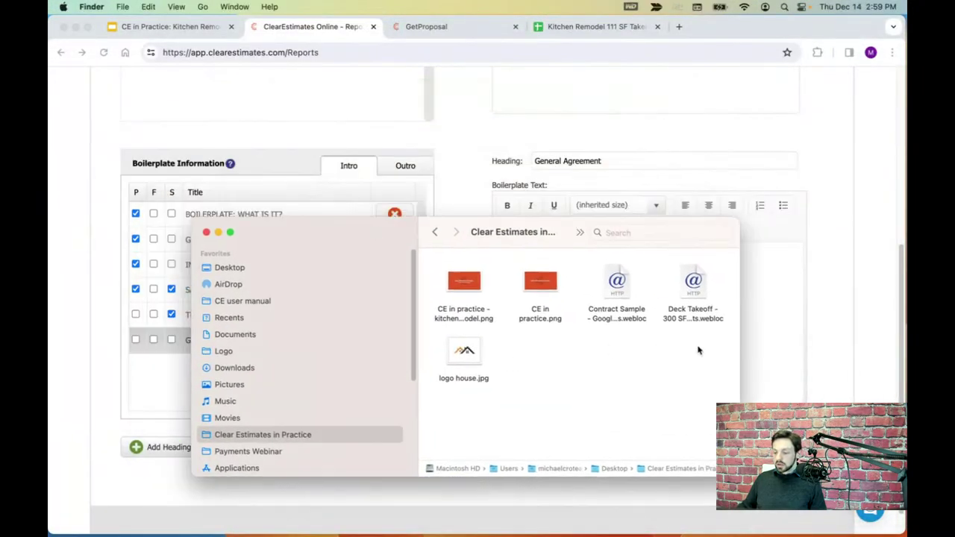
# - Copy the contractor-obligations paragraph from the Contract Sample document back to Clear Estimates
pyautogui.doubleClick(616, 283)
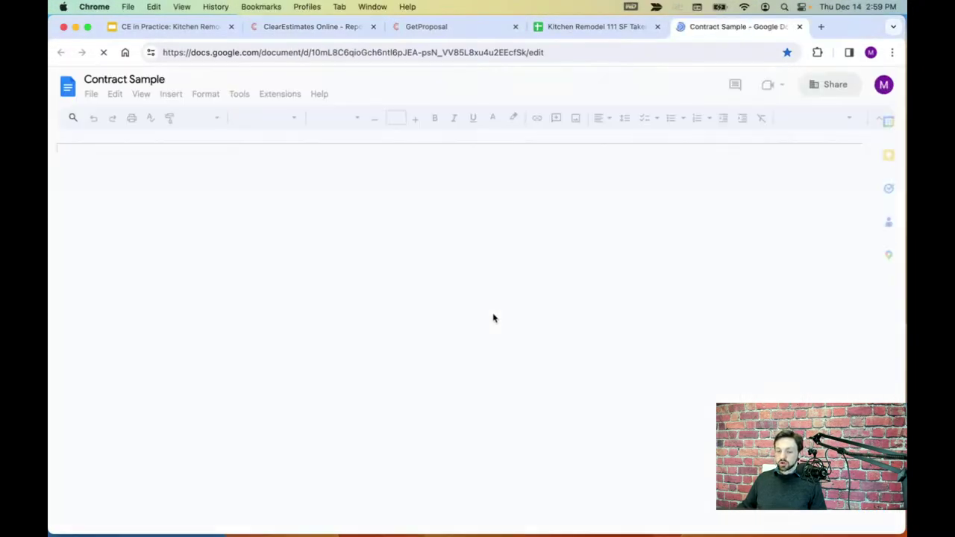
pyautogui.moveTo(424, 289); pyautogui.dragTo(281, 225)
pyautogui.rightClick(323, 222)
pyautogui.click(330, 231)
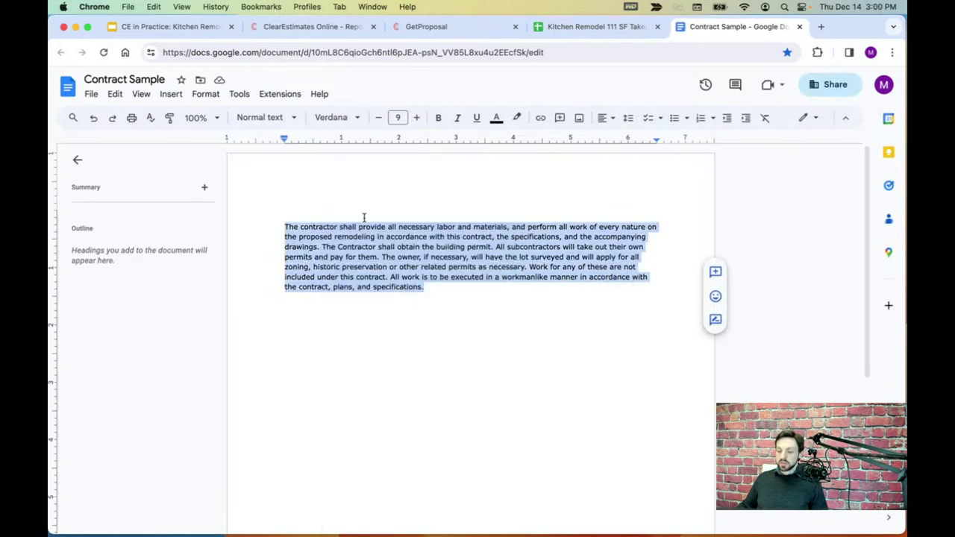
pyautogui.click(323, 27)
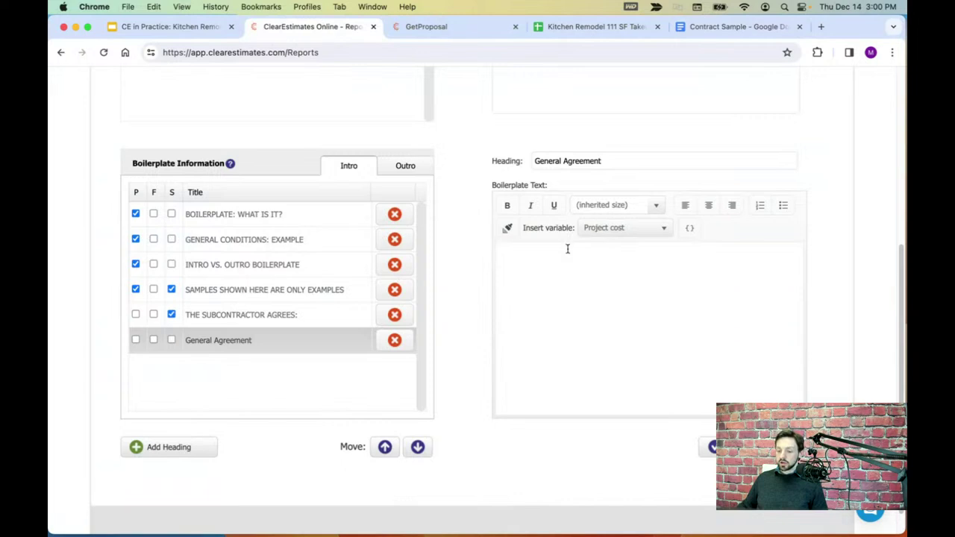
# - Paste the contract paragraph as General Agreement text, trim the trailing space, save and include it
pyautogui.rightClick(542, 257)
pyautogui.click(558, 340)
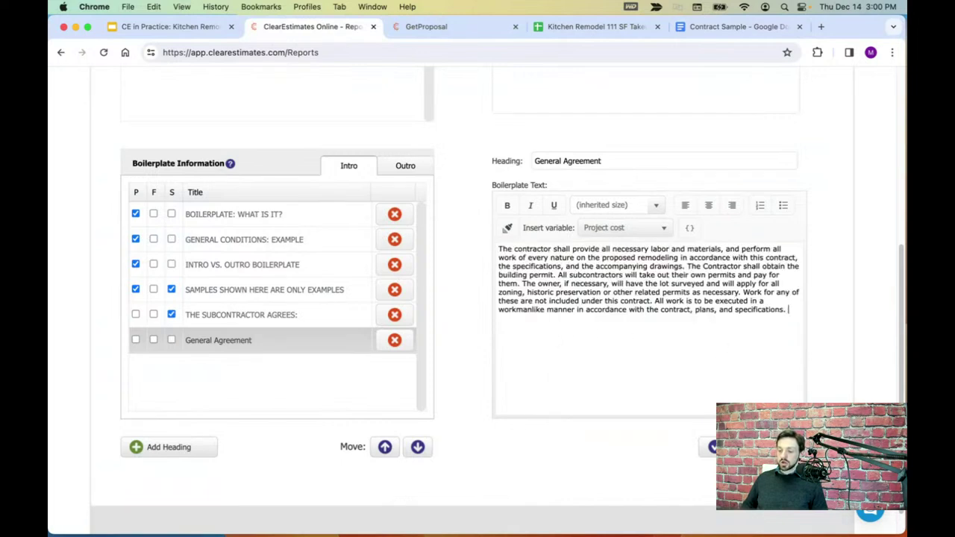
pyautogui.press('BackSpace')
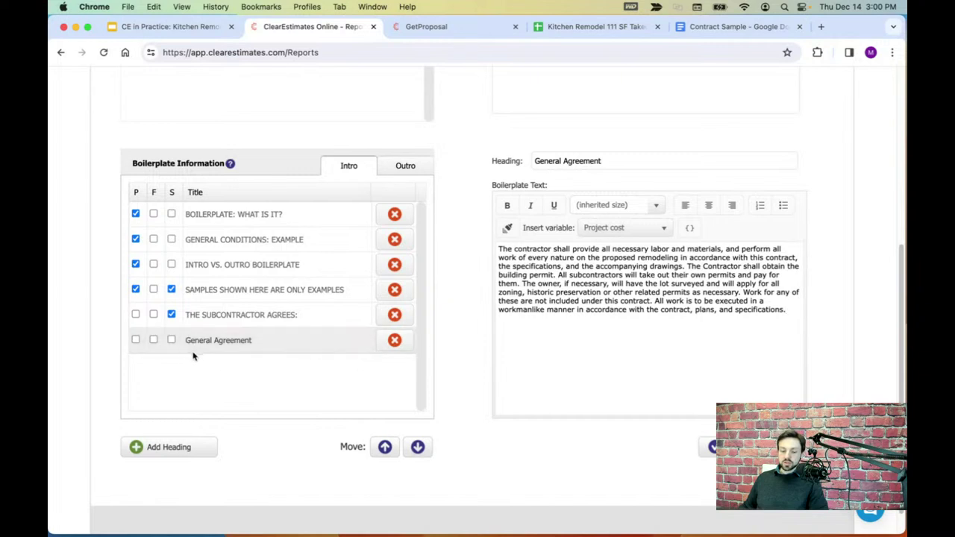
pyautogui.click(153, 340)
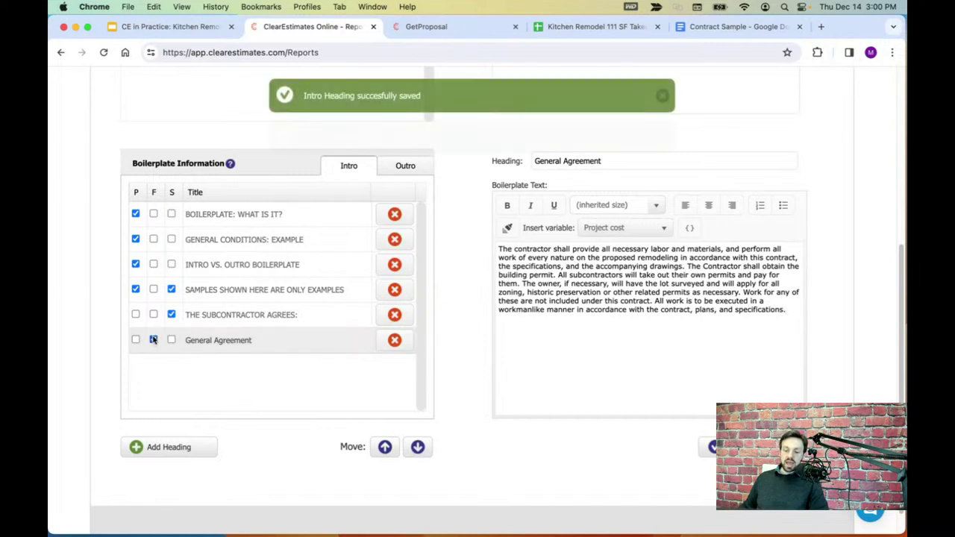
pyautogui.click(153, 340)
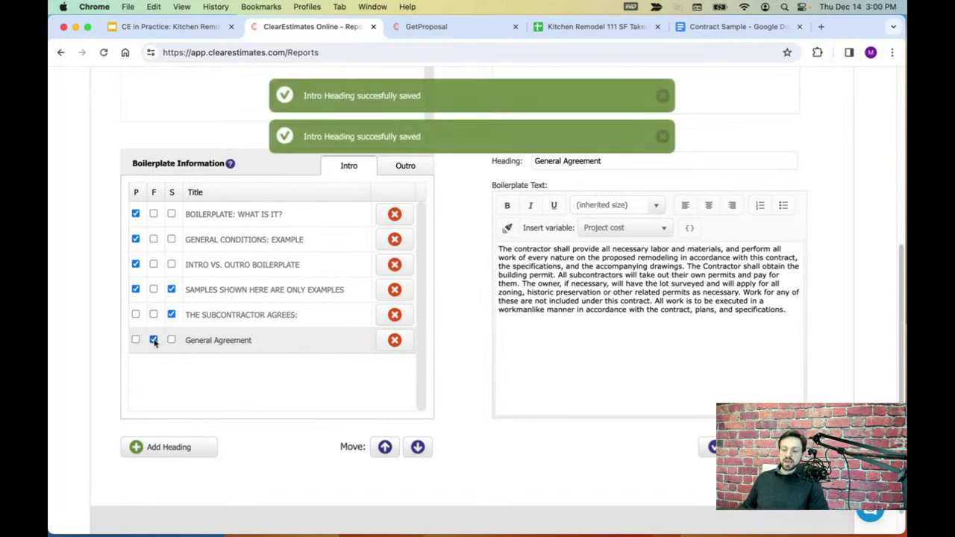
pyautogui.scroll(1, 157, 349)
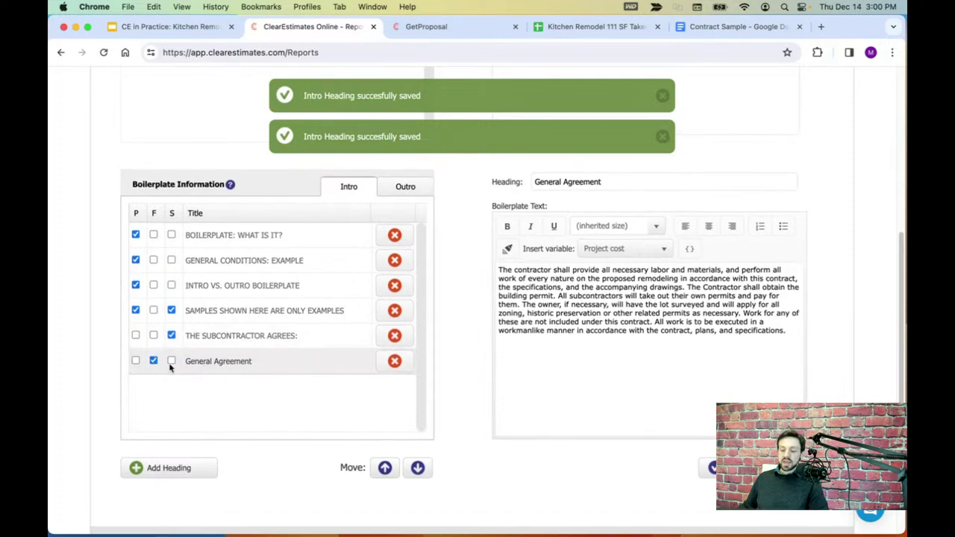
pyautogui.click(405, 188)
# - Preview the Acceptance of Proposal and signature Outro texts, then the General Agreement Intro text
pyautogui.doubleClick(349, 190)
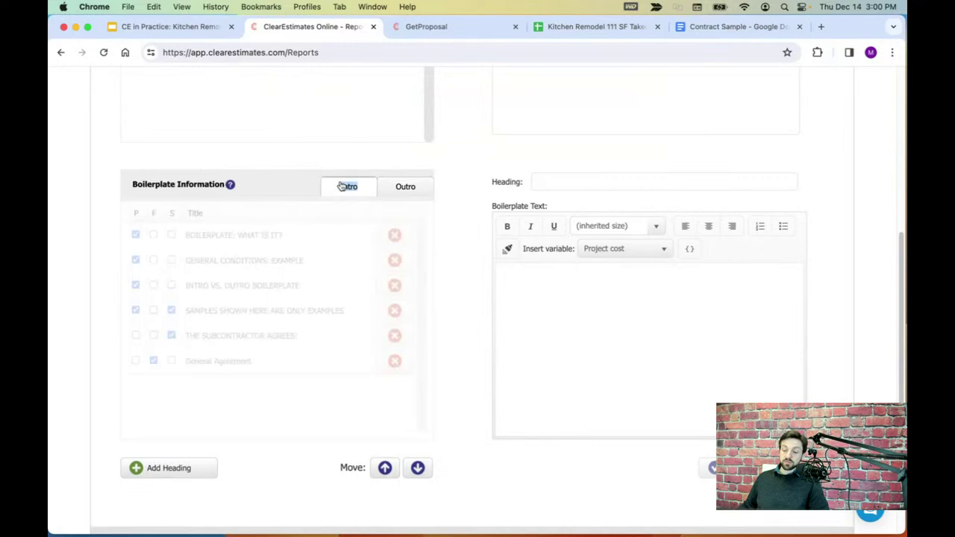
pyautogui.click(405, 188)
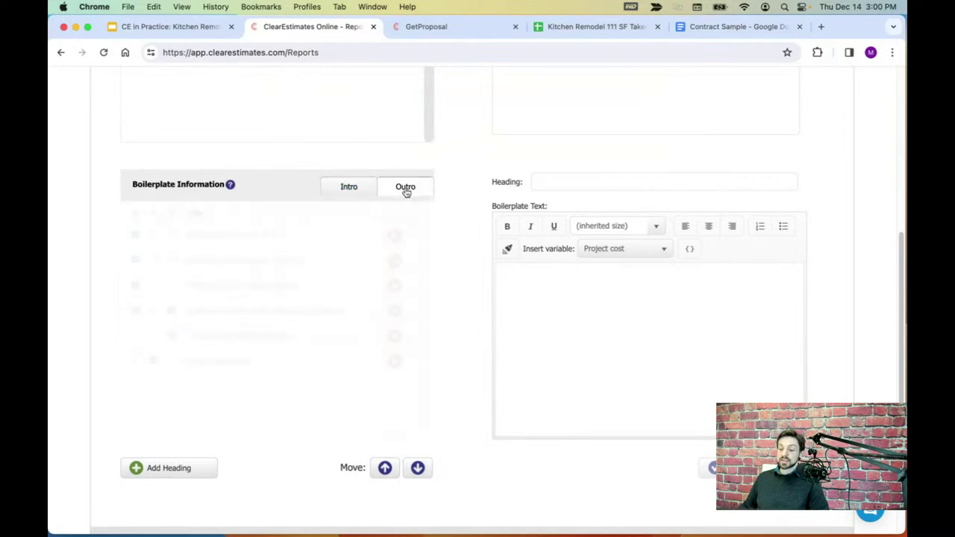
pyautogui.click(243, 285)
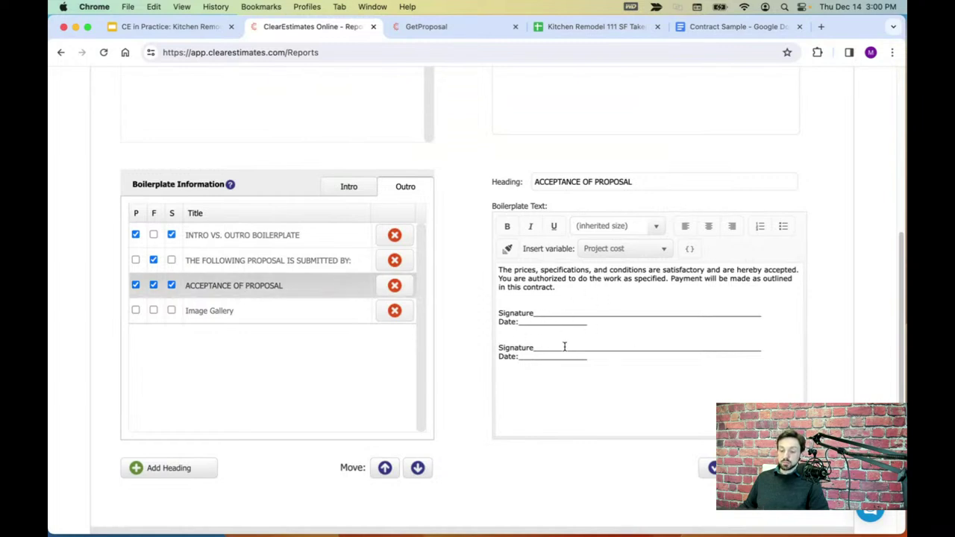
pyautogui.click(272, 260)
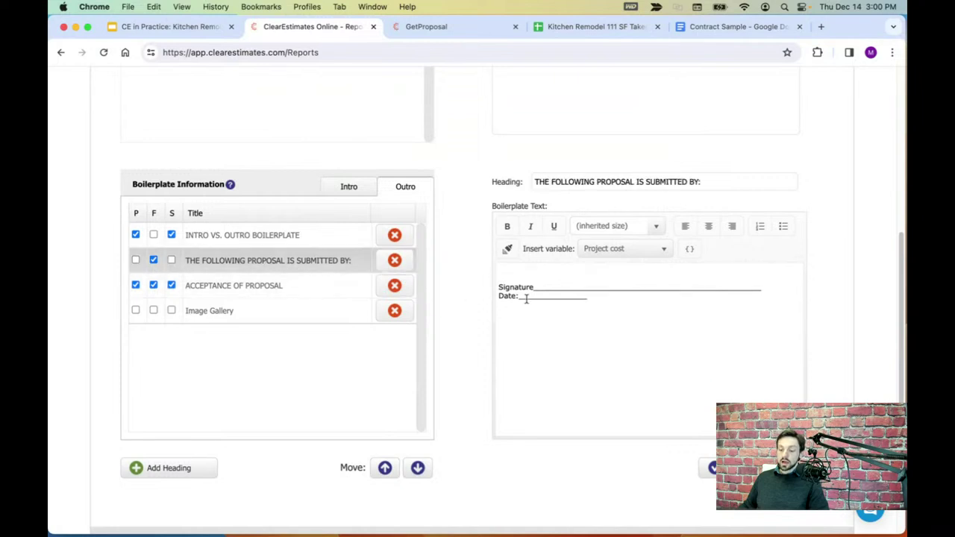
pyautogui.click(349, 188)
pyautogui.click(234, 362)
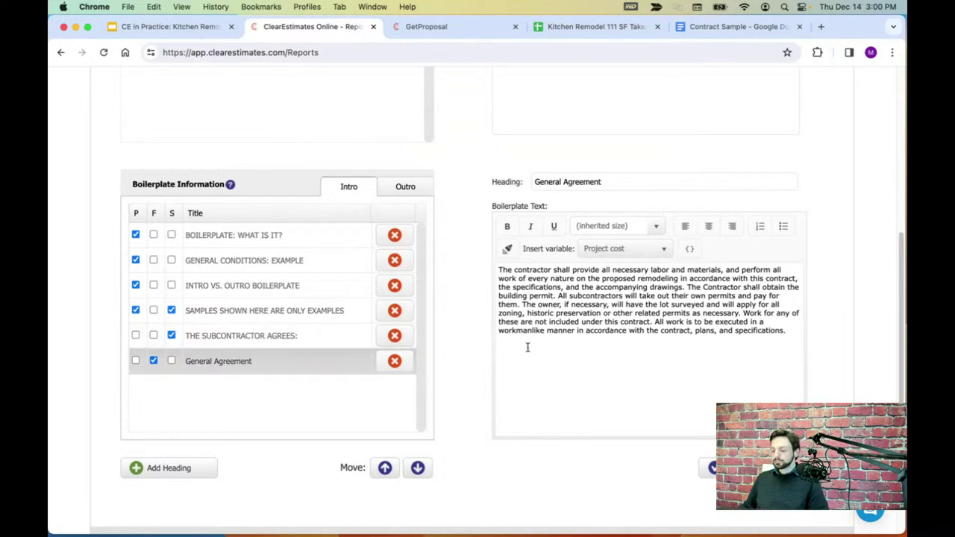
# - Close the earlier proposal preview tab and return to the project overview
pyautogui.scroll(5, 471, 343)
pyautogui.click(515, 26)
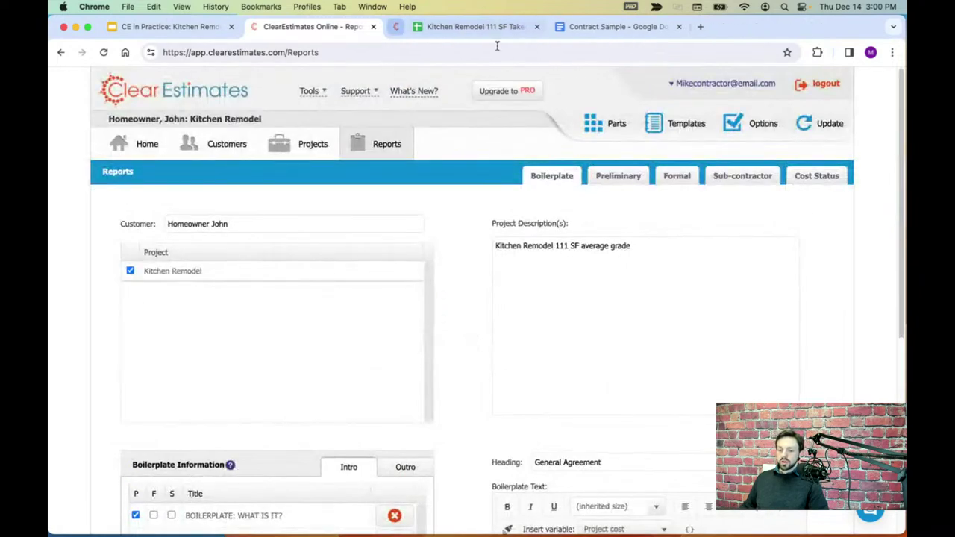
pyautogui.click(300, 148)
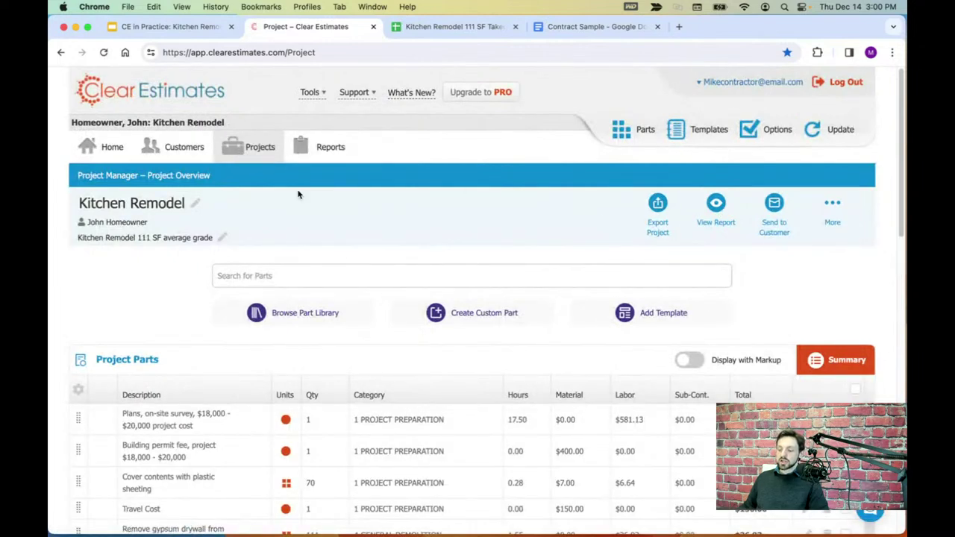
# - Print the Kitchen Remodel proposal as PDF and close the takeoff spreadsheet and Contract Sample tabs
pyautogui.click(718, 208)
pyautogui.click(665, 259)
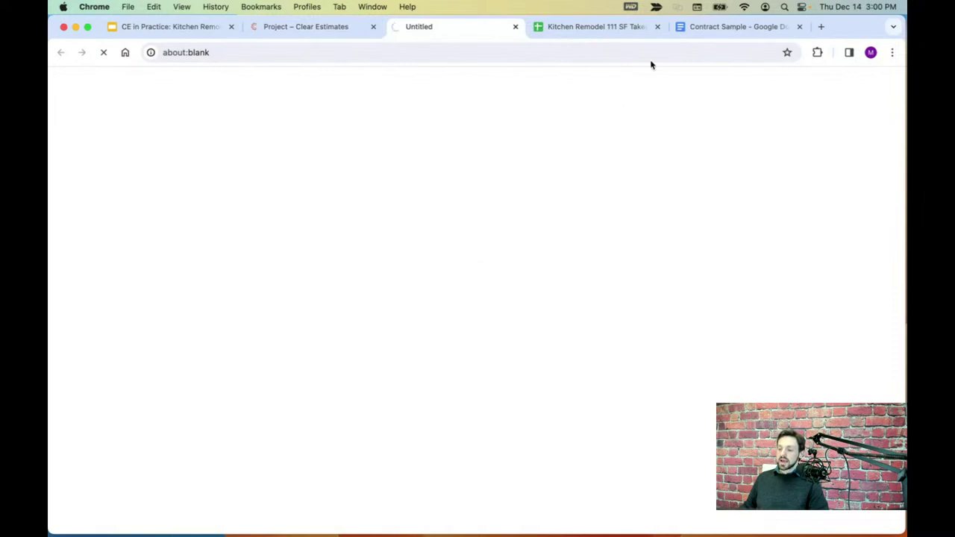
pyautogui.click(658, 27)
pyautogui.click(657, 27)
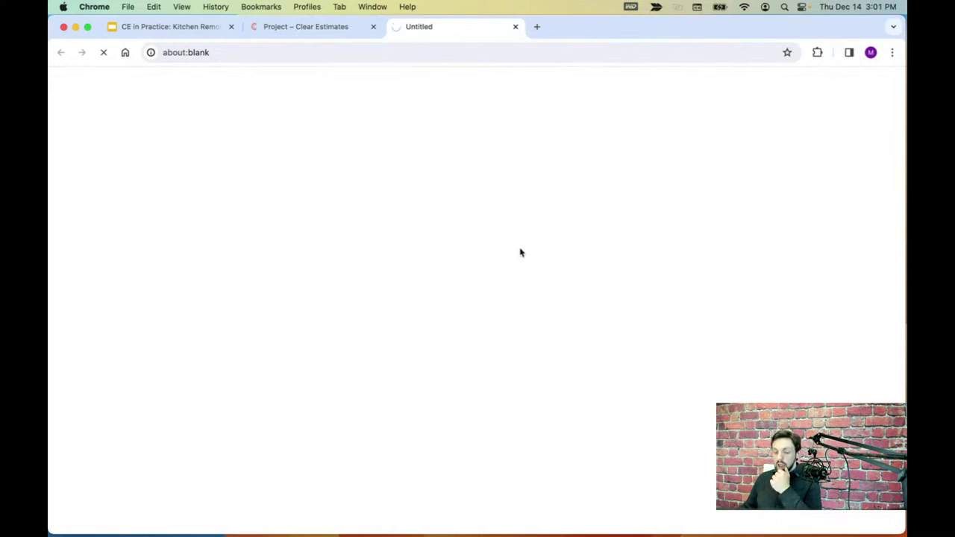
pyautogui.scroll(-1, 522, 215)
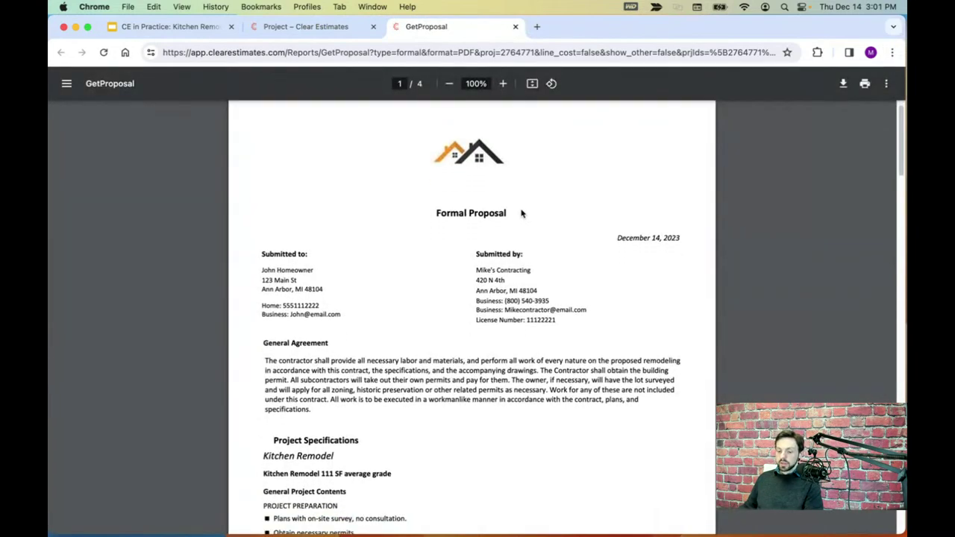
# - Review the proposal's customer address and General Agreement paragraph by highlighting them
pyautogui.scroll(-1, 418, 200)
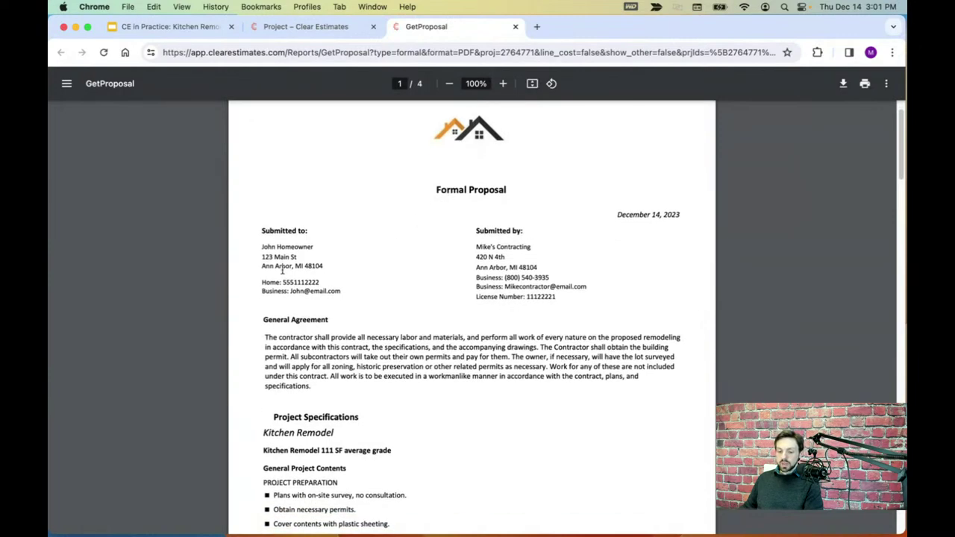
pyautogui.moveTo(263, 257); pyautogui.dragTo(330, 293)
pyautogui.click(358, 286)
pyautogui.scroll(-1, 407, 290)
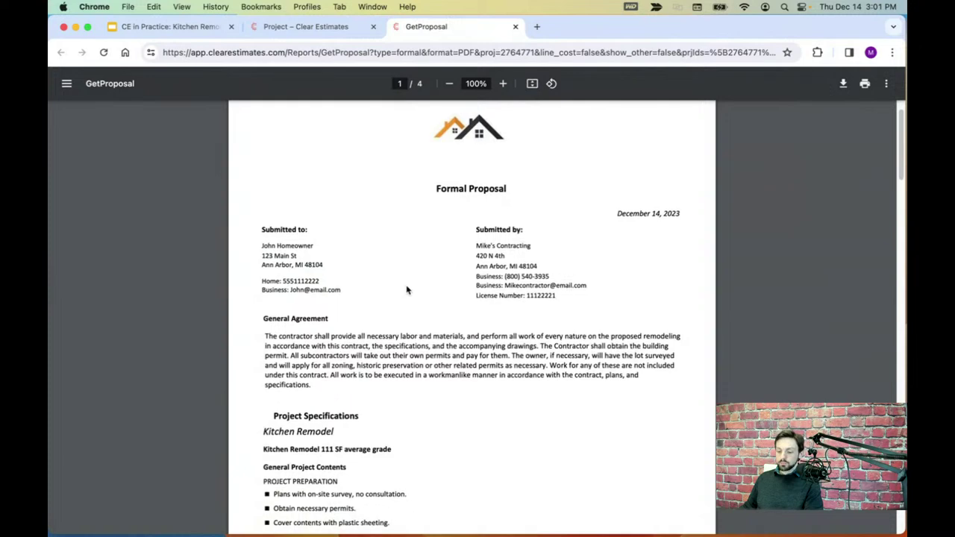
pyautogui.scroll(-2, 407, 290)
pyautogui.moveTo(266, 293); pyautogui.dragTo(313, 349)
pyautogui.click(367, 306)
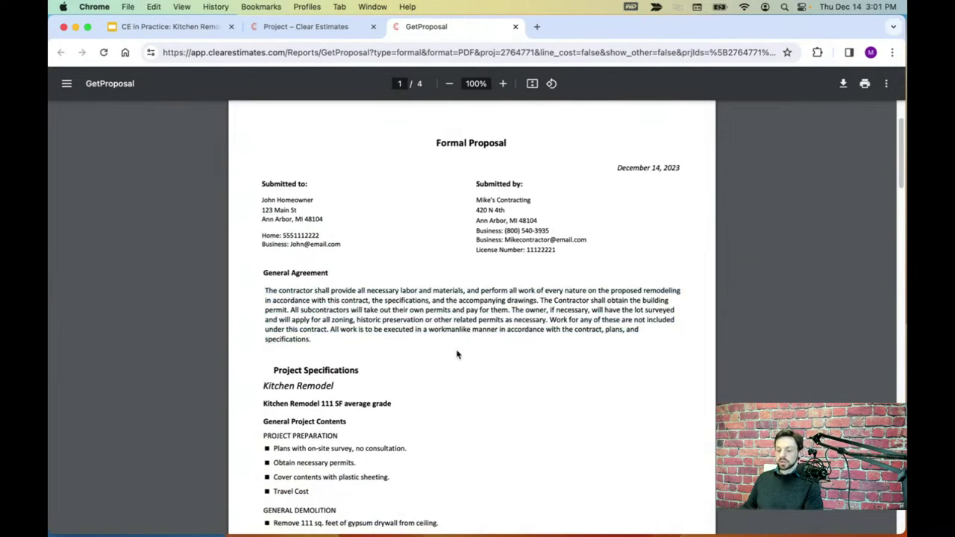
# - Scroll through the line items, highlighting the enameled steel kitchen sink line and sales tax amount
pyautogui.scroll(-5, 458, 352)
pyautogui.scroll(-8, 459, 345)
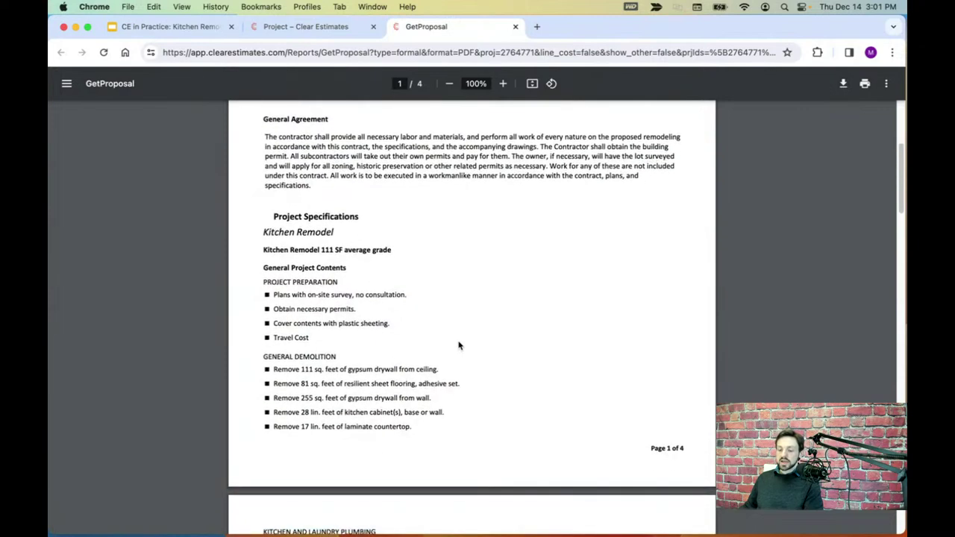
pyautogui.scroll(-6, 459, 345)
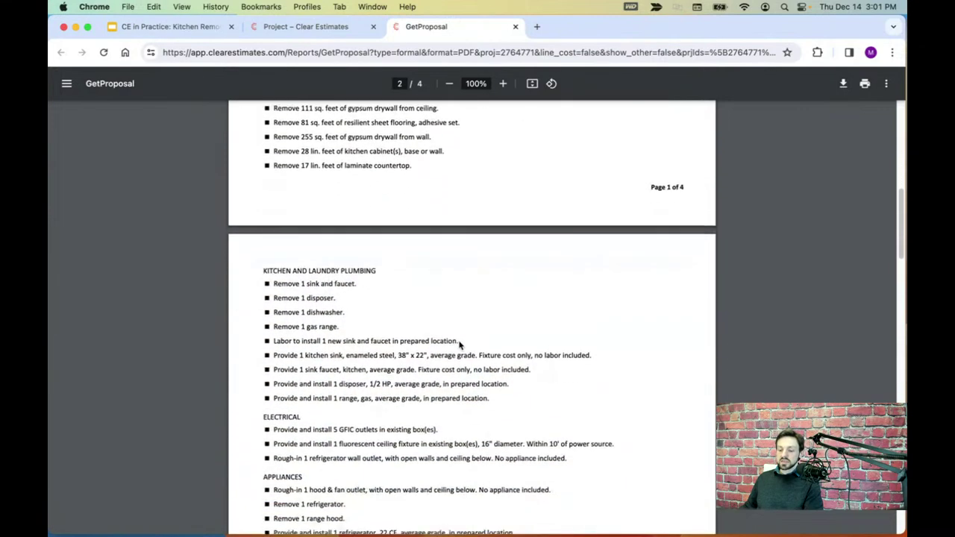
pyautogui.moveTo(273, 352); pyautogui.dragTo(603, 355)
pyautogui.scroll(-2, 513, 430)
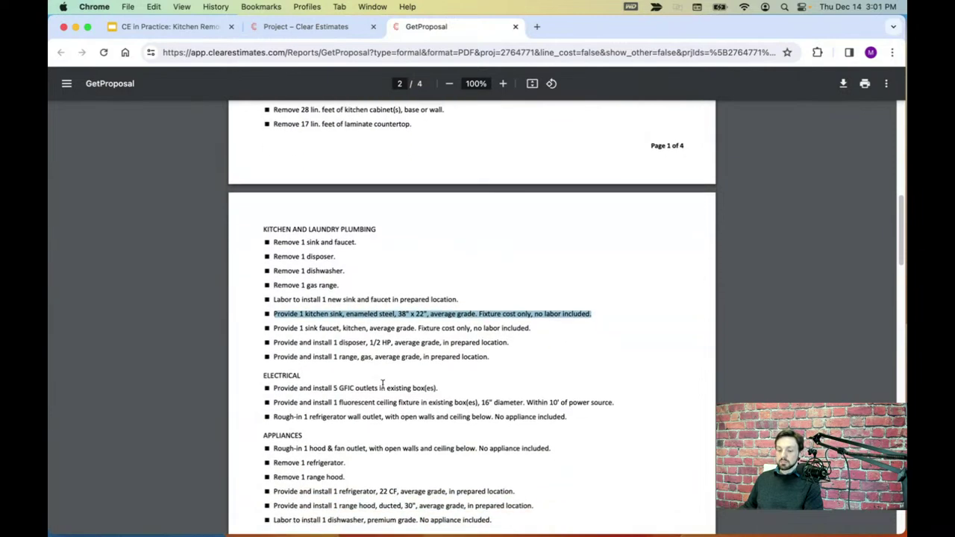
pyautogui.scroll(-3, 364, 362)
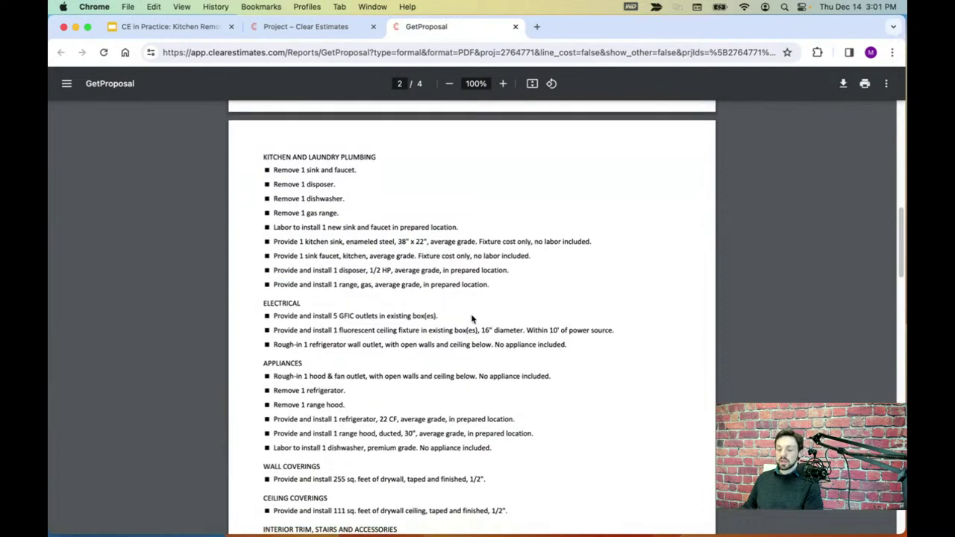
pyautogui.scroll(-4, 472, 320)
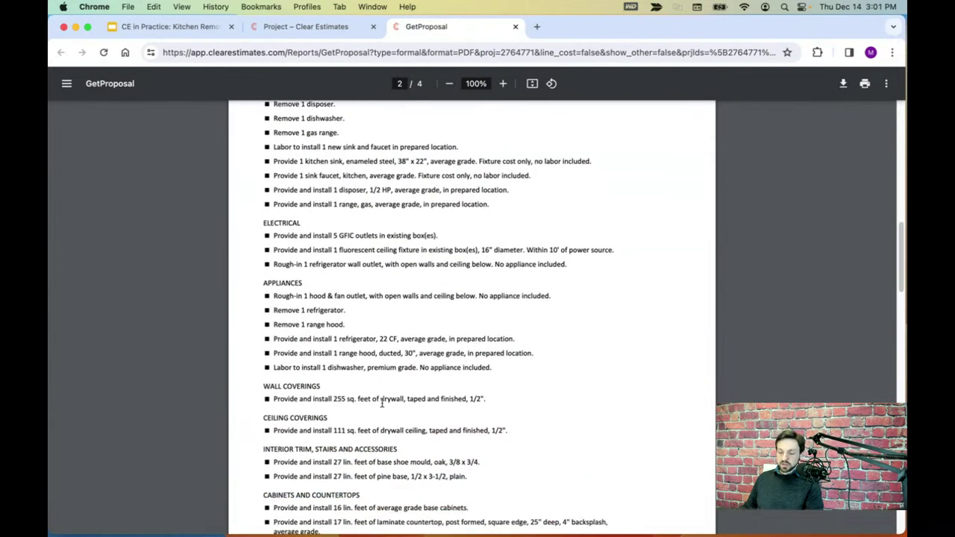
pyautogui.scroll(-15, 382, 403)
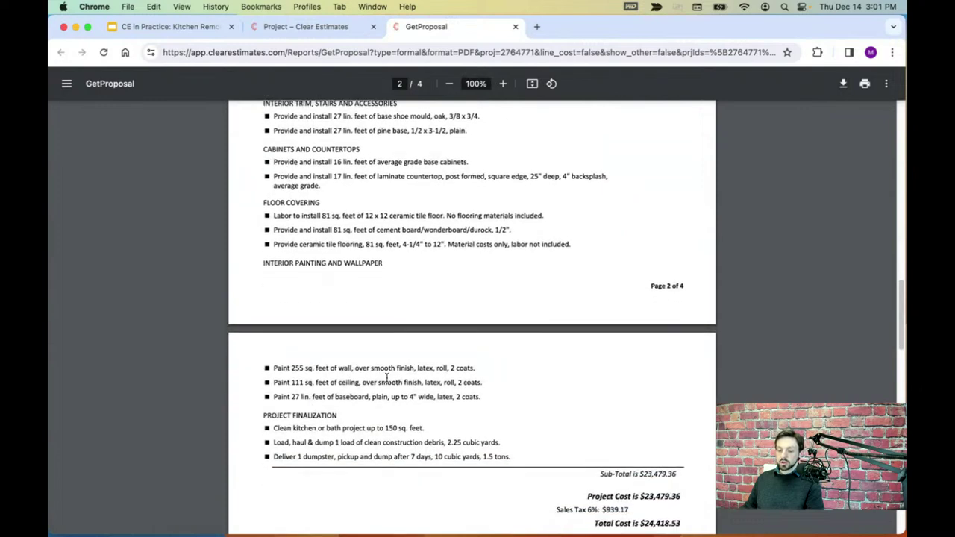
pyautogui.scroll(-2, 386, 378)
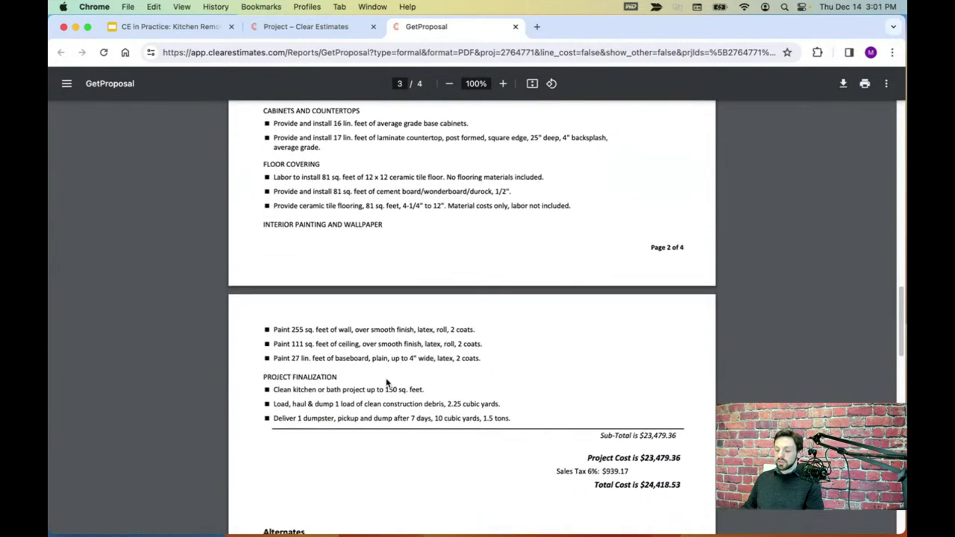
pyautogui.scroll(-6, 387, 383)
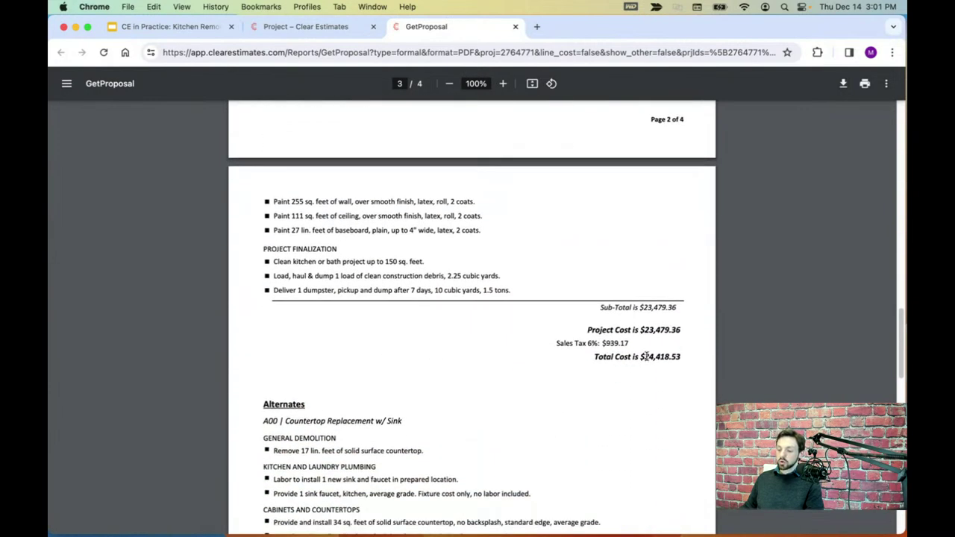
pyautogui.moveTo(632, 347); pyautogui.dragTo(679, 359)
pyautogui.click(668, 377)
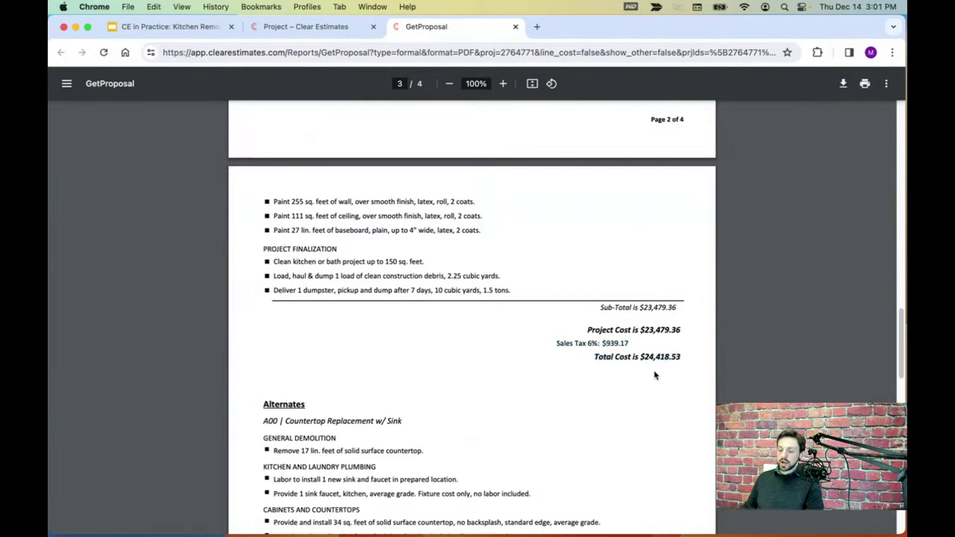
# - Highlight the $5,191.70 alternate cost and the $24,418.53 total cost
pyautogui.scroll(-3, 646, 371)
pyautogui.scroll(-4, 646, 371)
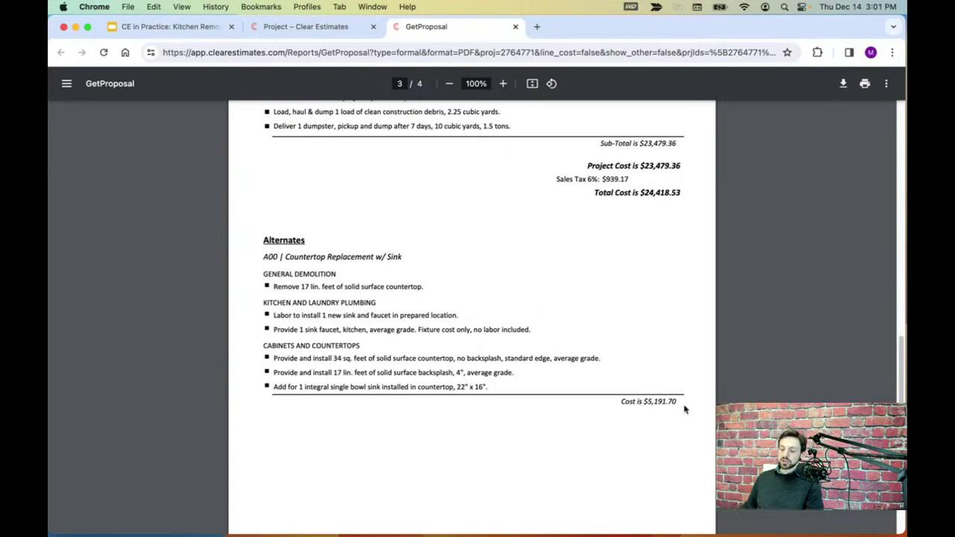
pyautogui.moveTo(685, 409); pyautogui.dragTo(628, 404)
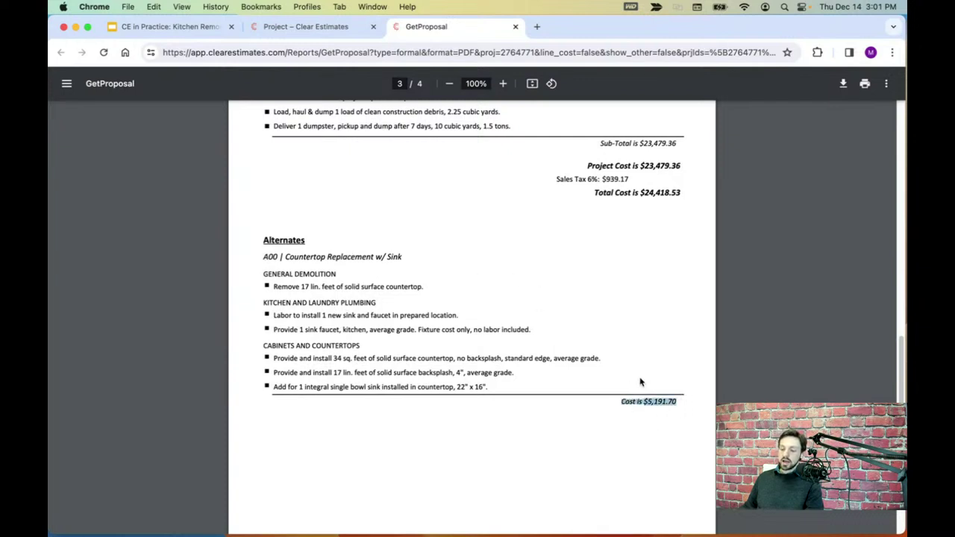
pyautogui.click(640, 382)
pyautogui.moveTo(674, 403); pyautogui.dragTo(627, 396)
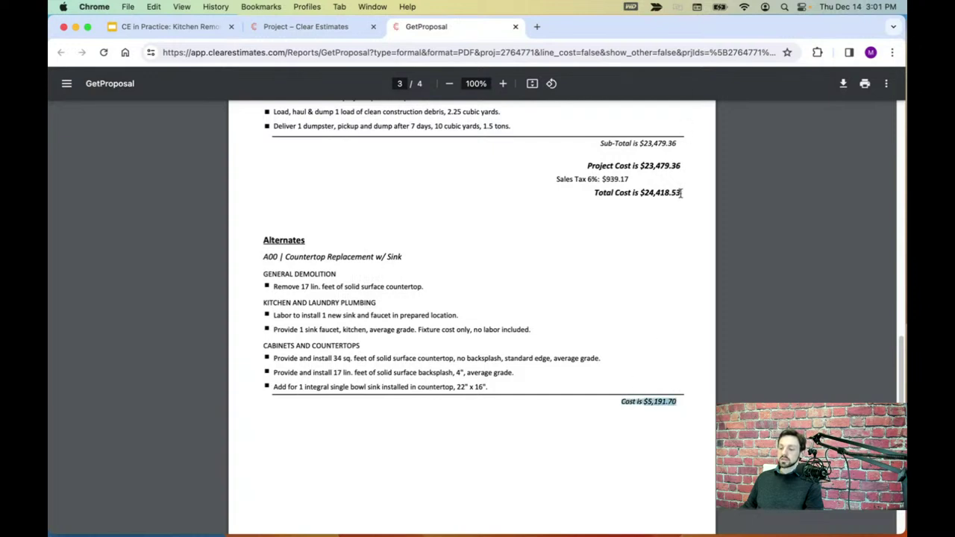
pyautogui.moveTo(681, 193); pyautogui.dragTo(598, 189)
pyautogui.click(439, 269)
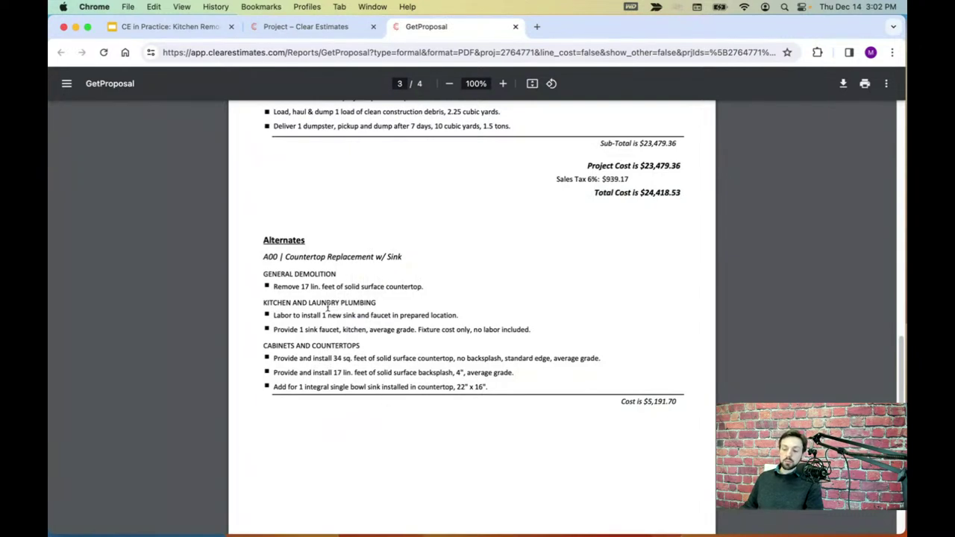
# - Scroll back to page 1 and close the GetProposal PDF tab
pyautogui.scroll(-1, 479, 418)
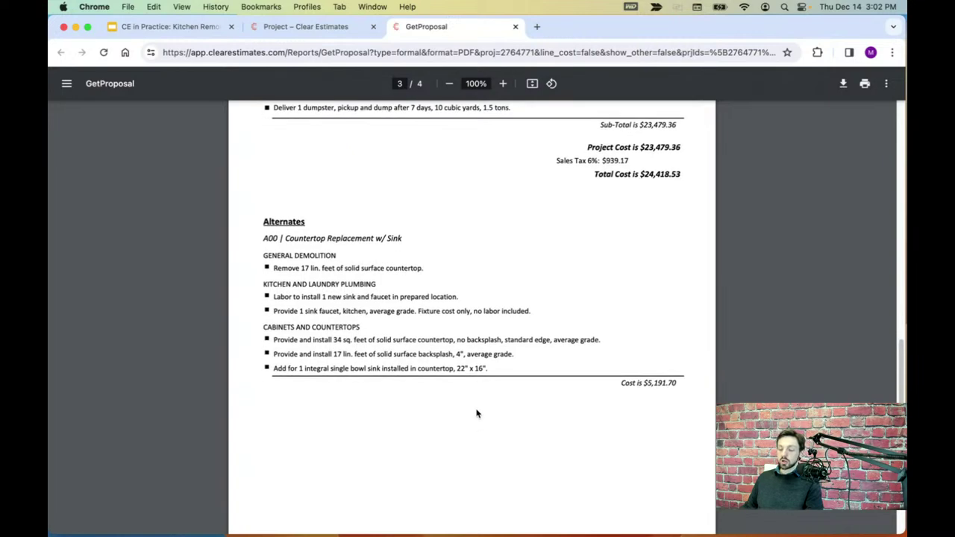
pyautogui.scroll(4, 479, 412)
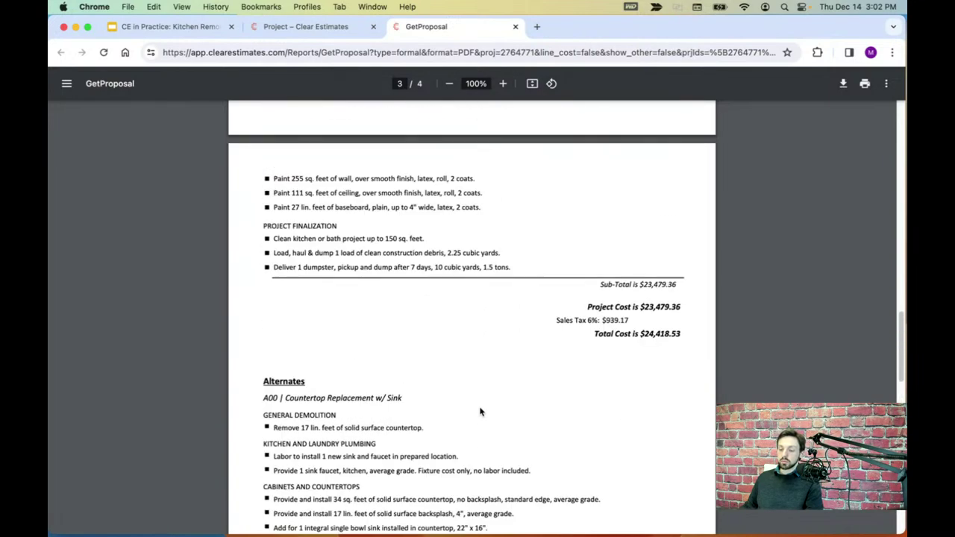
pyautogui.scroll(10, 527, 417)
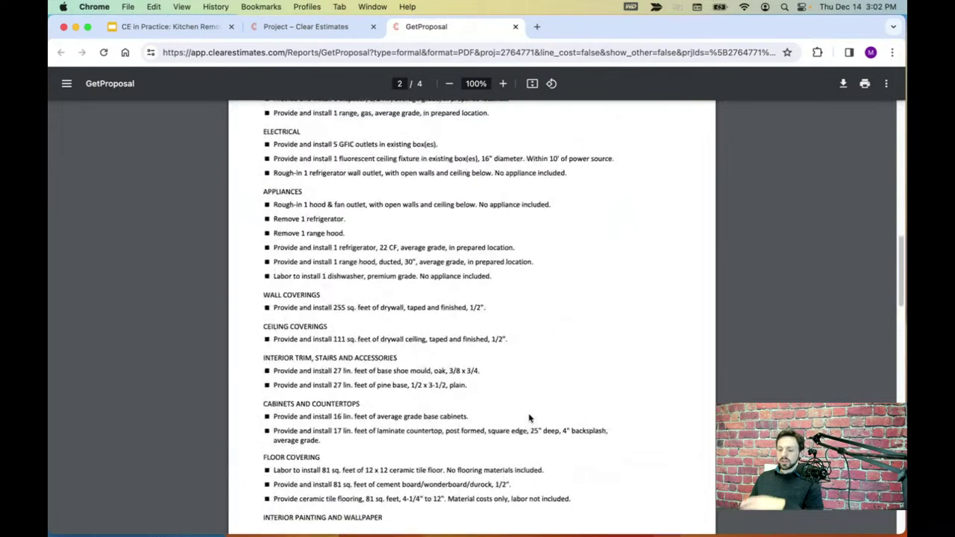
pyautogui.scroll(15, 529, 418)
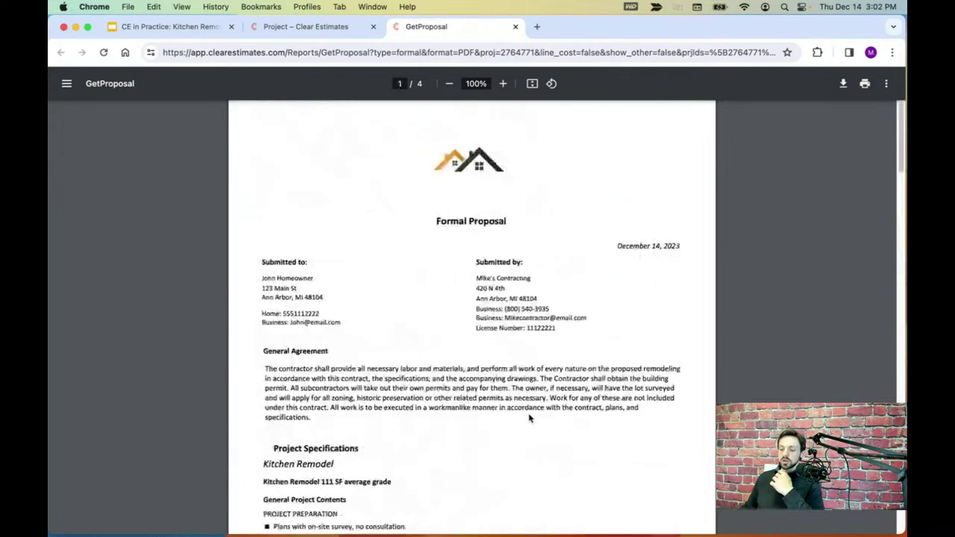
pyautogui.click(515, 27)
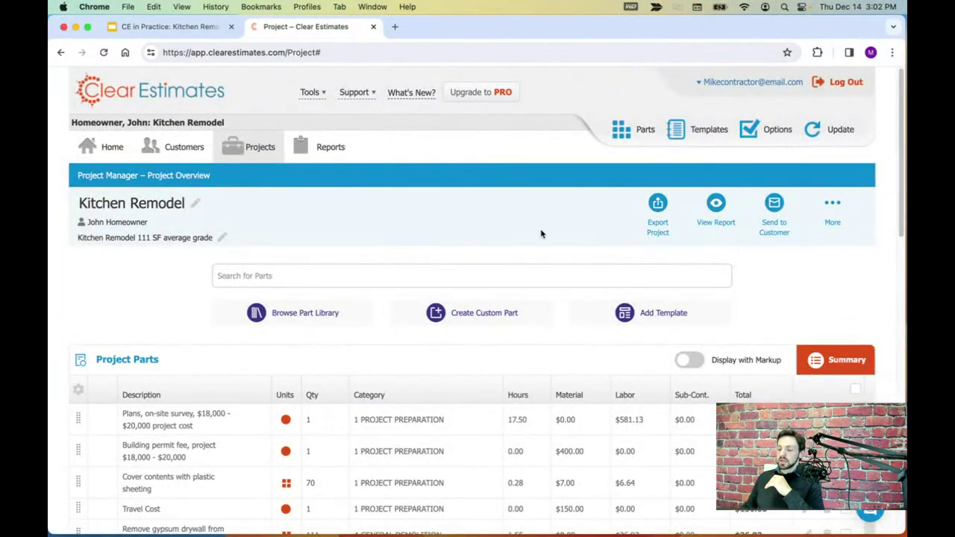
# - Choose Send to Customer > Send Report to Customer and click into the message body
pyautogui.scroll(-1, 565, 212)
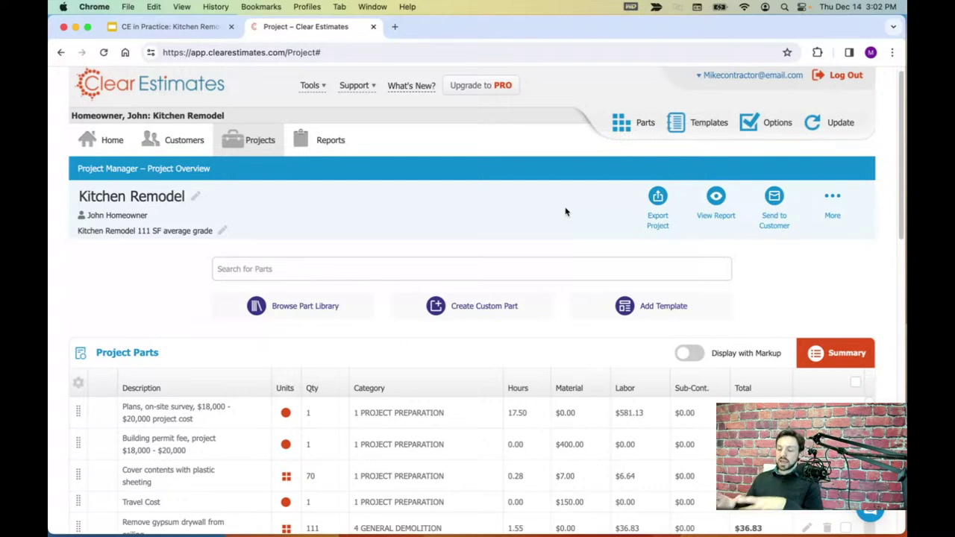
pyautogui.scroll(-1, 568, 202)
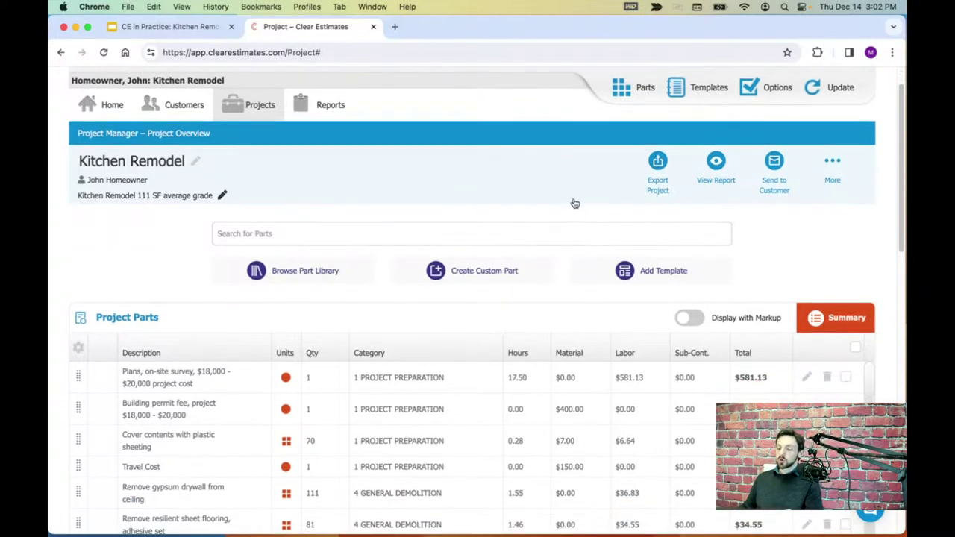
pyautogui.scroll(1, 579, 203)
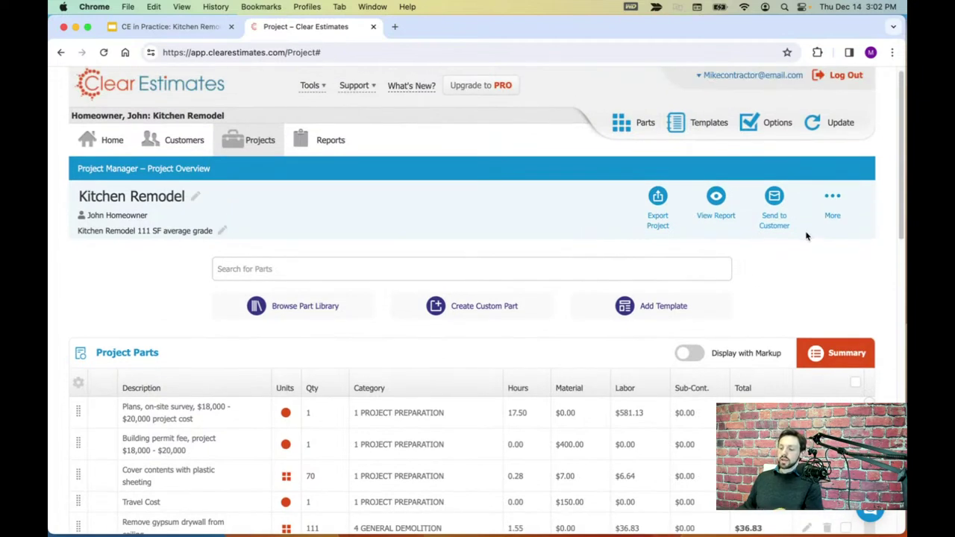
pyautogui.click(776, 197)
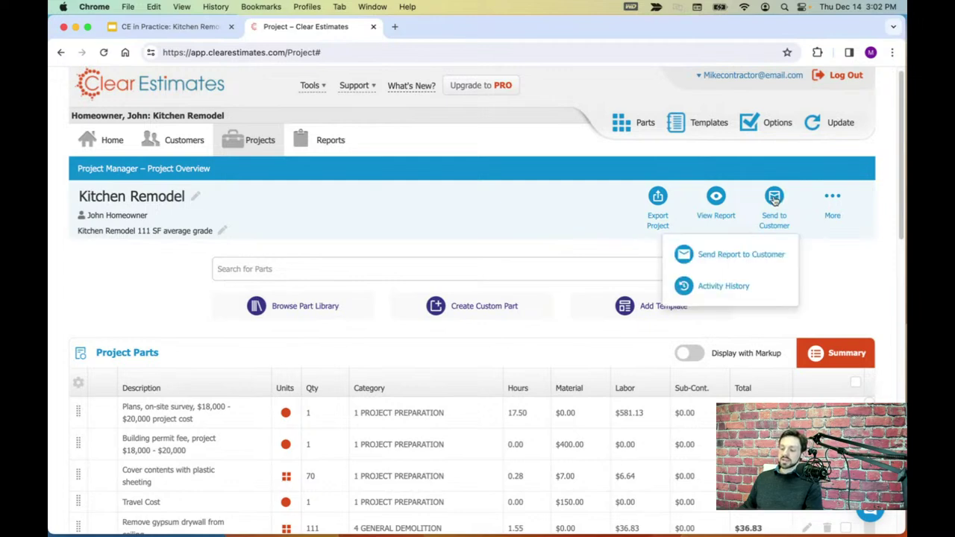
pyautogui.click(730, 256)
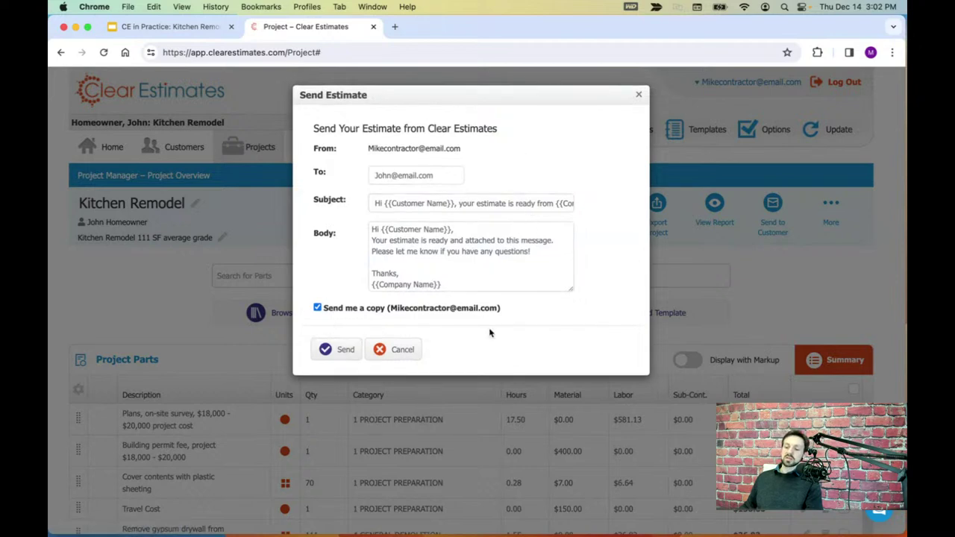
pyautogui.click(538, 253)
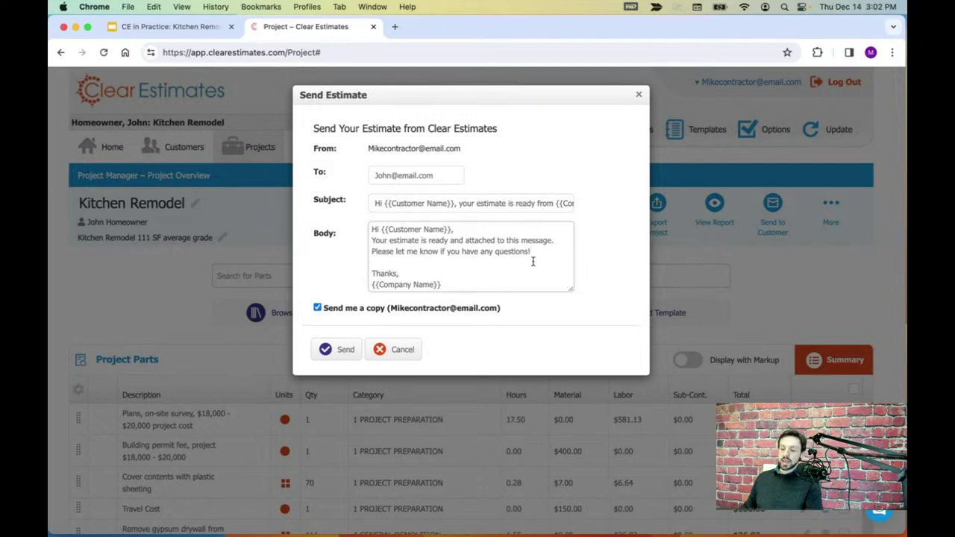
# - Highlight the Customer Name placeholder in the subject and the Company Name placeholder in the body
pyautogui.moveTo(456, 205); pyautogui.dragTo(387, 205)
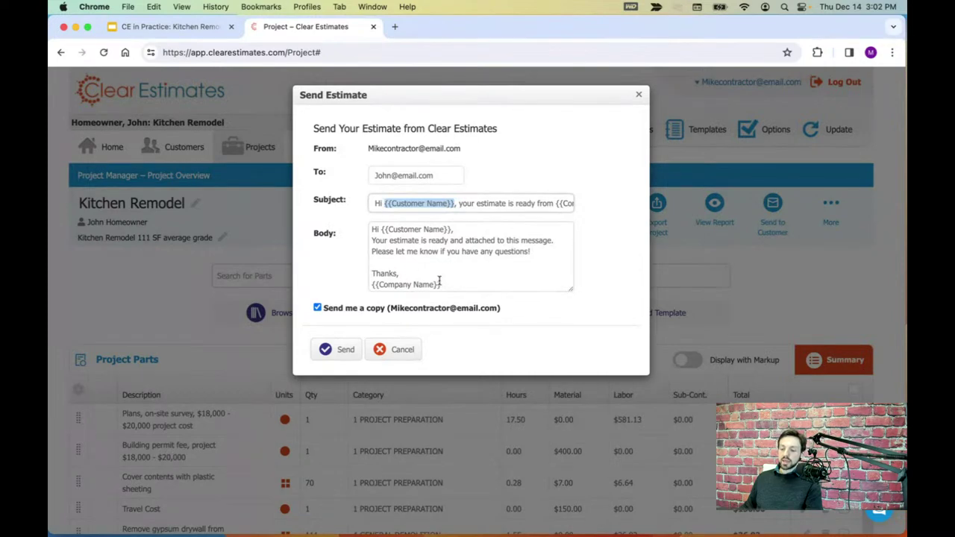
pyautogui.moveTo(443, 285); pyautogui.dragTo(355, 286)
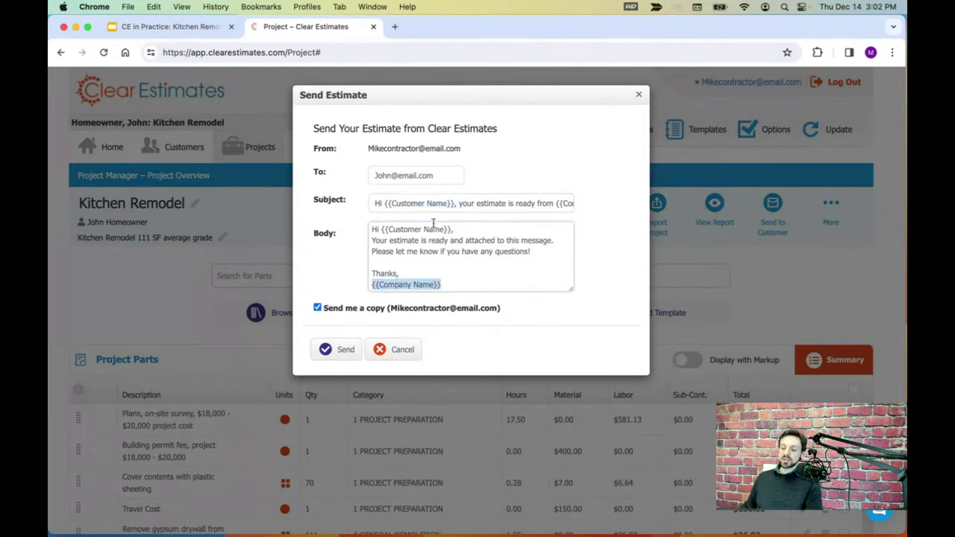
pyautogui.moveTo(457, 204); pyautogui.dragTo(385, 209)
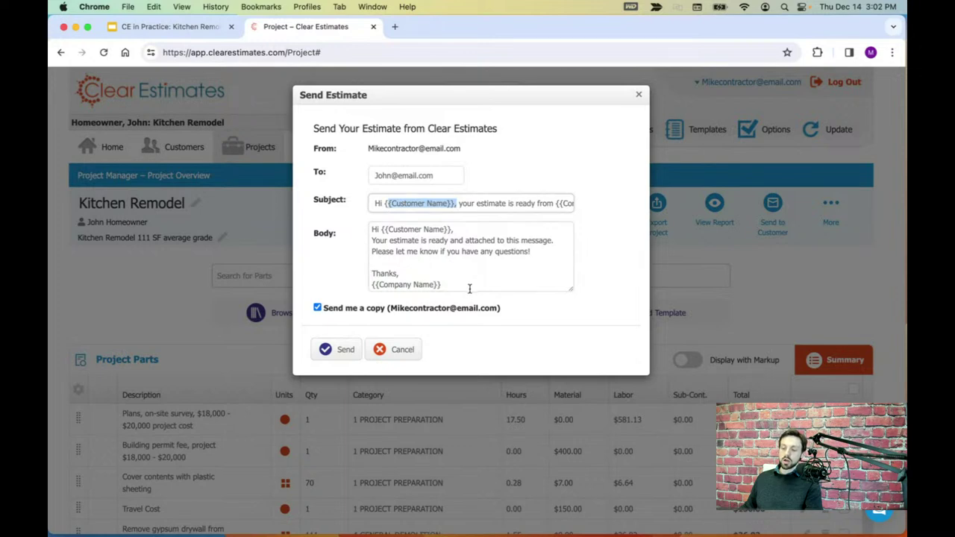
pyautogui.moveTo(470, 289); pyautogui.dragTo(365, 291)
pyautogui.click(467, 264)
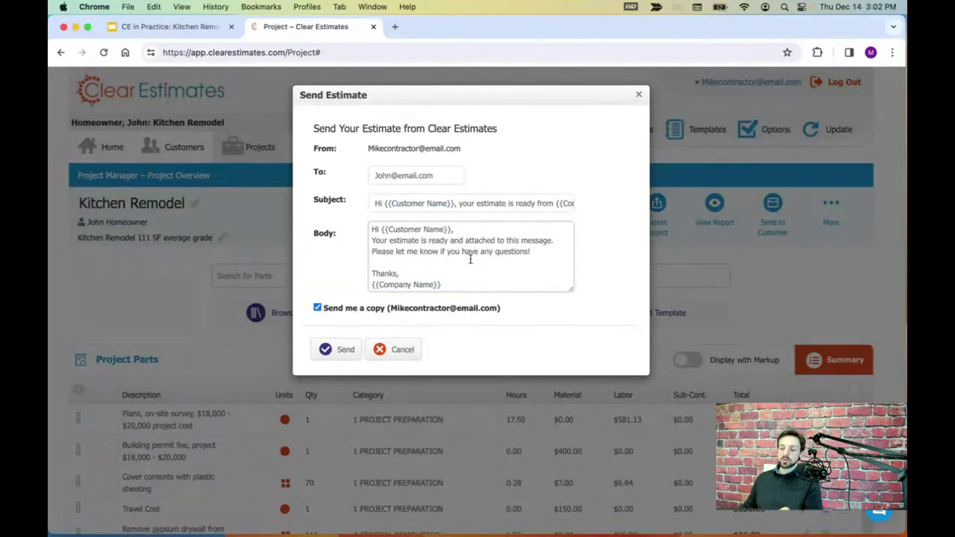
pyautogui.moveTo(456, 204); pyautogui.dragTo(385, 203)
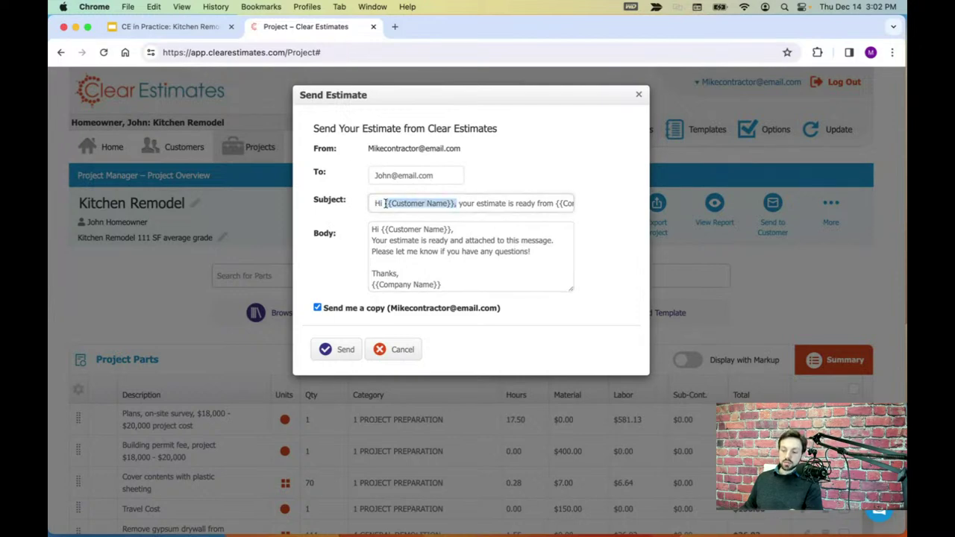
pyautogui.moveTo(444, 285); pyautogui.dragTo(374, 284)
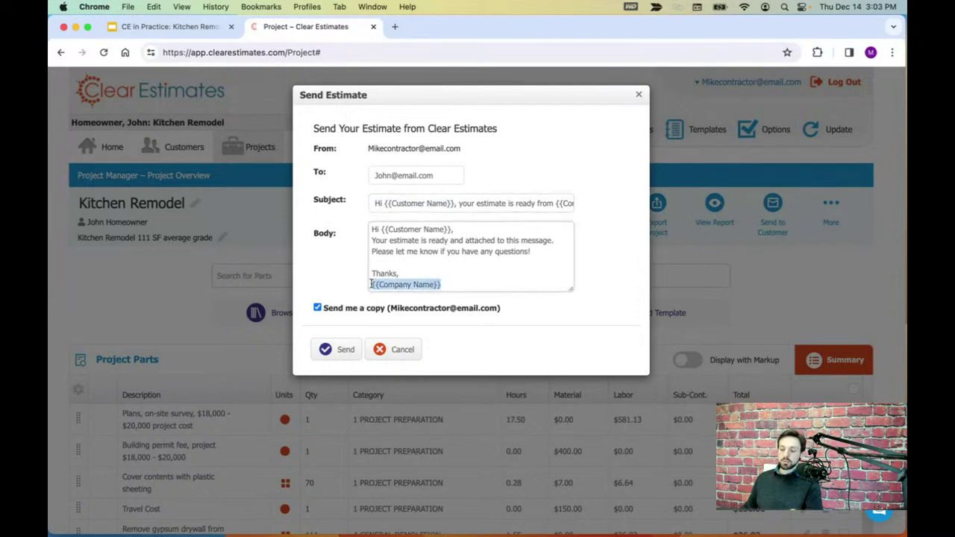
pyautogui.click(448, 264)
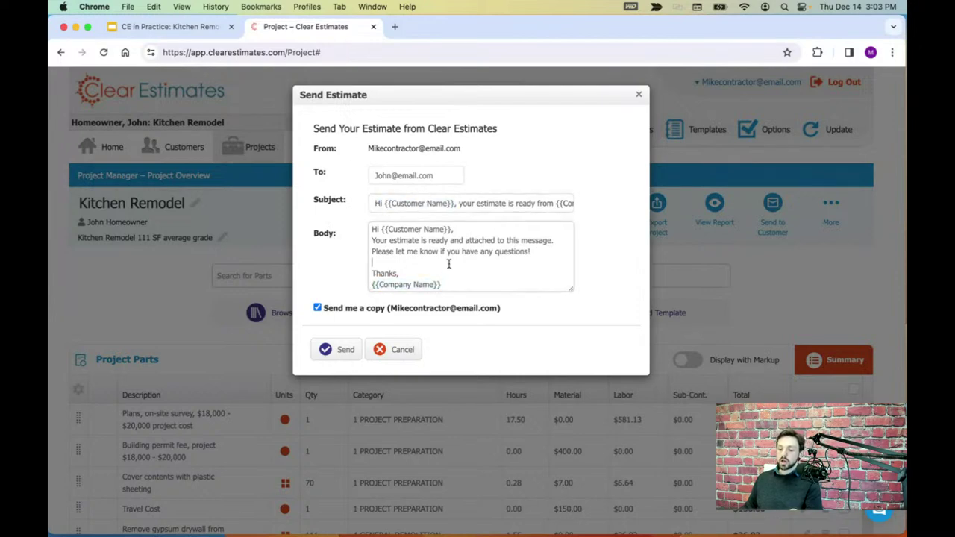
# - Replace the To field with a new recipient e-mail address
pyautogui.tripleClick(441, 176)
pyautogui.press('BackSpace')
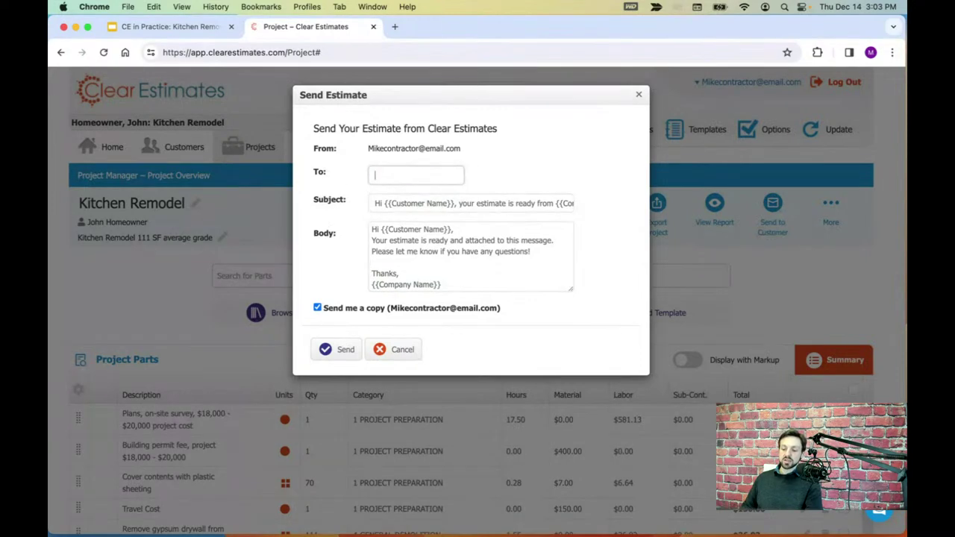
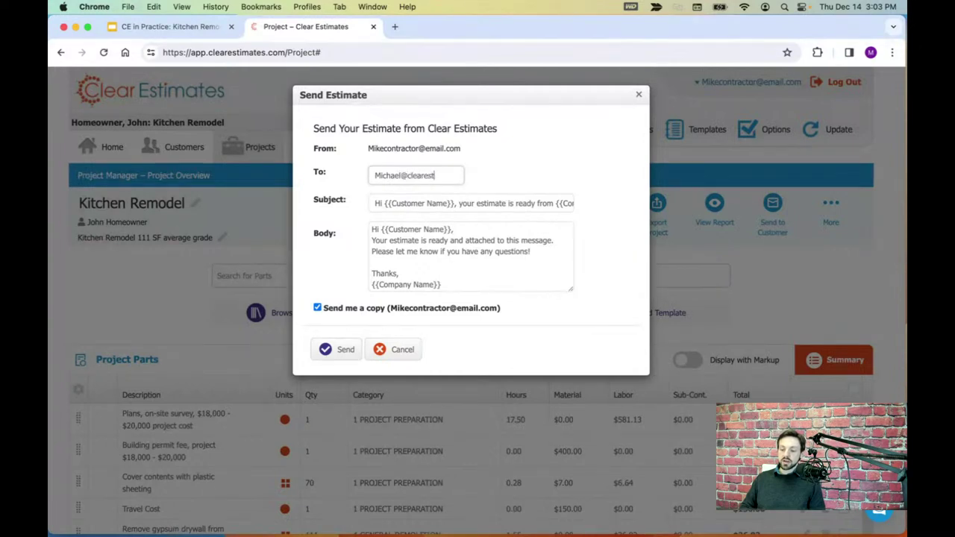
pyautogui.click(562, 315)
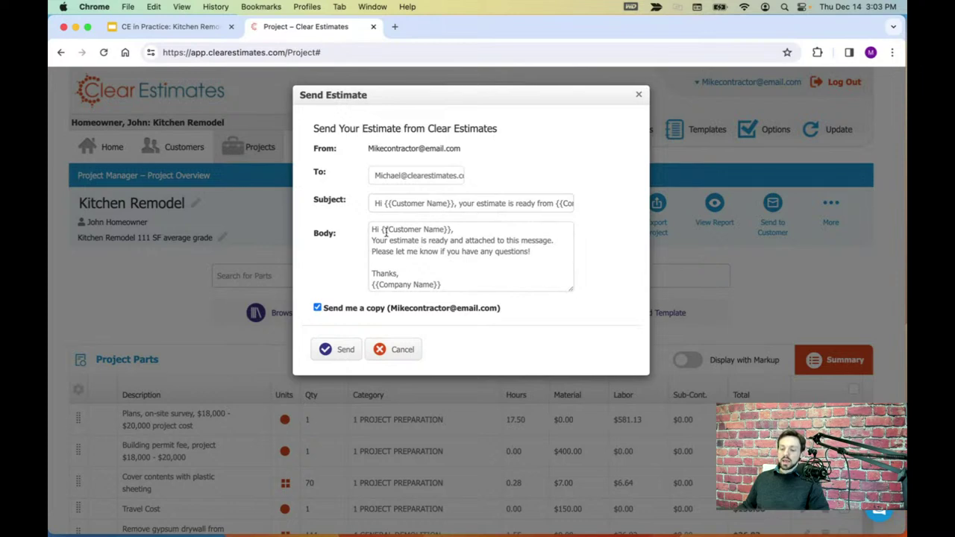
pyautogui.tripleClick(417, 180)
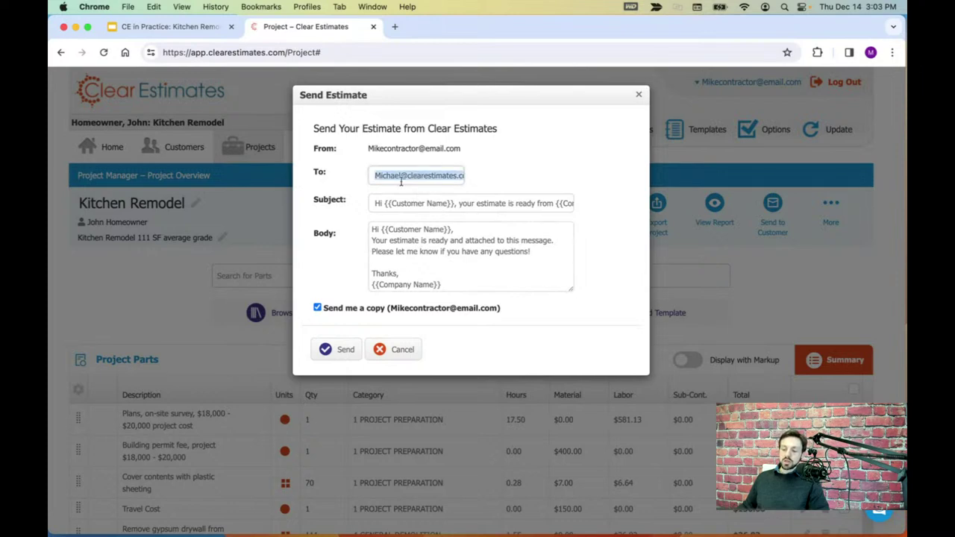
# - Toggle Send me a copy off and back on, then close the form unsent
pyautogui.moveTo(329, 311); pyautogui.dragTo(503, 311)
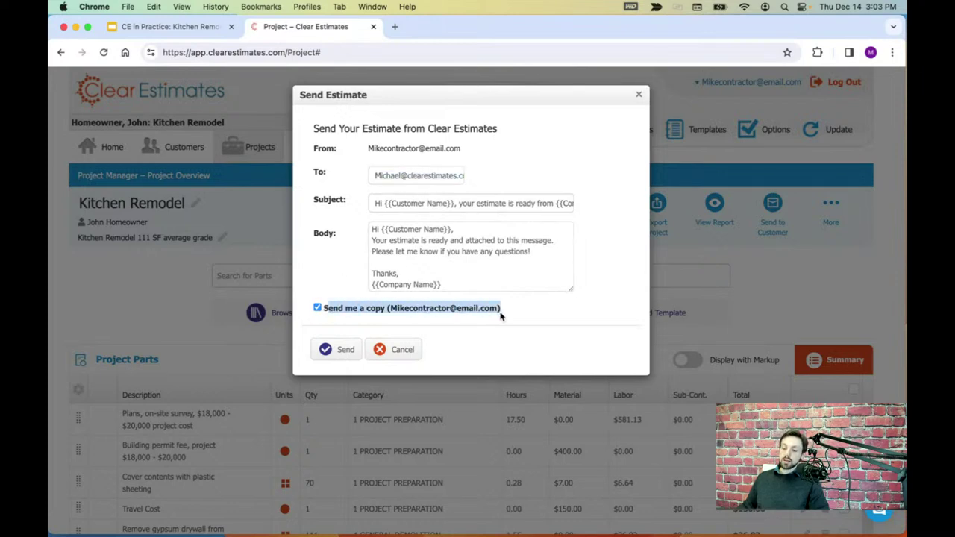
pyautogui.click(503, 312)
pyautogui.click(318, 309)
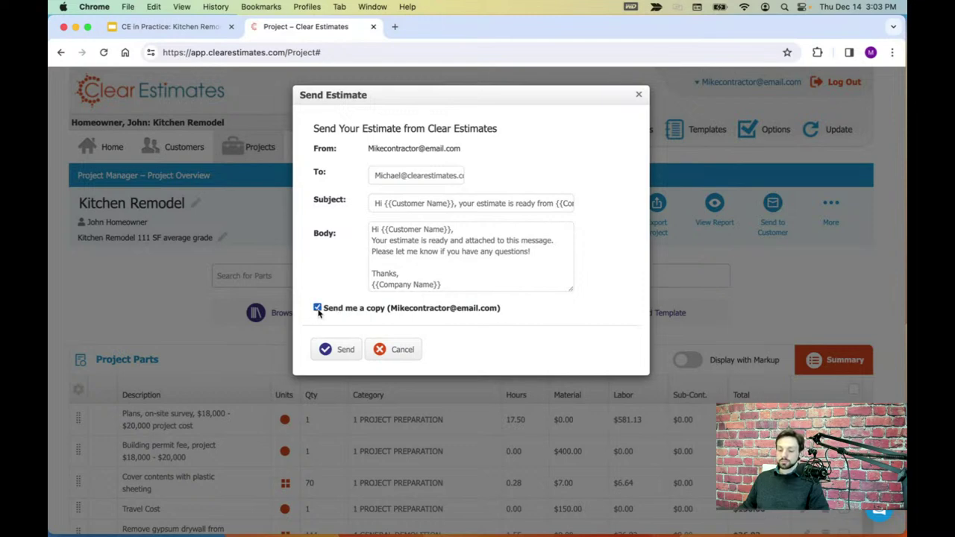
pyautogui.click(639, 96)
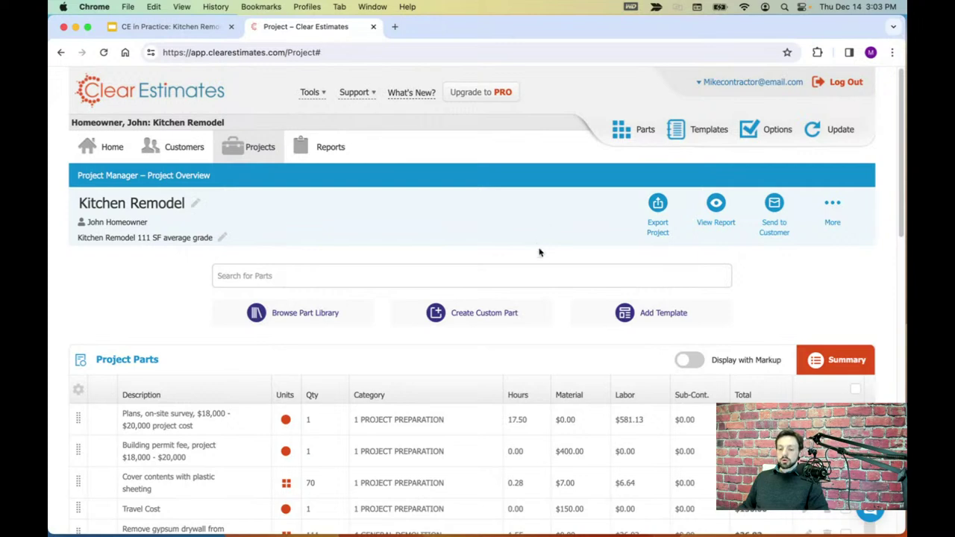
# - Go to slide 4, the Q&A slide, in the Kitchen Remodel Estimate deck and start the slideshow
pyautogui.click(209, 26)
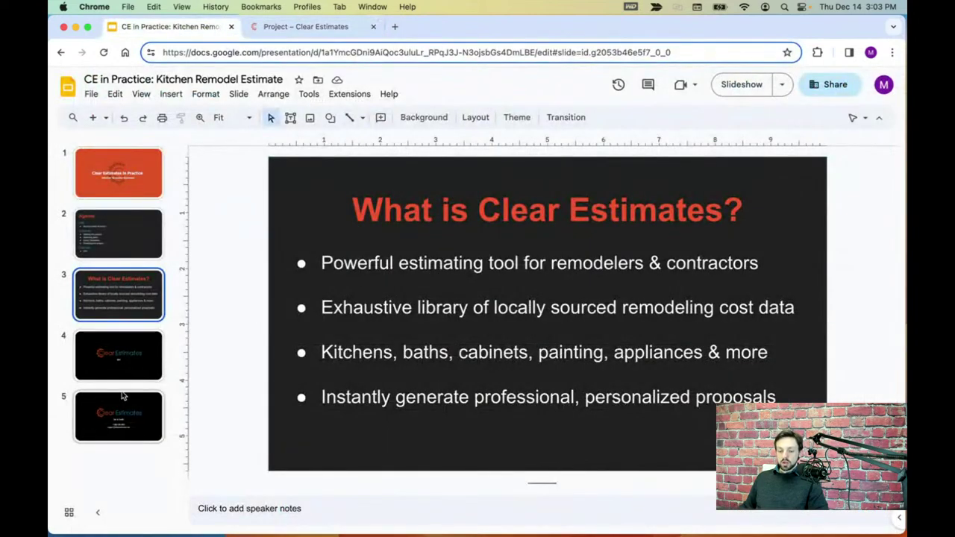
pyautogui.press('Down')
pyautogui.click(144, 95)
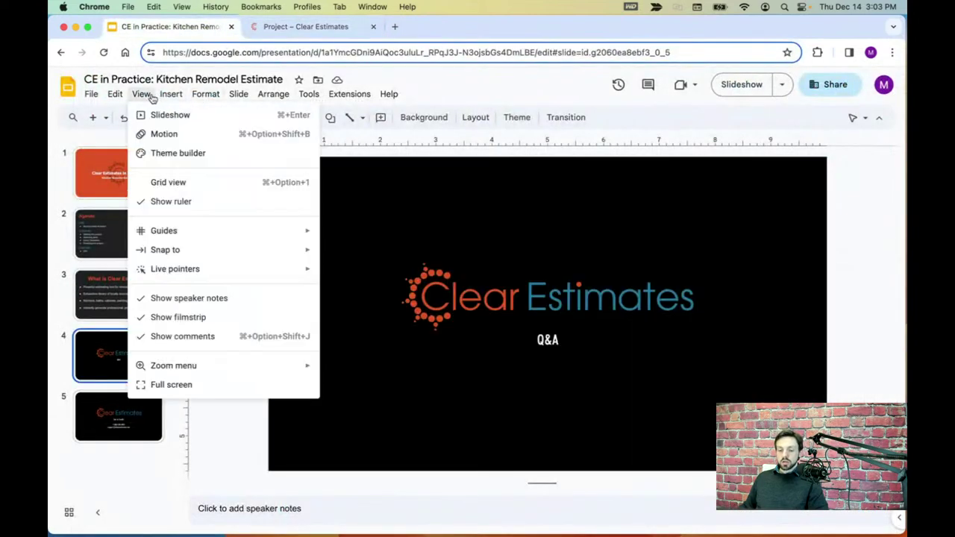
pyautogui.click(158, 115)
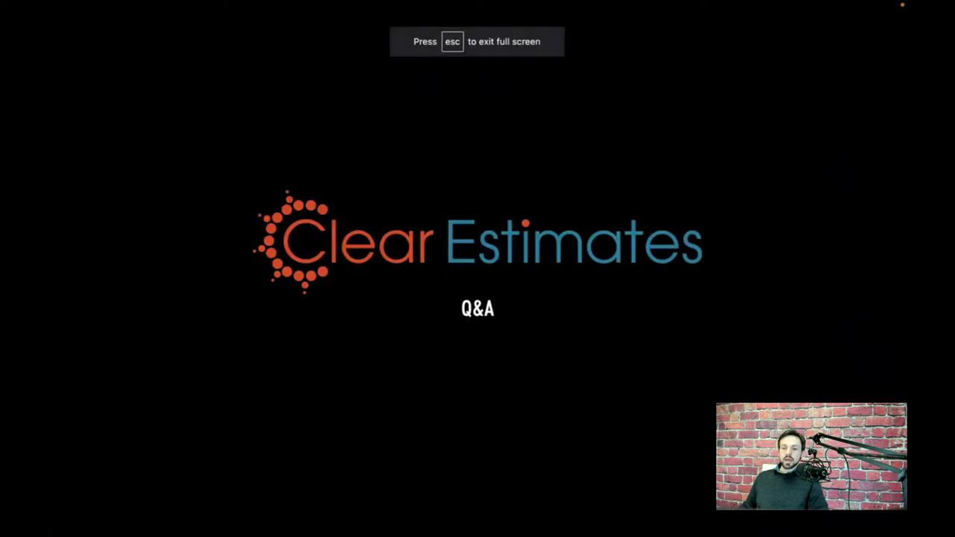